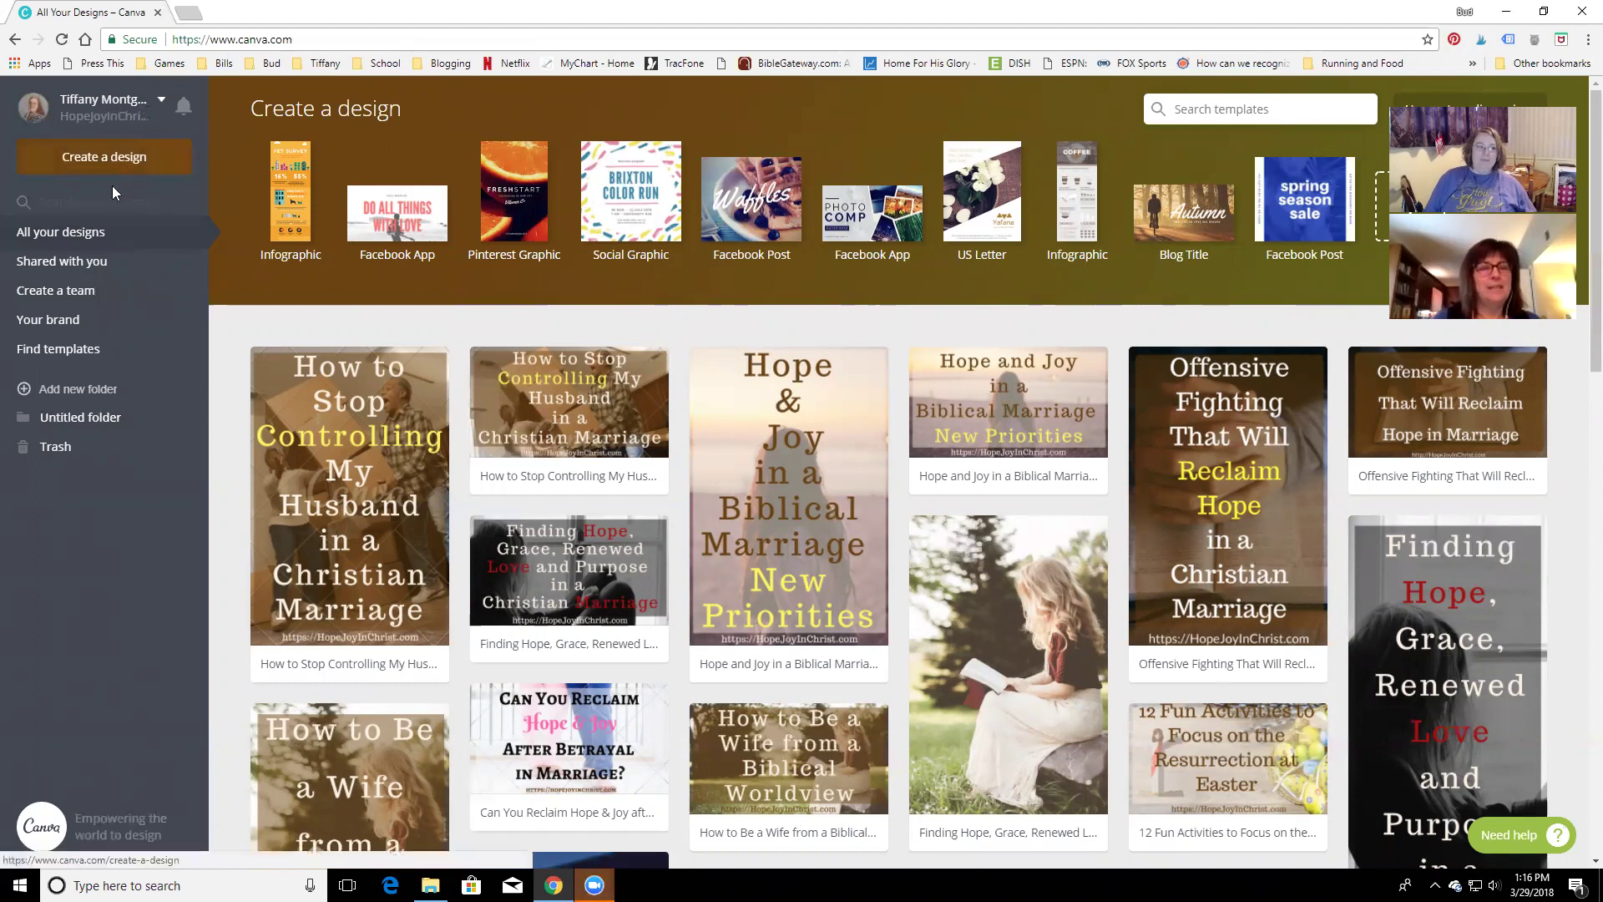
# Review the brand kit's colors, logos and fonts, and return to the list of all designs
pyautogui.click(81, 319)
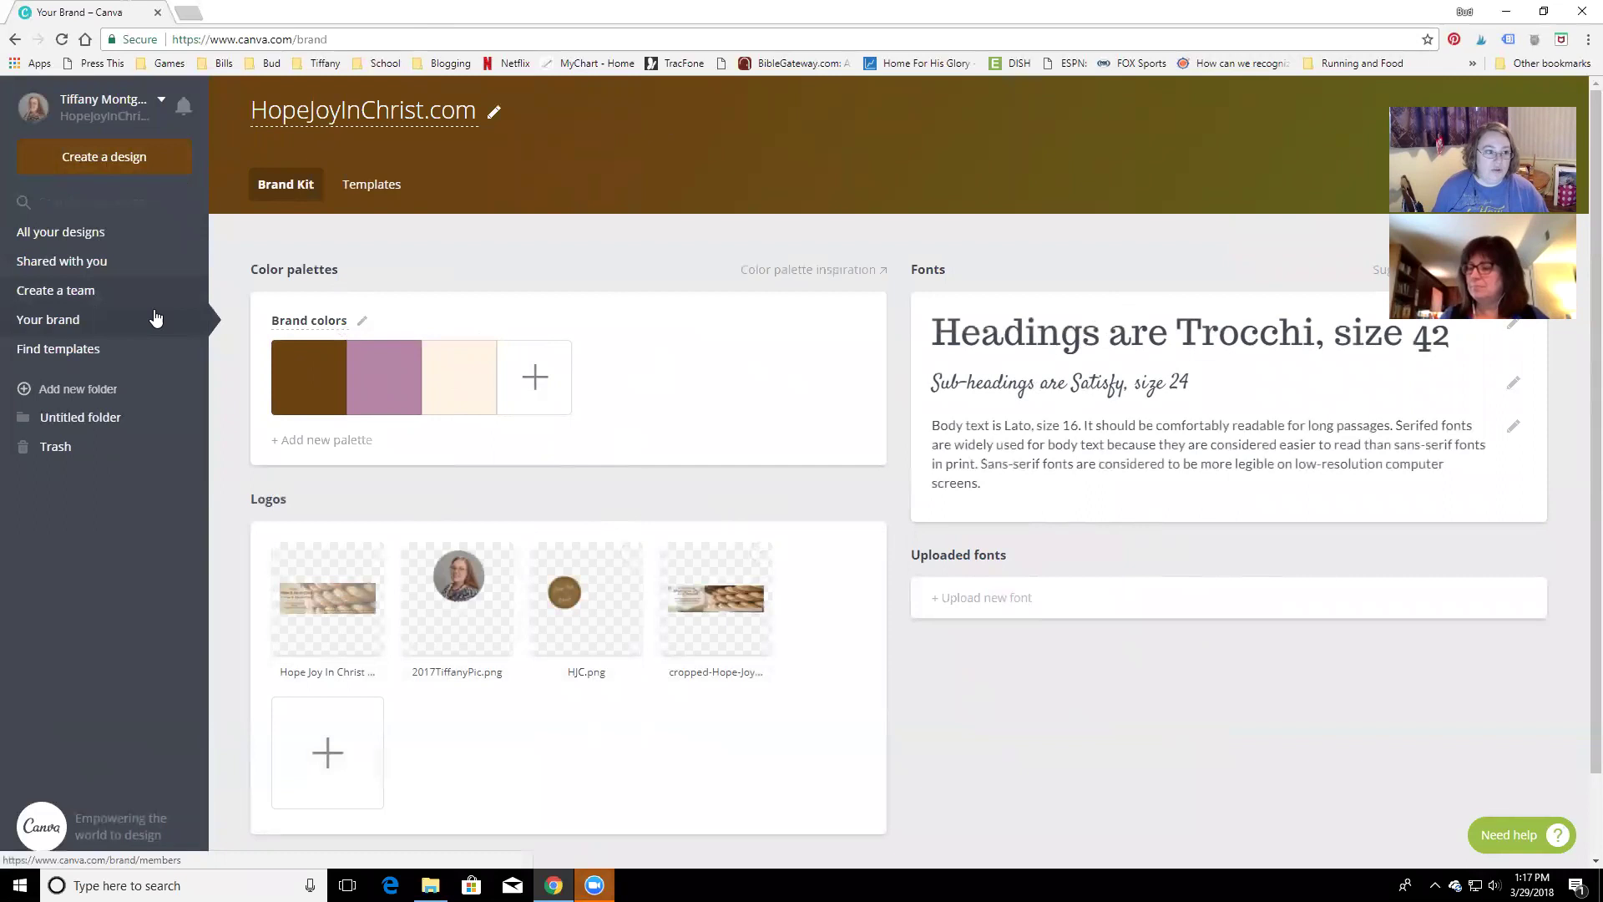
pyautogui.click(86, 244)
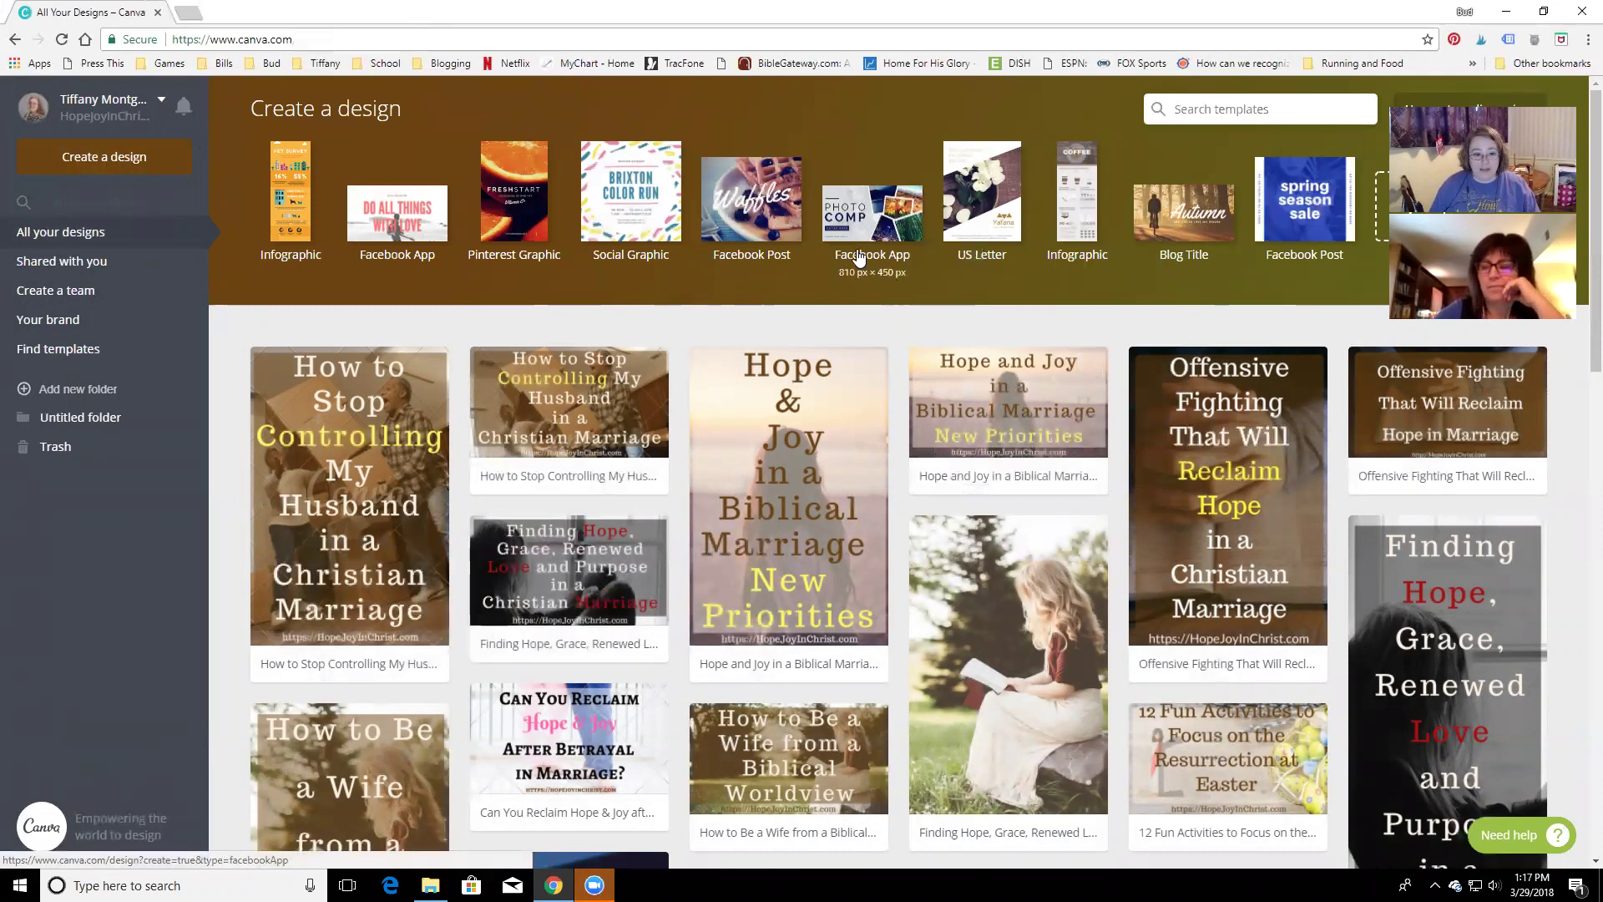
# Open the landscape Facebook App design "How to Stop Controlling My Husband in a Christian Marriage" and dismiss the free-images promotion
pyautogui.click(482, 459)
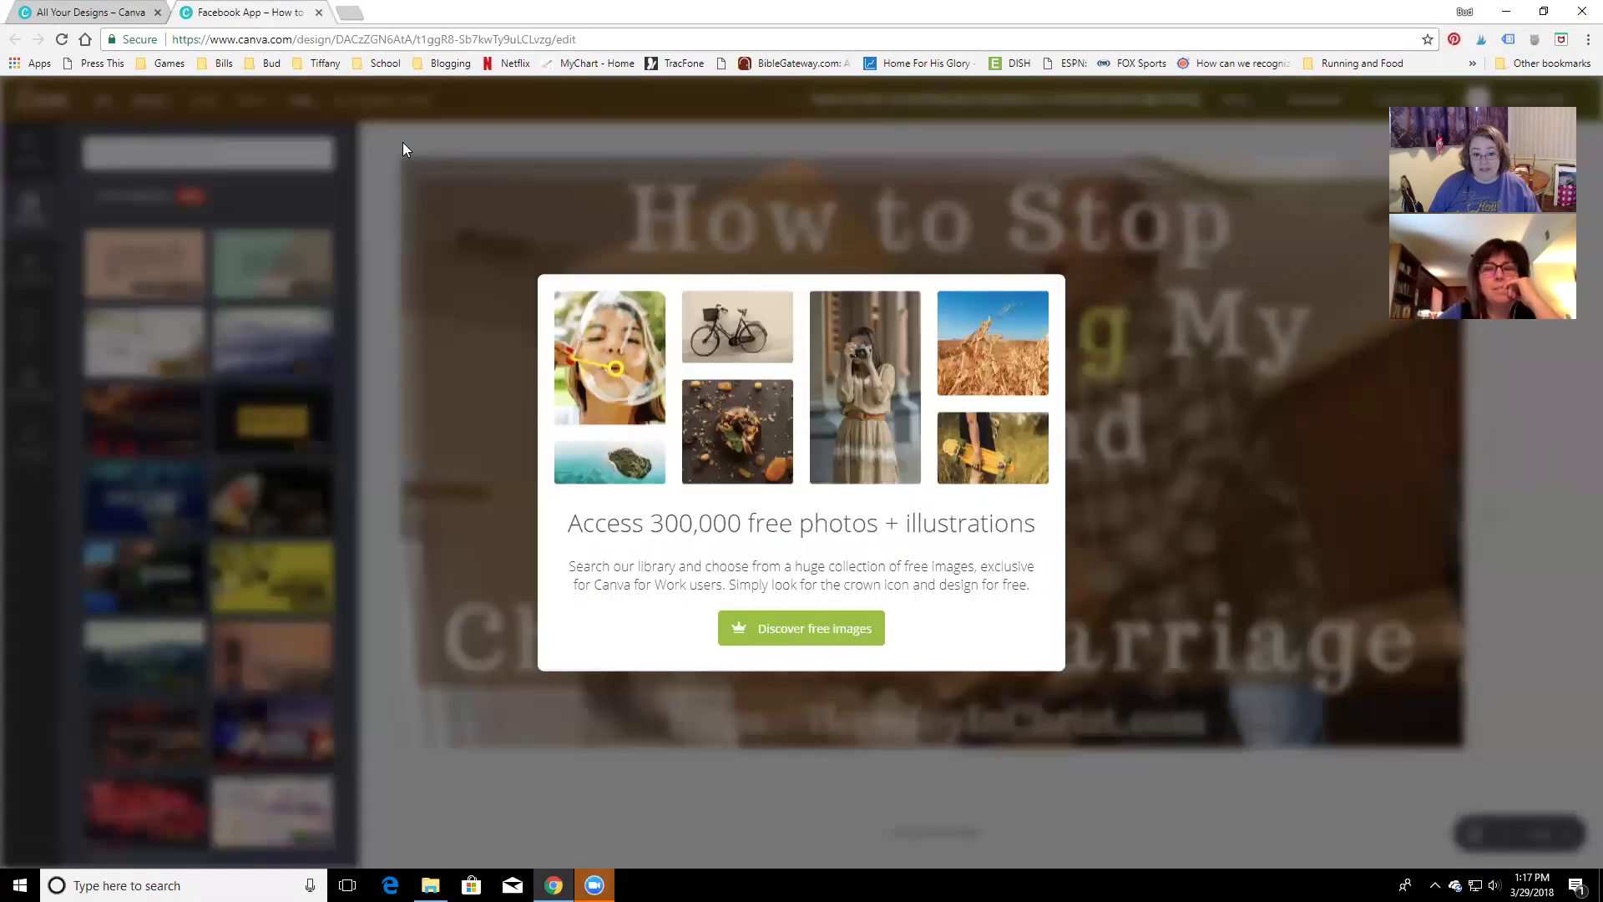
pyautogui.click(403, 143)
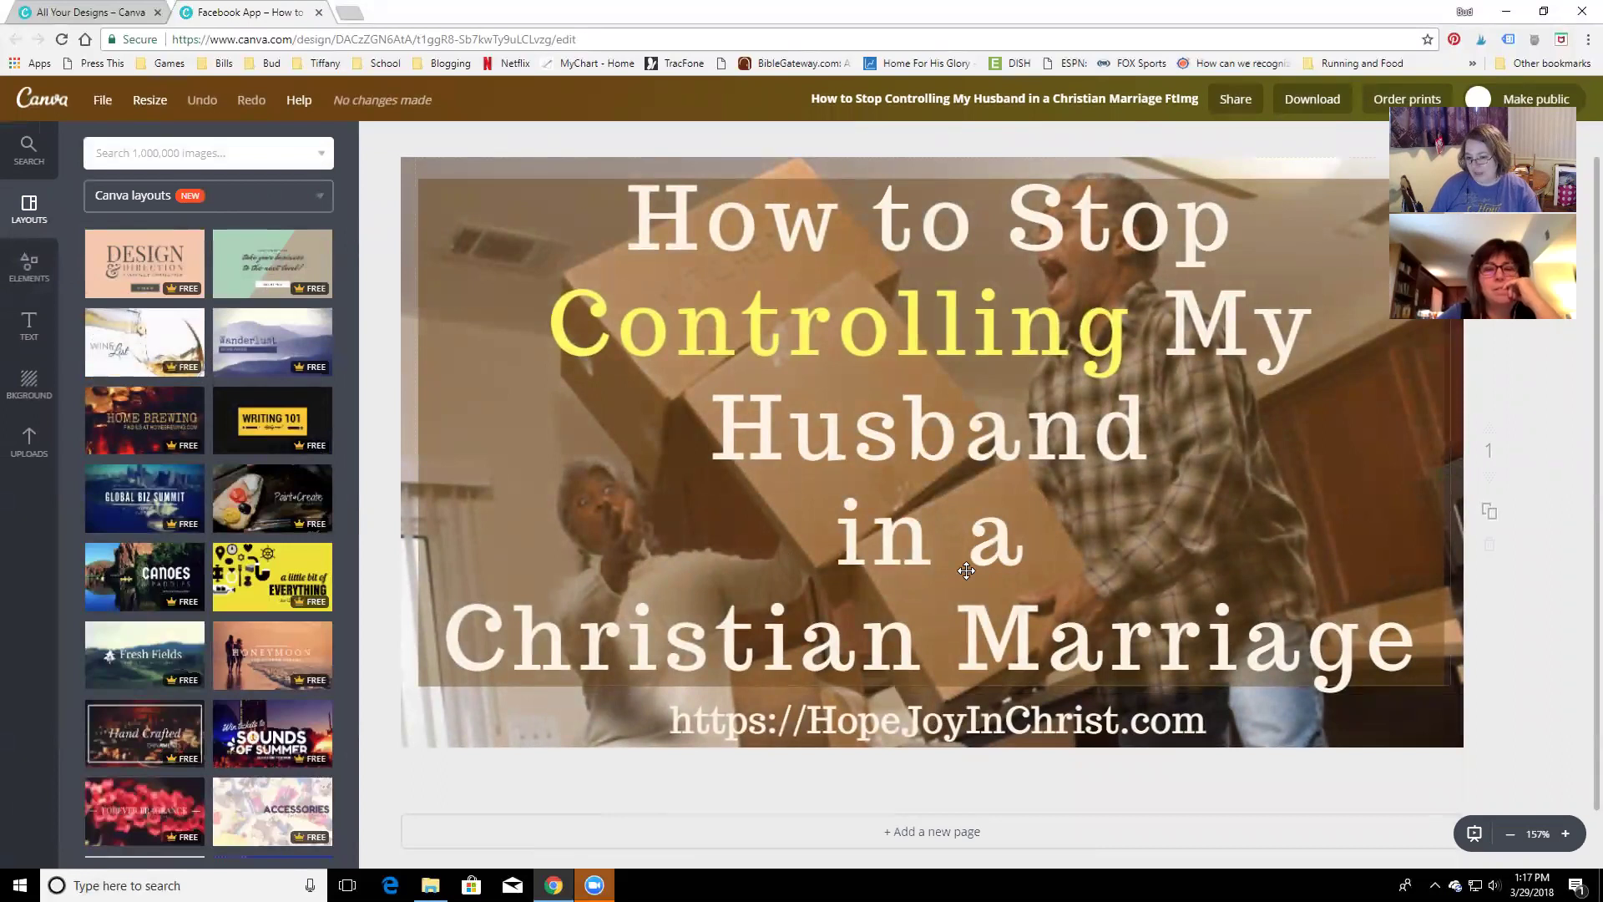
pyautogui.hotkey('ctrl', '-')
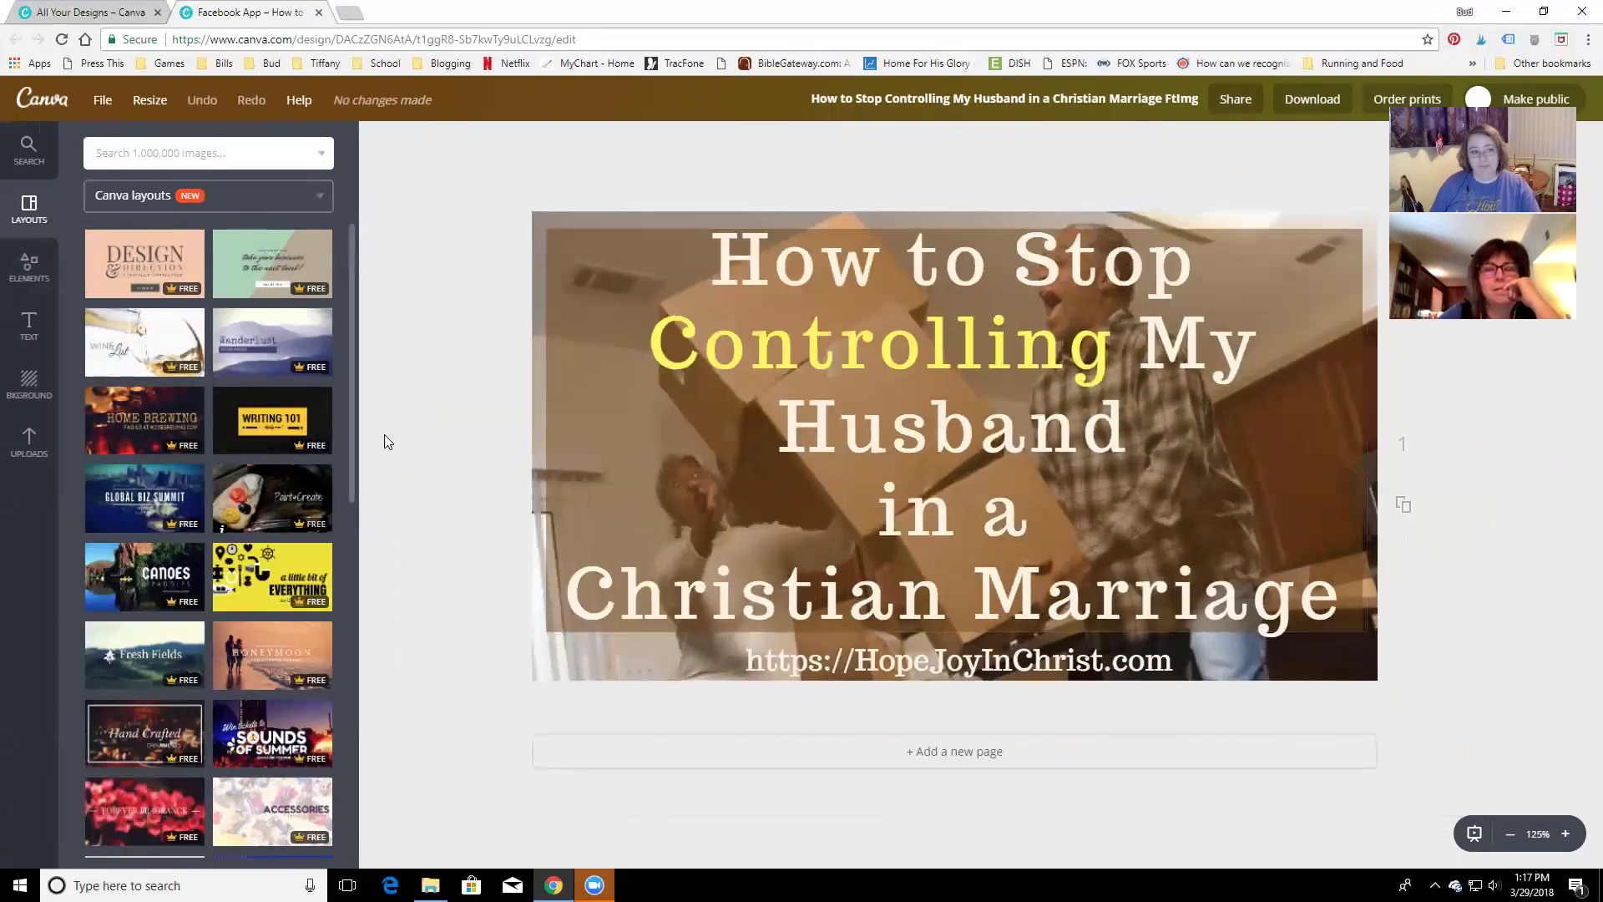
pyautogui.hotkey('ctrl', '-')
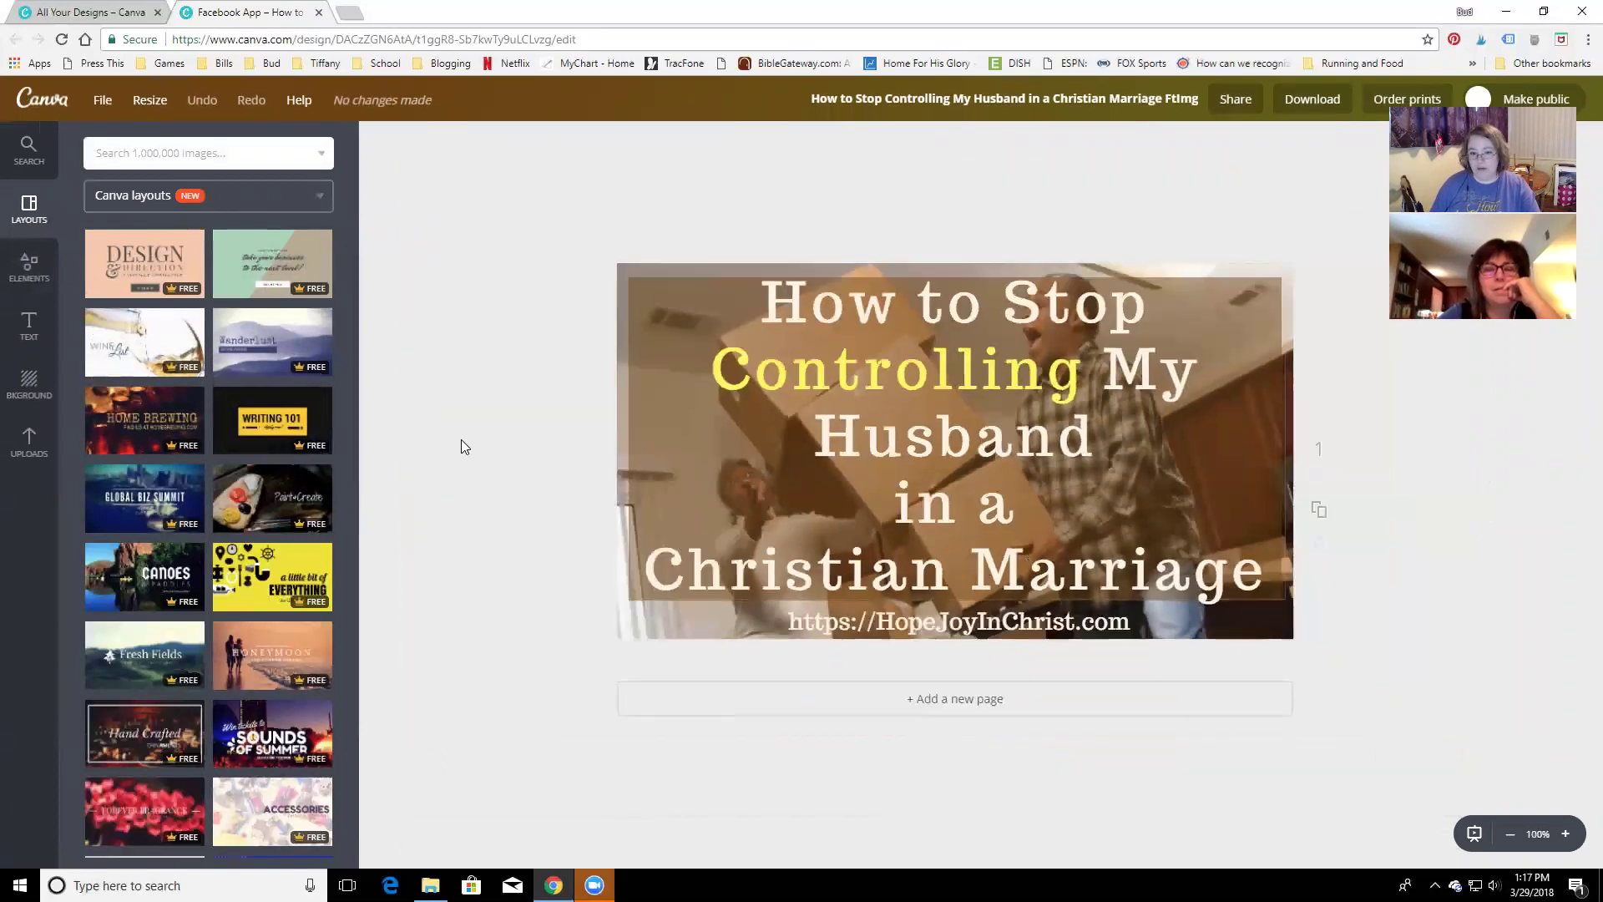
# Make a copy of the design and close the original
pyautogui.click(103, 100)
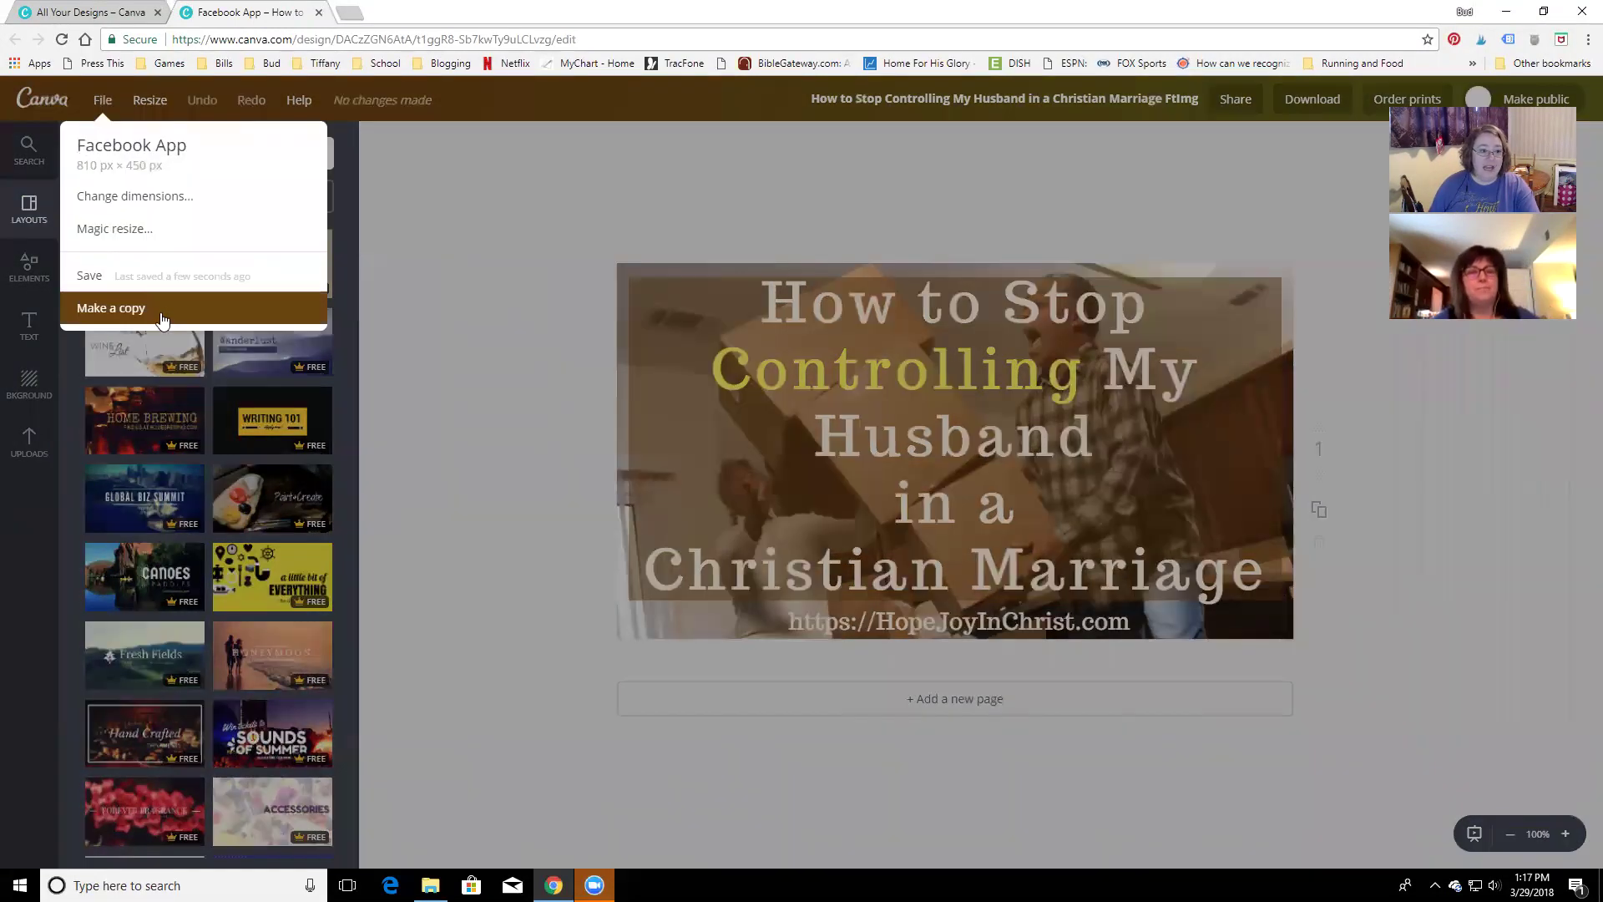
pyautogui.click(134, 308)
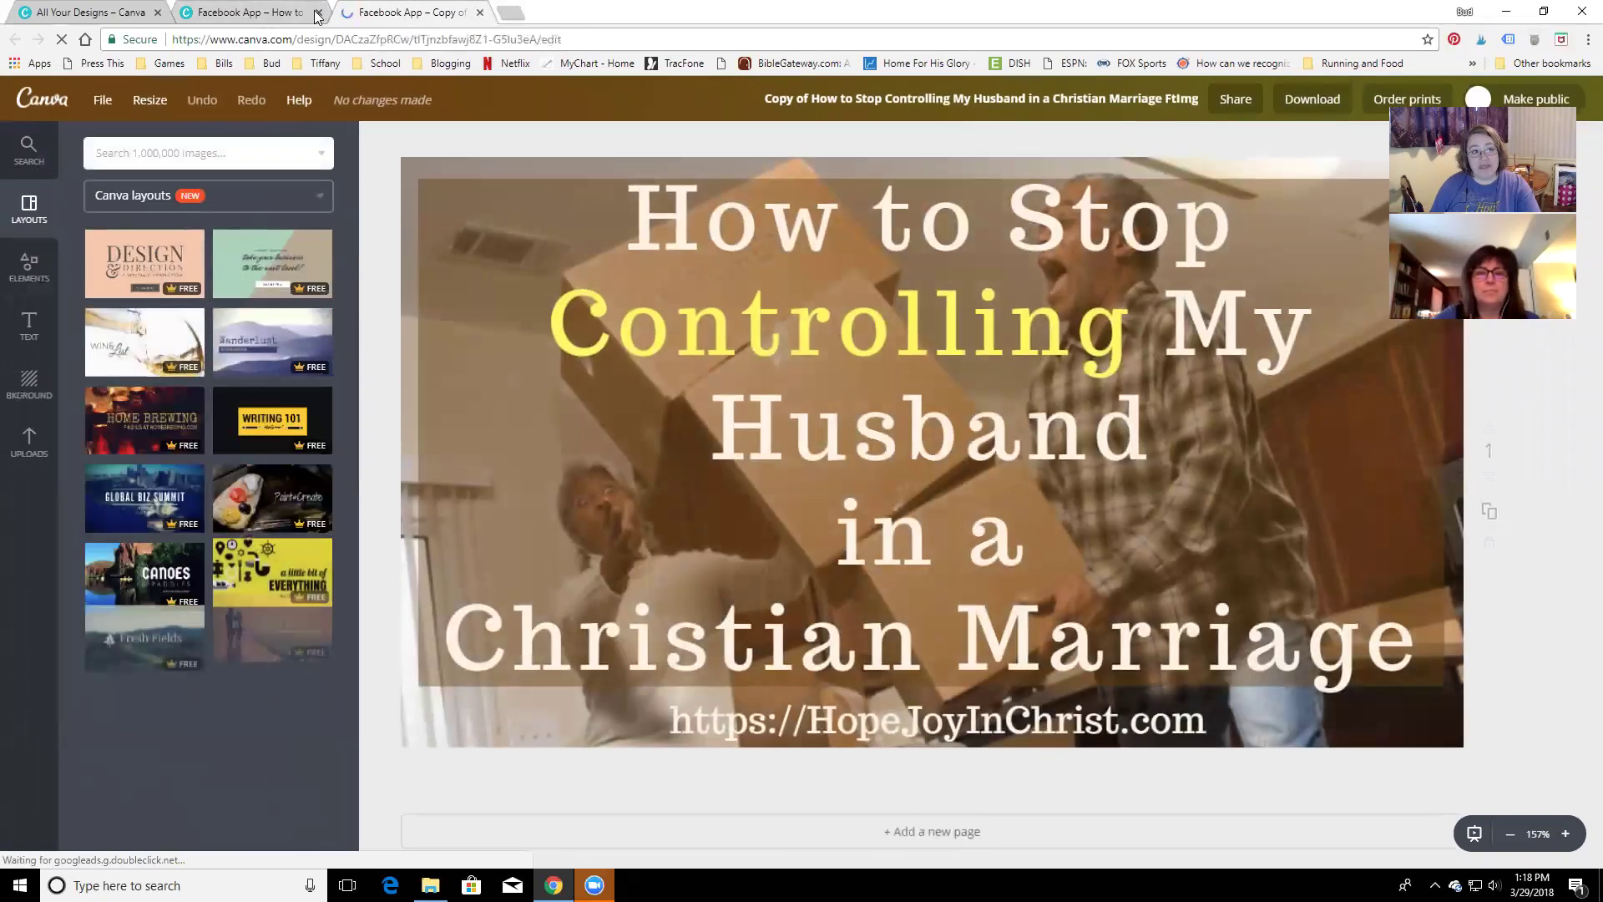
pyautogui.click(311, 17)
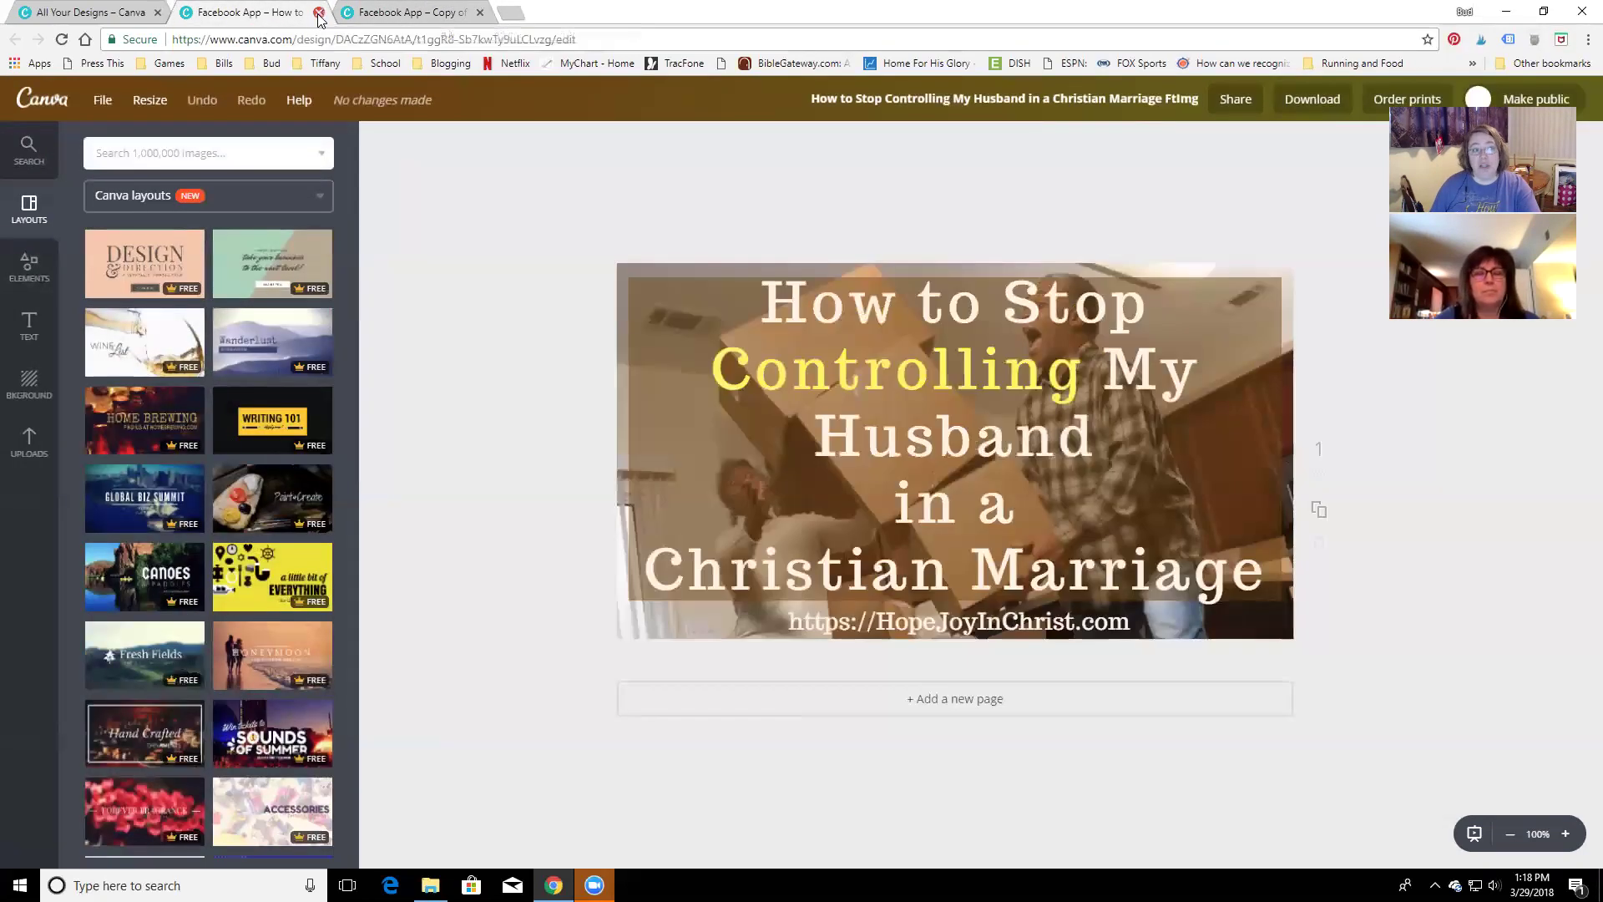
pyautogui.click(317, 13)
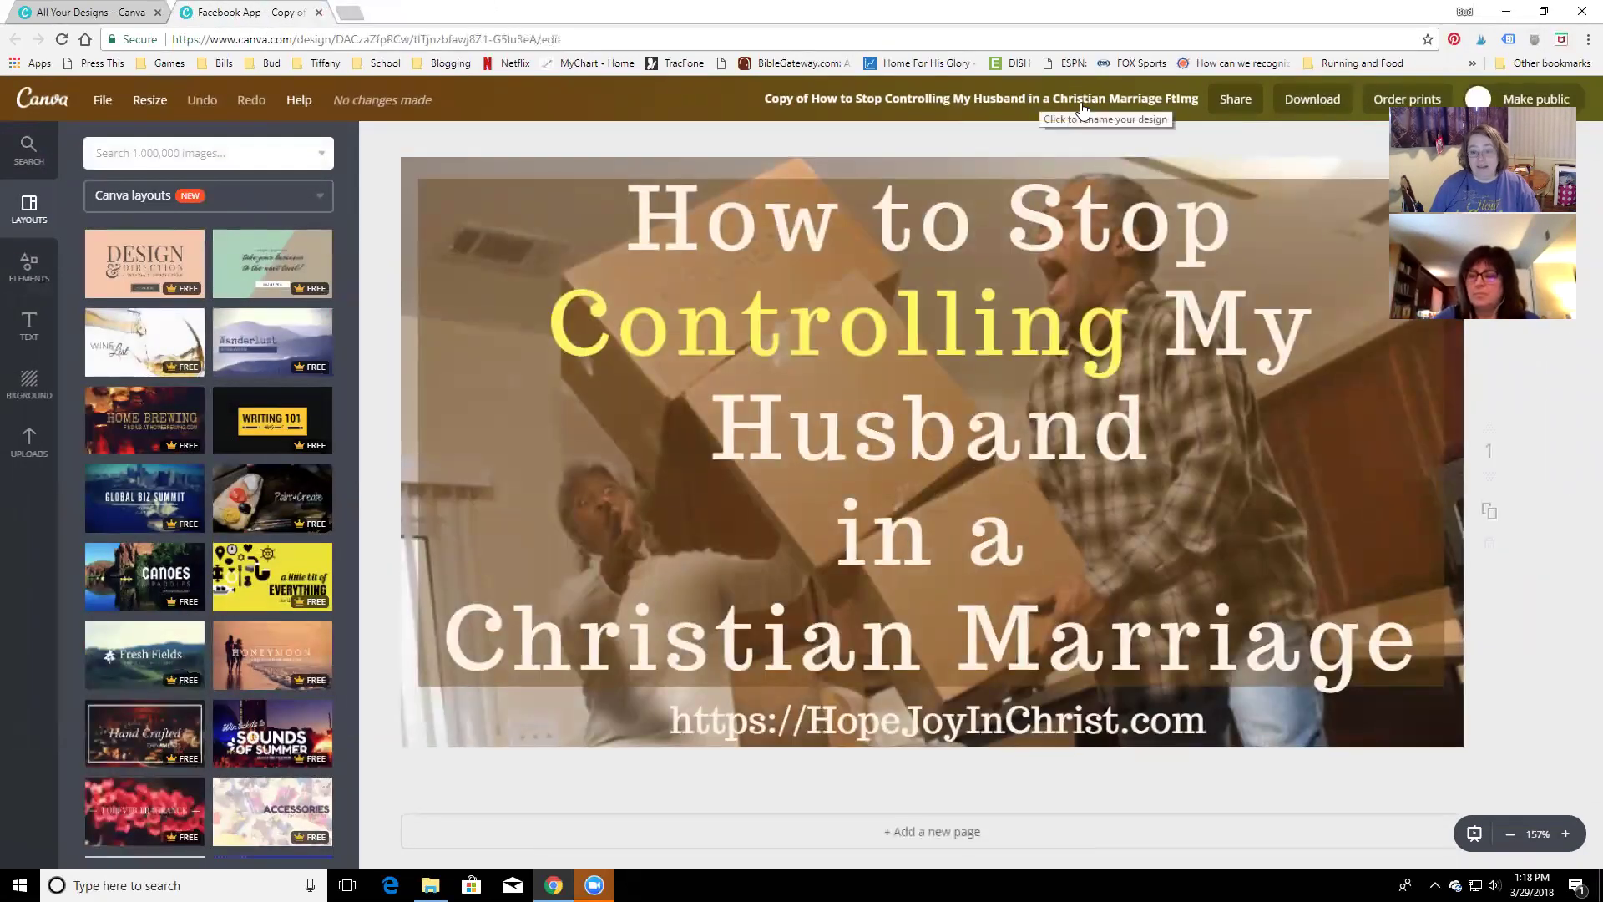
# Rename the copied design as "surrender FtImg"
pyautogui.scroll(-2, 1011, 405)
pyautogui.scroll(-1, 1011, 405)
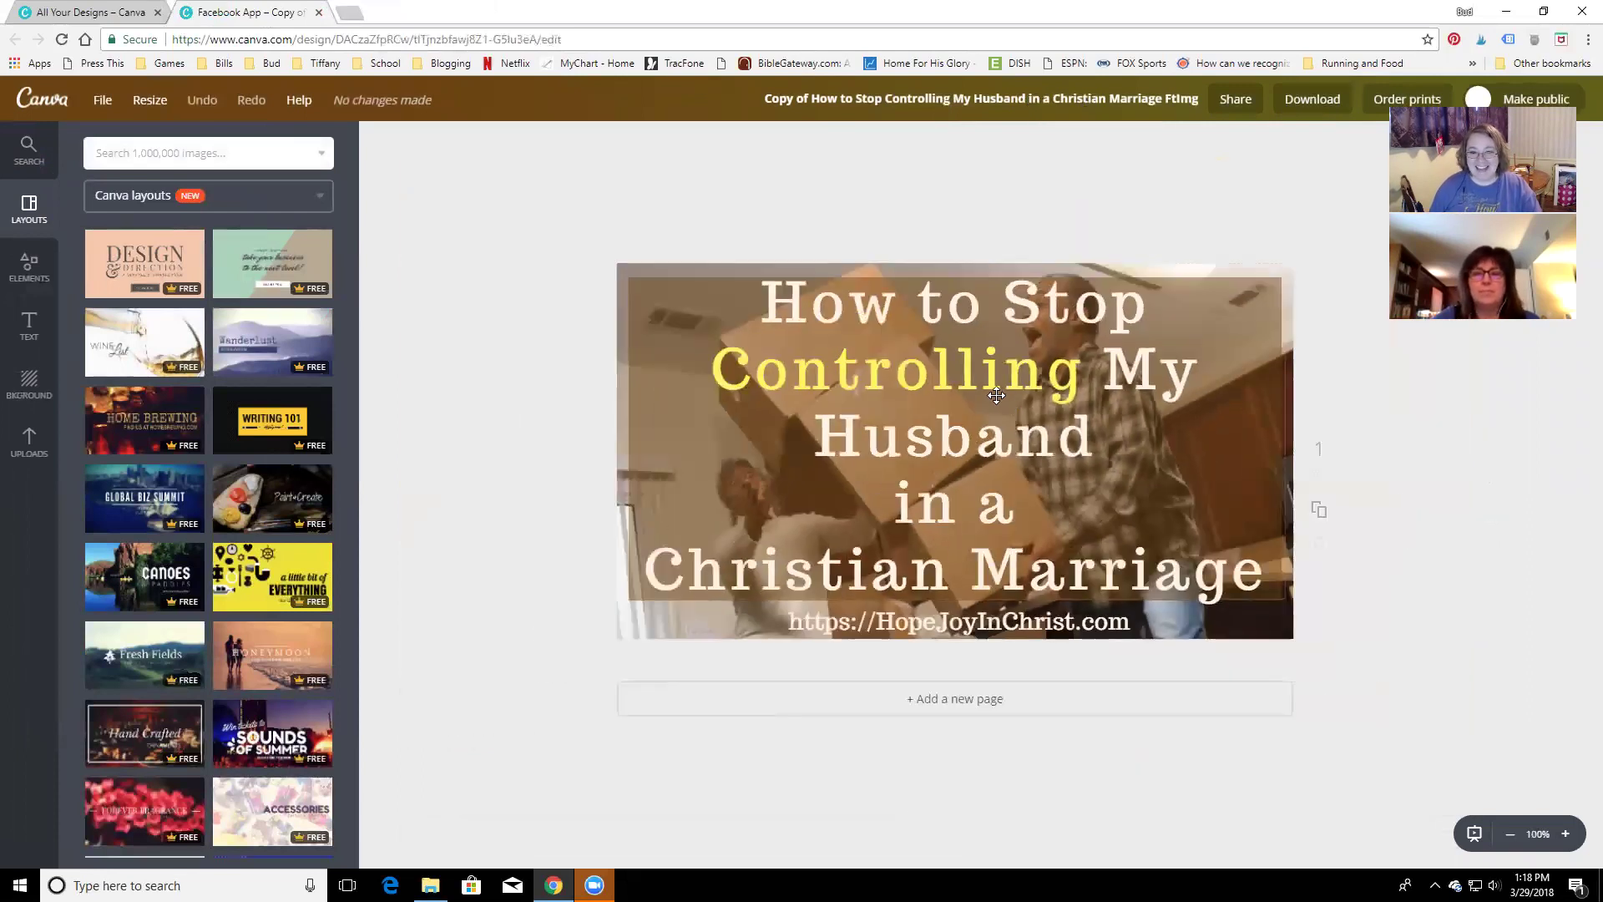
pyautogui.click(1110, 99)
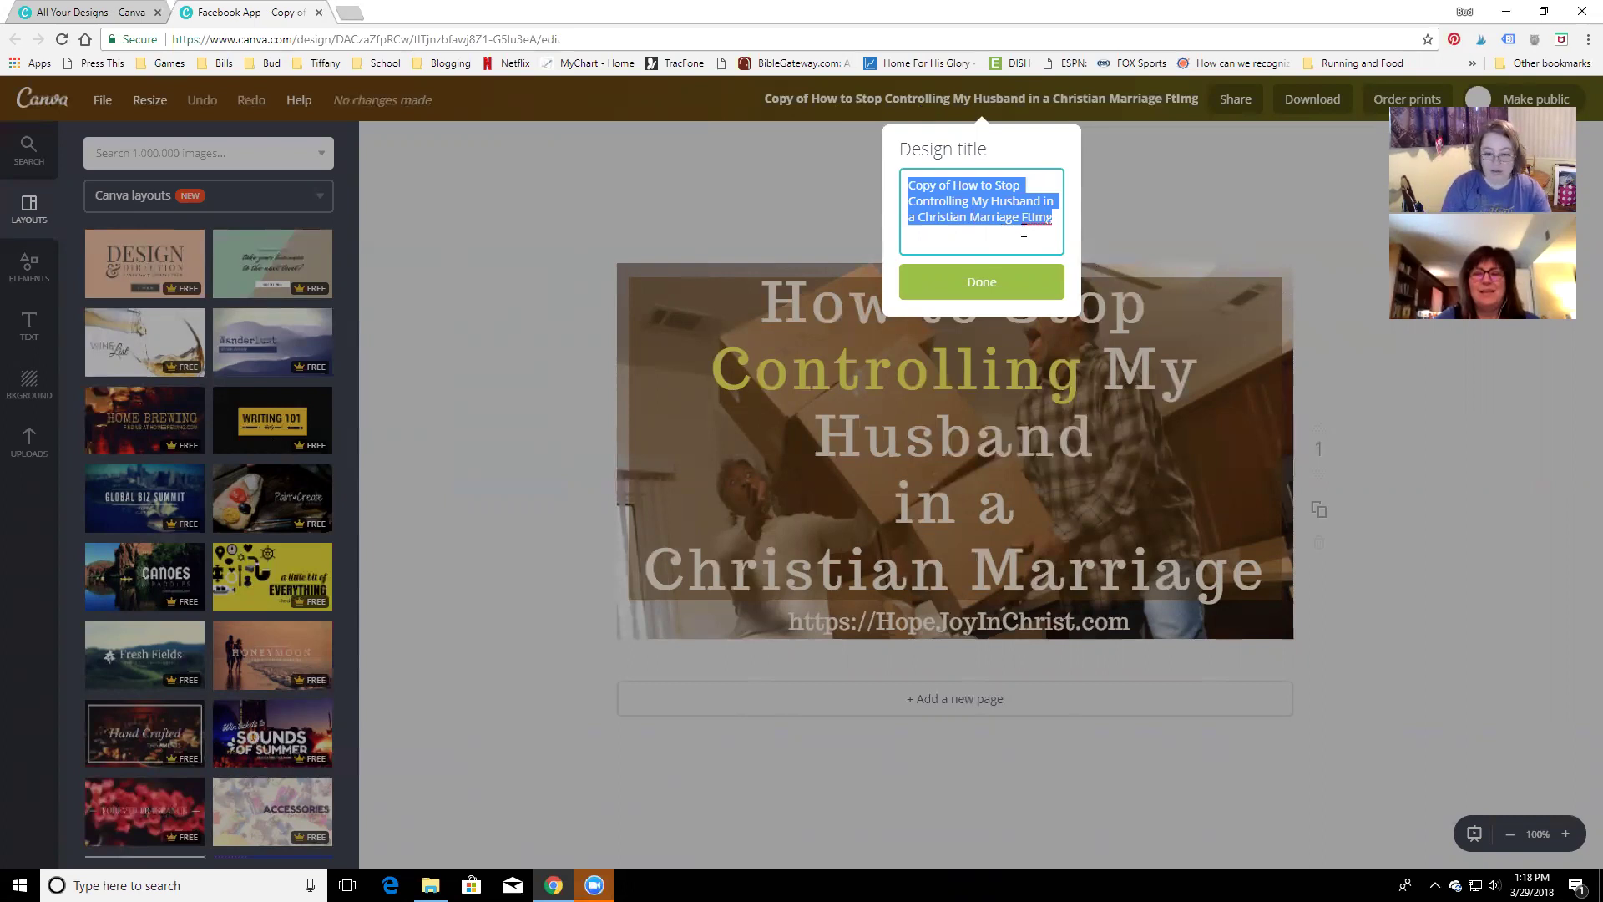
pyautogui.write('surrender')
pyautogui.click(1004, 287)
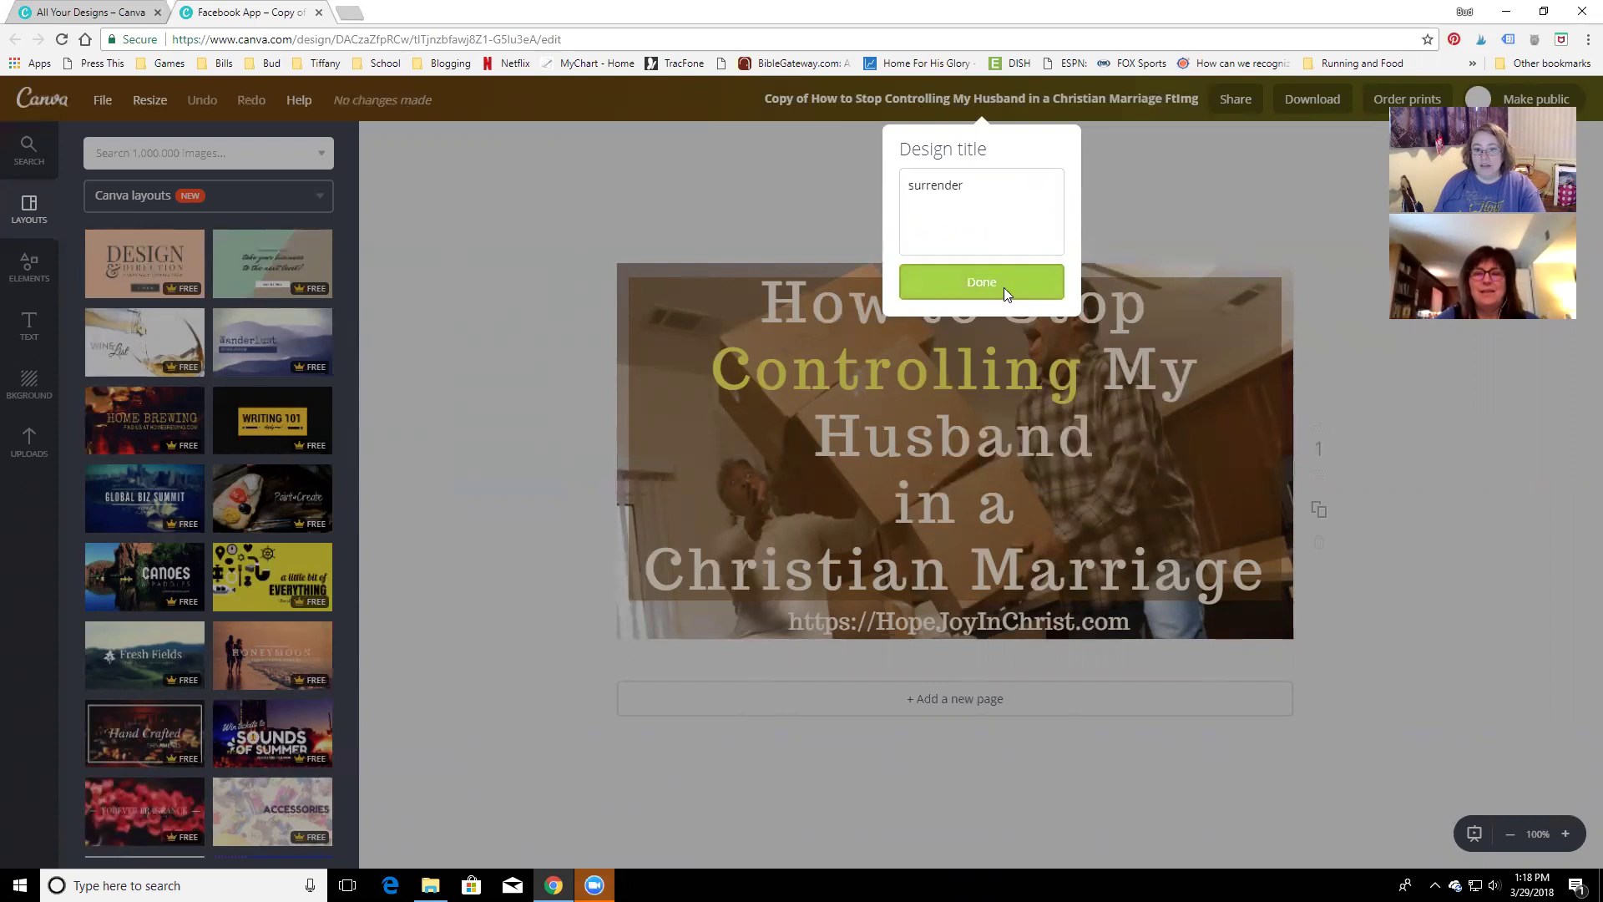
pyautogui.click(1189, 98)
pyautogui.click(1167, 185)
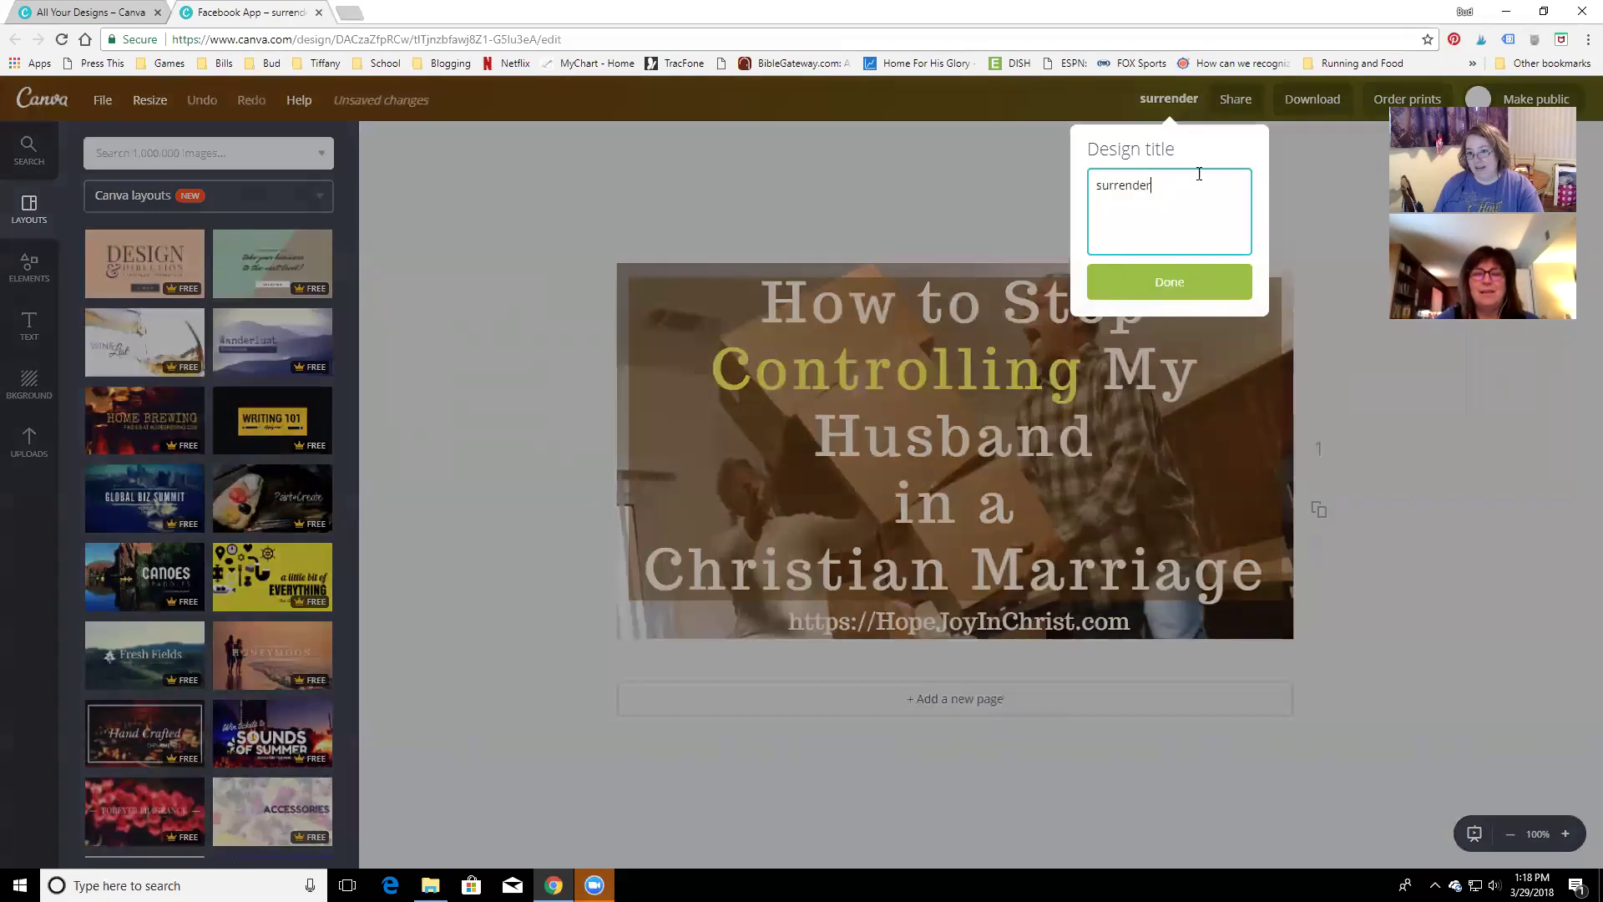
pyautogui.write('FtImg')
pyautogui.click(1201, 291)
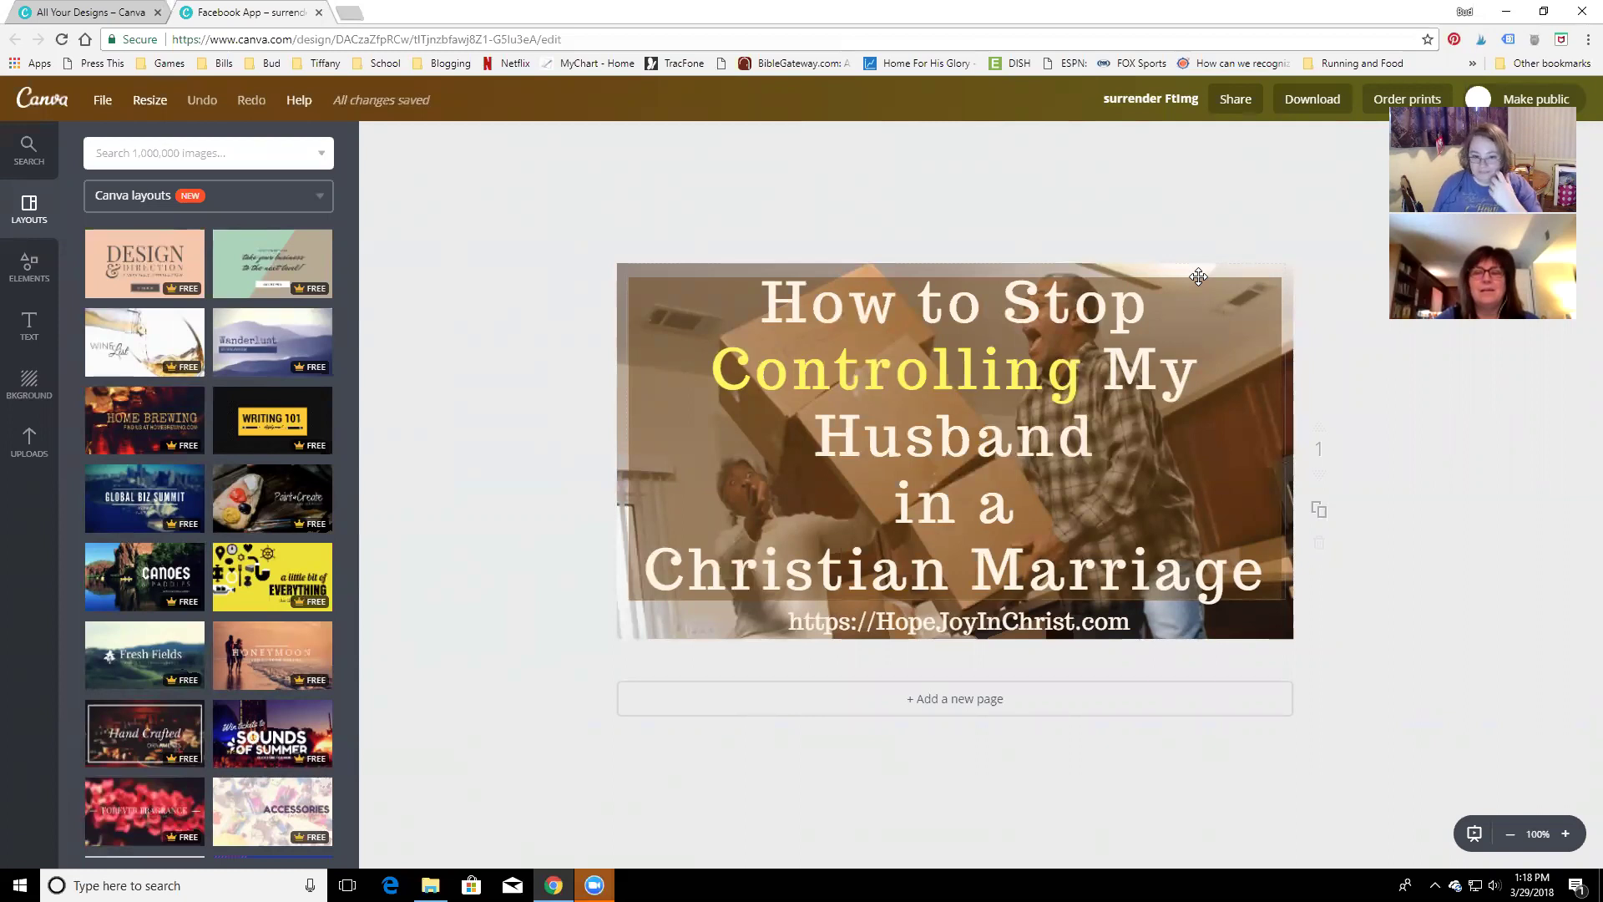
# Duplicate the page within the design
pyautogui.click(1319, 511)
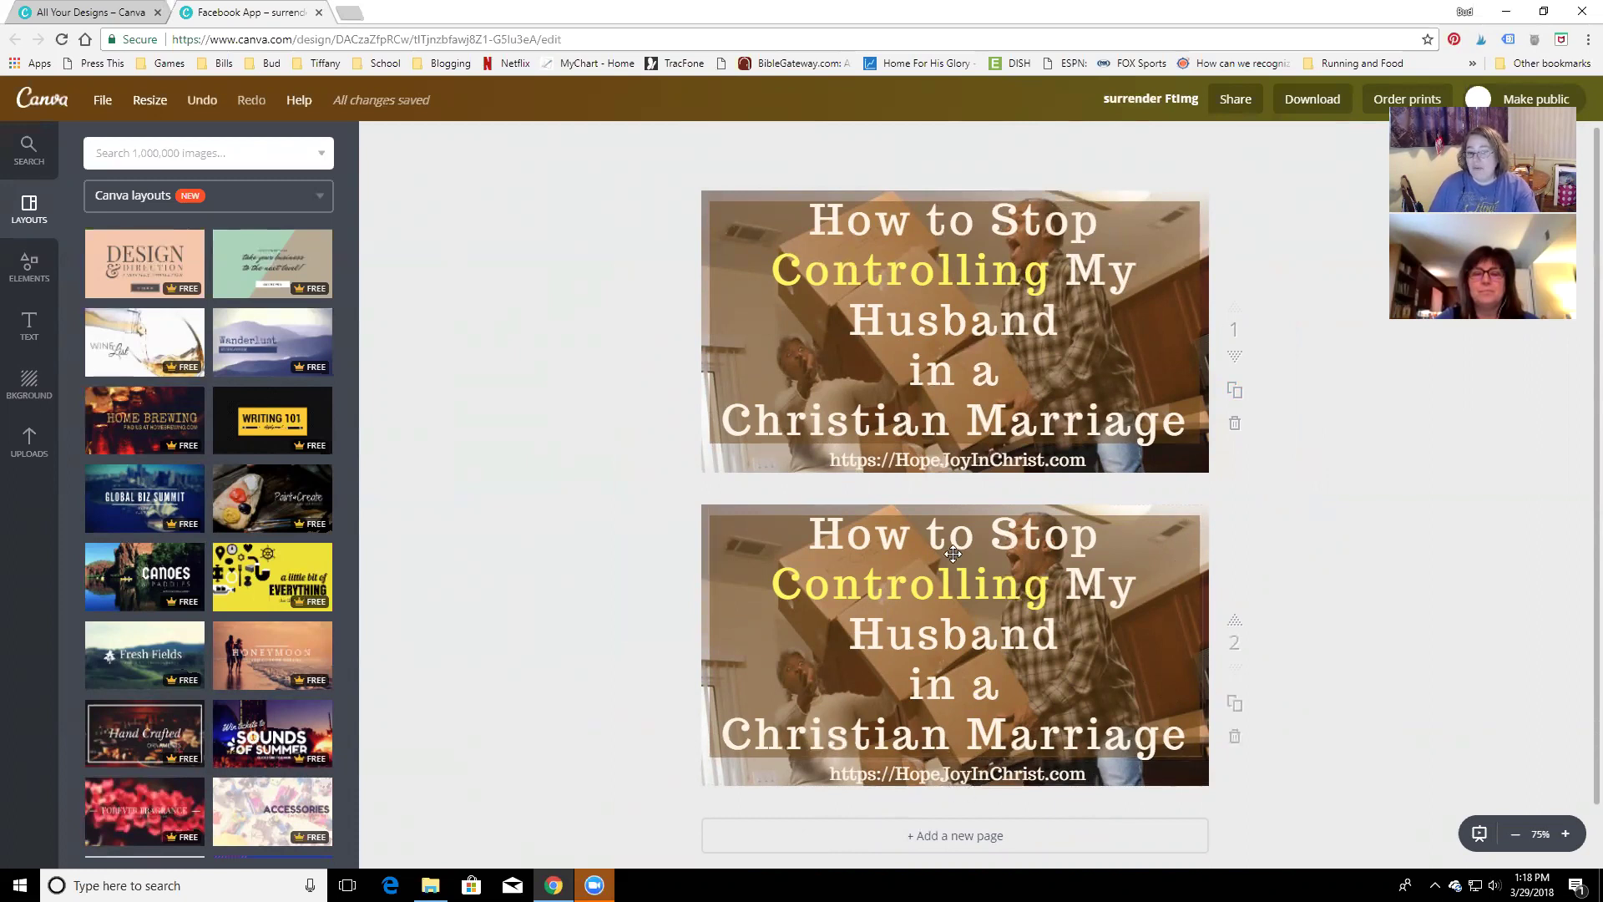
# Shift the title text on page 2 aside to inspect the brown overlay's color options, and move the title back
pyautogui.moveTo(957, 582); pyautogui.dragTo(1053, 574)
pyautogui.click(752, 637)
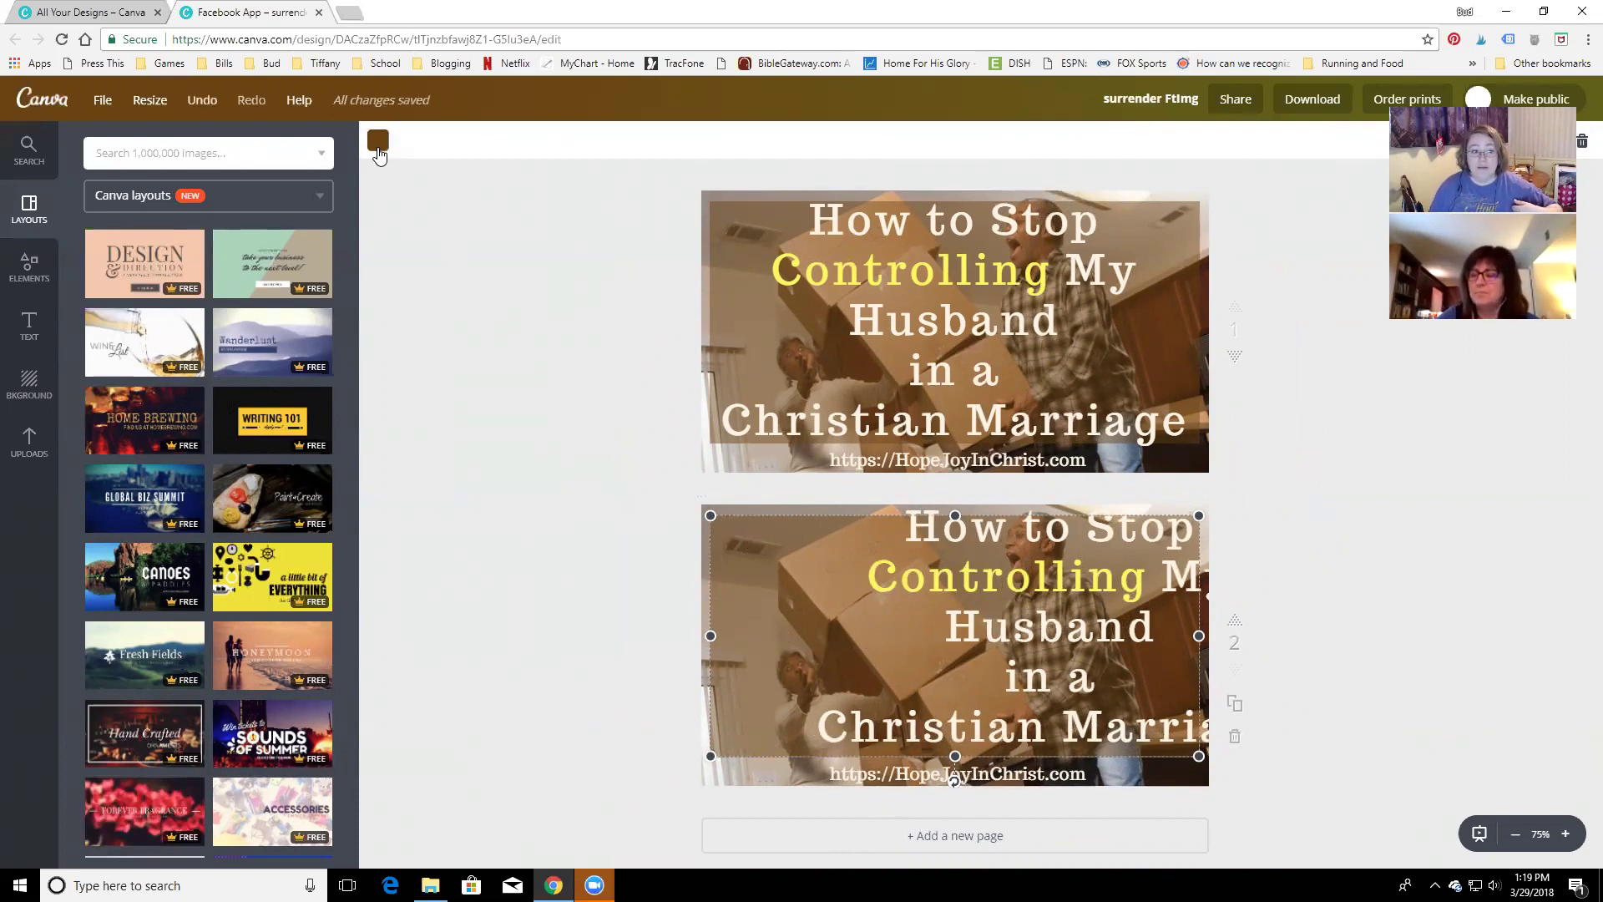
pyautogui.click(378, 142)
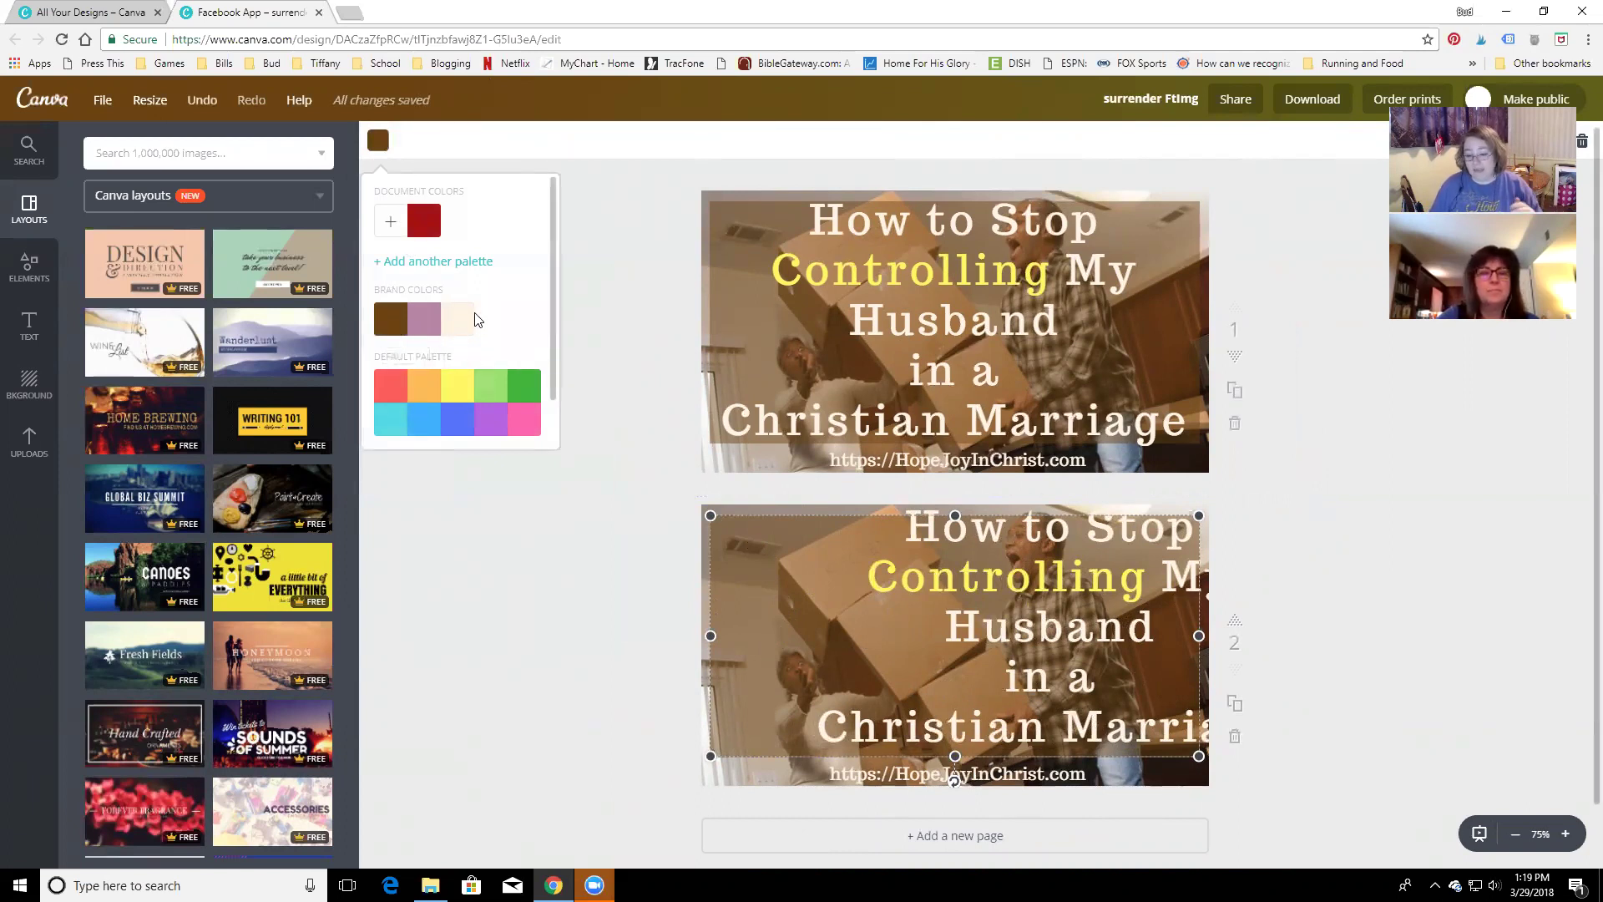
pyautogui.click(633, 259)
pyautogui.moveTo(991, 585); pyautogui.dragTo(920, 581)
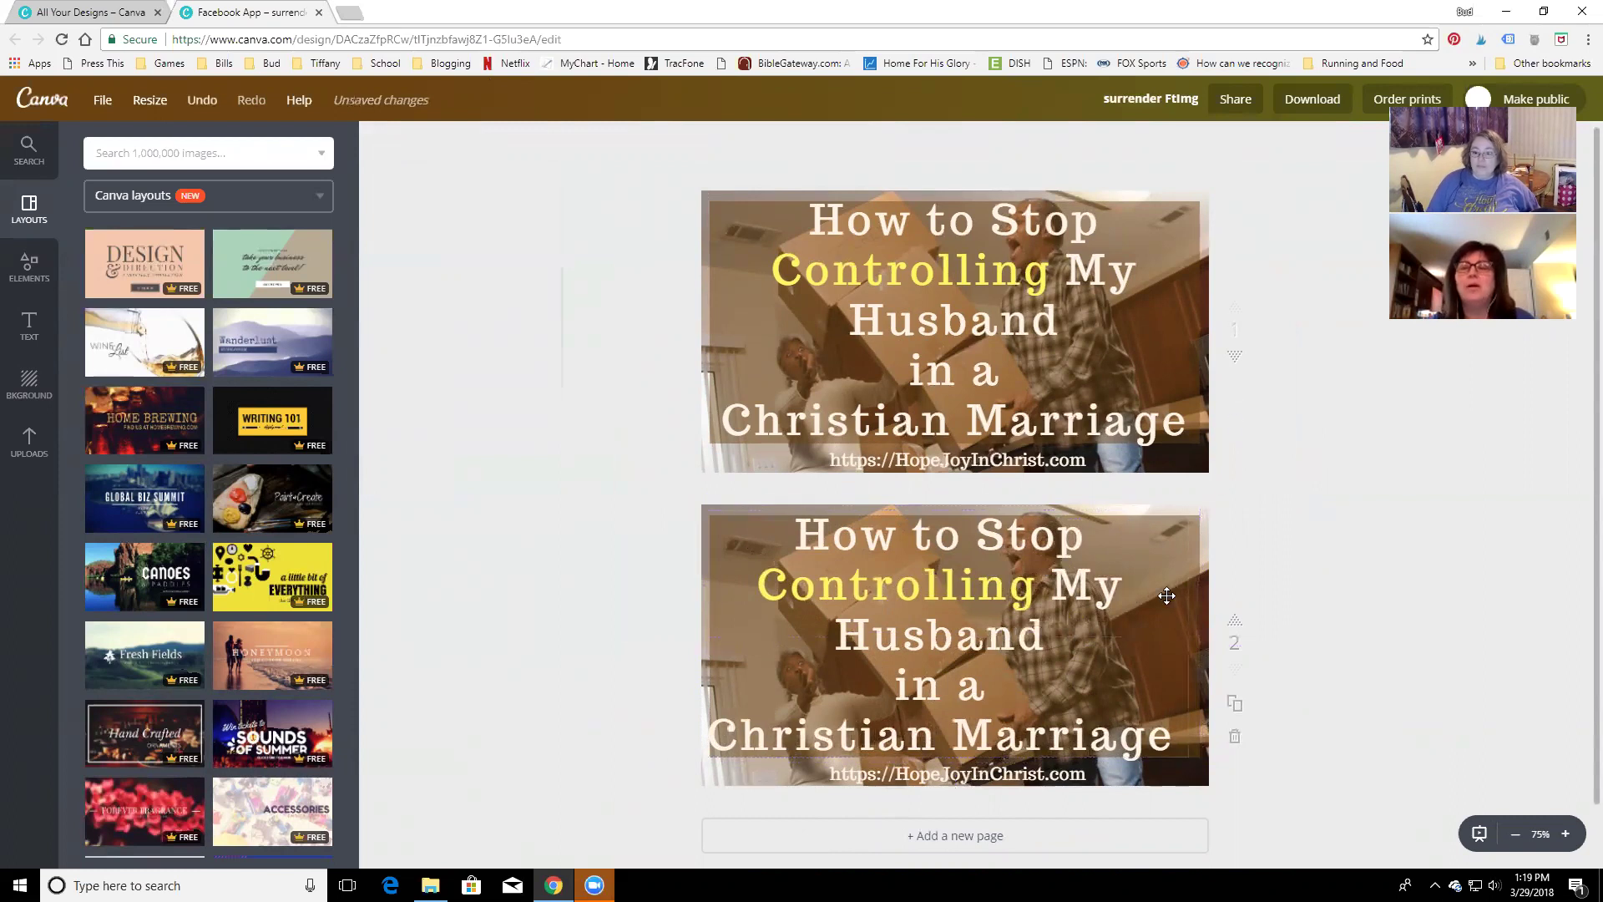
# Delete the title, web address, brown overlay and photo from page 2, leaving the empty image frame
pyautogui.moveTo(665, 491); pyautogui.dragTo(1027, 773)
pyautogui.press('Delete')
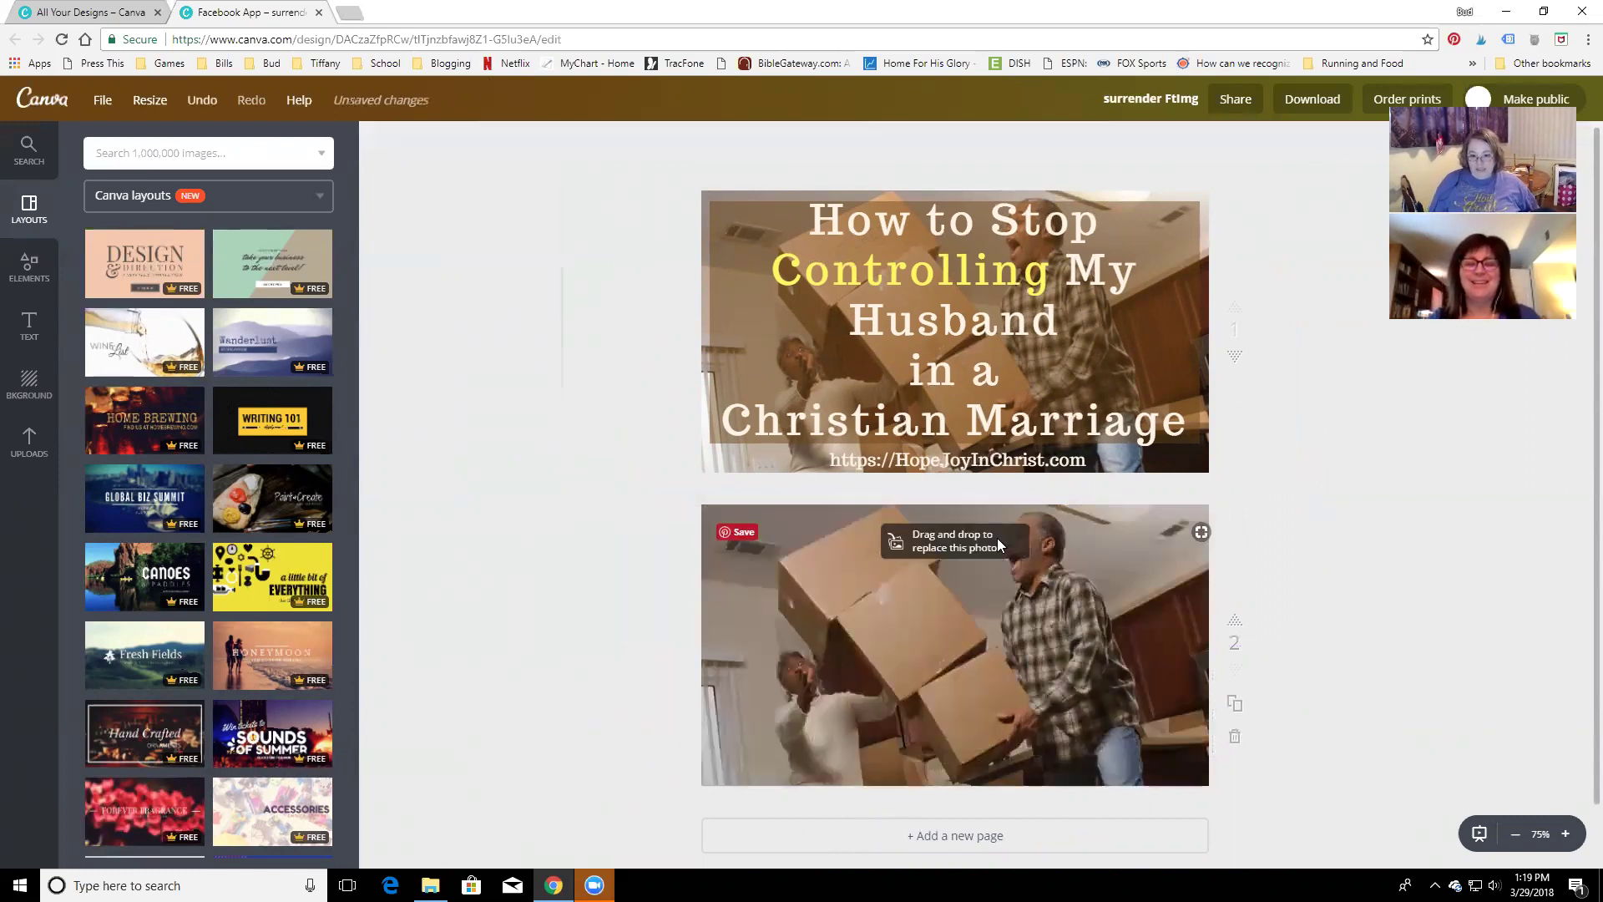
pyautogui.click(992, 641)
pyautogui.press('Delete')
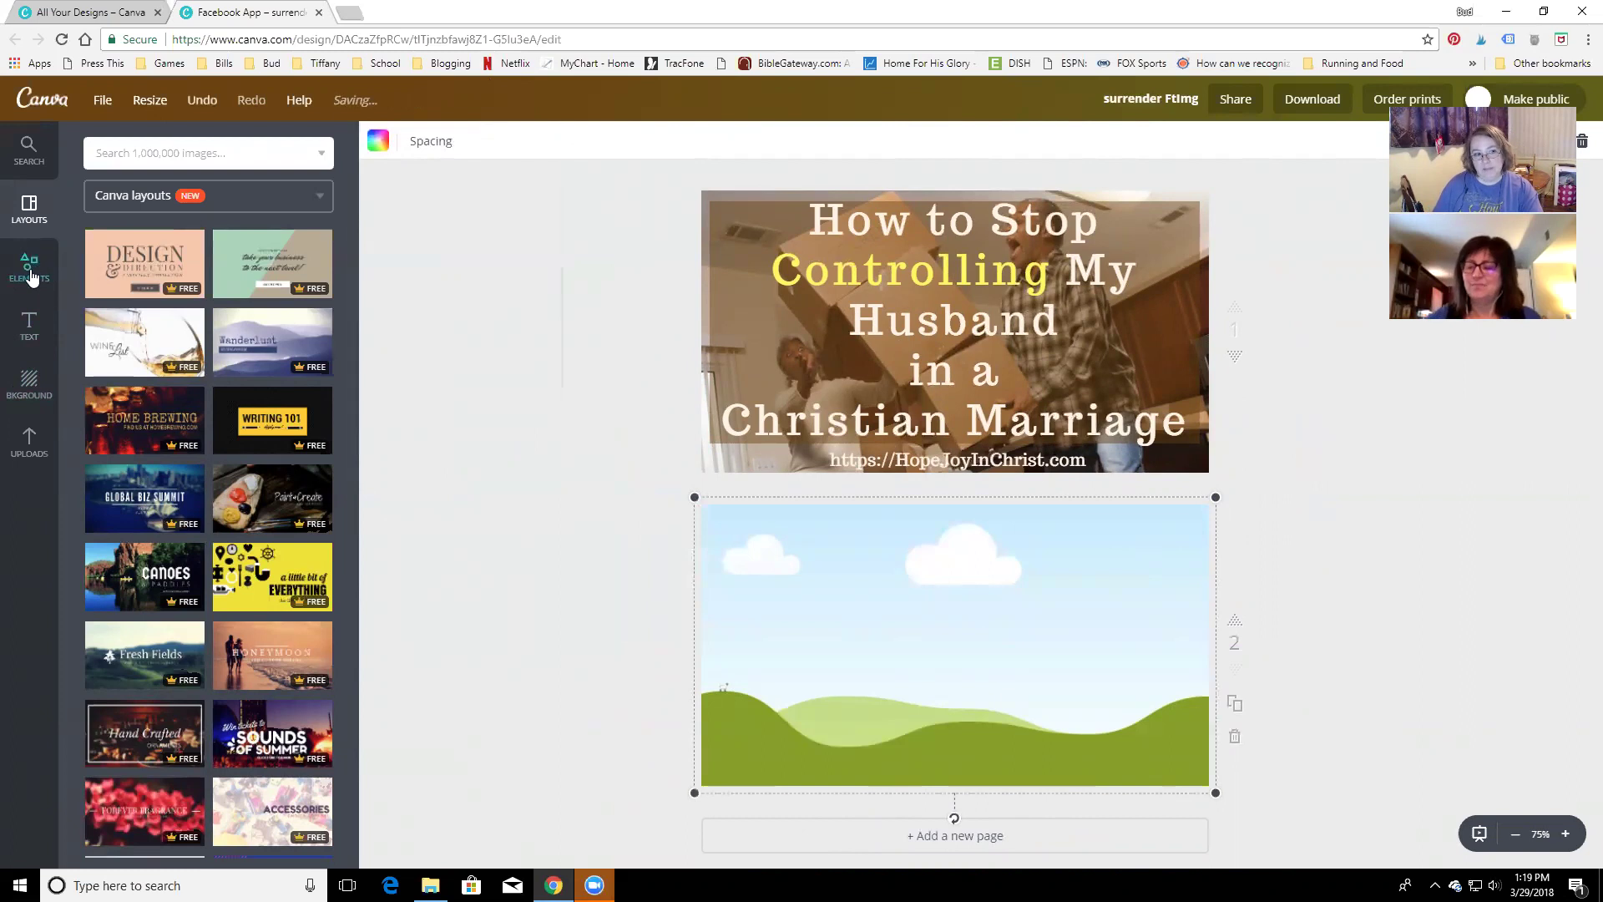
# Add a solid square shape to page 2, make it slightly wider and shorter, and position it near the page's middle
pyautogui.click(34, 274)
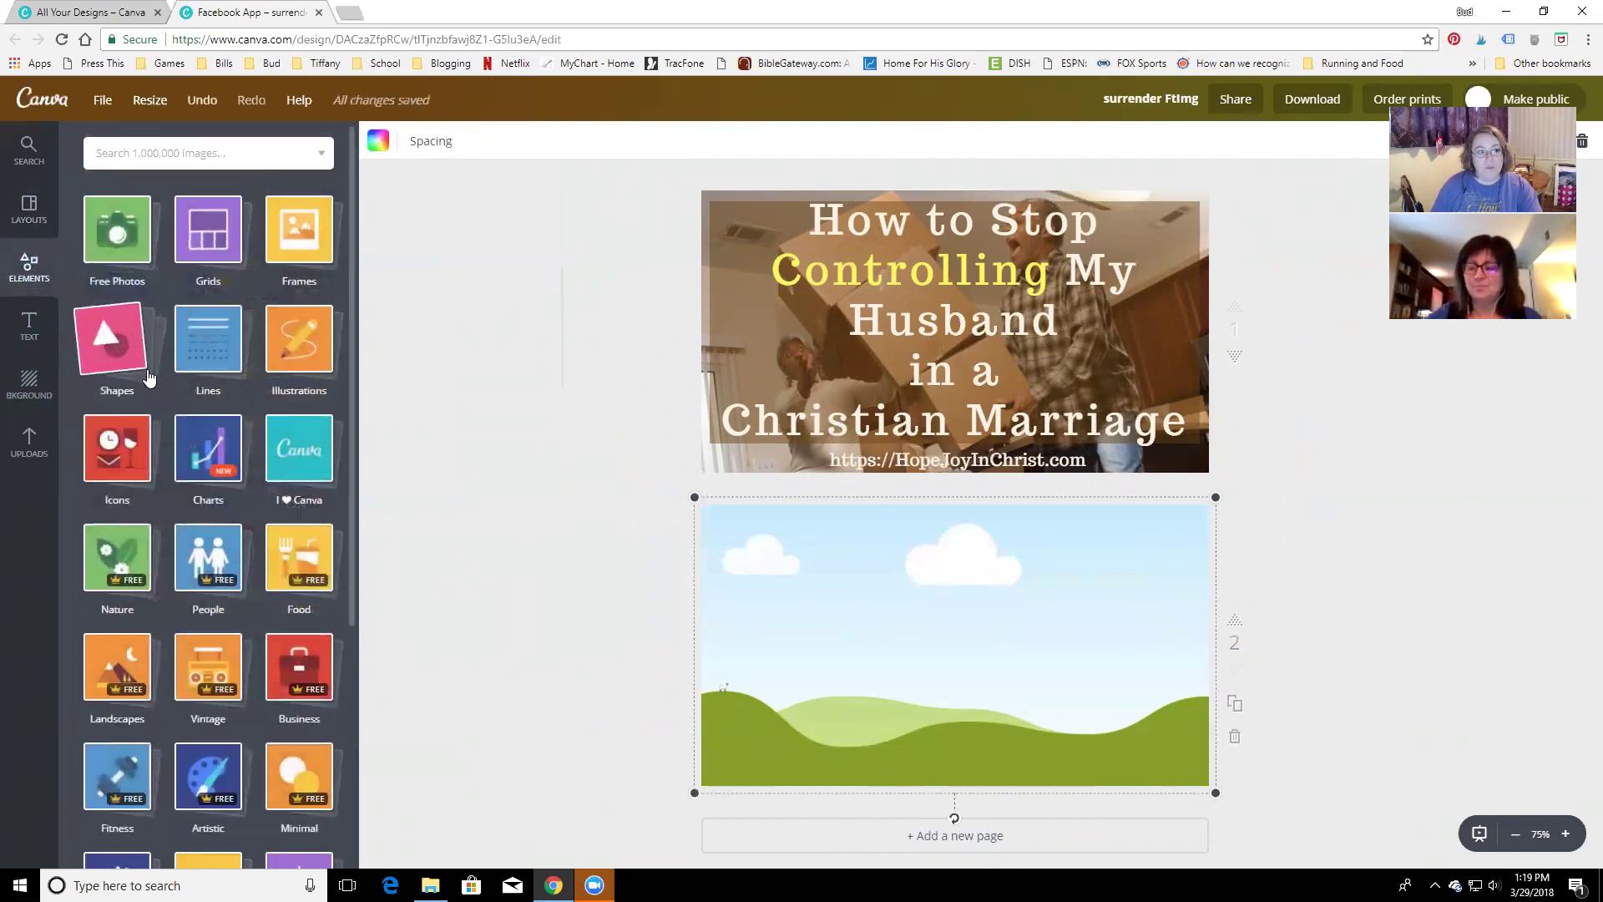
pyautogui.click(119, 356)
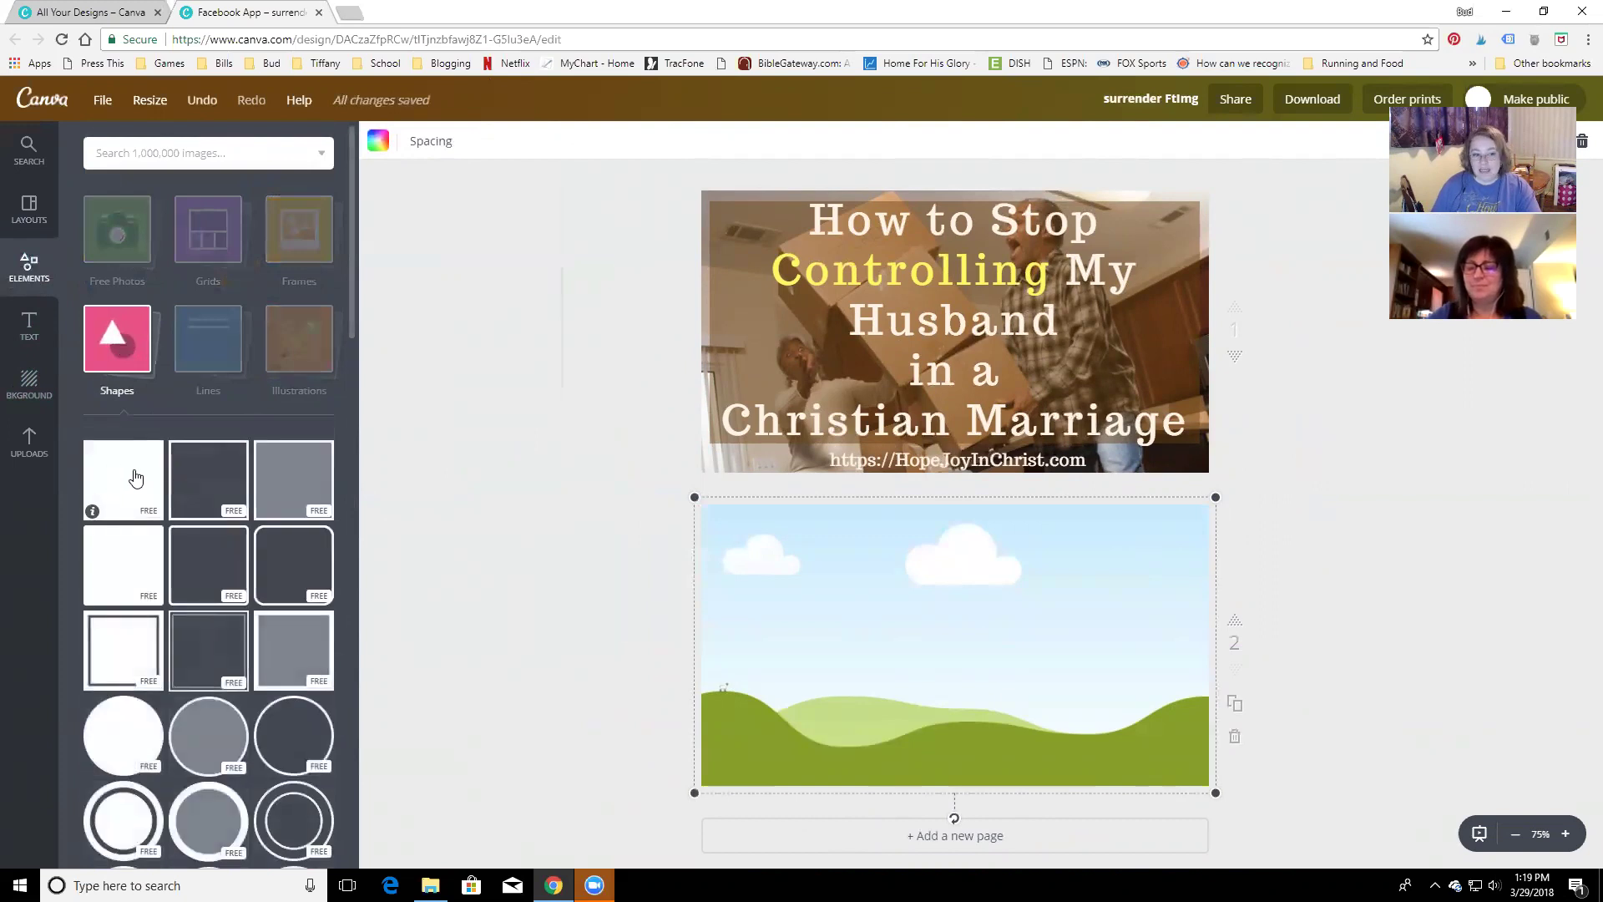
pyautogui.click(138, 479)
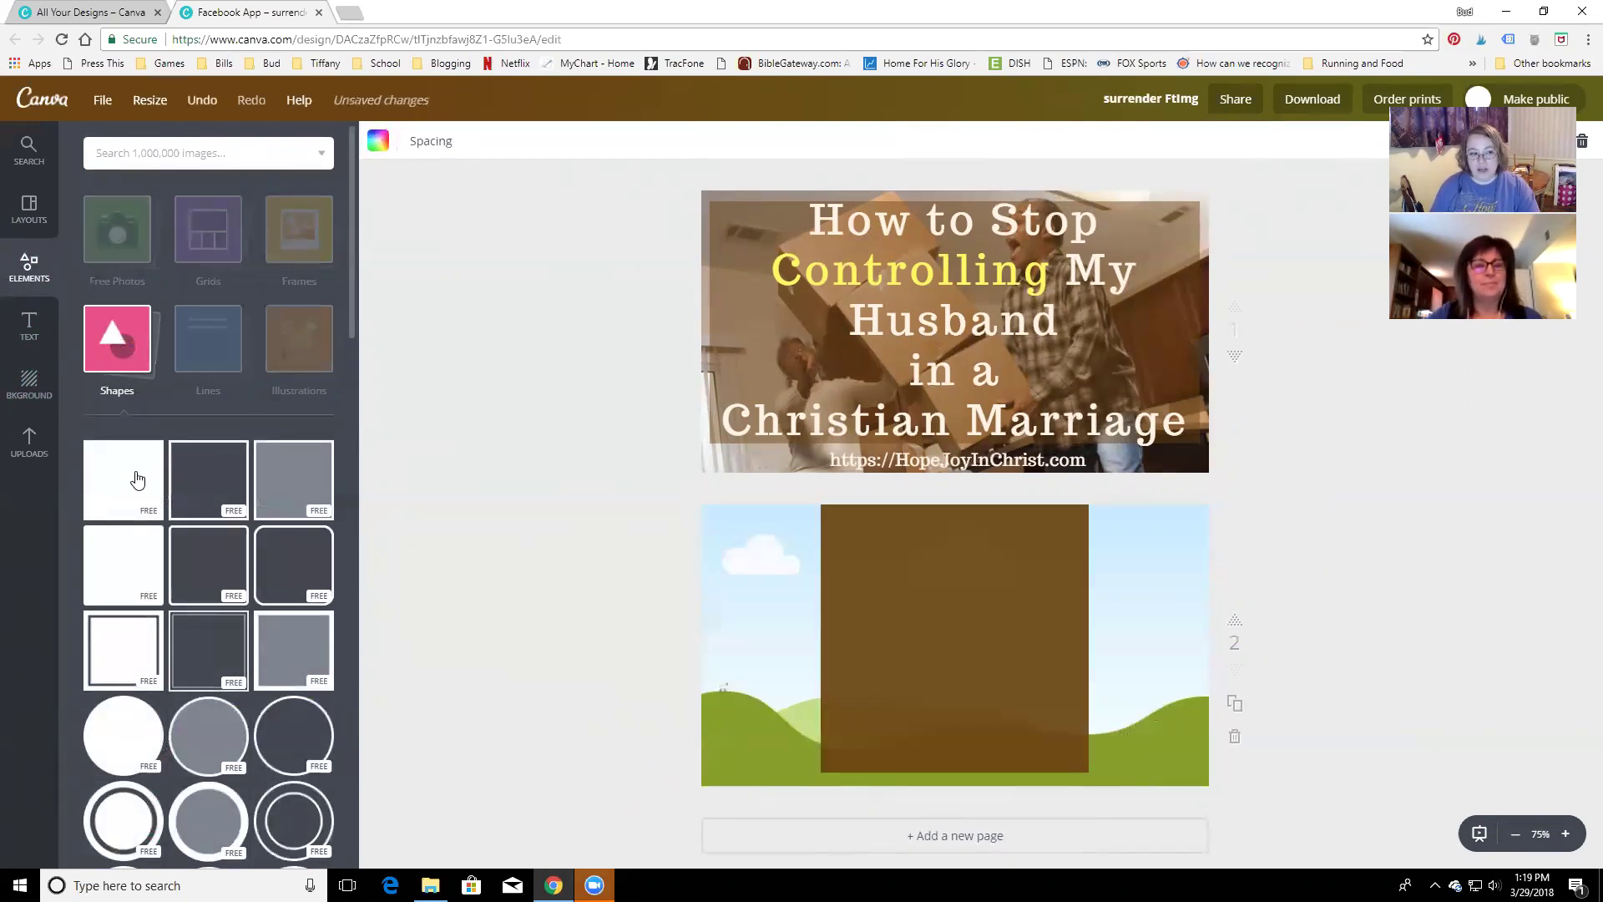
pyautogui.moveTo(1089, 647)
pyautogui.mouseDown()
pyautogui.moveTo(1202, 643)
pyautogui.moveTo(1110, 645)
pyautogui.mouseUp()
pyautogui.moveTo(966, 510)
pyautogui.mouseDown()
pyautogui.moveTo(966, 476)
pyautogui.moveTo(966, 562)
pyautogui.moveTo(966, 529)
pyautogui.mouseUp()
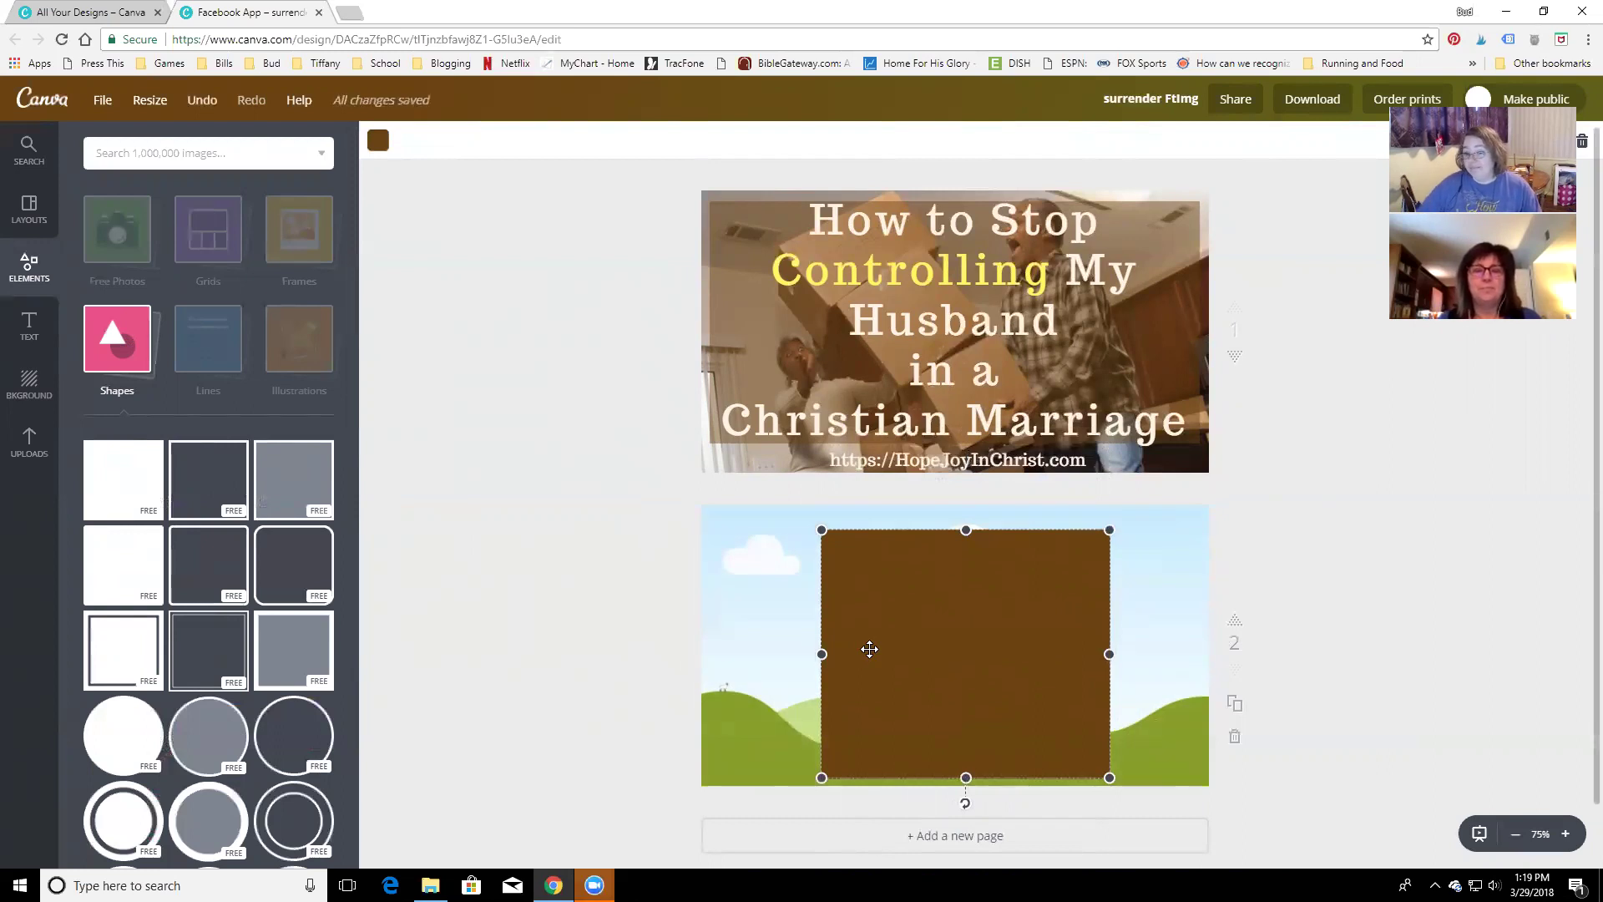
pyautogui.moveTo(941, 662); pyautogui.dragTo(944, 658)
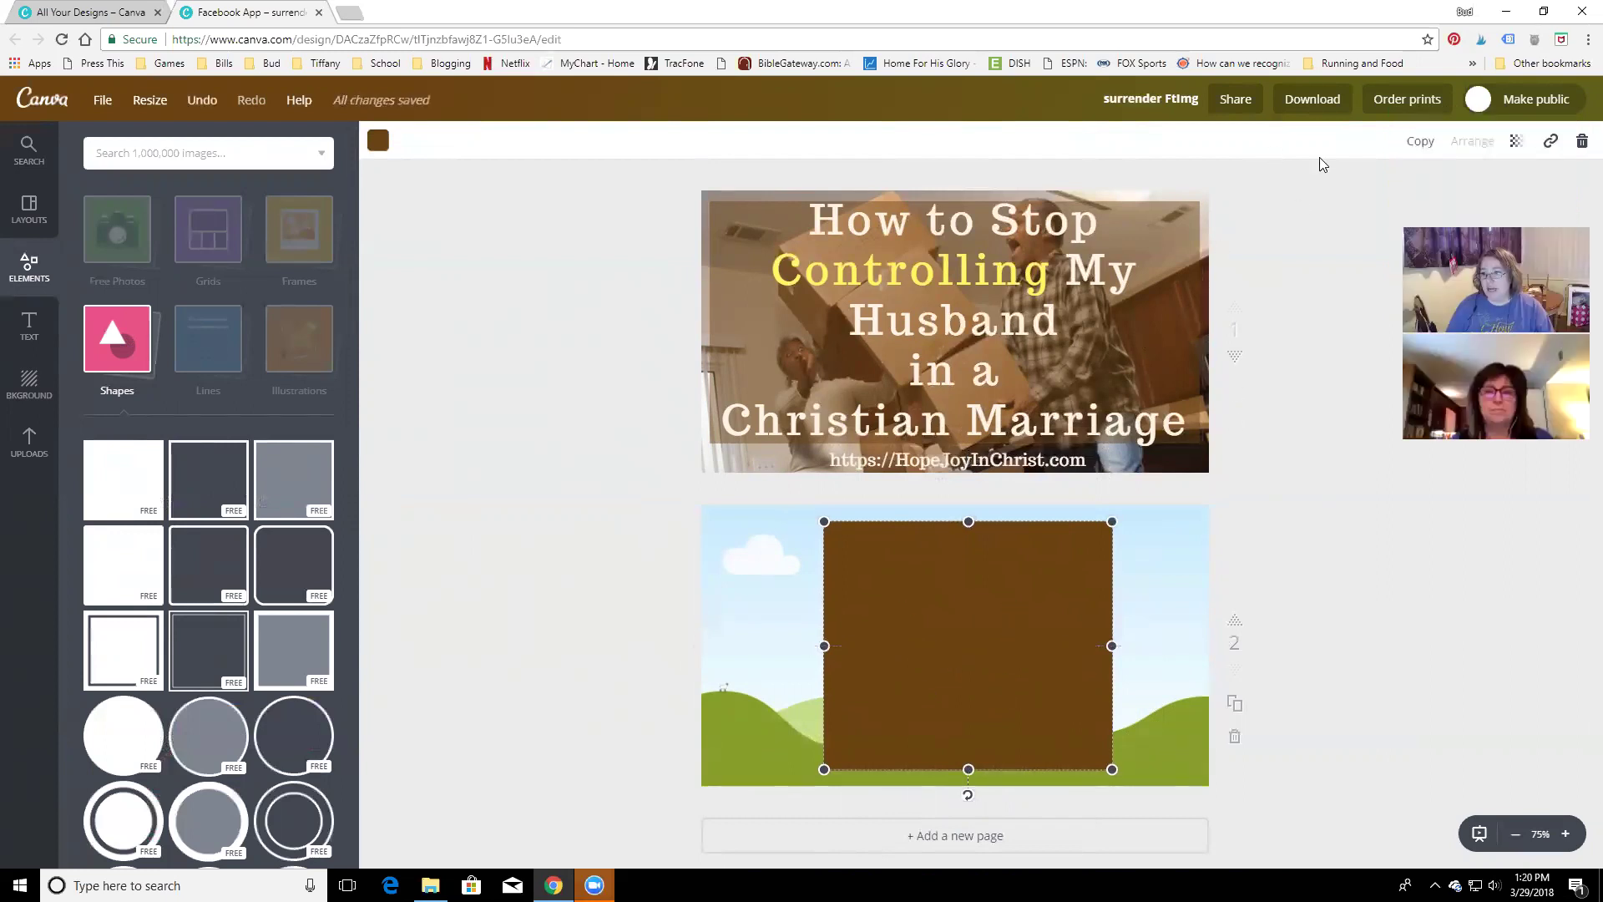
# Set the square's transparency to 20
pyautogui.click(1517, 145)
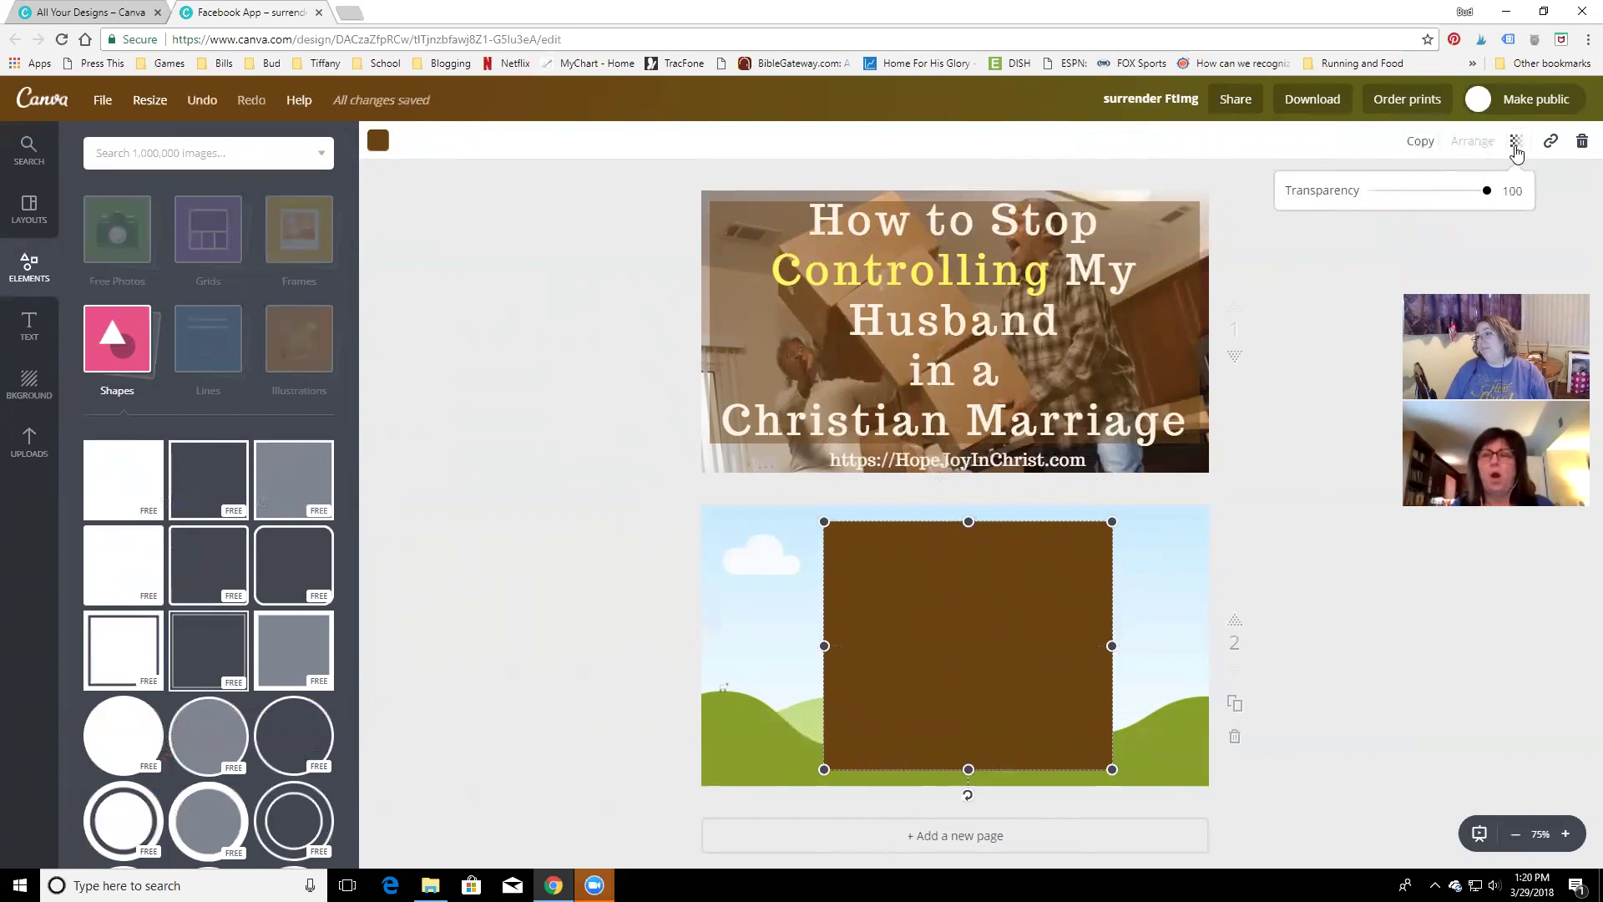
pyautogui.moveTo(1487, 191); pyautogui.dragTo(1397, 203)
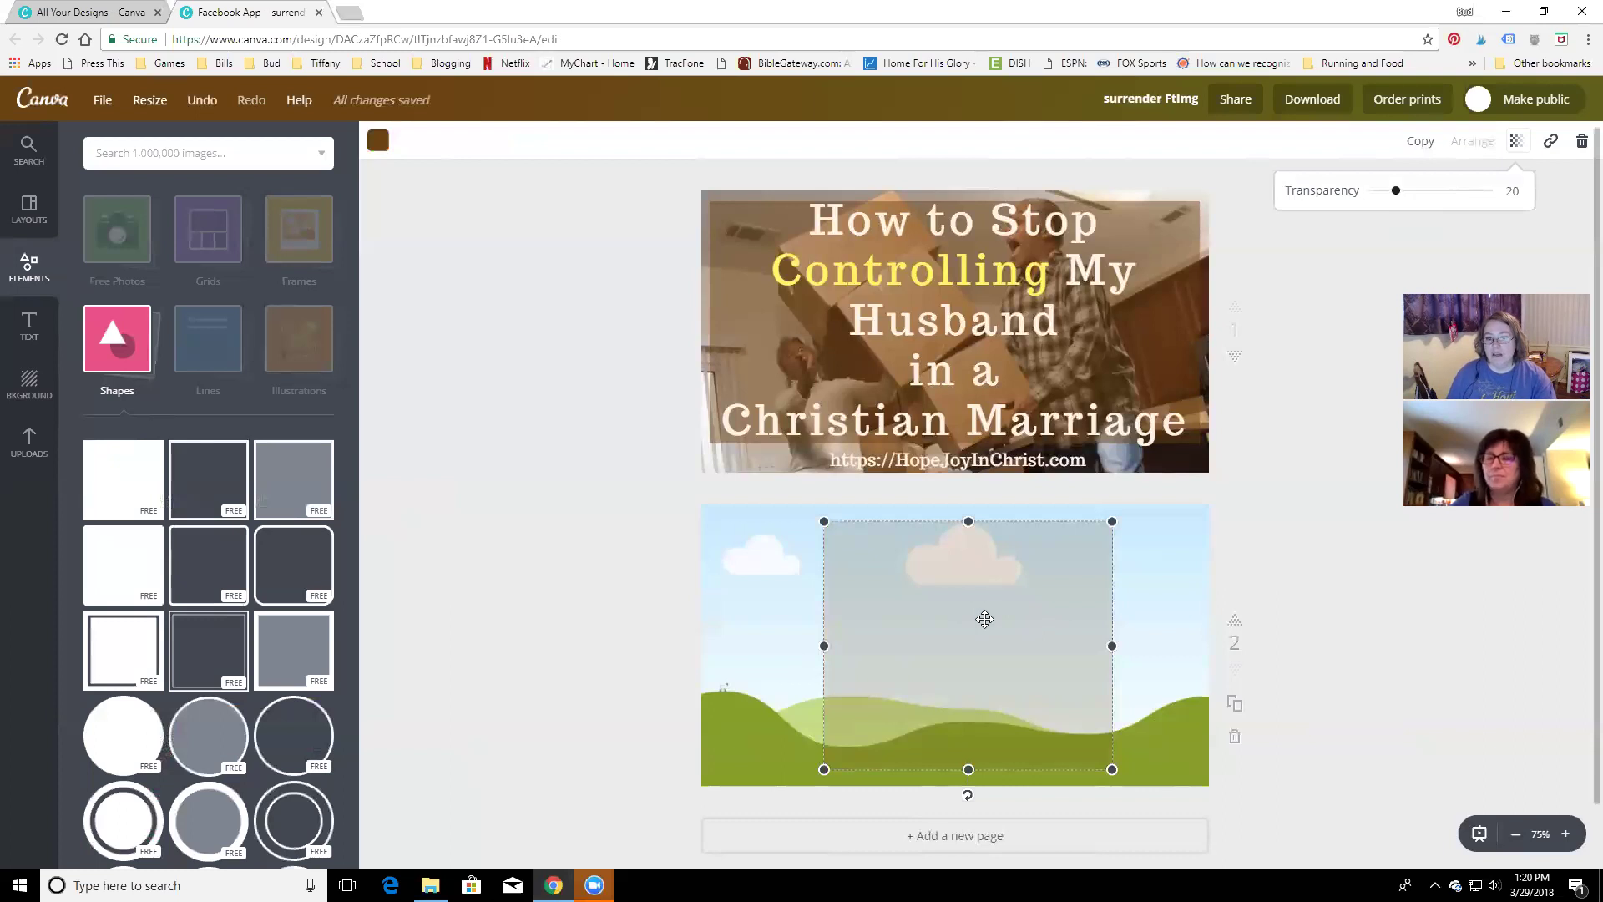
# Try brand purple, dark red and other fill colors on the square, settling on light green from the default palette
pyautogui.click(983, 617)
pyautogui.click(378, 144)
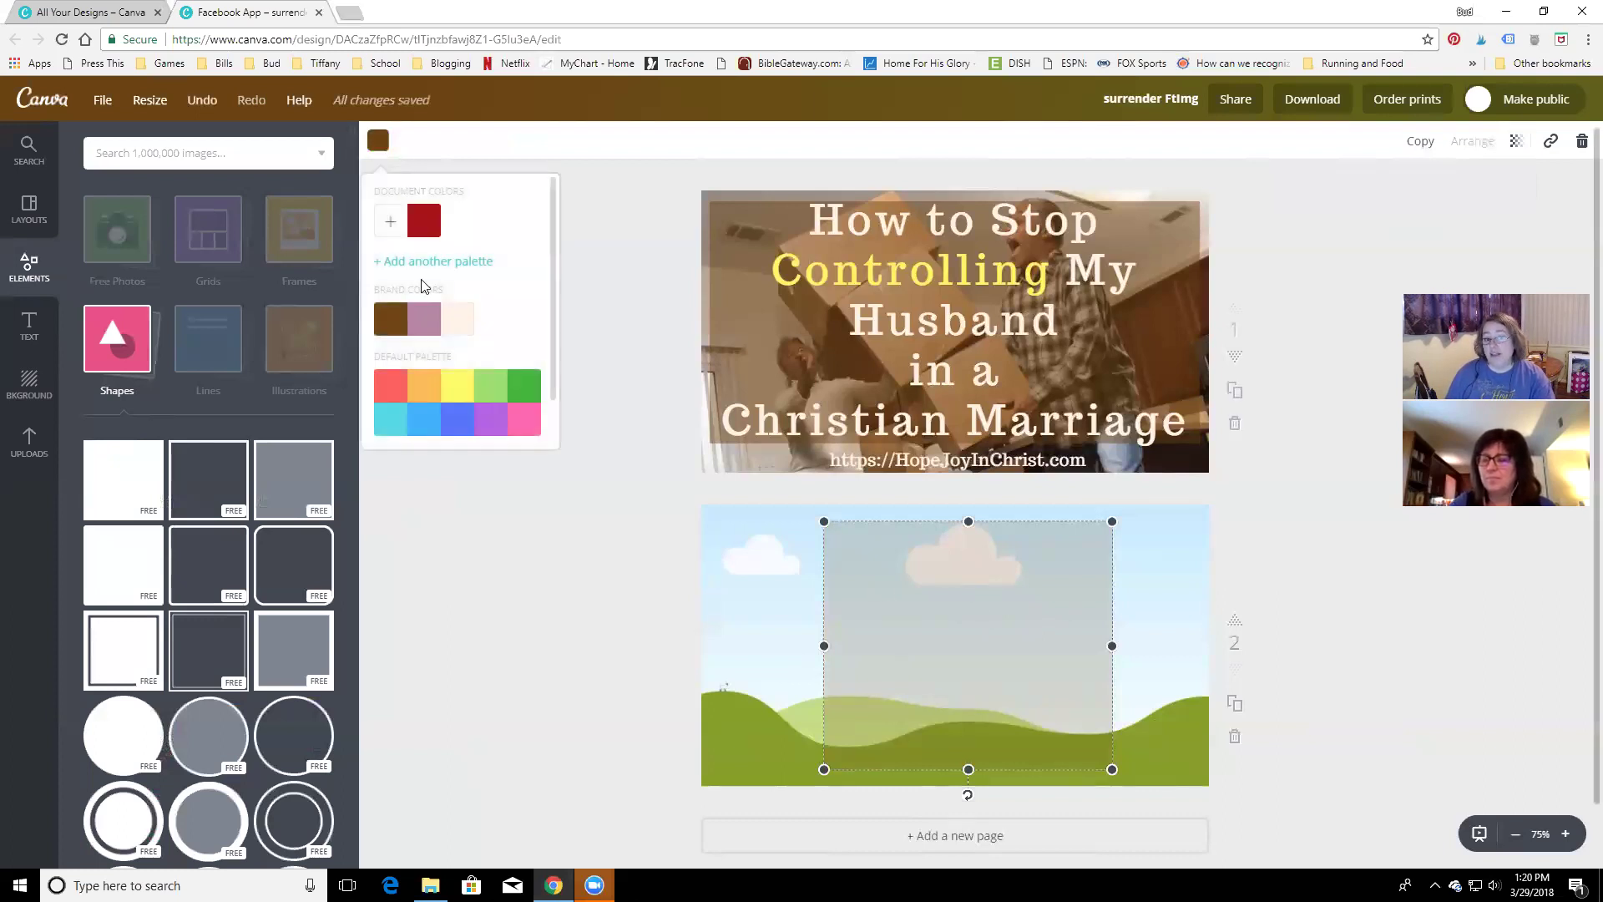
pyautogui.click(423, 321)
pyautogui.click(435, 218)
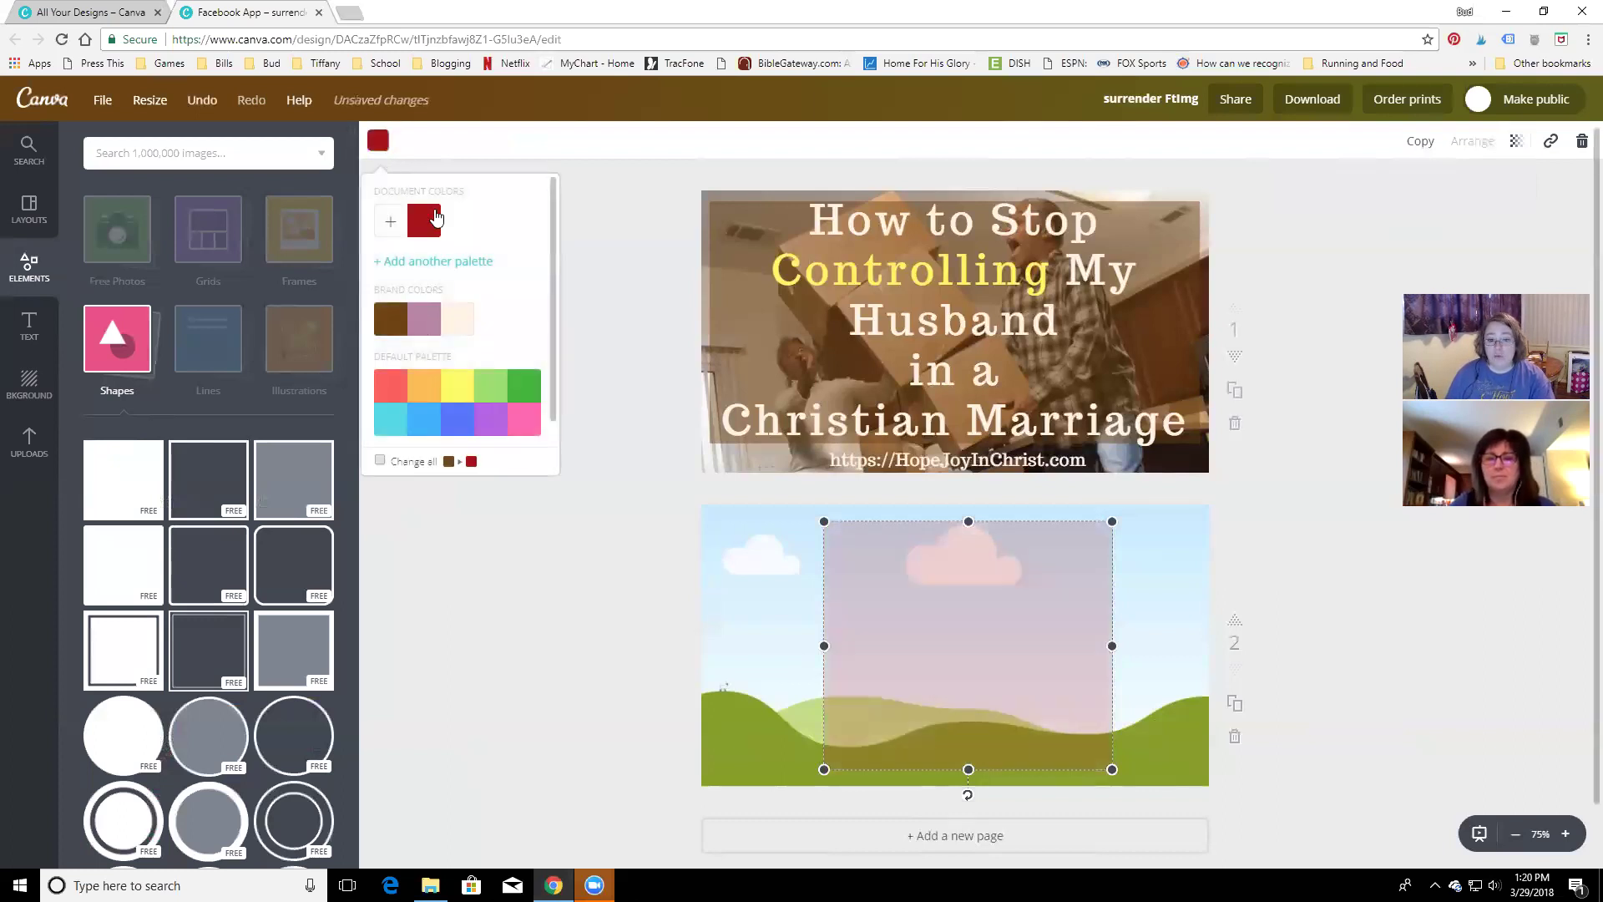
pyautogui.click(492, 417)
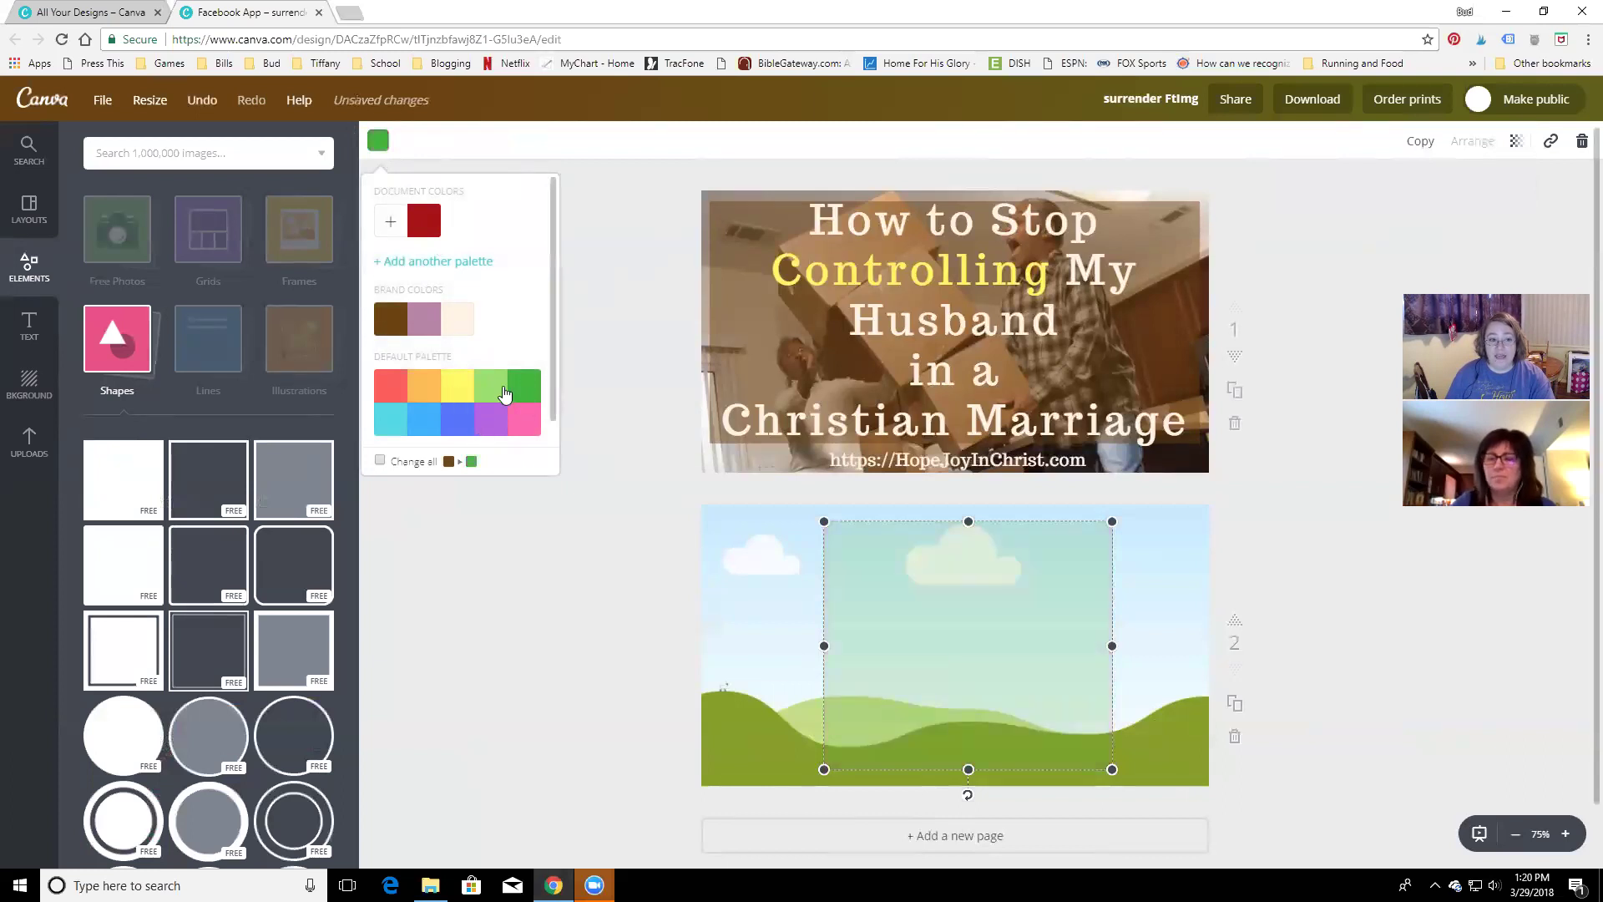
pyautogui.click(513, 385)
# Raise the light green square's transparency value to about 57
pyautogui.click(1518, 142)
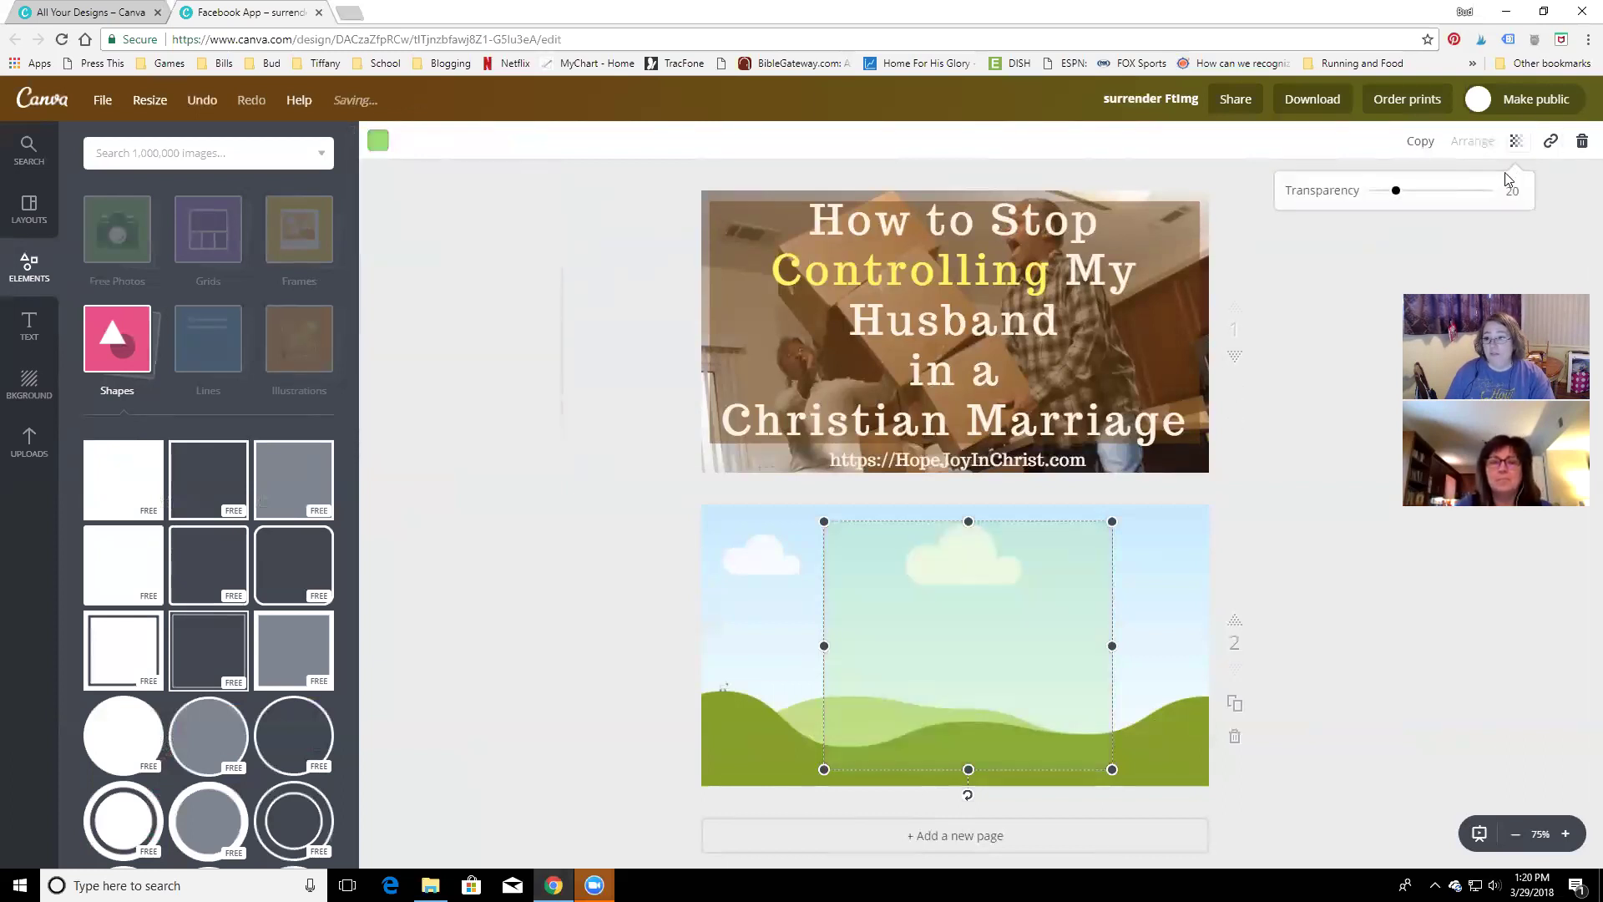
pyautogui.moveTo(1403, 192); pyautogui.dragTo(1447, 199)
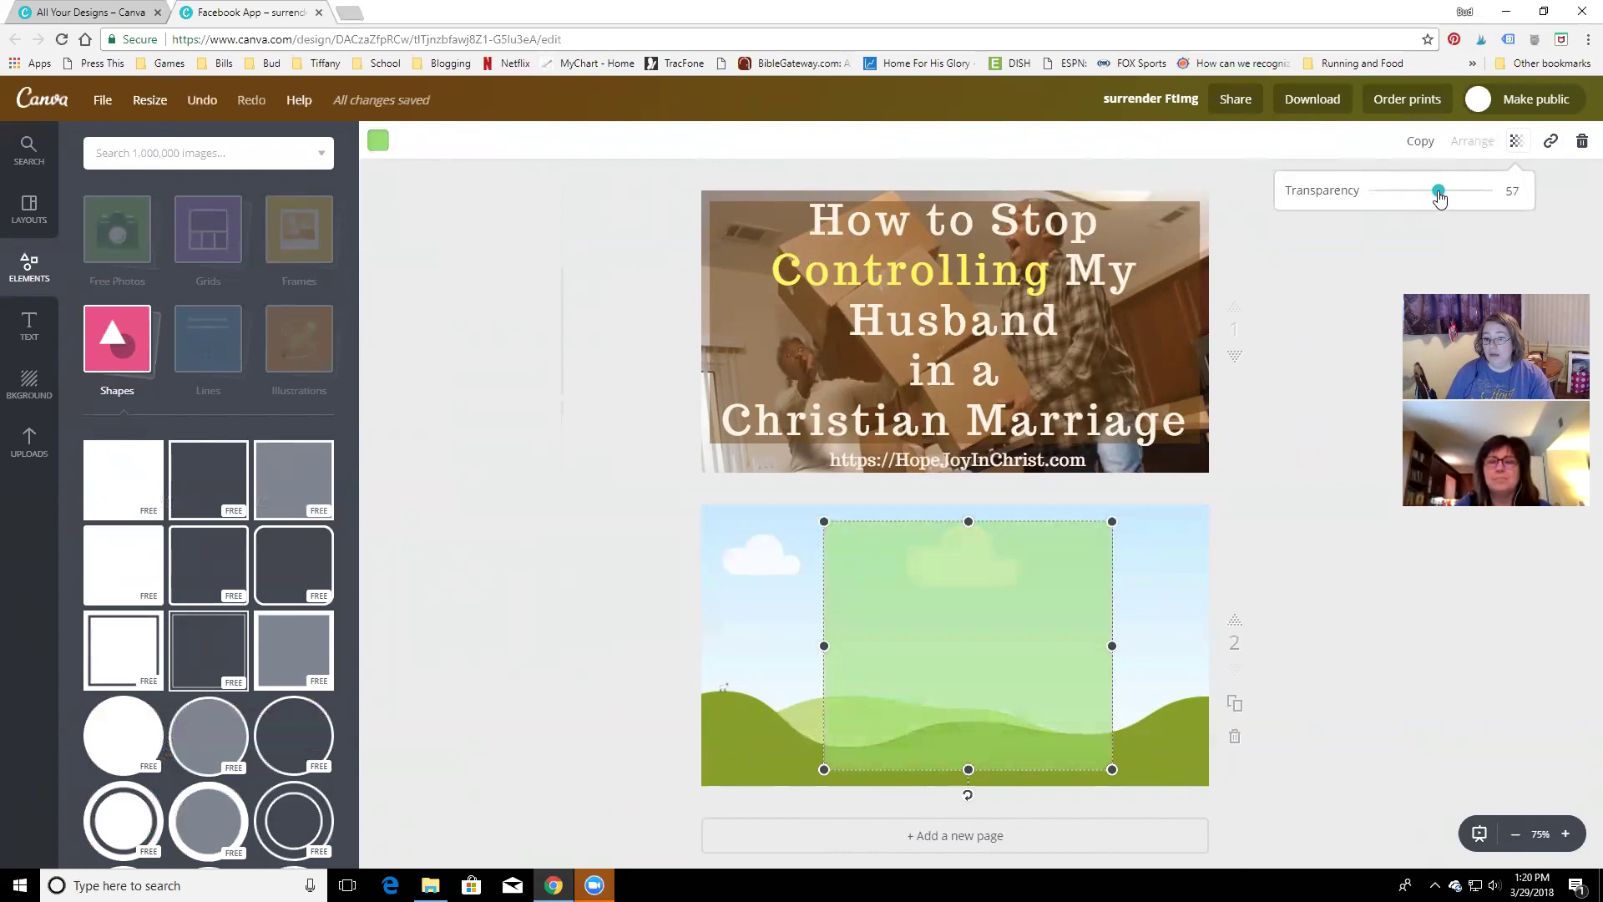
# Try white as the square's fill by entering the custom color code ffffff
pyautogui.click(378, 141)
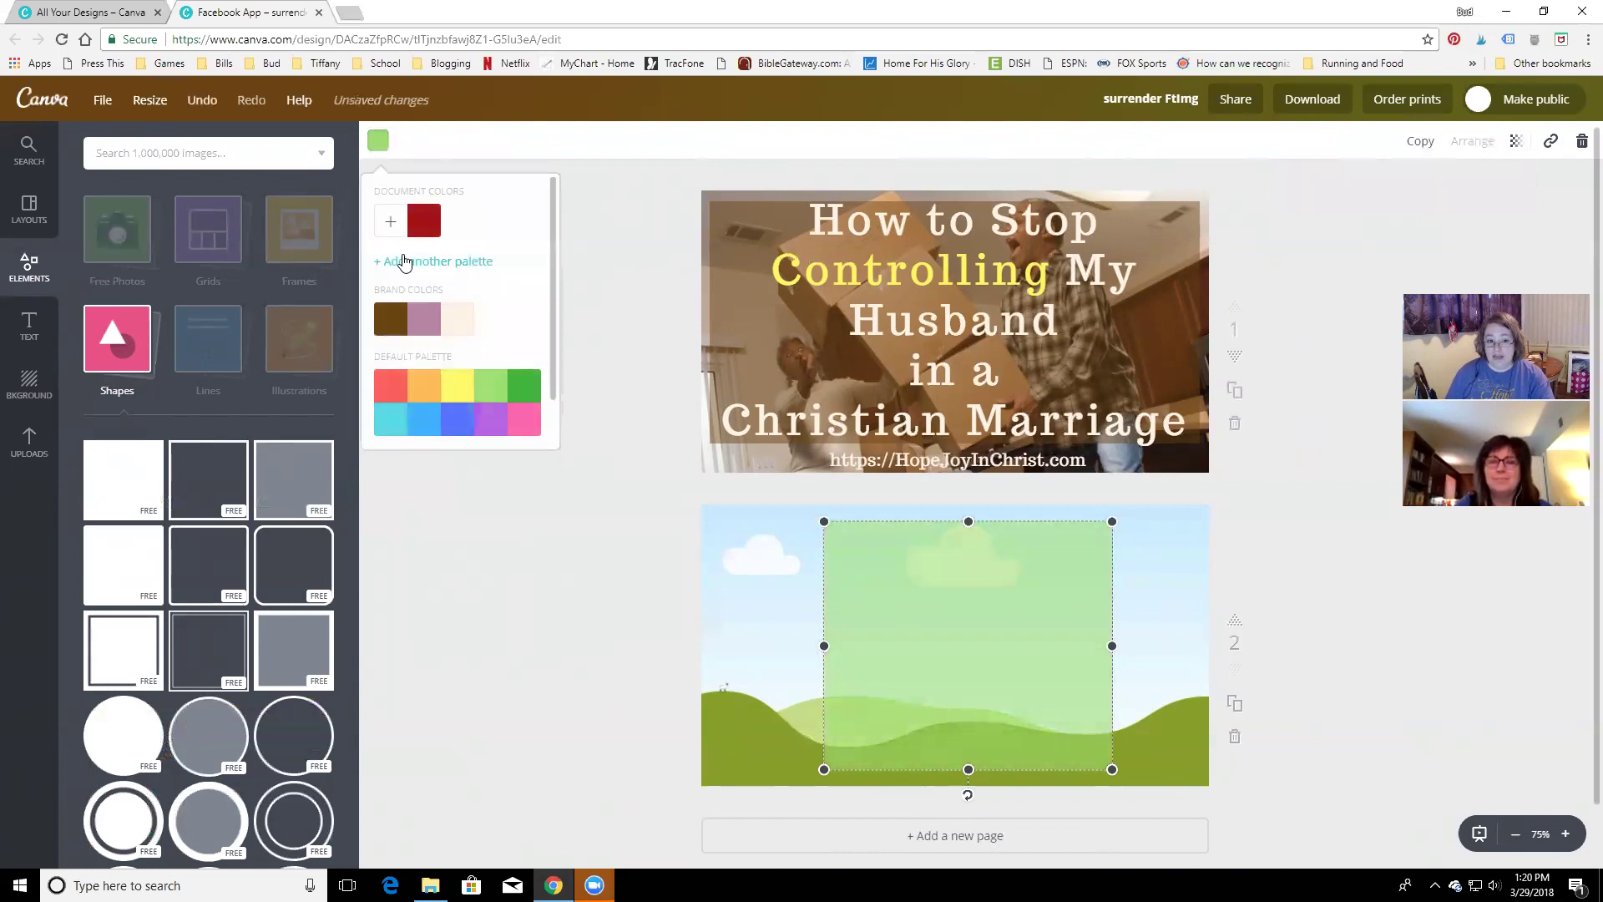
pyautogui.click(388, 226)
pyautogui.doubleClick(493, 448)
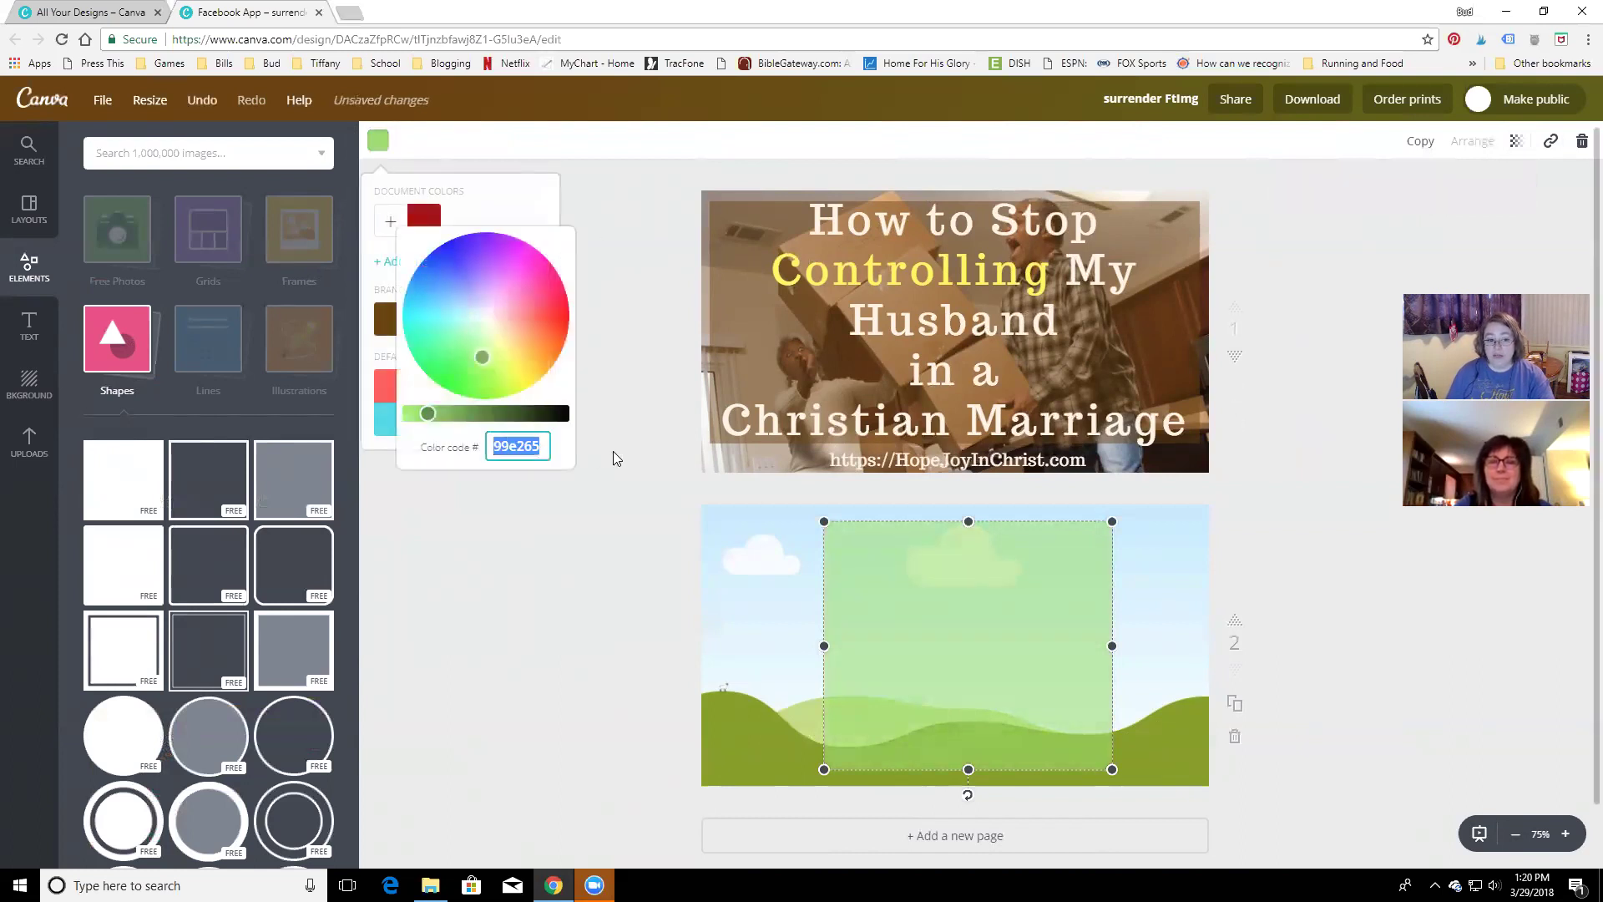
pyautogui.write('f')
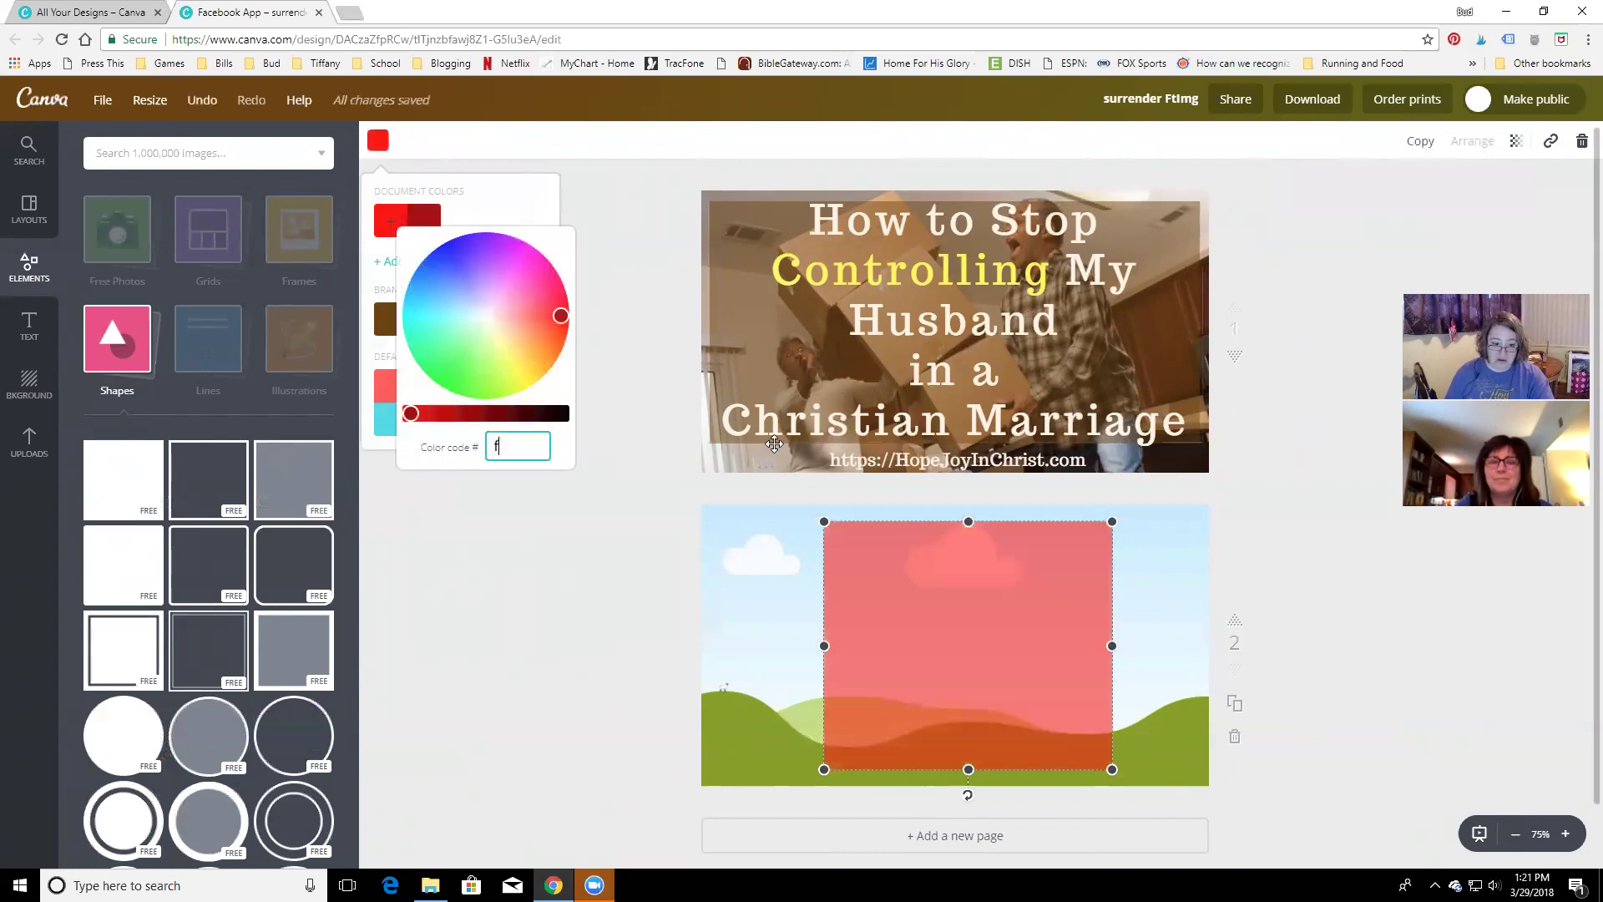
pyautogui.write('ffff')
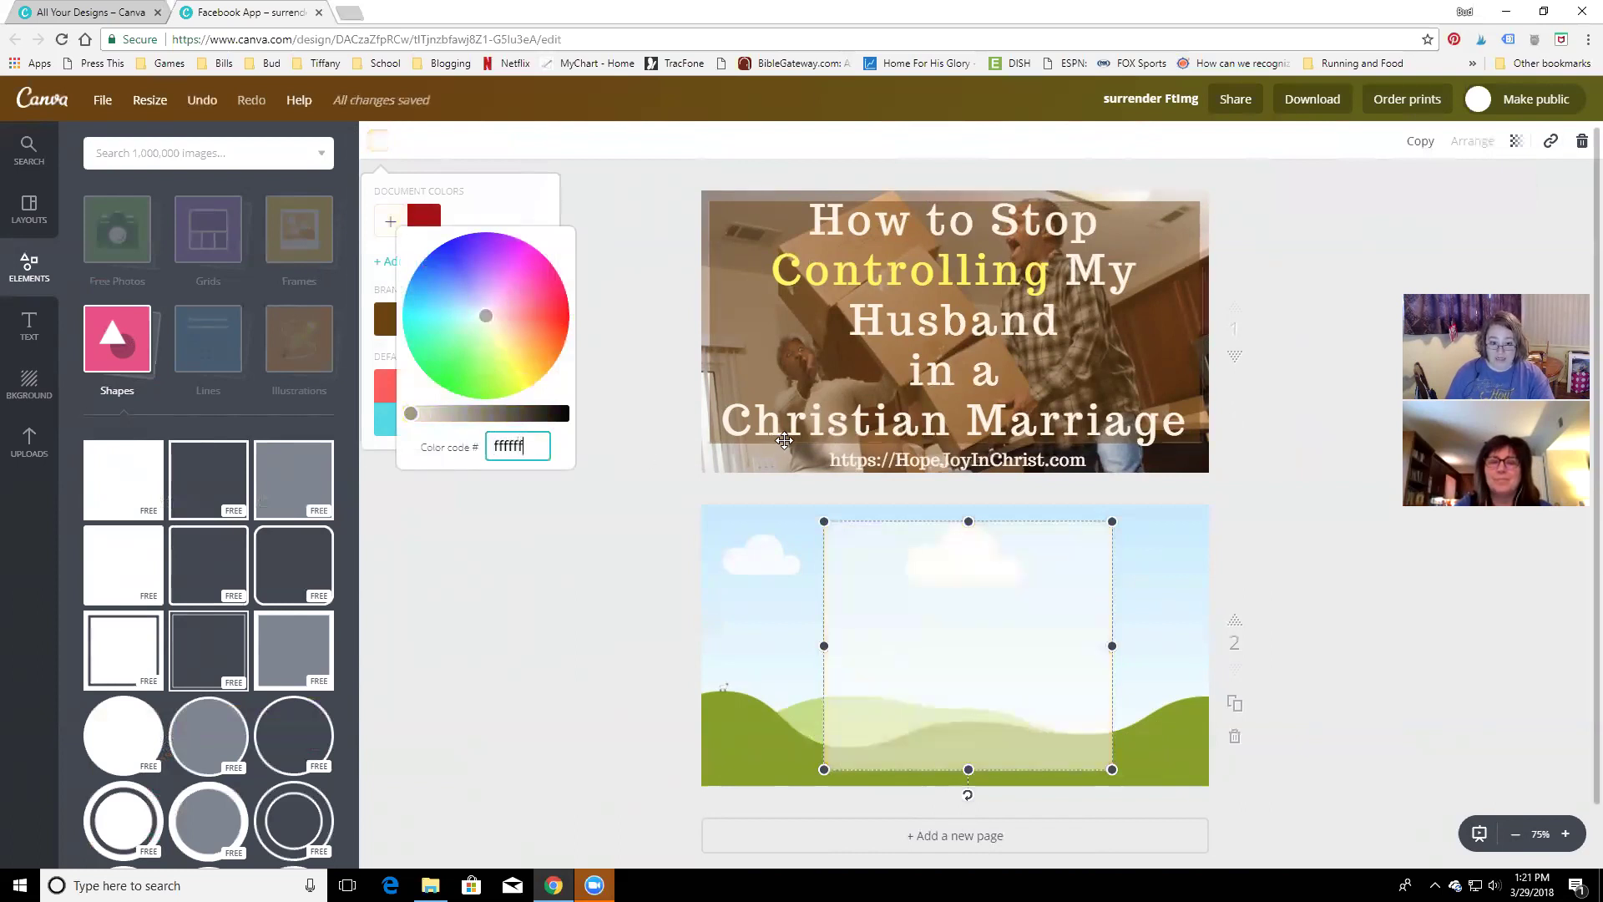
# Darken the square's custom fill color to black (000000) and shift its hue to pinkish purple on the color wheel
pyautogui.moveTo(552, 413); pyautogui.dragTo(586, 414)
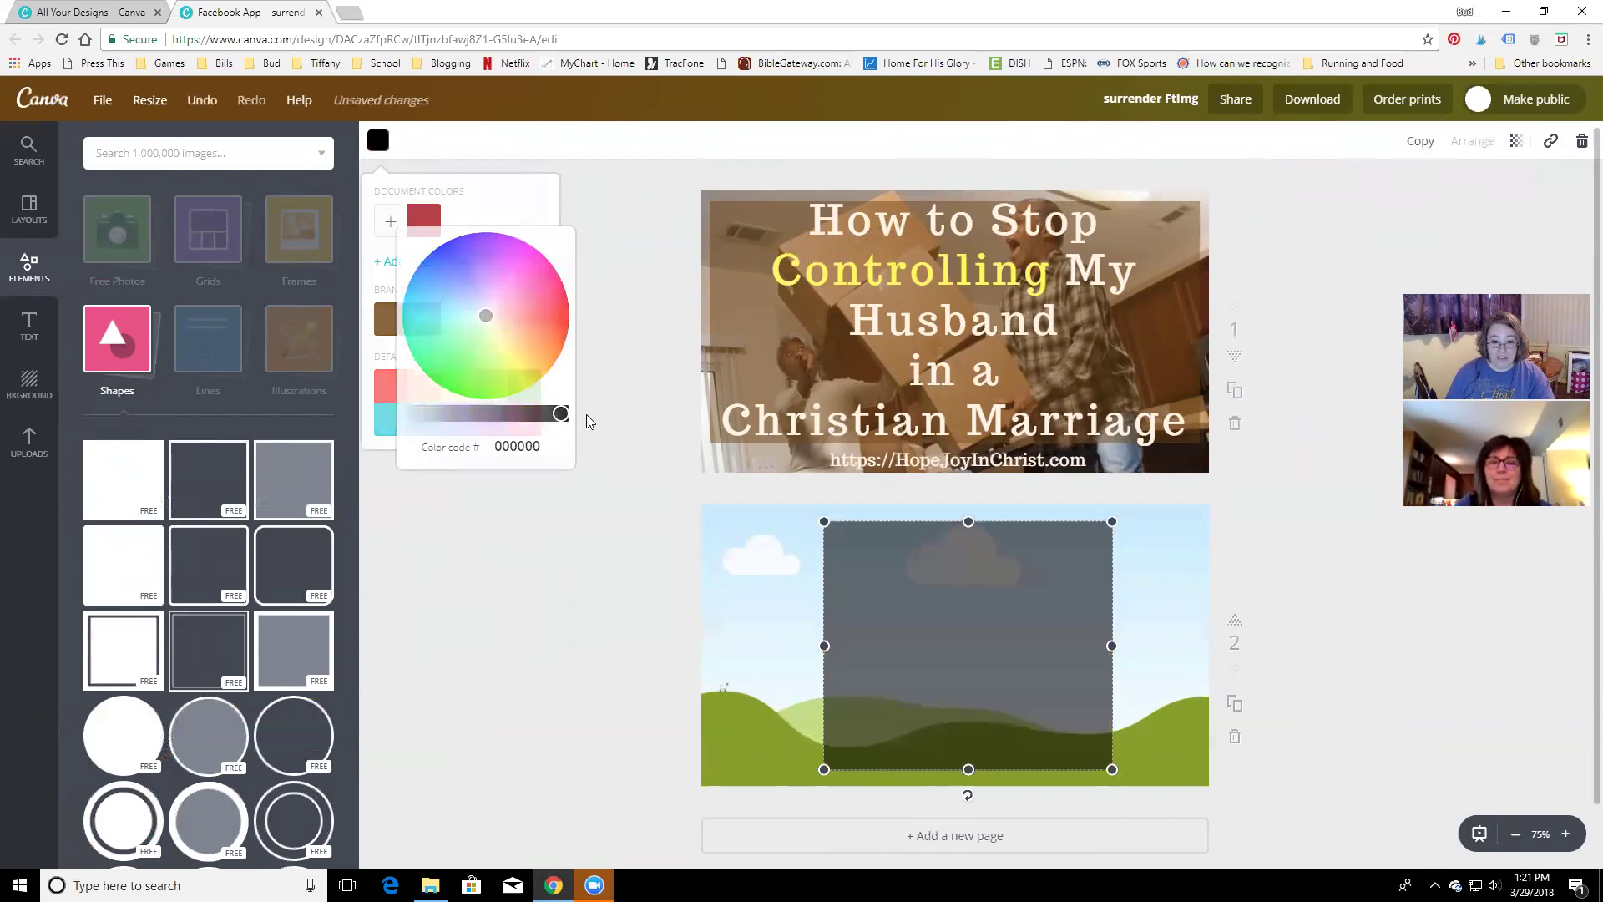
pyautogui.click(586, 414)
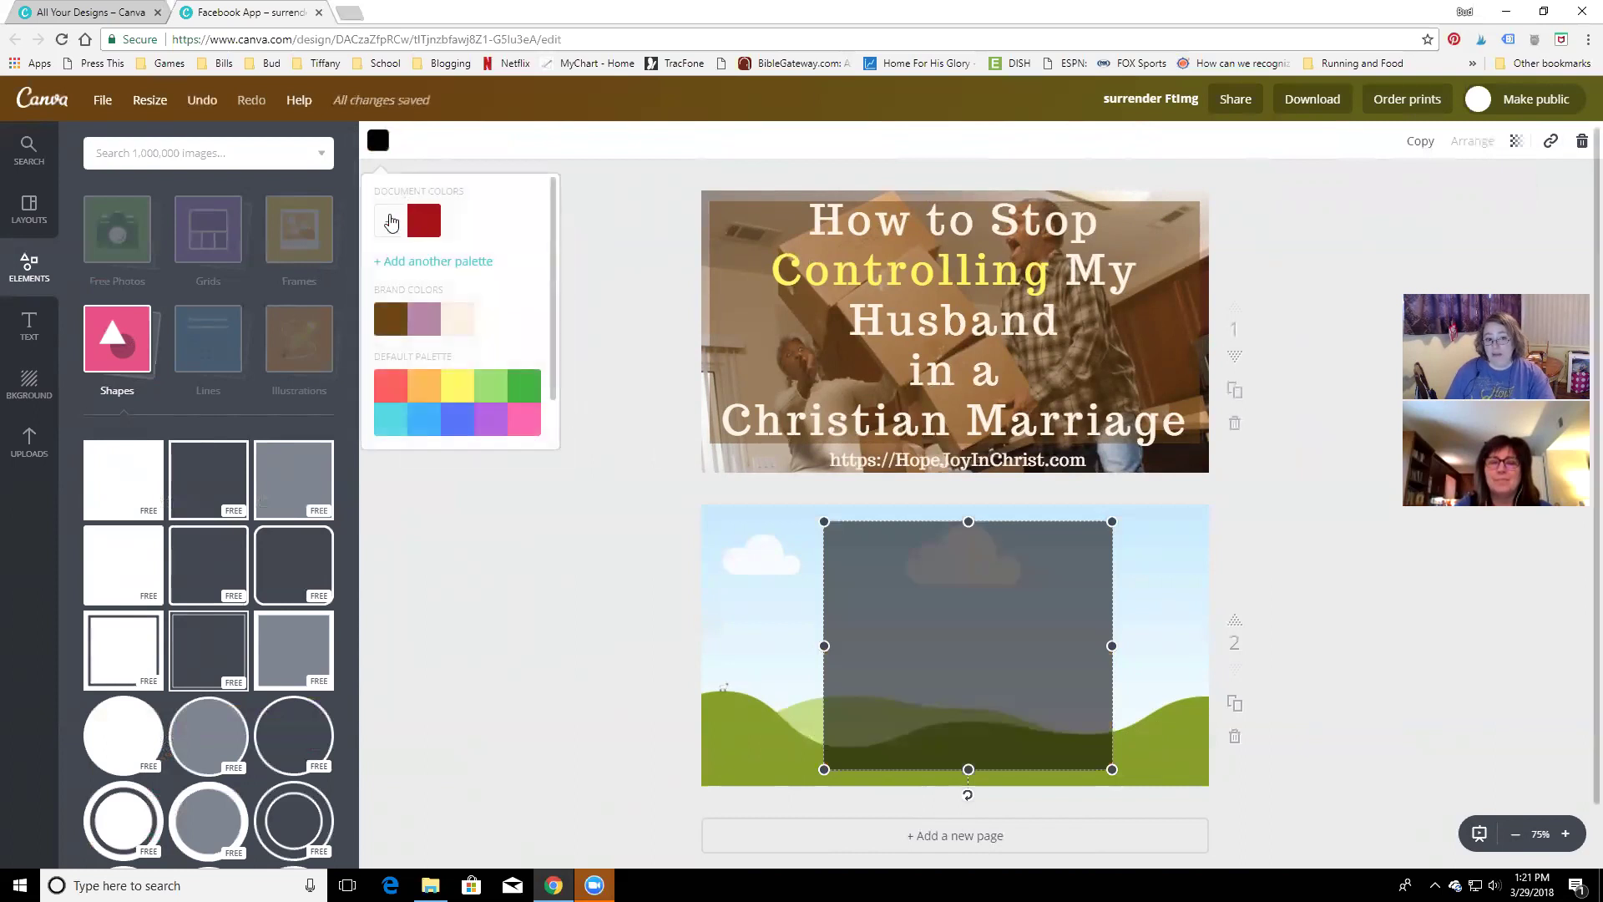
pyautogui.click(391, 221)
pyautogui.moveTo(484, 312)
pyautogui.mouseDown()
pyautogui.moveTo(511, 269)
pyautogui.moveTo(454, 269)
pyautogui.moveTo(514, 269)
pyautogui.mouseUp()
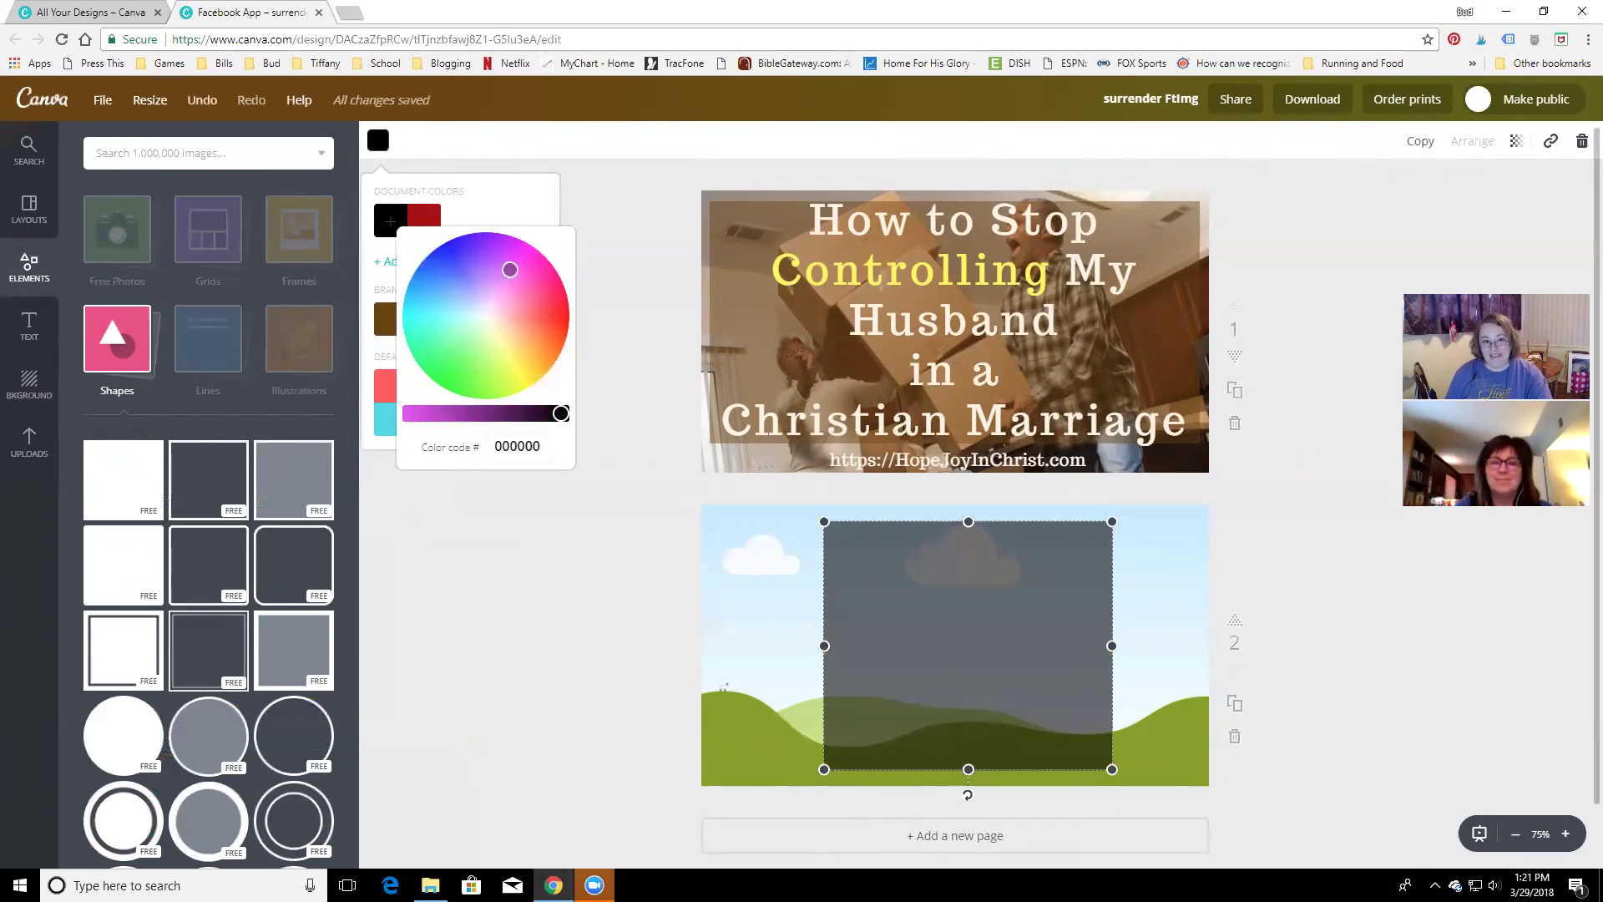
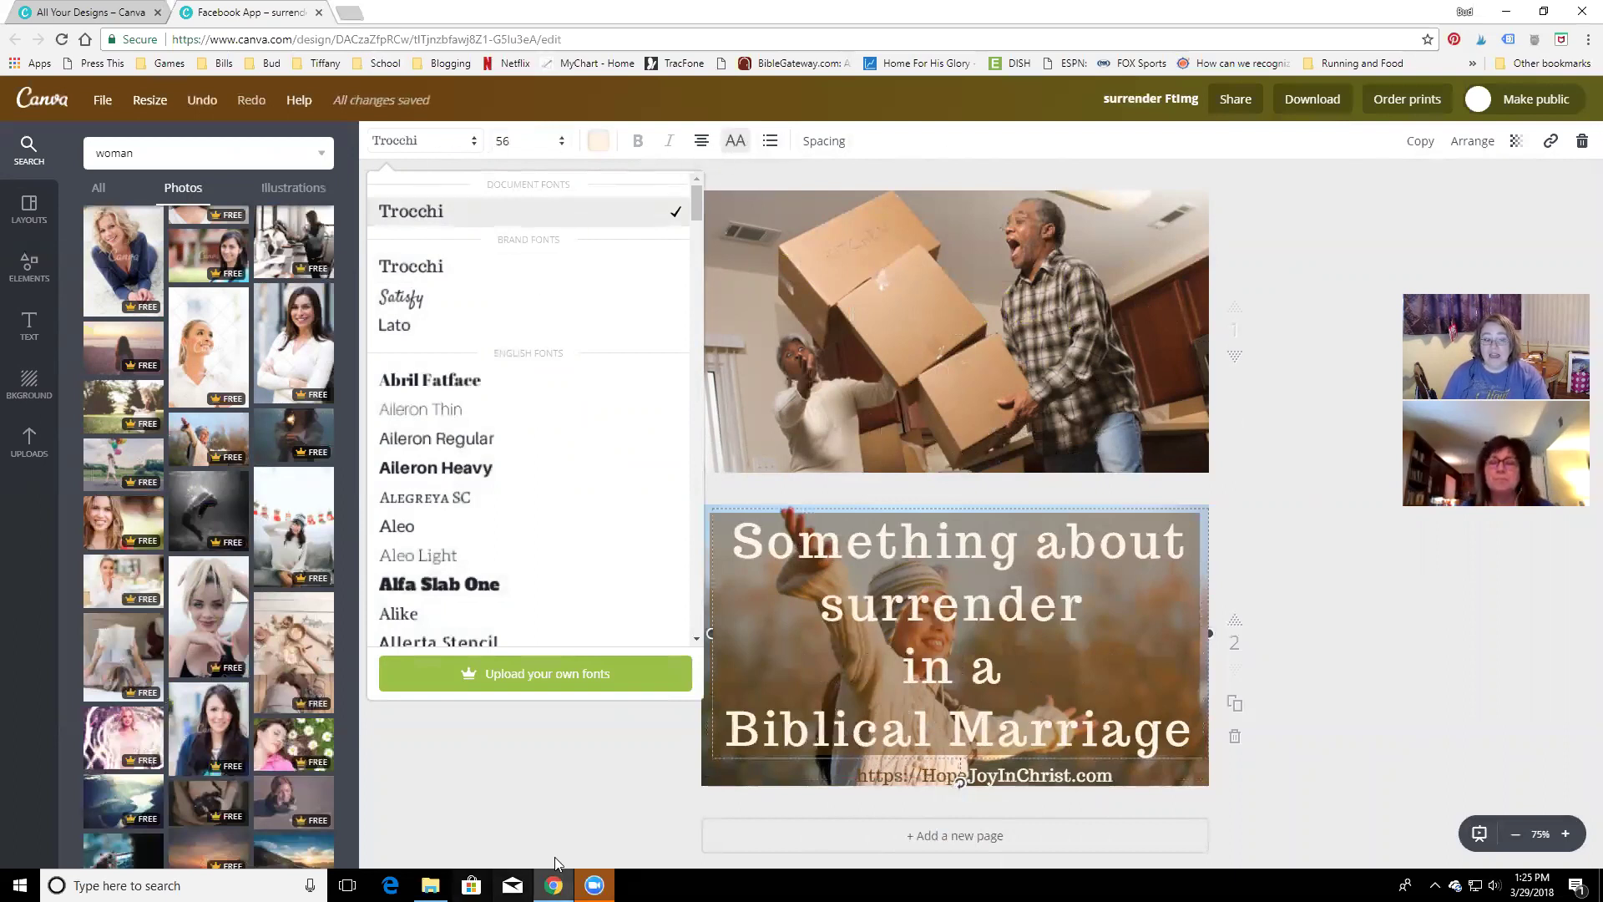
# Delete the first page with the moving-boxes photo and check the download file type options
pyautogui.click(519, 762)
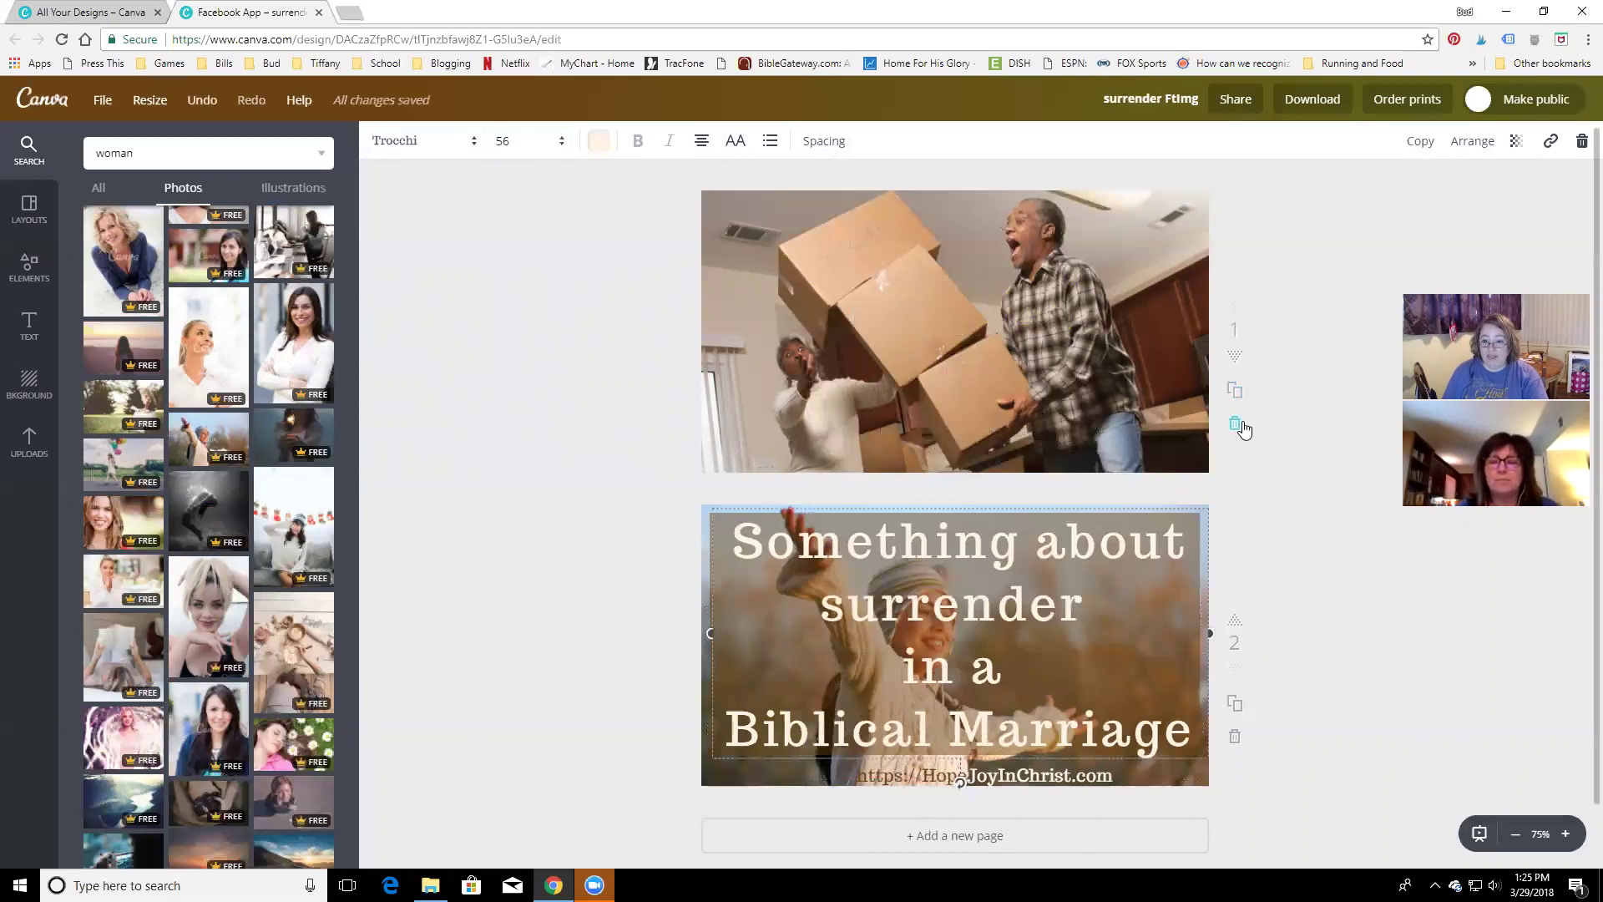
pyautogui.click(1236, 424)
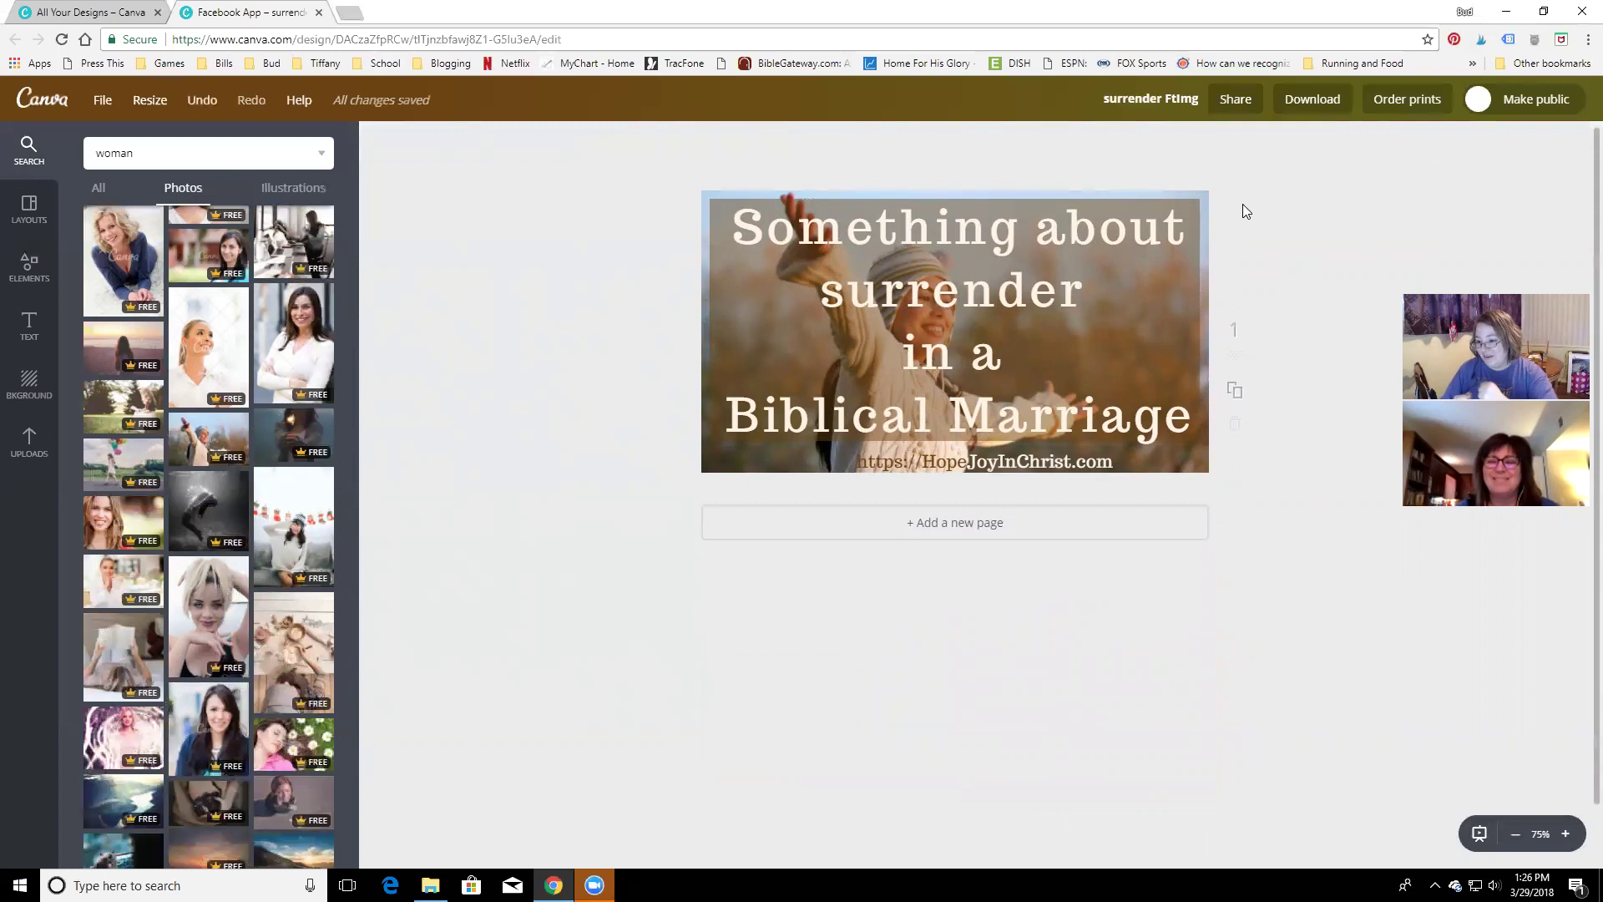
pyautogui.click(1312, 99)
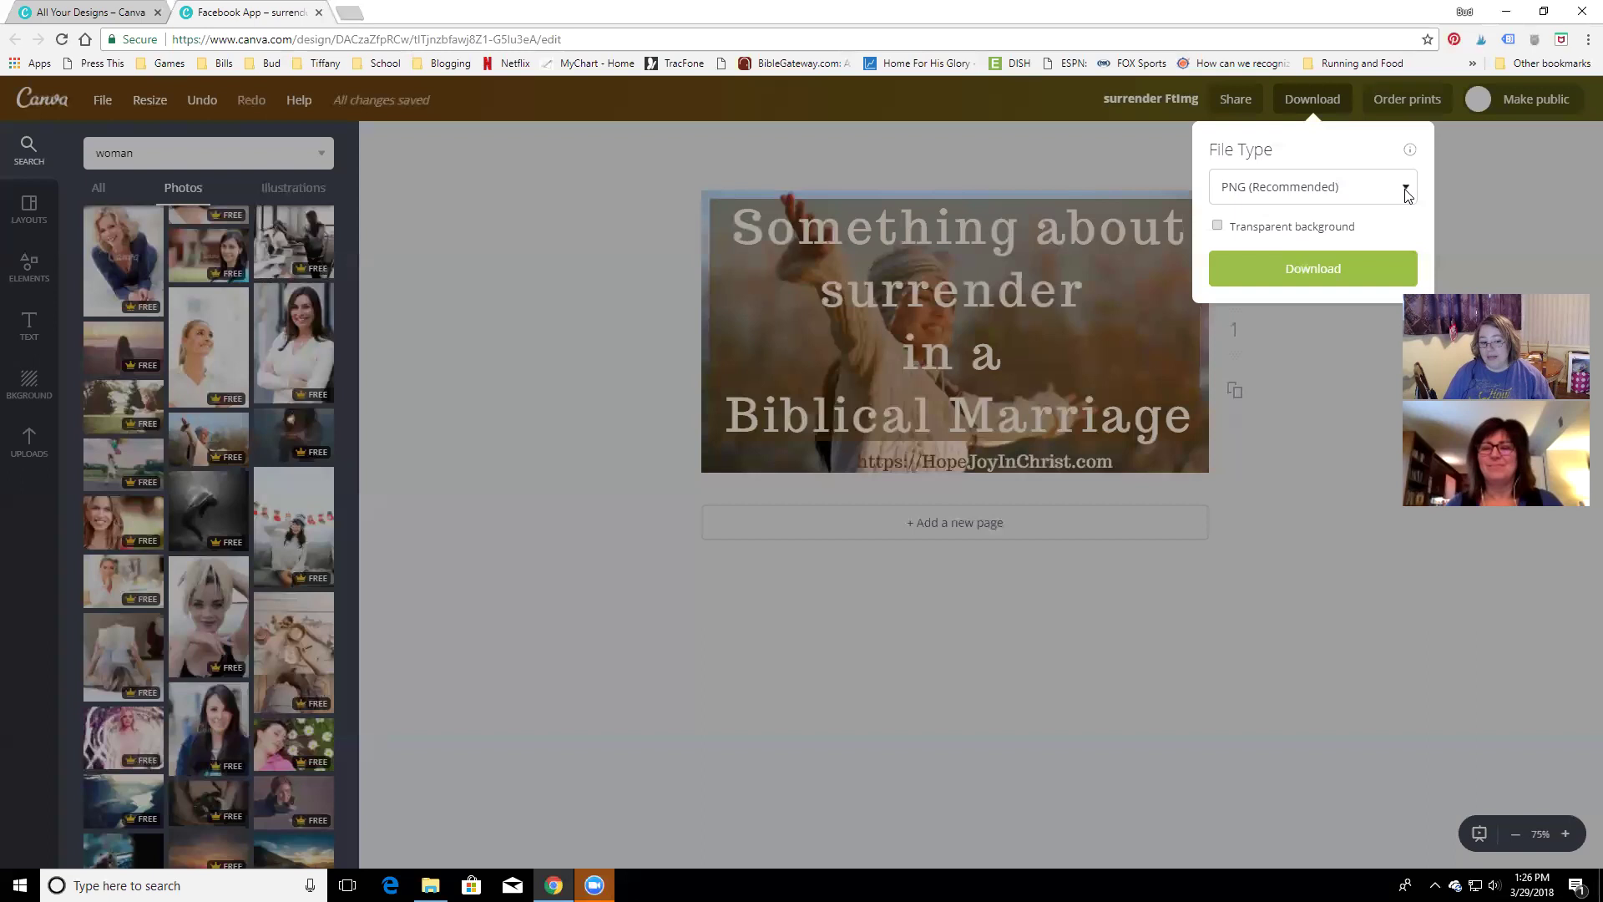
pyautogui.click(1350, 586)
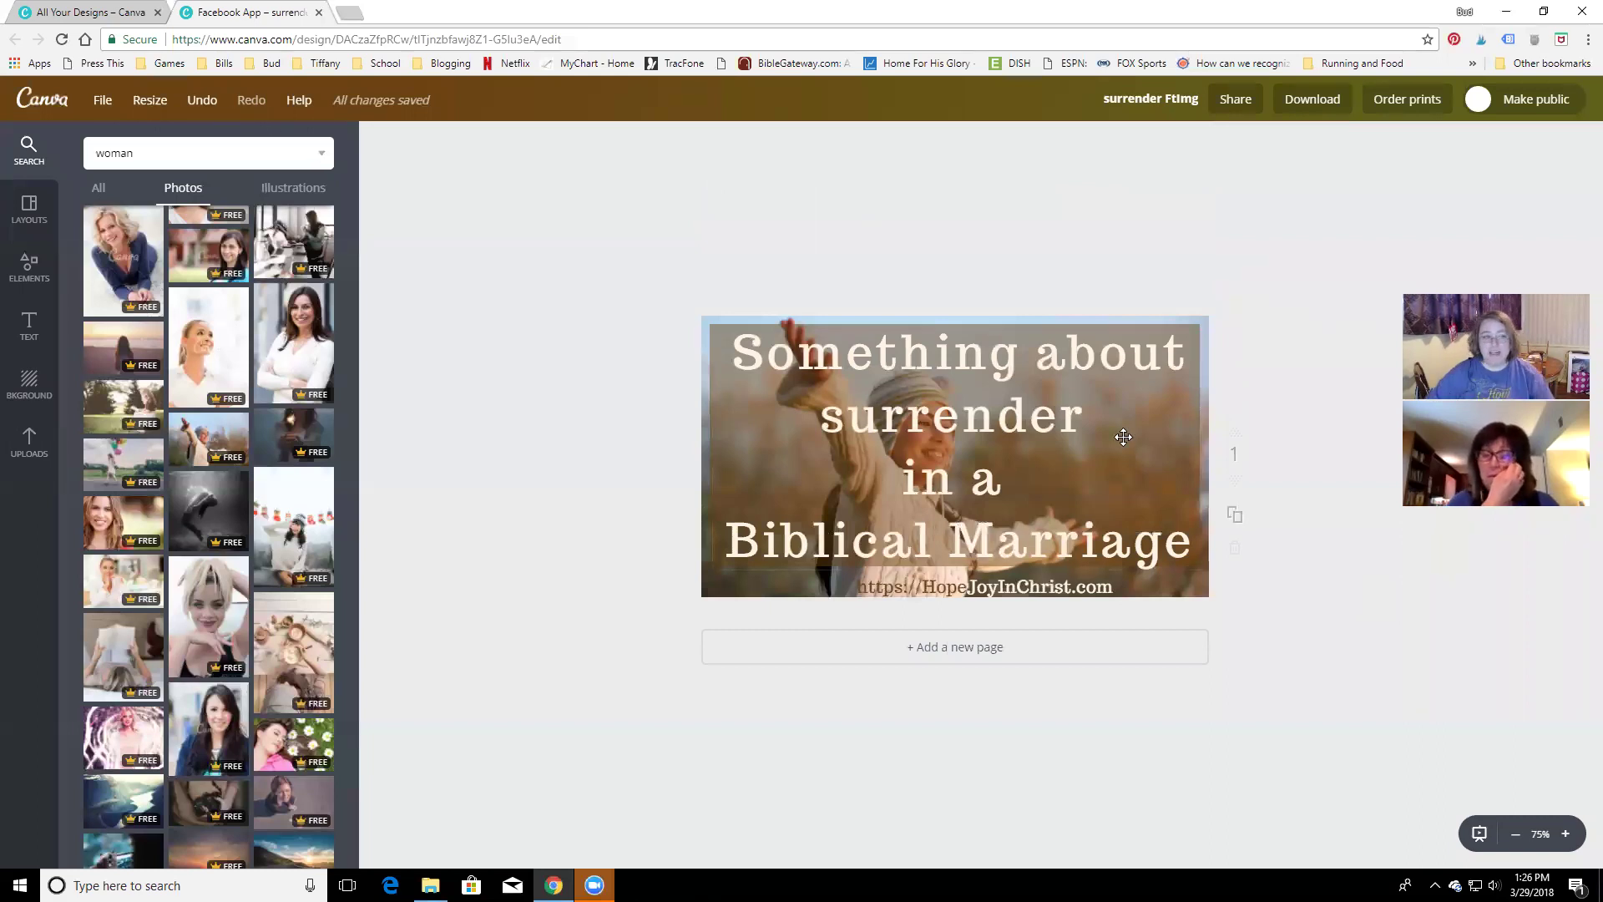
# Copy and resize the design to the Pinterest Graphic format, 735 px × 1102 px
pyautogui.click(151, 102)
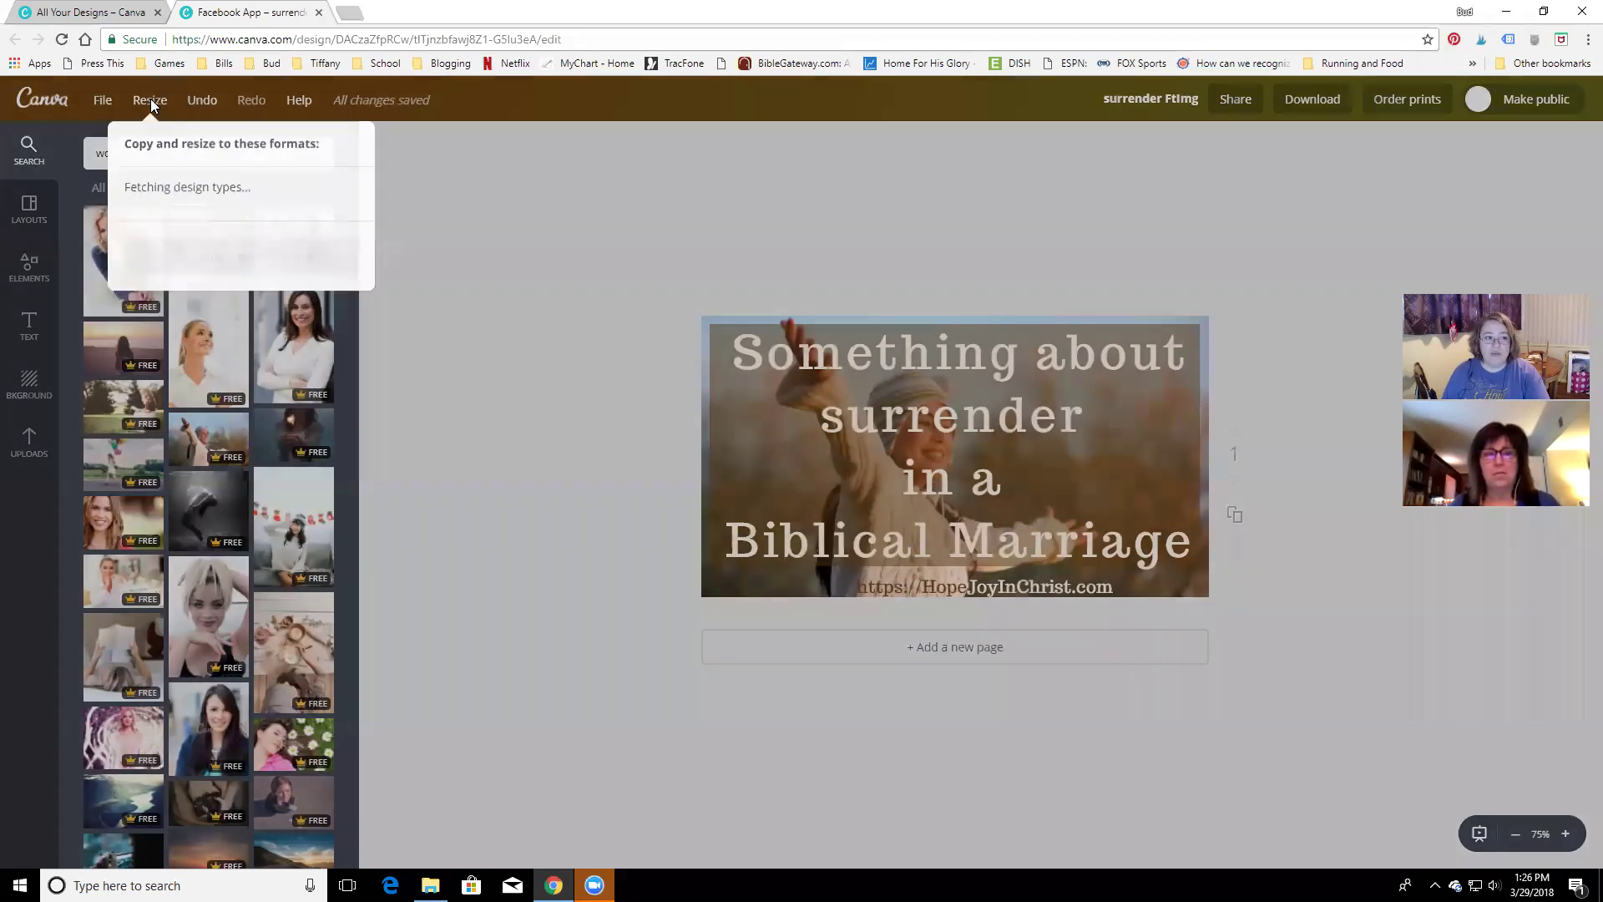
pyautogui.click(131, 225)
pyautogui.click(151, 319)
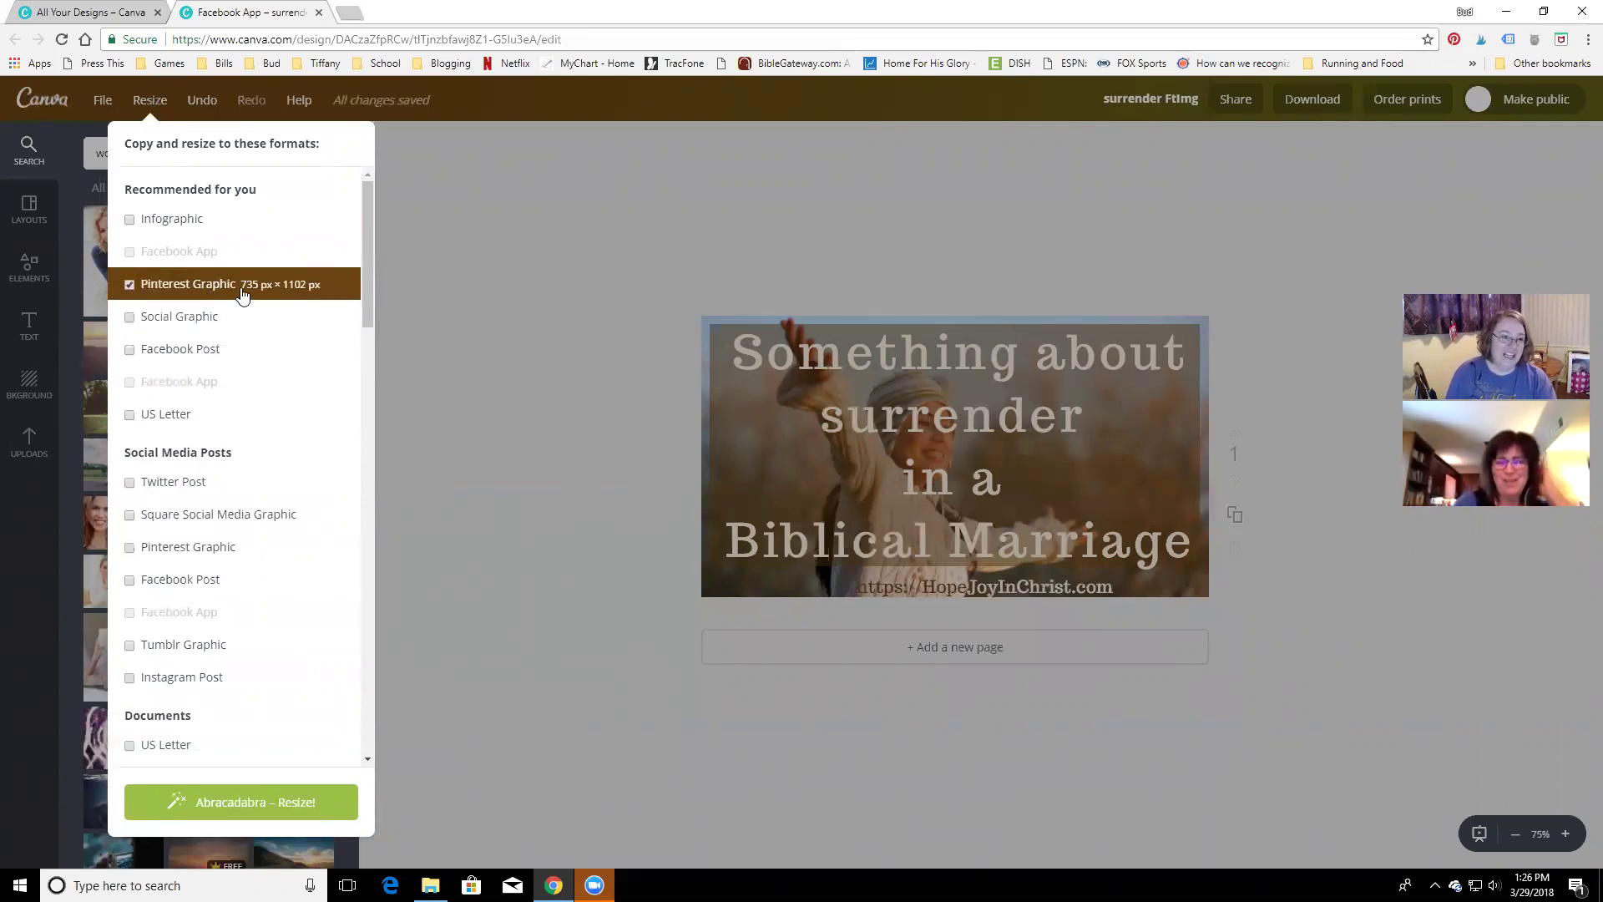
pyautogui.click(255, 814)
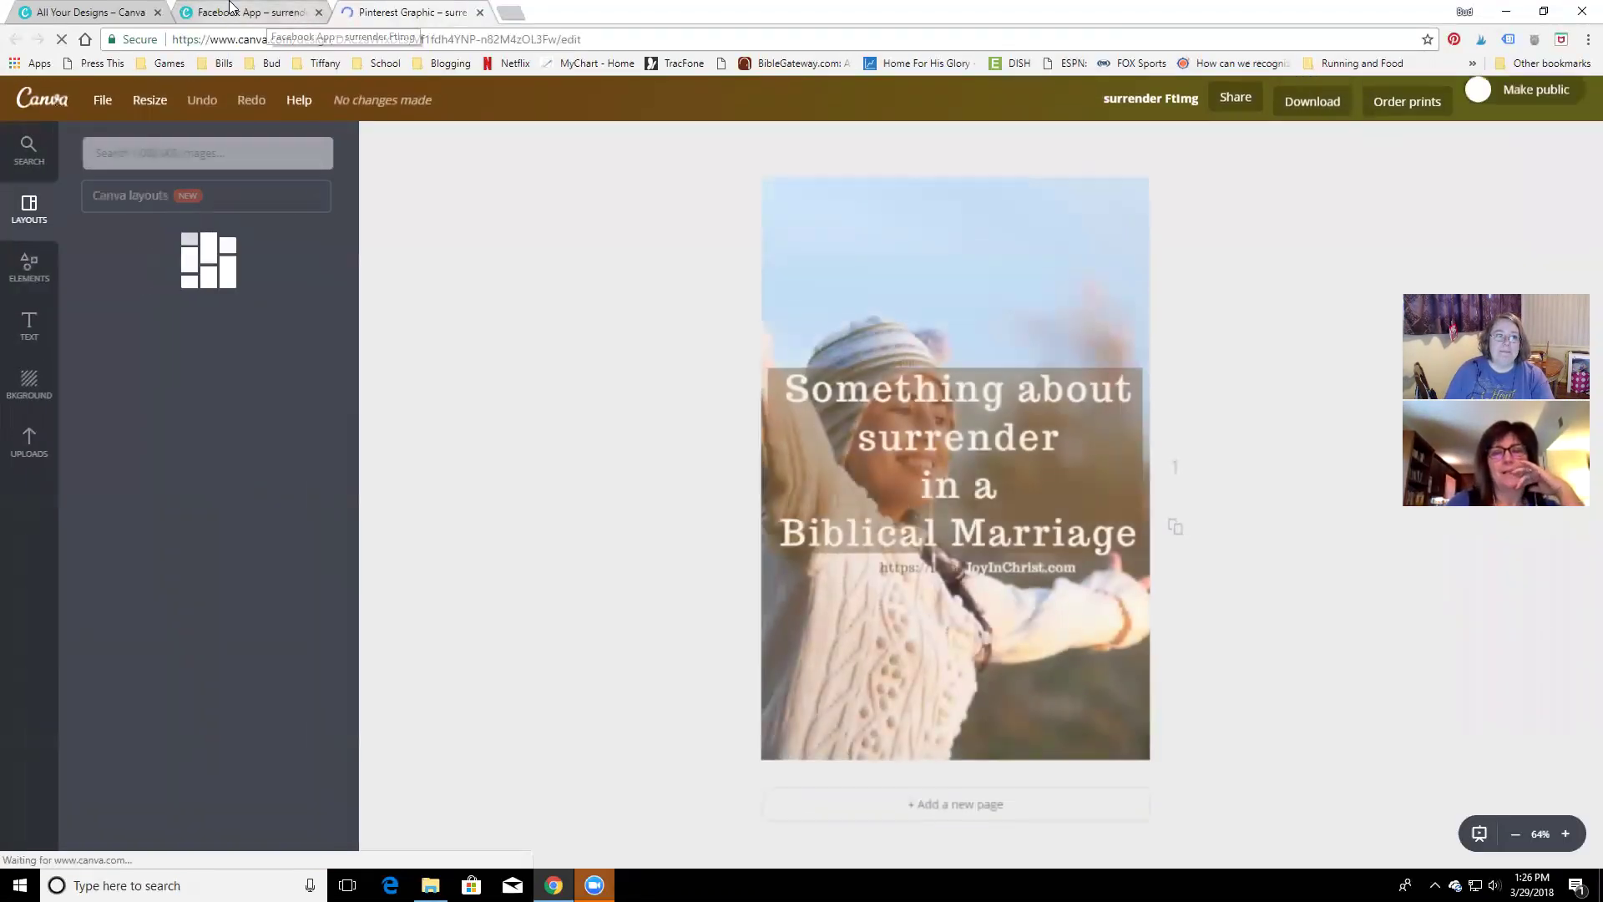
# Return to the original Facebook App design, save it and close it, leaving the Pinterest Graphic copy open
pyautogui.click(245, 15)
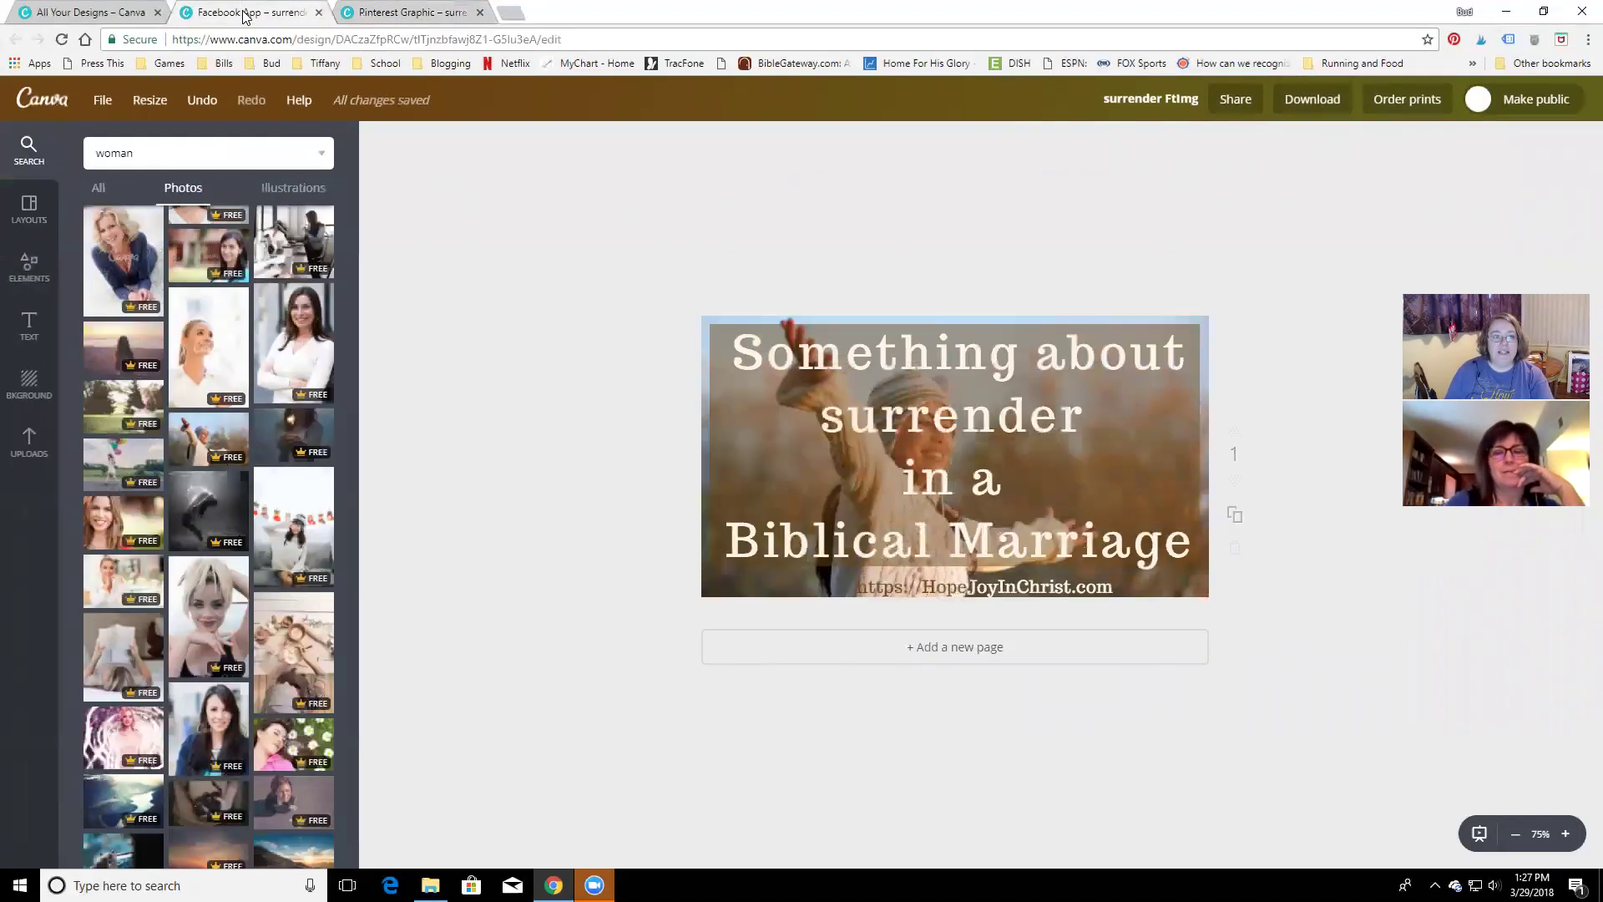
pyautogui.click(102, 100)
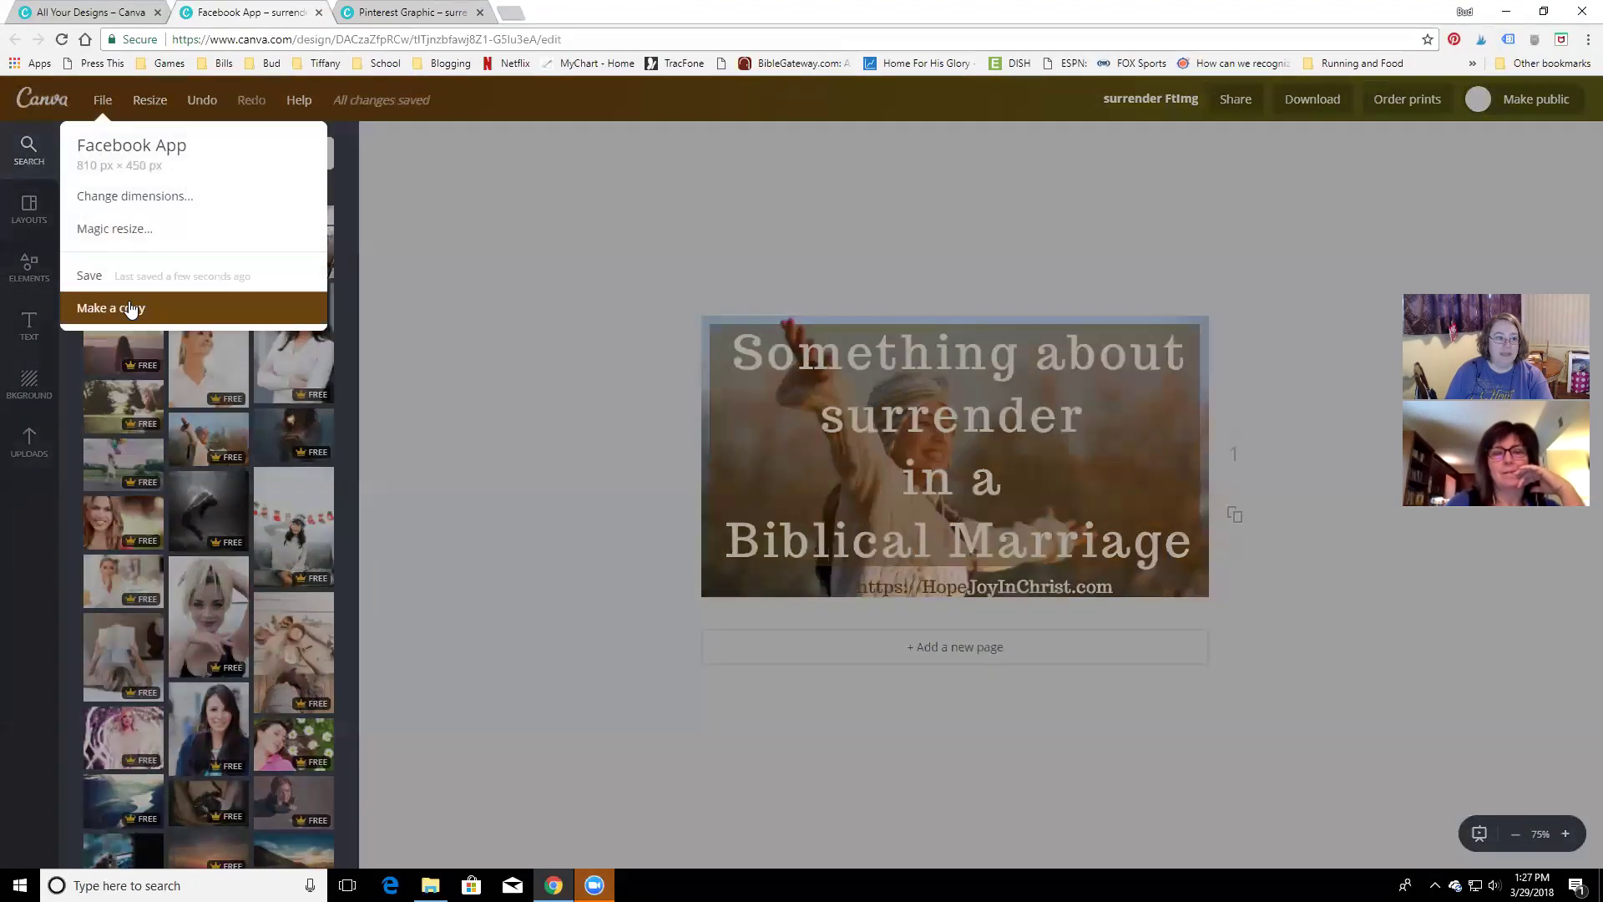
pyautogui.click(125, 275)
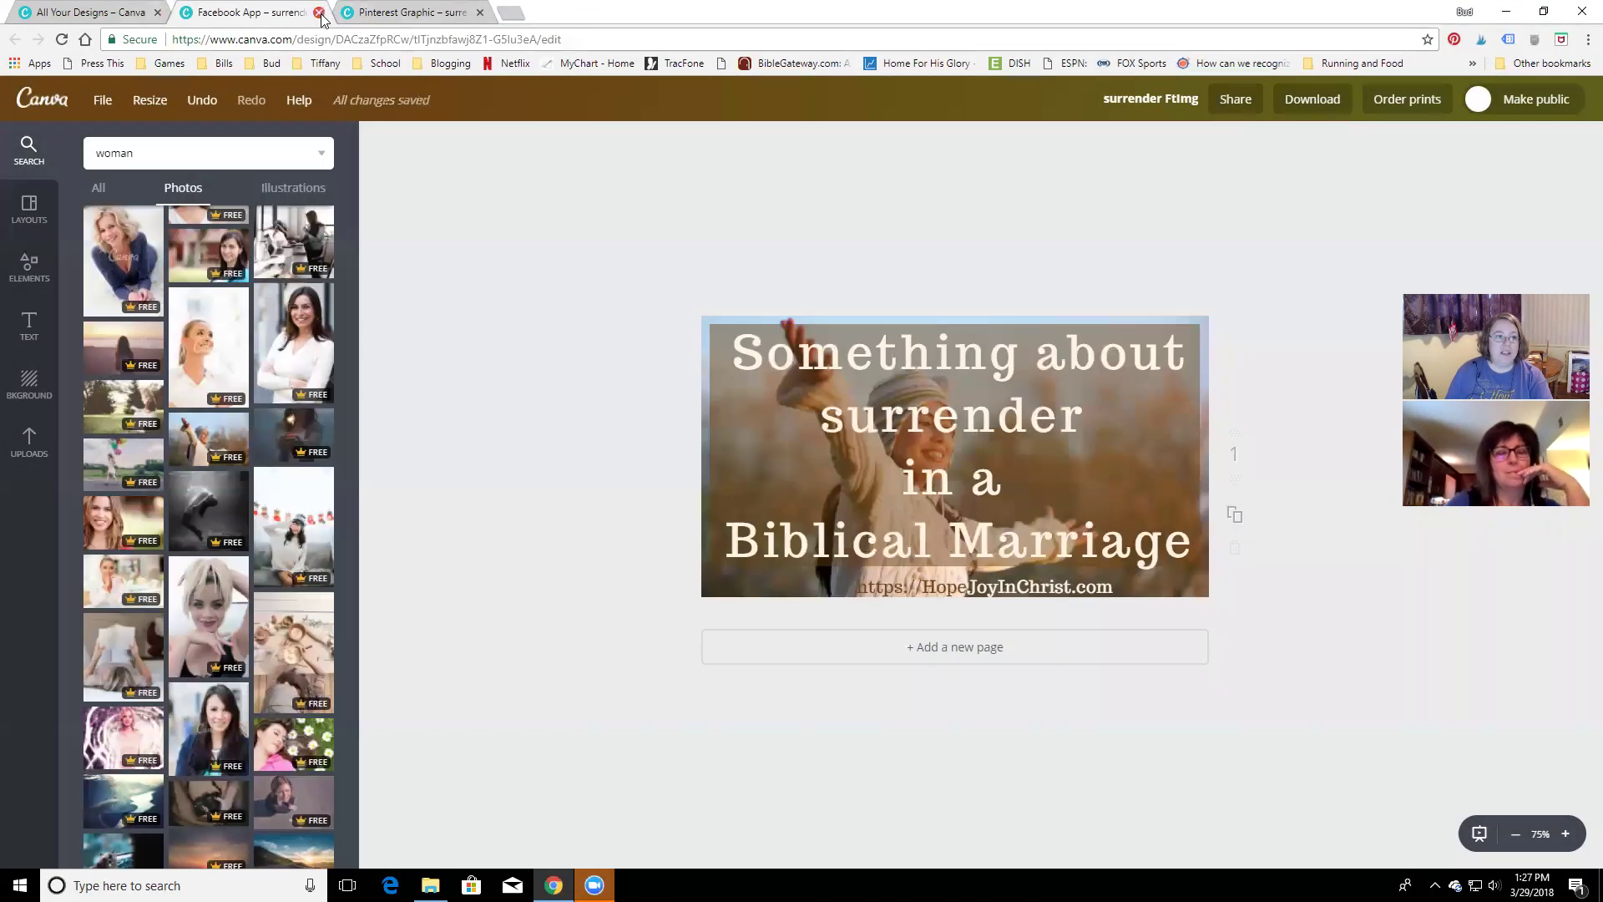
pyautogui.click(319, 12)
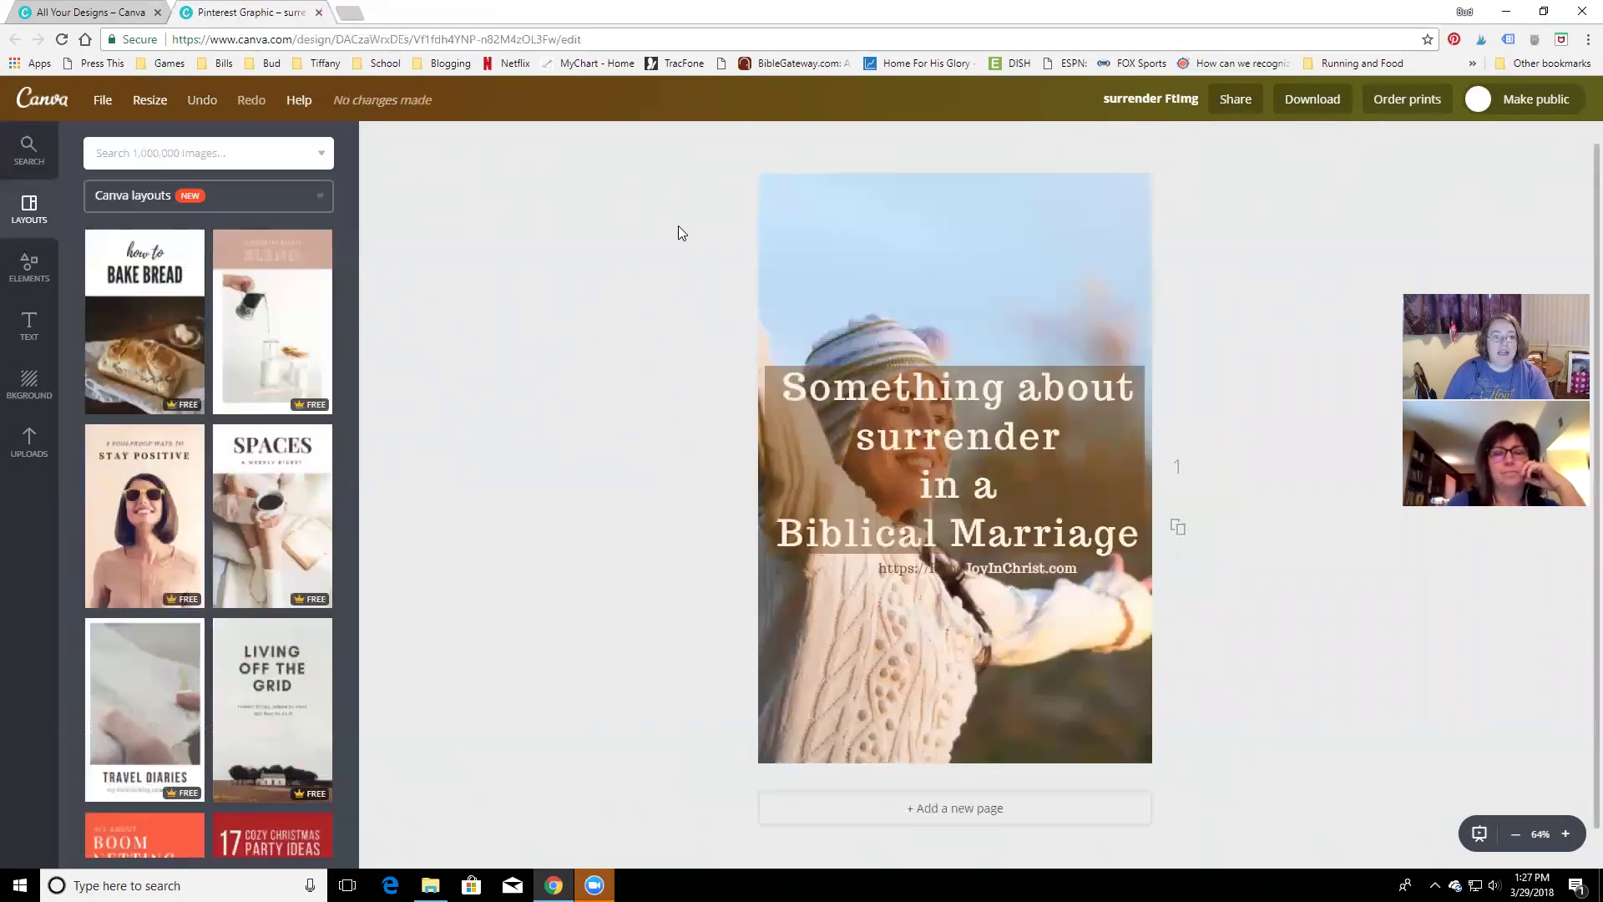
# Move the website address to the page's bottom edge and stretch the semi-transparent overlay up and down to cover nearly the full page height
pyautogui.moveTo(1035, 569); pyautogui.dragTo(1022, 754)
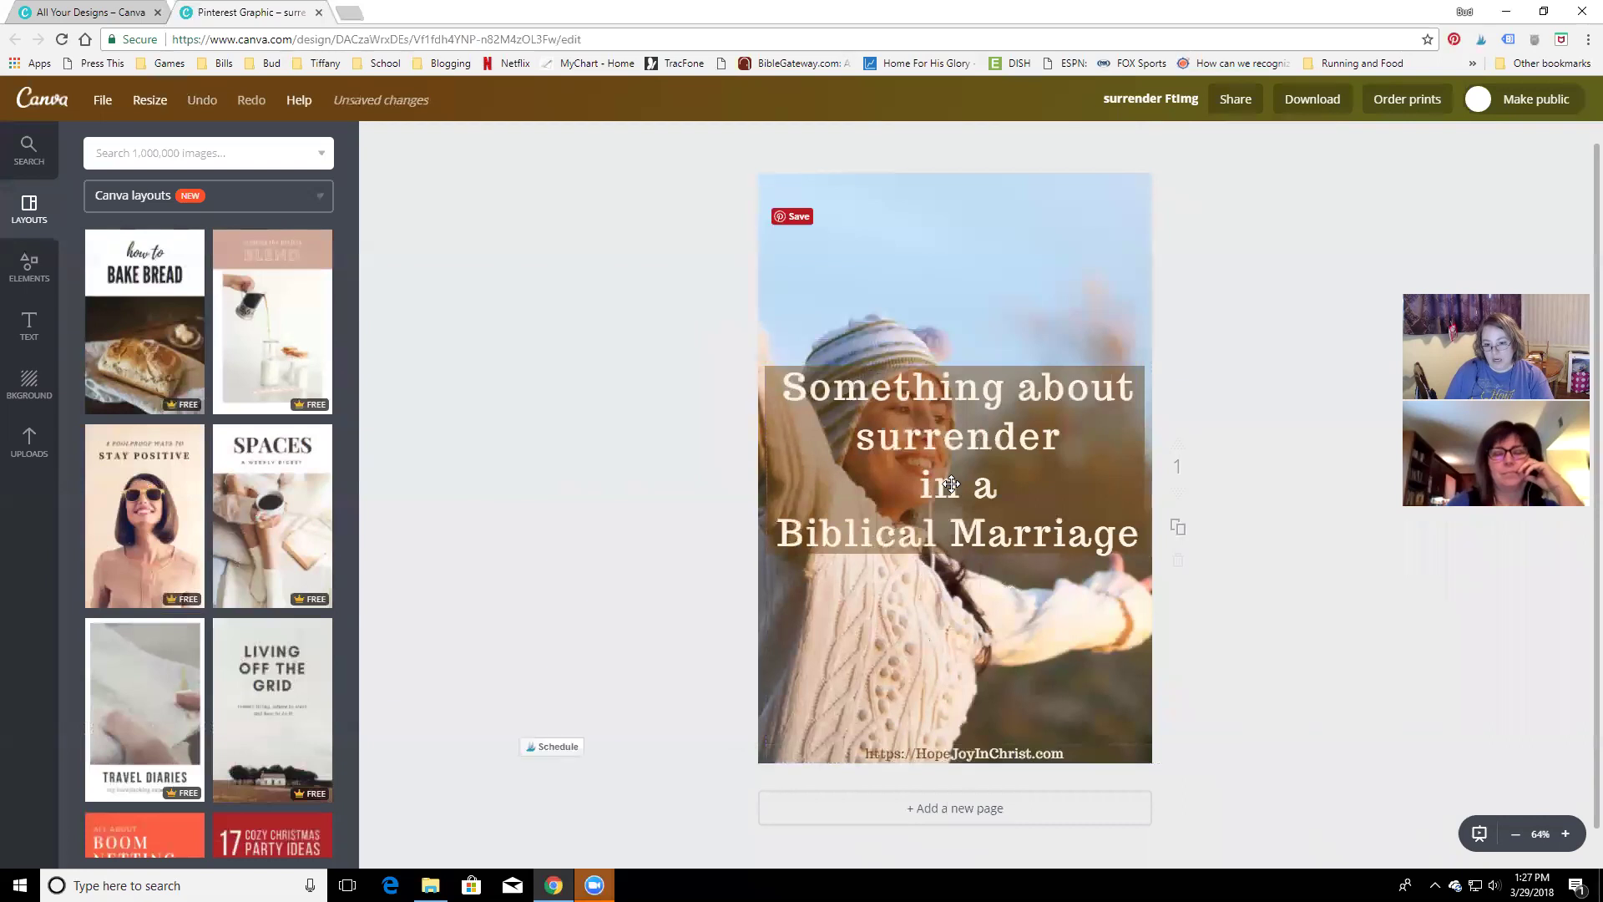
pyautogui.click(1083, 510)
pyautogui.moveTo(972, 366); pyautogui.dragTo(955, 189)
pyautogui.click(959, 366)
pyautogui.moveTo(954, 552); pyautogui.dragTo(952, 732)
# Move the title text to the top of the overlay and try font sizes 64, 72 and 80, settling on 72
pyautogui.moveTo(963, 456); pyautogui.dragTo(947, 205)
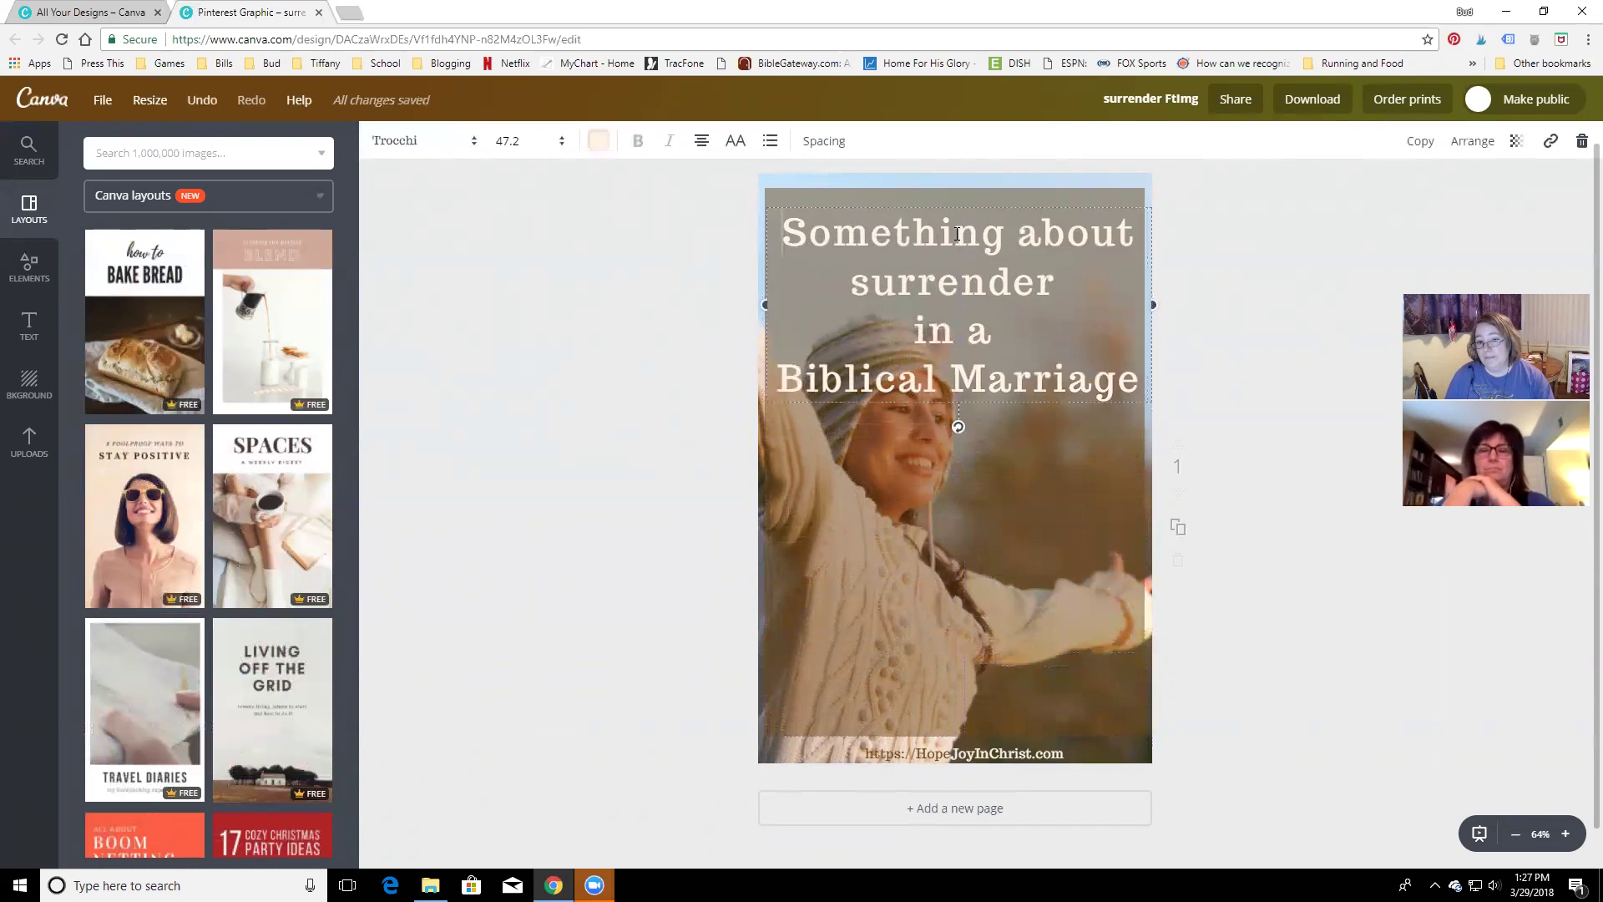
pyautogui.click(509, 141)
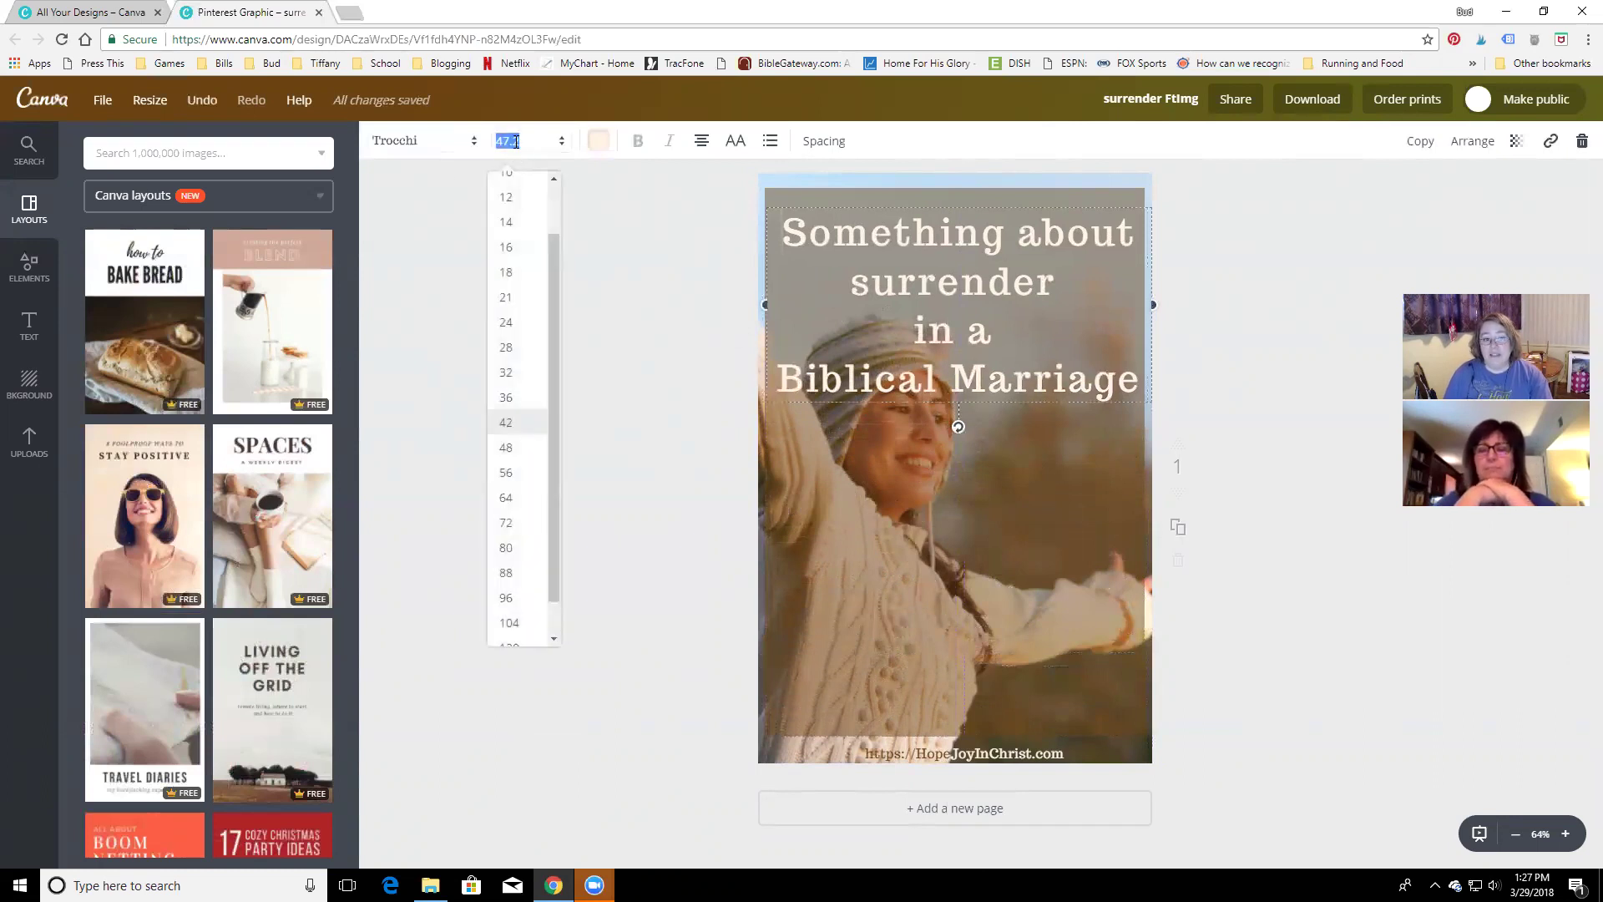
pyautogui.click(509, 499)
pyautogui.click(505, 141)
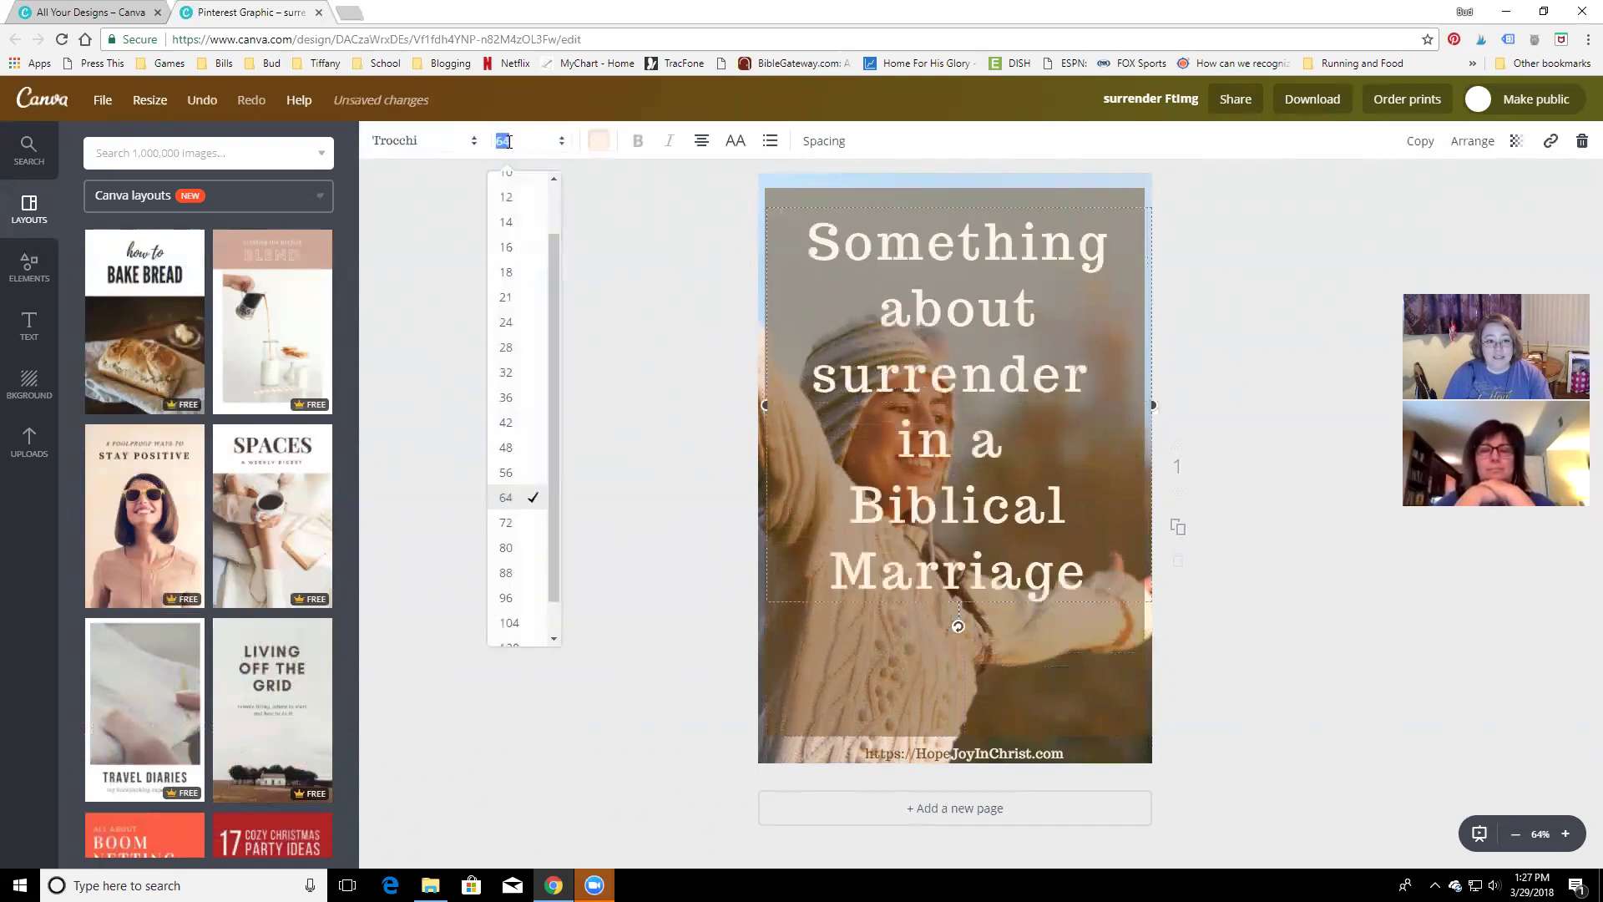
pyautogui.click(505, 523)
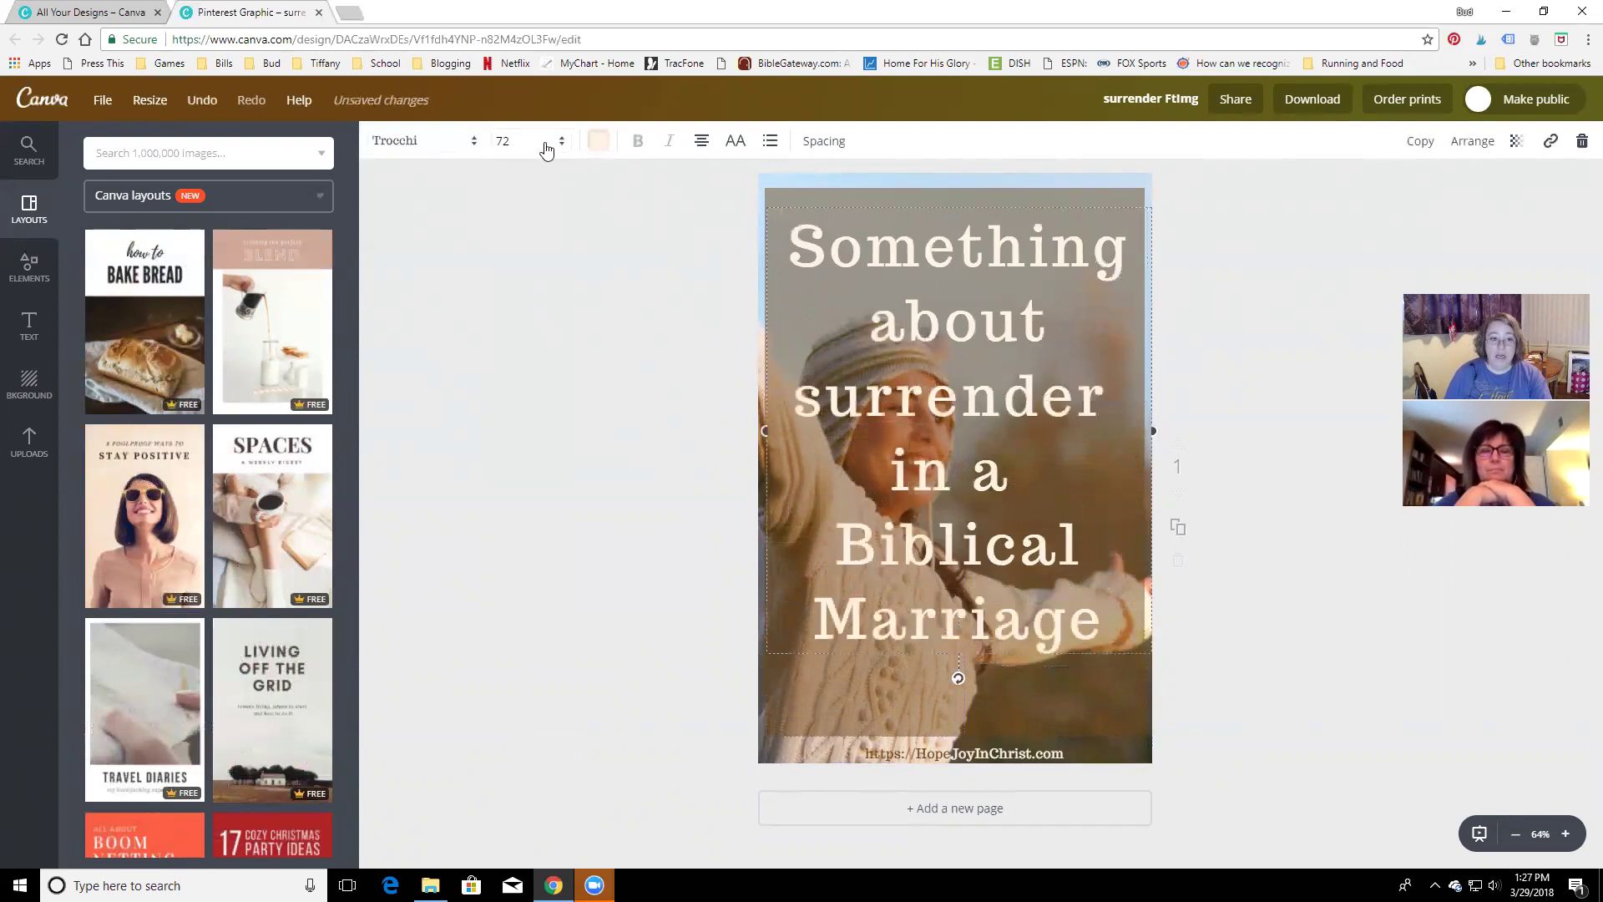
pyautogui.click(513, 141)
pyautogui.click(505, 548)
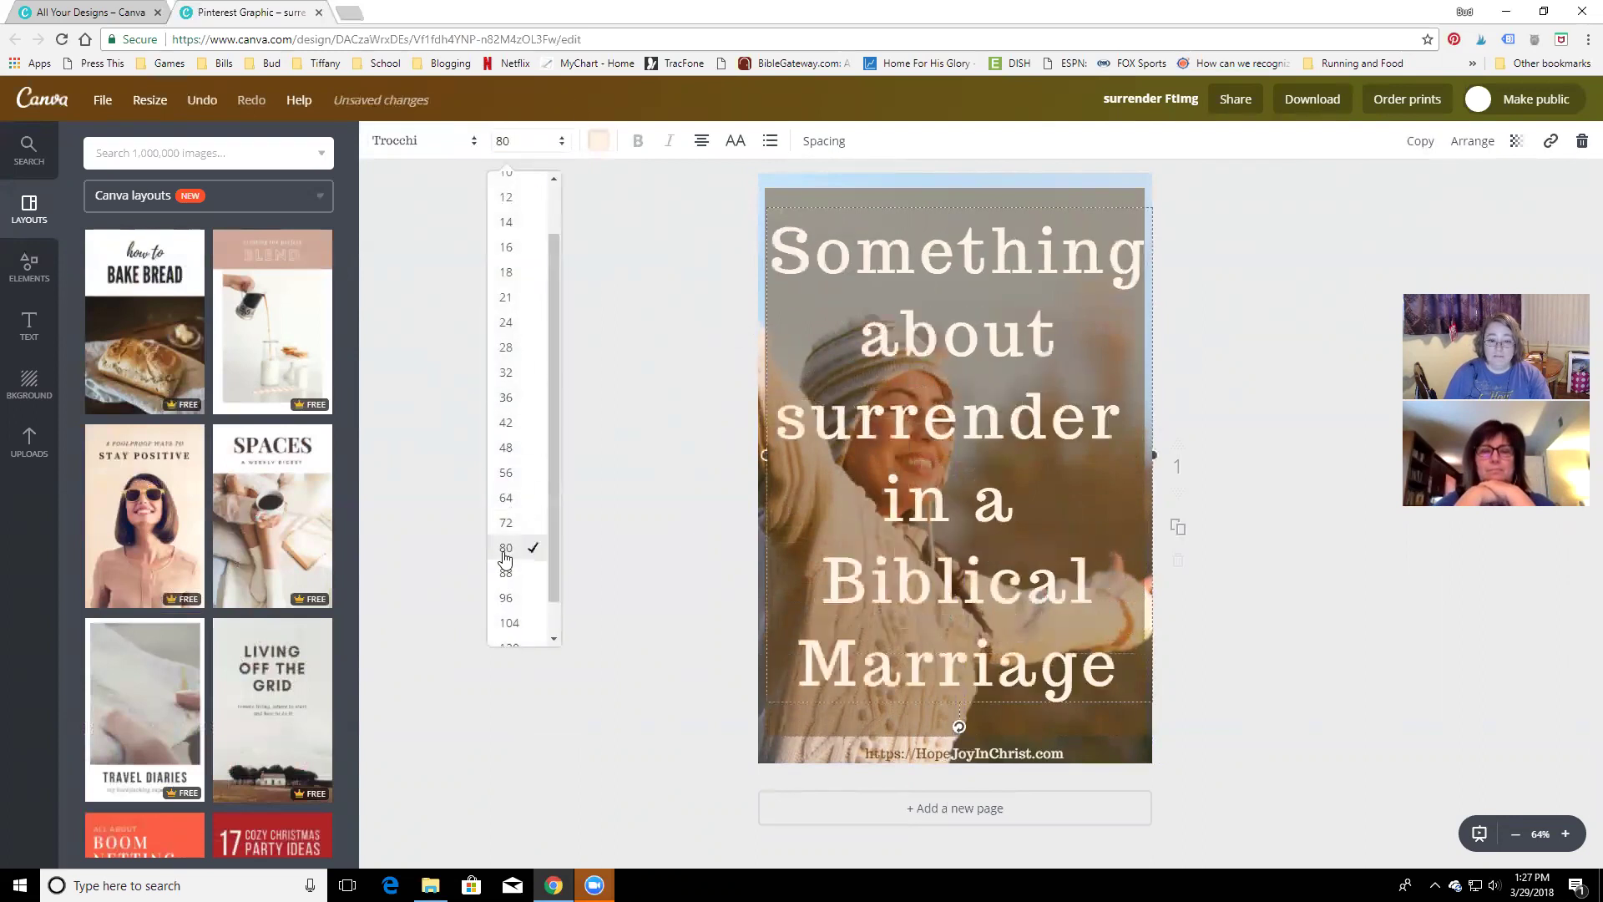
pyautogui.click(507, 140)
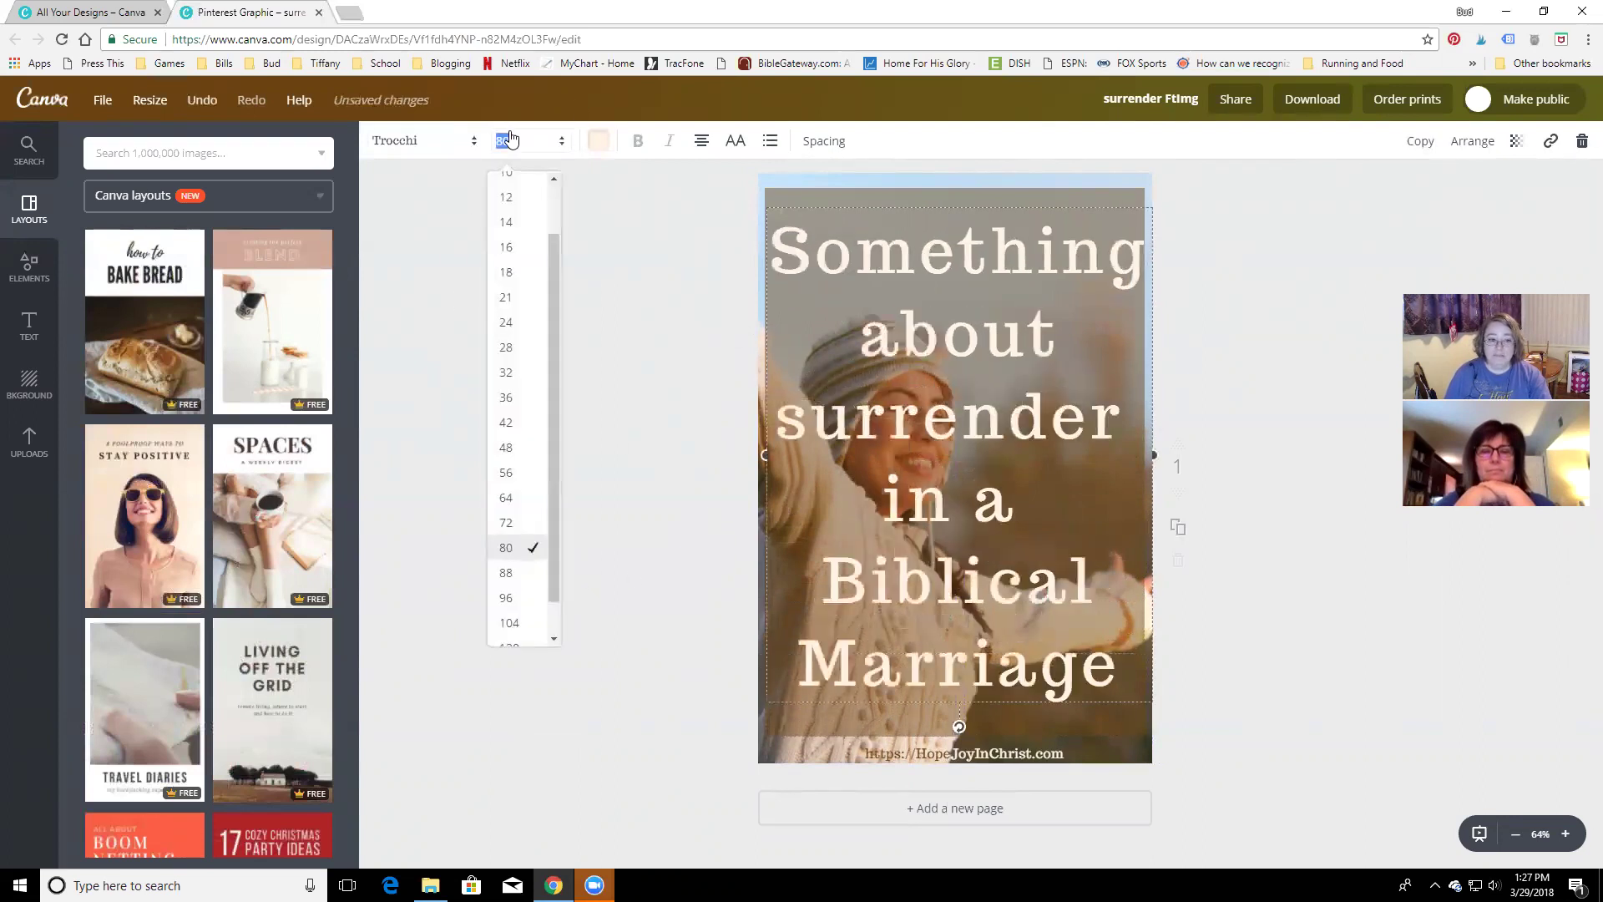
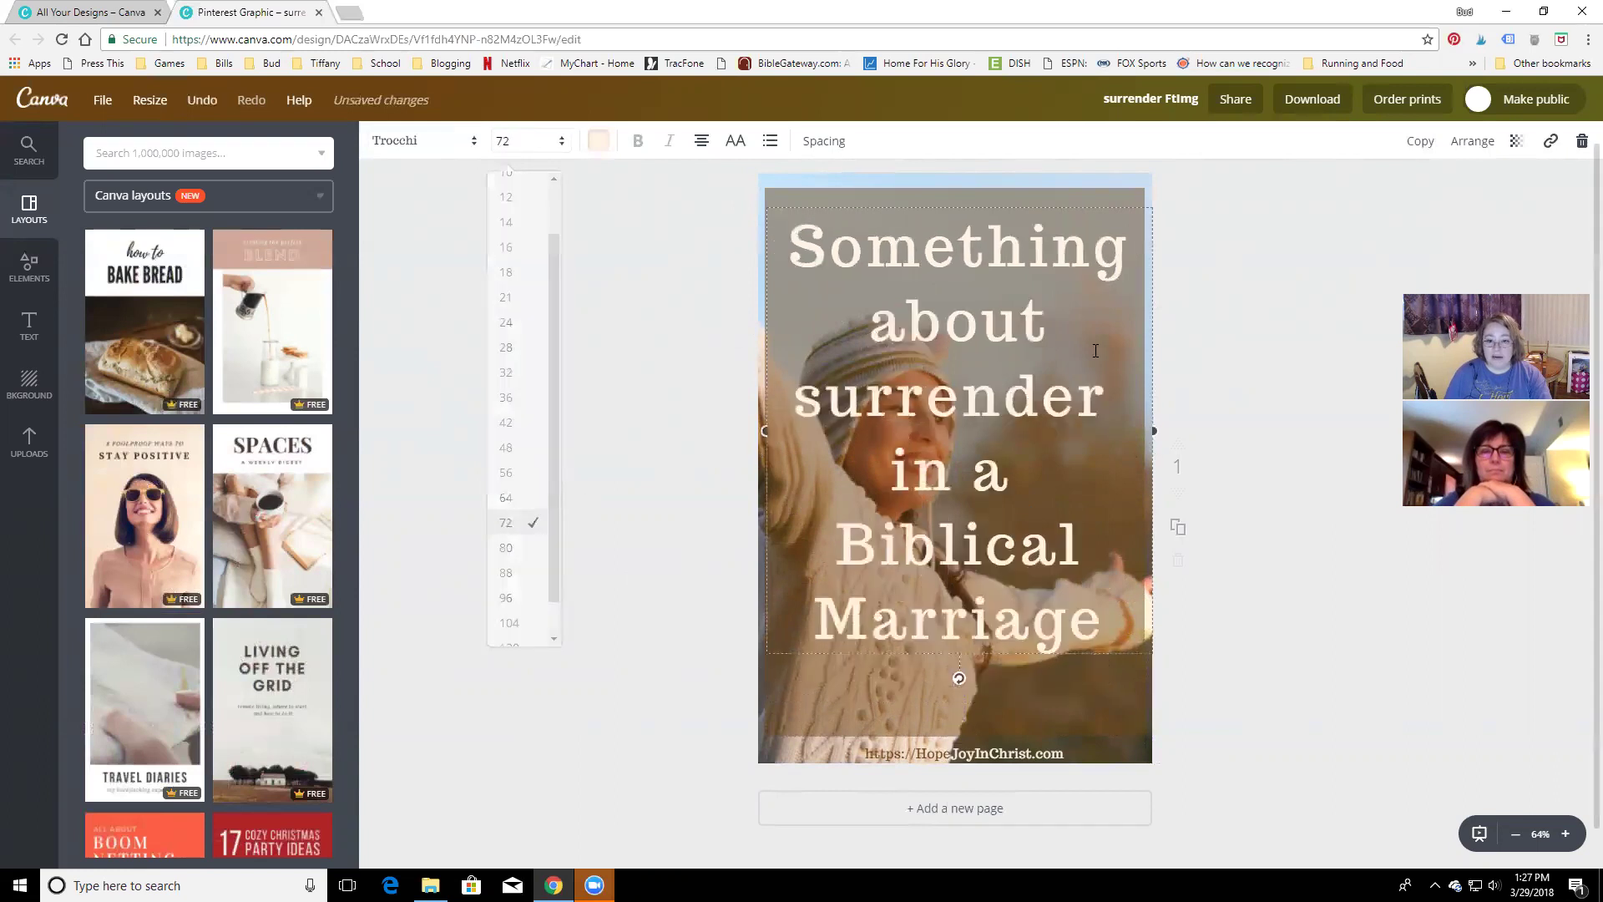
# Increase the title text's line height to about 1.61
pyautogui.click(824, 141)
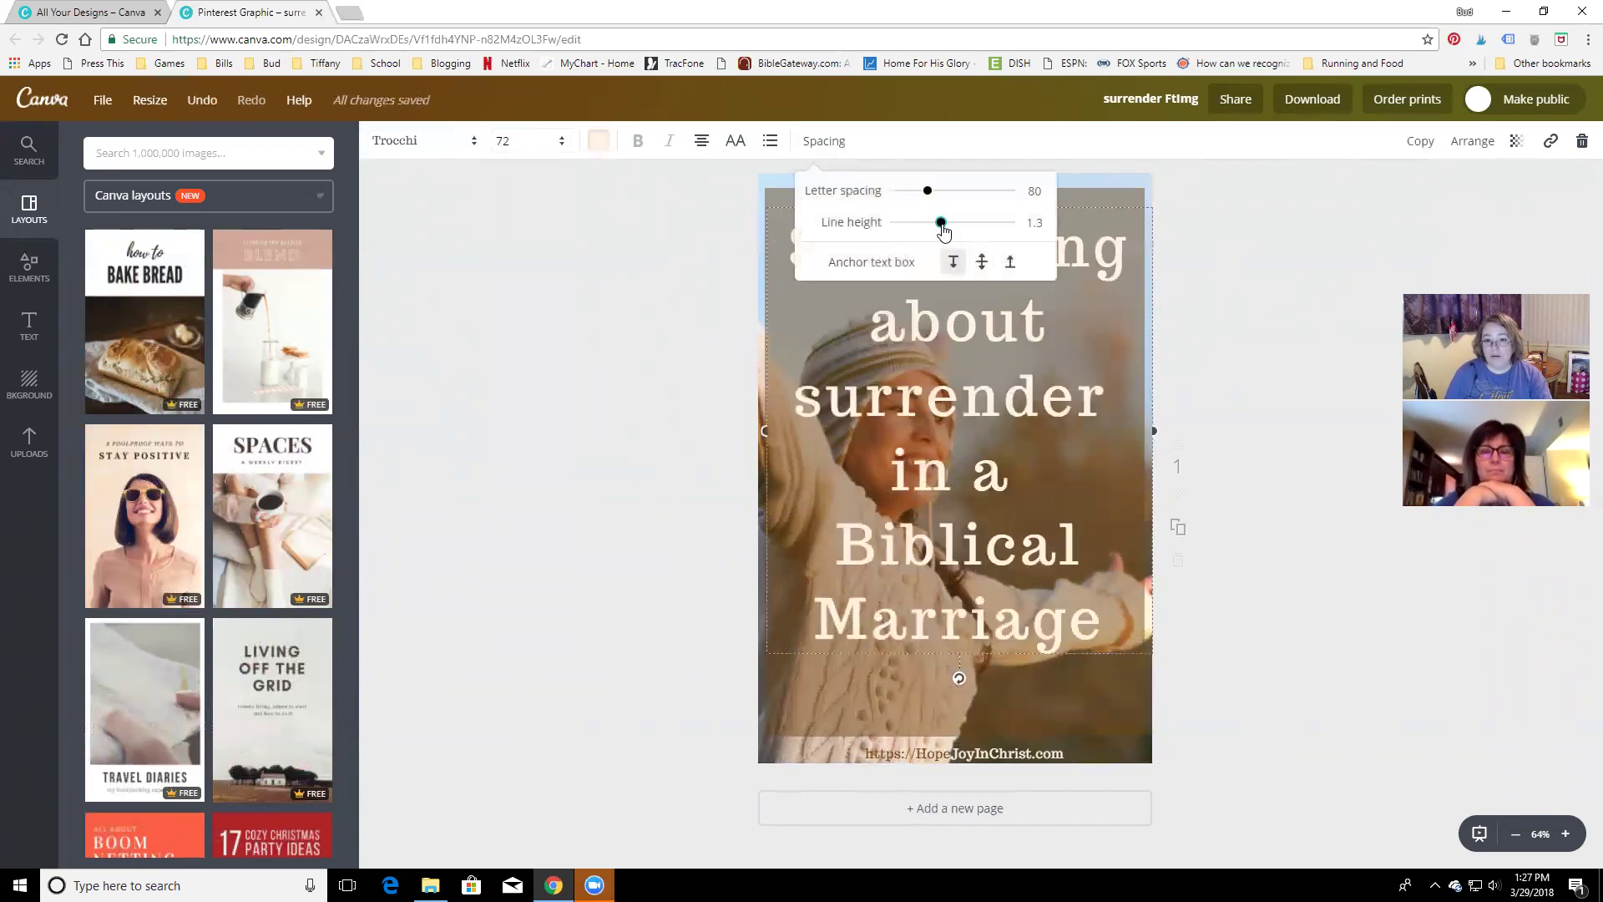
pyautogui.moveTo(941, 222); pyautogui.dragTo(959, 222)
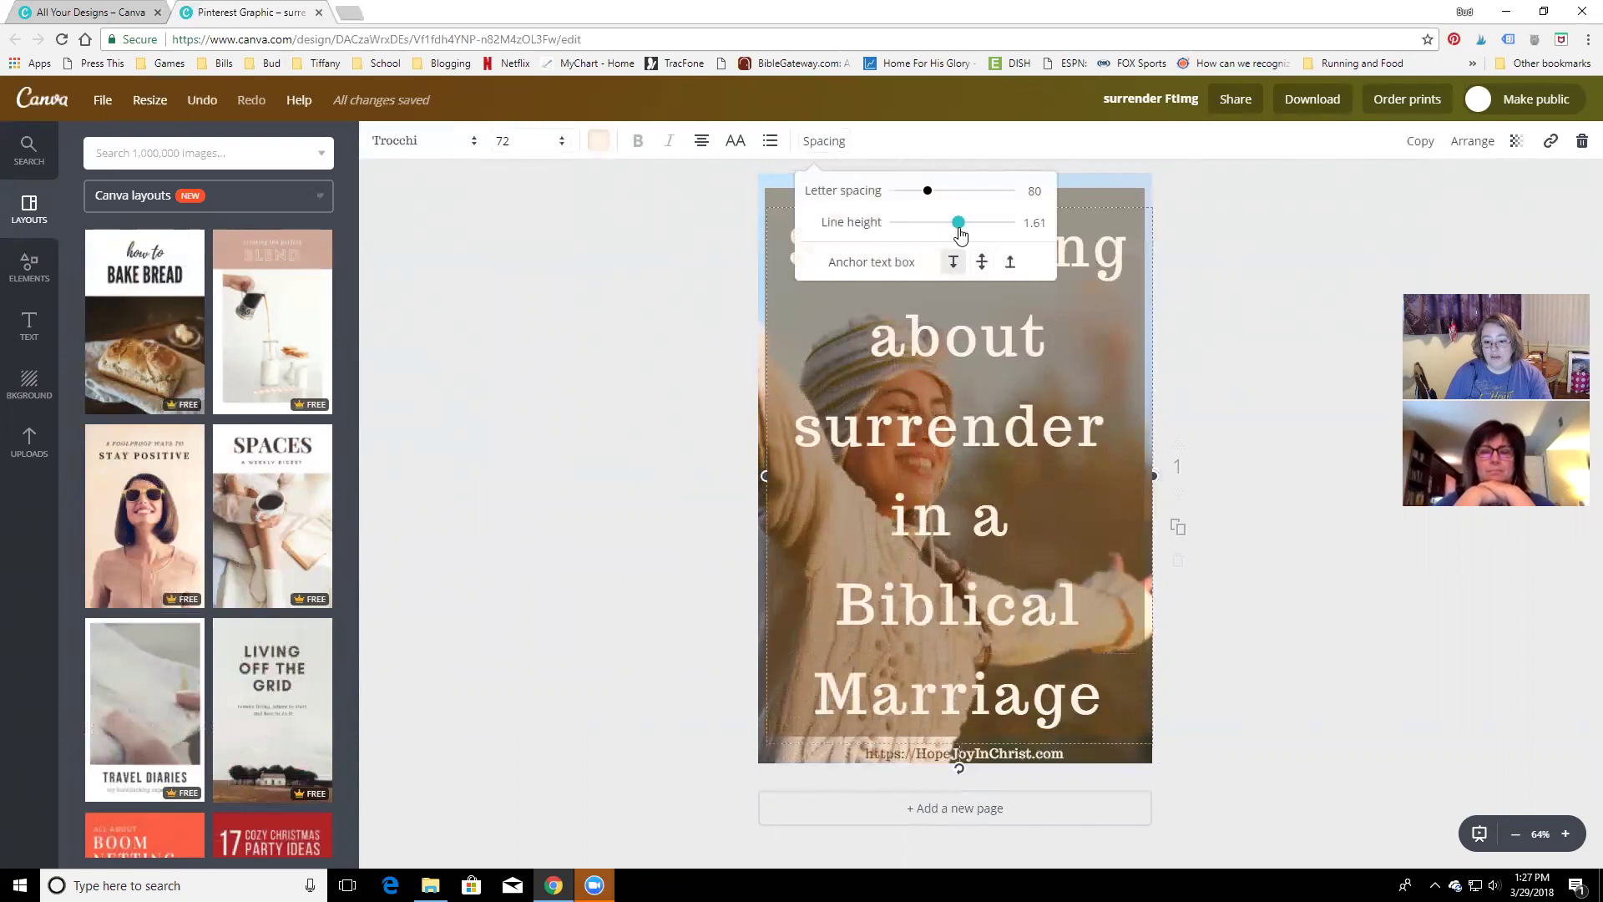
pyautogui.click(1288, 289)
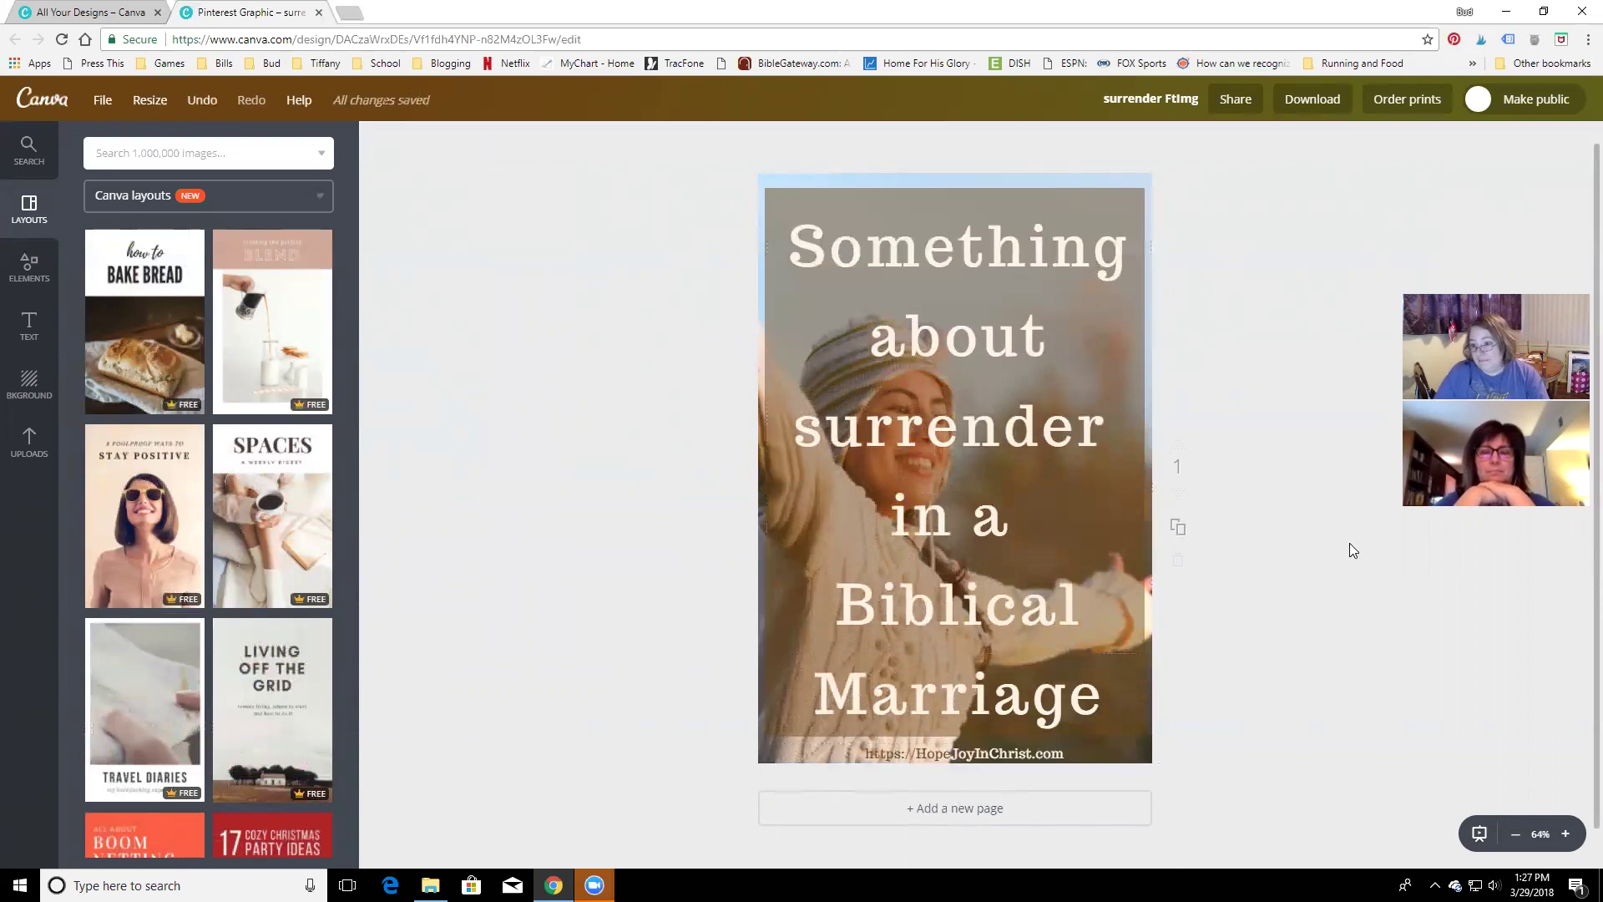
# Download the Pinterest graphic as a PNG and dismiss the download message
pyautogui.click(1302, 97)
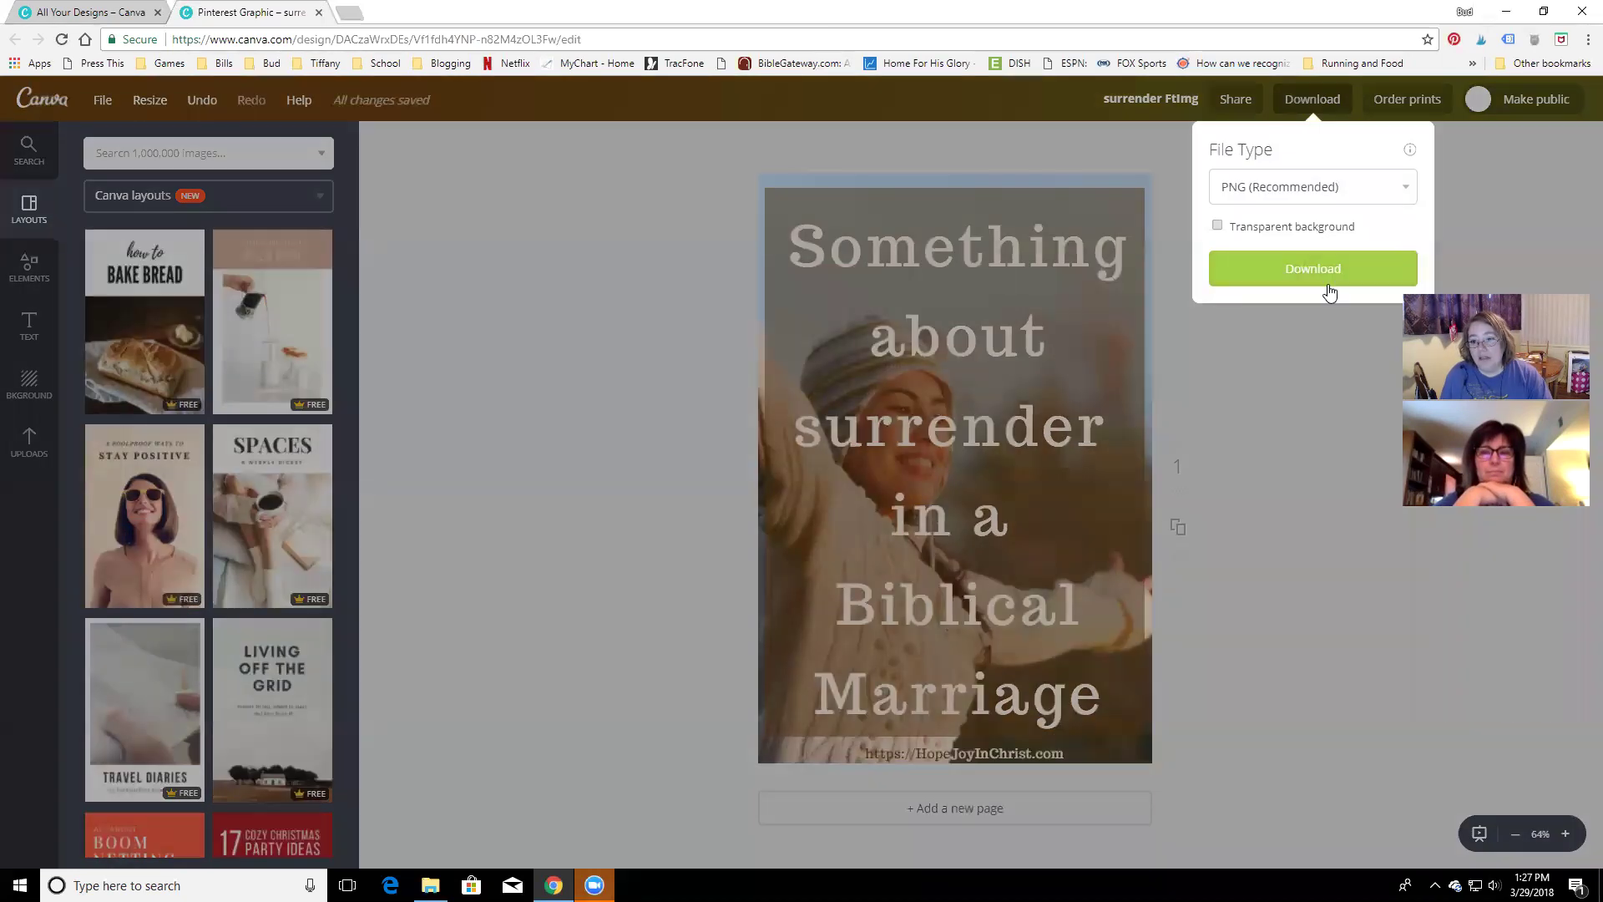
pyautogui.click(1327, 284)
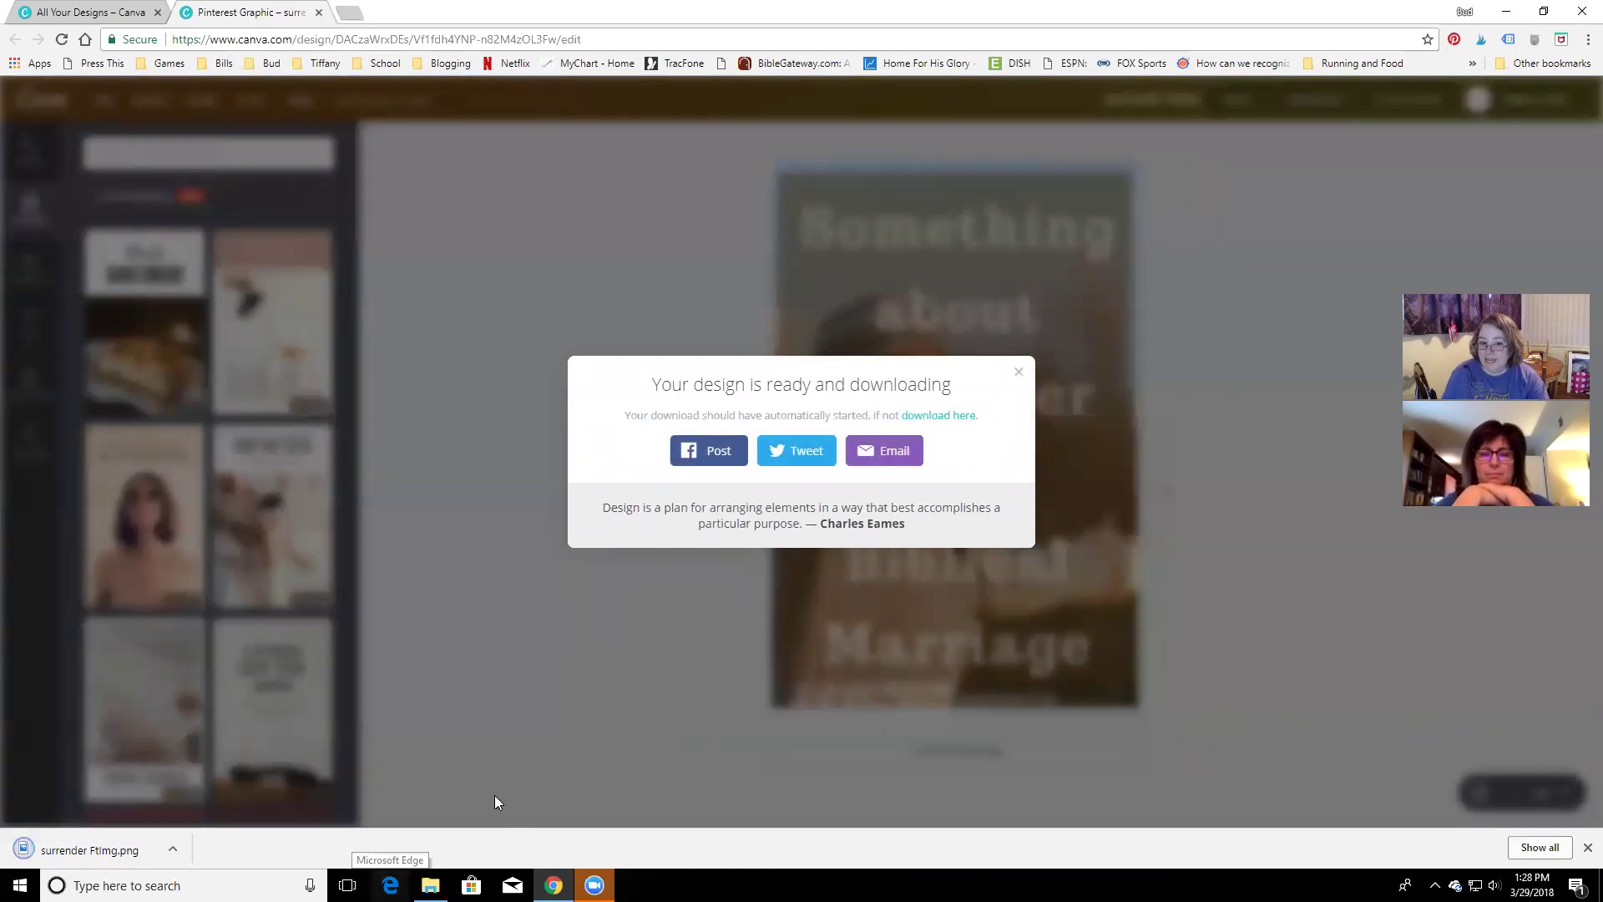
pyautogui.click(1018, 371)
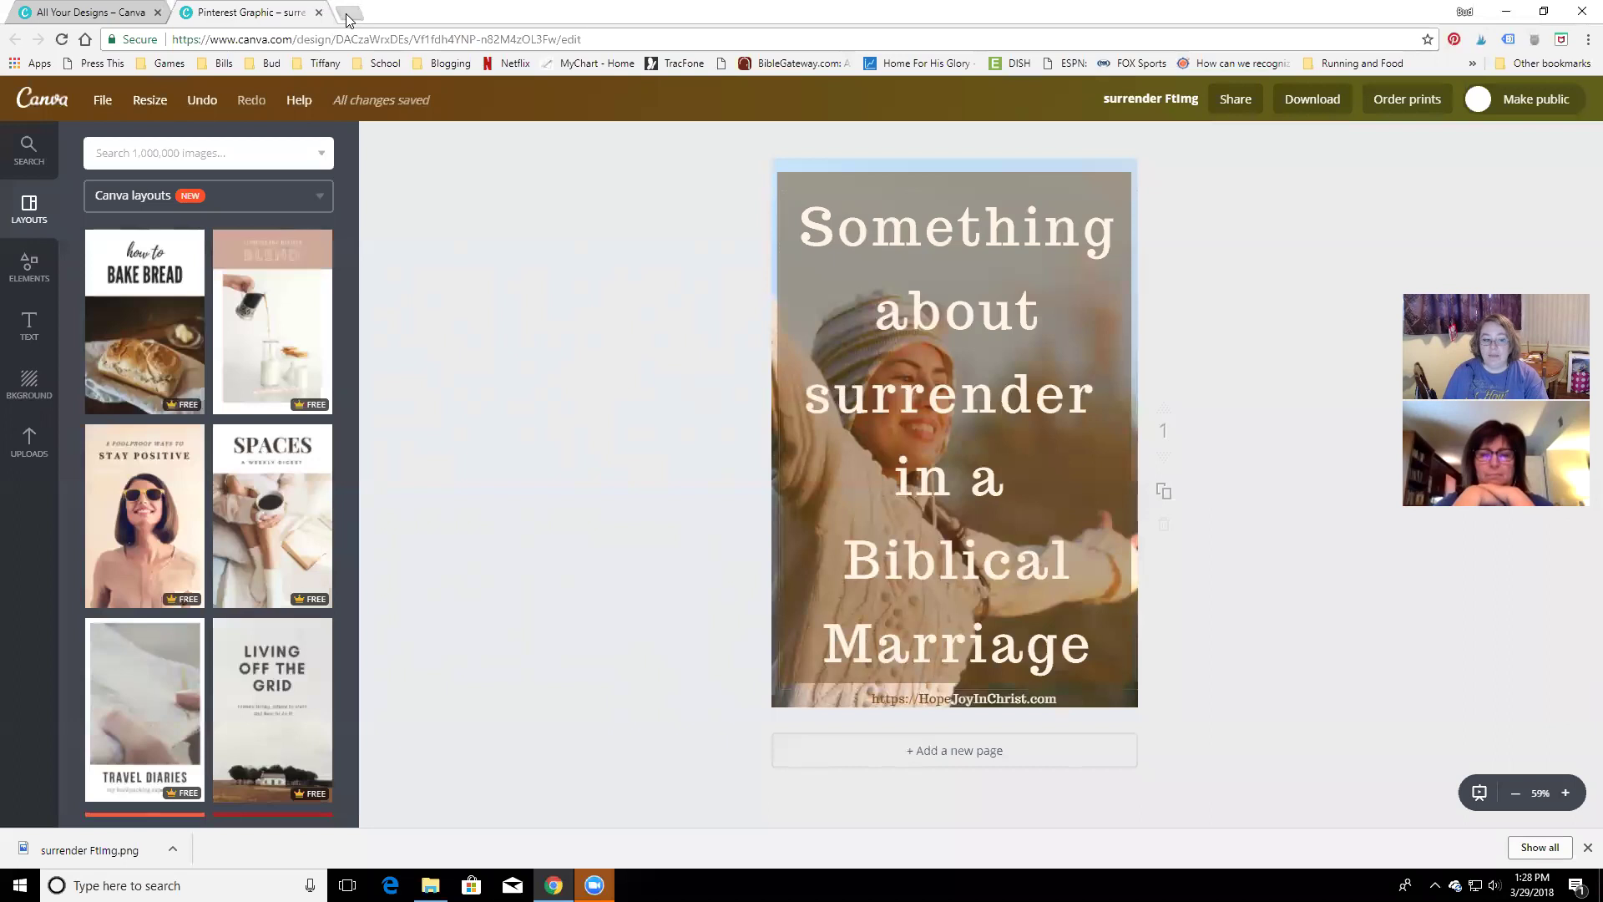
# Switch to Microsoft Edge and open the Pinterest website
pyautogui.click(390, 885)
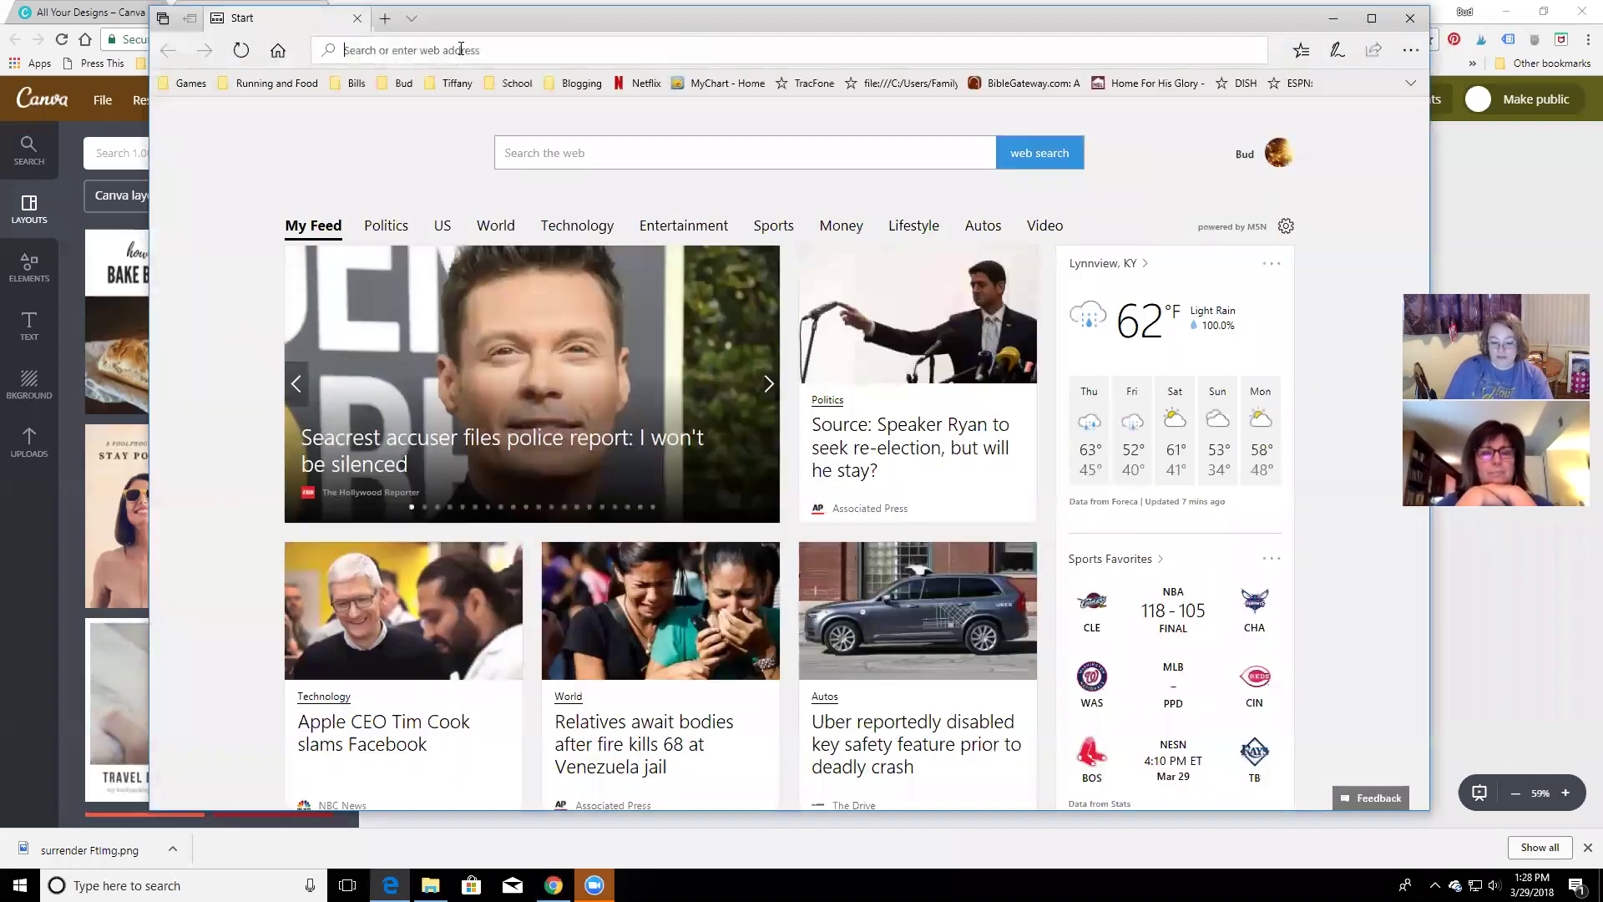
pyautogui.write('pint')
pyautogui.press('Return')
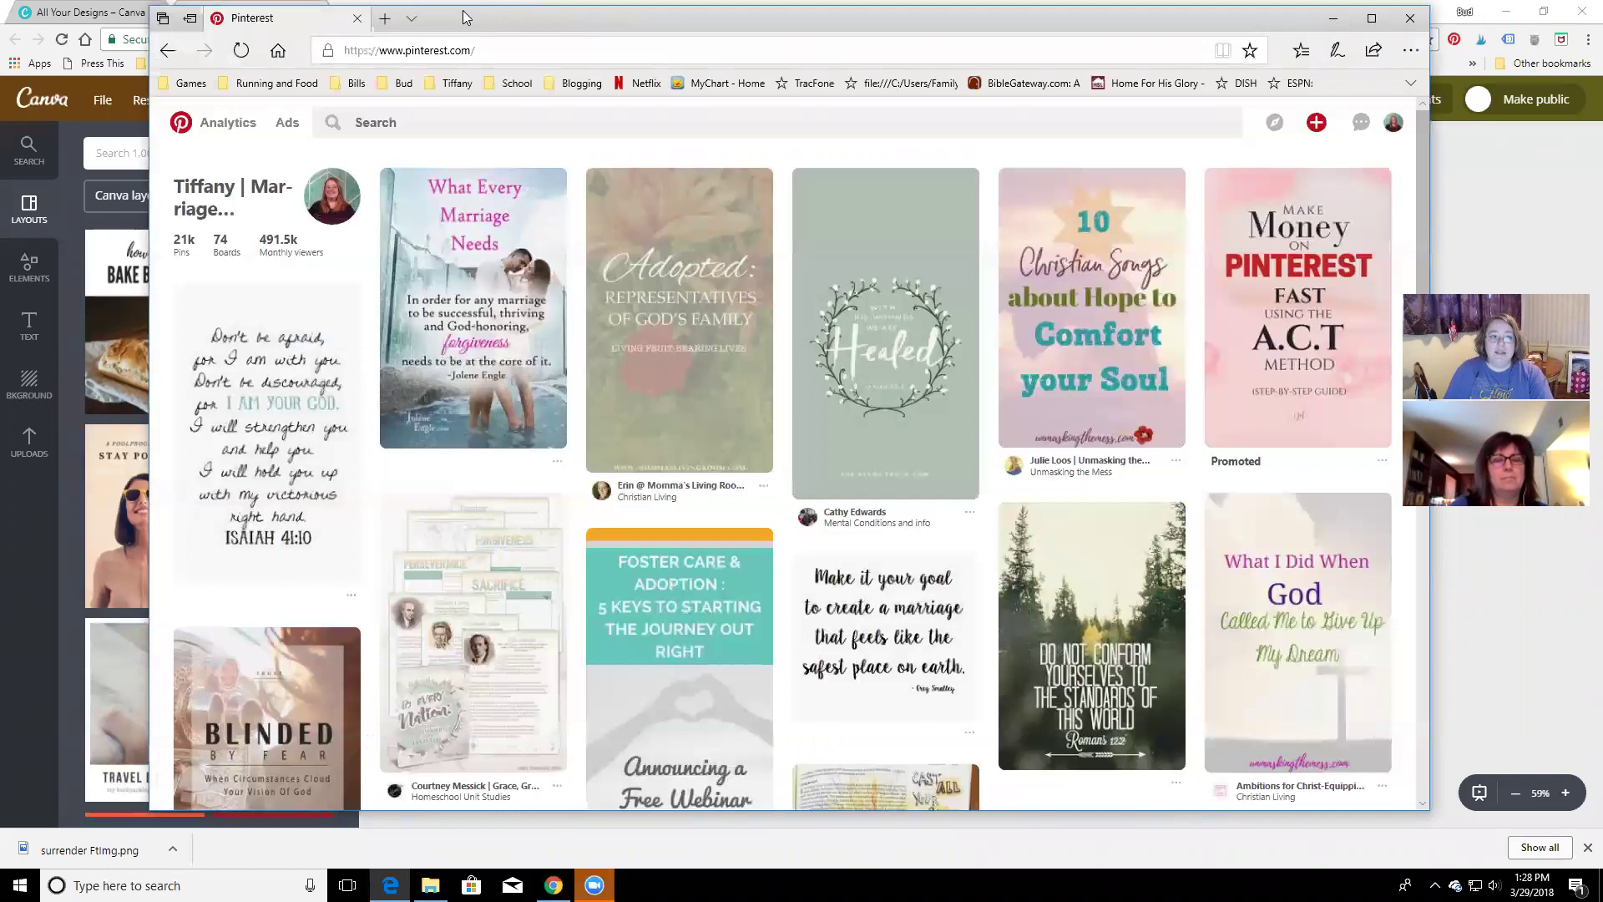
# Enter "biblical marriage" in the Pinterest search to view the suggested keywords
pyautogui.click(411, 150)
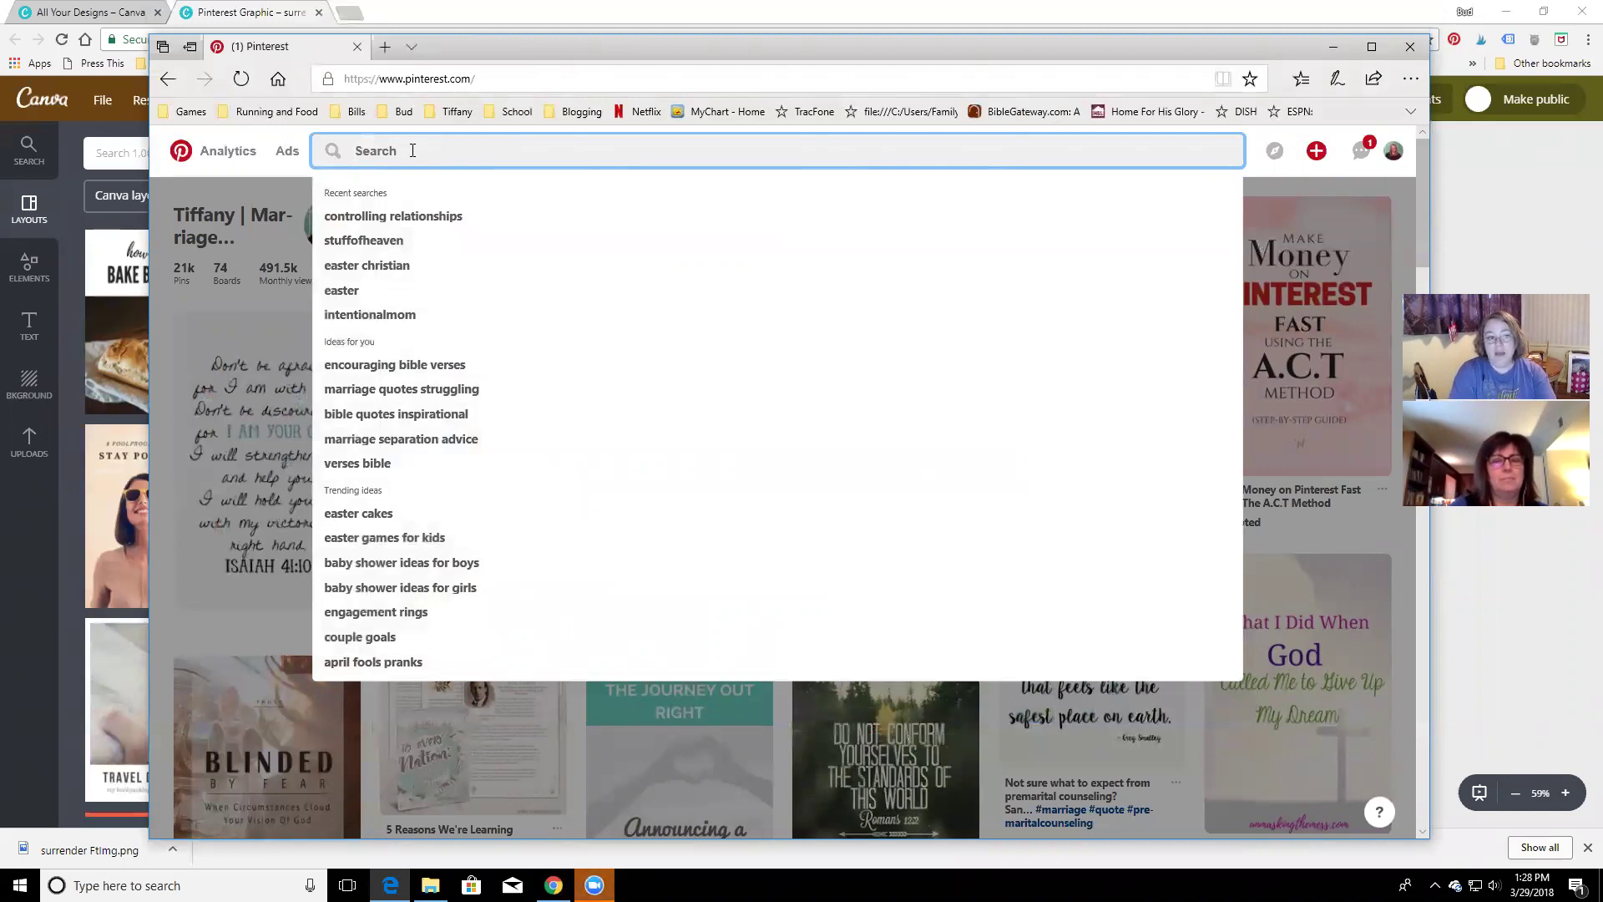
pyautogui.write('biblica')
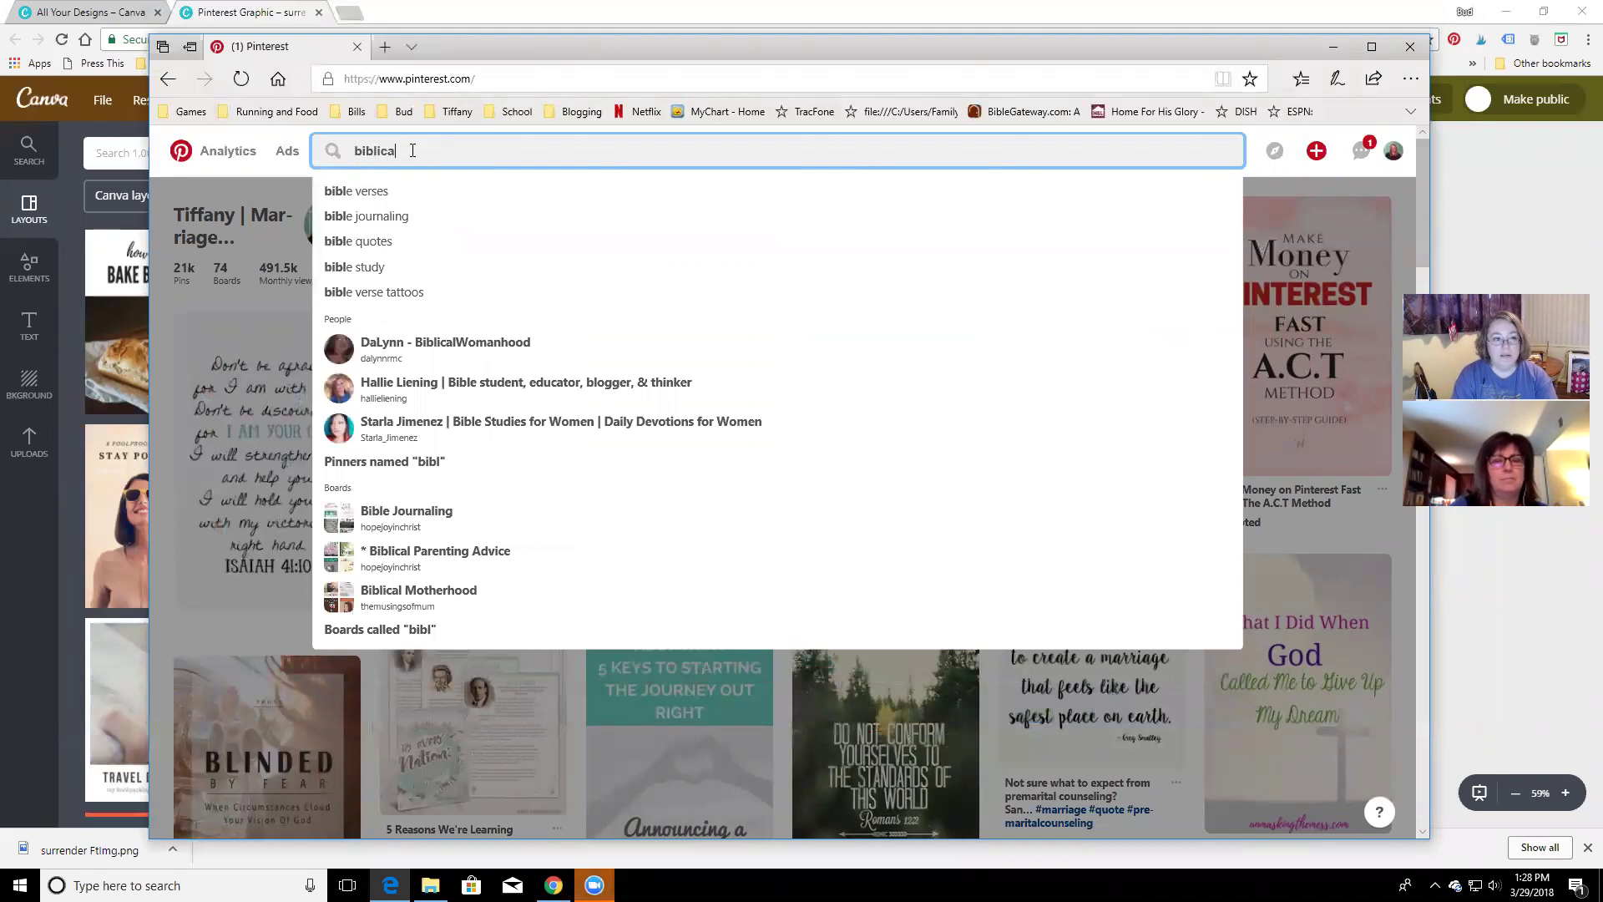
pyautogui.write('l marriage')
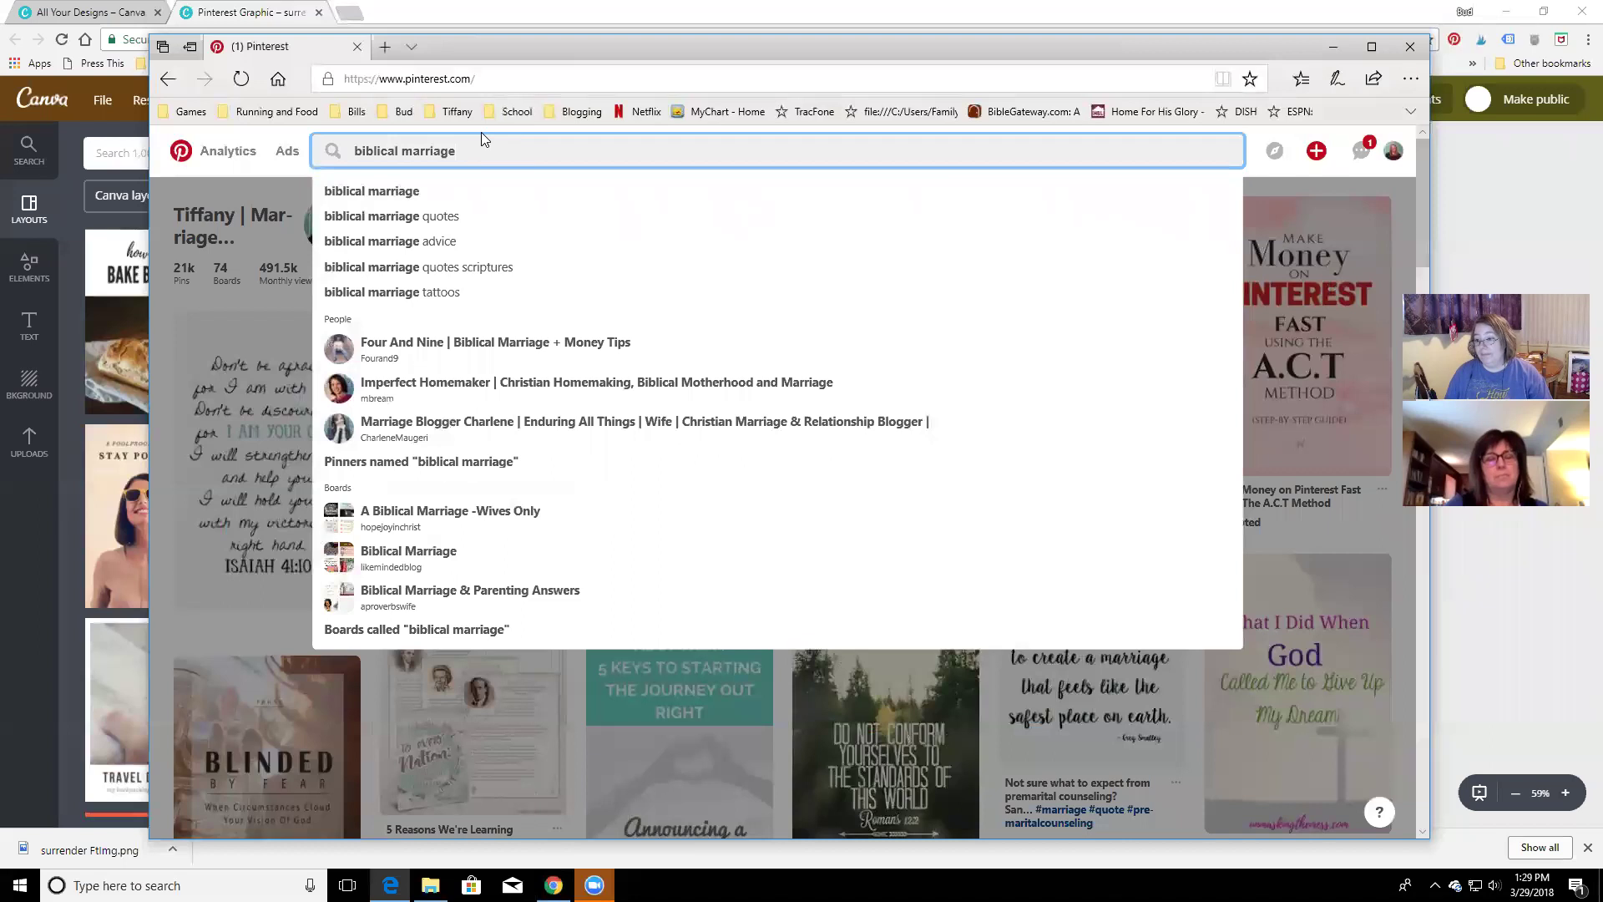
# Switch to Chrome, open hopejoyinchrist.com/admin in a new tab and log in to WordPress with the saved credentials
pyautogui.click(359, 16)
pyautogui.write('hope')
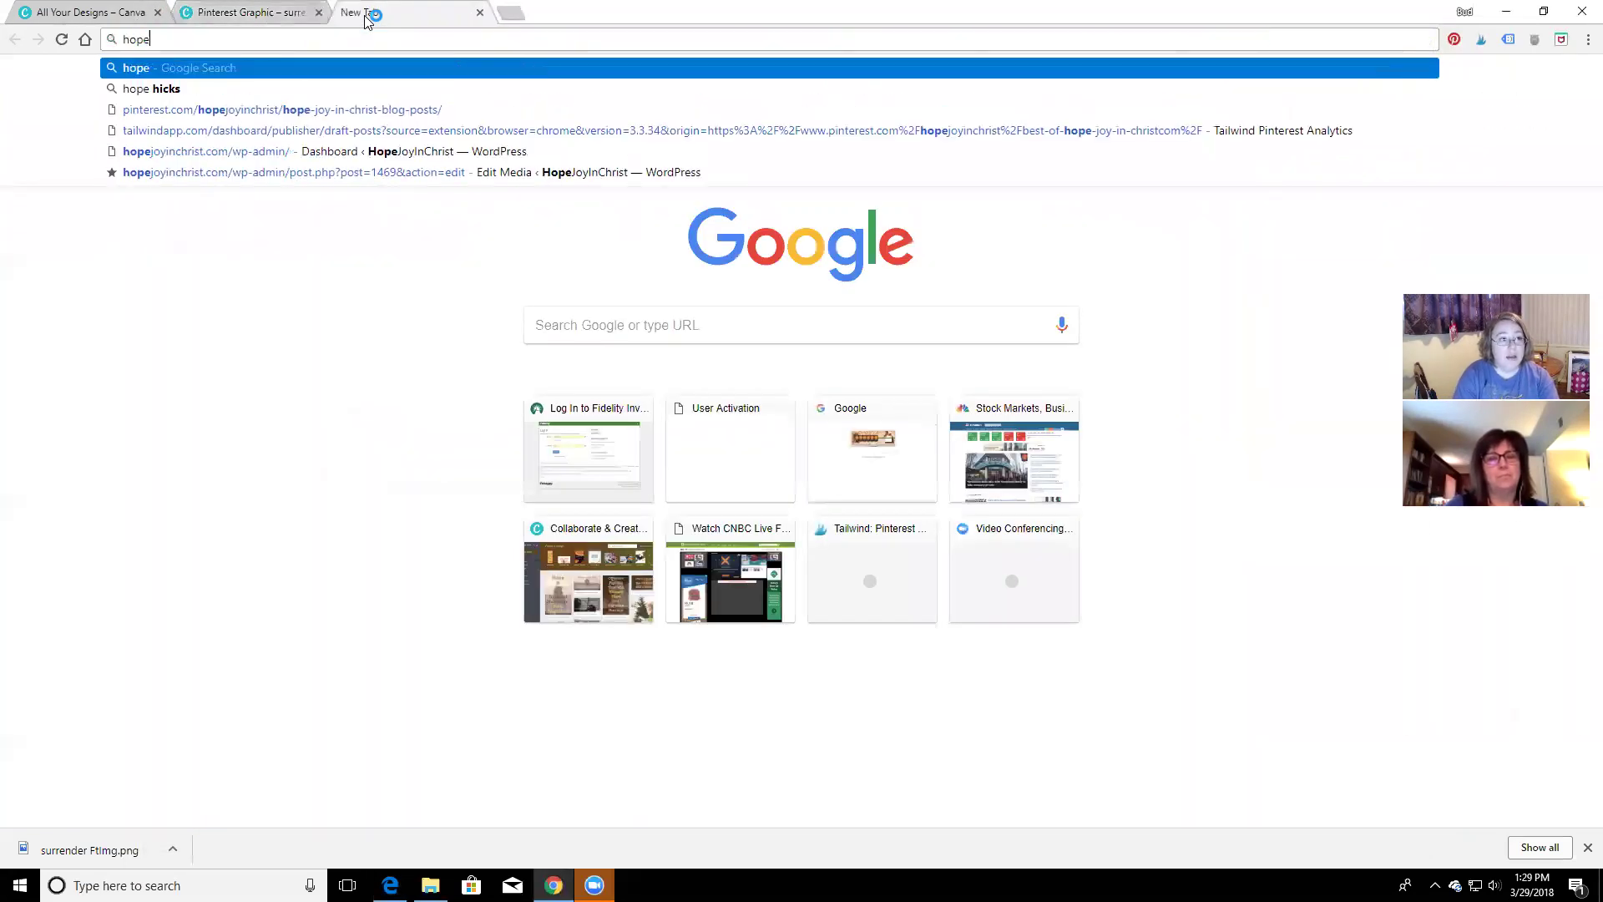
pyautogui.write('joyin')
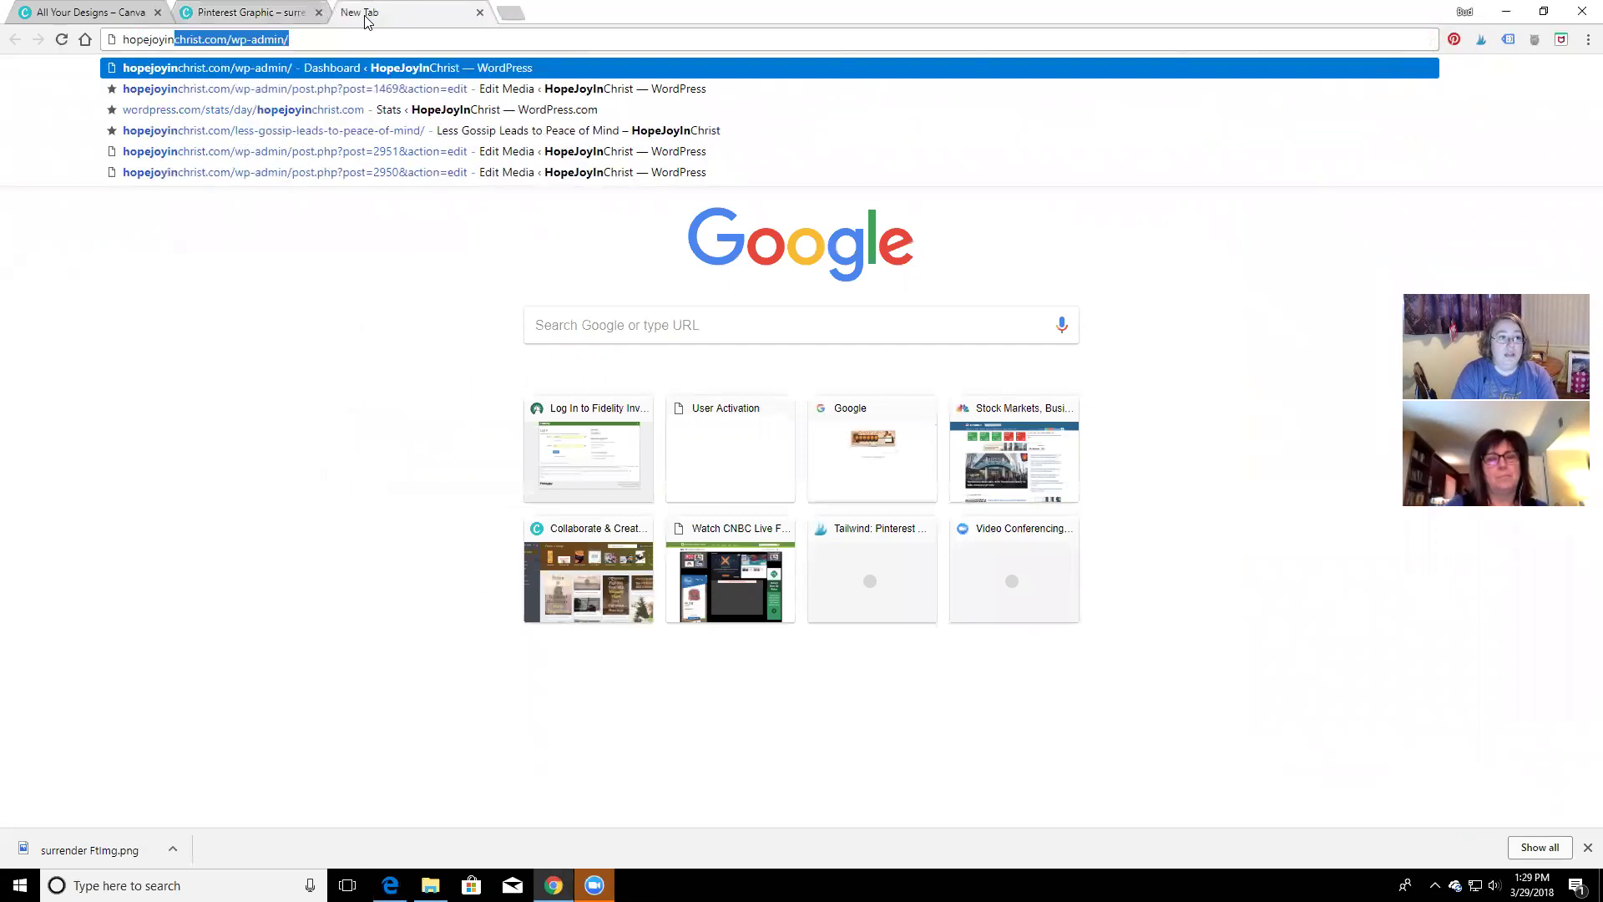
pyautogui.write('christ.com/admin')
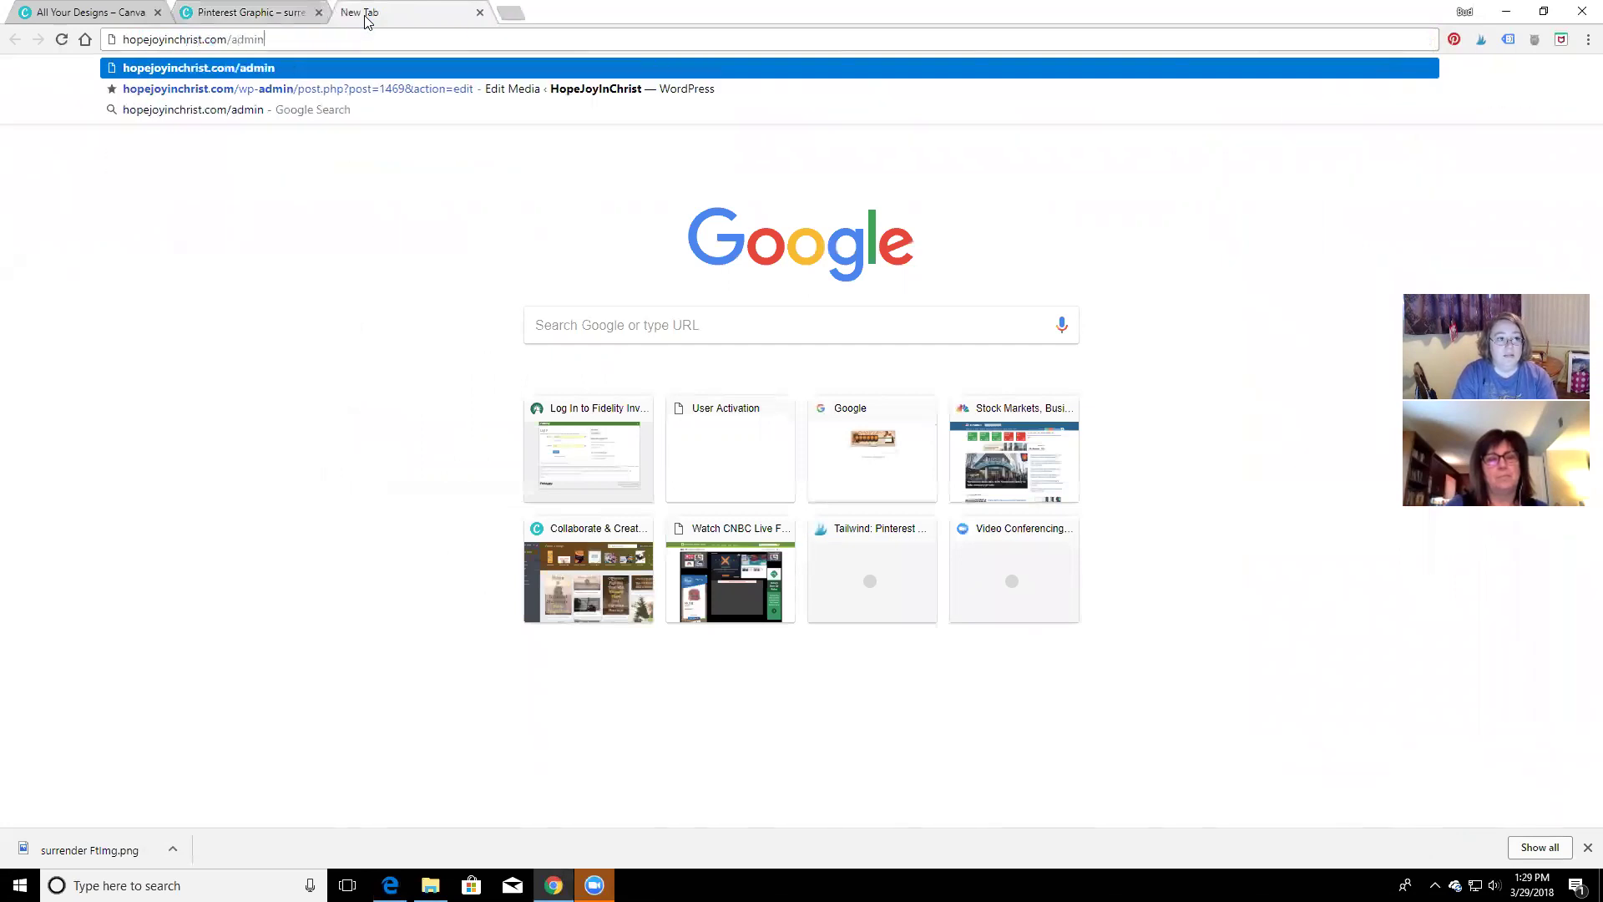
pyautogui.press('Return')
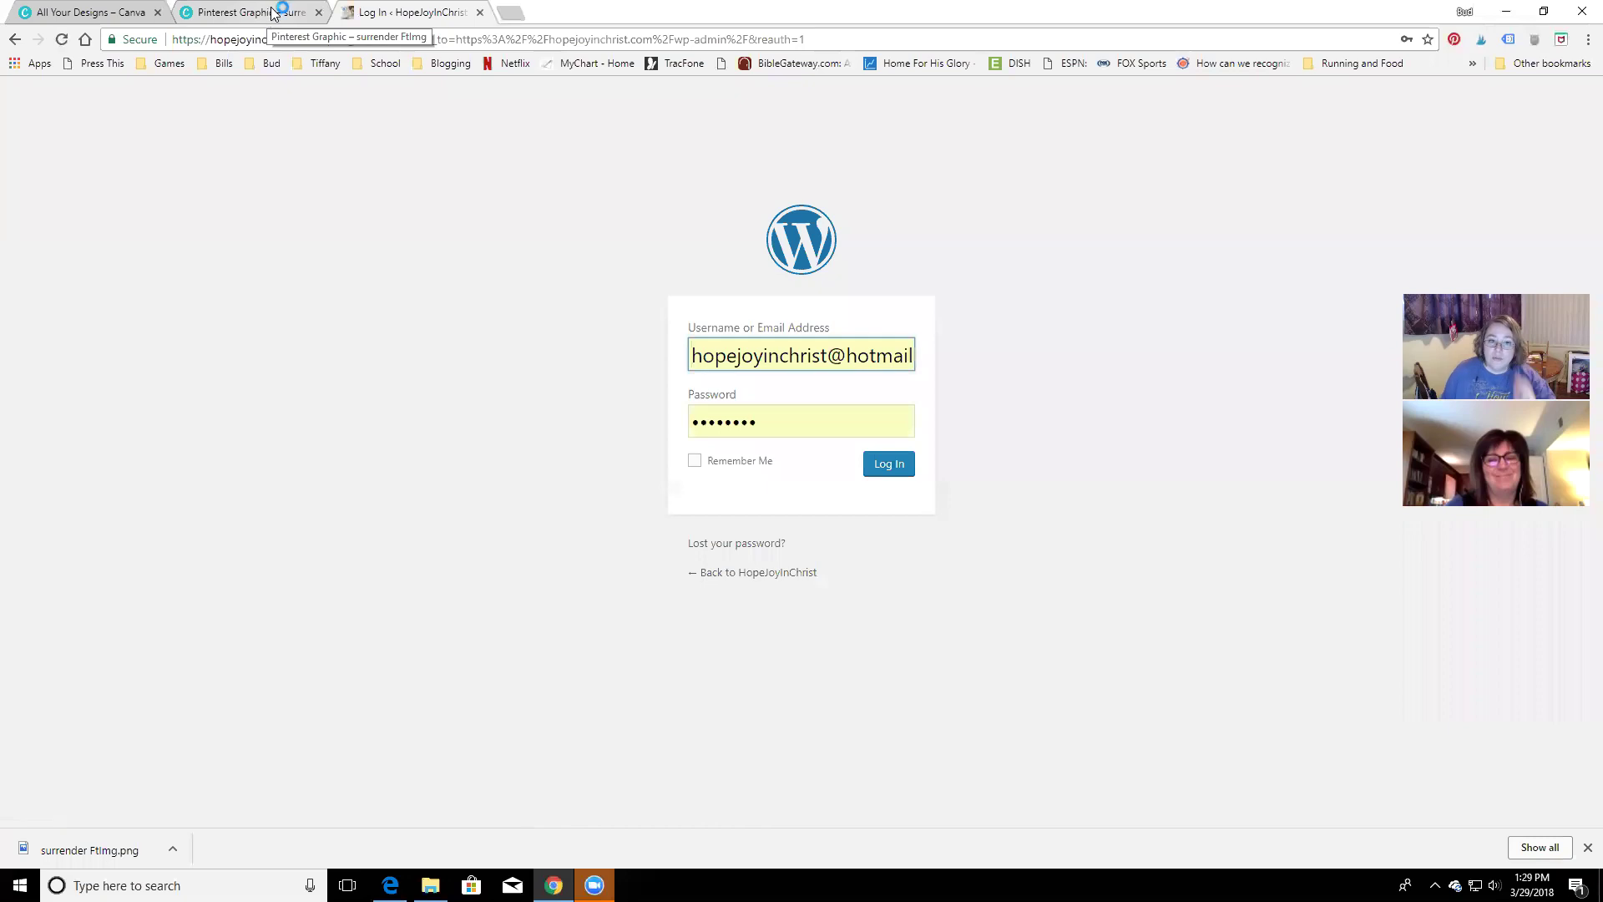
pyautogui.click(897, 473)
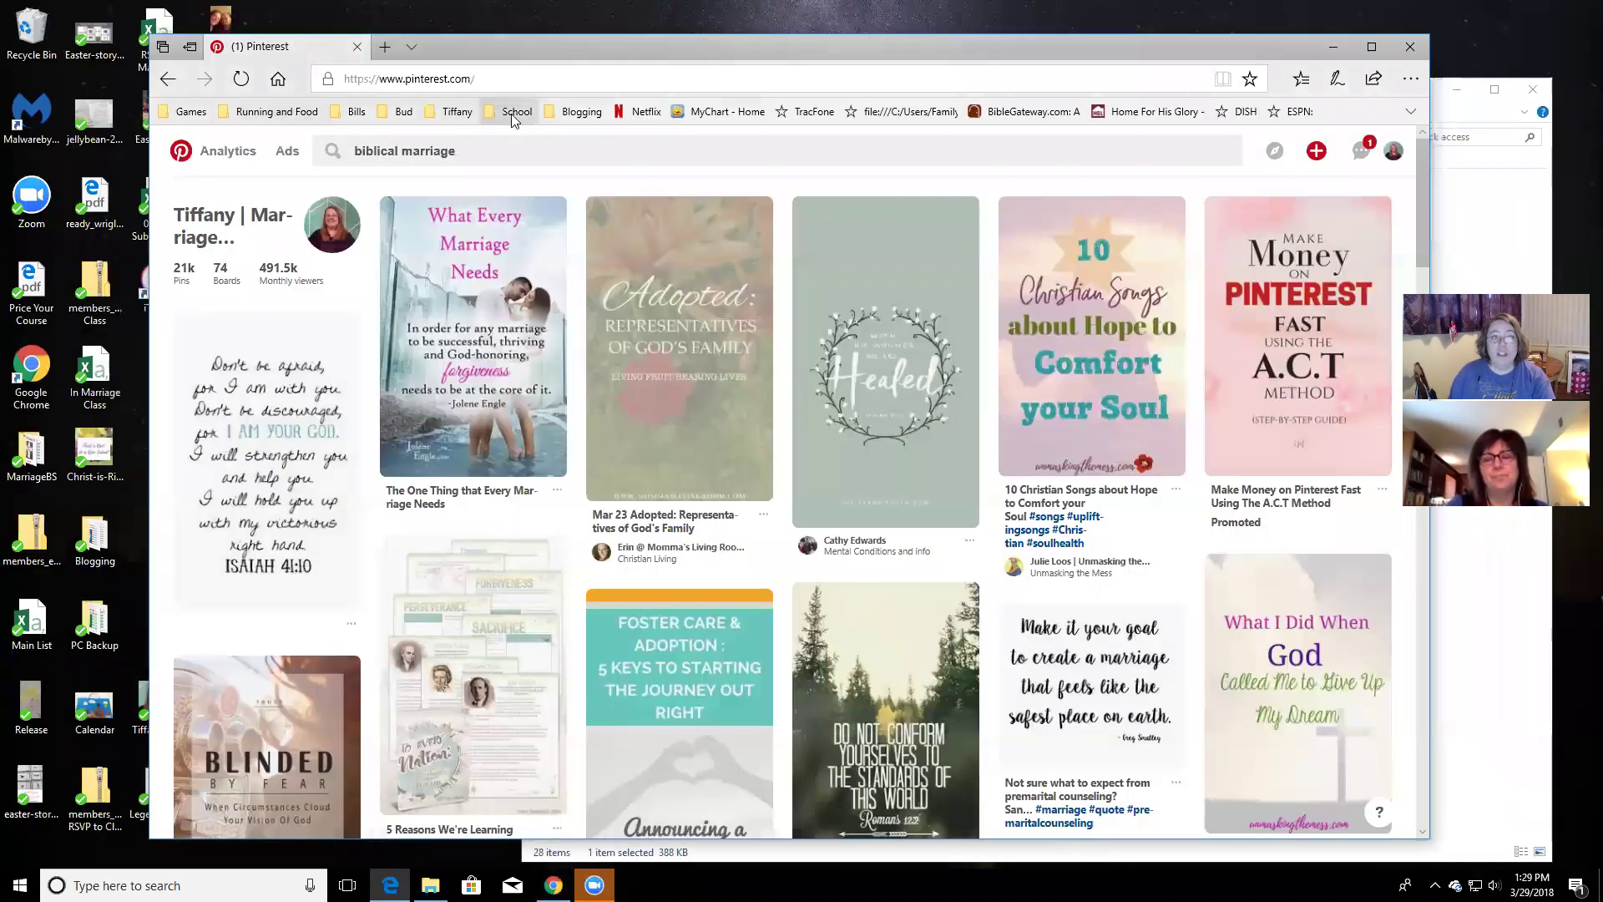
# Back on Pinterest in Microsoft Edge, replace the search text with "mentoring millennials" to view its suggestions
pyautogui.click(447, 151)
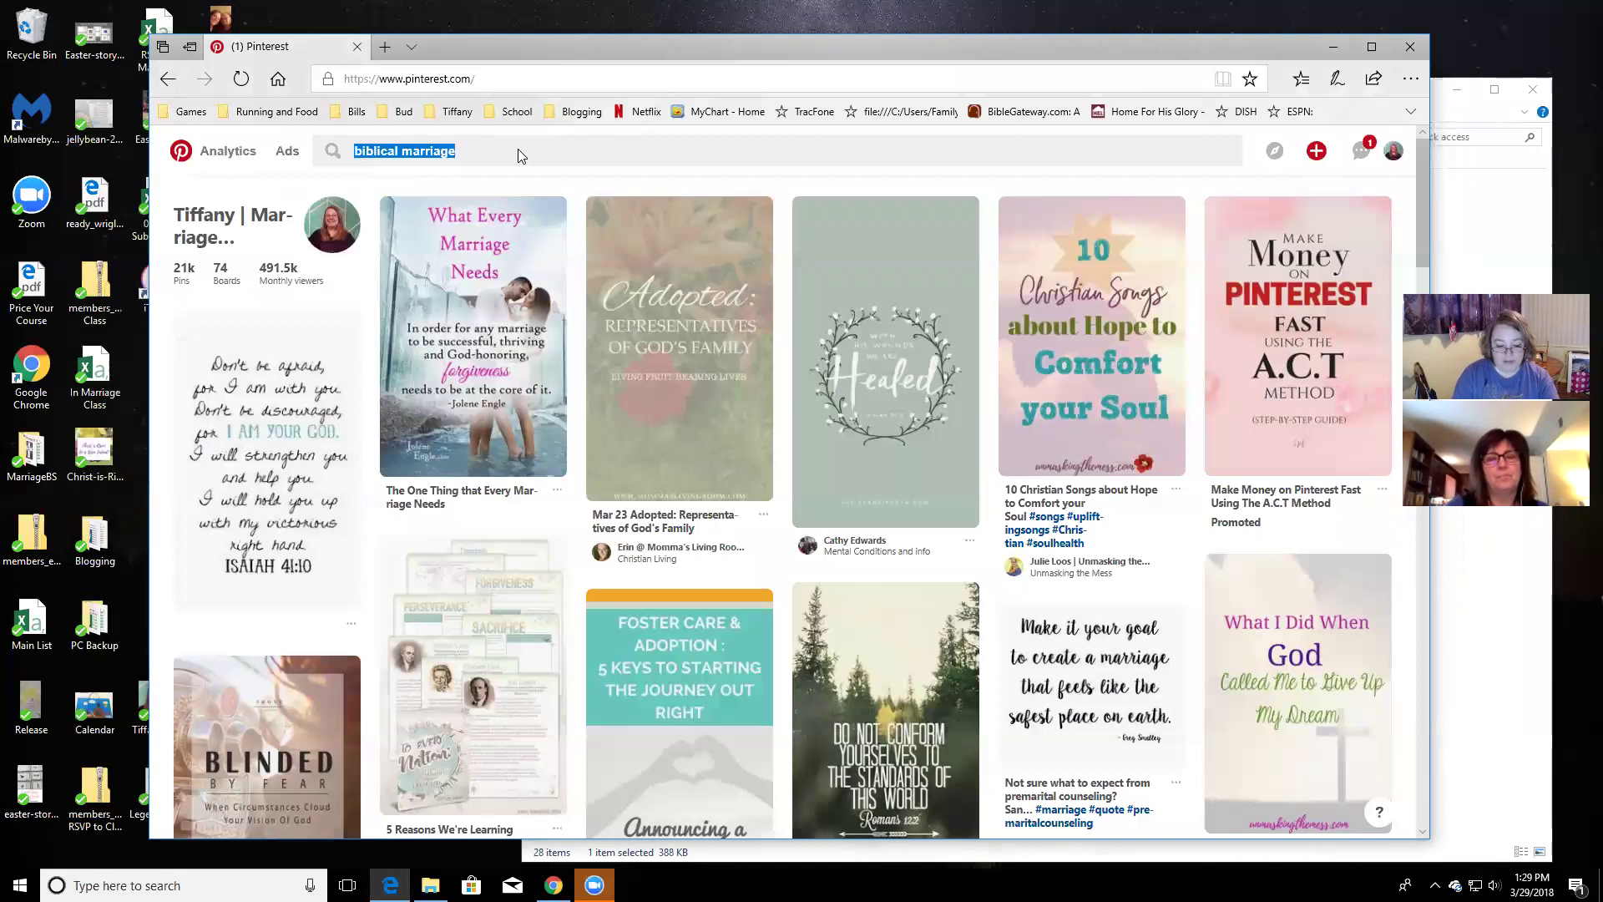
pyautogui.click(527, 159)
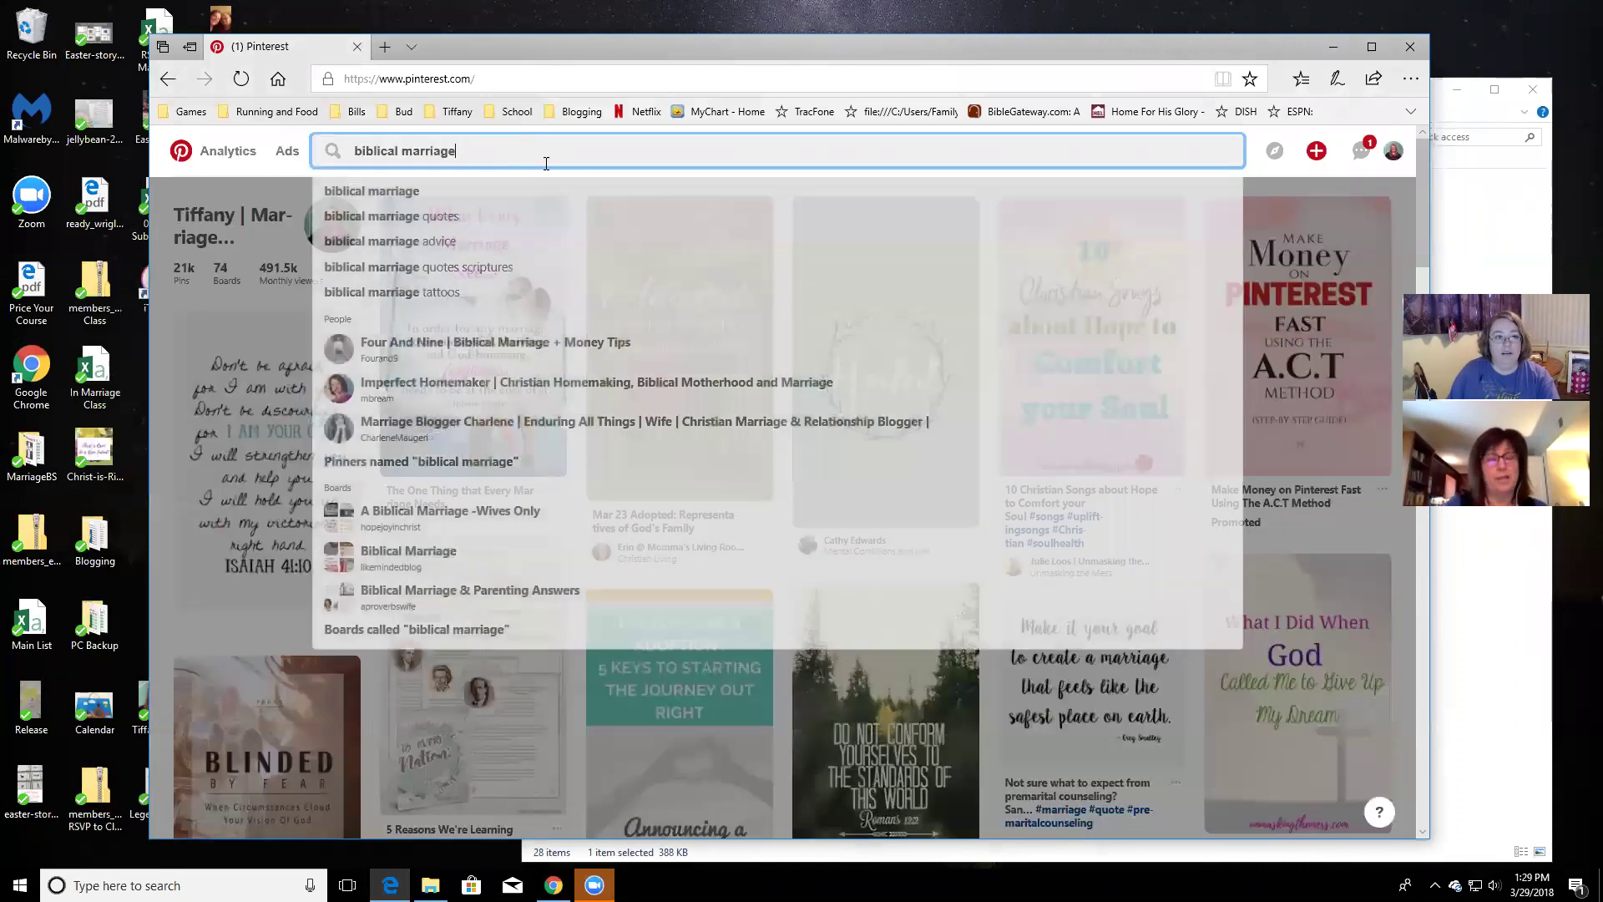
pyautogui.click(1069, 418)
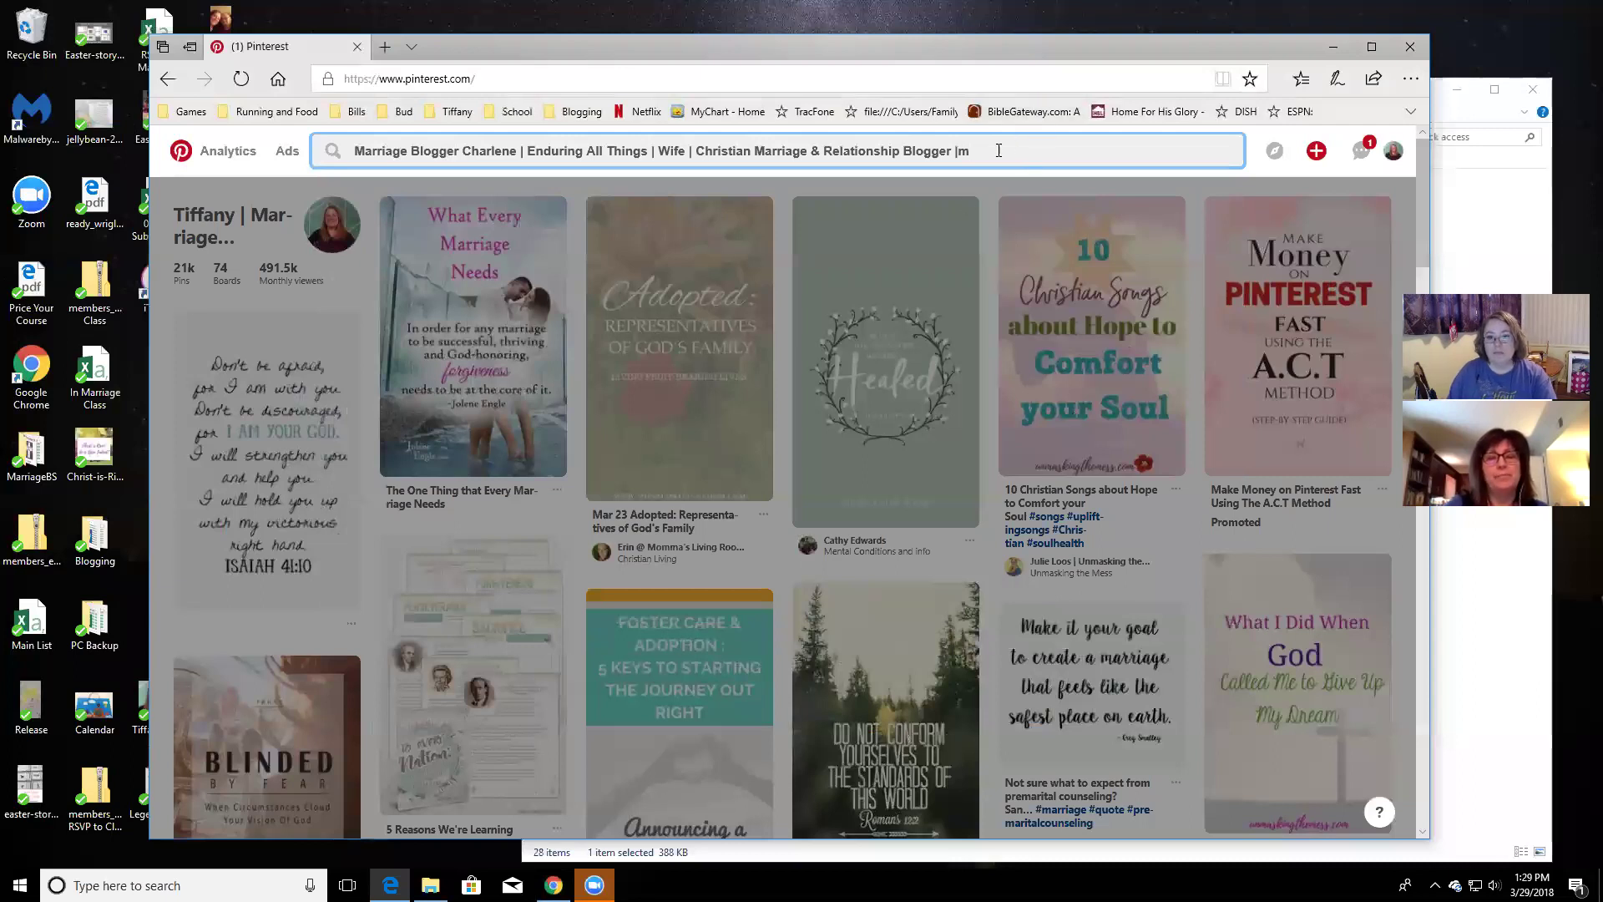
pyautogui.moveTo(998, 151); pyautogui.dragTo(294, 140)
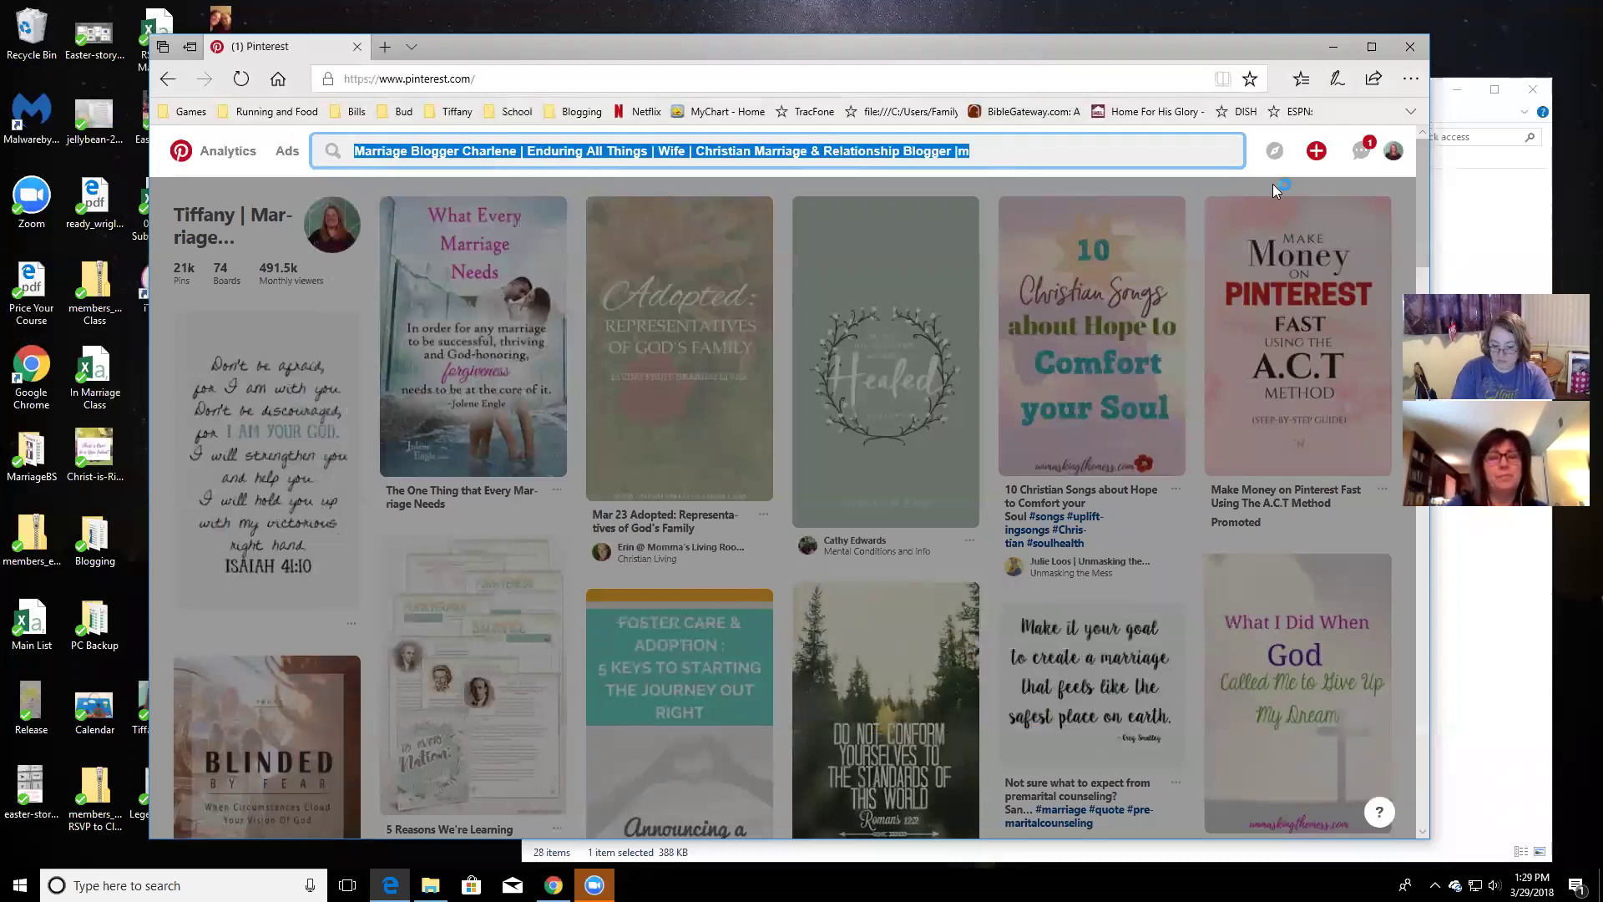
pyautogui.write('mentoring m')
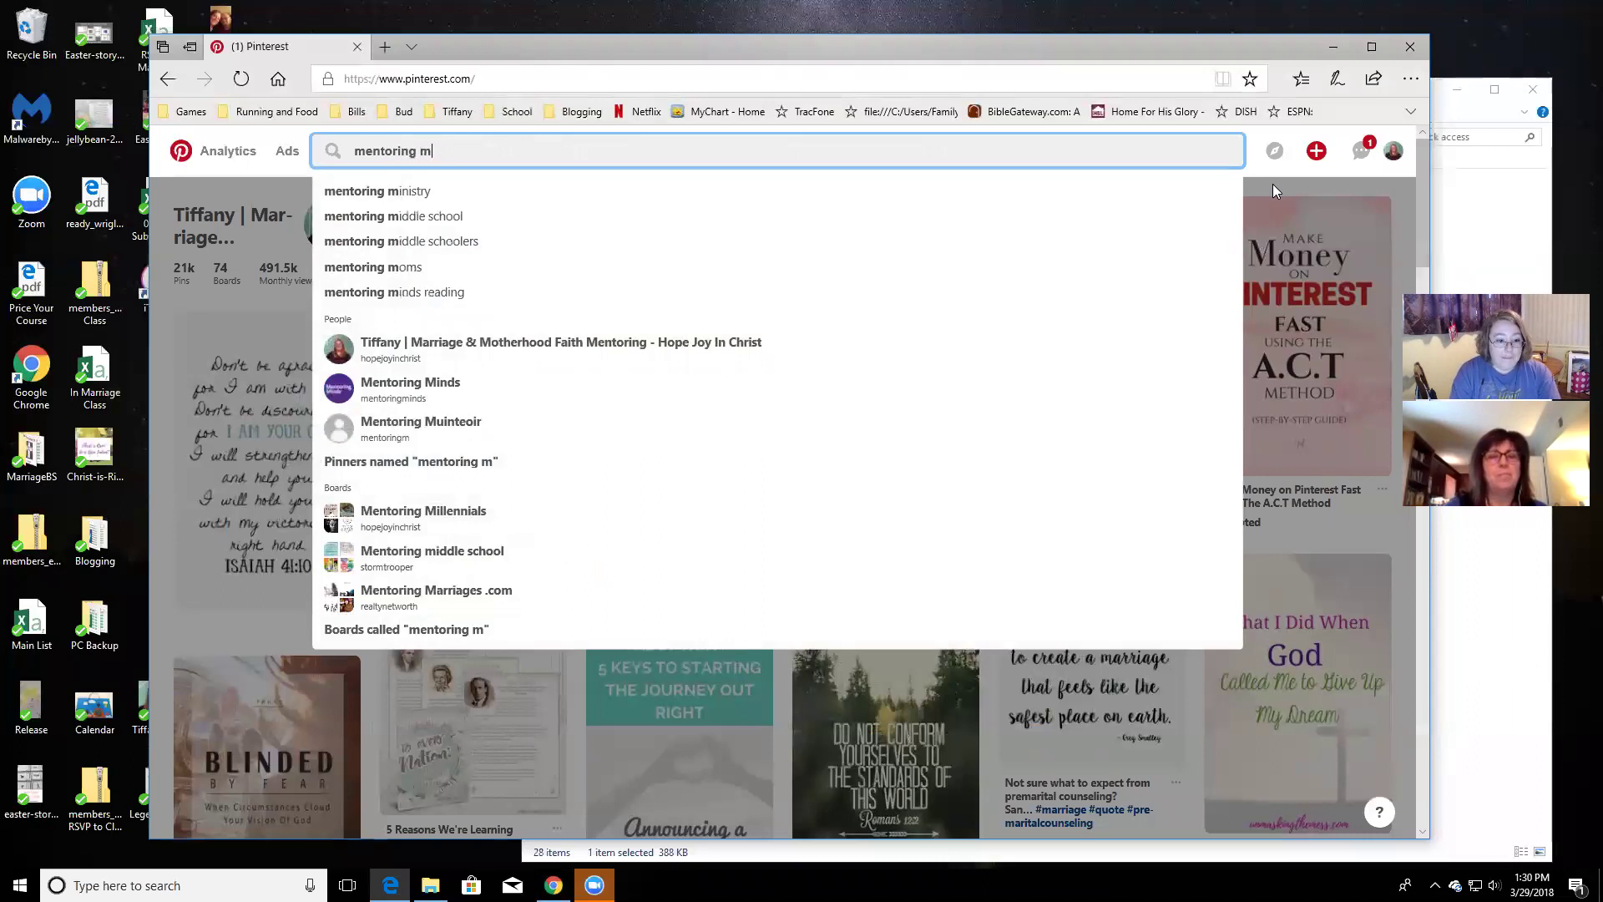
pyautogui.write('als')
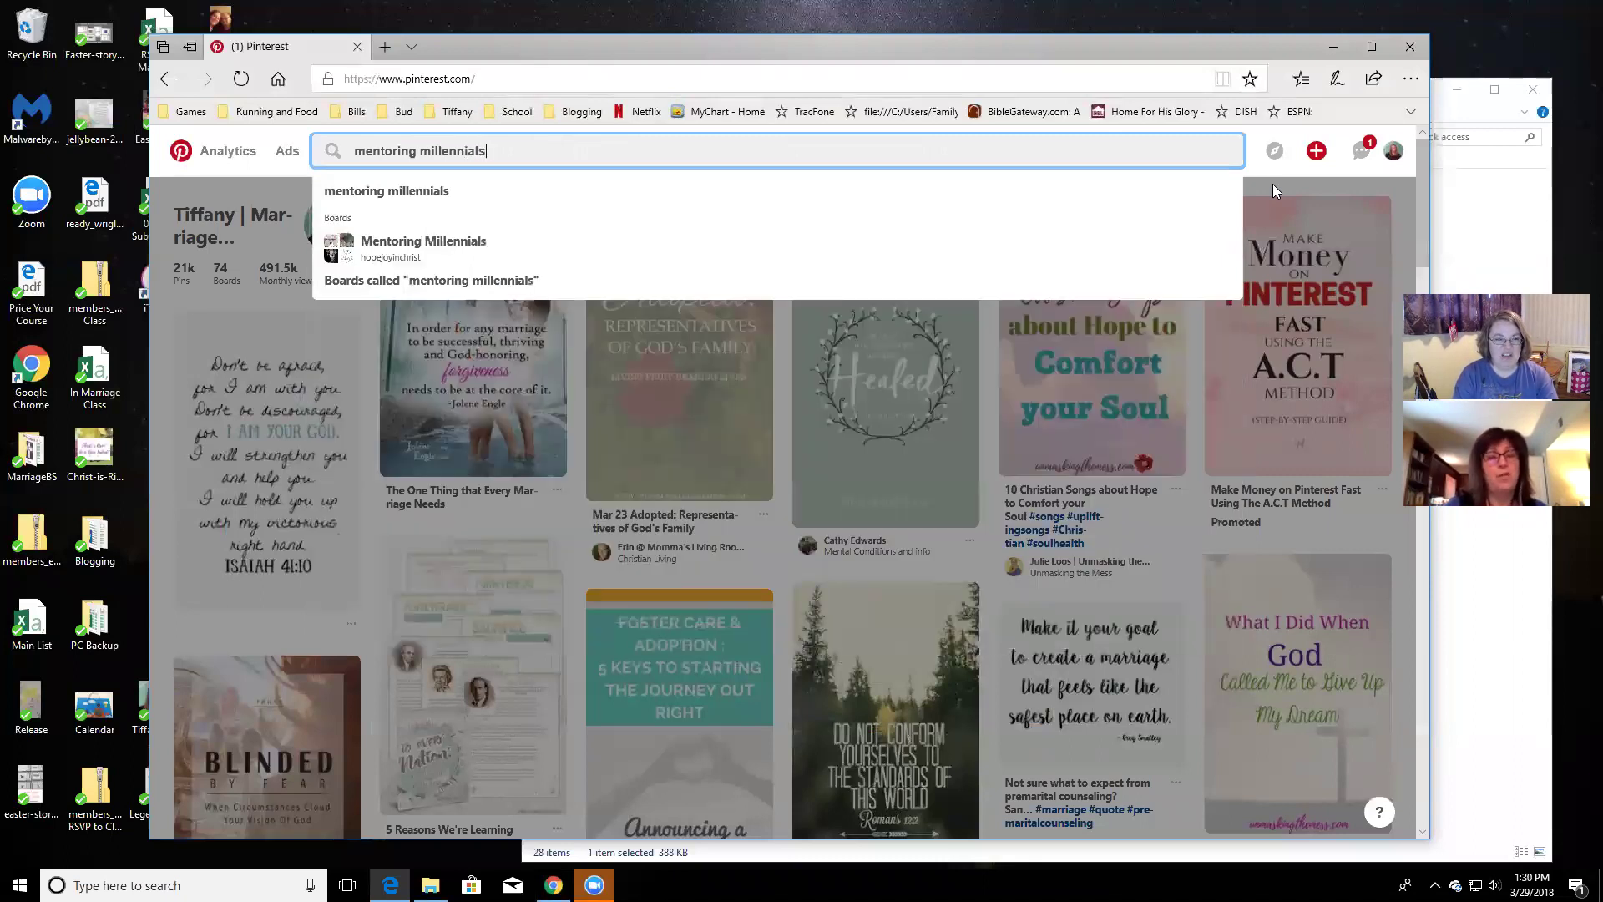
# Shorten the search text to "mentoring" and search for the suggested phrase "mentoring activities for teens"
pyautogui.press('BackSpace')
pyautogui.press('BackSpace')
pyautogui.press('BackSpace')
pyautogui.press('BackSpace')
pyautogui.press('BackSpace')
pyautogui.press('BackSpace')
pyautogui.press('BackSpace')
pyautogui.press('BackSpace')
pyautogui.press('BackSpace')
pyautogui.press('BackSpace')
pyautogui.press('BackSpace')
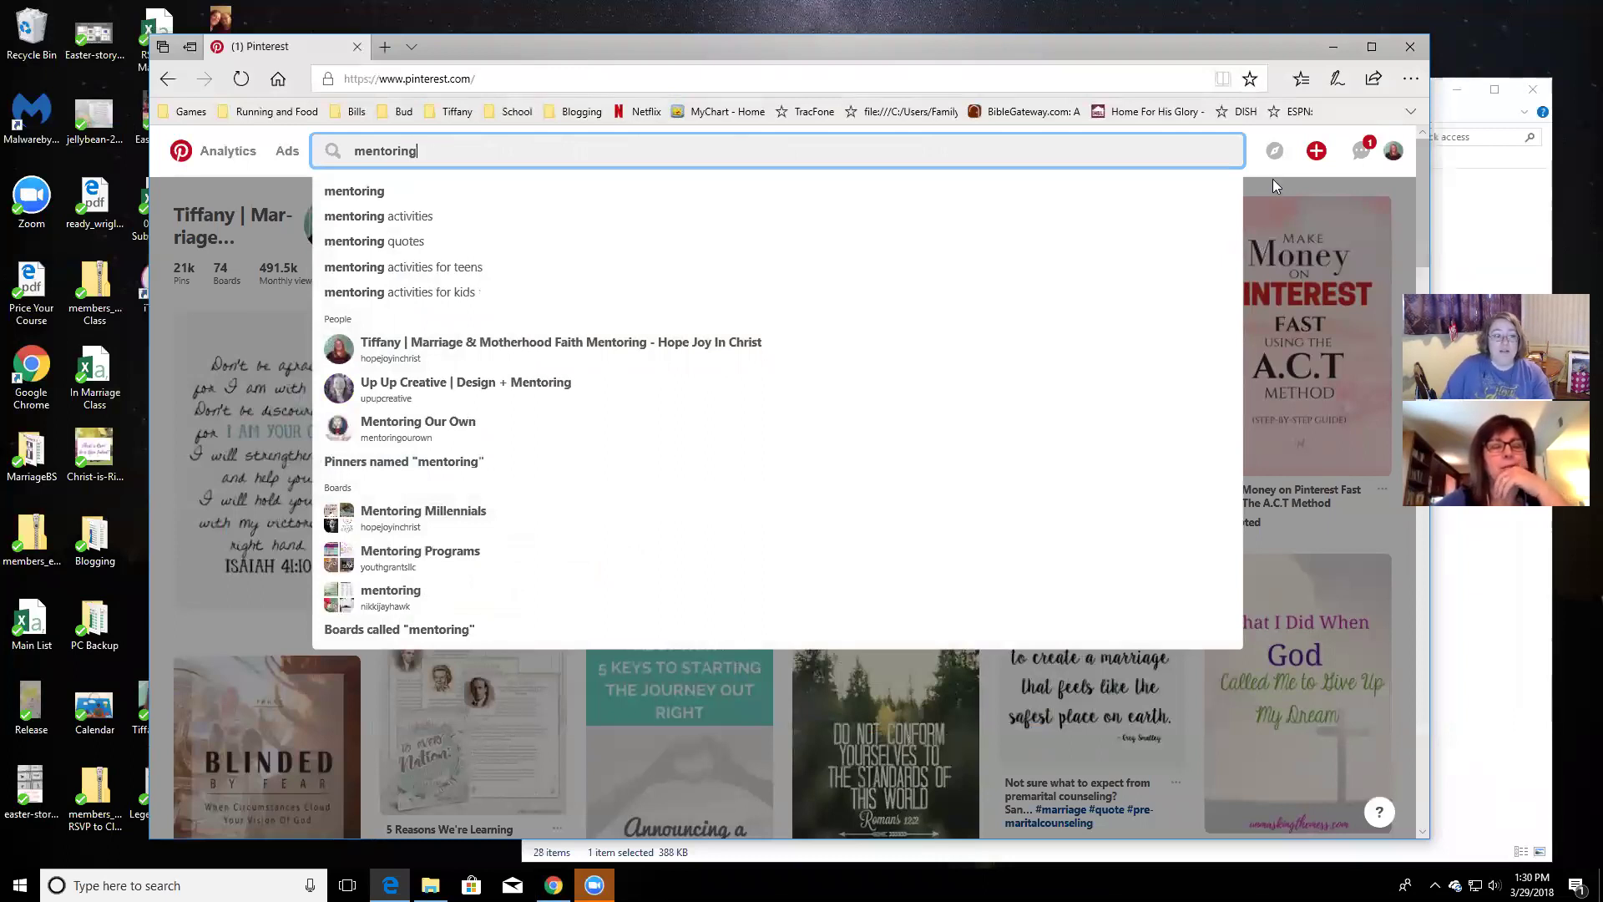
pyautogui.click(1272, 179)
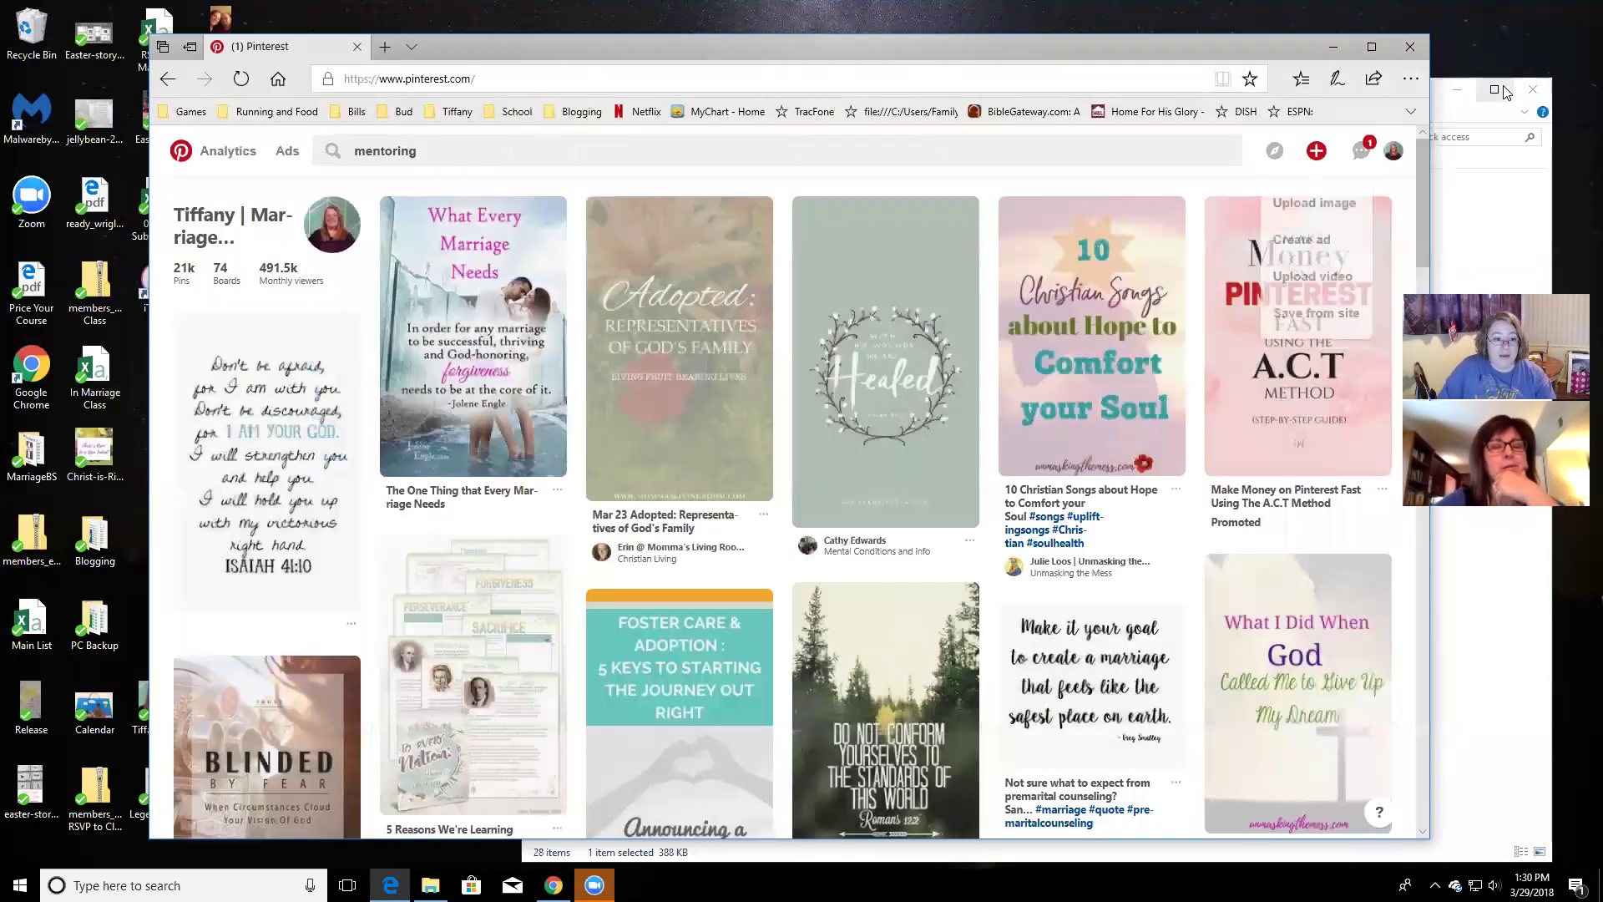
pyautogui.click(439, 151)
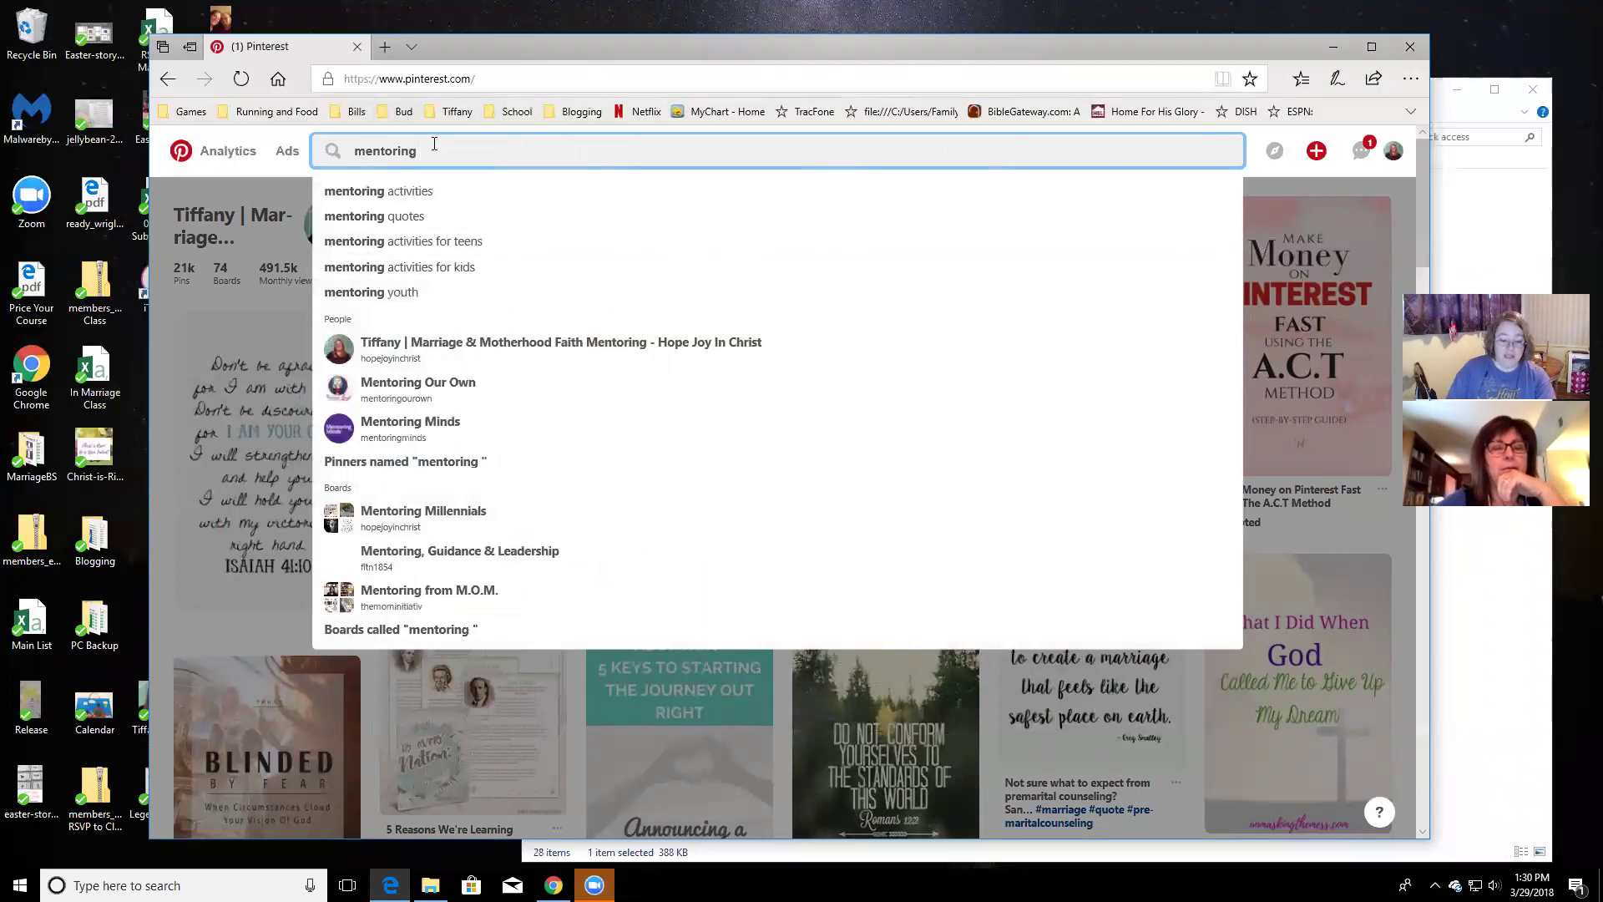
pyautogui.click(527, 272)
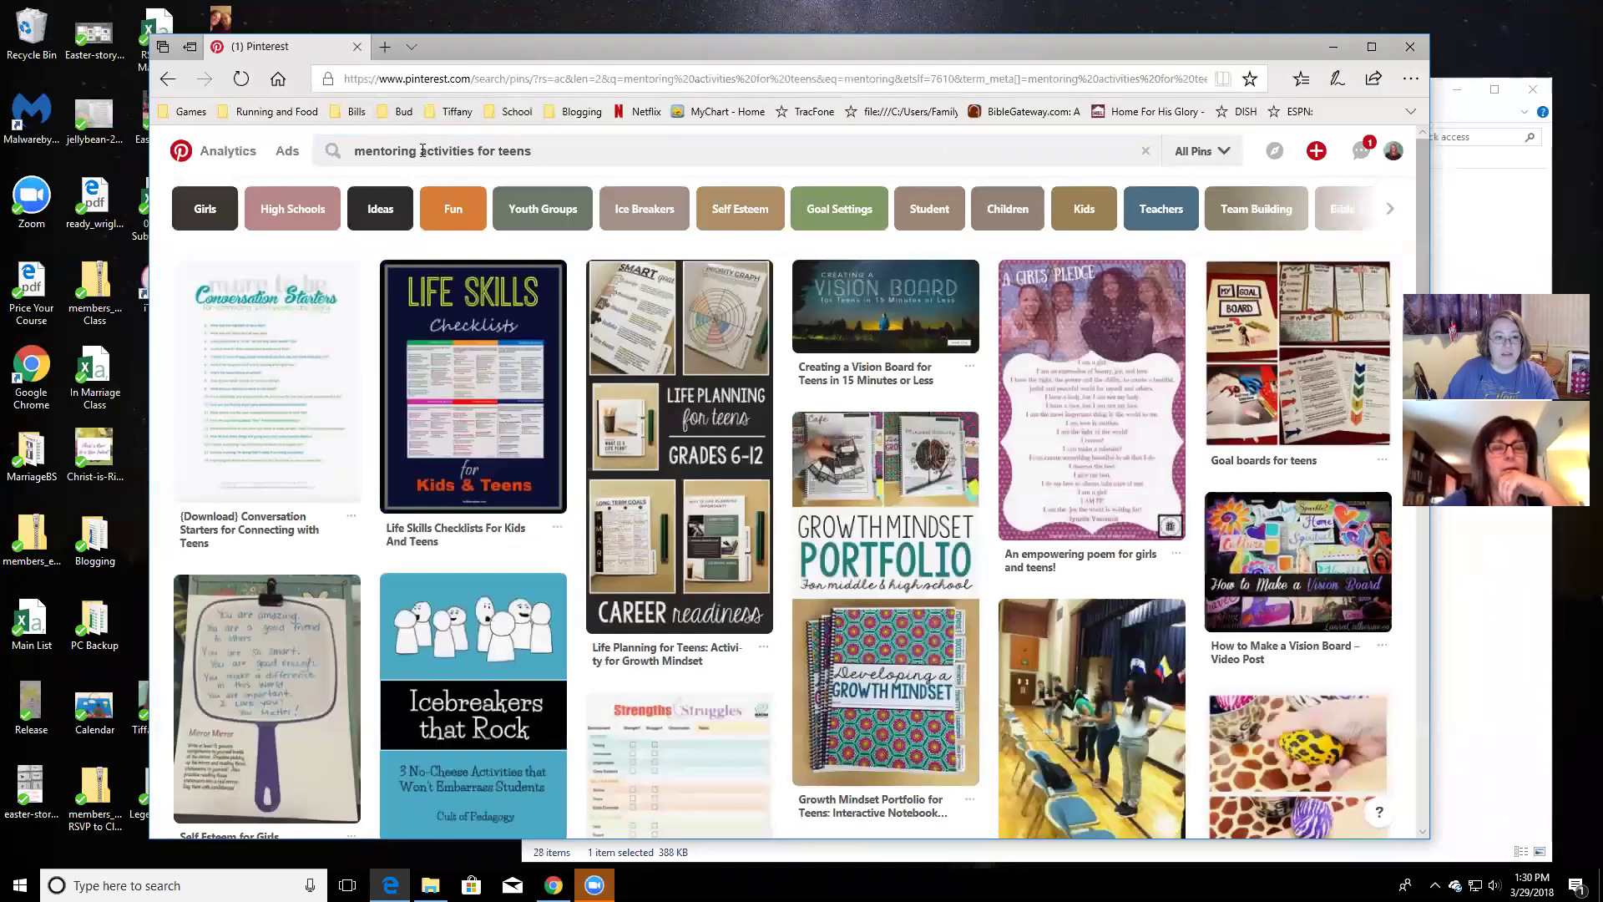
# Search Pinterest for "mentoring" alone and refine the results with the Christian keyword
pyautogui.click(793, 152)
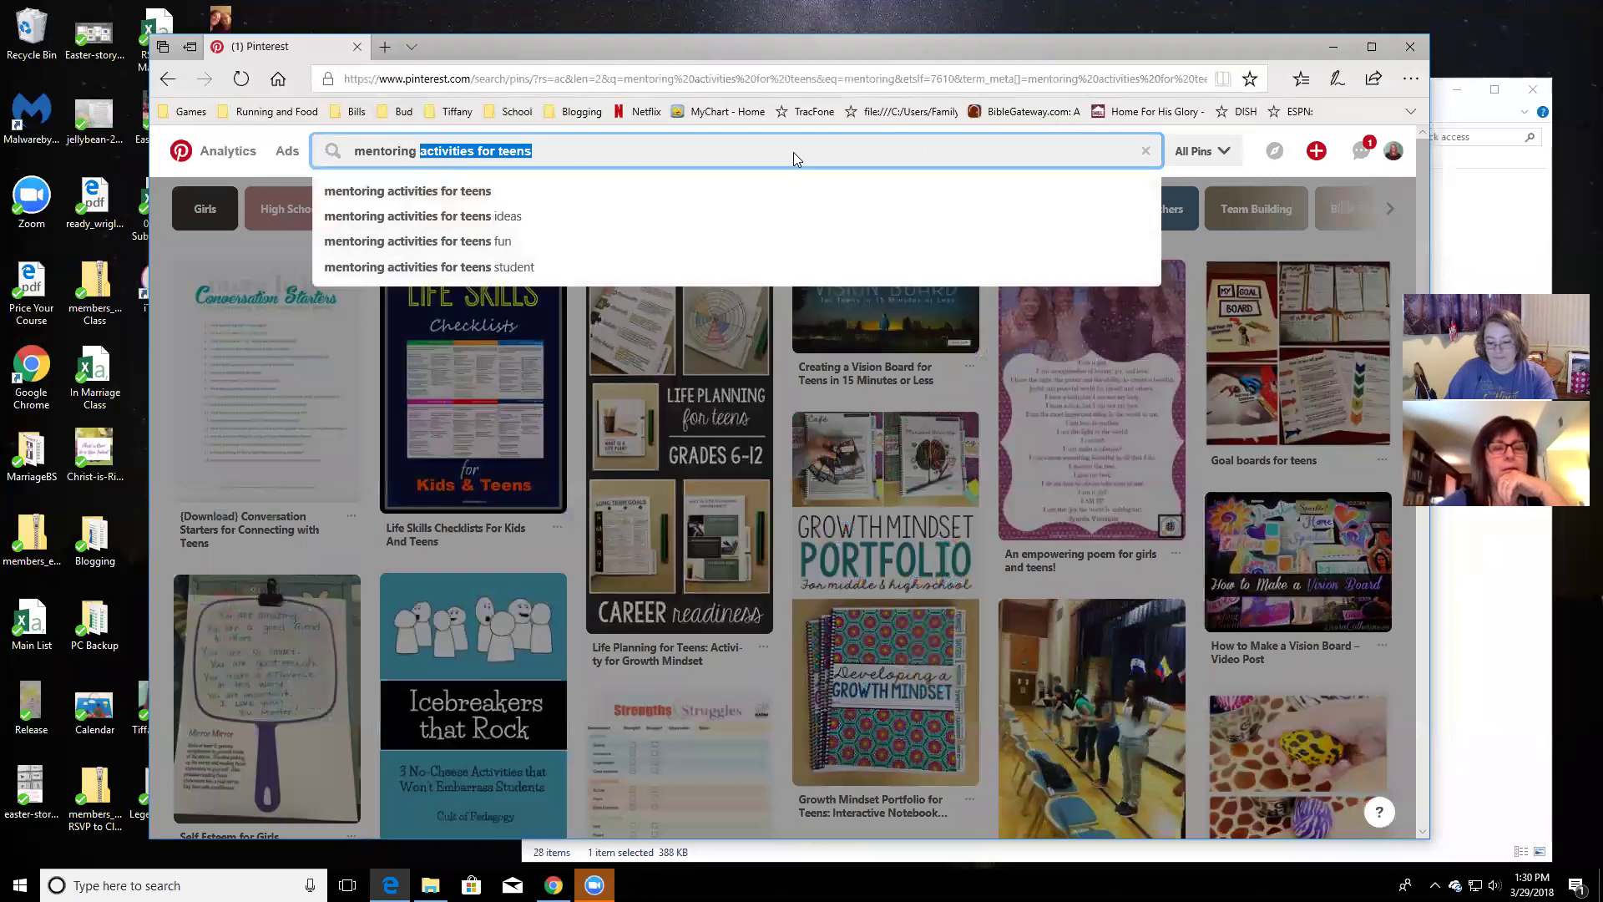
pyautogui.press('BackSpace')
pyautogui.press('BackSpace')
pyautogui.press('Return')
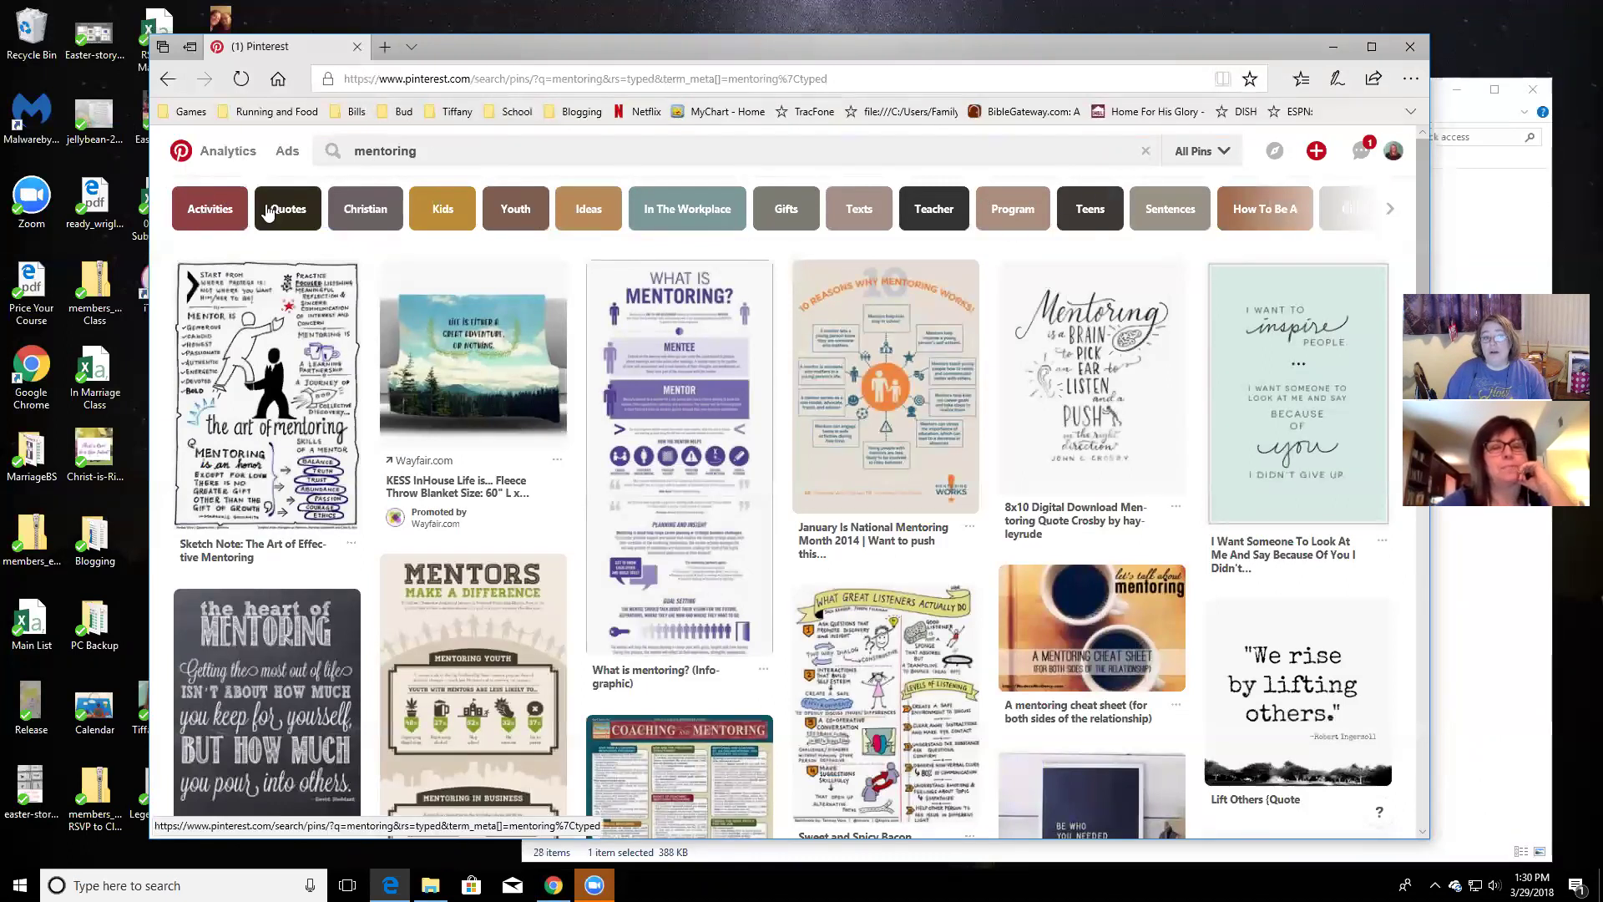
pyautogui.click(373, 221)
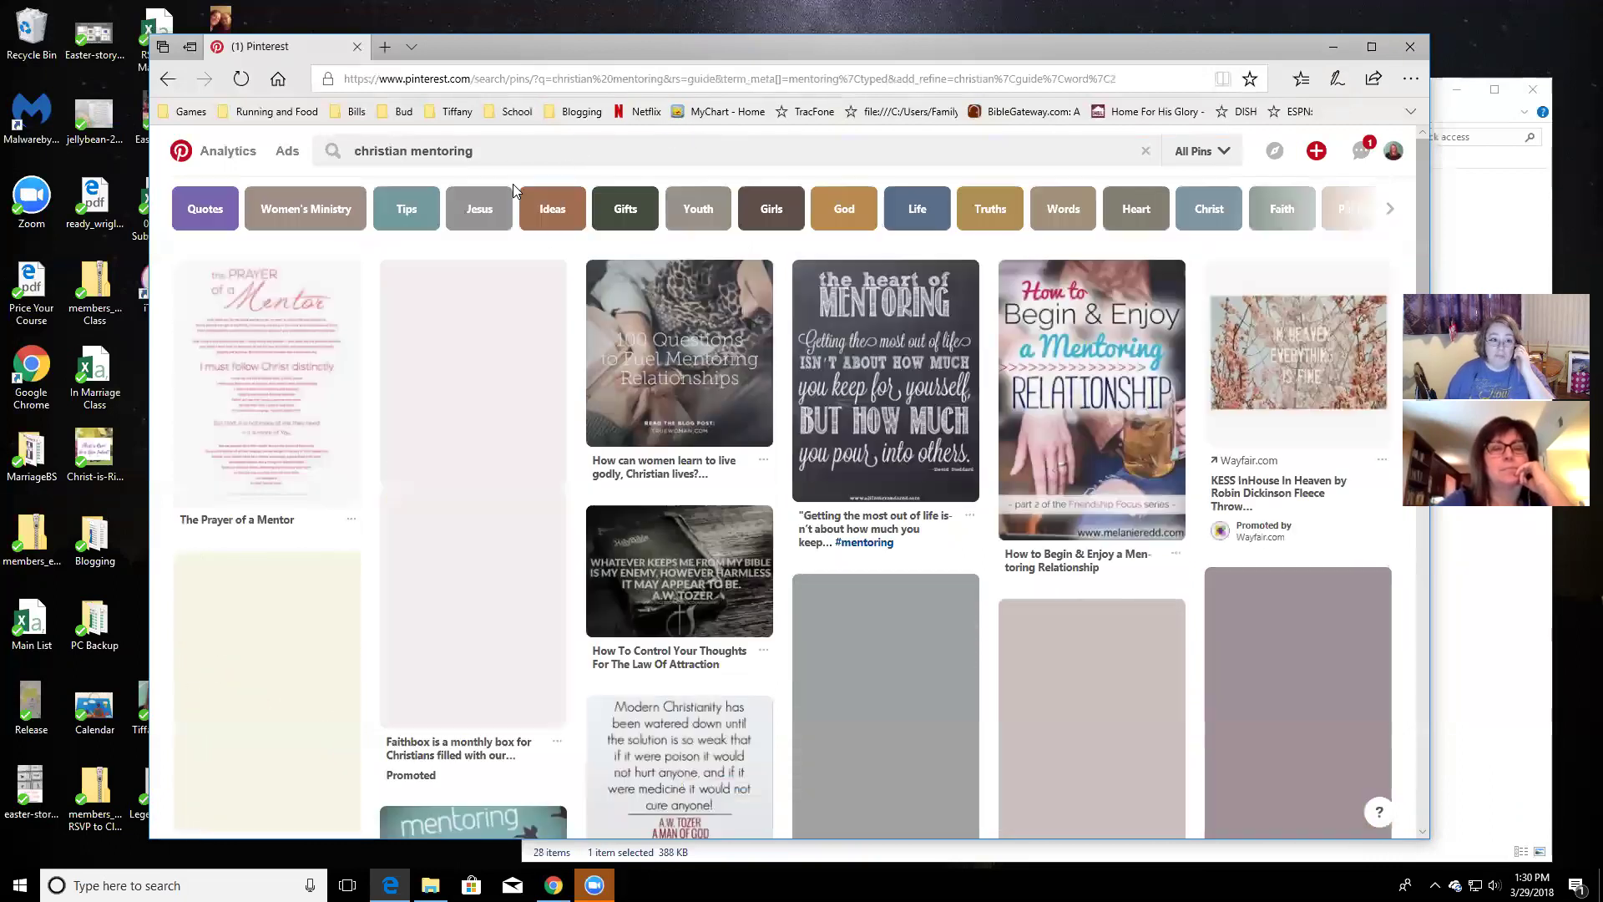
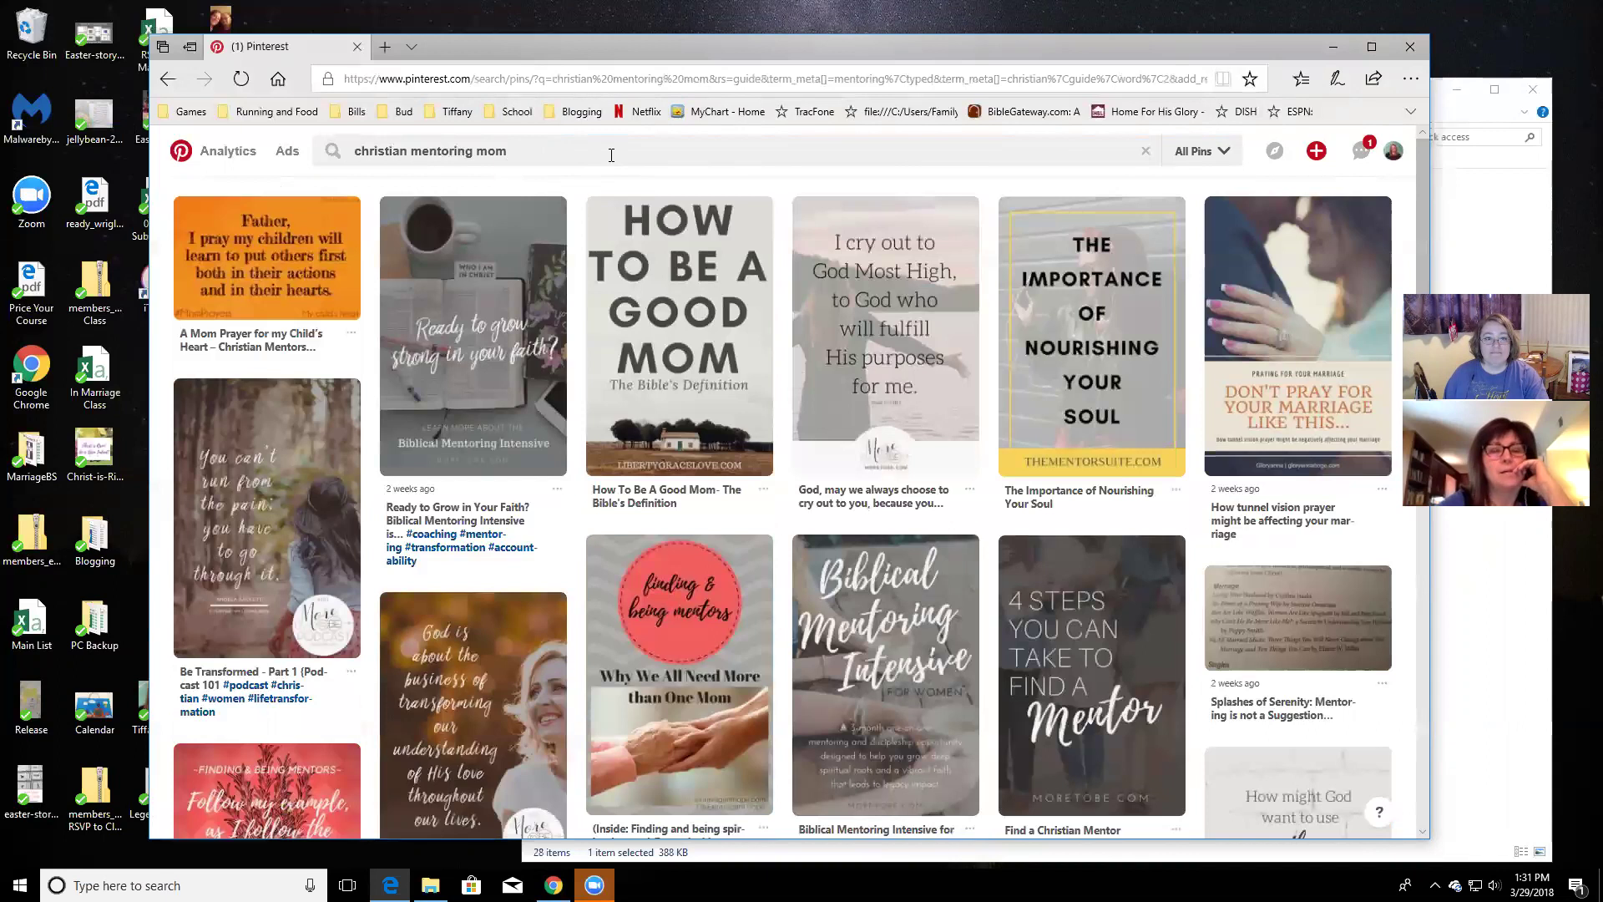
# Return to the "christian mentoring" results, refine them with the Faith keyword, and go back to the plain "mentoring" results
pyautogui.moveTo(1386, 204)
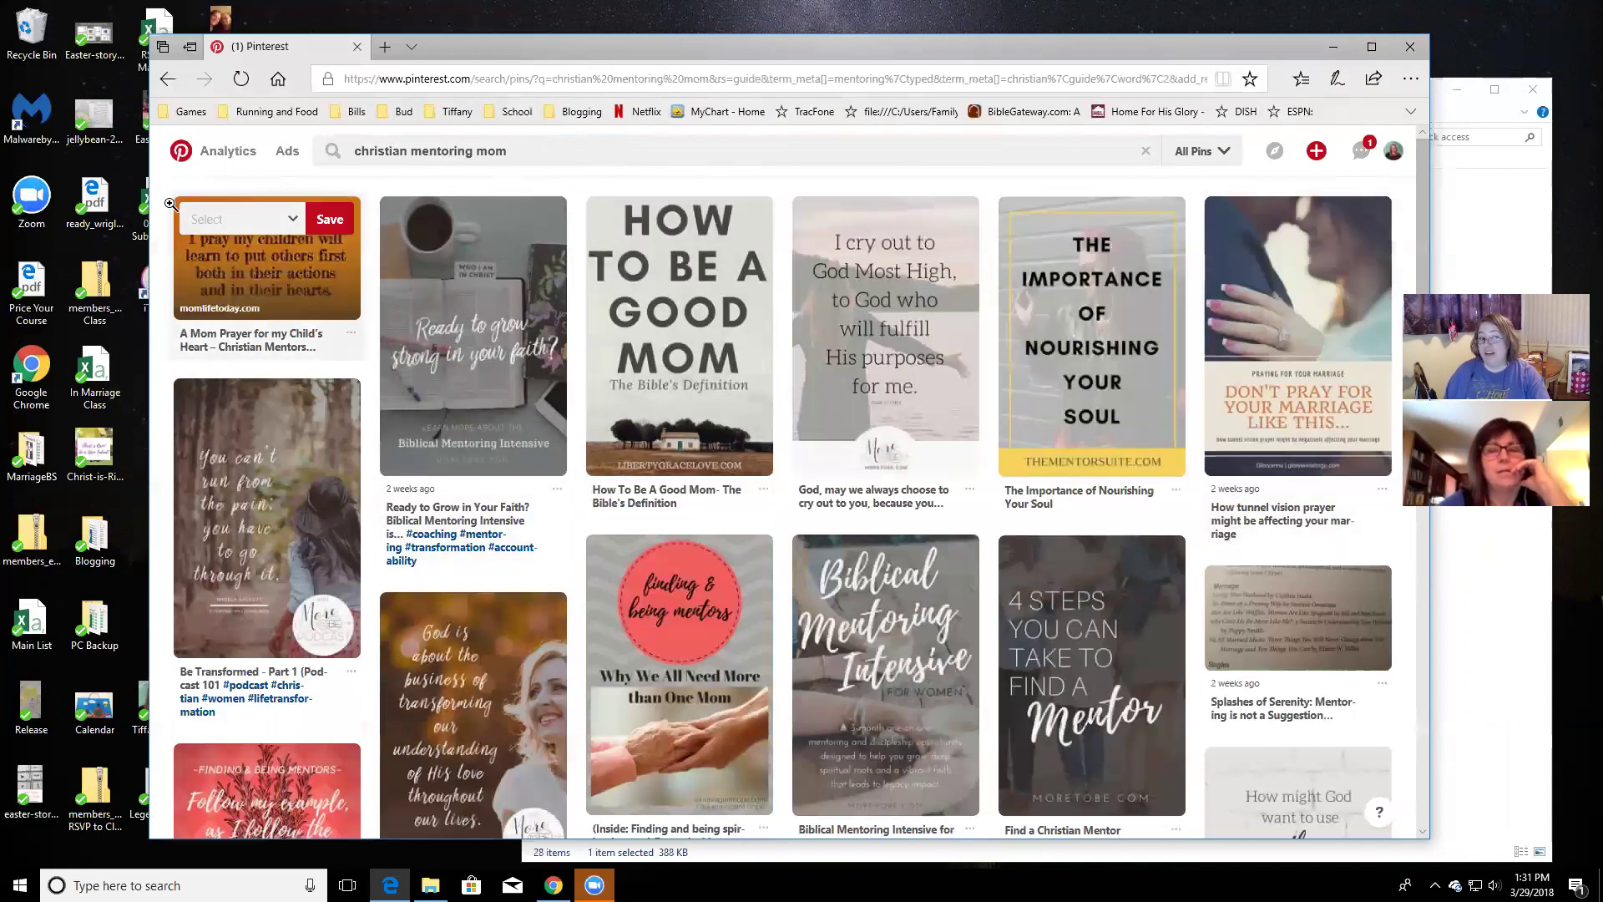
pyautogui.click(168, 79)
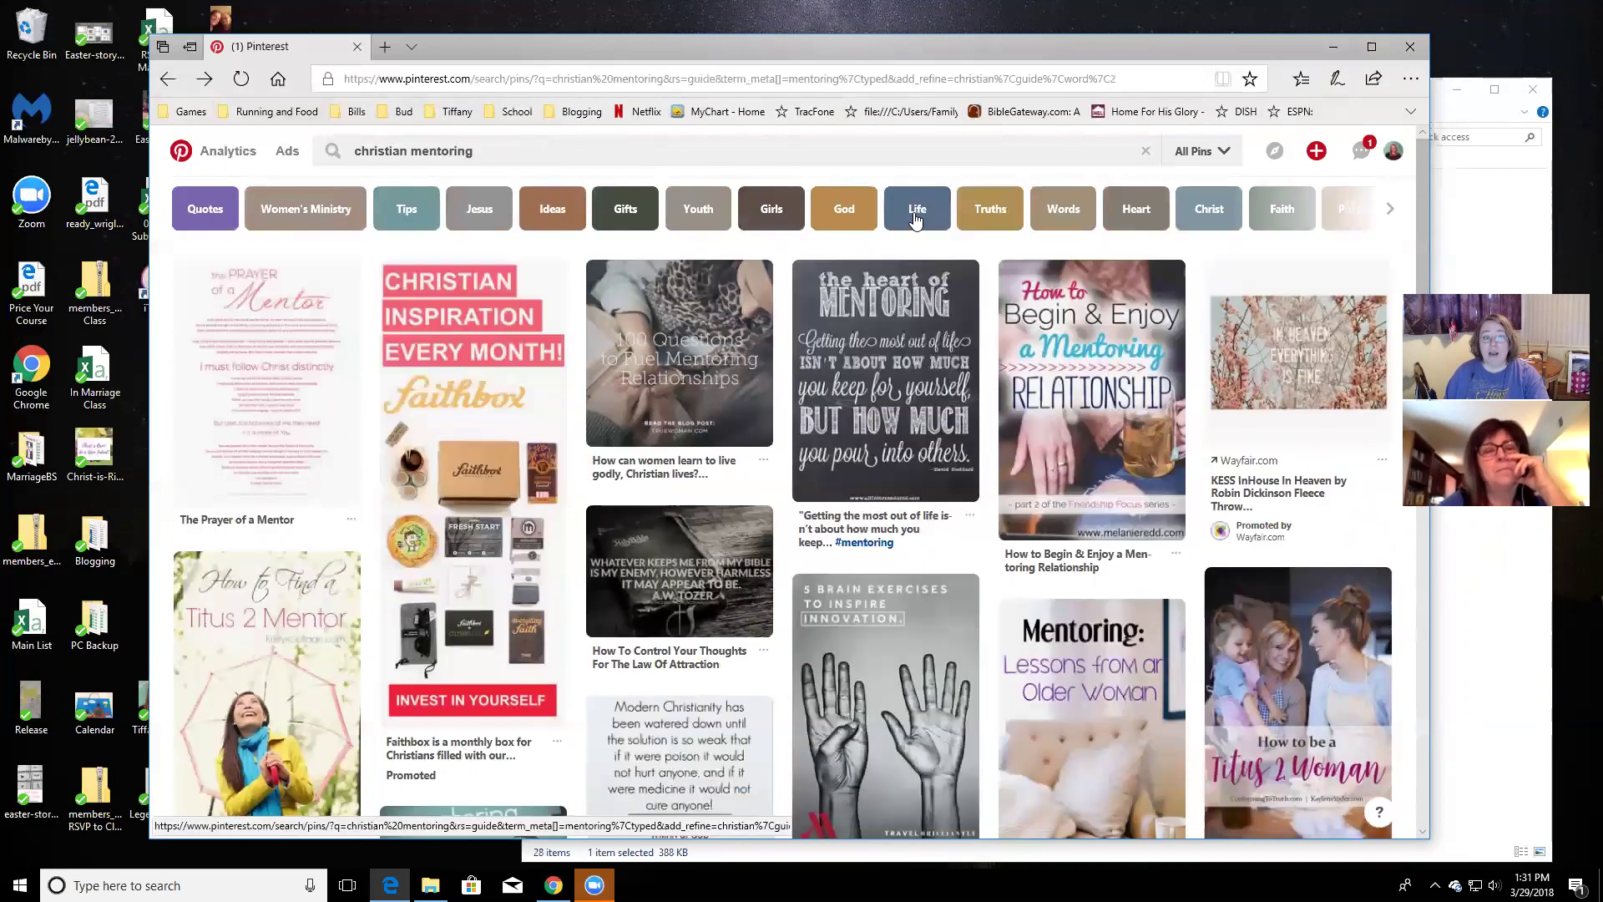
pyautogui.click(1392, 214)
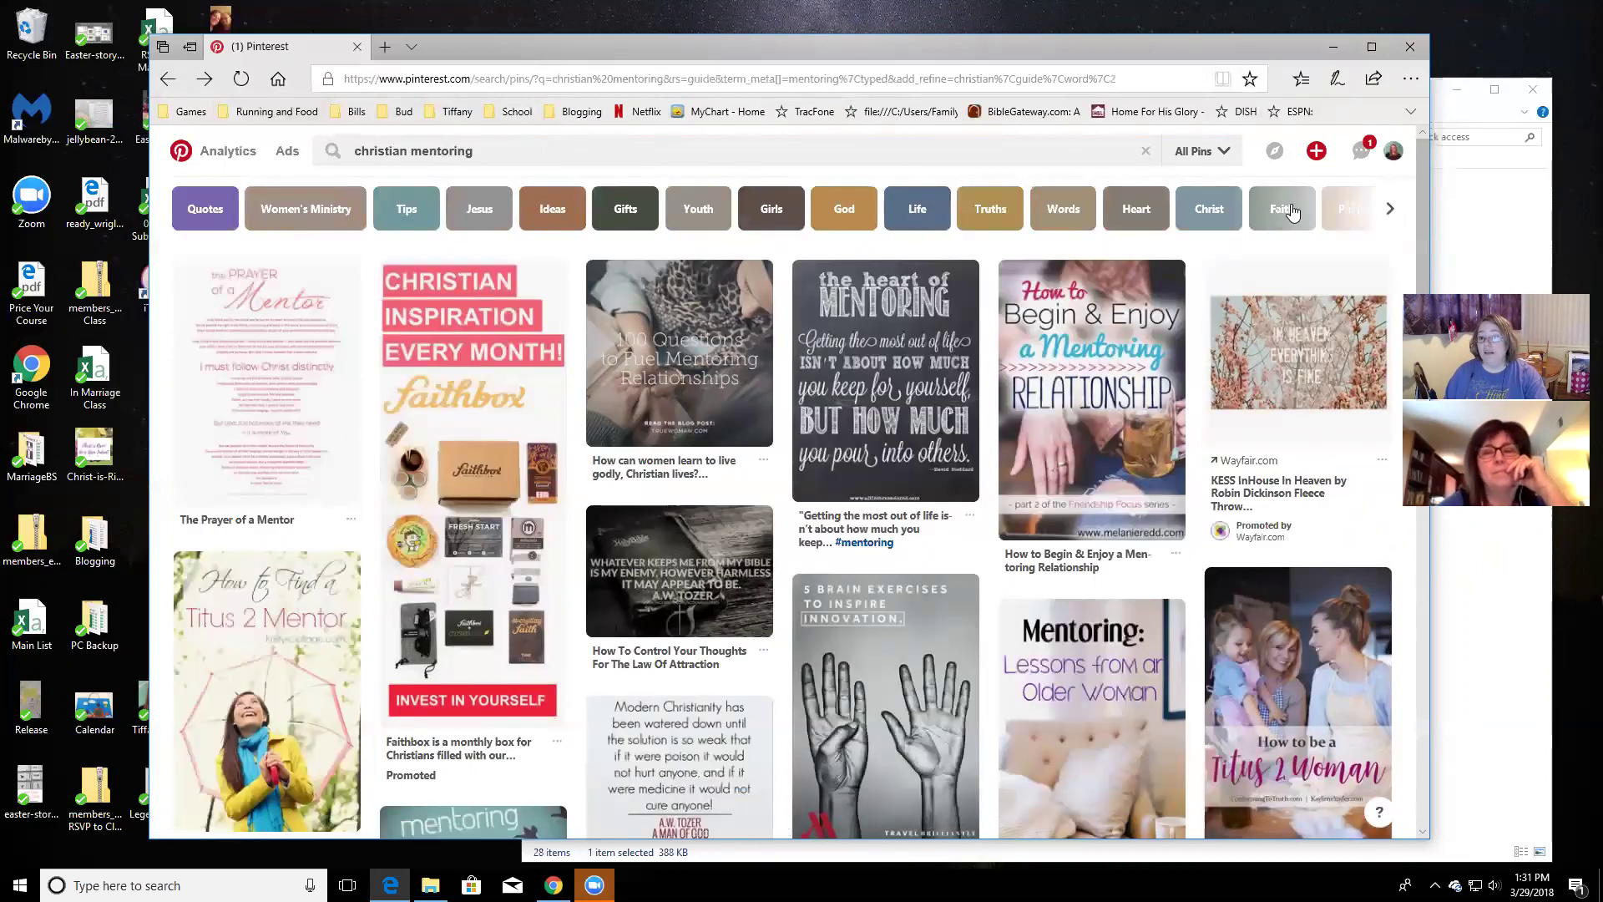
pyautogui.click(876, 215)
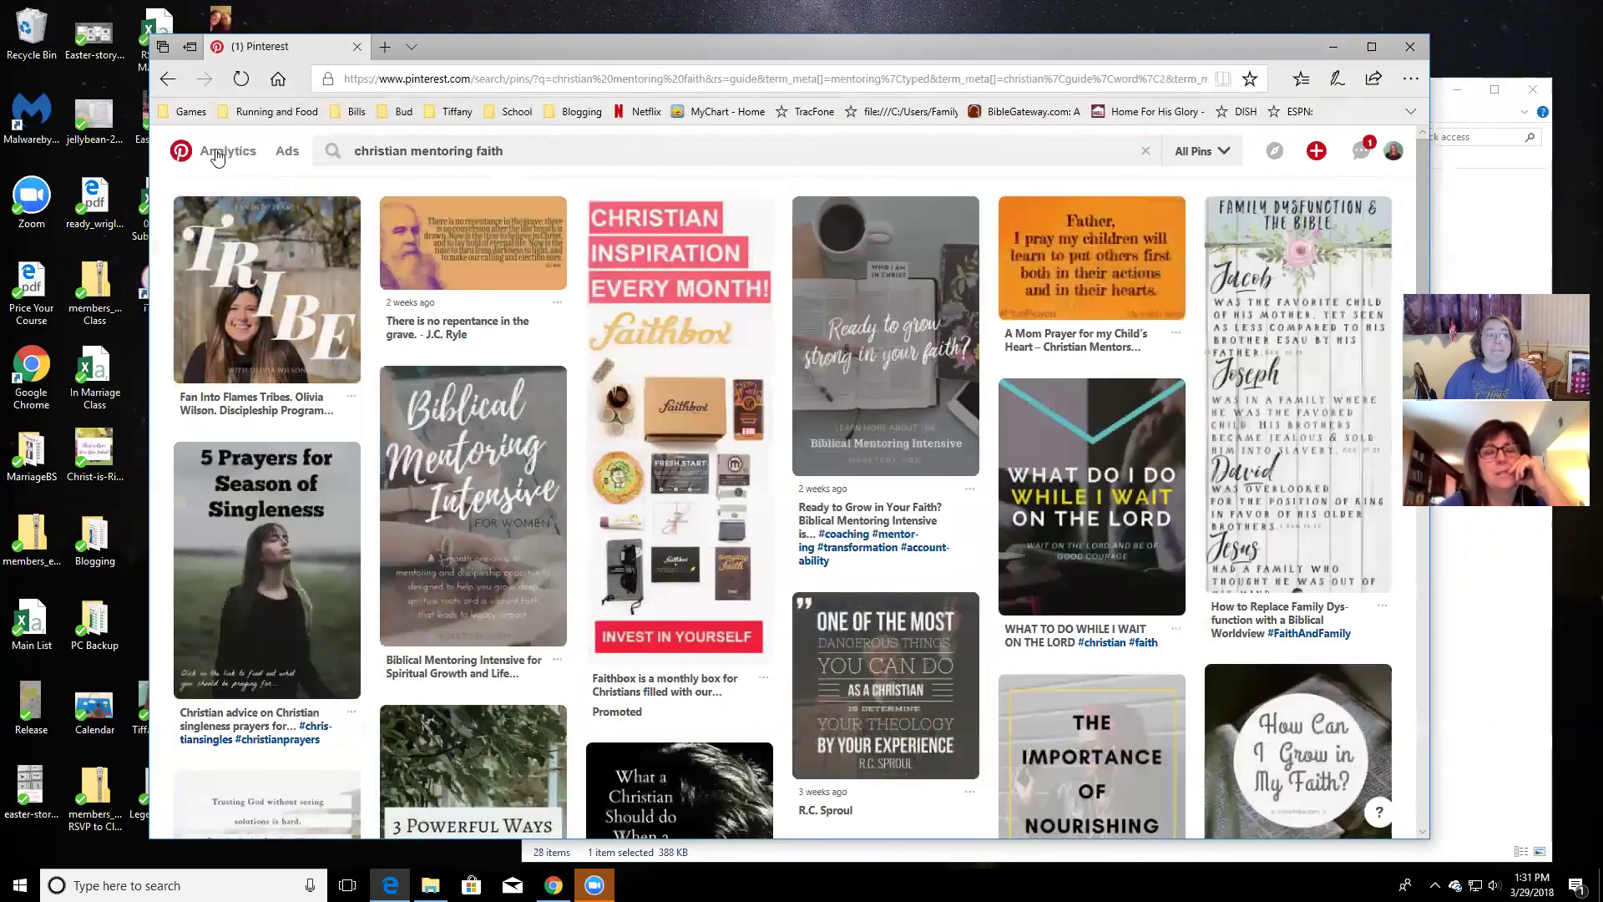
pyautogui.click(171, 77)
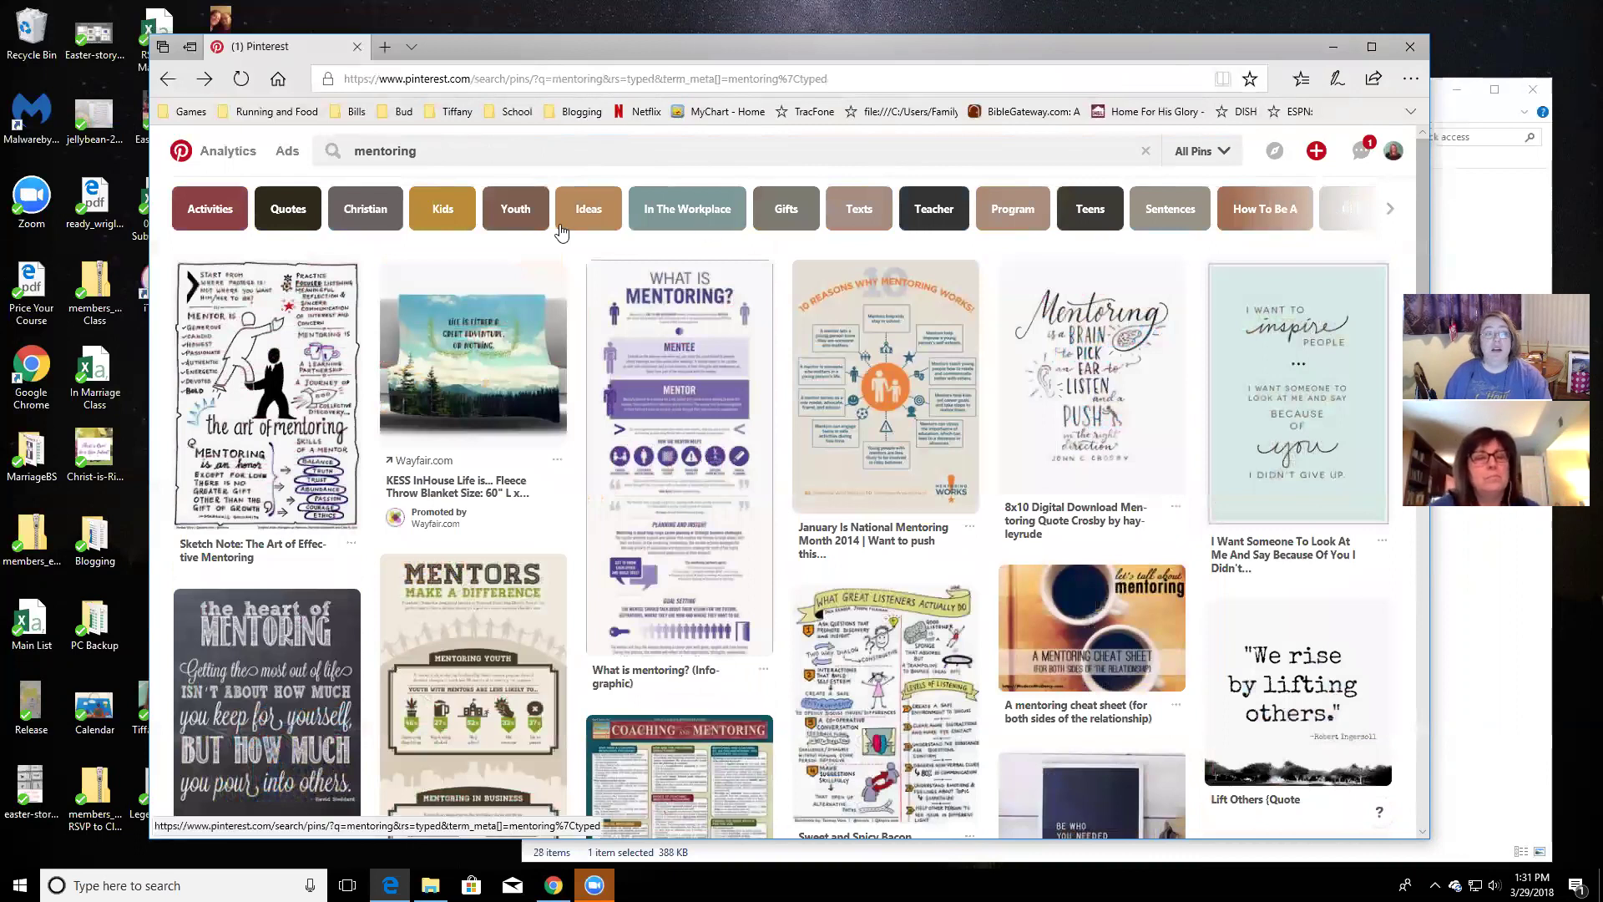
# Refine the "mentoring" results with the Christian and Tips keywords and look through the pins
pyautogui.click(374, 208)
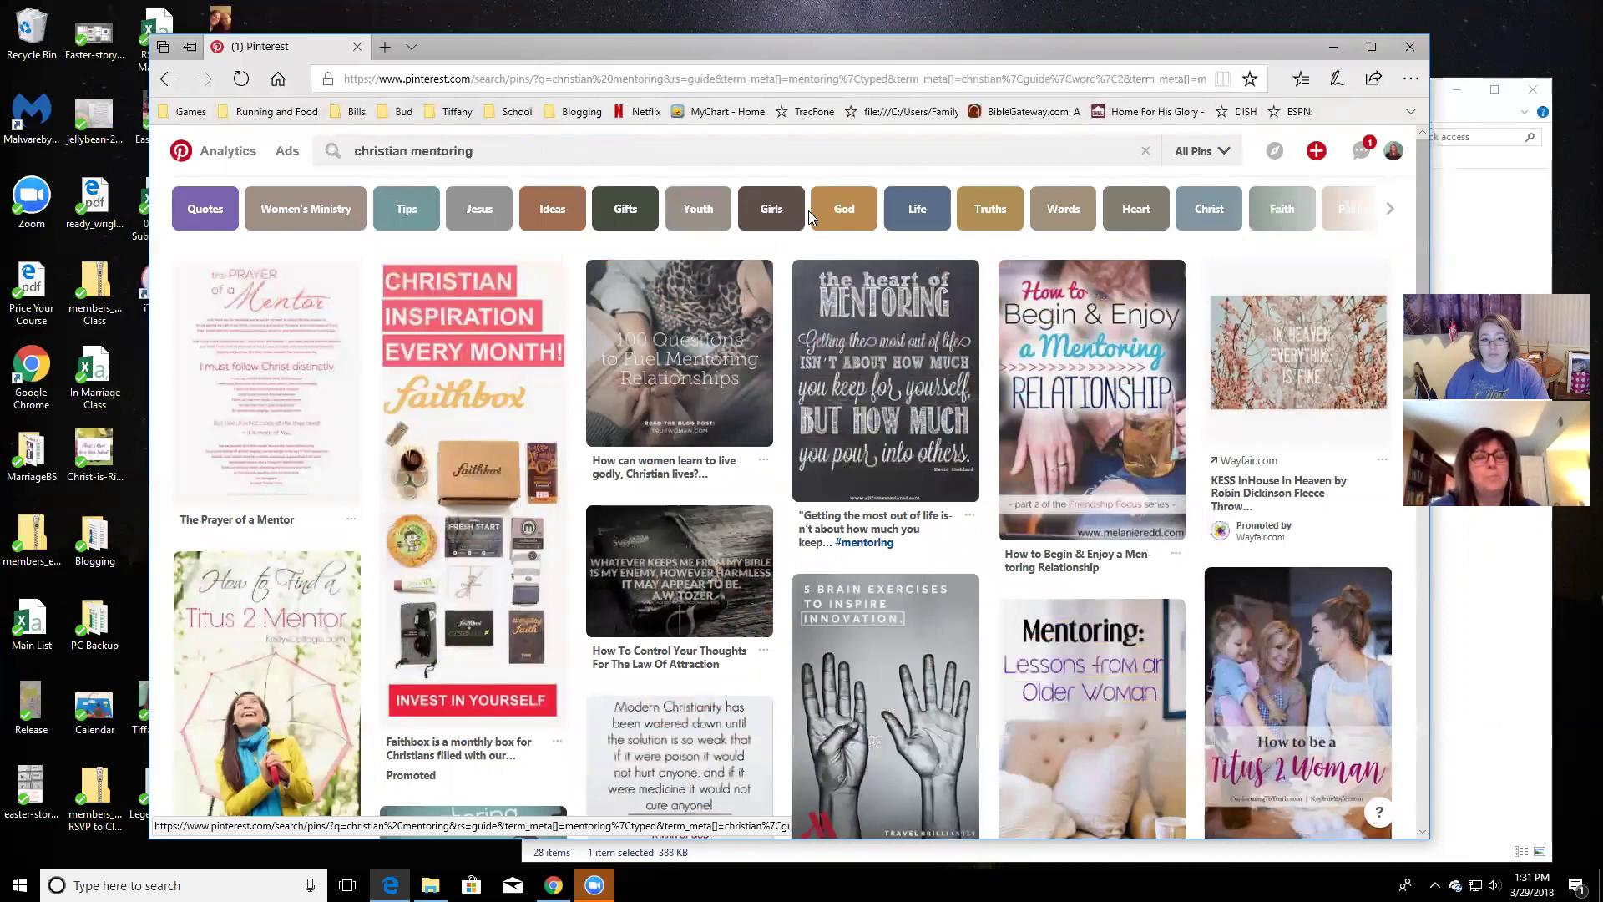
pyautogui.click(406, 209)
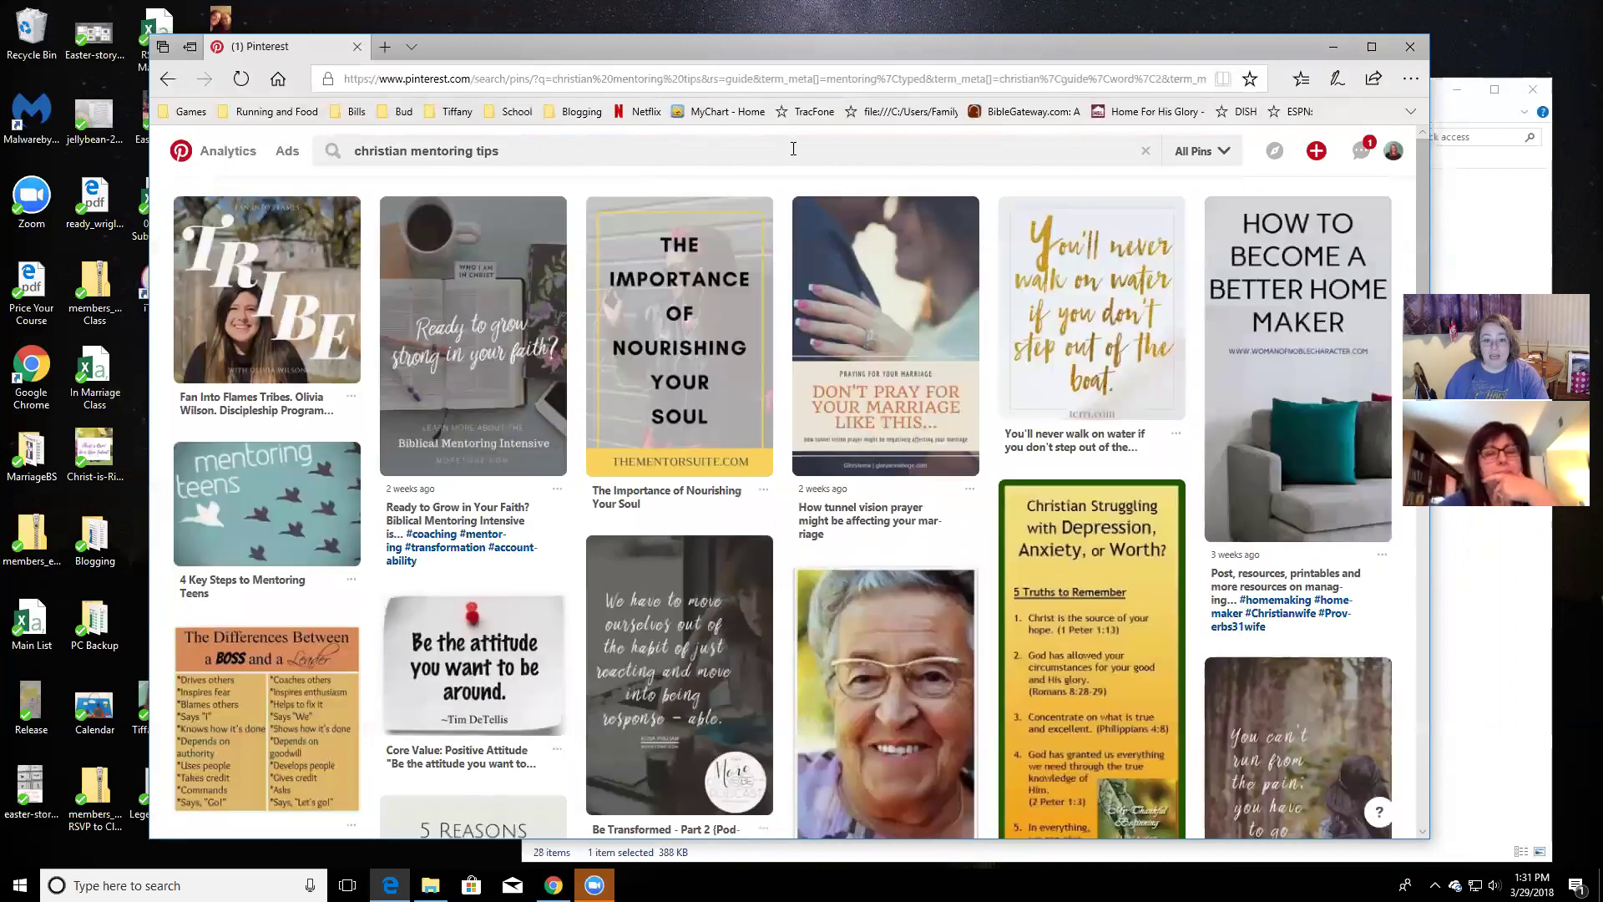
pyautogui.scroll(-10, 776, 515)
pyautogui.scroll(-15, 776, 515)
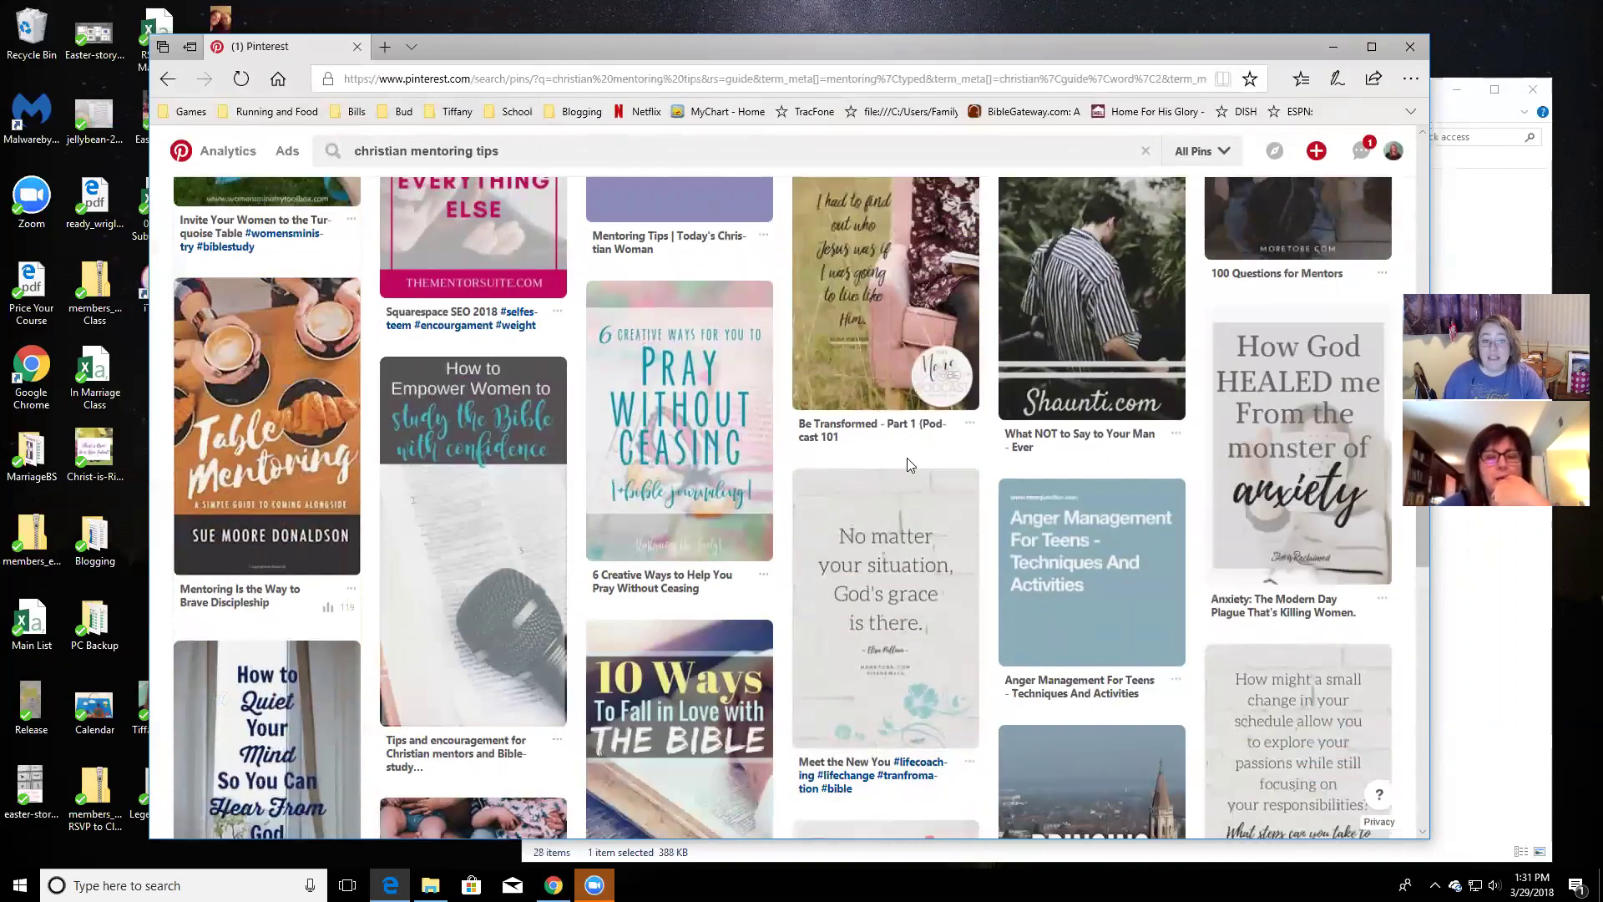
pyautogui.scroll(-5, 1048, 467)
pyautogui.scroll(-14, 1047, 468)
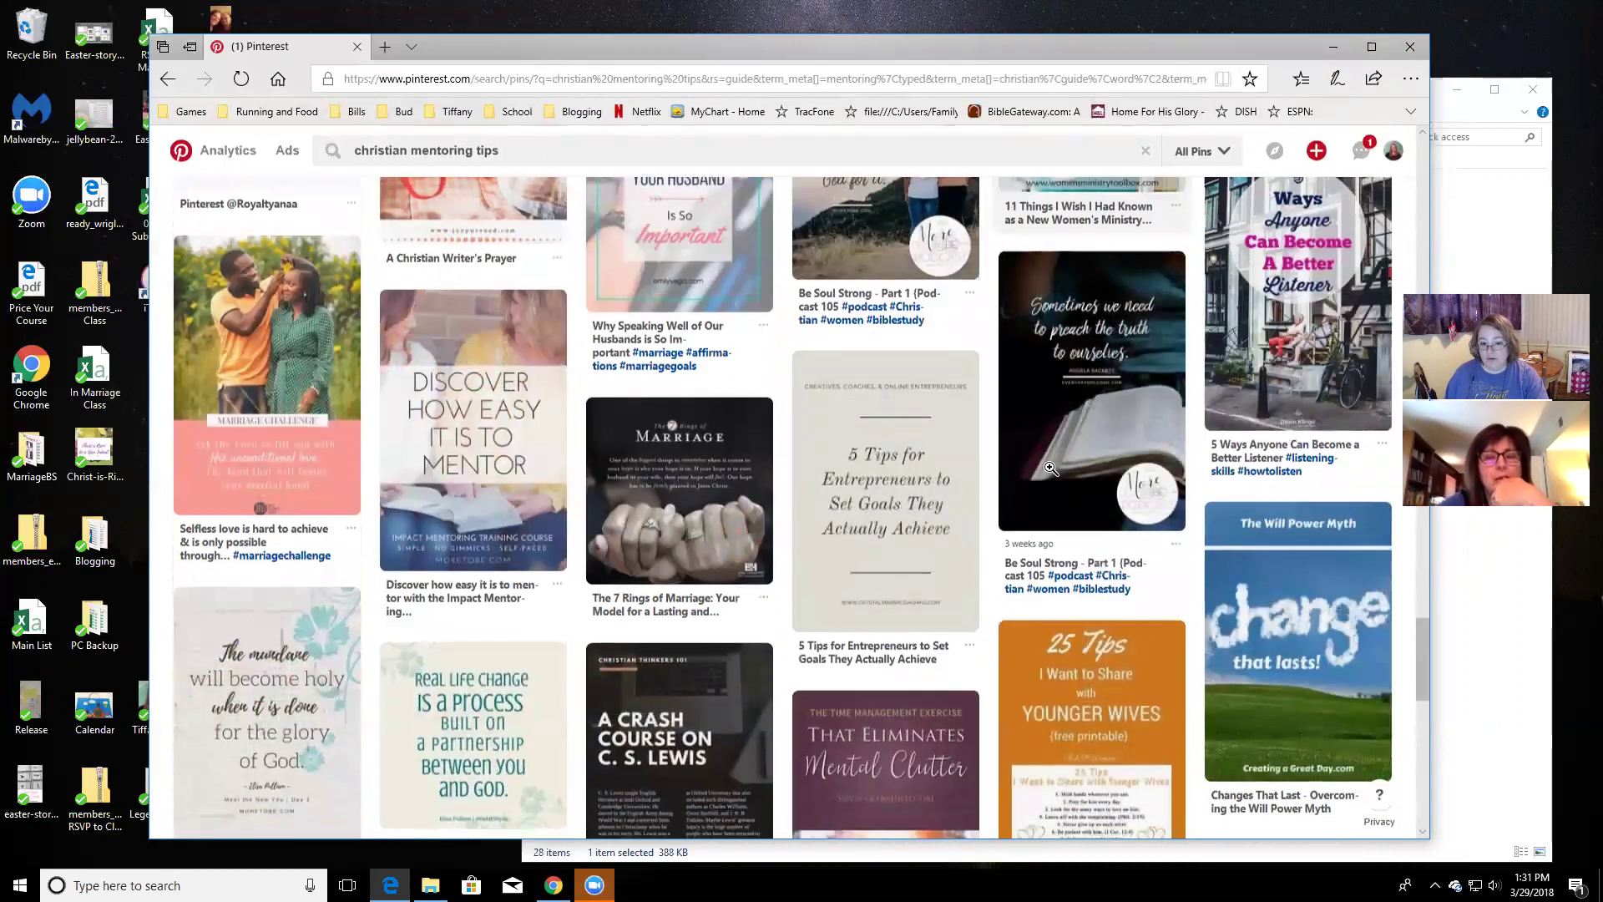
pyautogui.scroll(-15, 1046, 473)
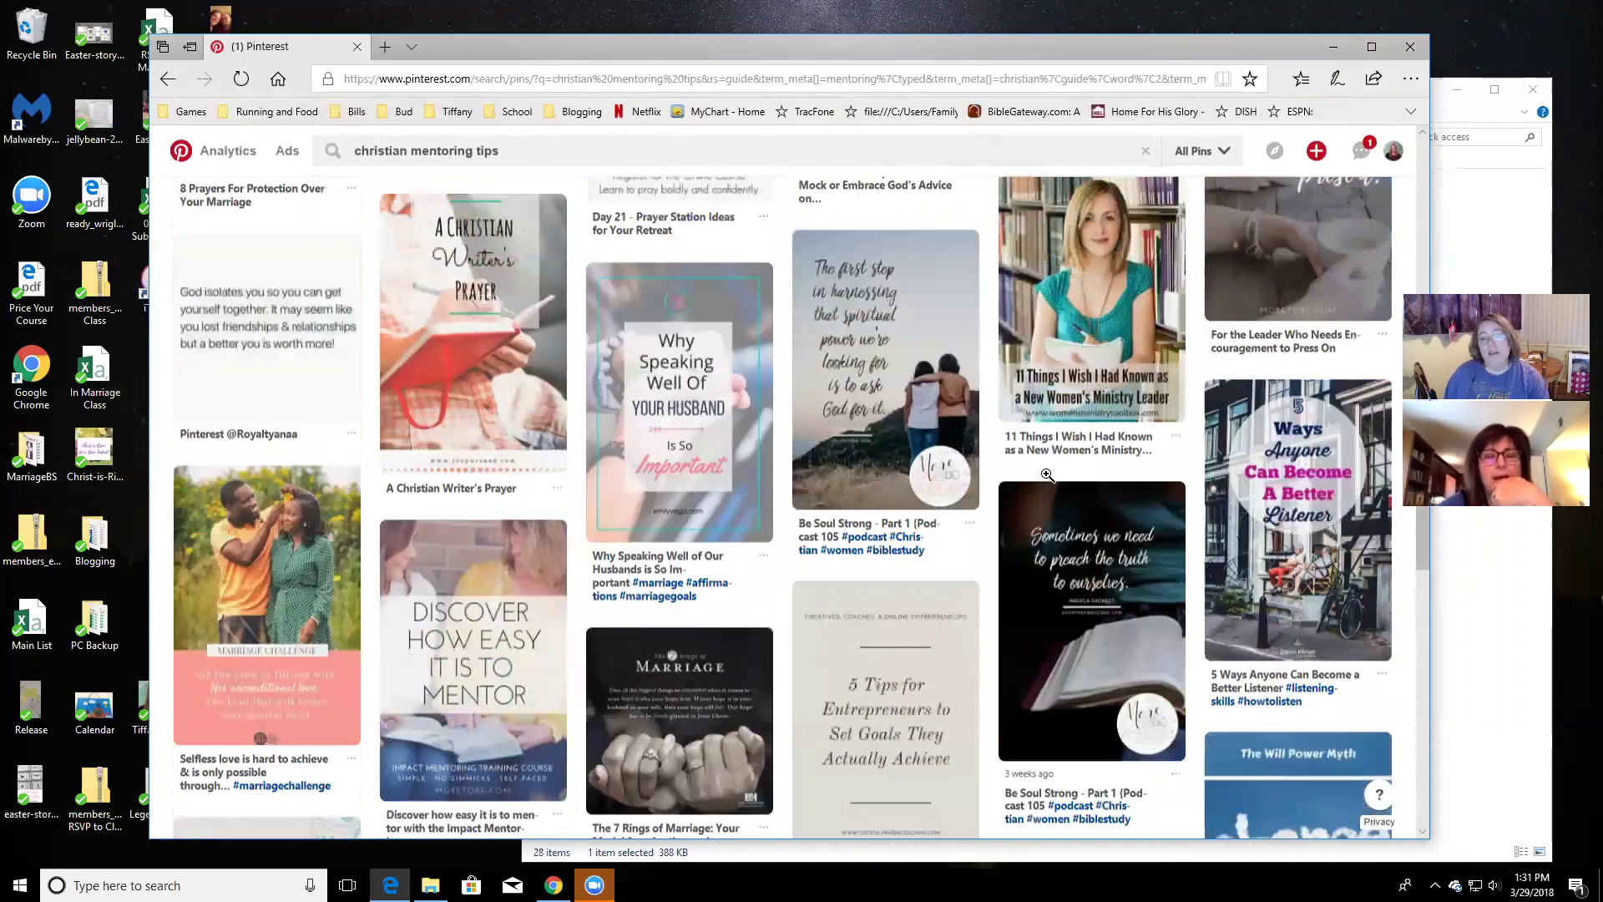
pyautogui.scroll(5, 698, 140)
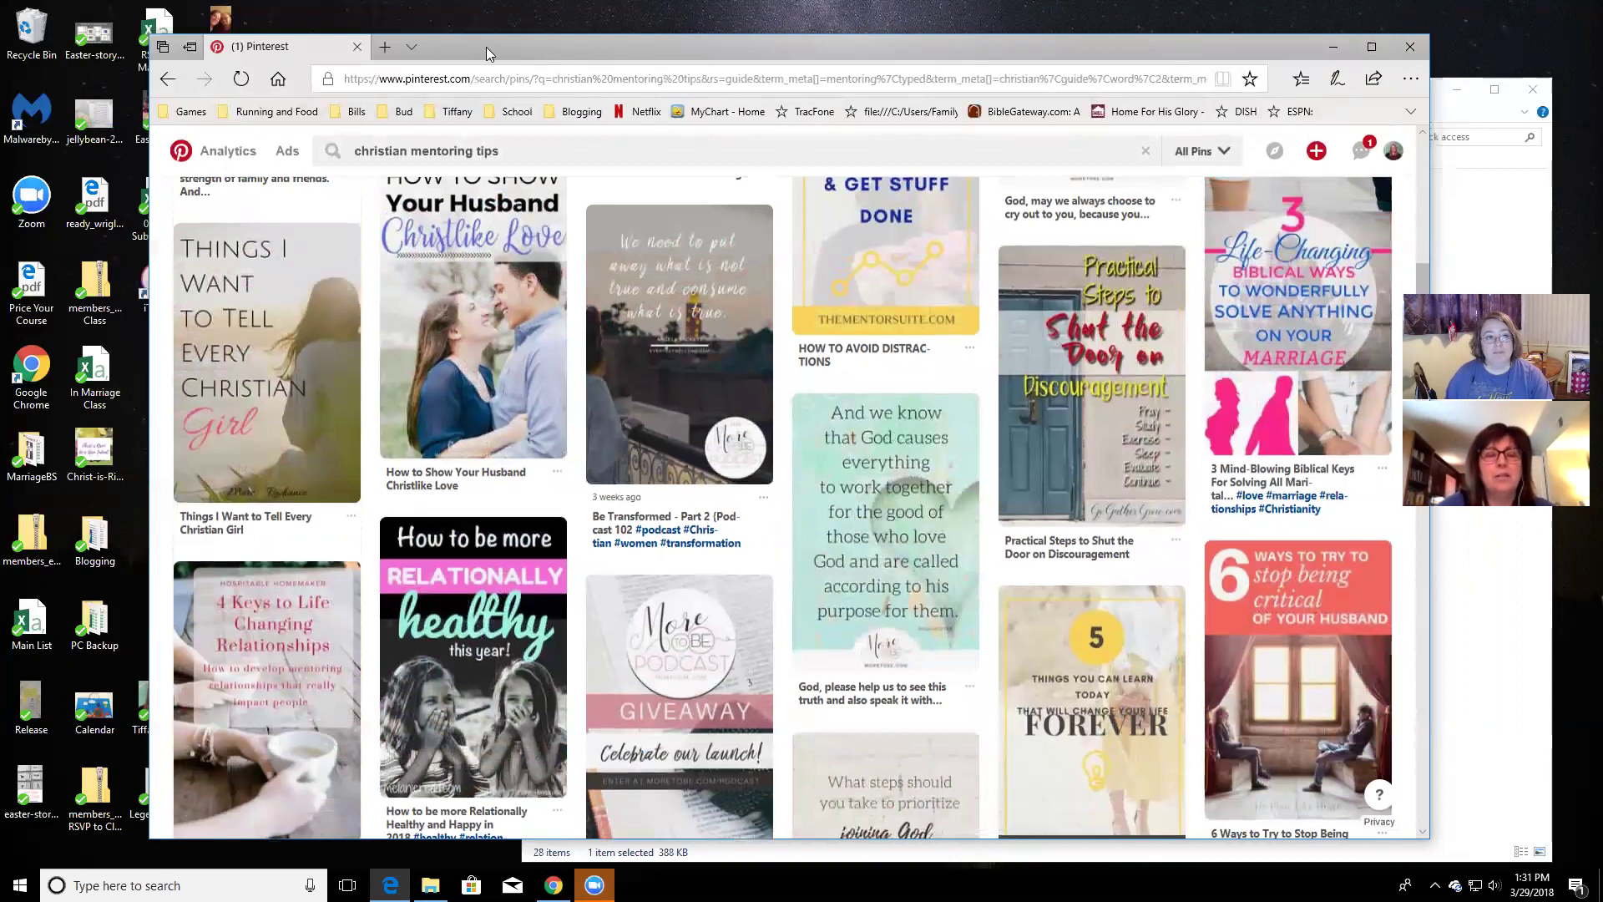
pyautogui.scroll(20, 928, 240)
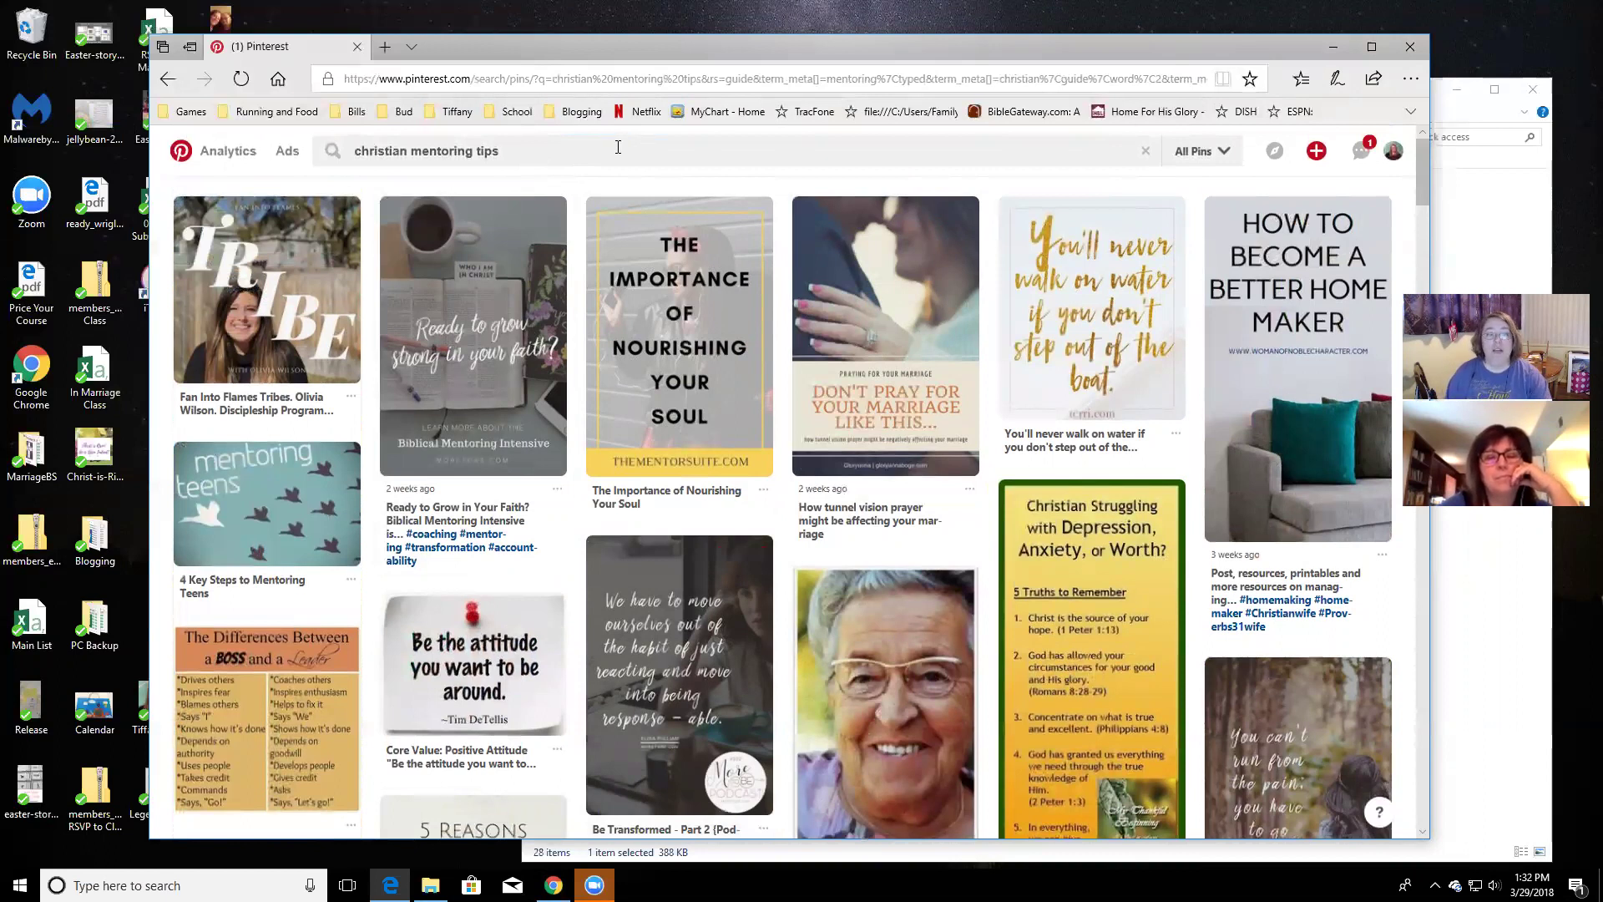
# Extend the query and search for "christian mentoring tips for moms"
pyautogui.click(618, 147)
pyautogui.write('for moms')
pyautogui.press('Return')
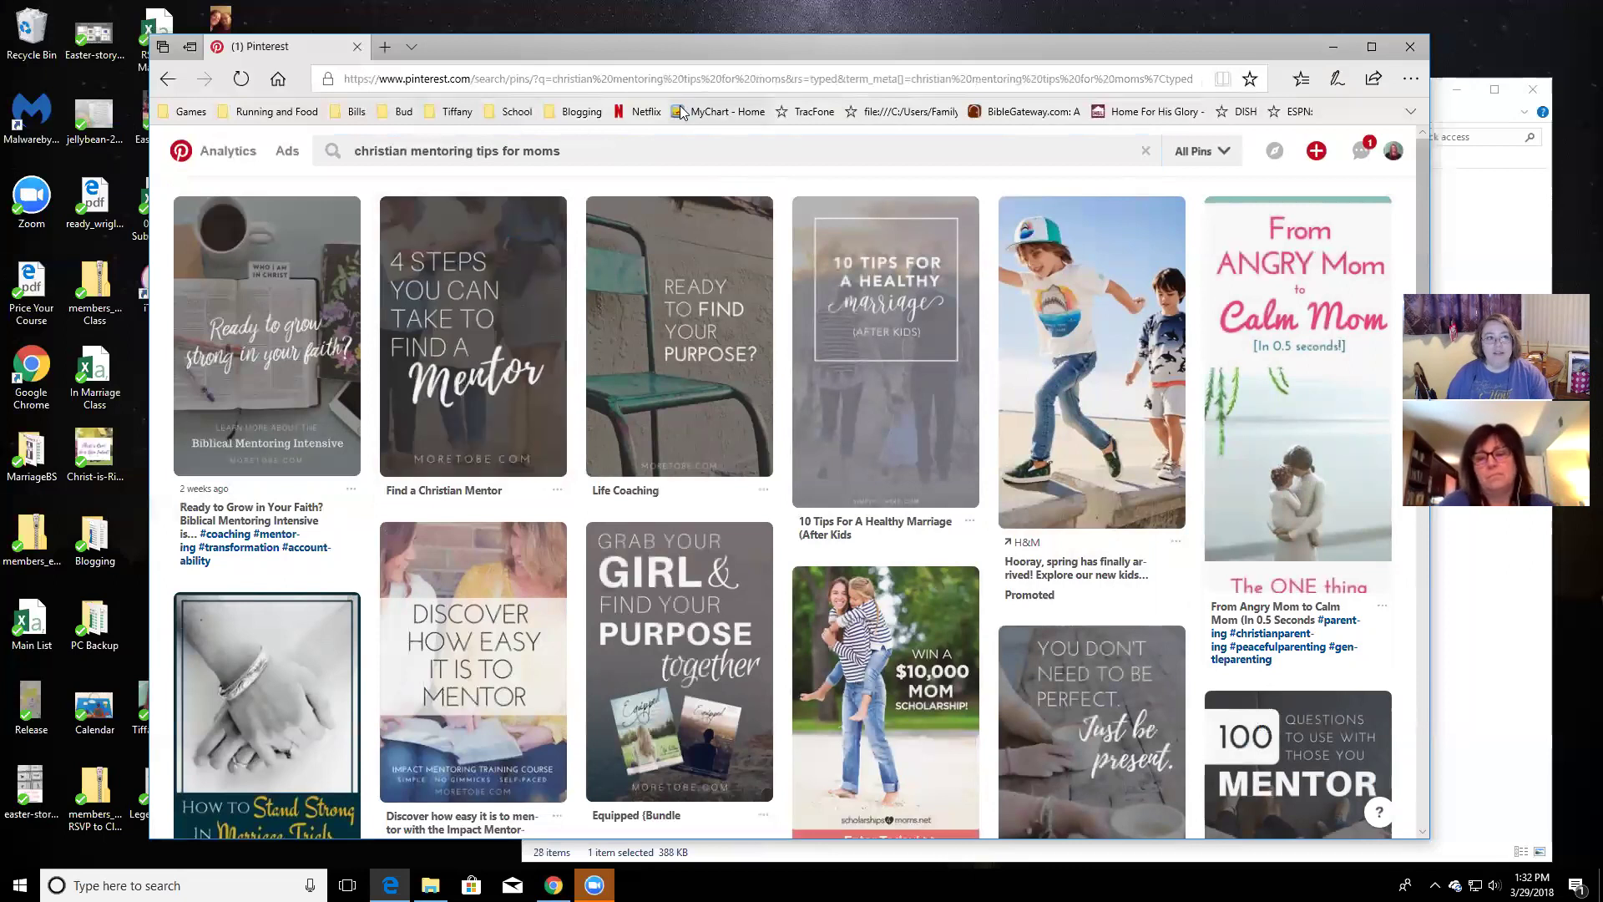
# Switch to the WordPress dashboard in Chrome and open the page for uploading new media
pyautogui.moveTo(592, 53); pyautogui.dragTo(509, 243)
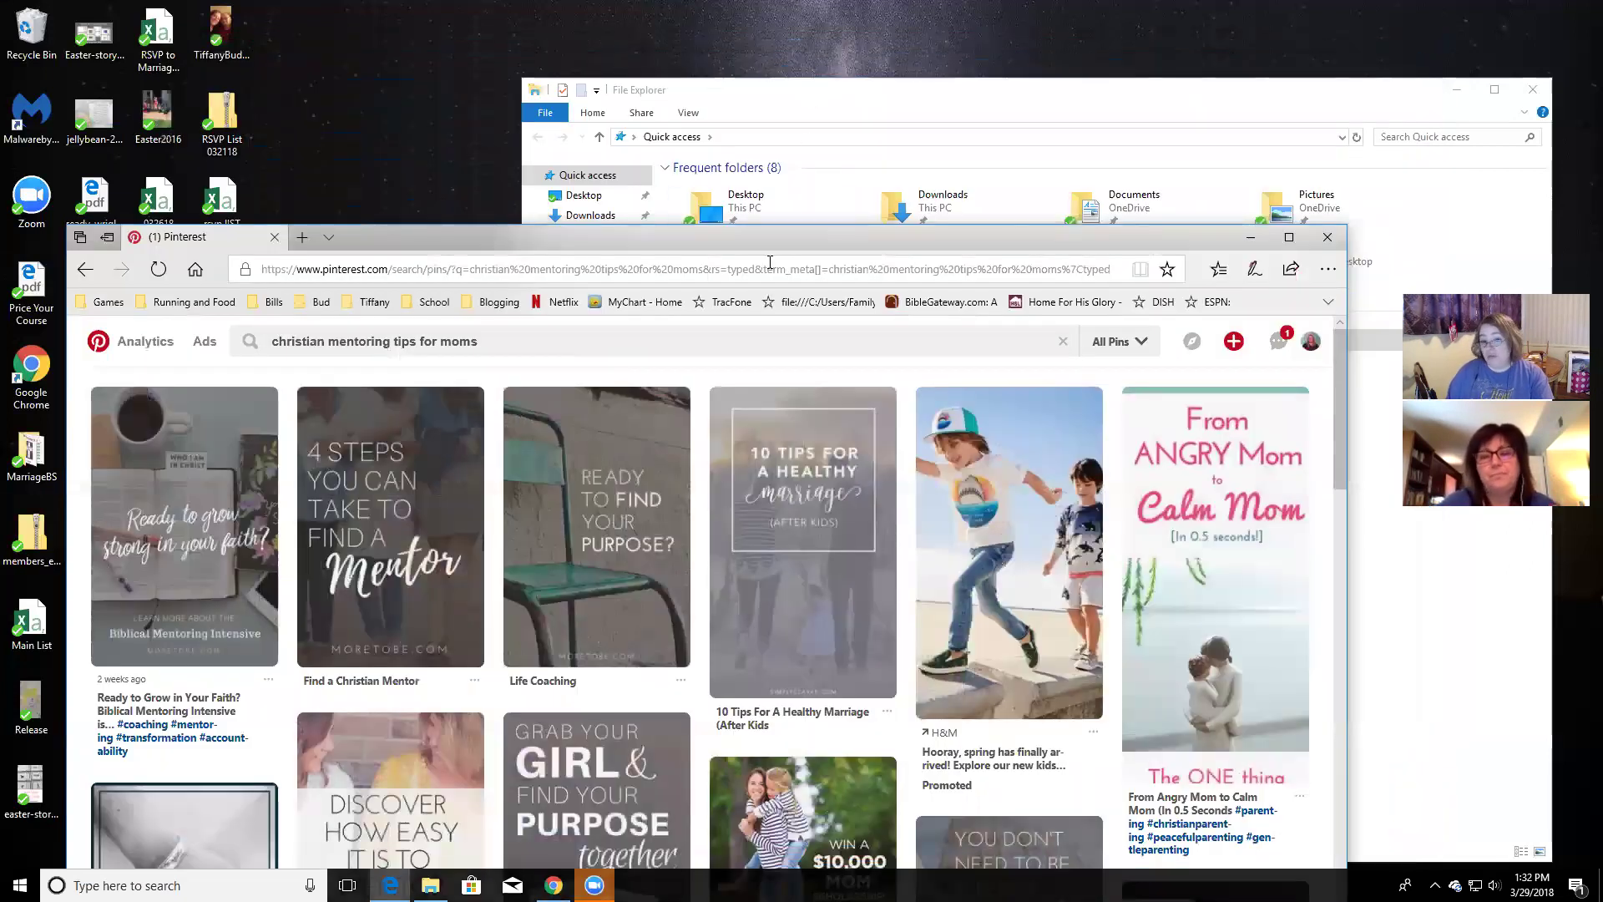
pyautogui.click(554, 885)
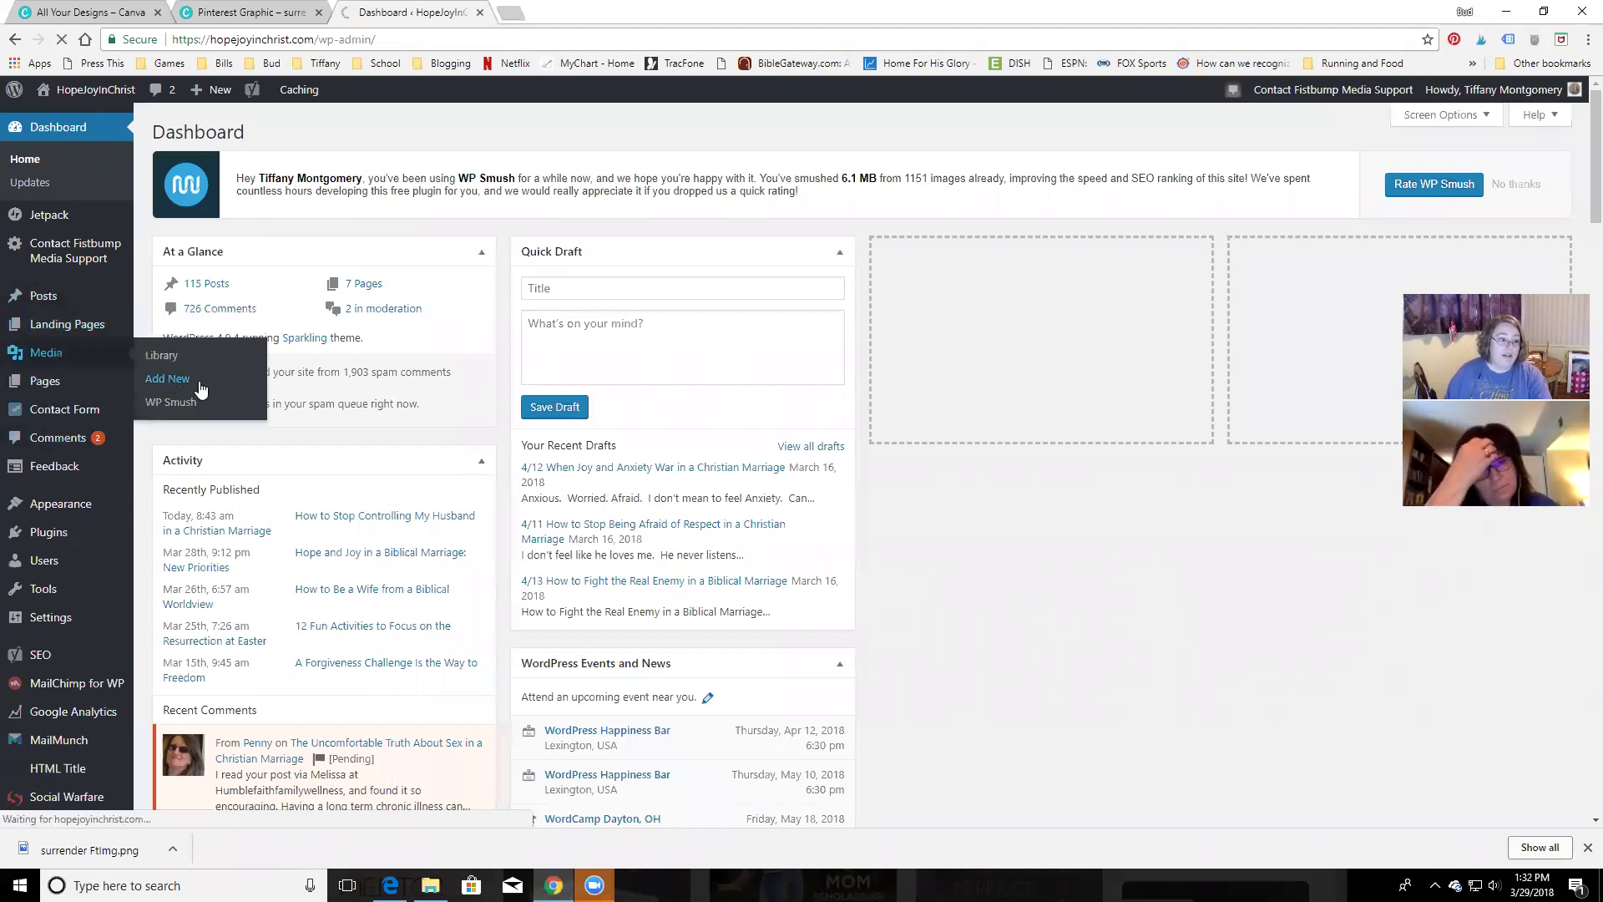
pyautogui.click(197, 380)
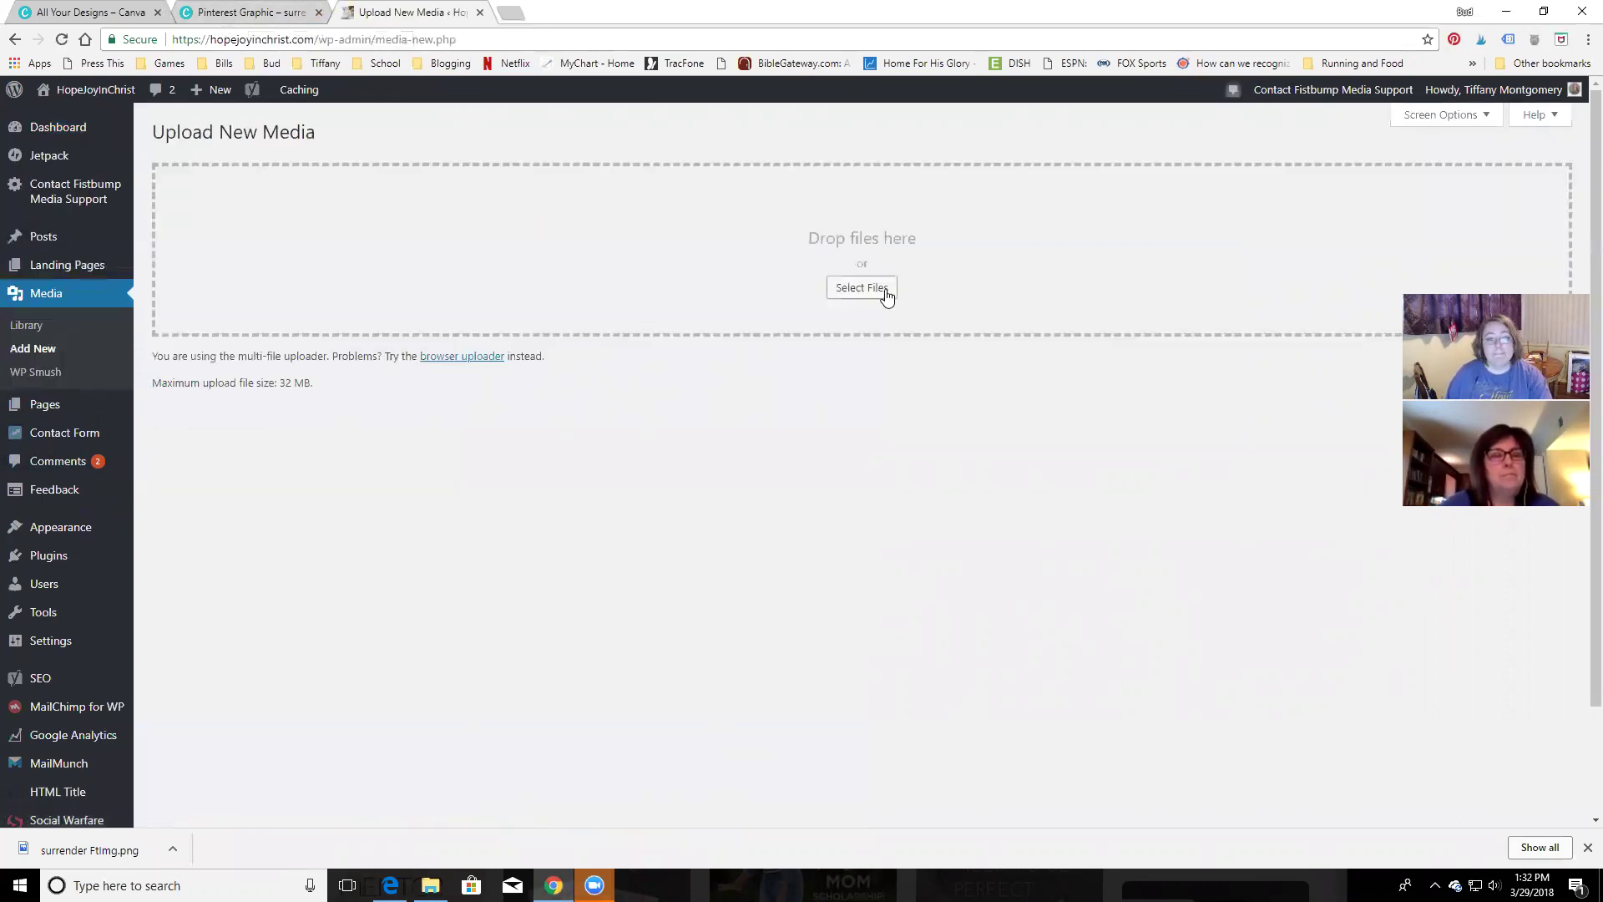
# Upload the "surrender FtImg" image from the Downloads folder to the WordPress media library
pyautogui.click(430, 885)
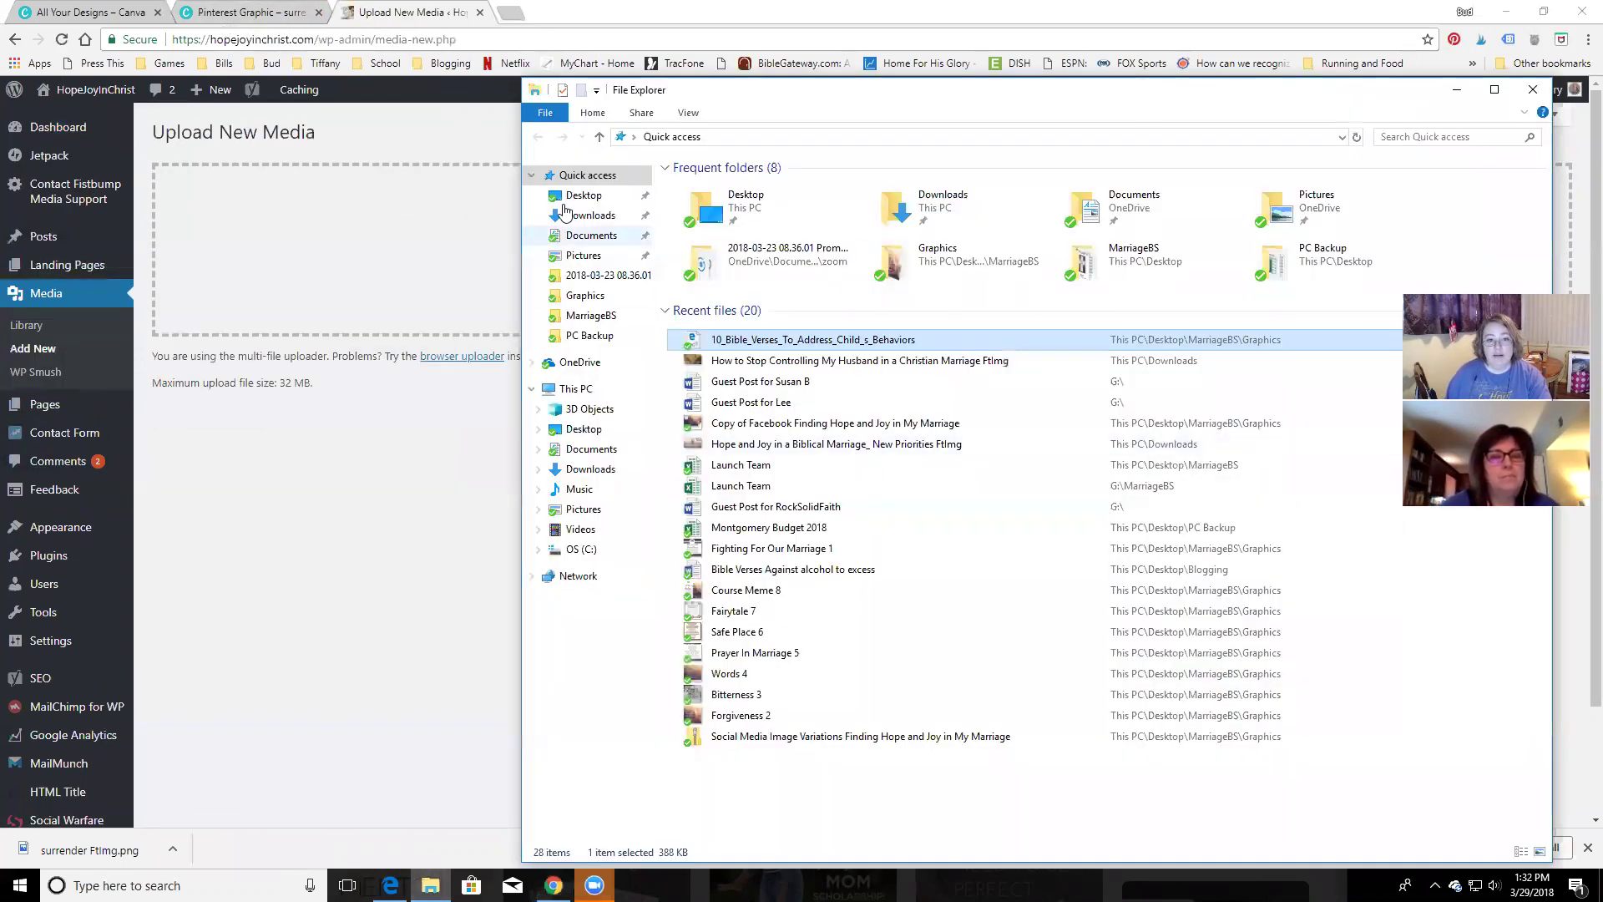
pyautogui.click(583, 196)
pyautogui.click(584, 214)
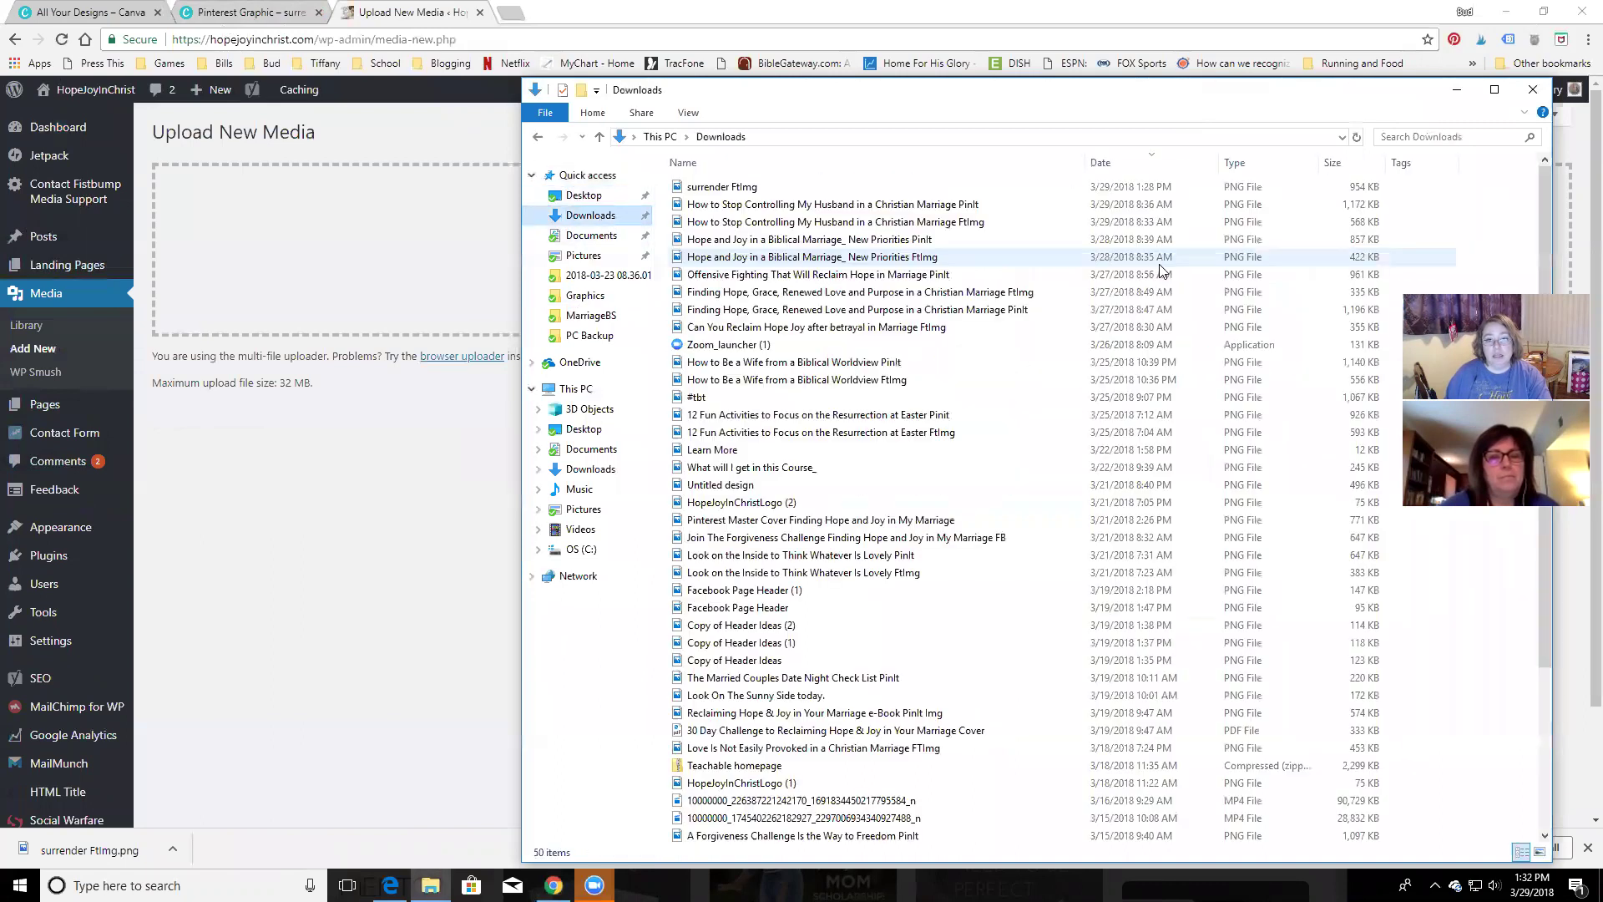
pyautogui.moveTo(1006, 99); pyautogui.dragTo(686, 552)
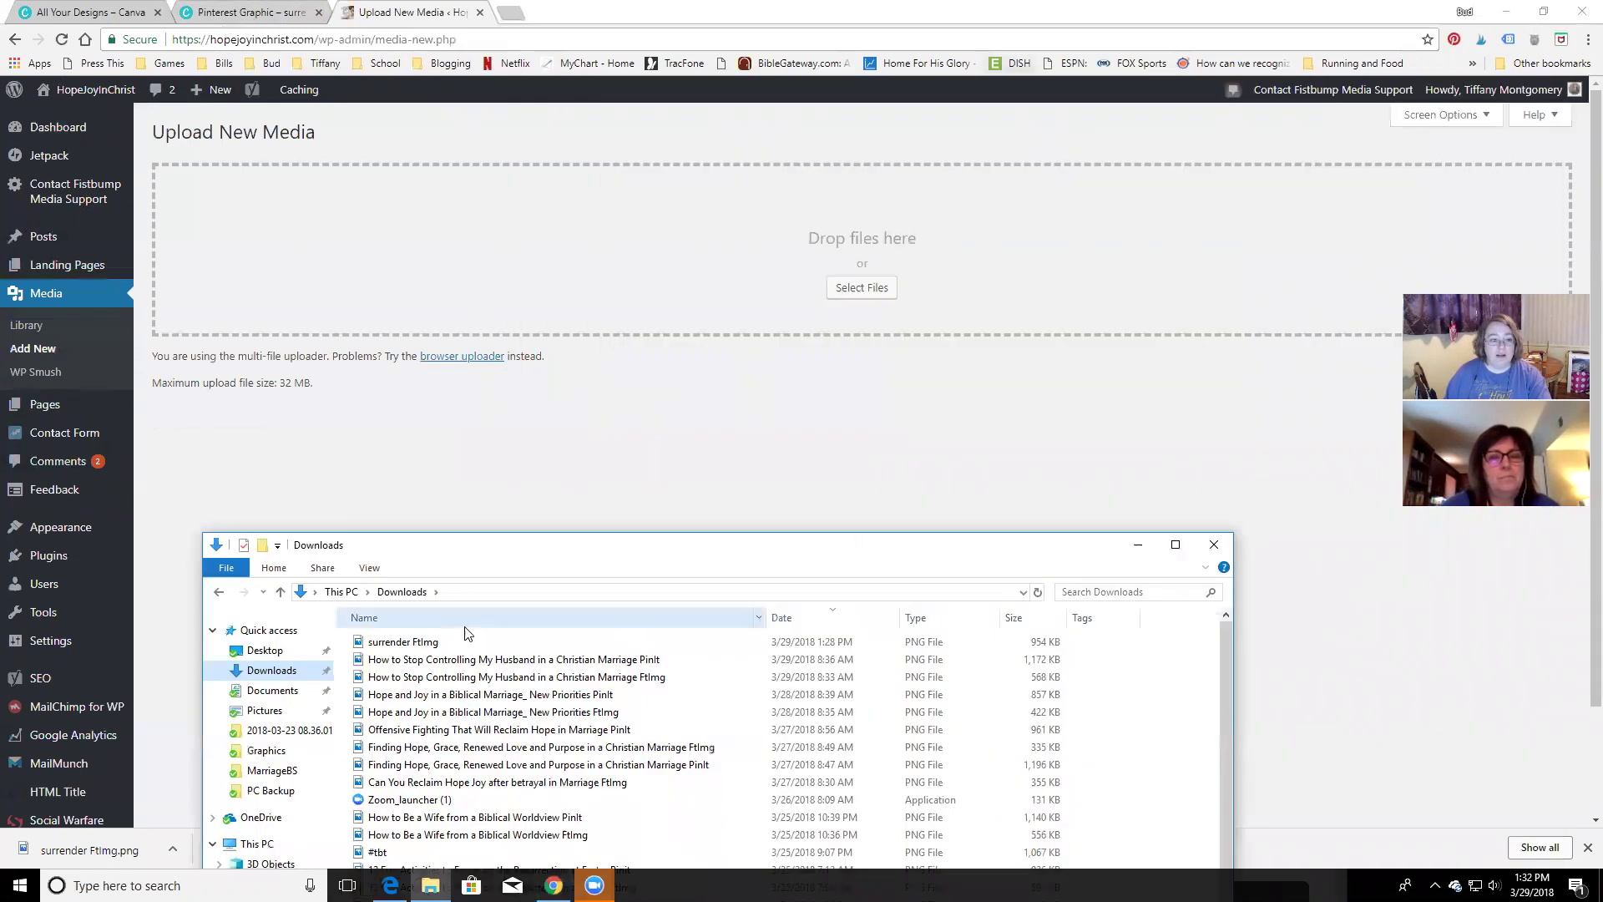
pyautogui.moveTo(409, 643); pyautogui.dragTo(867, 253)
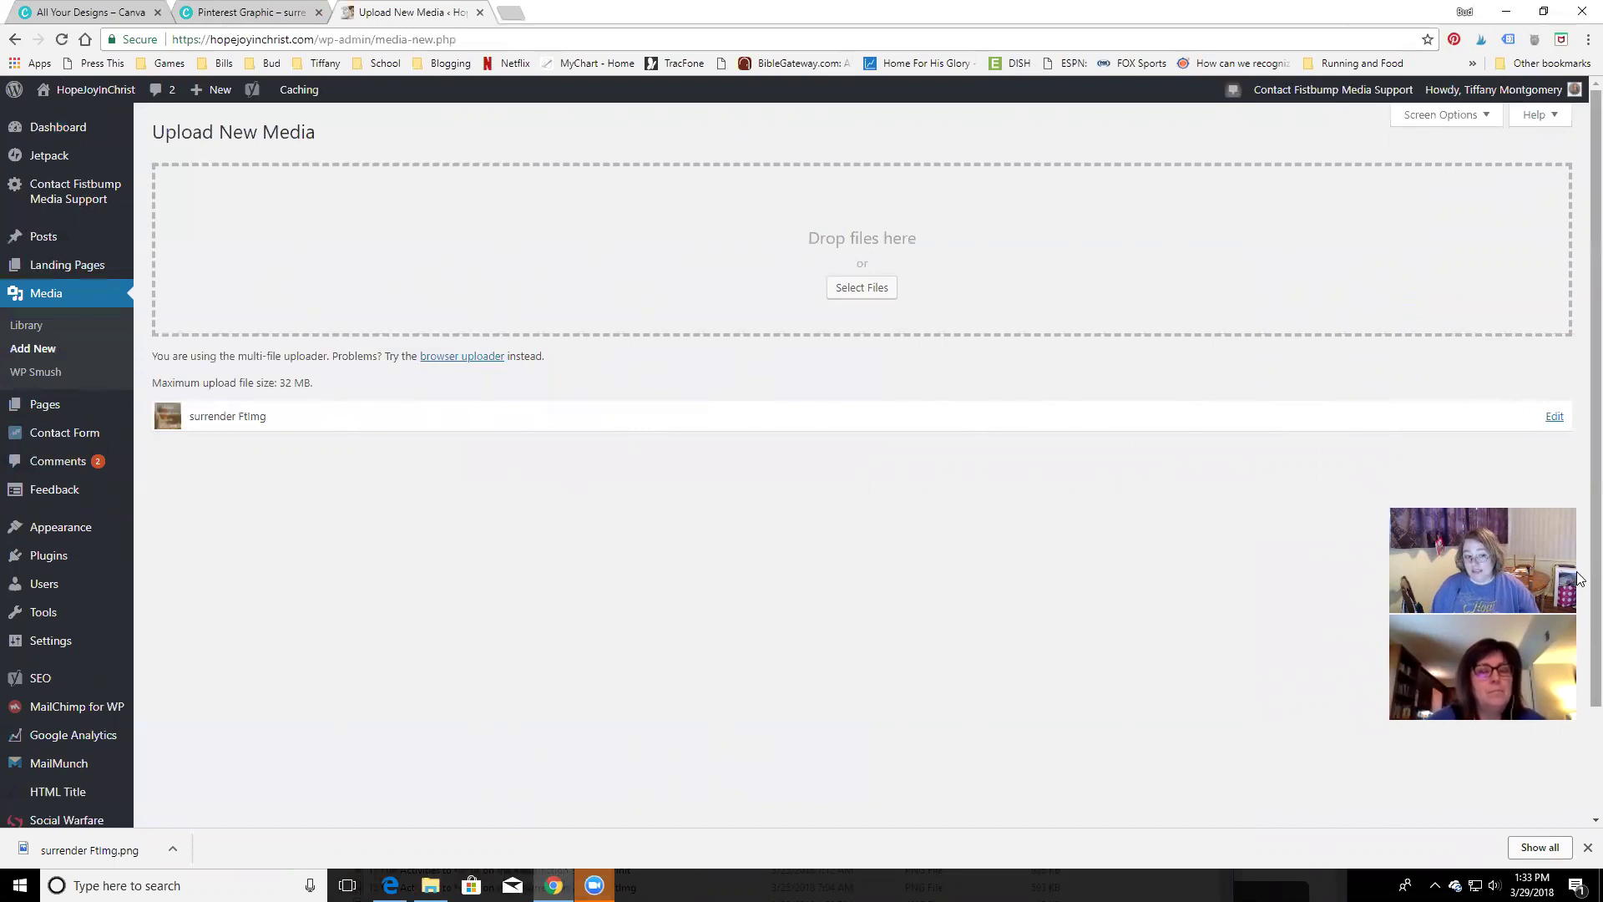
# Open the uploaded image for editing and enter "surrender in a biblical marriage" as its alternative text
pyautogui.click(1555, 416)
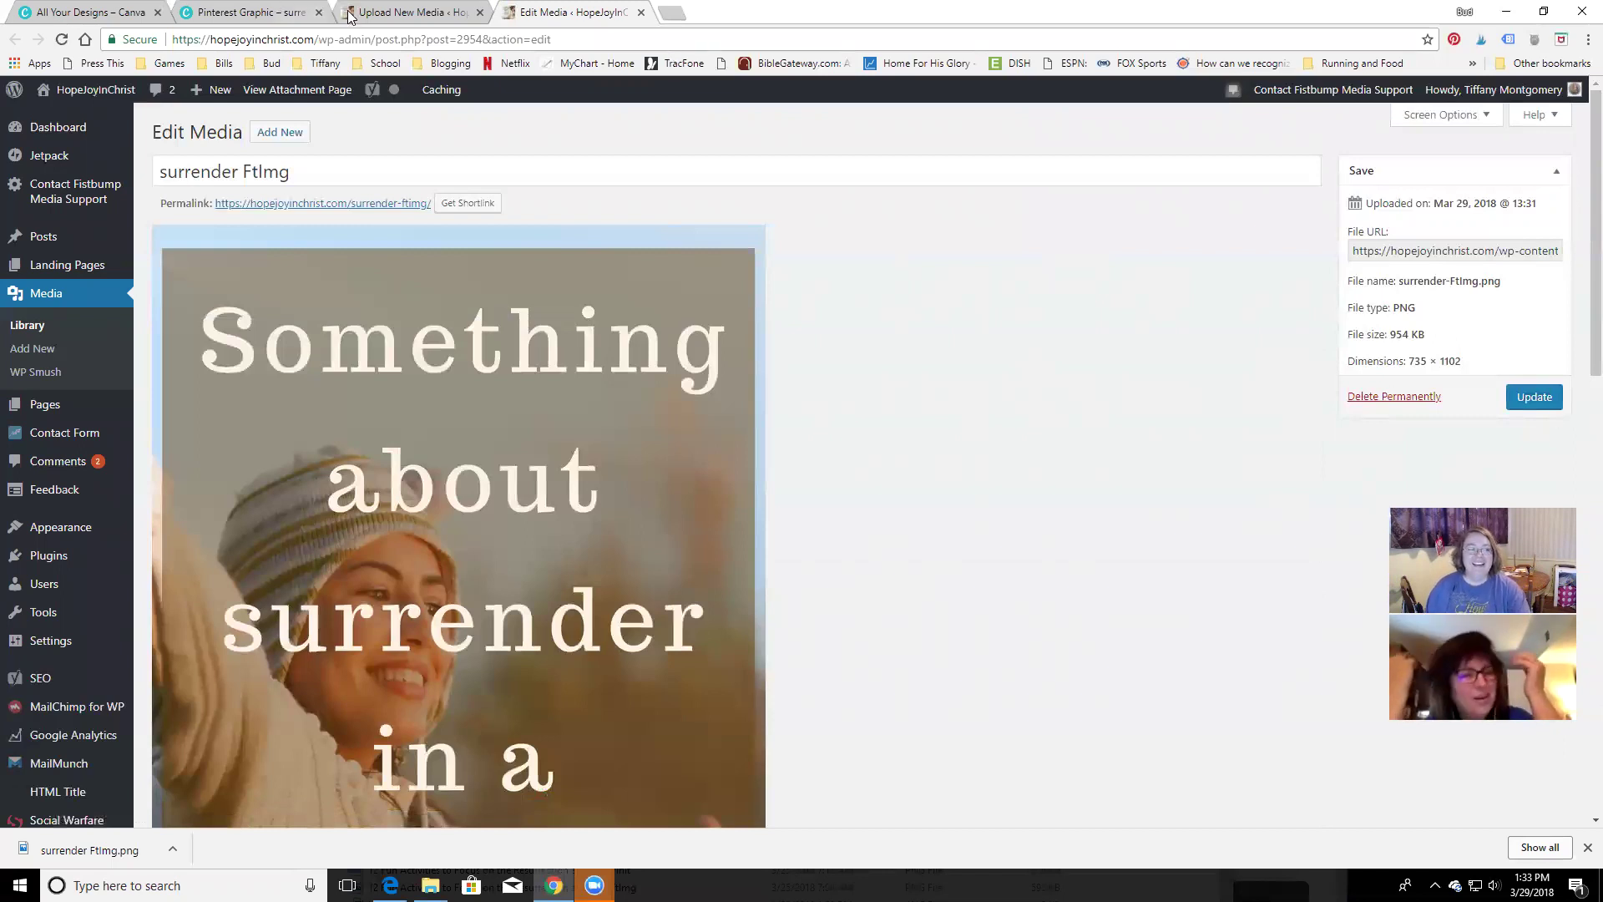
pyautogui.click(388, 174)
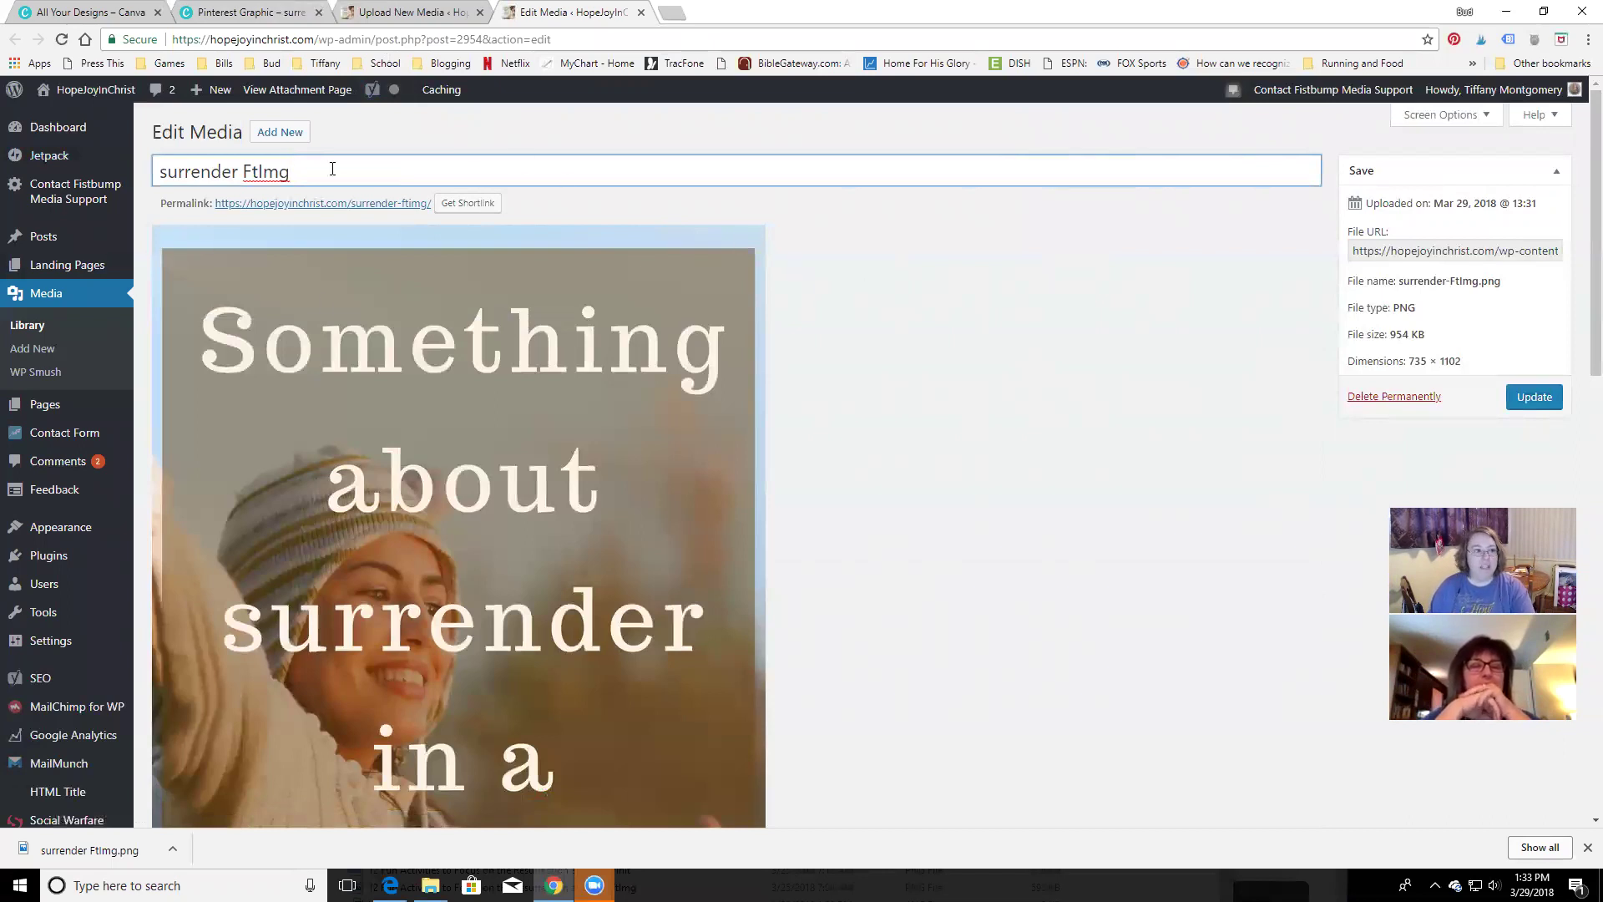
pyautogui.scroll(-5, 474, 352)
pyautogui.scroll(-4, 474, 346)
pyautogui.click(255, 550)
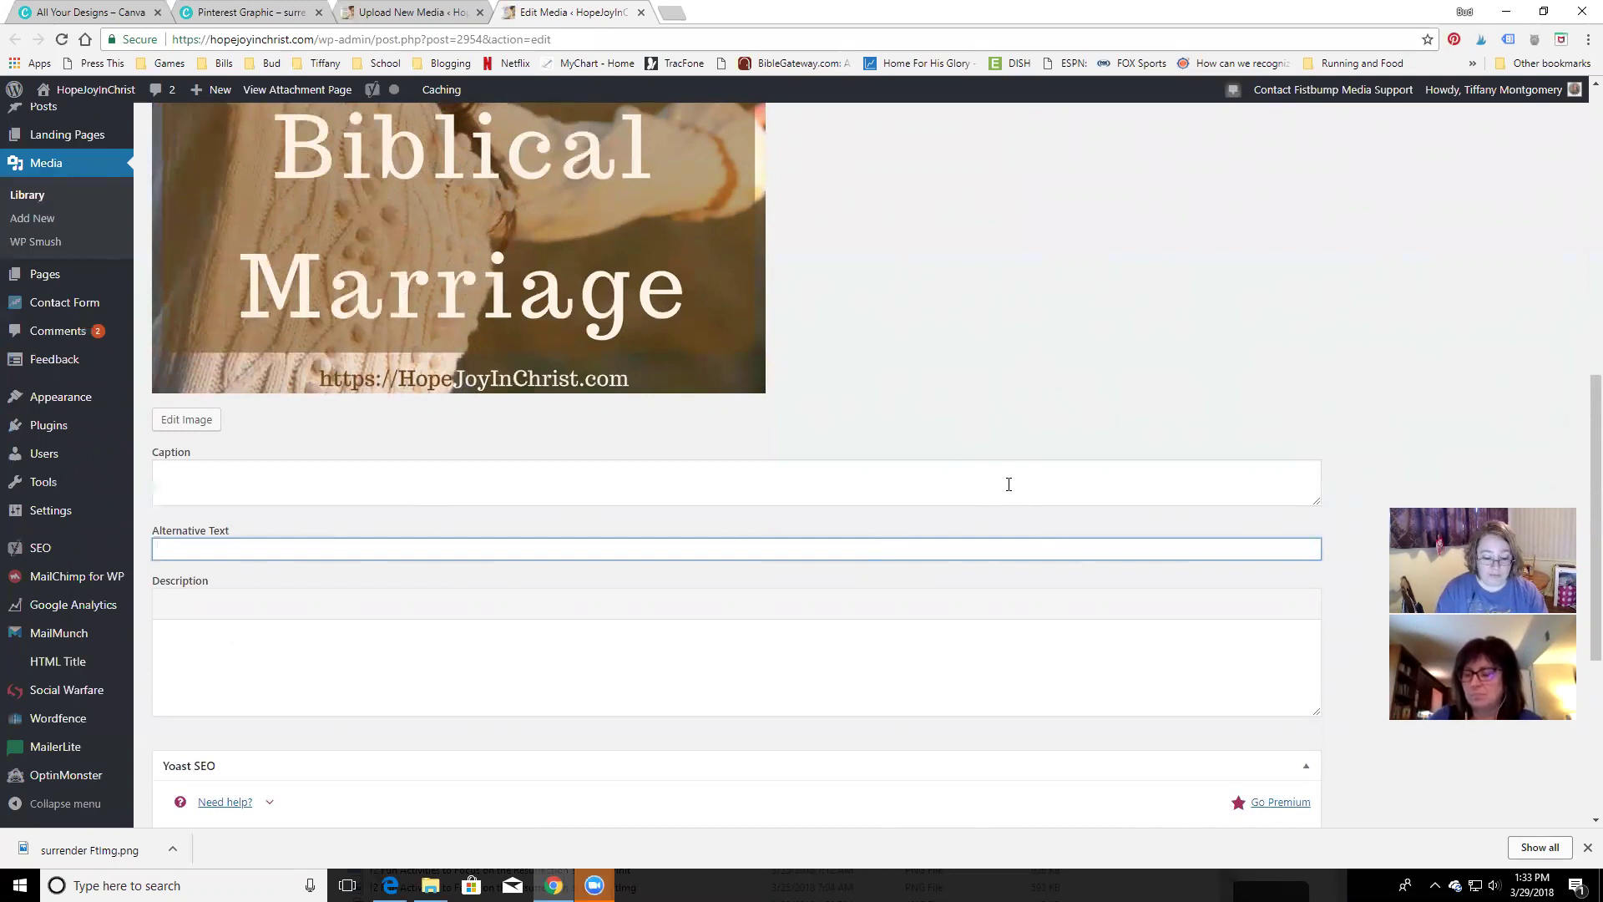
pyautogui.write('surrender in a biblic')
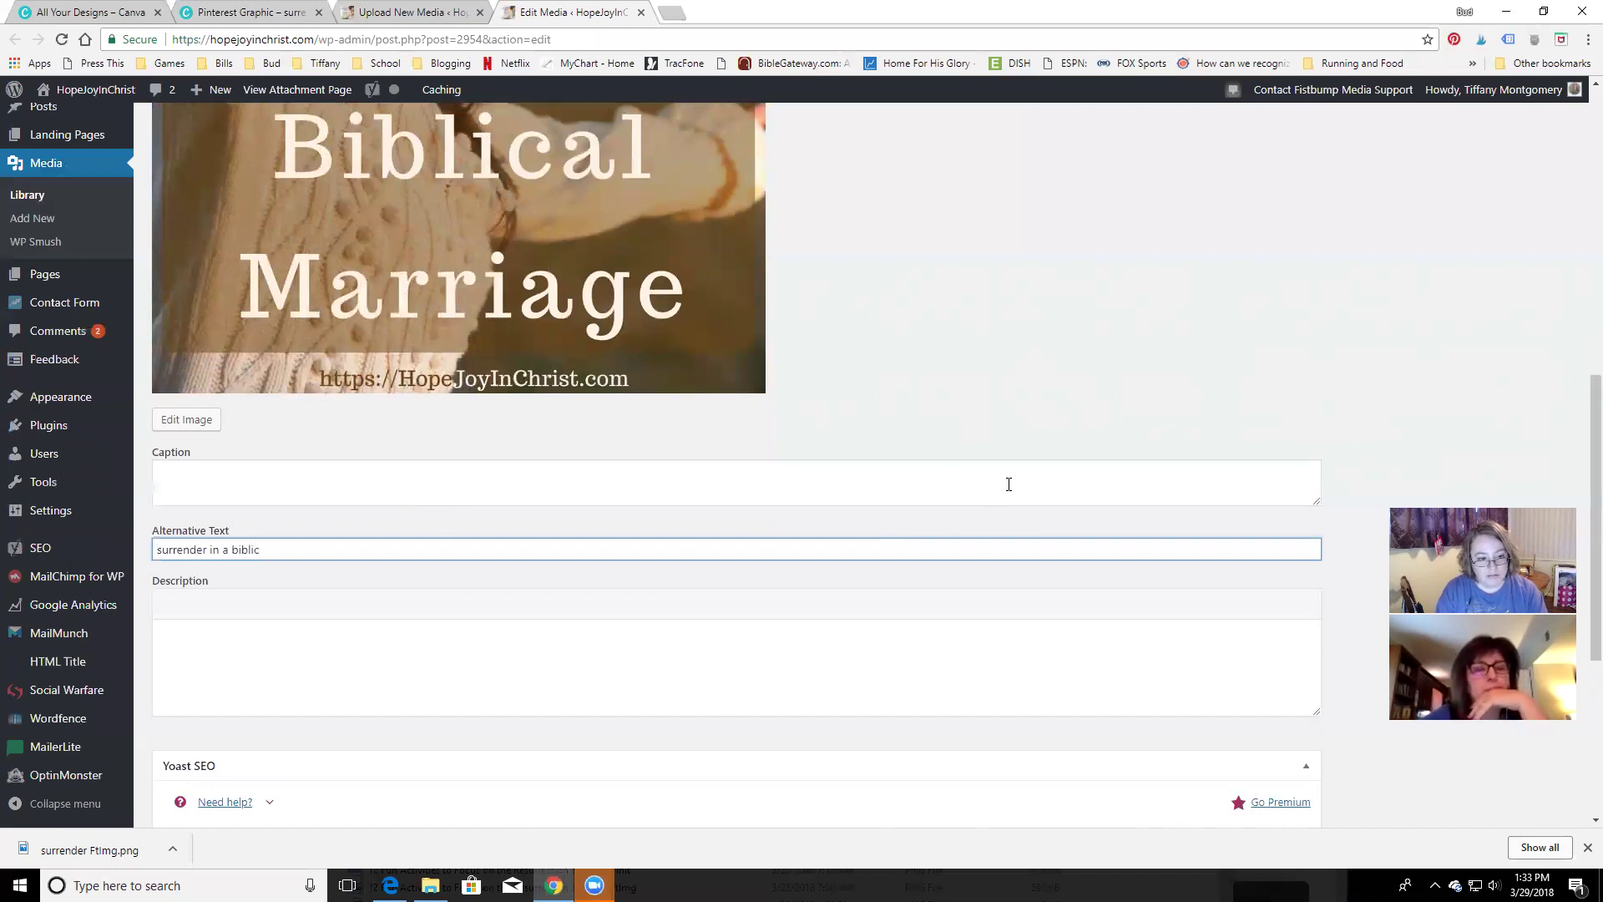
pyautogui.write('al marriage')
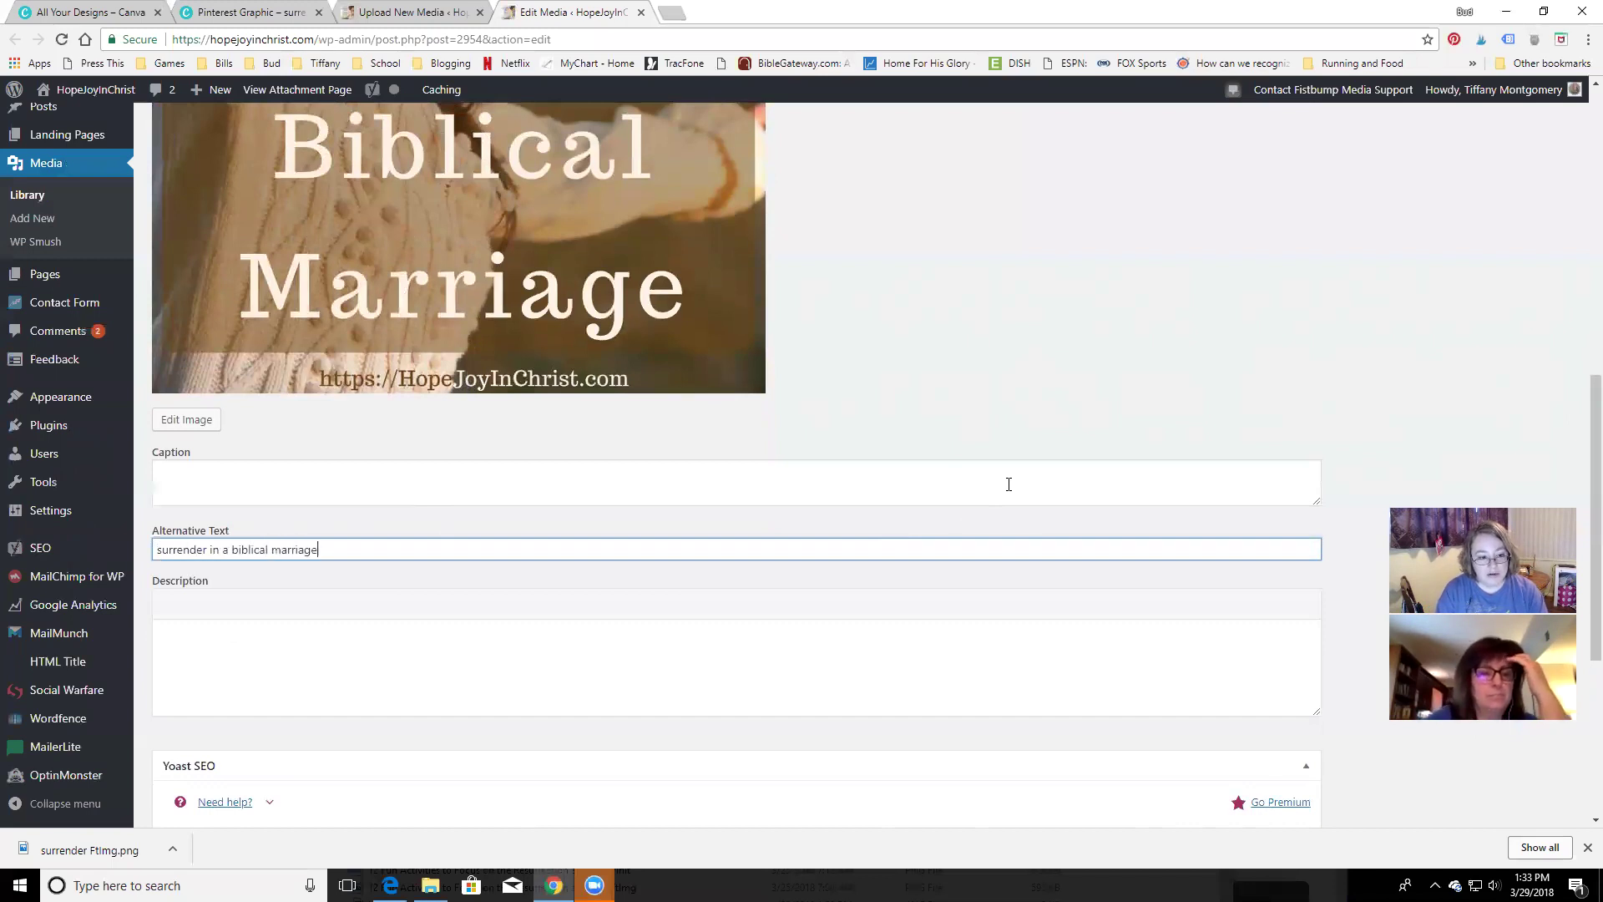
# Add the hashtags #biblicalMarraige, #biblicalmarriageadvice, #christianmarriagetips and #christianliving to the alternative text
pyautogui.write(' ( #')
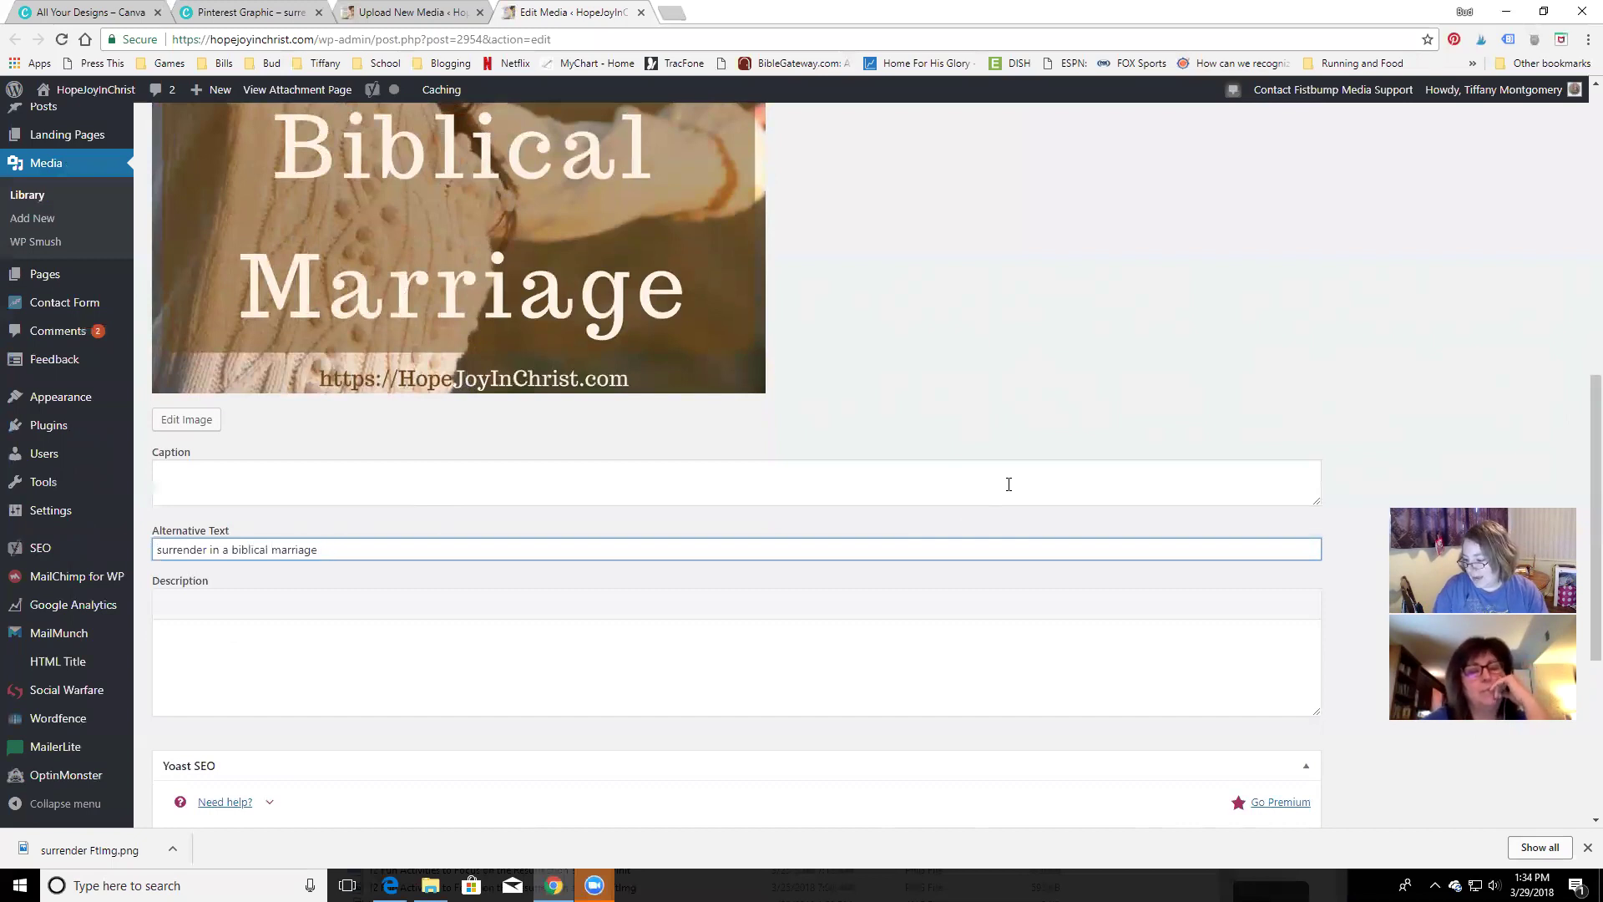
pyautogui.write(' #biblical')
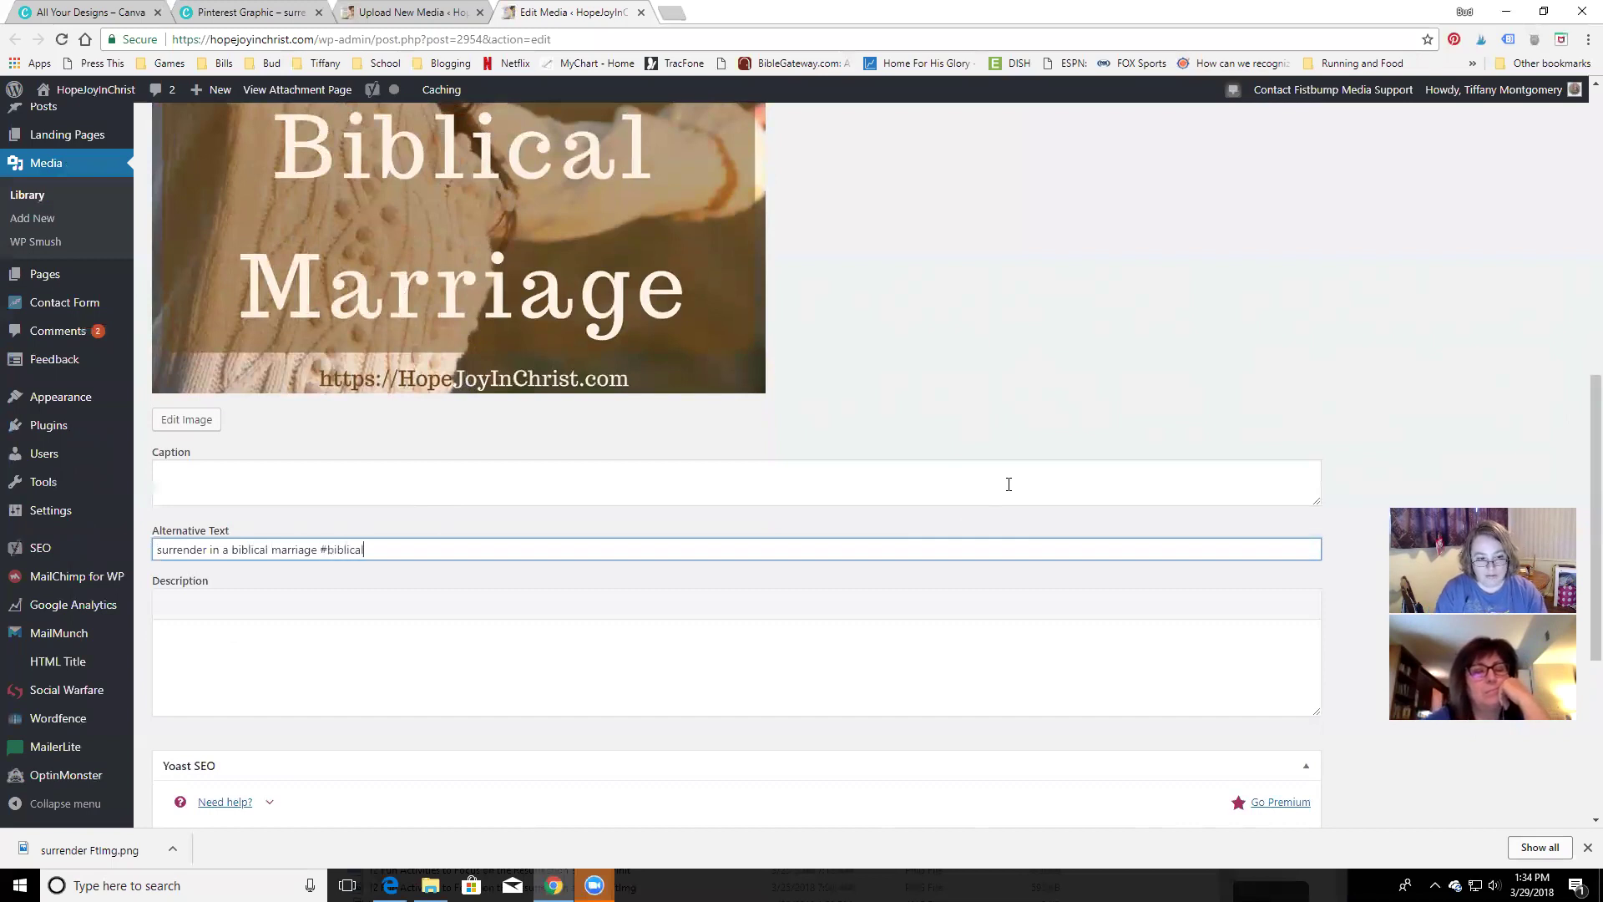
pyautogui.write('Marraige #bi')
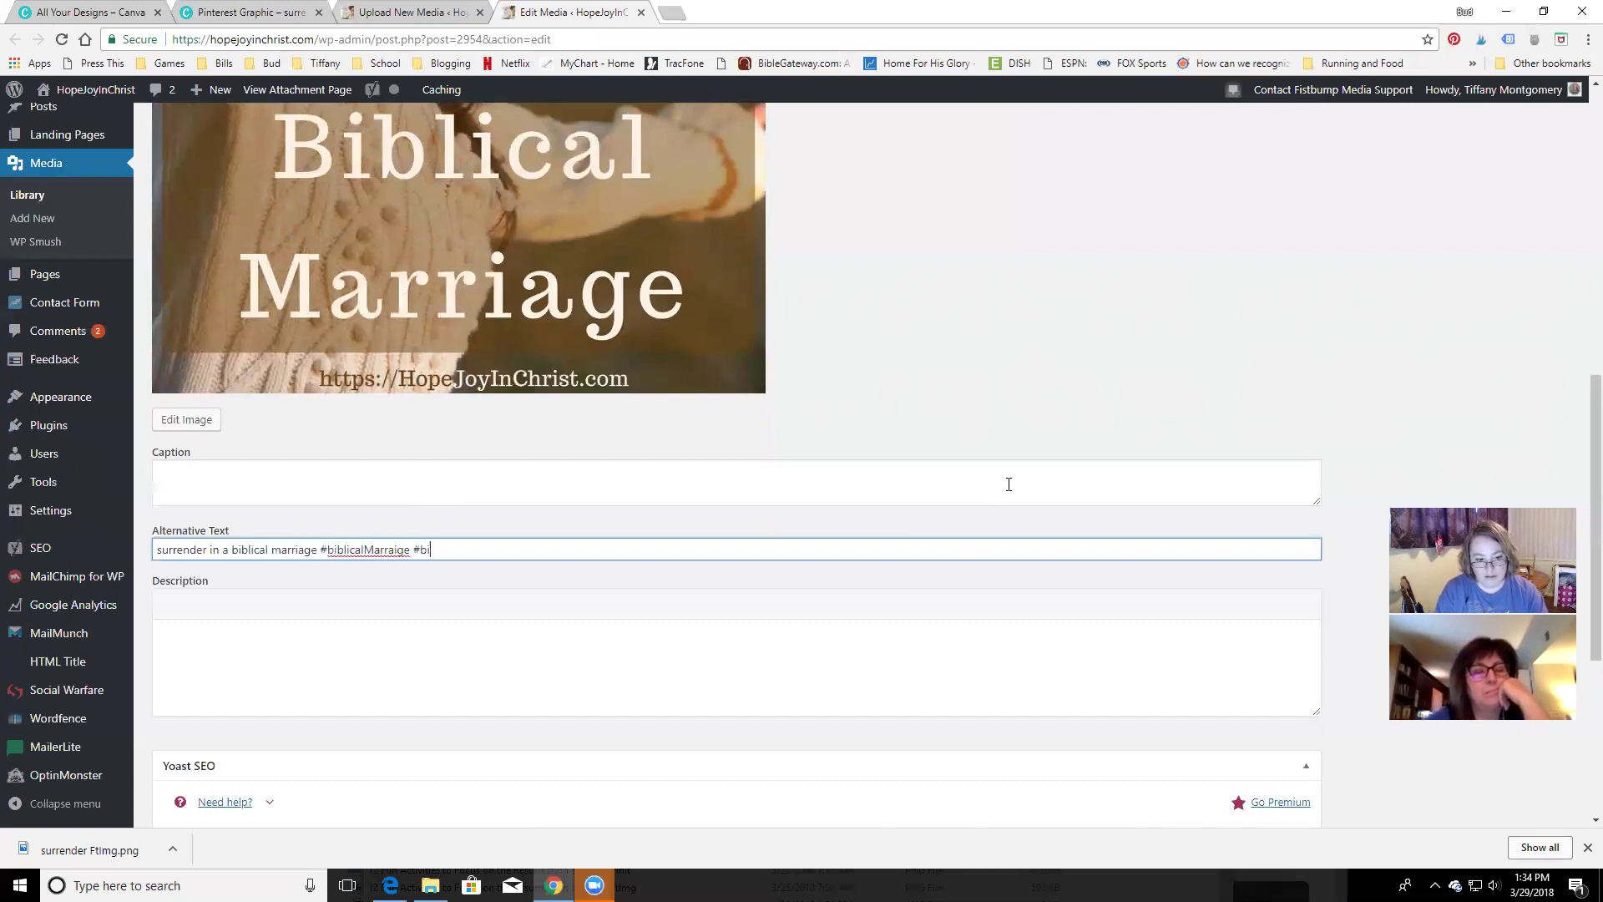
pyautogui.write('blicalmarri')
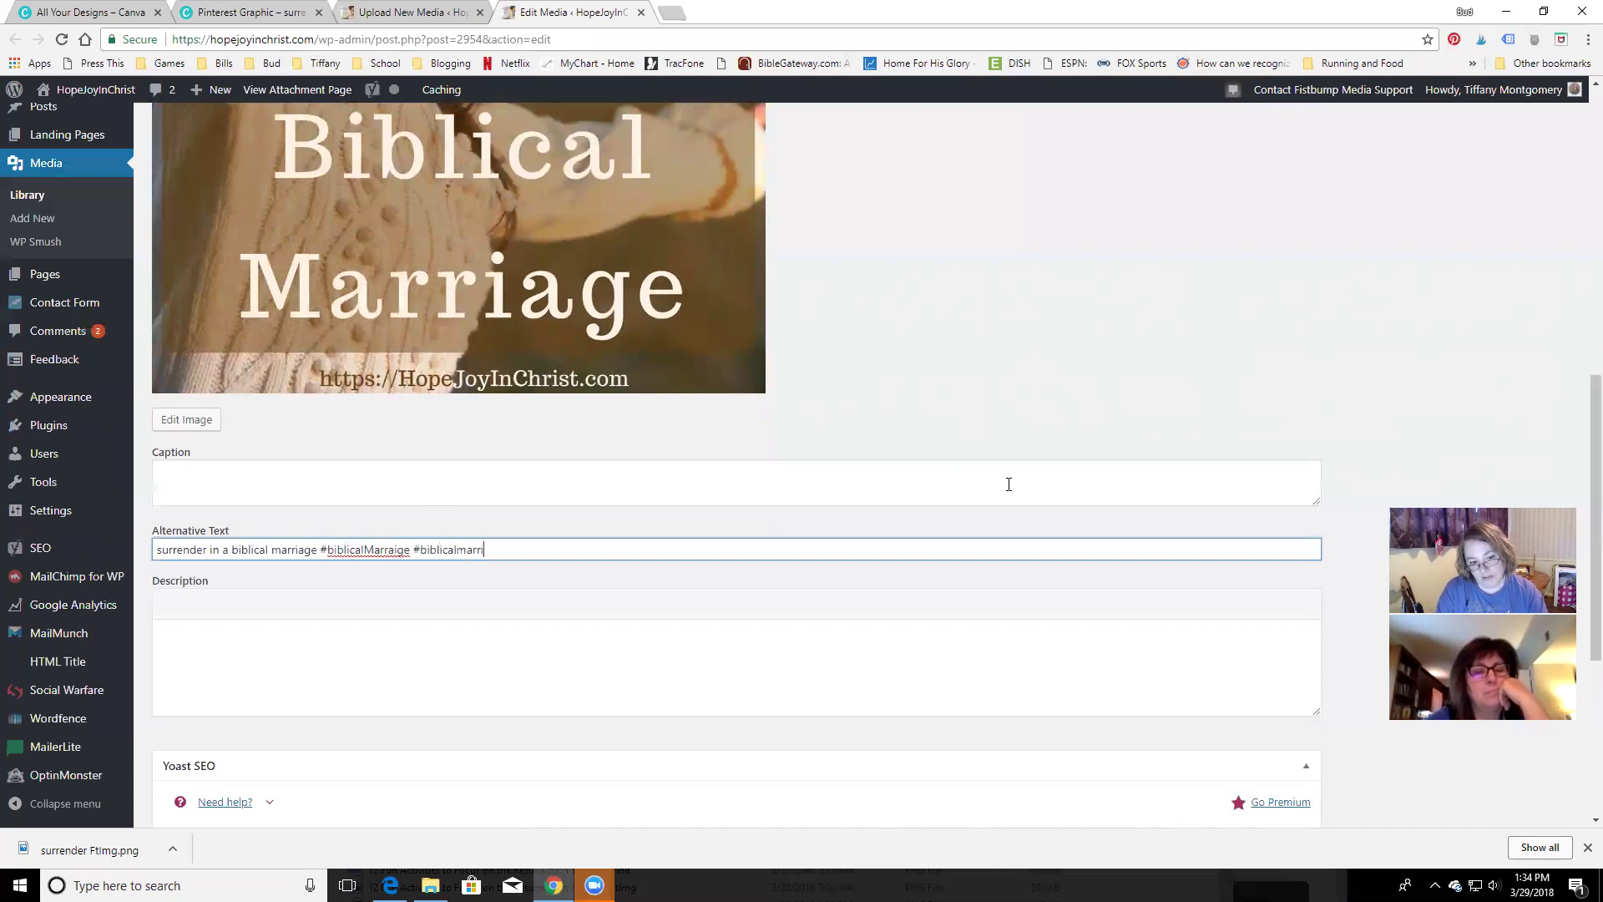
pyautogui.write('ageadvice')
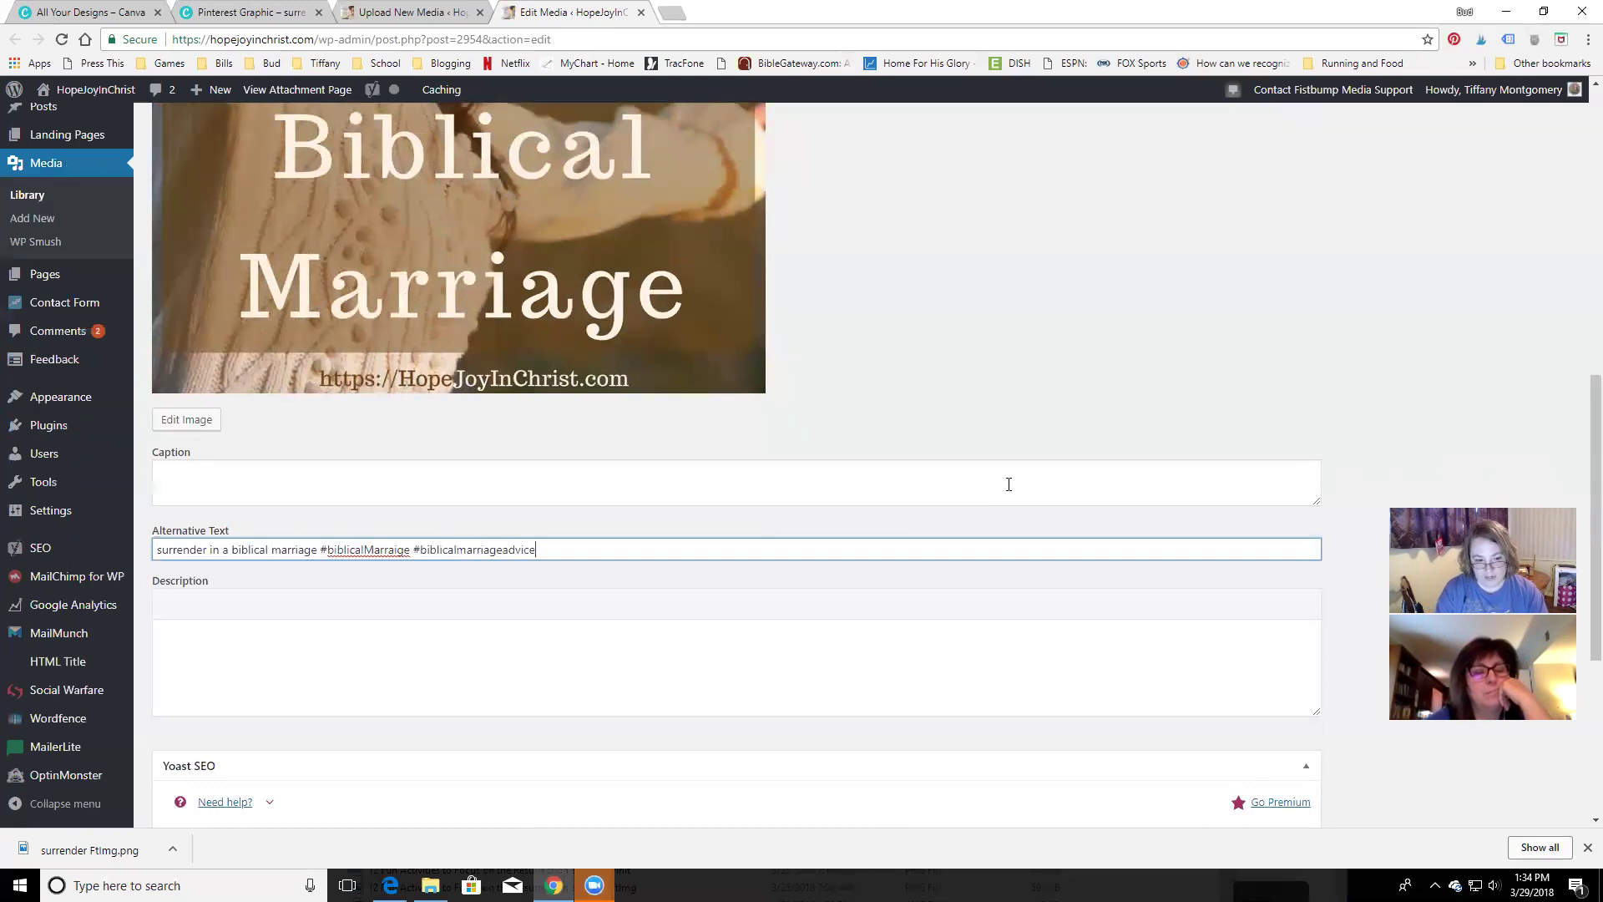
pyautogui.write(' #christianmarriat')
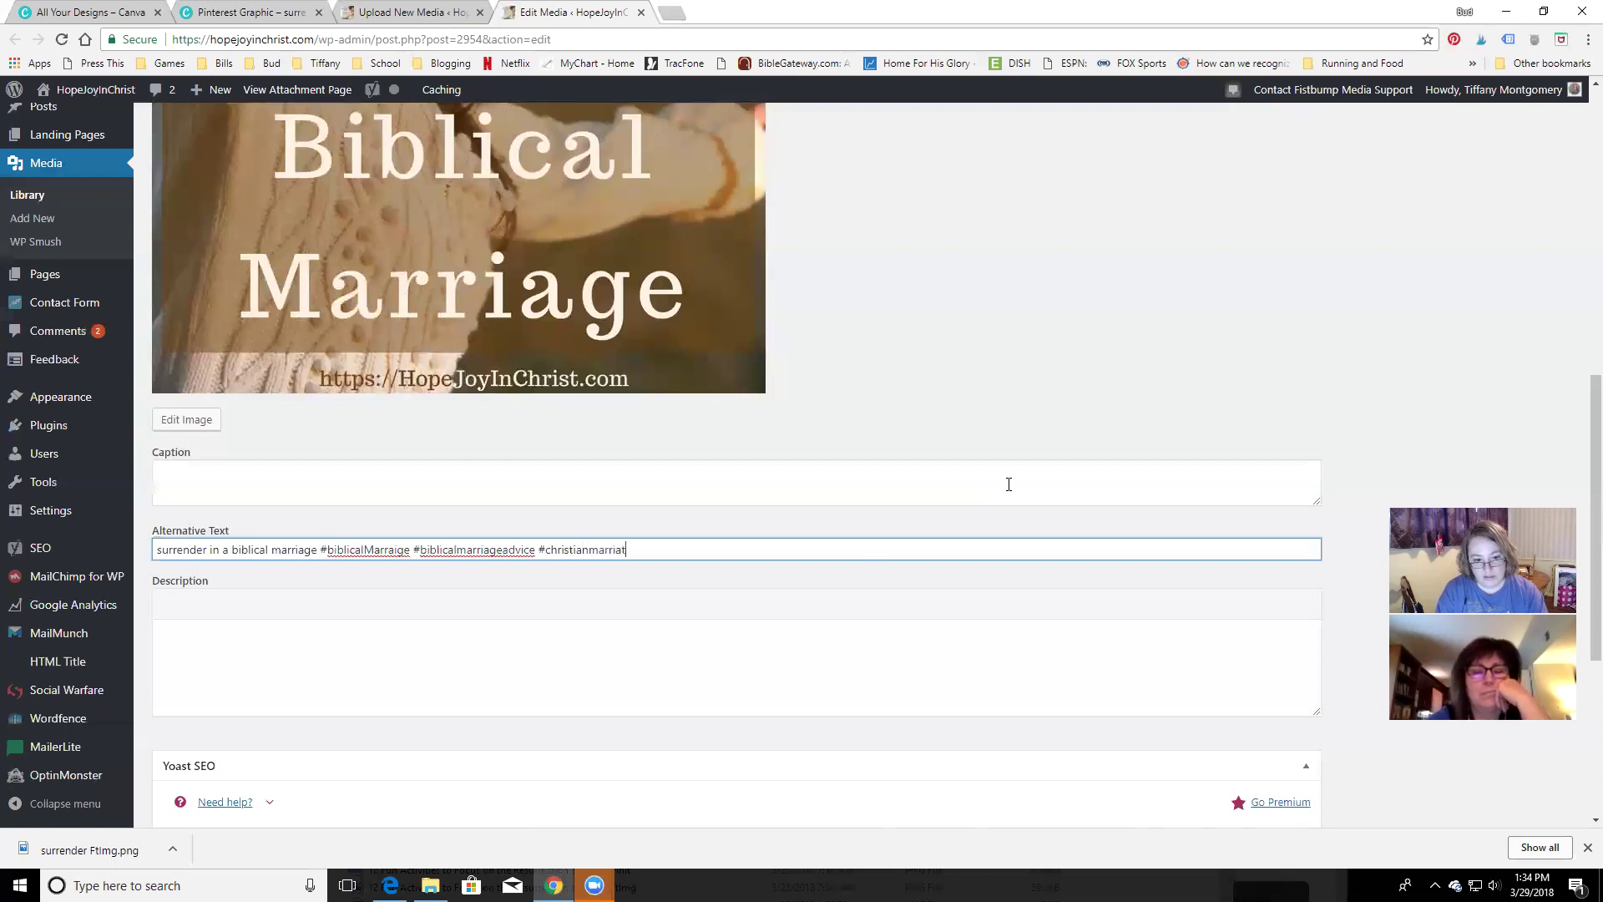
pyautogui.press('BackSpace')
pyautogui.write('ge')
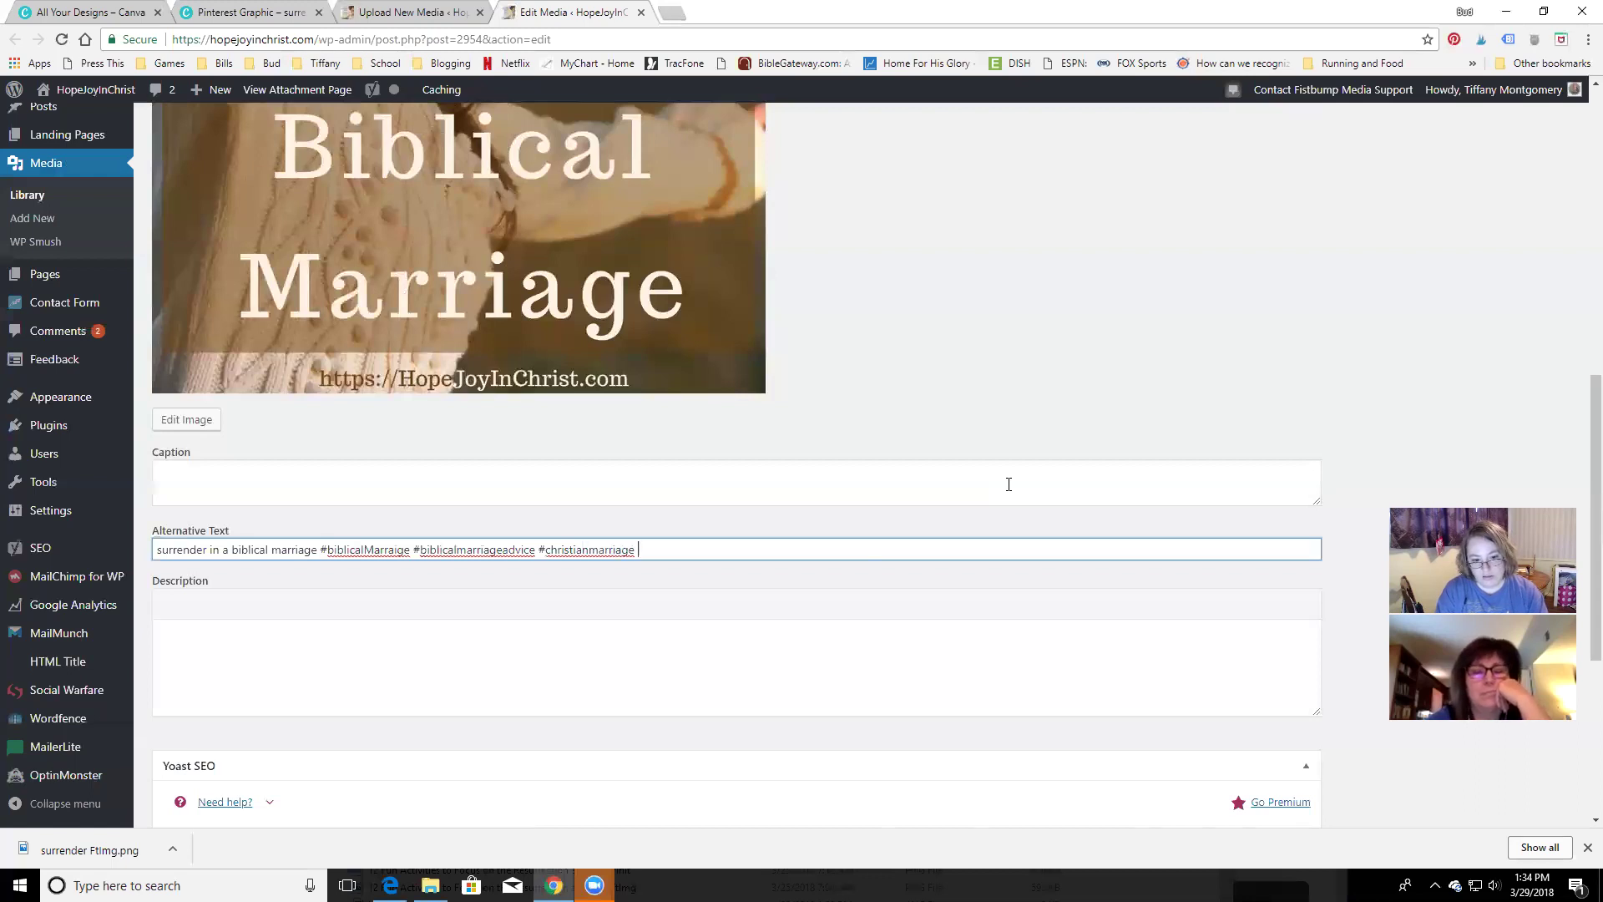
pyautogui.write('tips #christianlive')
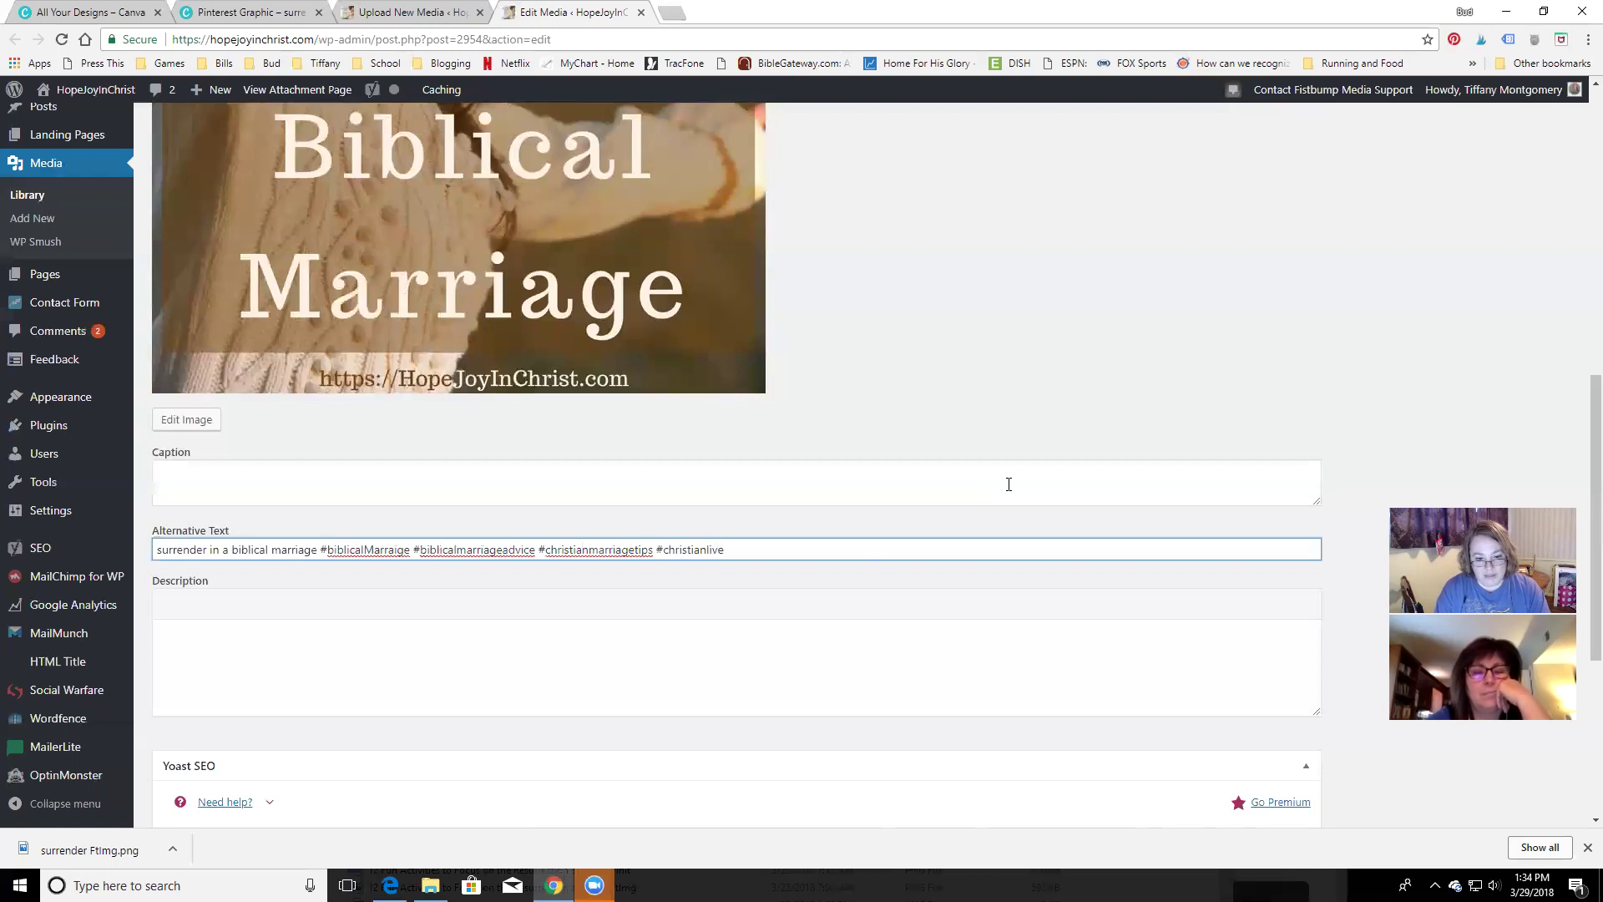
pyautogui.press('BackSpace')
pyautogui.write('ing ')
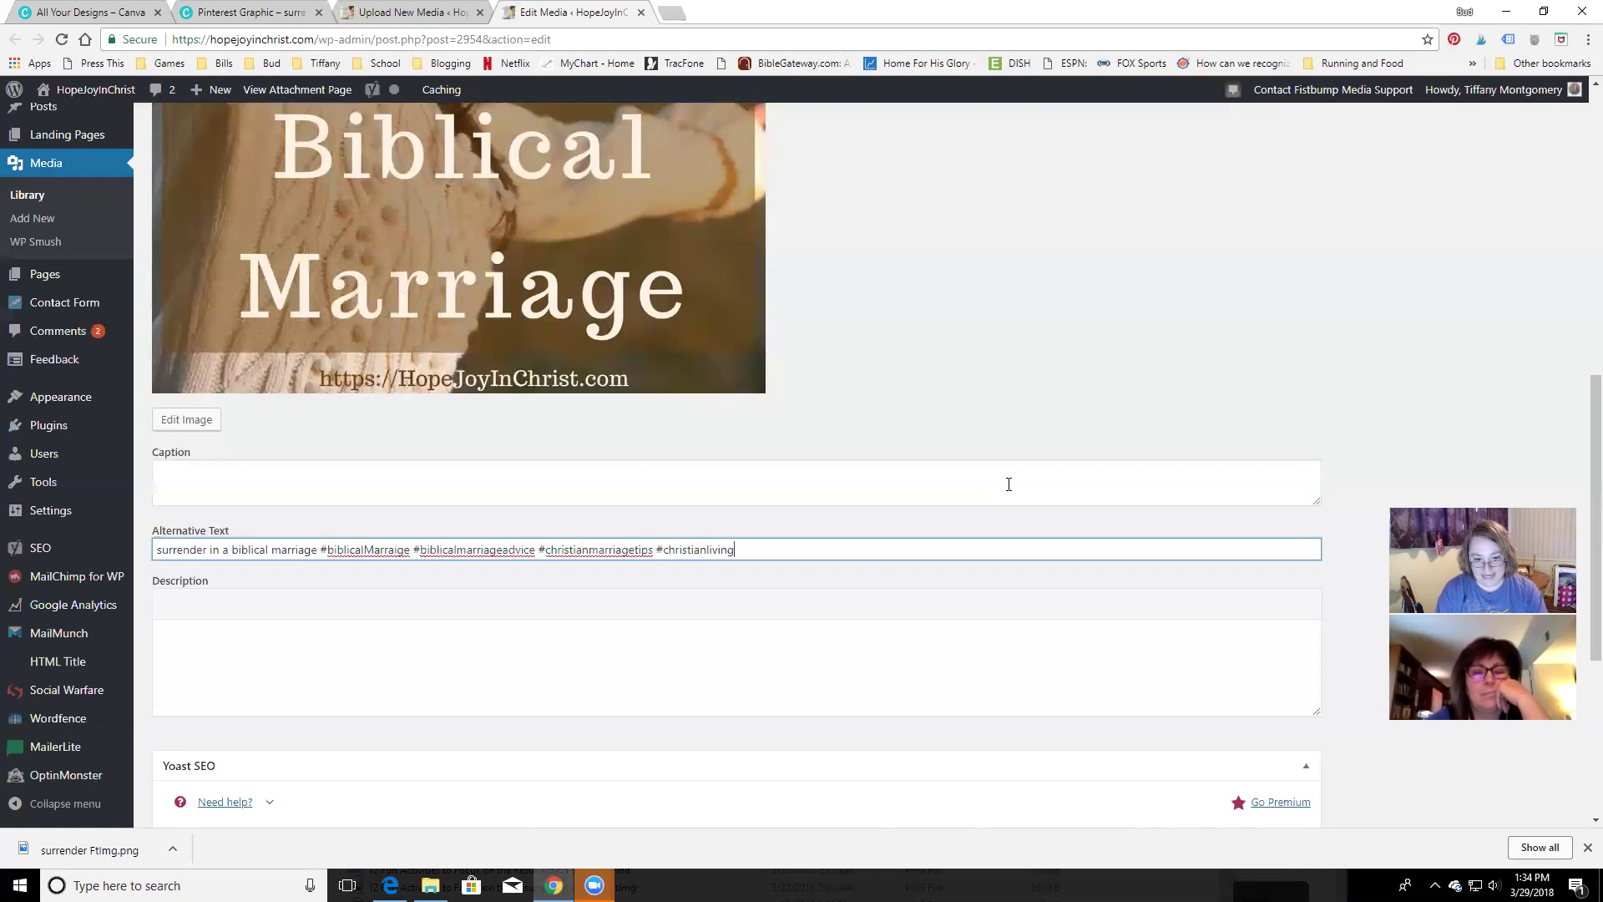
# Append the hashtags #relationshipadvice, #Surrender and #findinghopeandjoyinmymarriage to the alternative text
pyautogui.write('#')
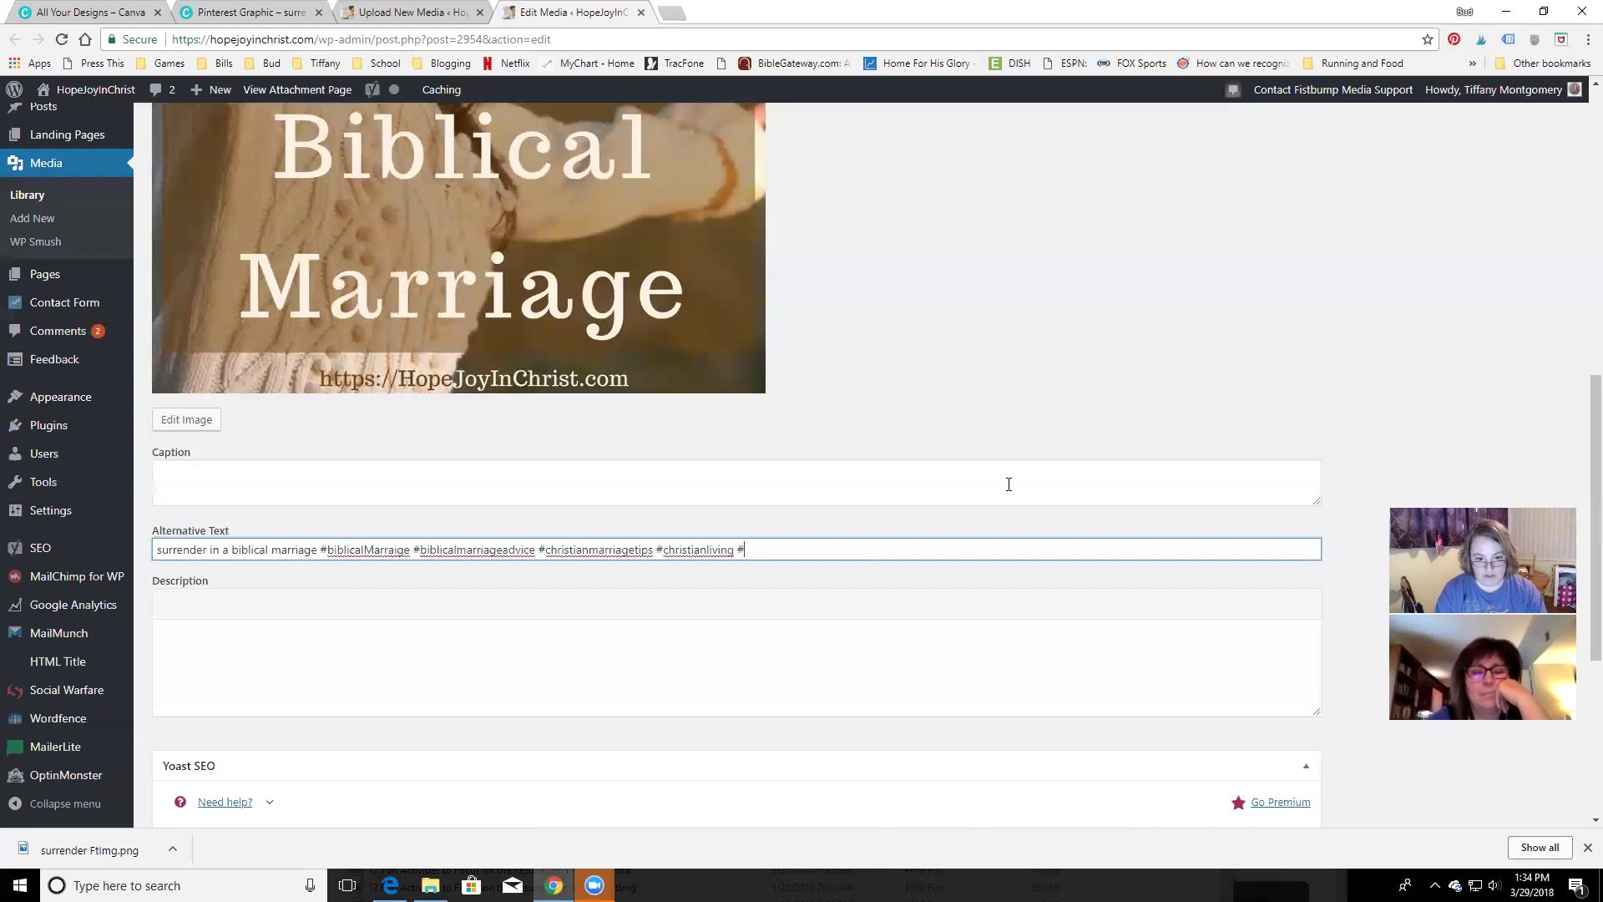
pyautogui.write('relationshipadvice #Surrend')
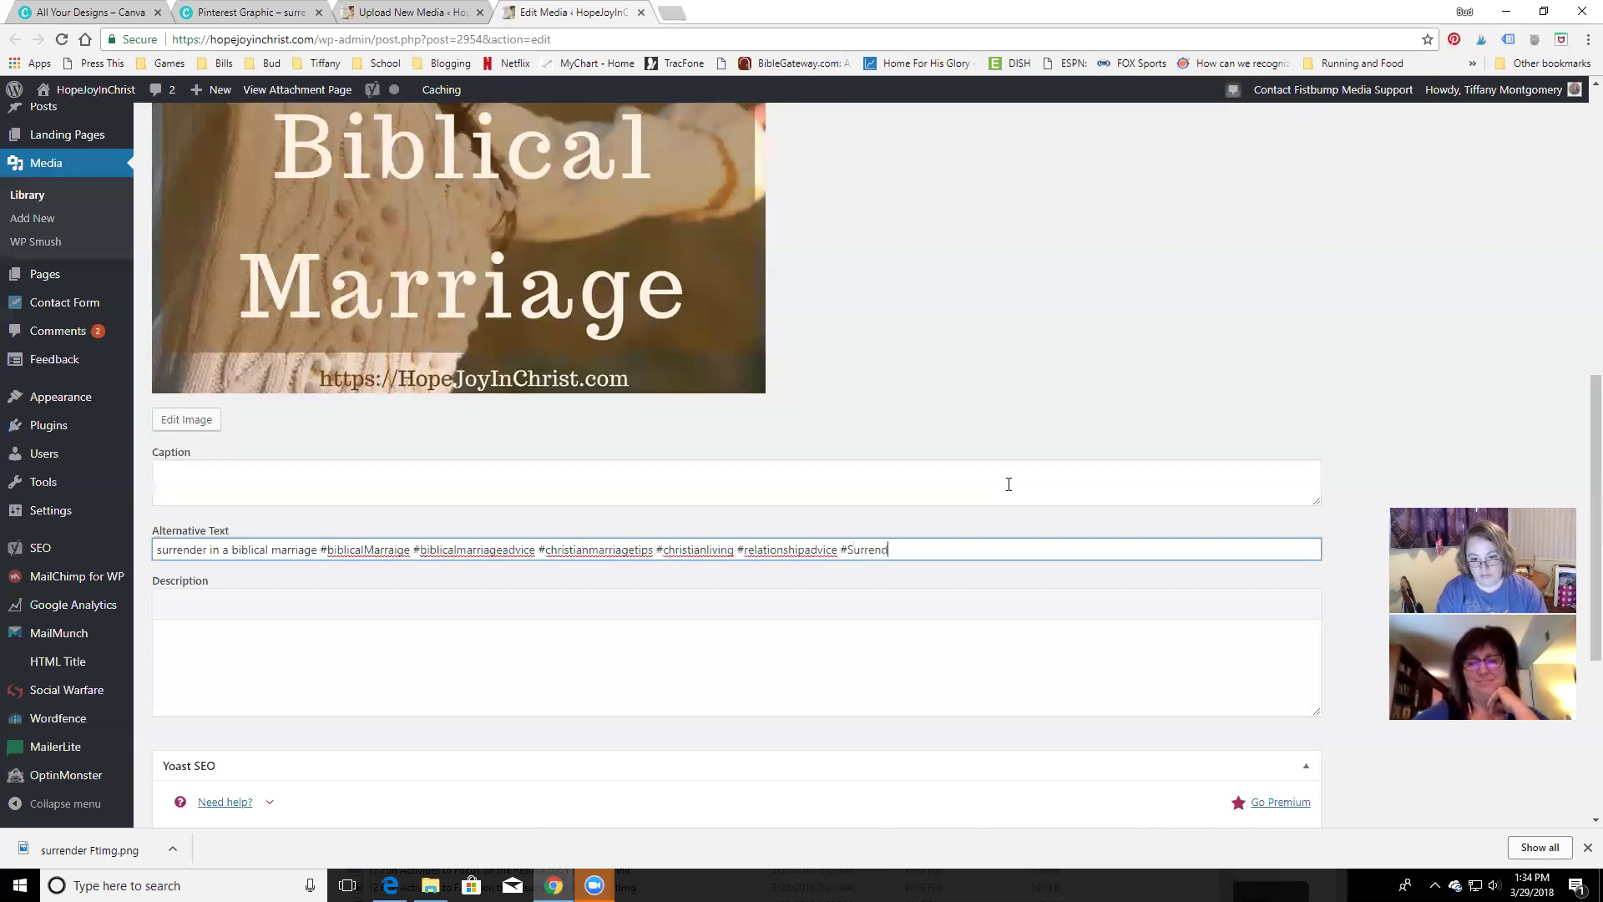
pyautogui.write('er ')
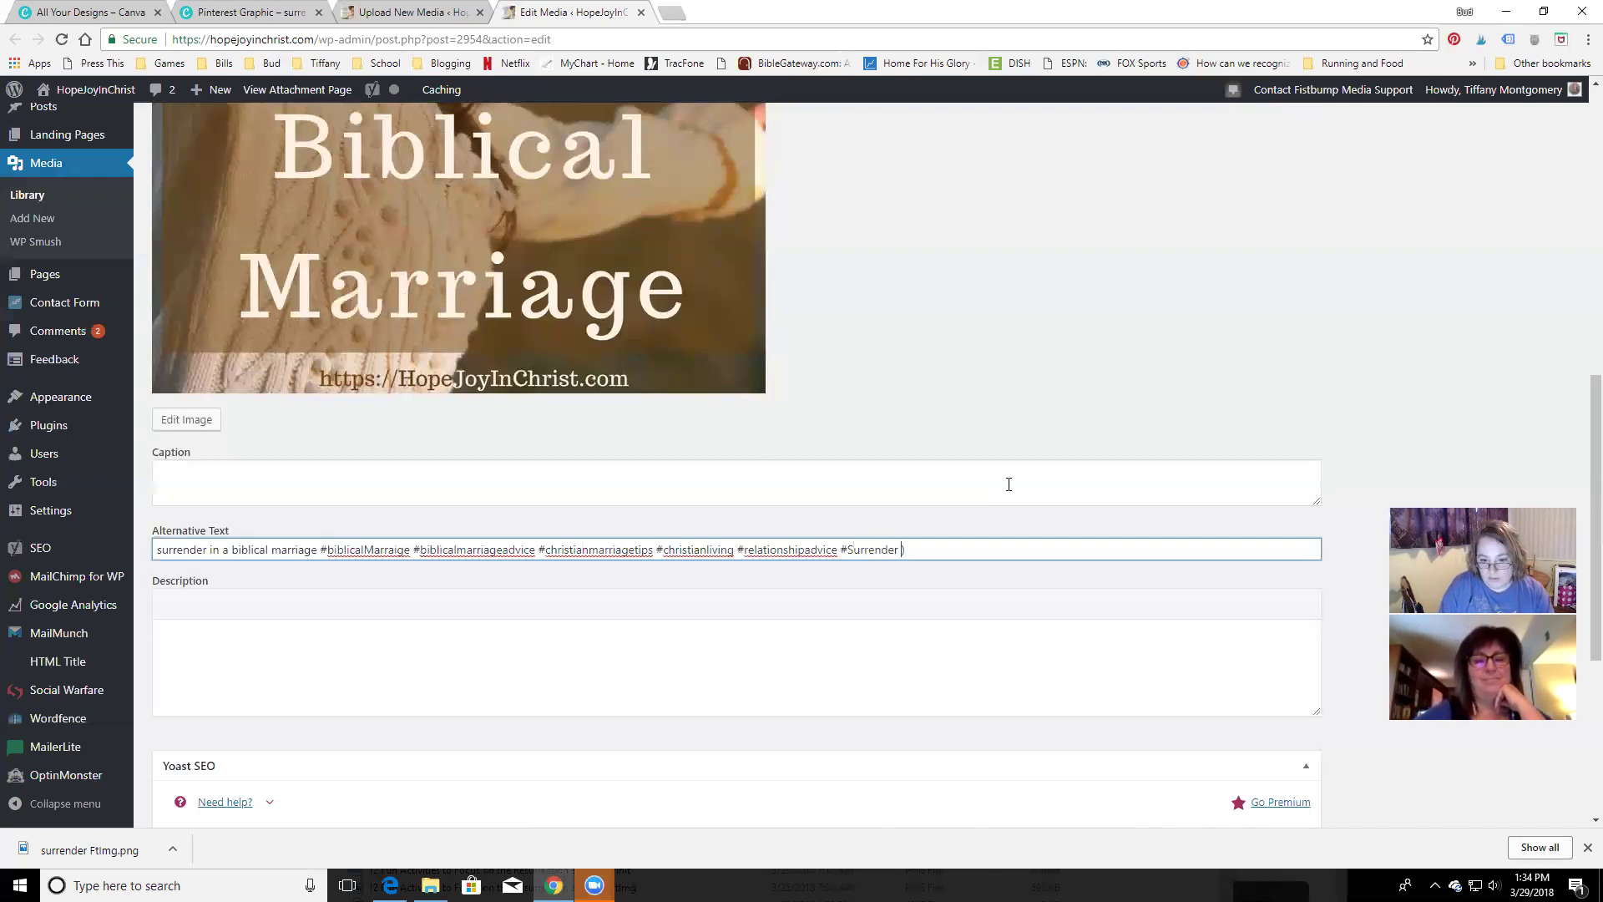
pyautogui.write('#findinghopena')
pyautogui.press('BackSpace')
pyautogui.write('a')
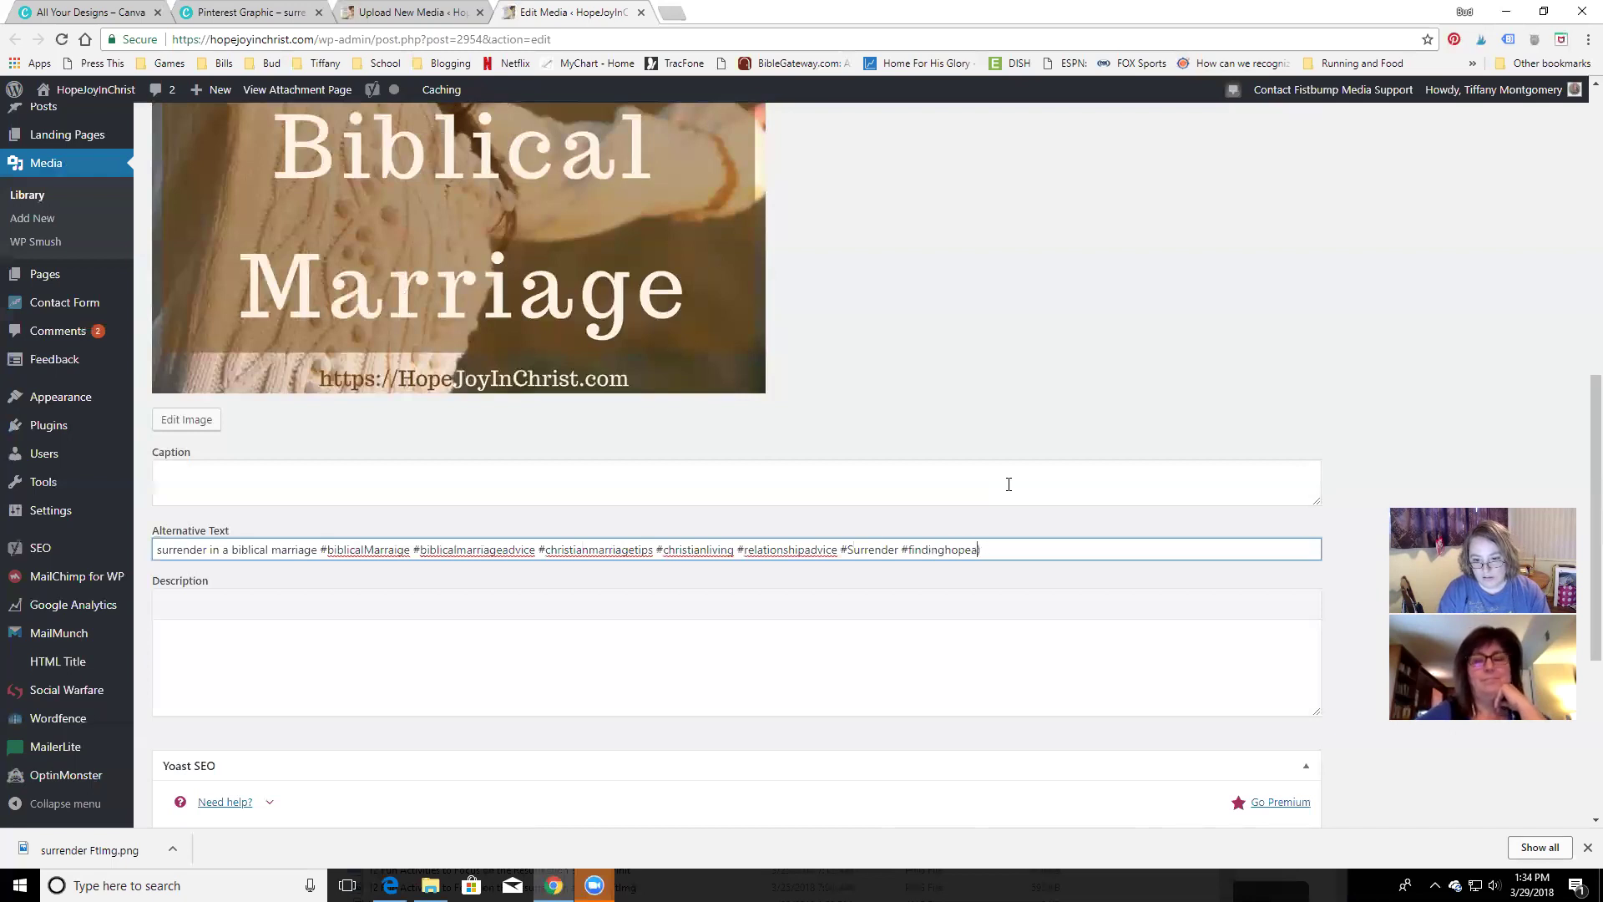
pyautogui.write('ndjoyinmymarriage')
# Copy the complete alternative text into the image's Description field
pyautogui.hotkey('ctrl', 'a')
pyautogui.hotkey('ctrl', 'c')
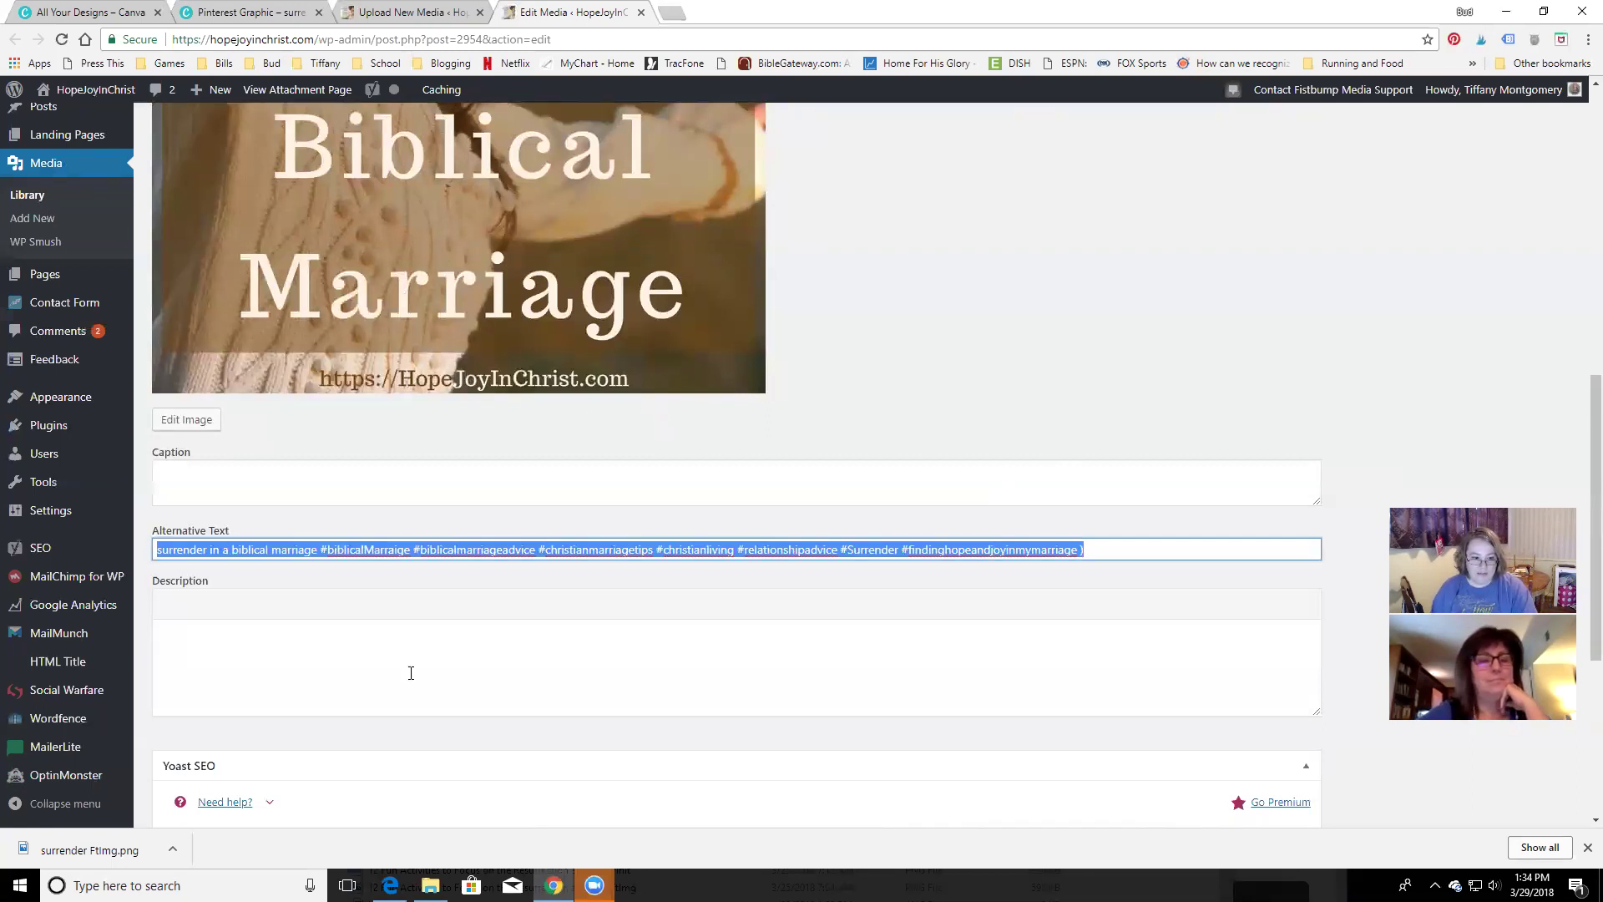
pyautogui.click(443, 665)
pyautogui.hotkey('ctrl', 'v')
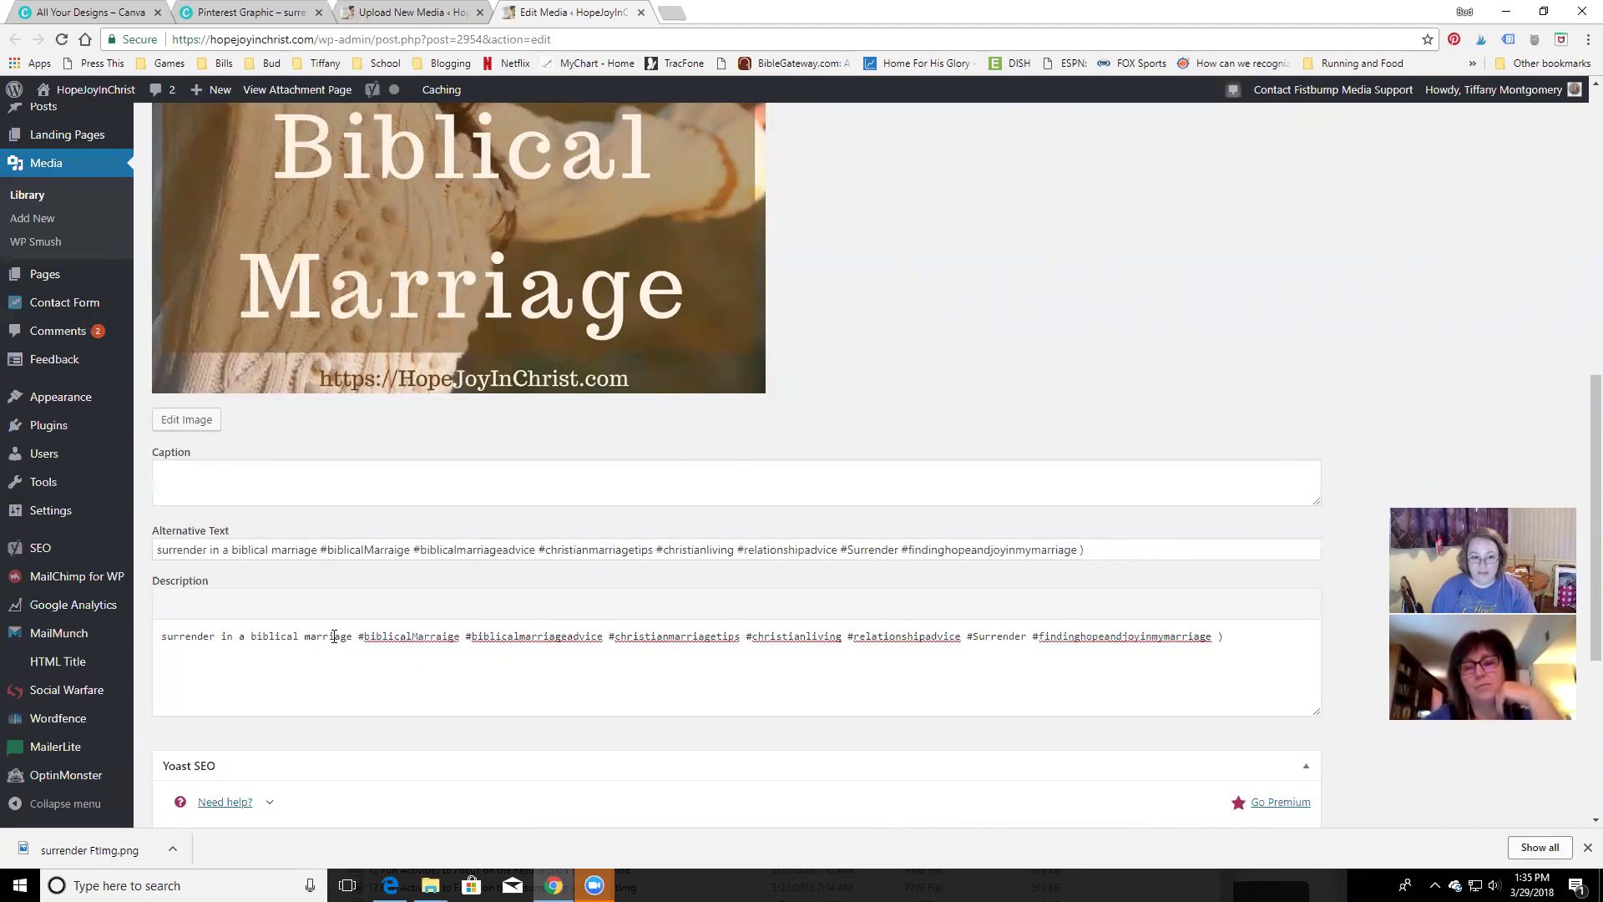
# Remove the stray closing parenthesis from the end of both the description and the alternative text
pyautogui.press('BackSpace')
pyautogui.press('BackSpace')
pyautogui.moveTo(1077, 549); pyautogui.dragTo(1099, 549)
pyautogui.press('BackSpace')
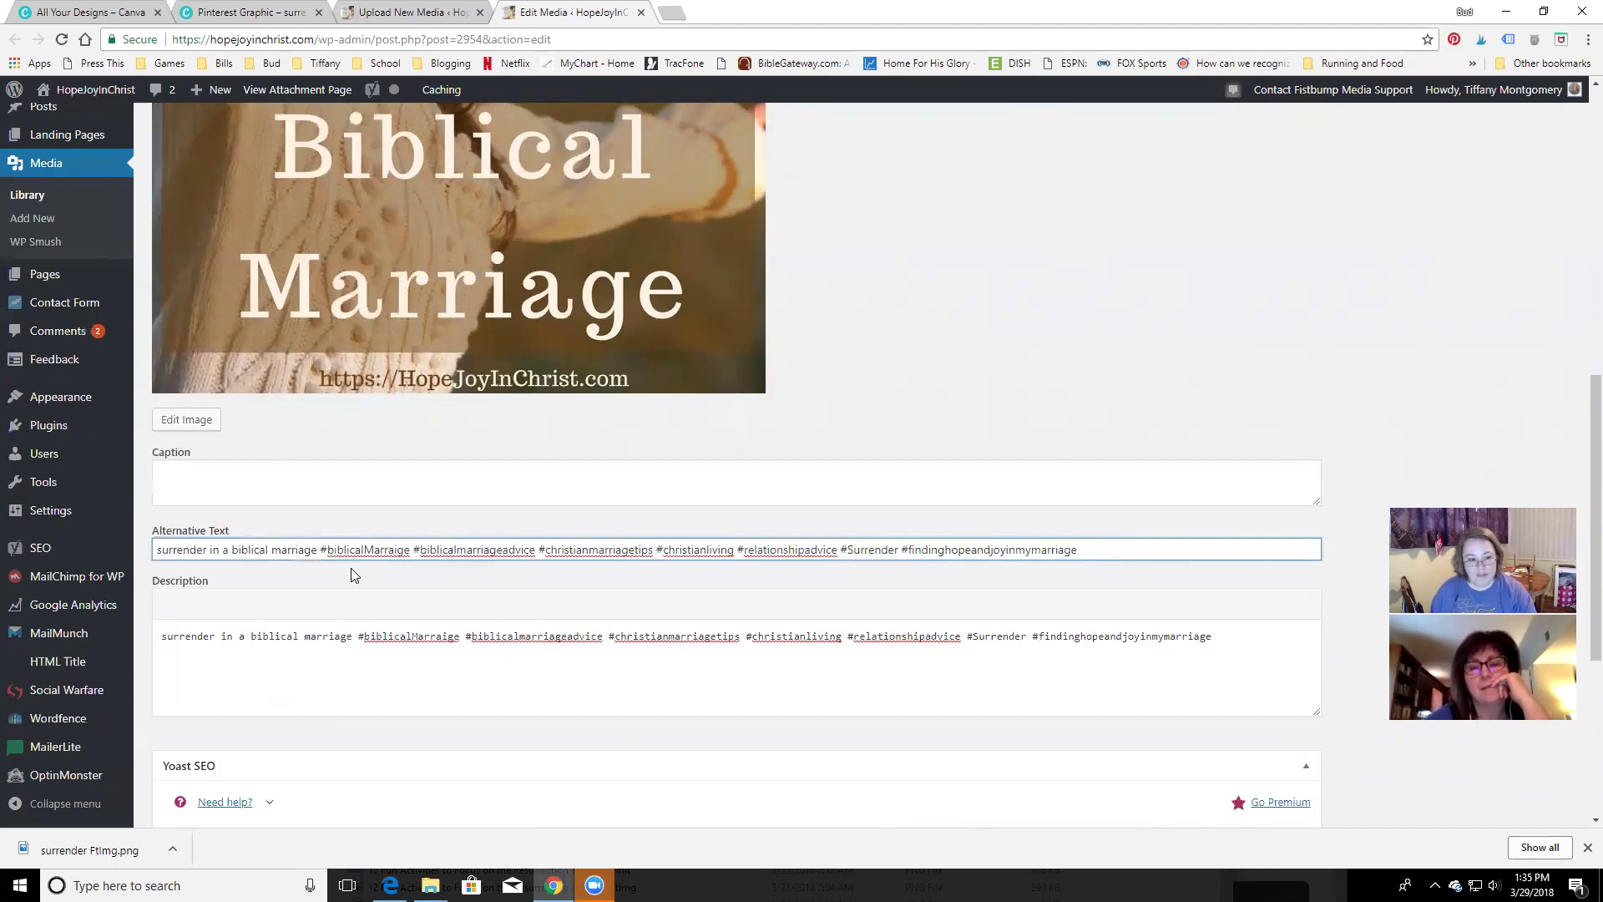
# Capitalize the opening word "Surrender" in both the description and the alternative text, and update the media file
pyautogui.click(321, 549)
pyautogui.click(355, 635)
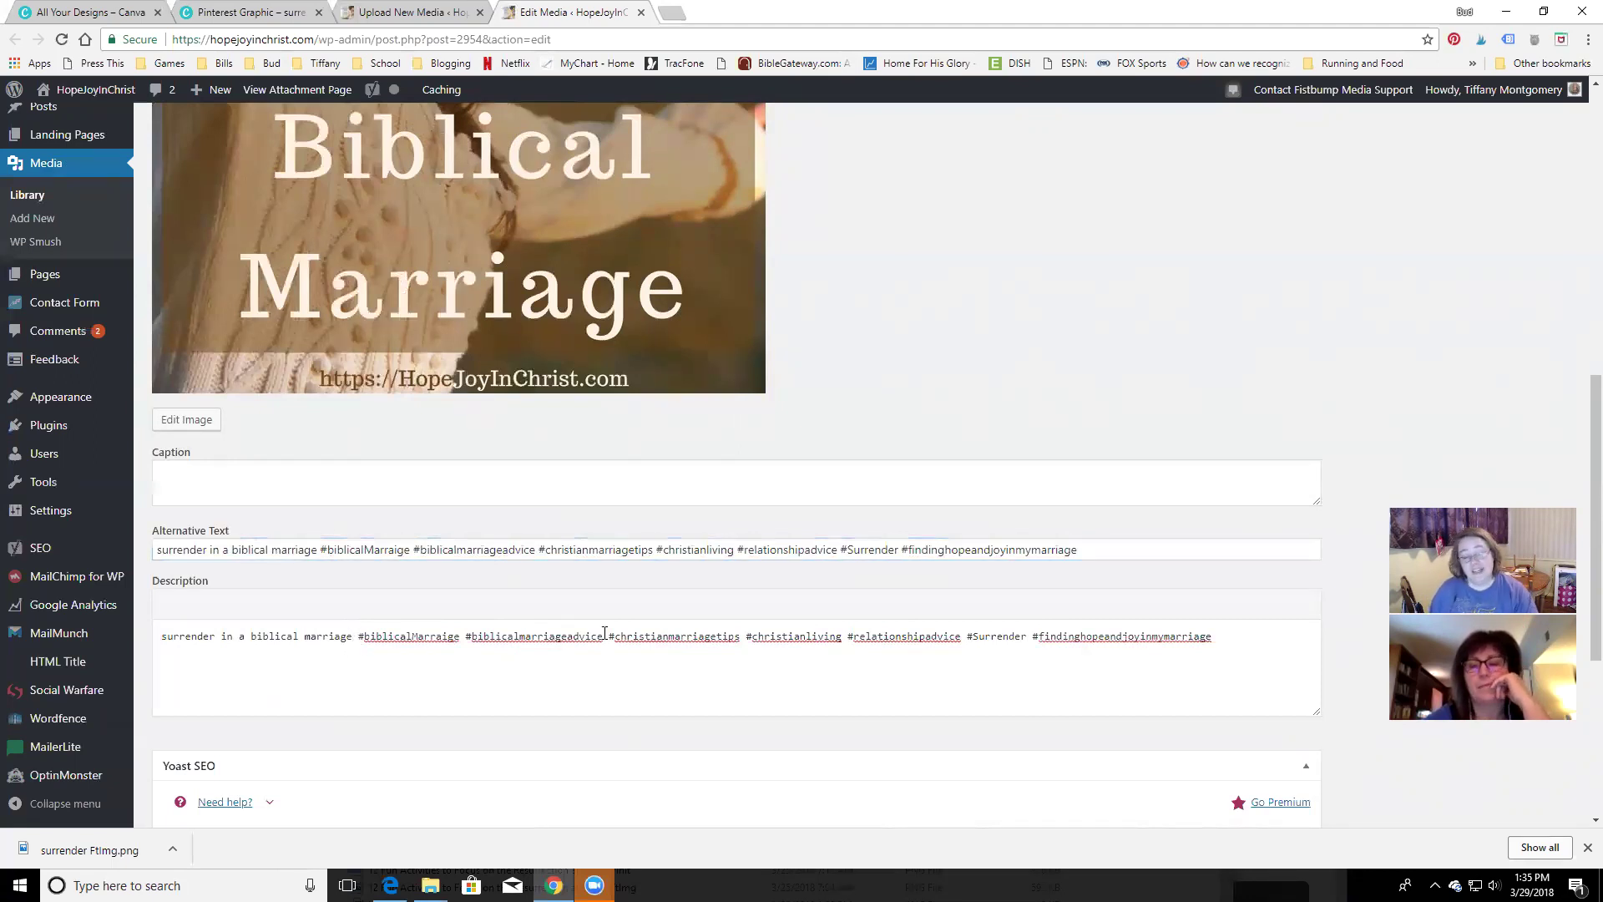
pyautogui.moveTo(167, 640); pyautogui.dragTo(160, 637)
pyautogui.click(165, 553)
pyautogui.press('BackSpace')
pyautogui.write('S')
pyautogui.click(270, 641)
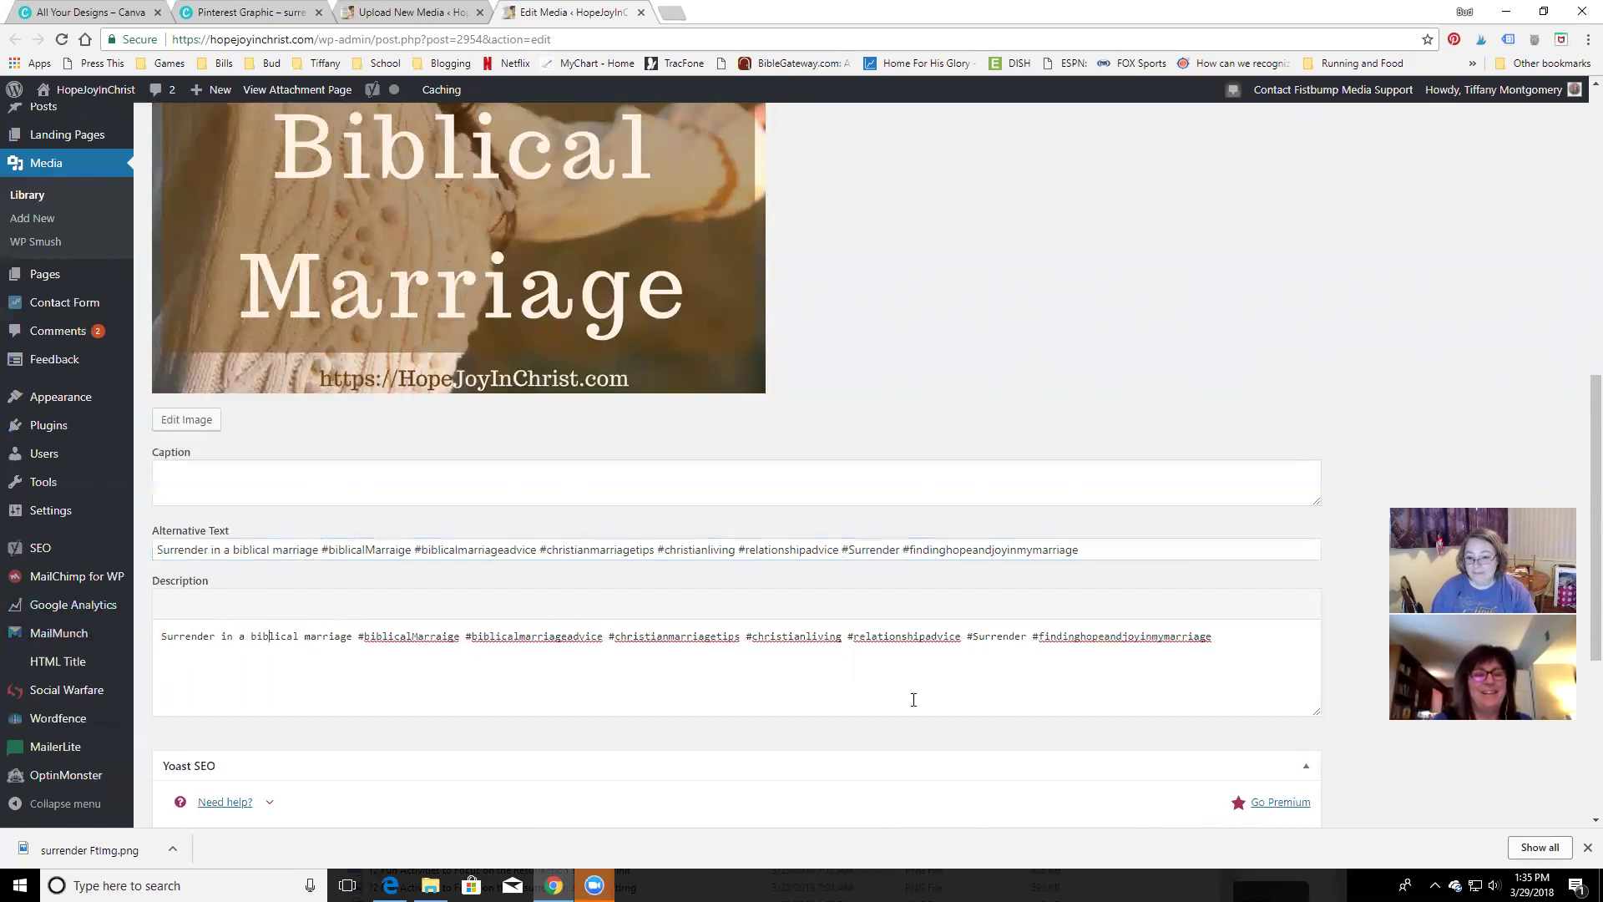
pyautogui.scroll(9, 948, 699)
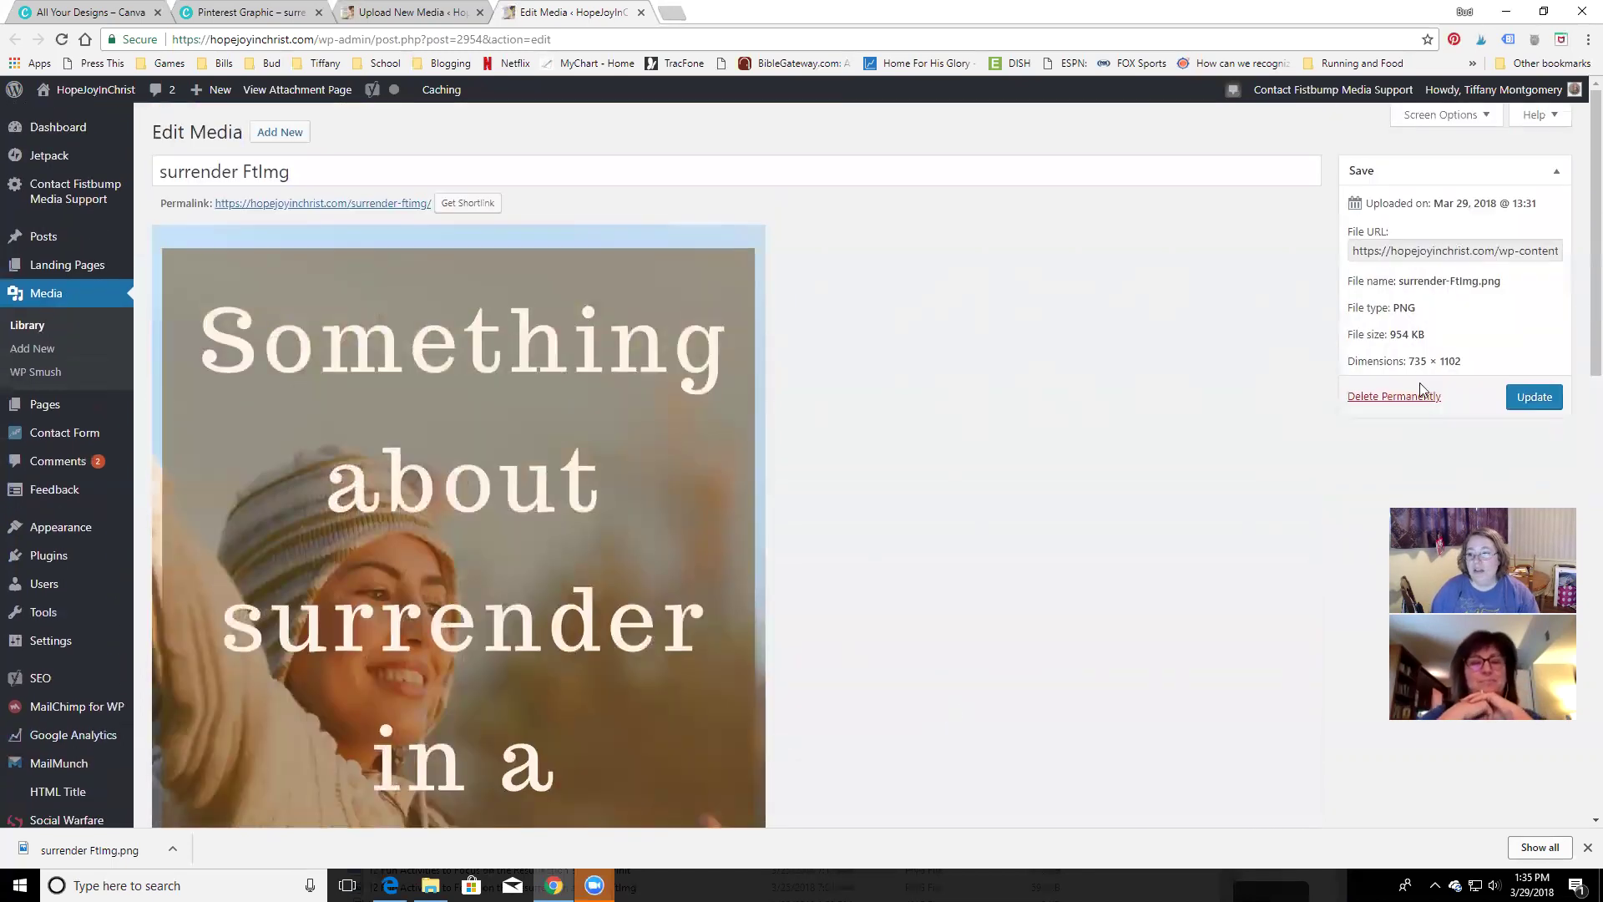
pyautogui.click(1535, 397)
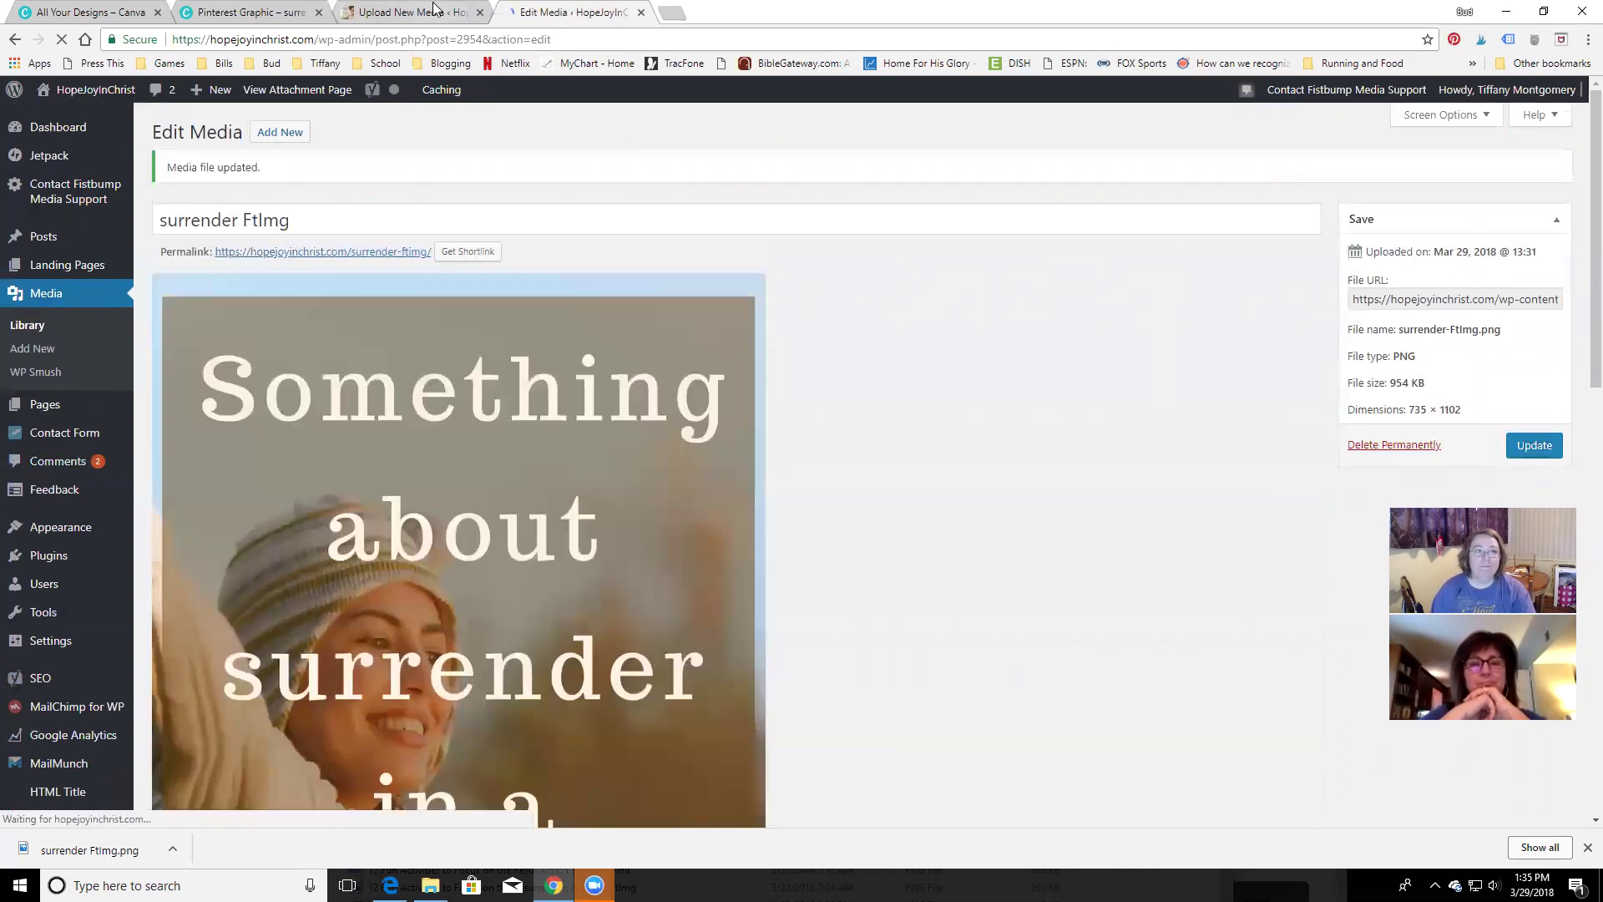
# Return to the media upload page, open the list of all blog posts and filter it to the published ones
pyautogui.click(423, 15)
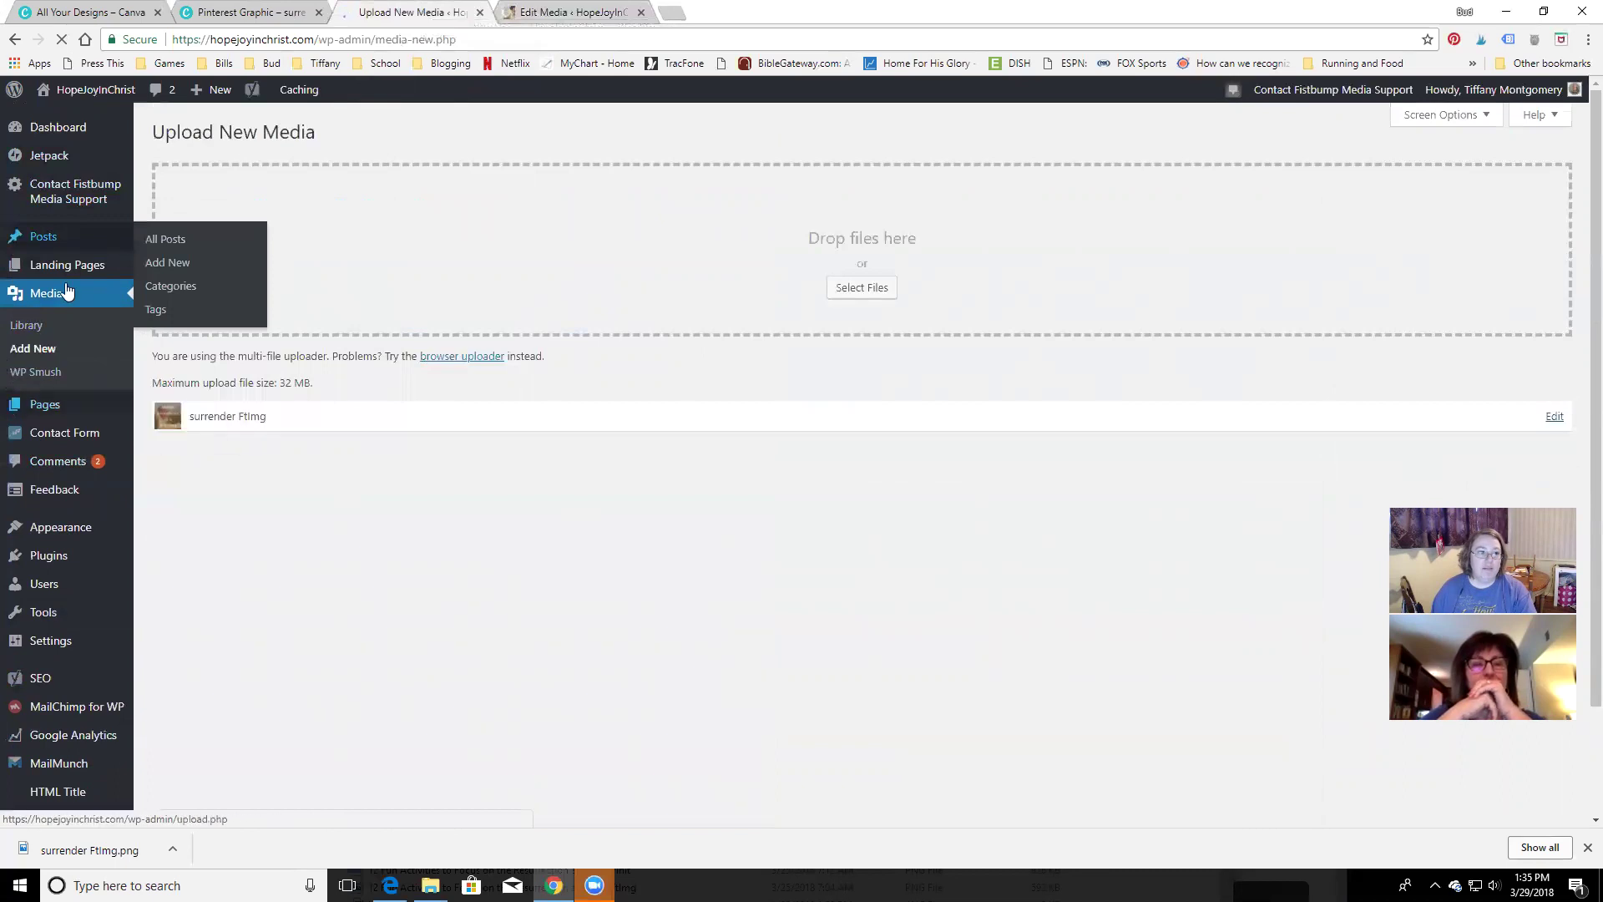
pyautogui.click(50, 234)
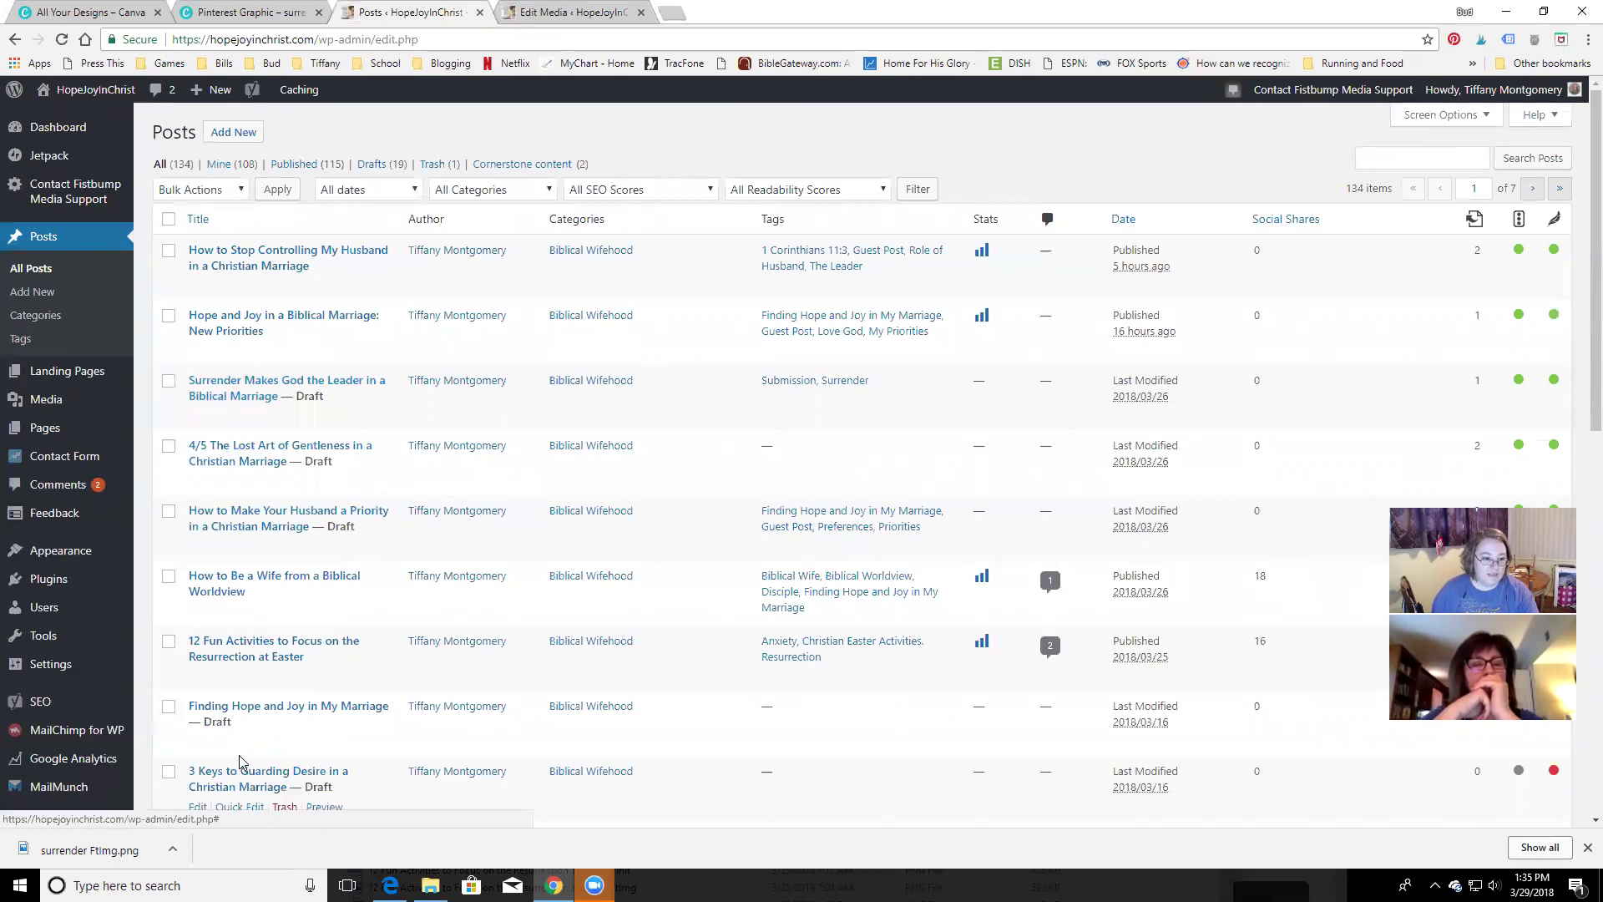
pyautogui.click(292, 167)
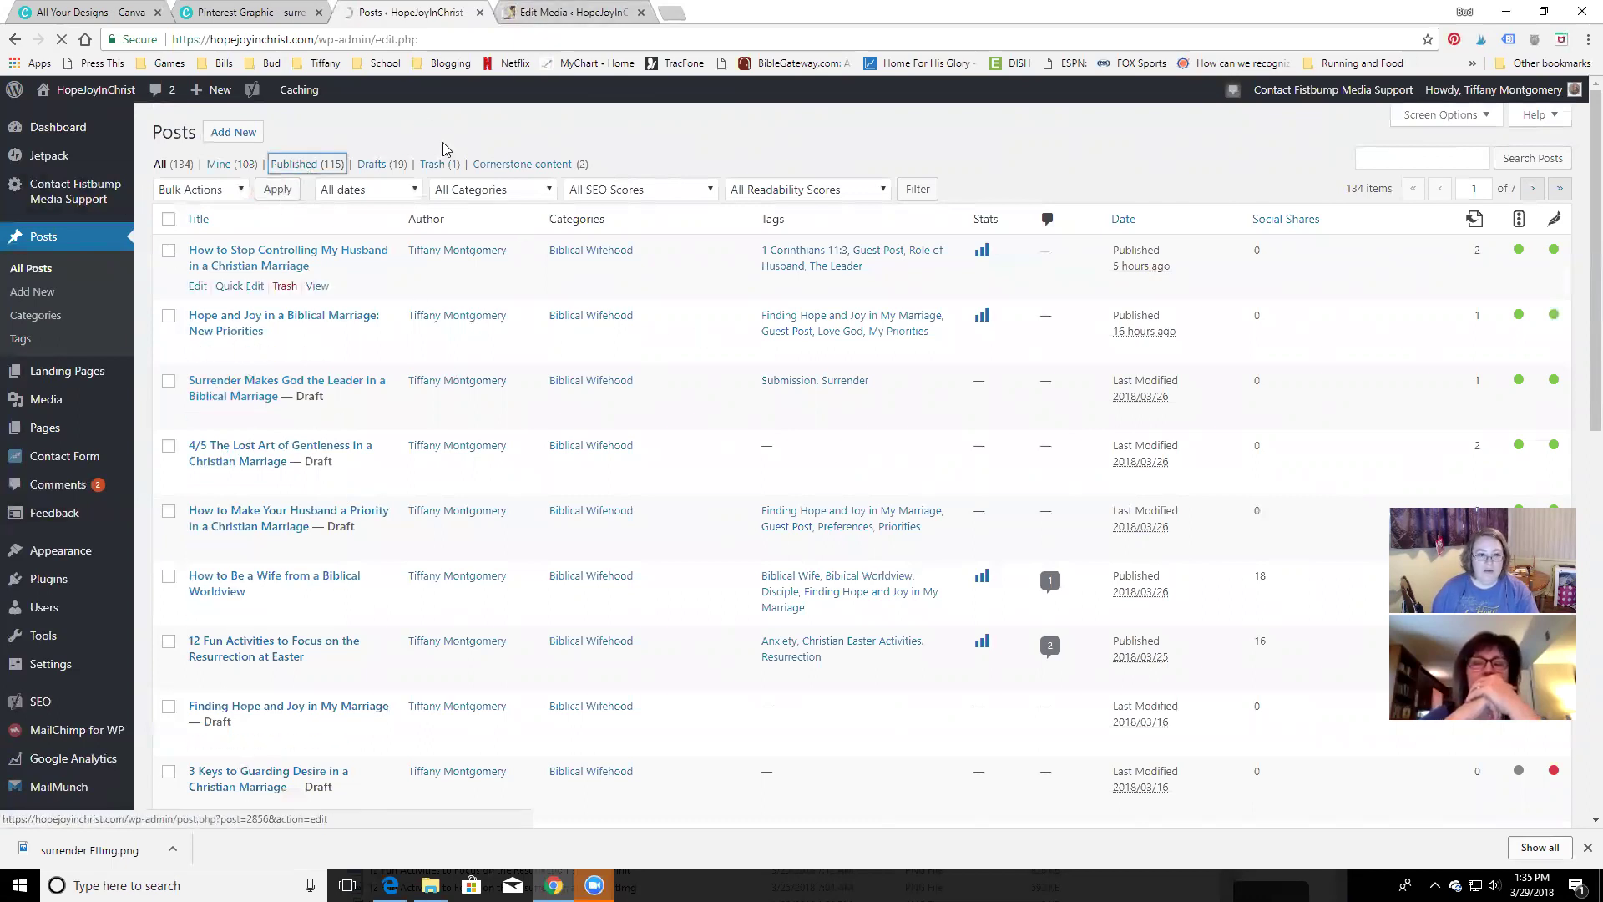
pyautogui.click(607, 255)
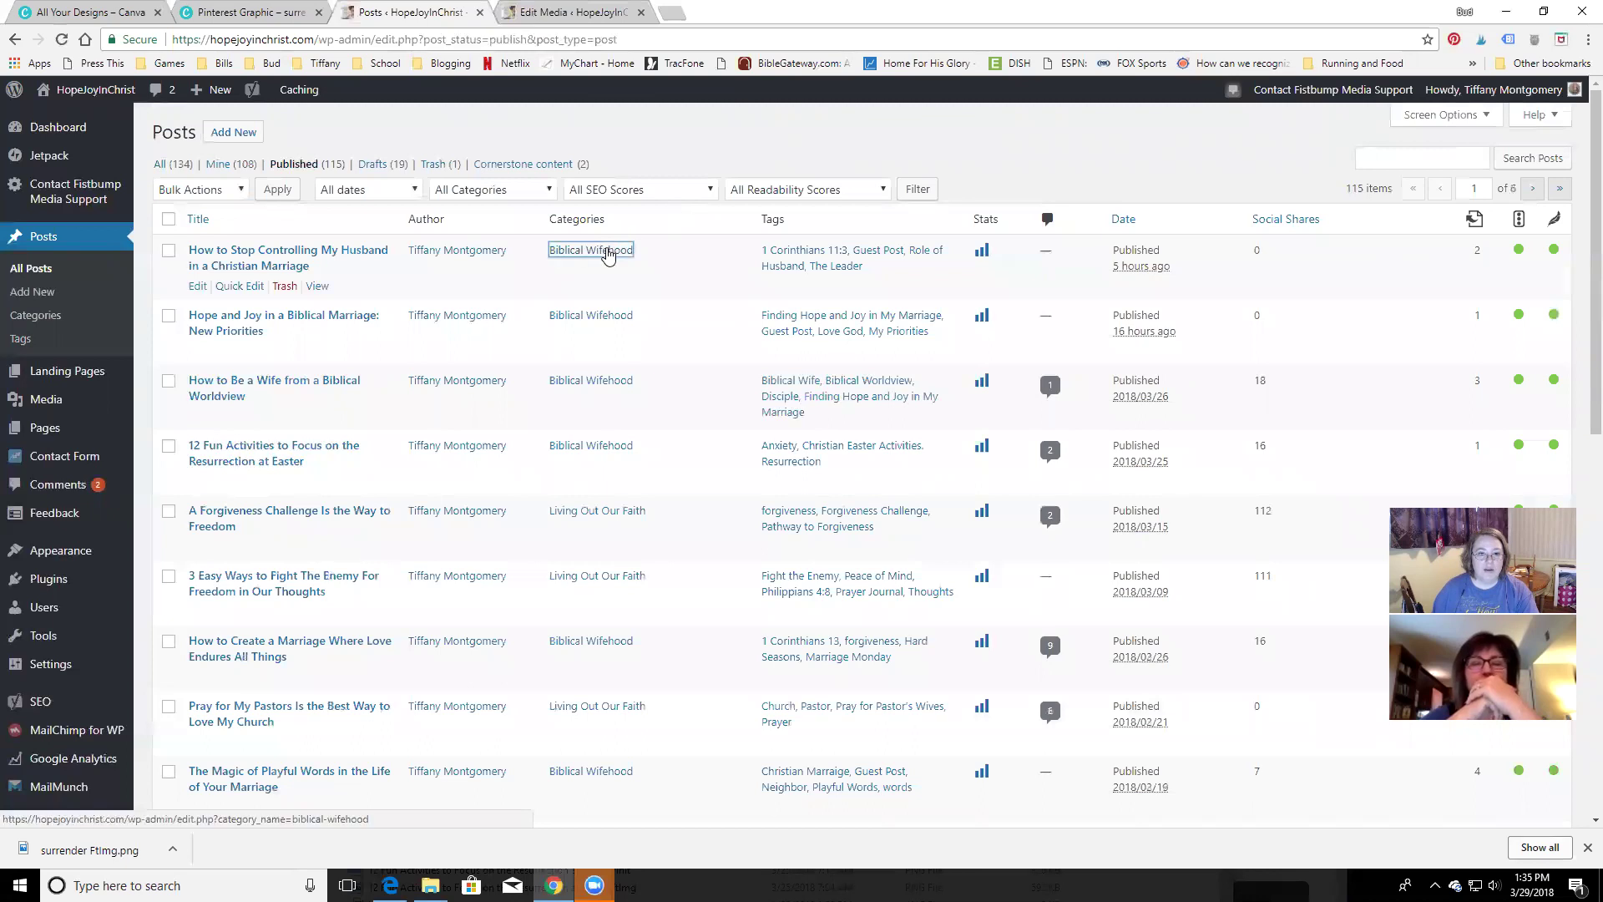
pyautogui.click(817, 252)
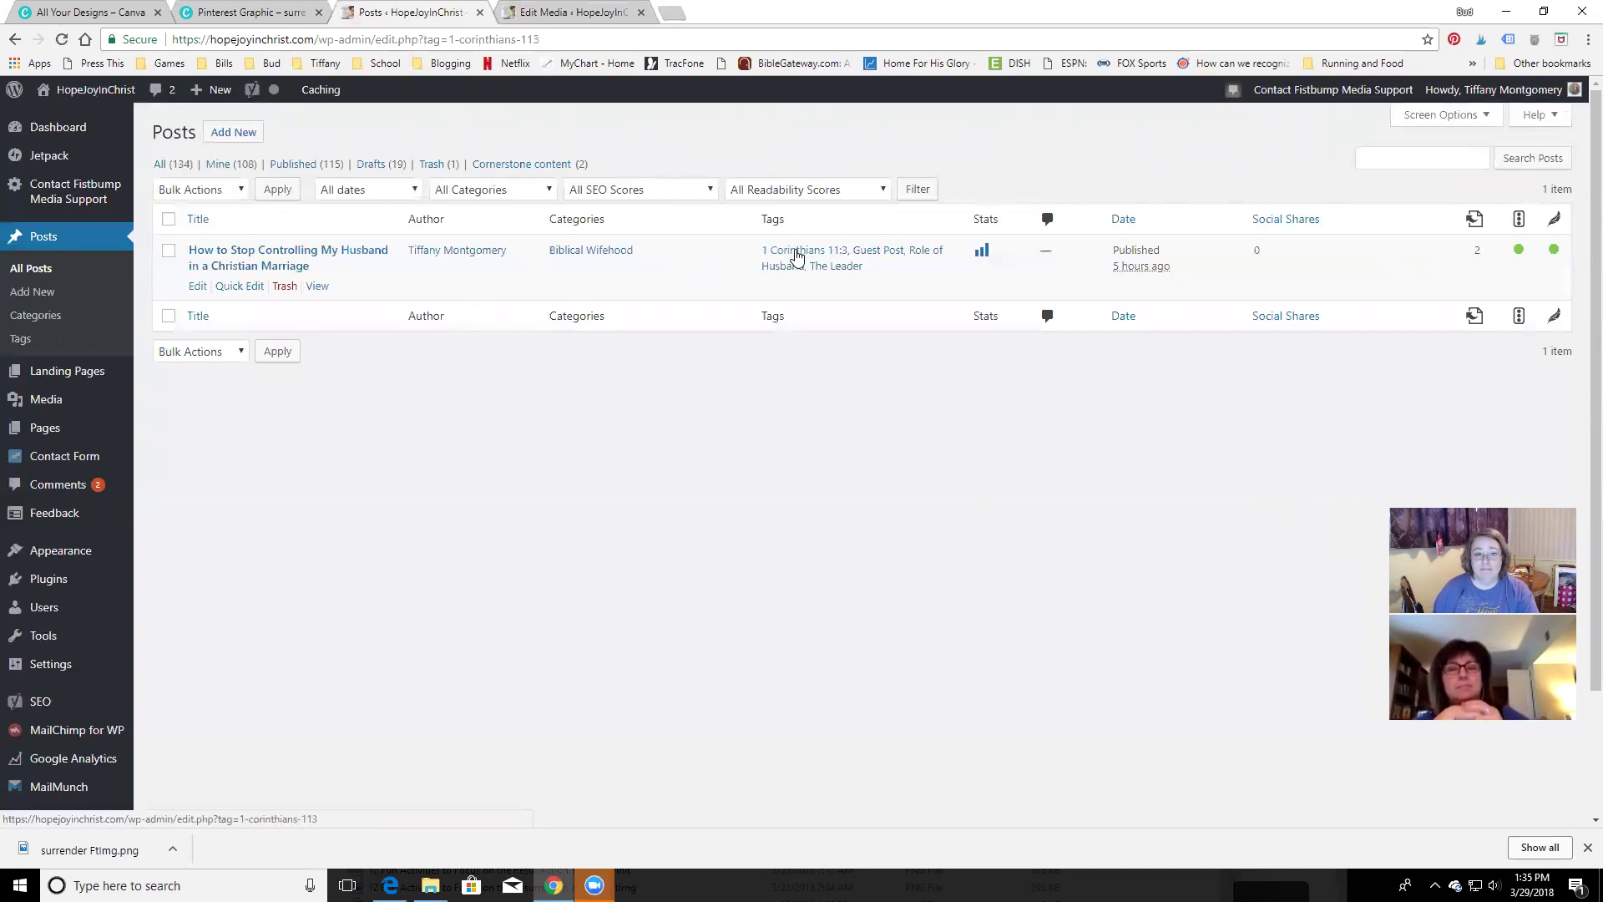
pyautogui.click(309, 165)
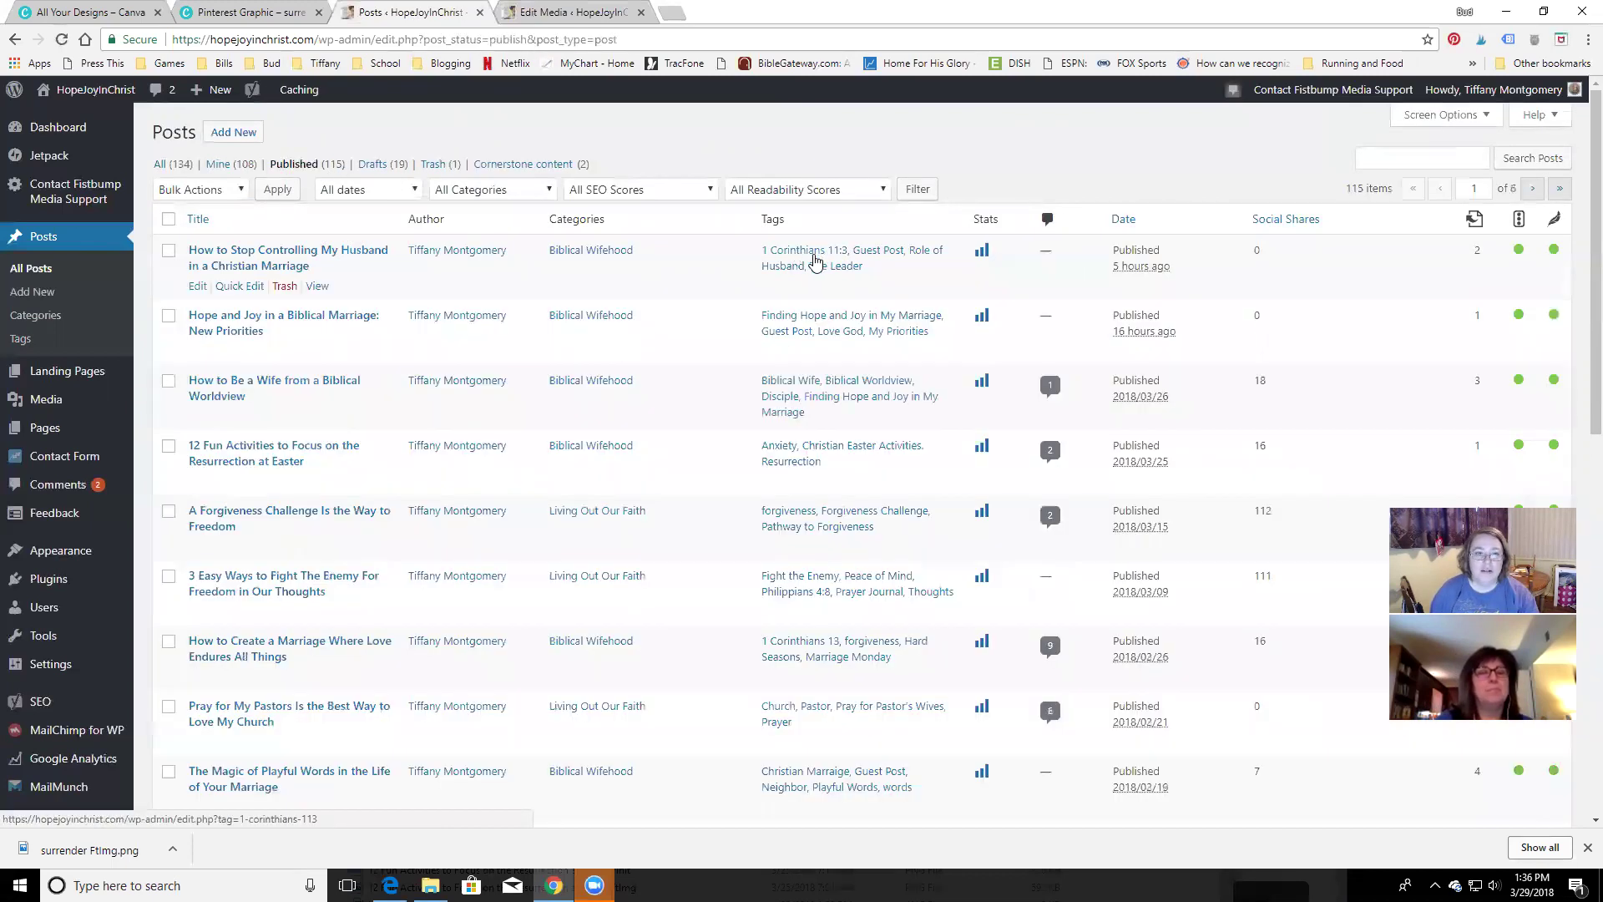
# Filter the posts to the Biblical Wifehood category, sort them by date with the newest first, and go to the second page
pyautogui.click(595, 250)
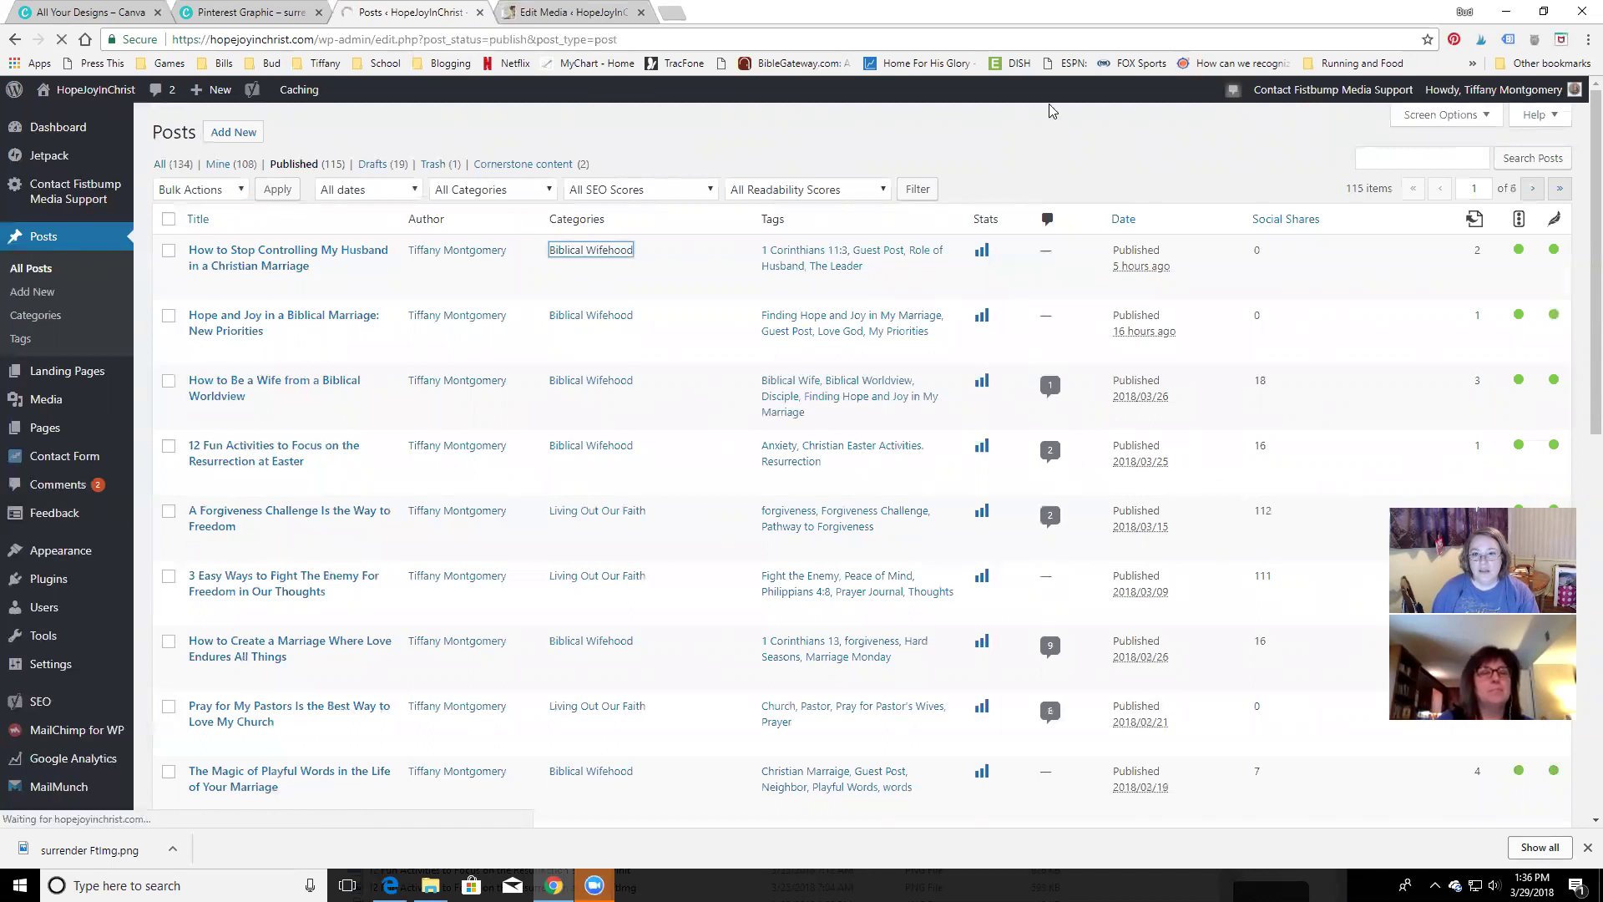
pyautogui.click(1127, 222)
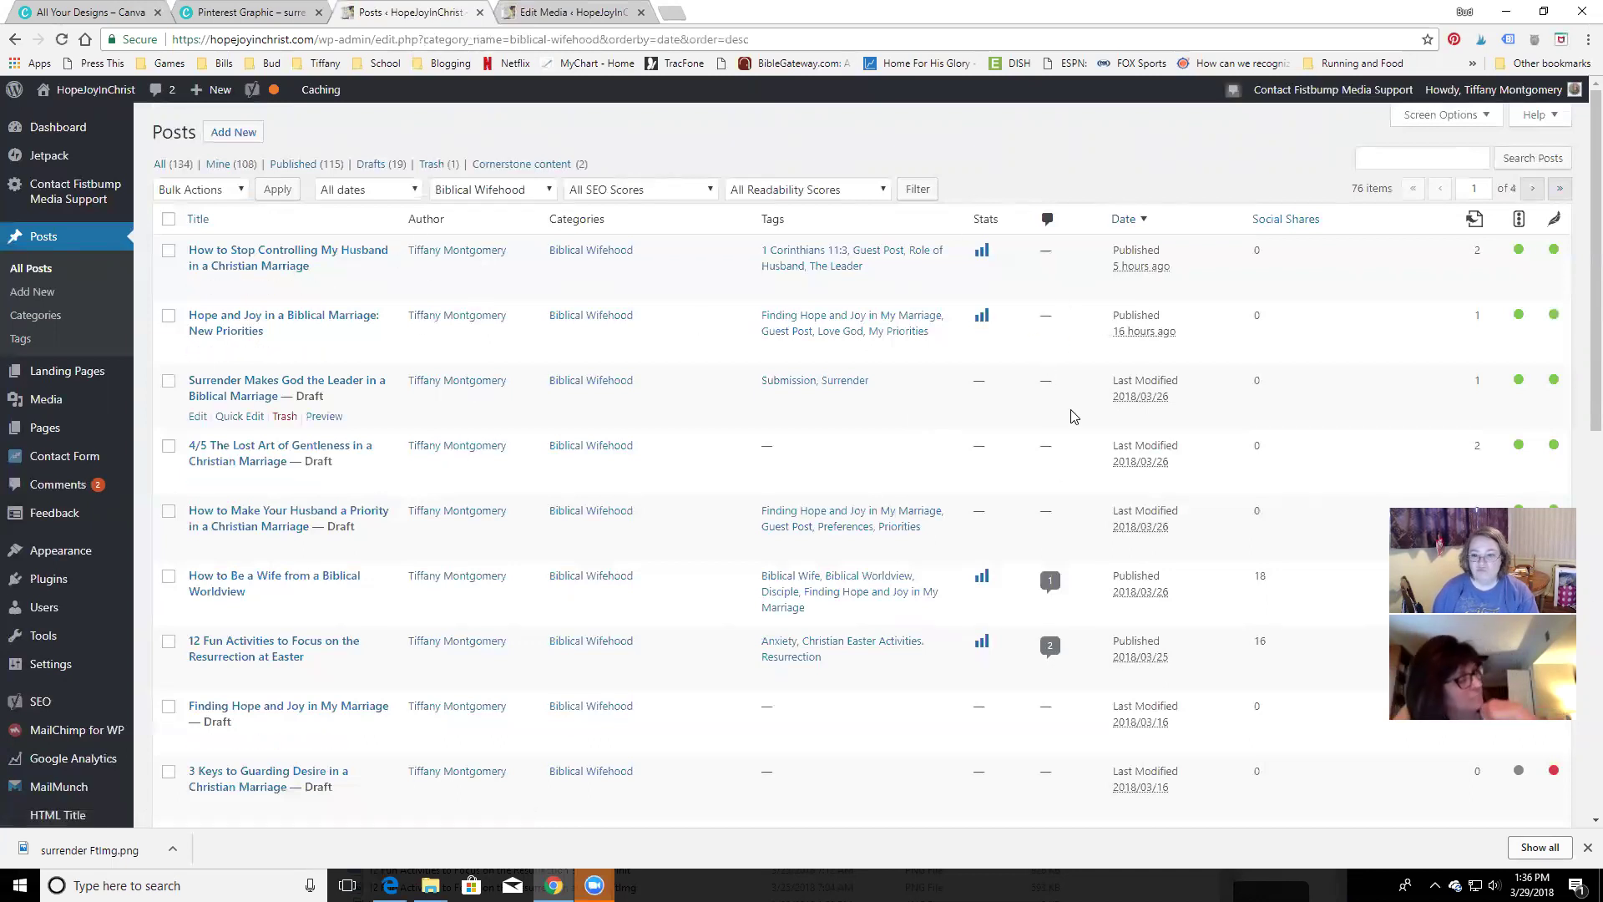
pyautogui.scroll(-7, 1078, 376)
pyautogui.scroll(-3, 1112, 484)
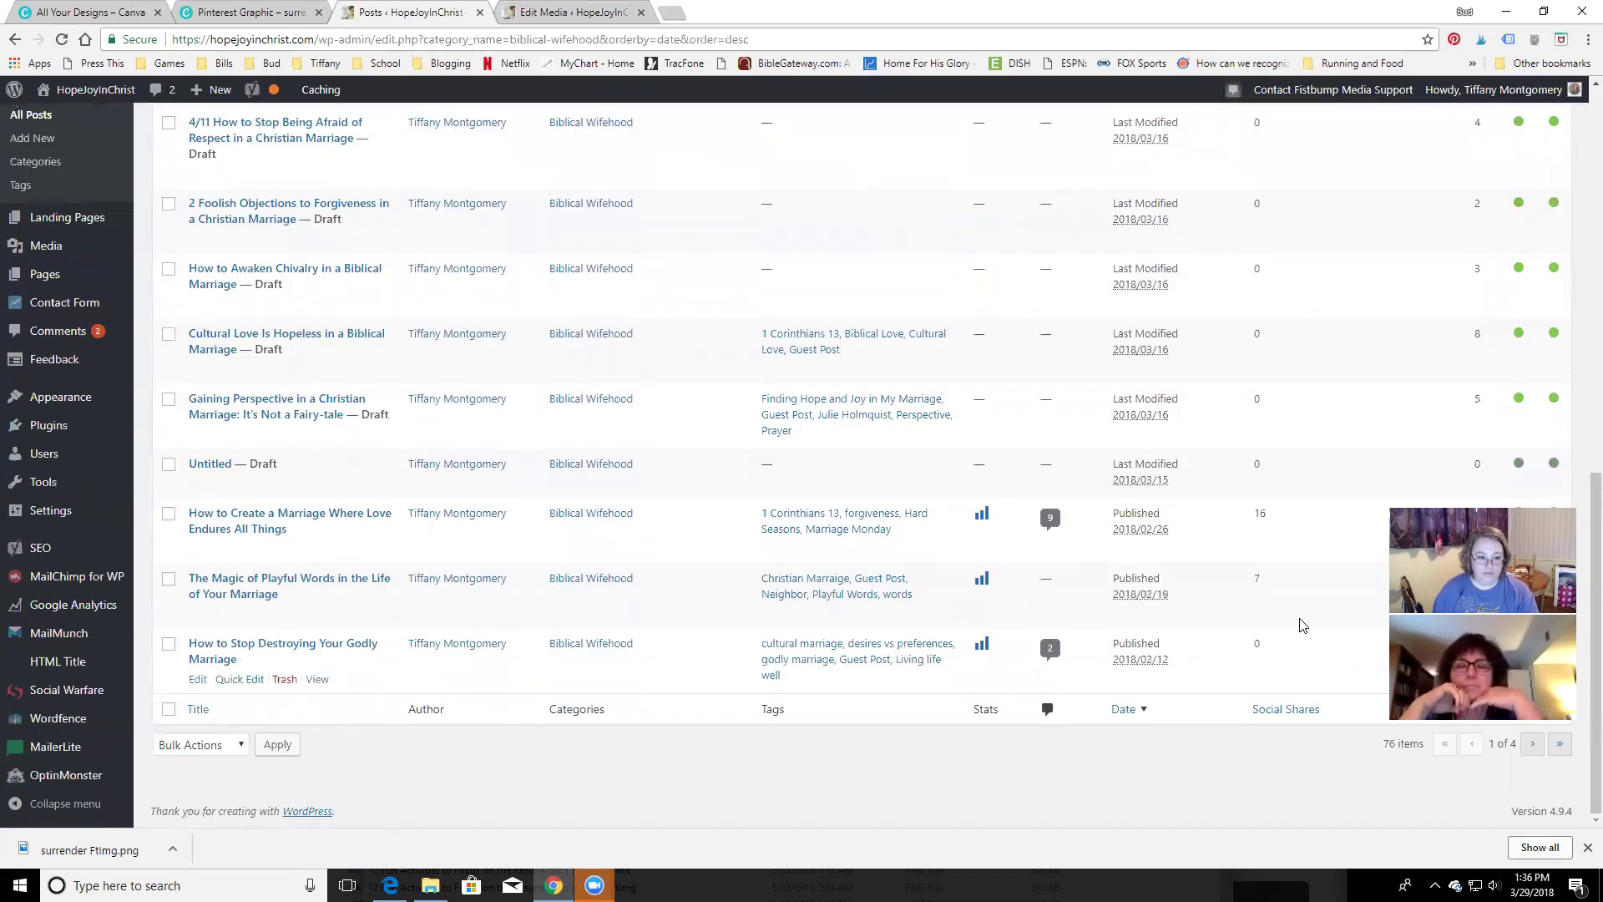
pyautogui.click(1533, 750)
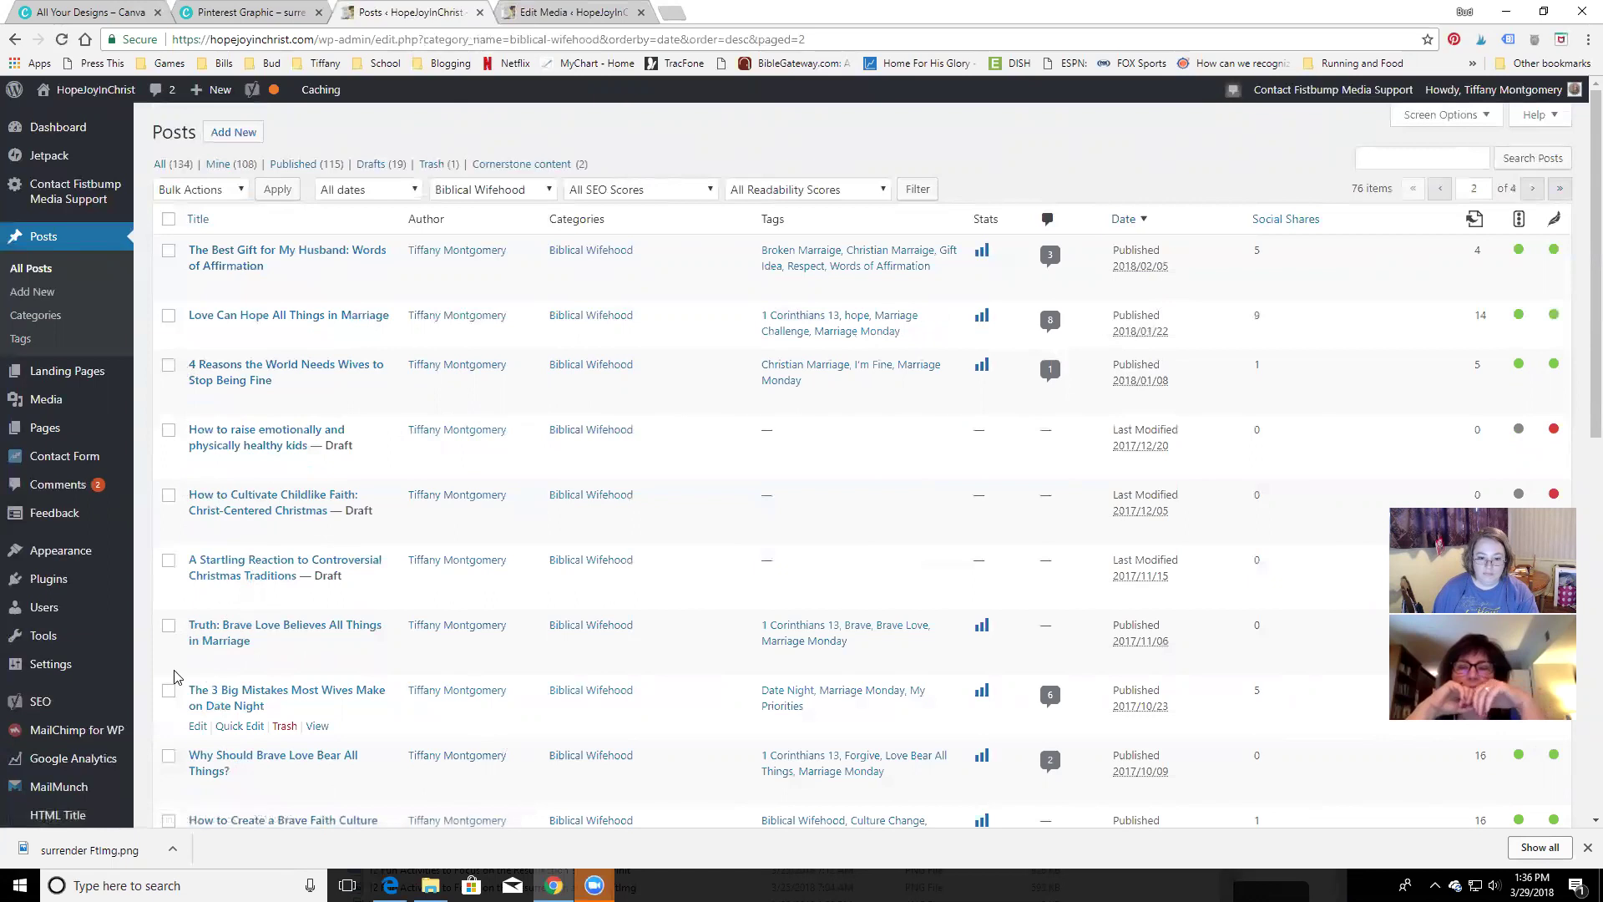
# Open the published post "Truth: Brave Love Believes All Things in Marriage" for editing
pyautogui.click(198, 662)
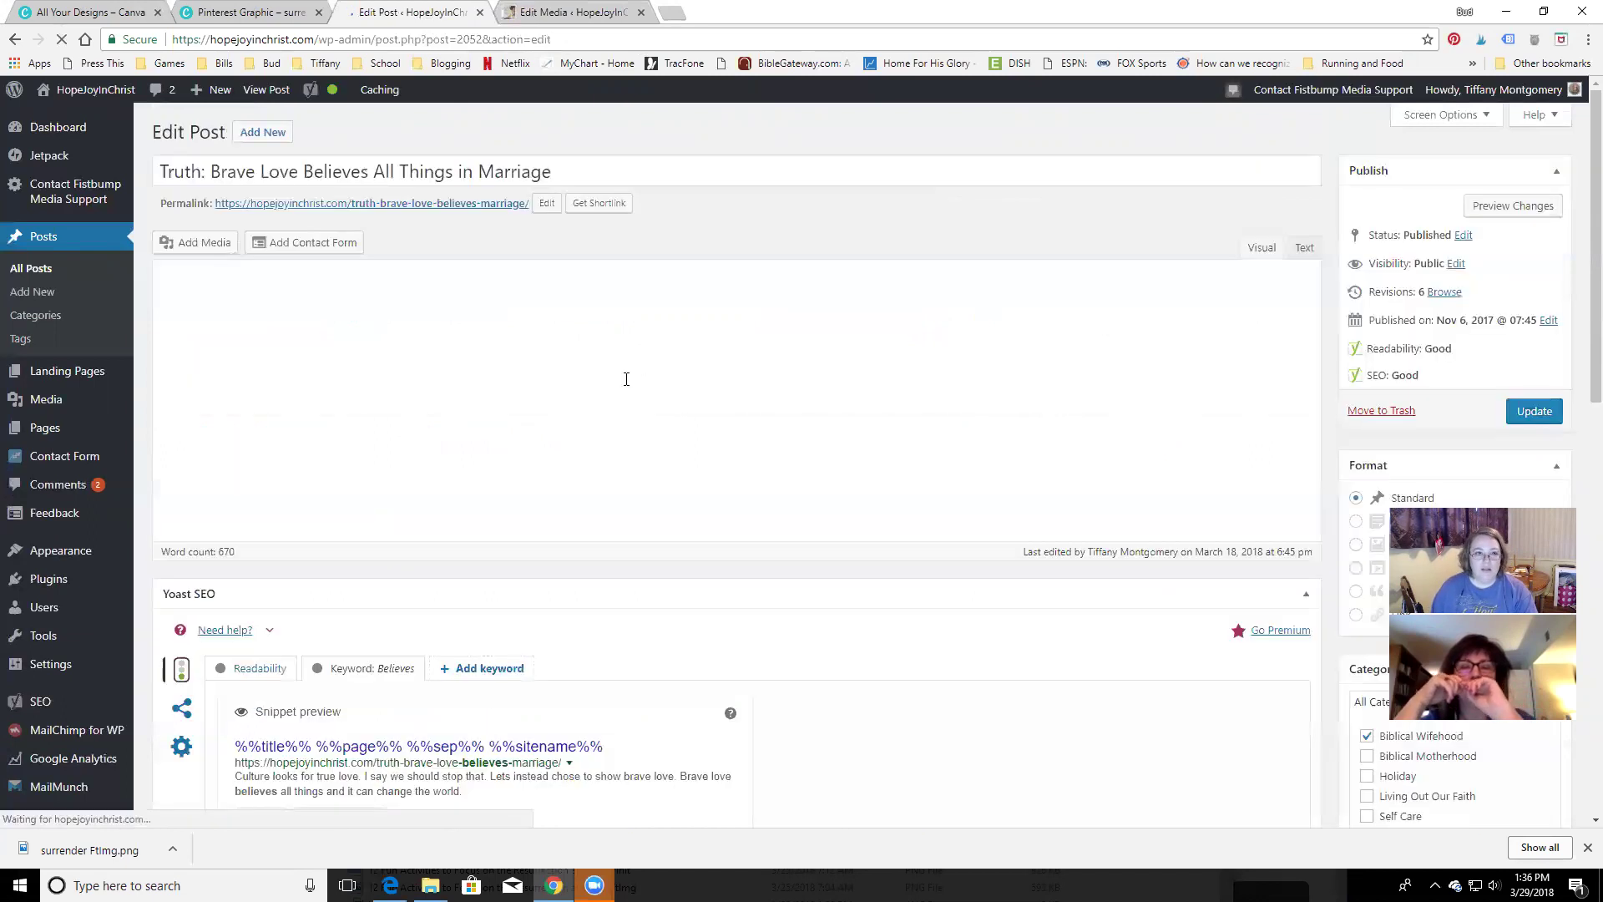
pyautogui.click(582, 400)
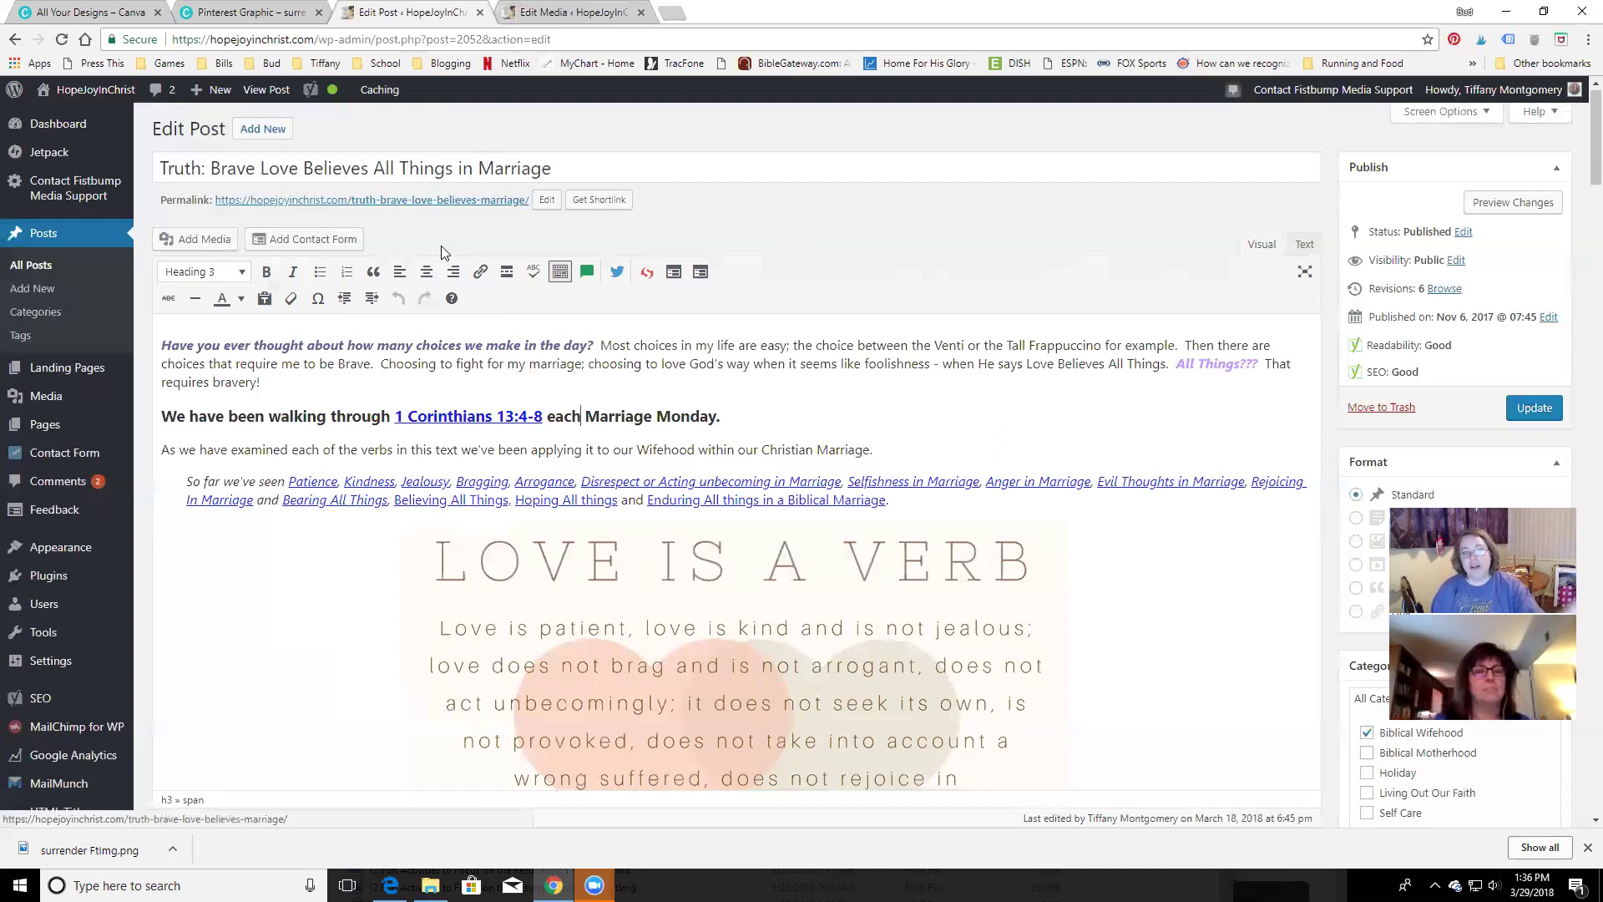
pyautogui.click(890, 451)
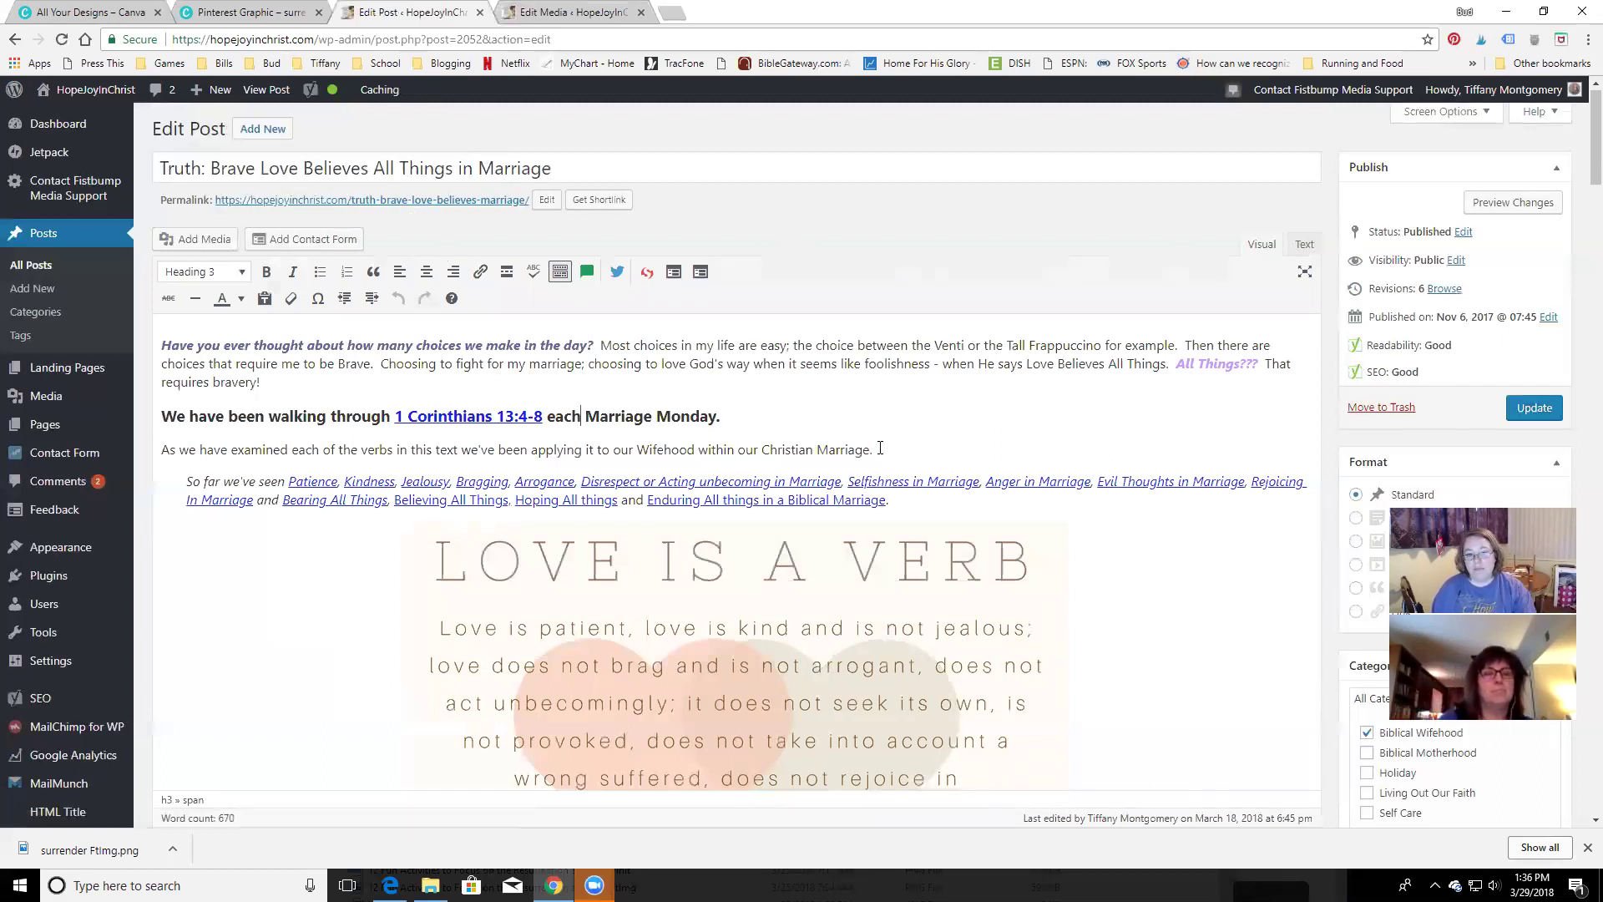
# Insert the "Something about surrender in a Biblical Marriage" image at full size on a new line above the "What does it mean" heading
pyautogui.scroll(-10, 892, 451)
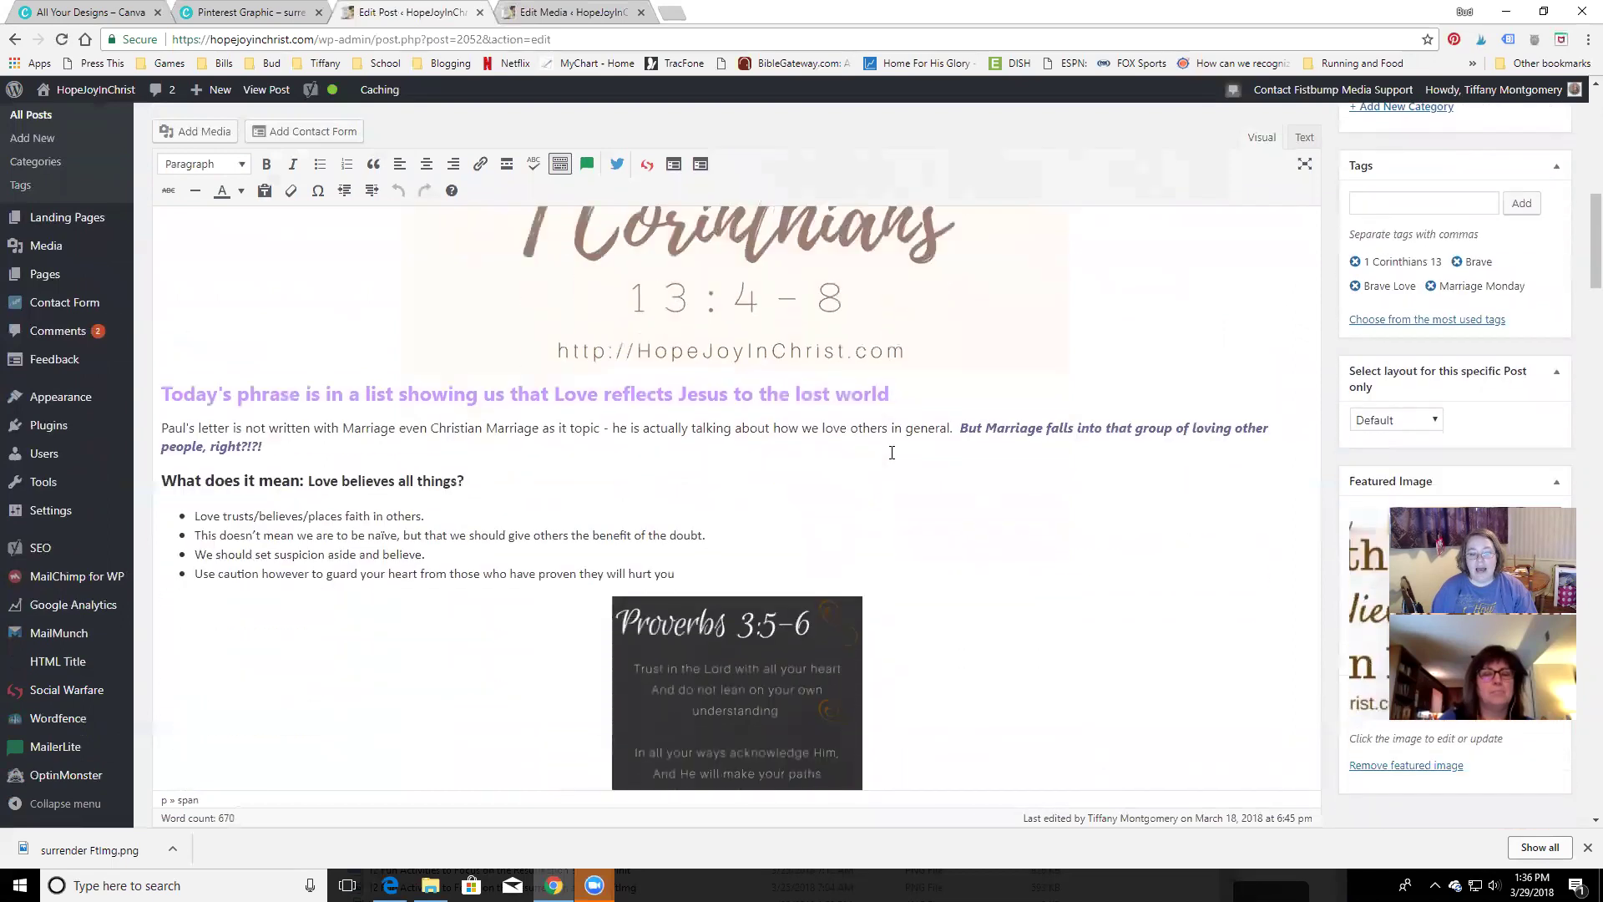
pyautogui.click(362, 438)
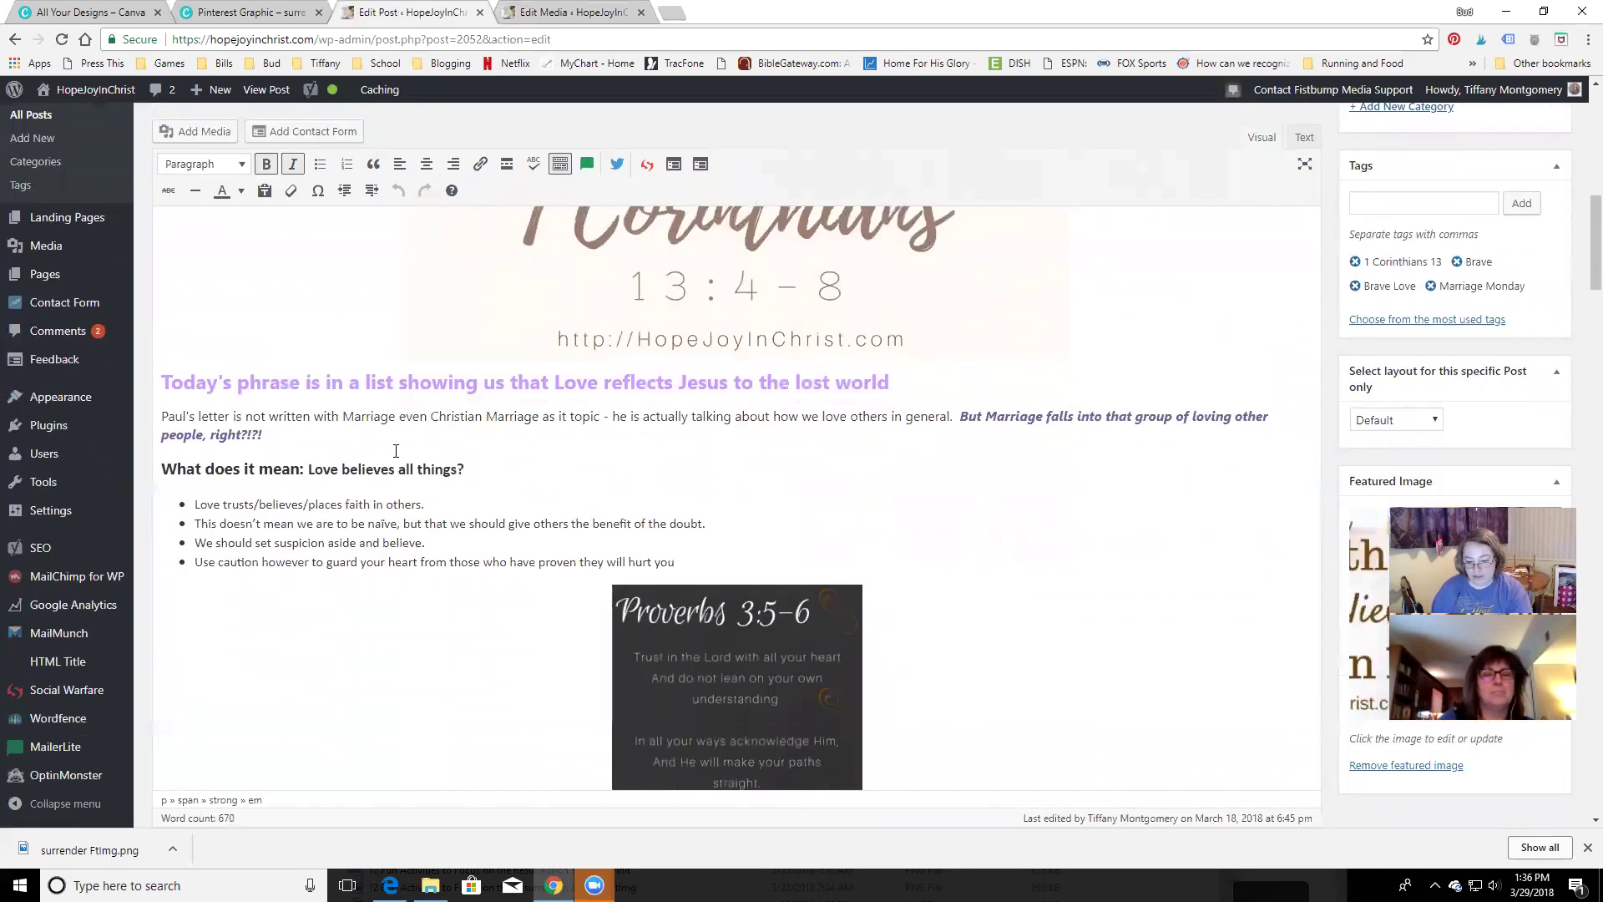
pyautogui.press('Return')
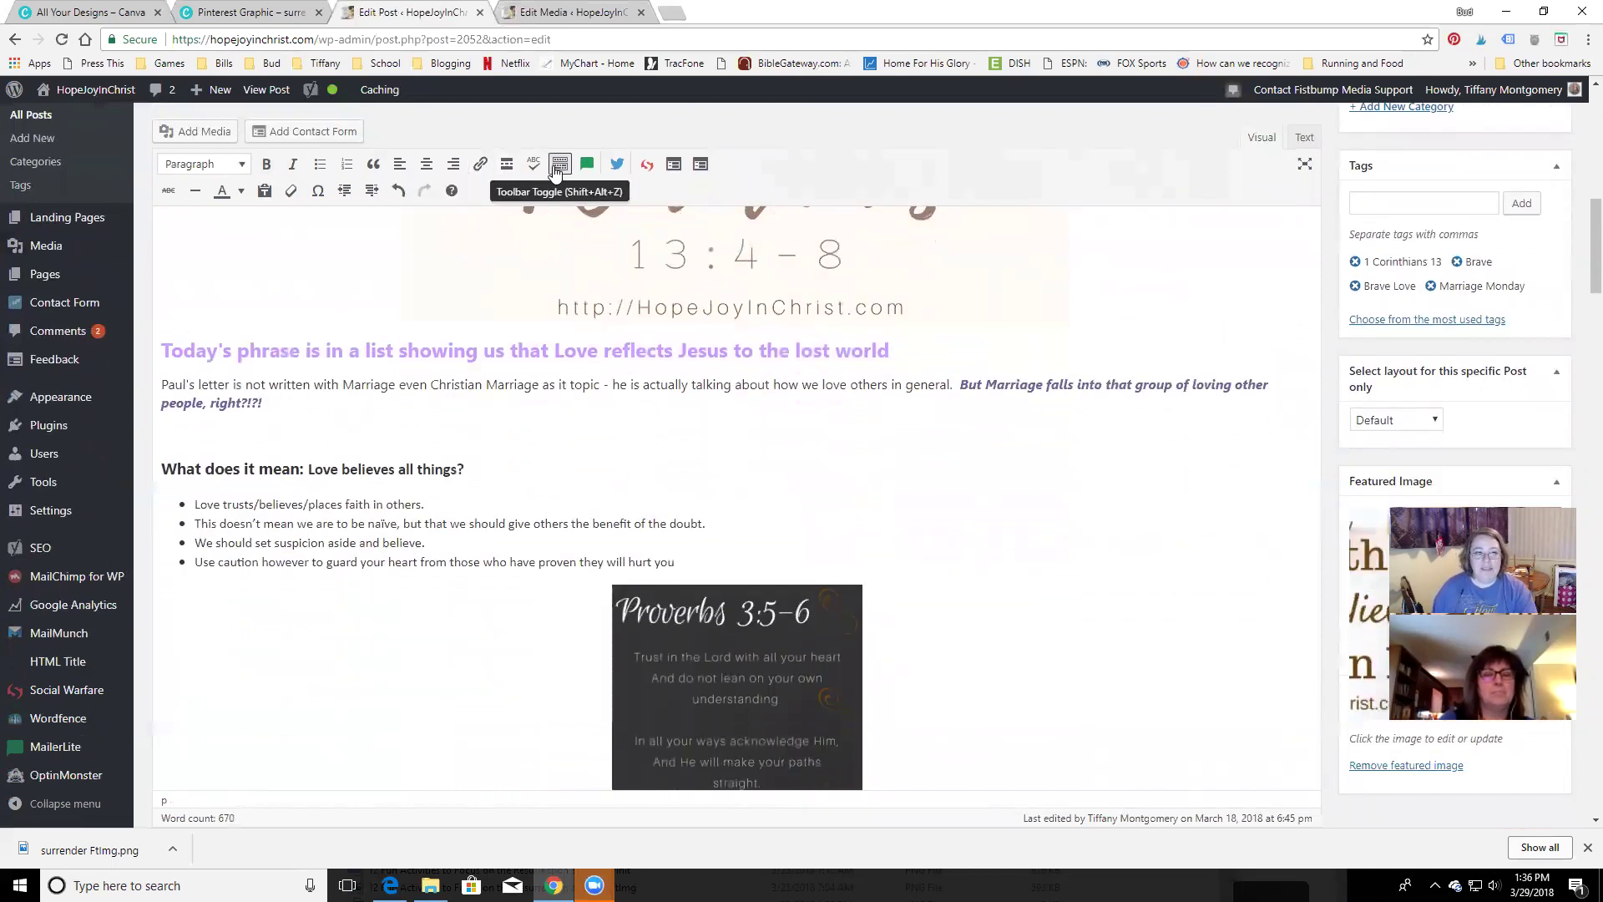
pyautogui.click(195, 131)
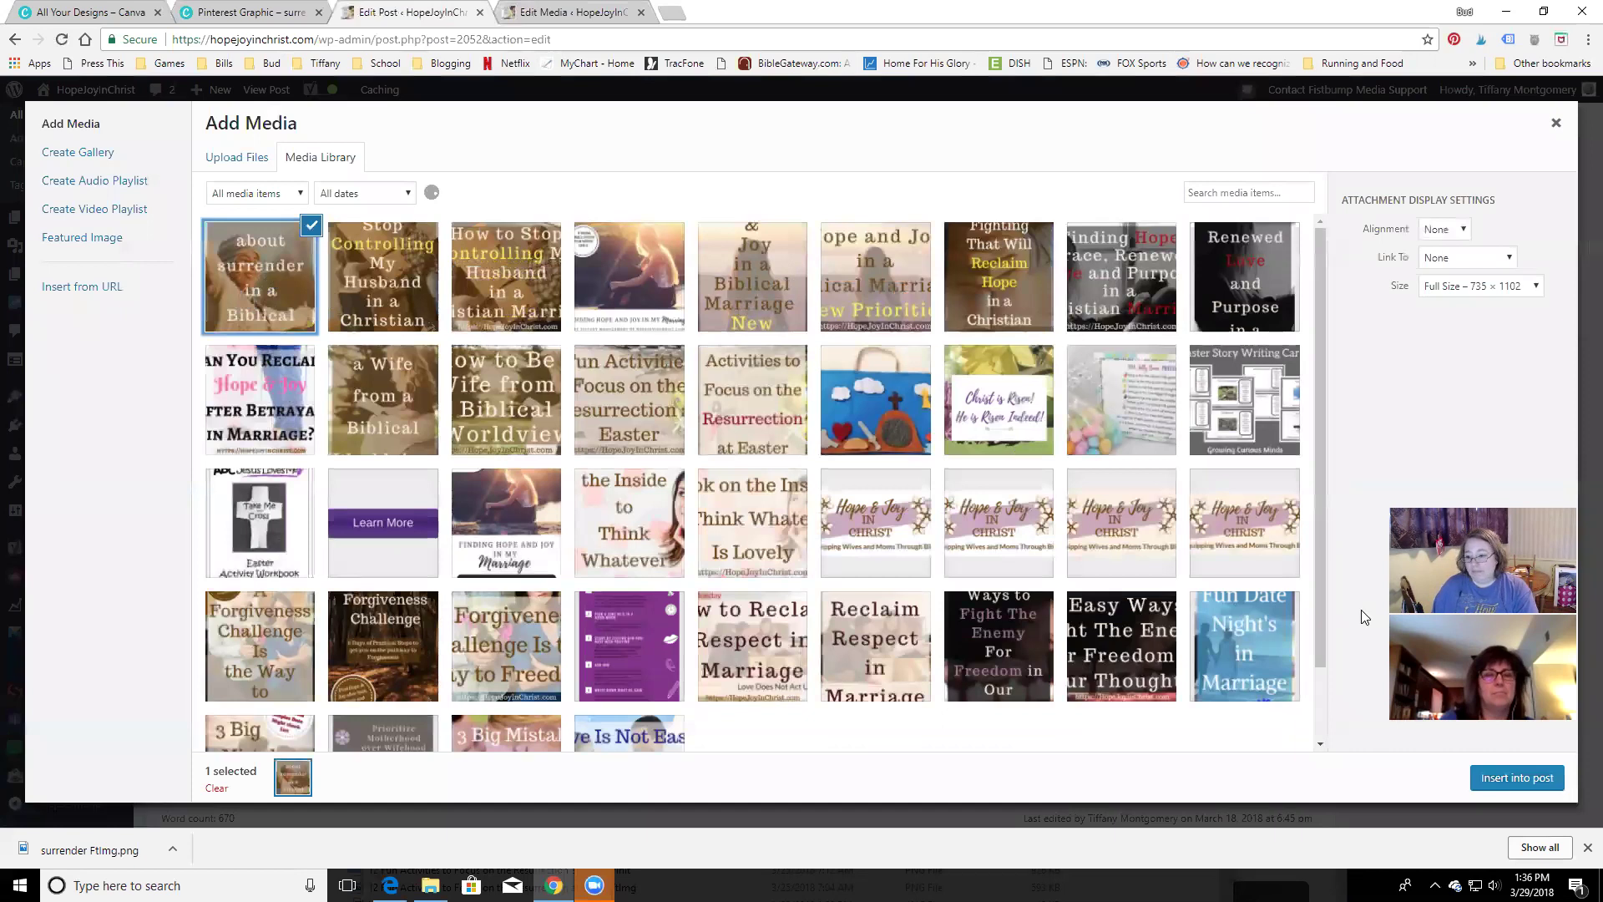
pyautogui.click(1531, 779)
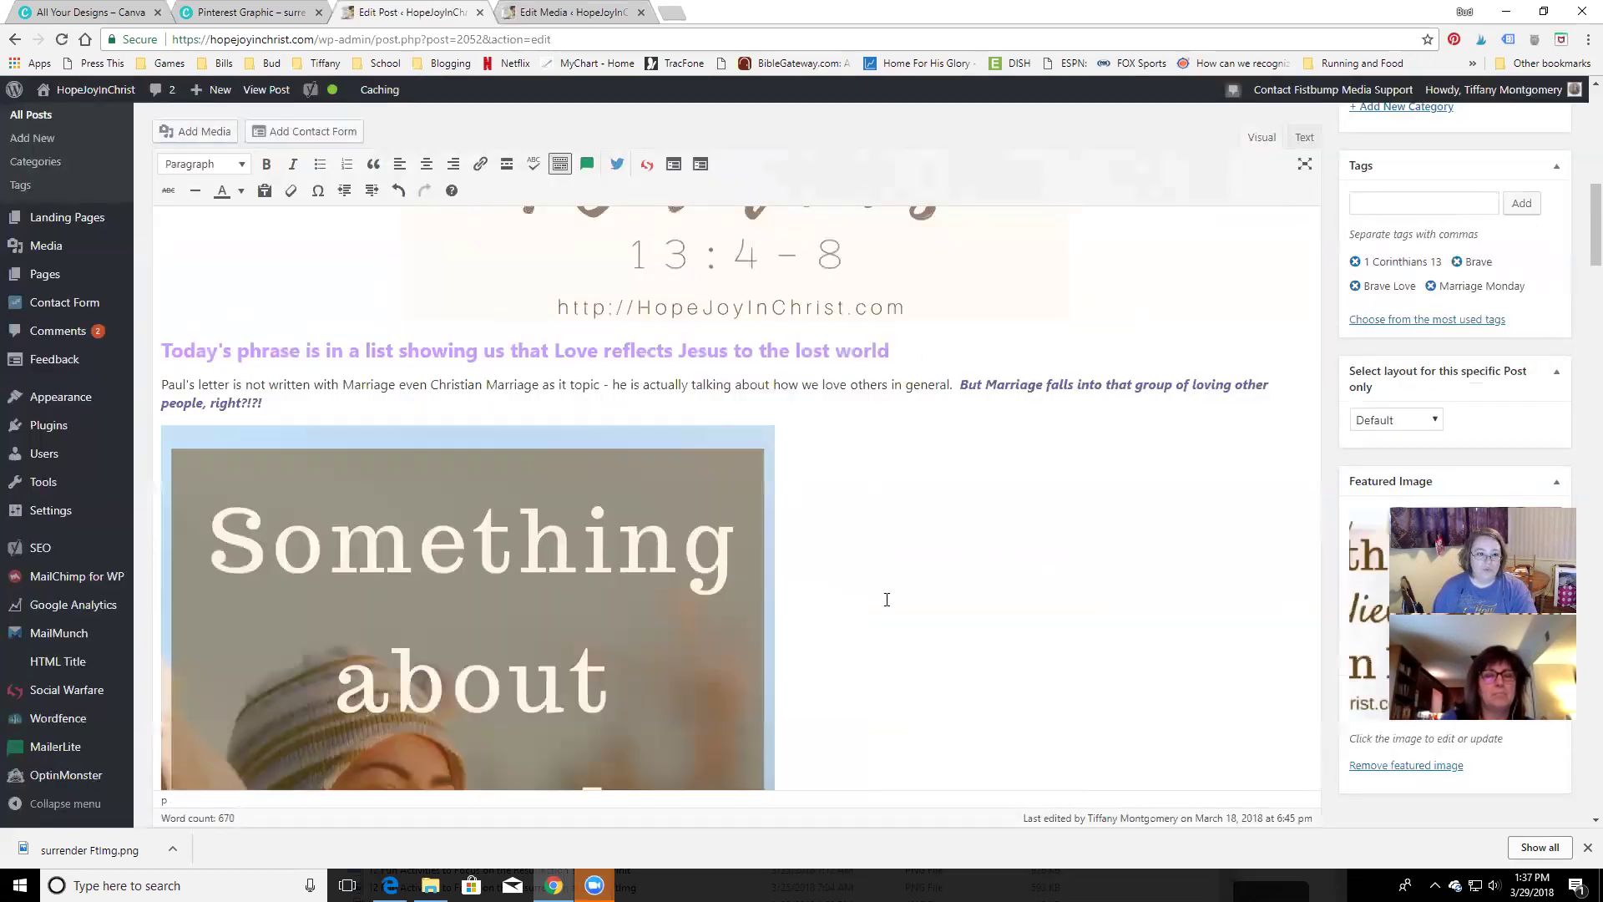
# Check the placement of the inserted image, update the published post, and dismiss the error alert
pyautogui.scroll(-10, 978, 454)
pyautogui.scroll(-15, 979, 454)
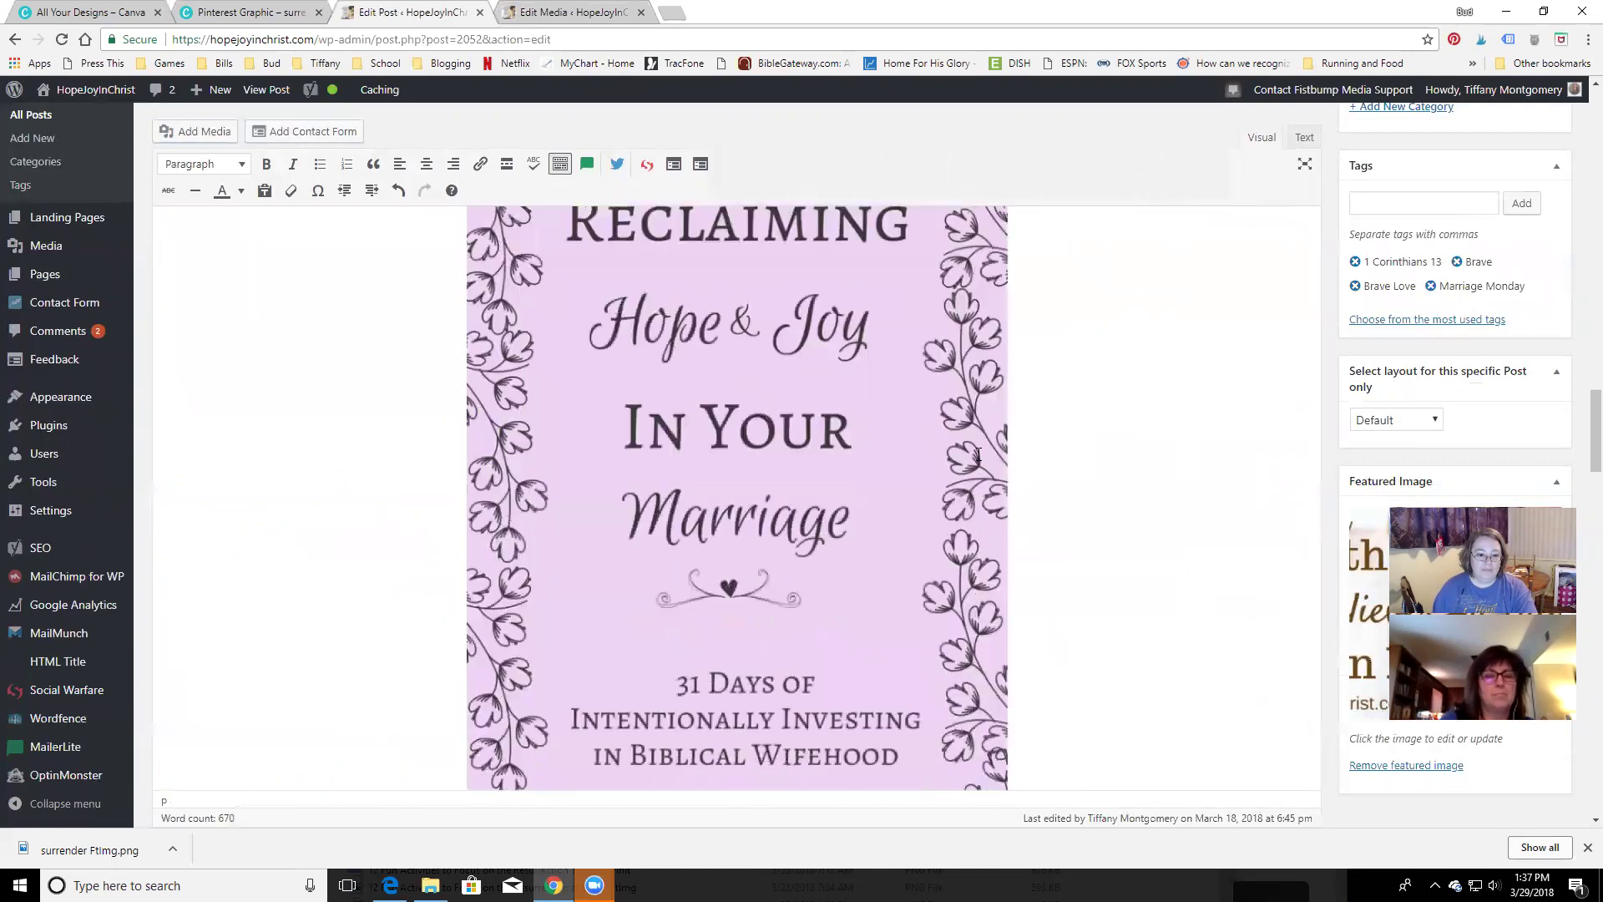
pyautogui.scroll(15, 979, 454)
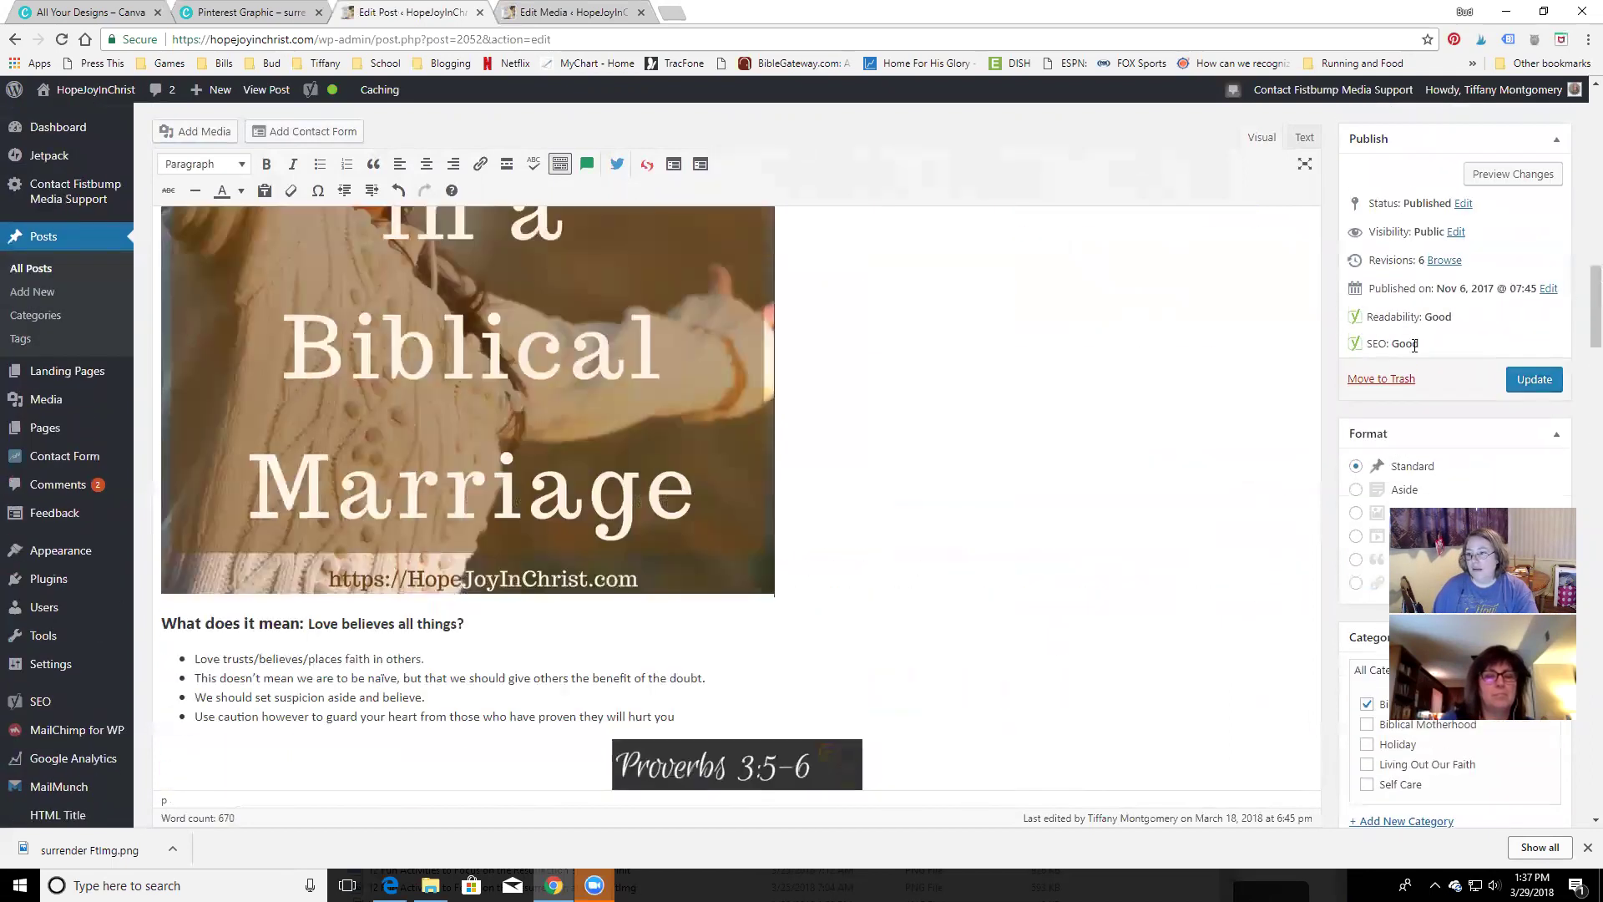
pyautogui.click(1558, 377)
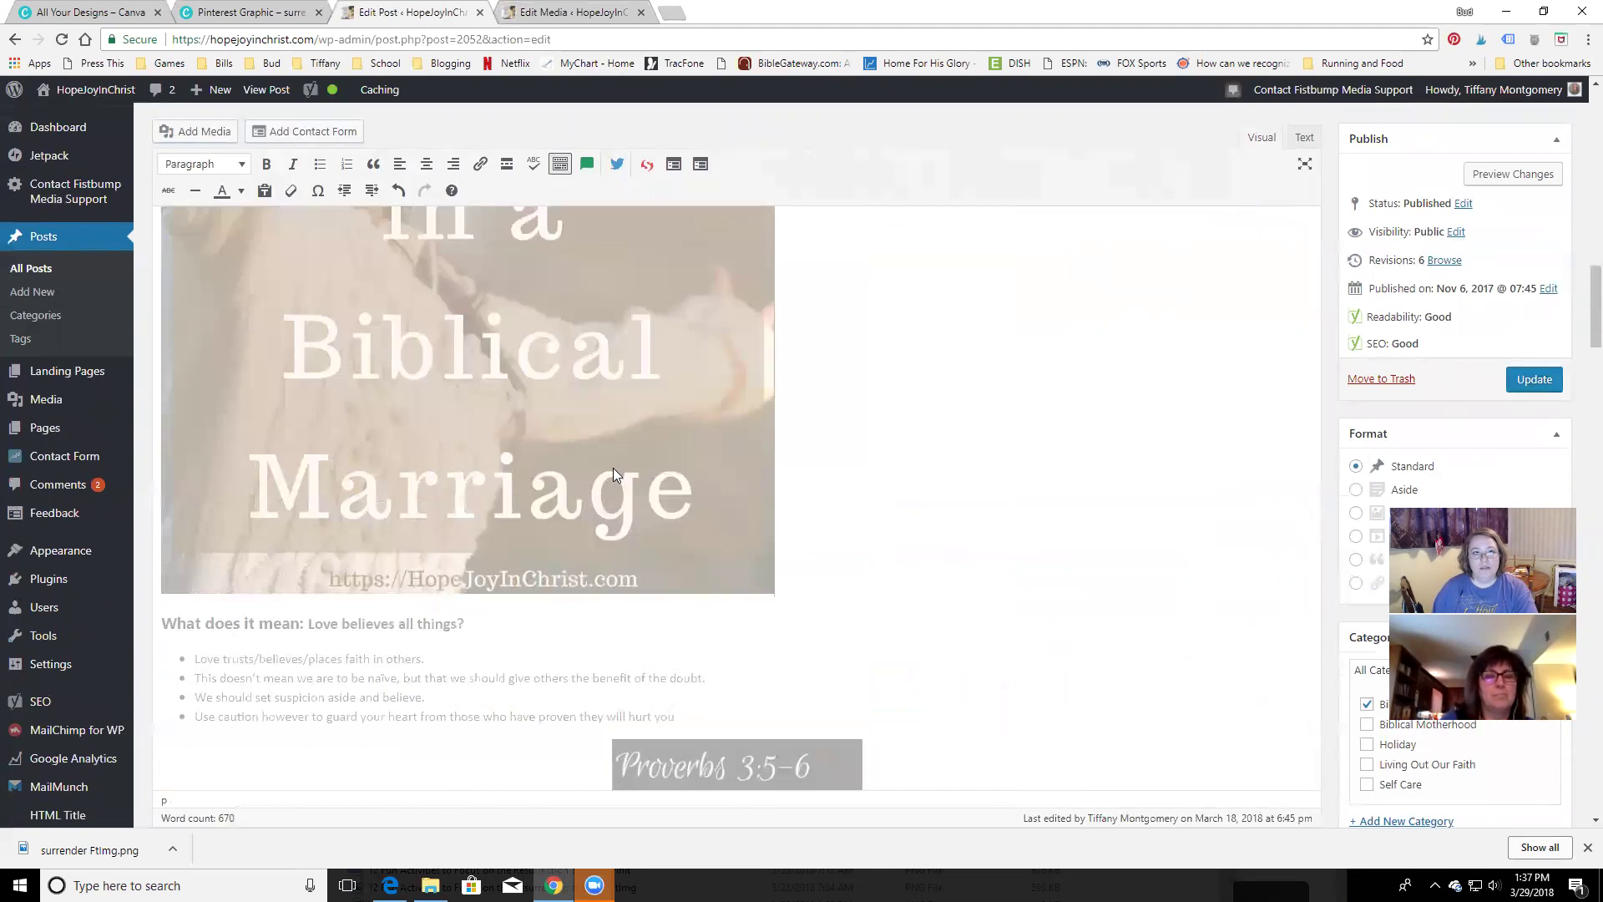
pyautogui.click(925, 169)
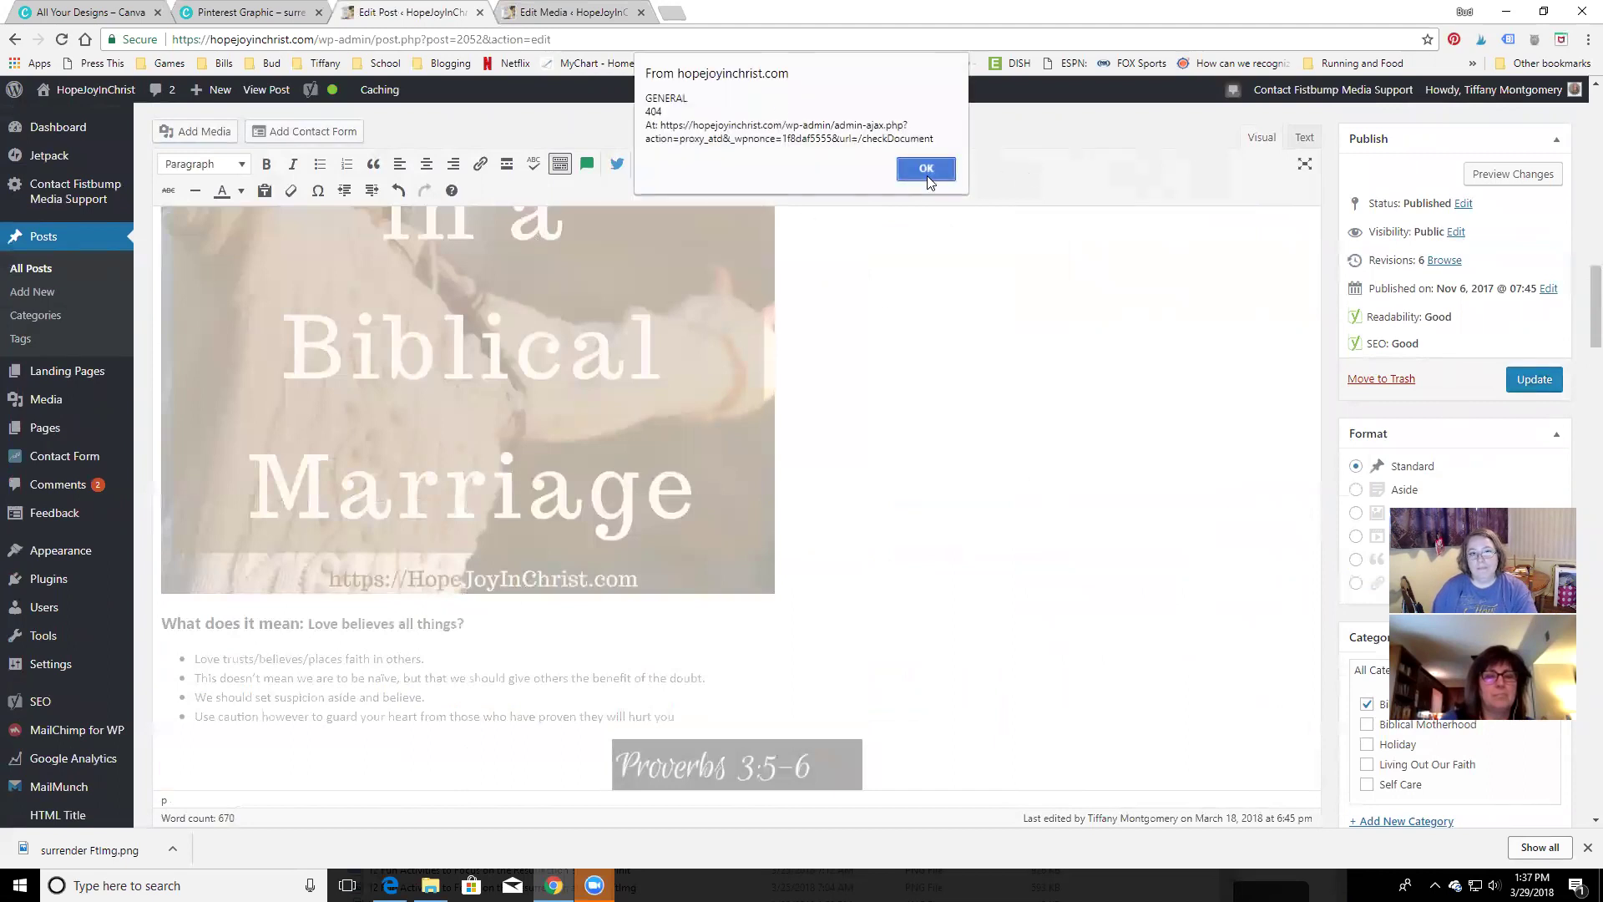
pyautogui.click(1531, 382)
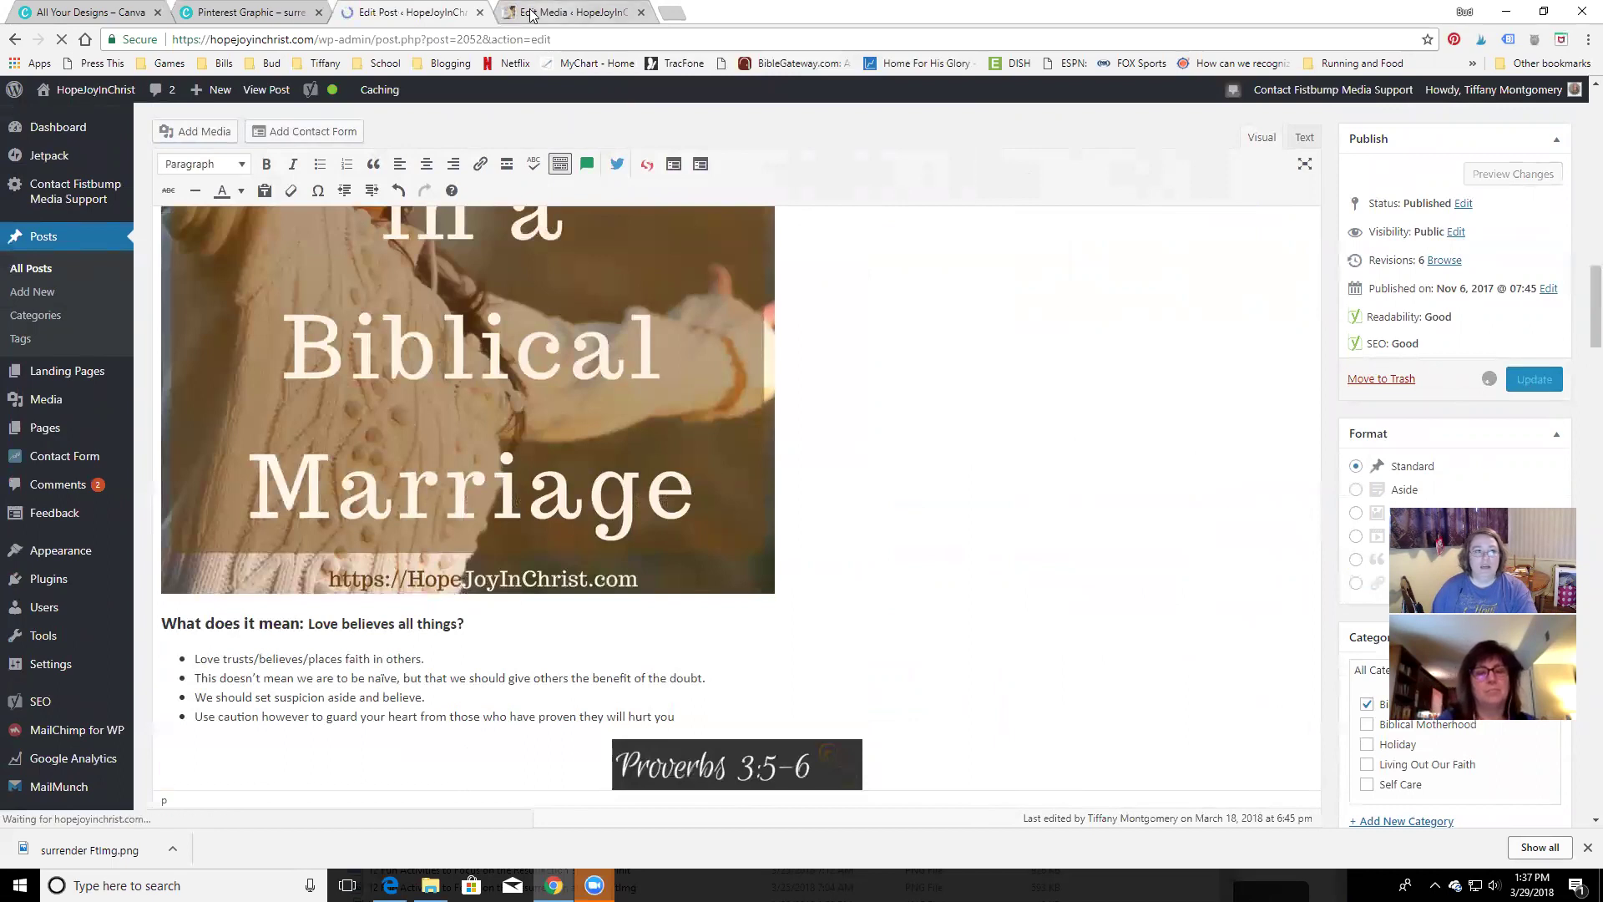
pyautogui.scroll(10, 414, 229)
pyautogui.scroll(5, 414, 228)
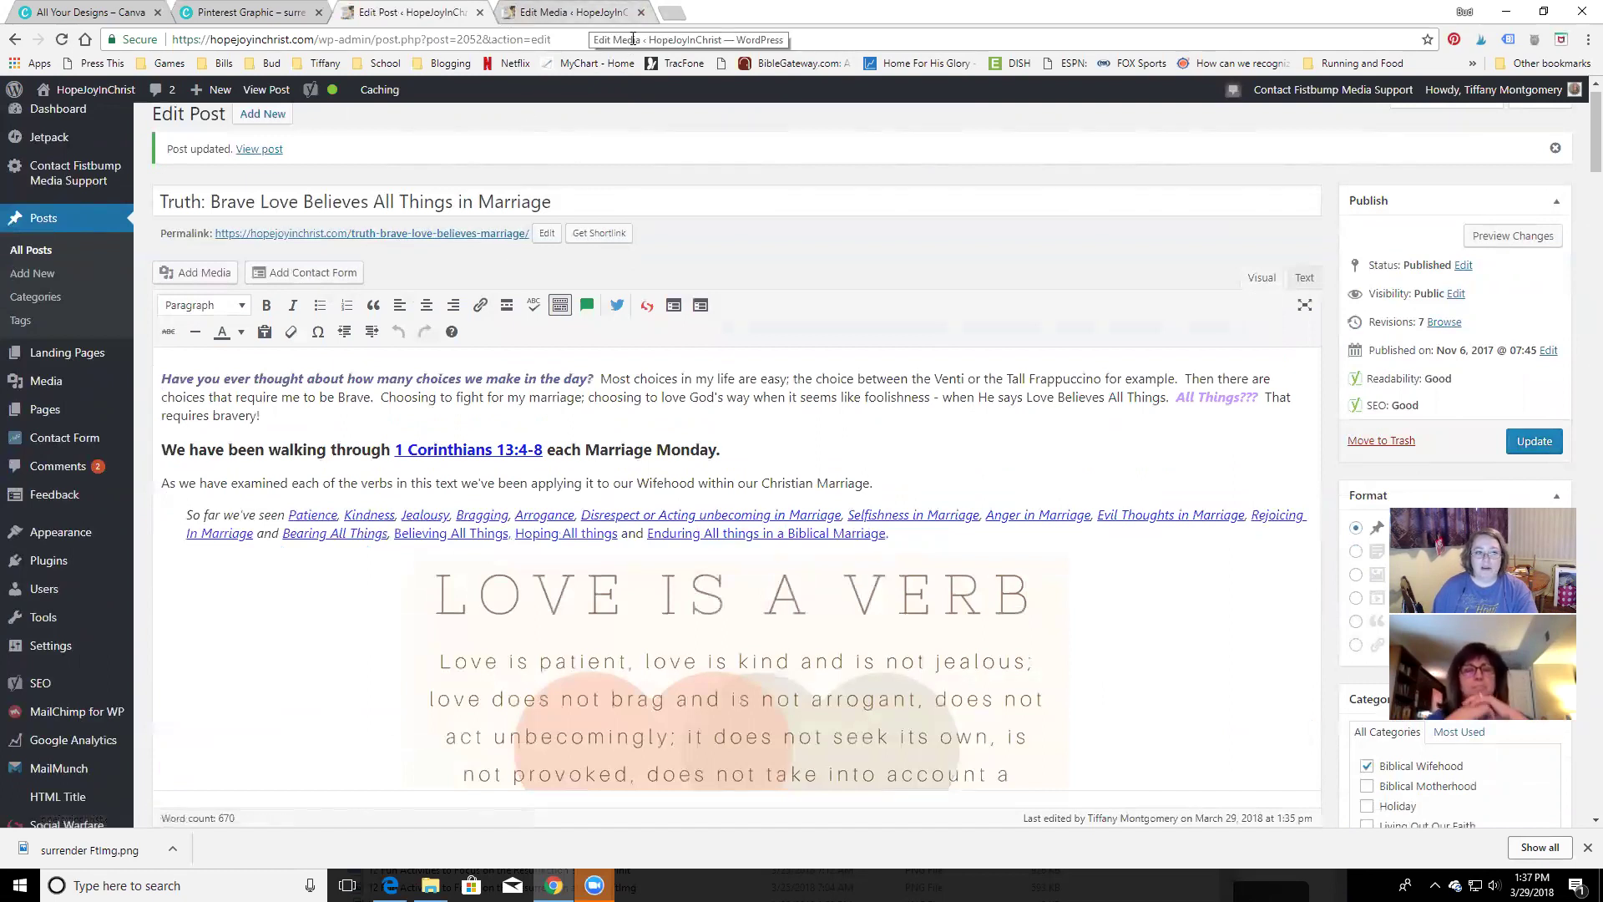
# Open the live view of the post in a new browser tab and close the Edit Media tab
pyautogui.rightClick(259, 167)
pyautogui.click(326, 183)
pyautogui.click(702, 12)
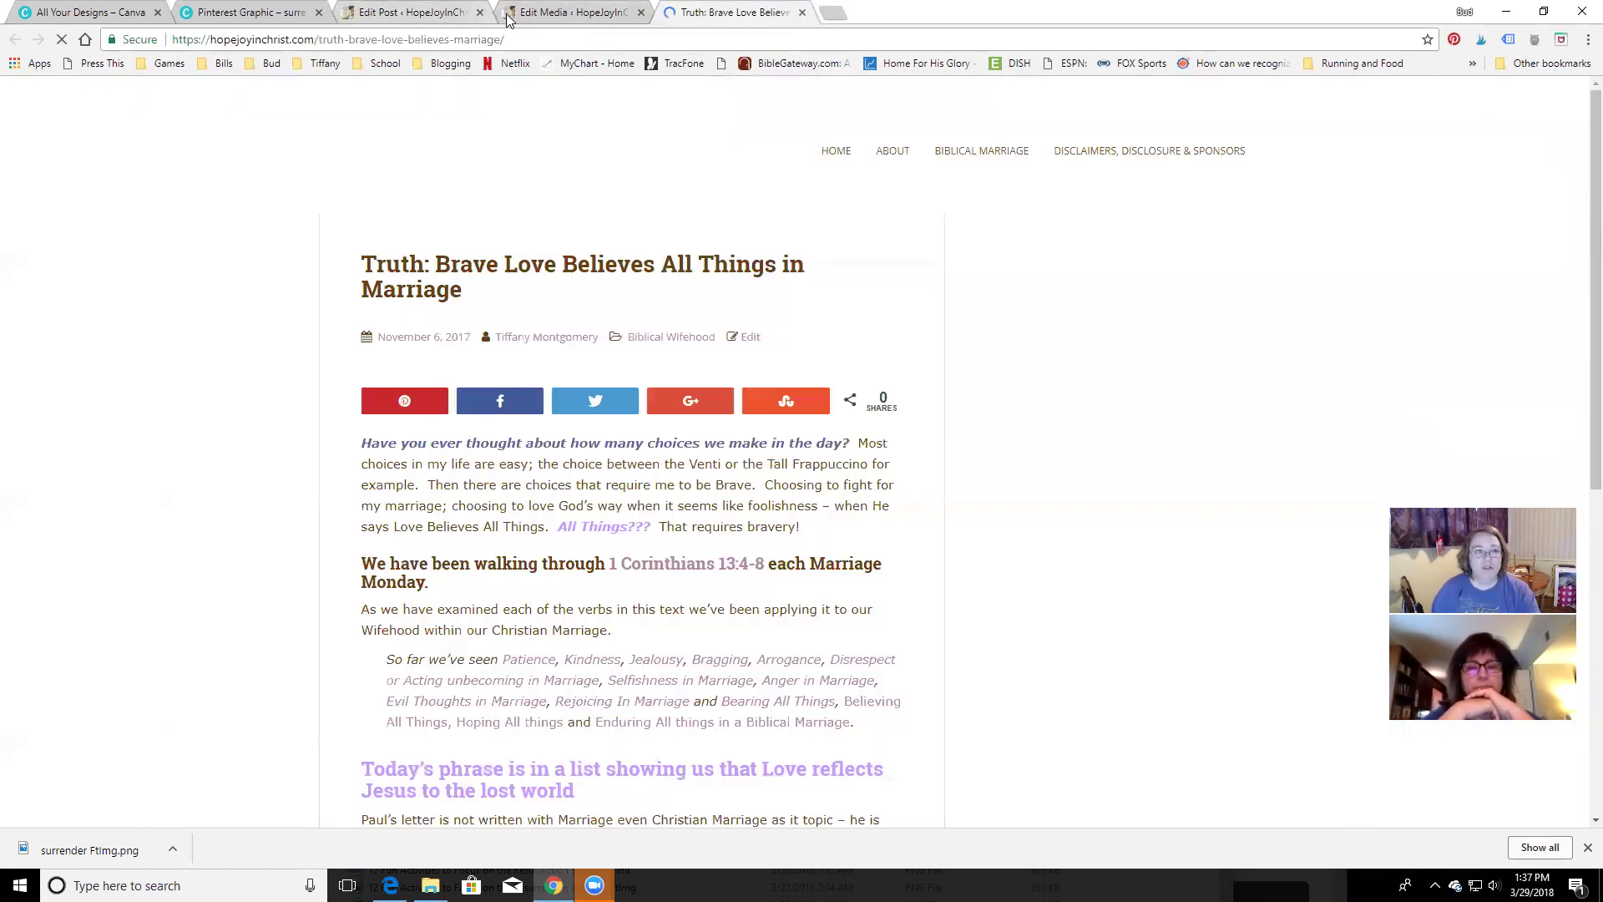
pyautogui.click(508, 13)
pyautogui.hotkey('ctrl', 'w')
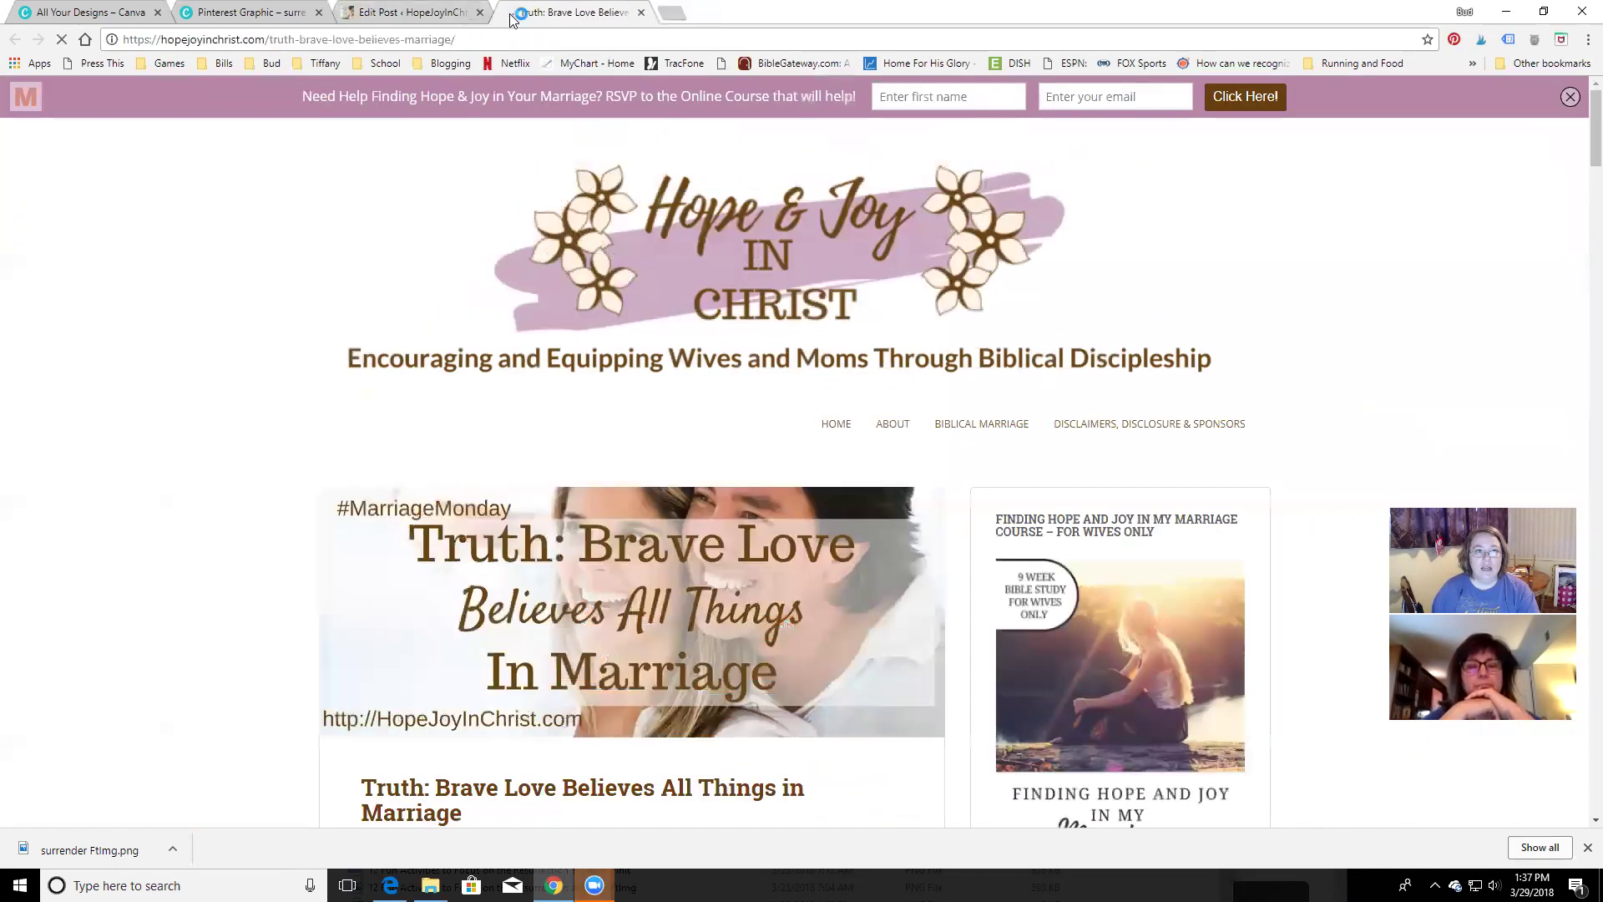
# Try to save the surrender image from the live post to Pinterest, and close the board chooser
pyautogui.scroll(-5, 616, 519)
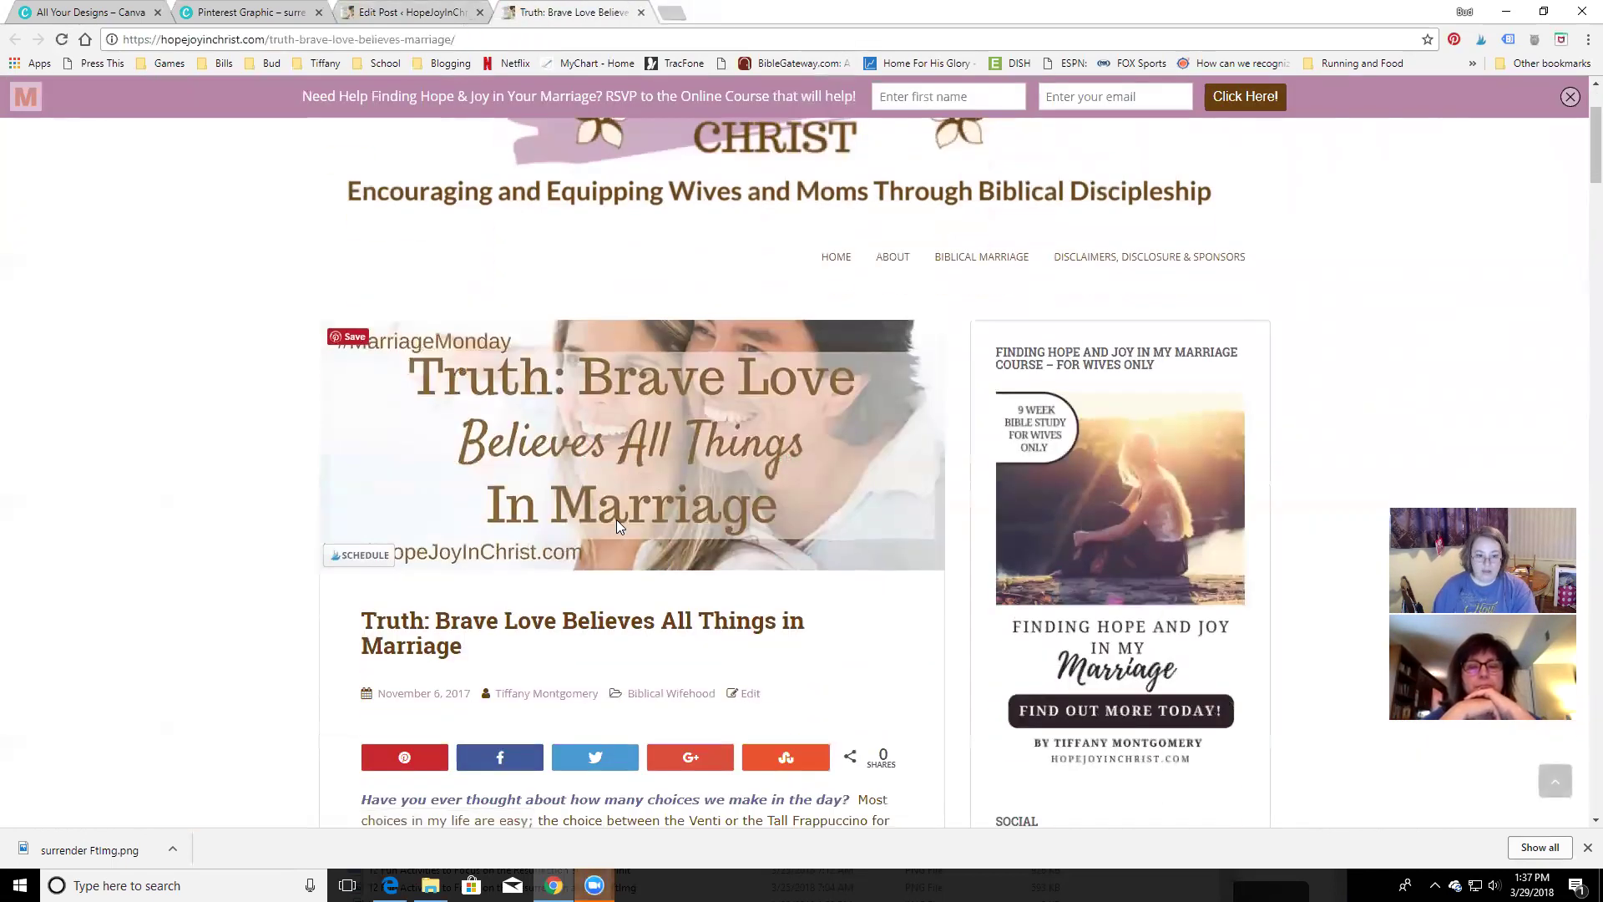
pyautogui.scroll(-15, 632, 498)
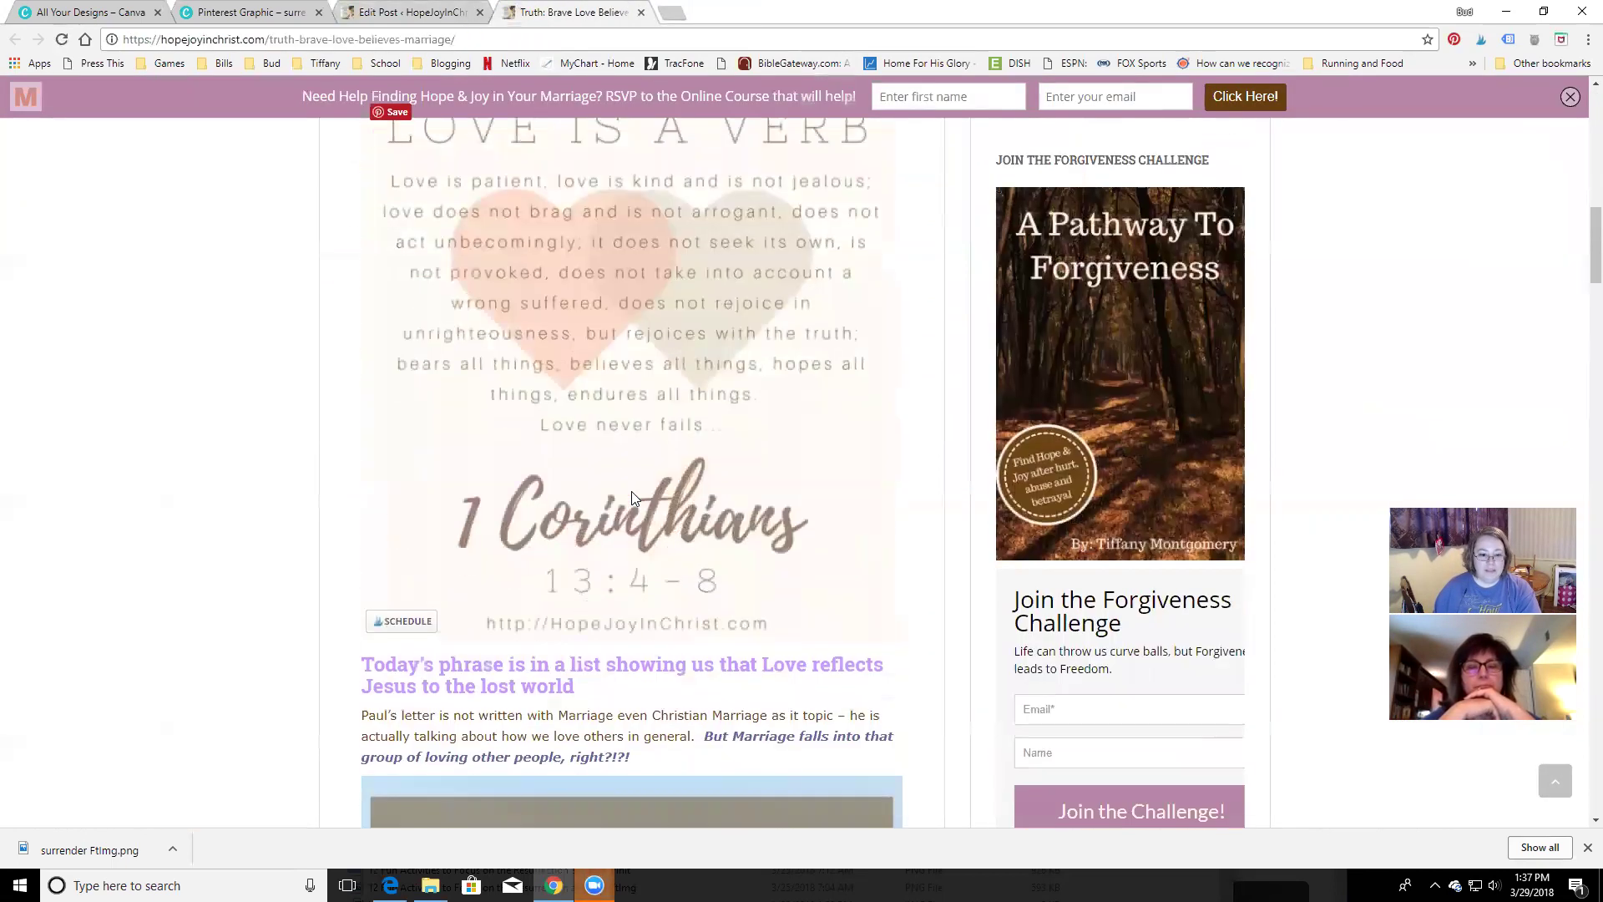
pyautogui.click(399, 380)
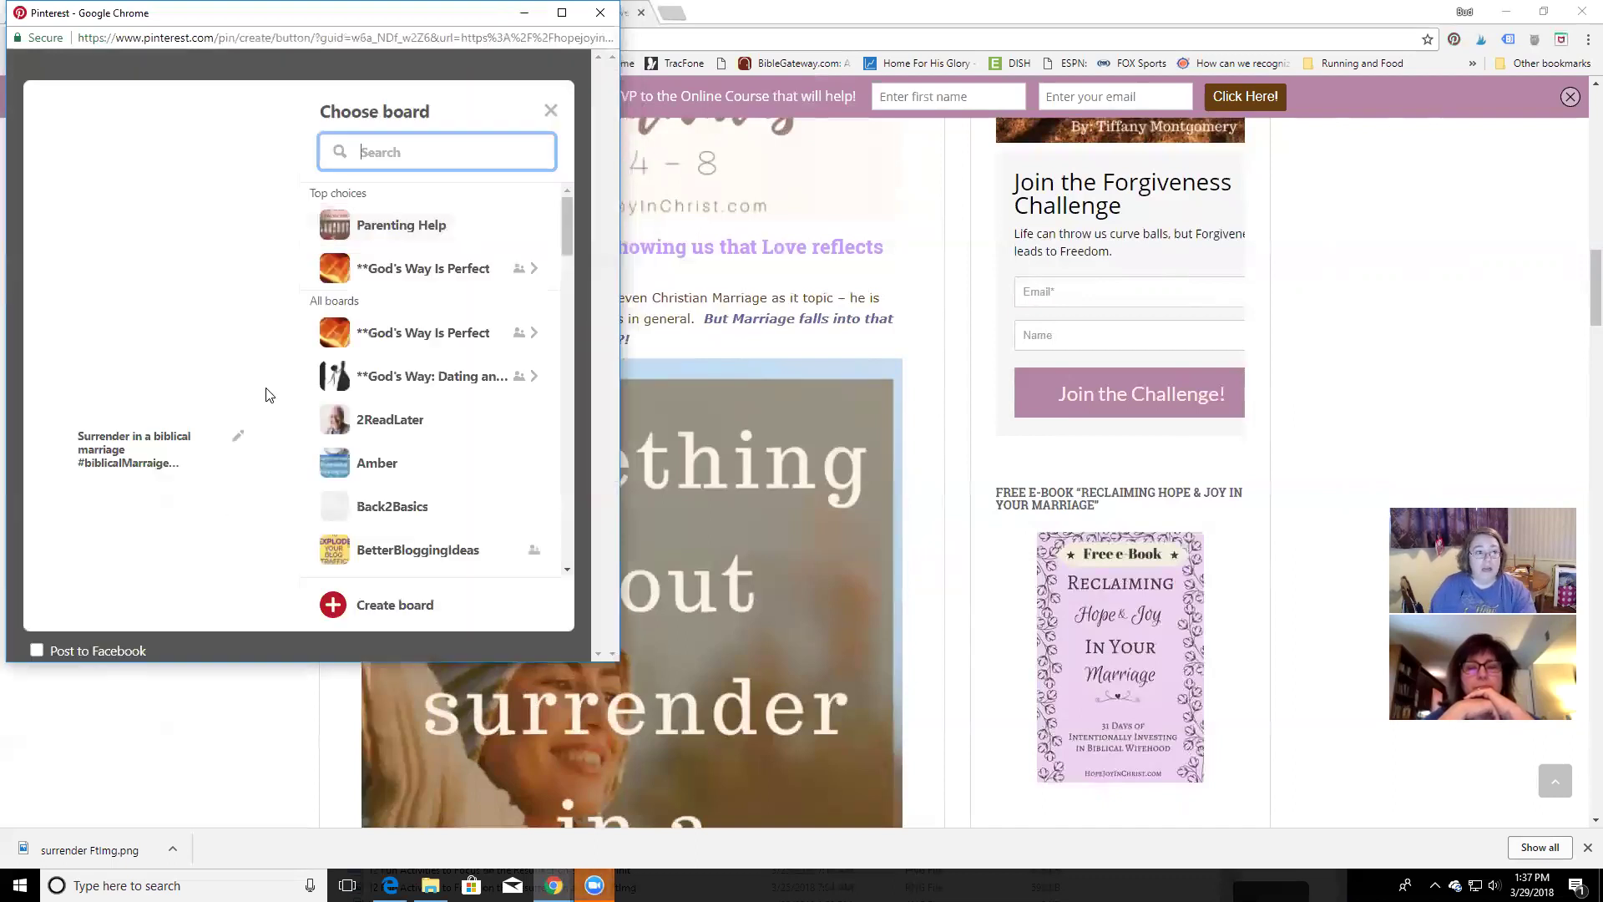
pyautogui.click(550, 110)
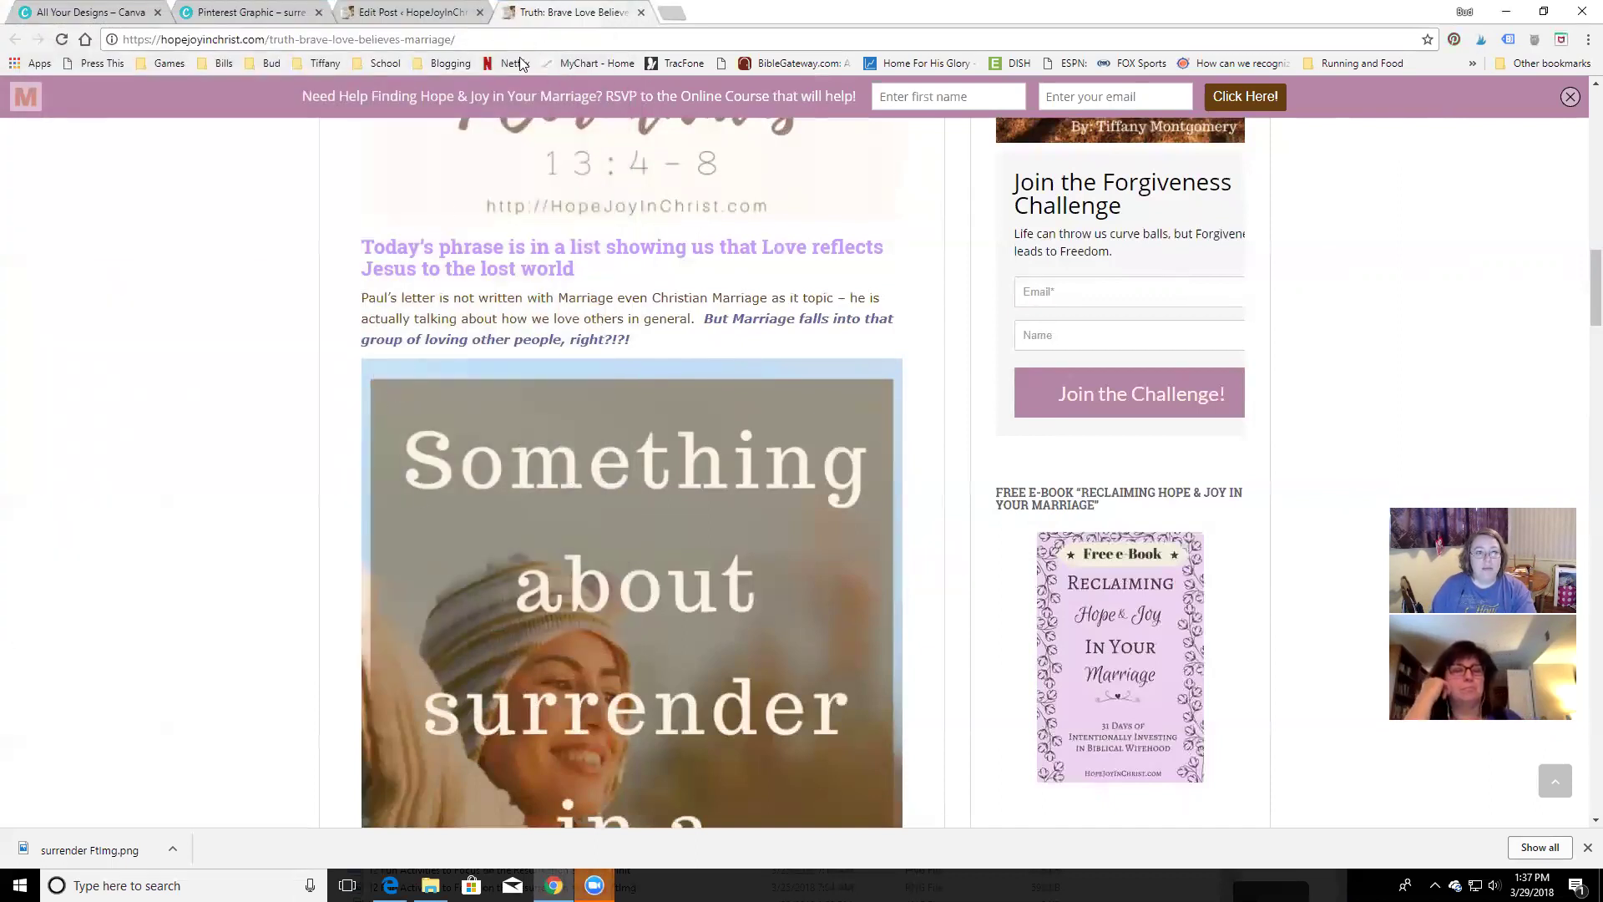
# Open pinterest.com in a new browser tab and log out of the current account
pyautogui.hotkey('ctrl', 't')
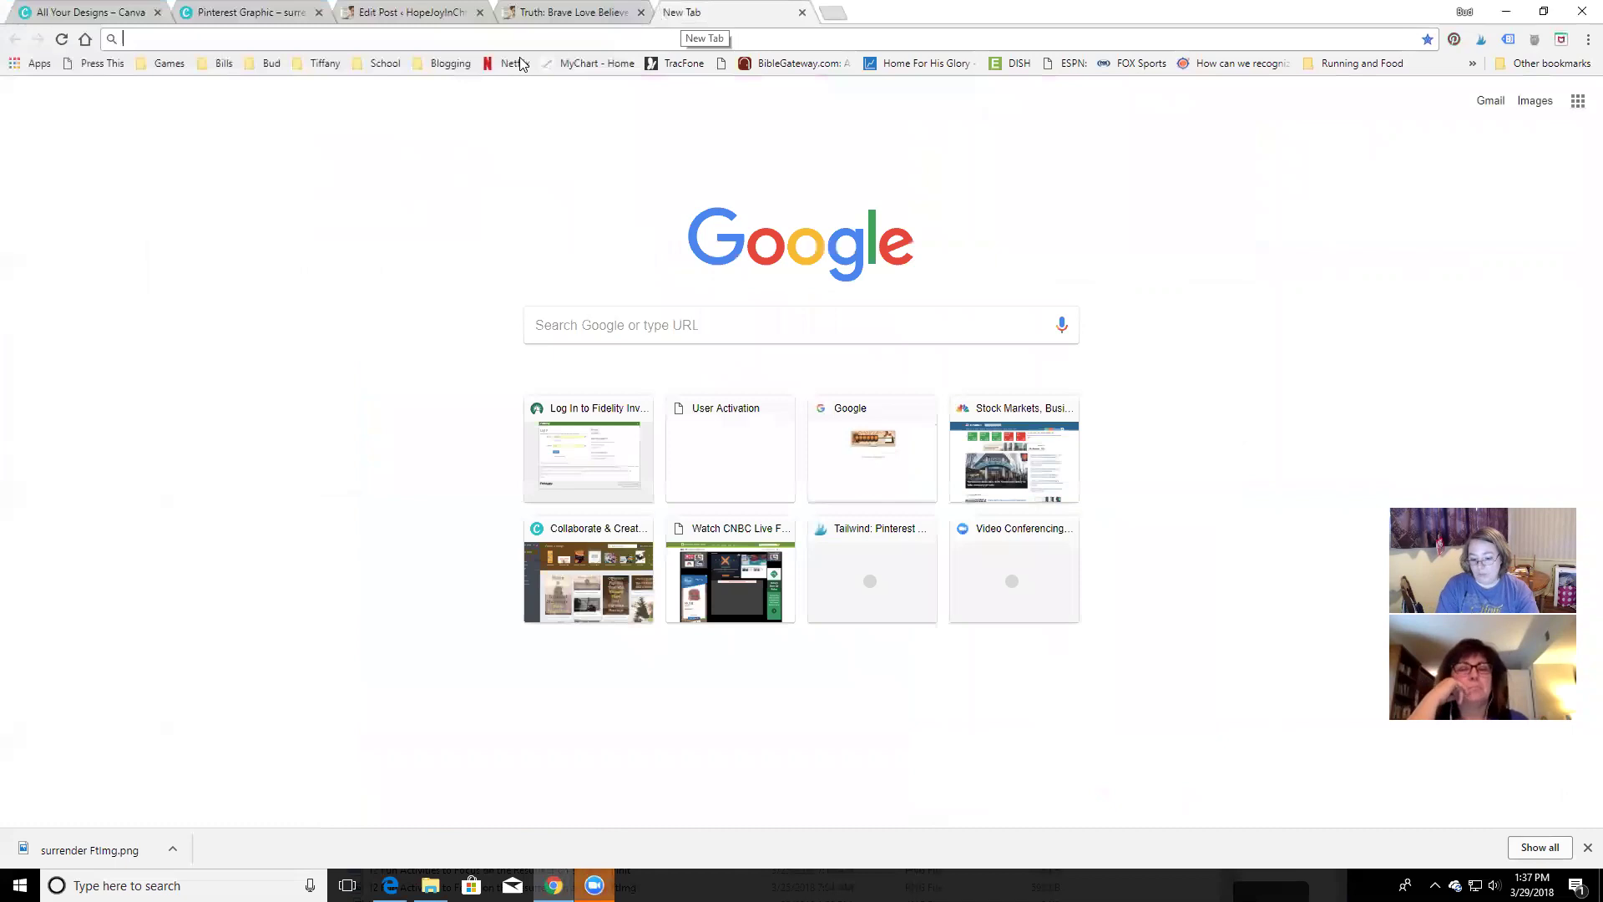
pyautogui.write('pinterest.com')
pyautogui.press('Return')
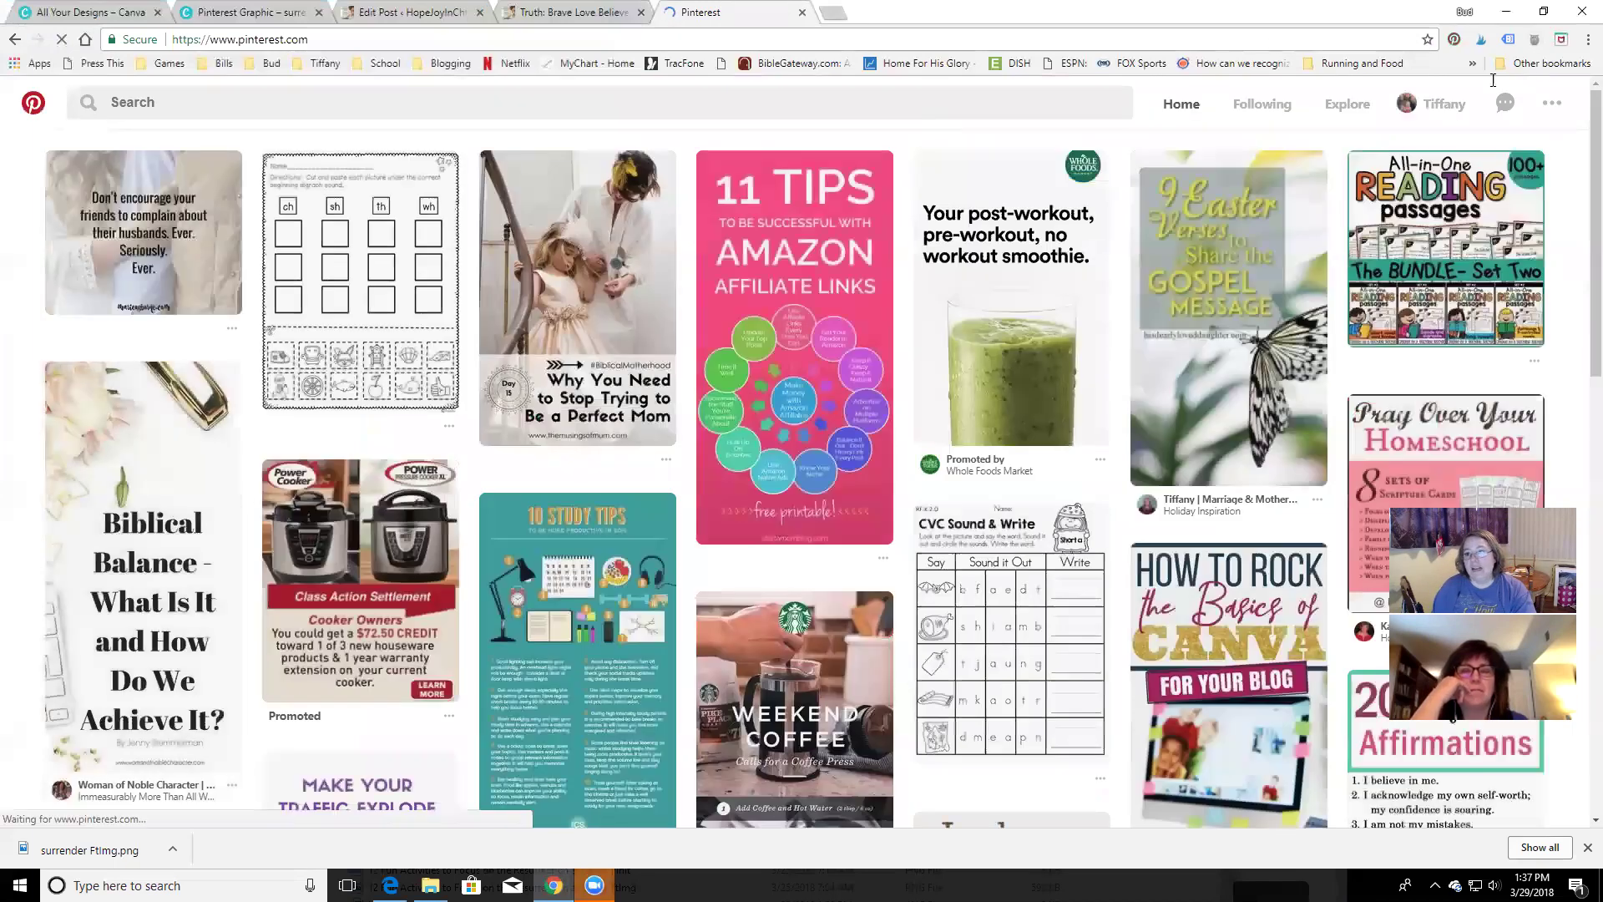
pyautogui.click(1553, 104)
pyautogui.click(1428, 104)
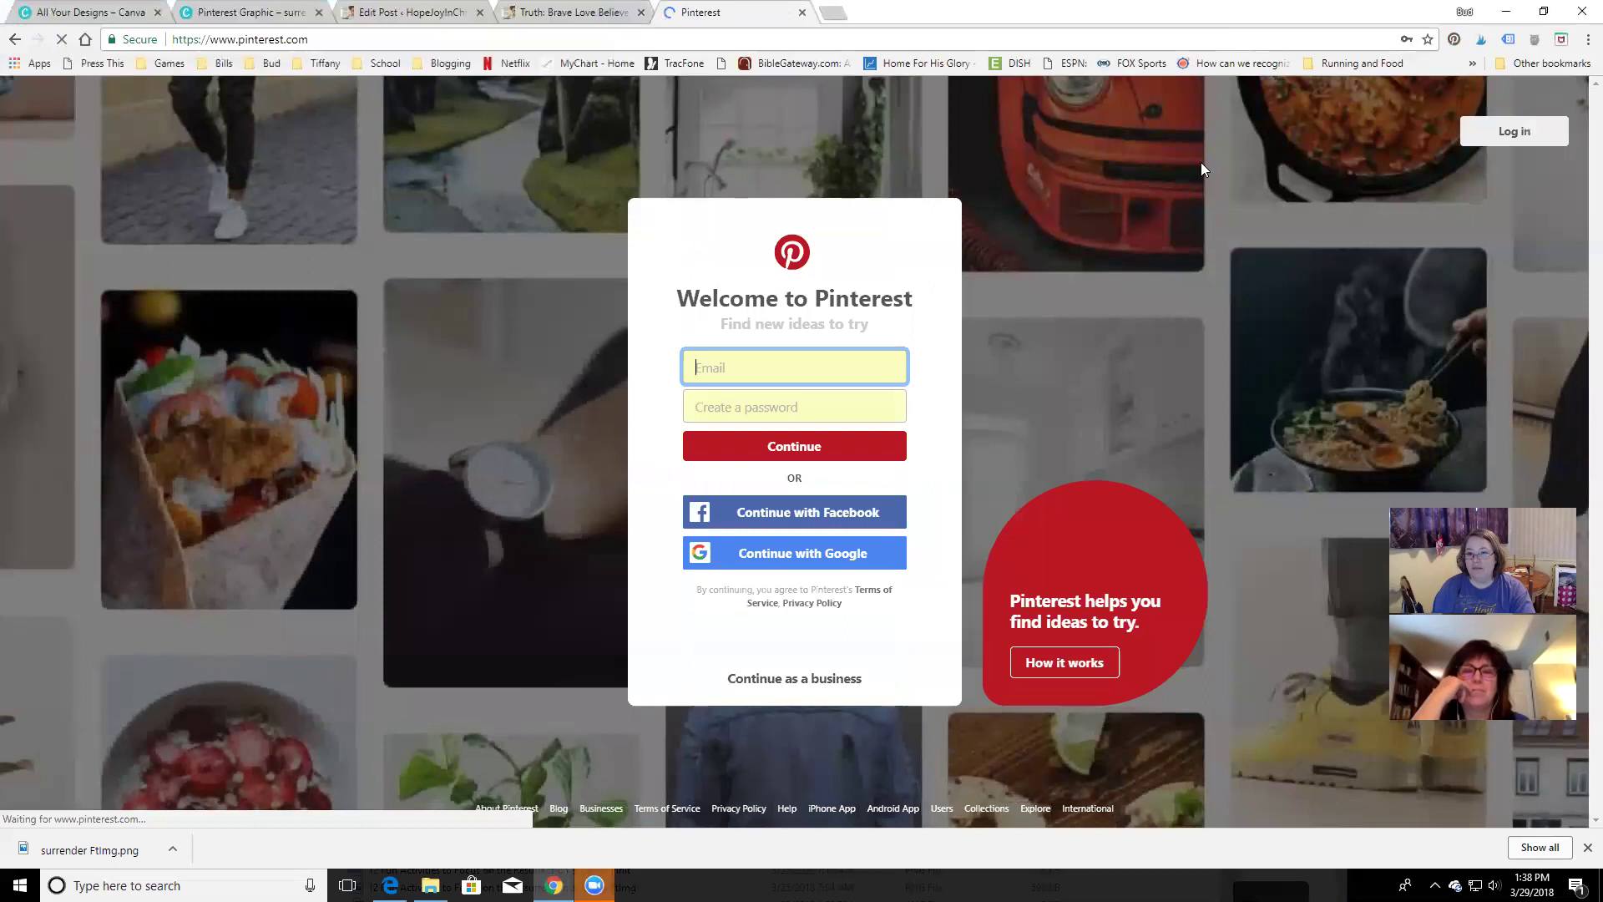
# Log in to Pinterest with the blog account's e-mail address and password
pyautogui.click(745, 366)
pyautogui.click(783, 411)
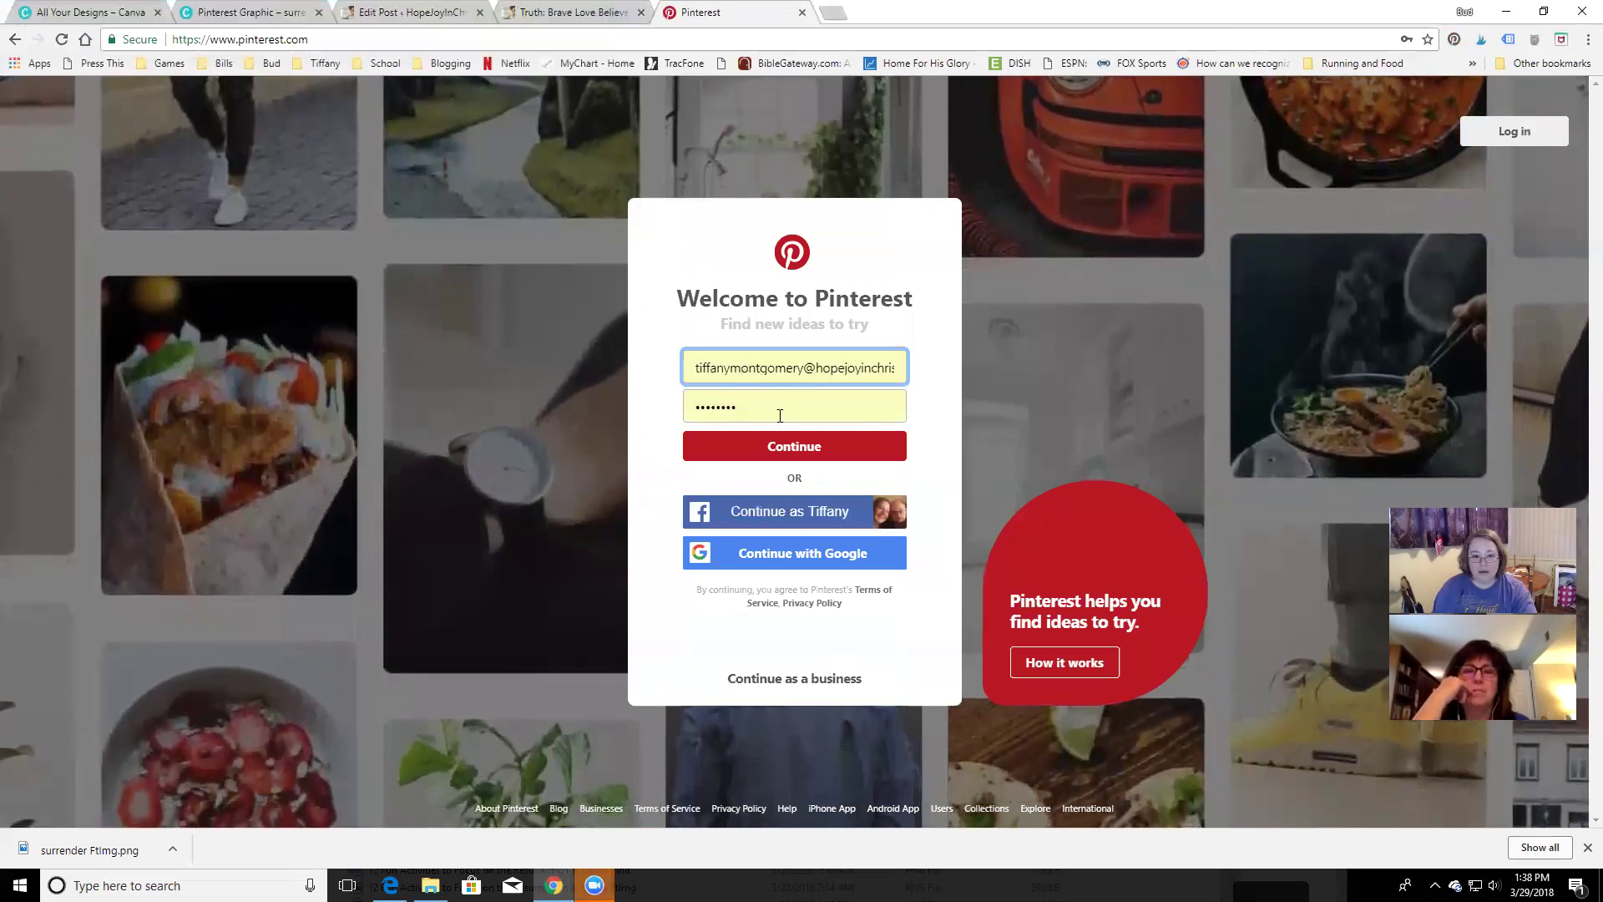
pyautogui.click(788, 445)
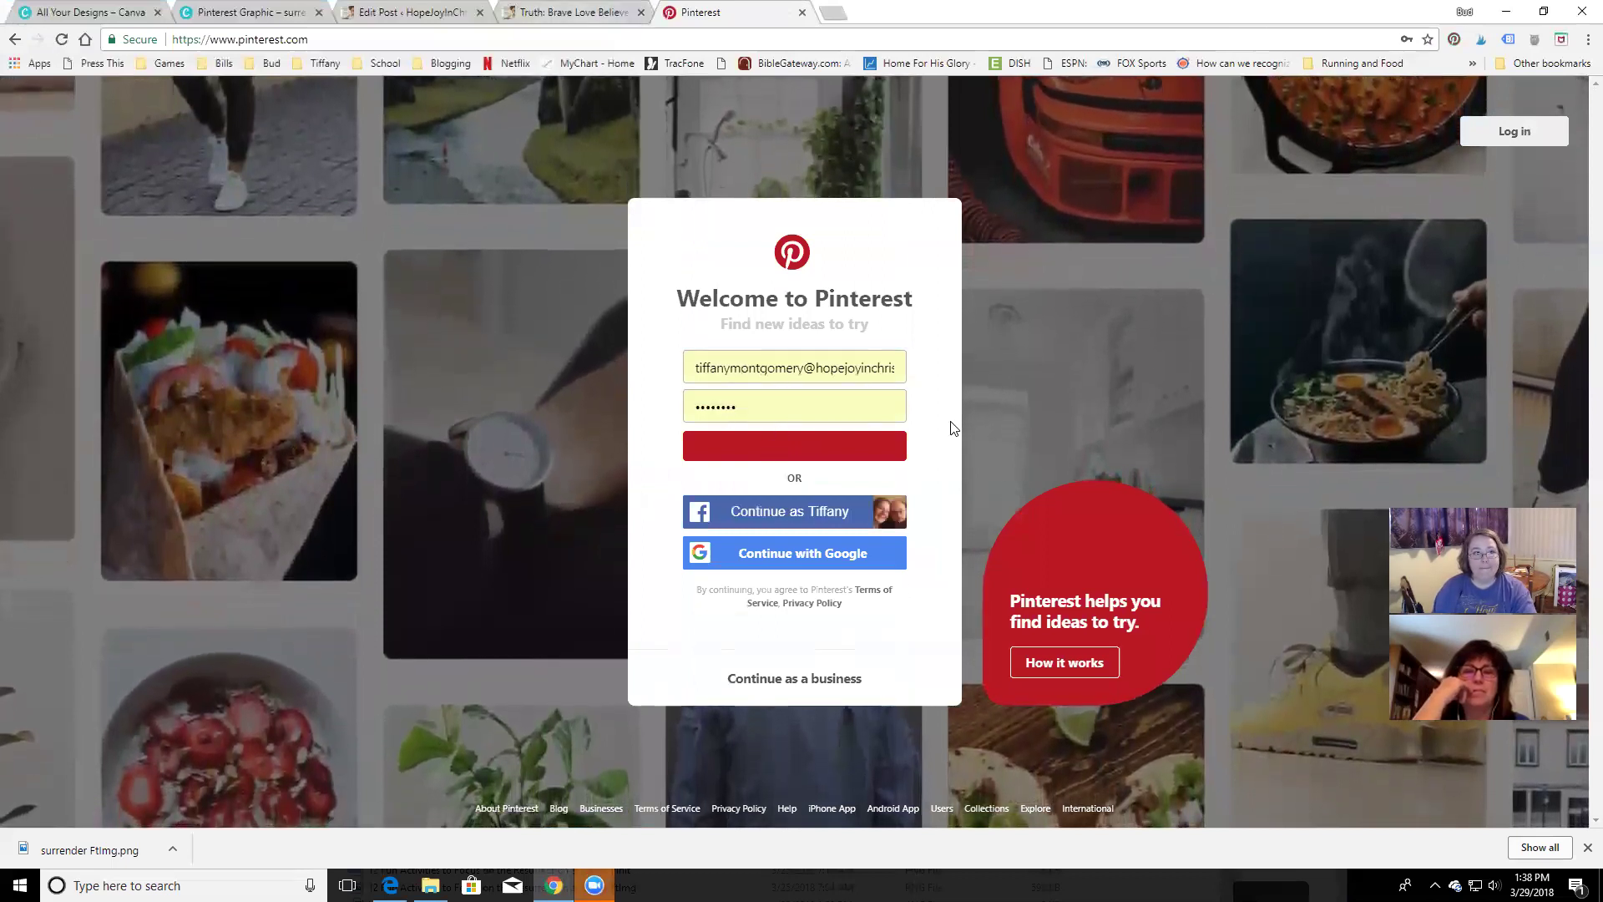
pyautogui.click(793, 445)
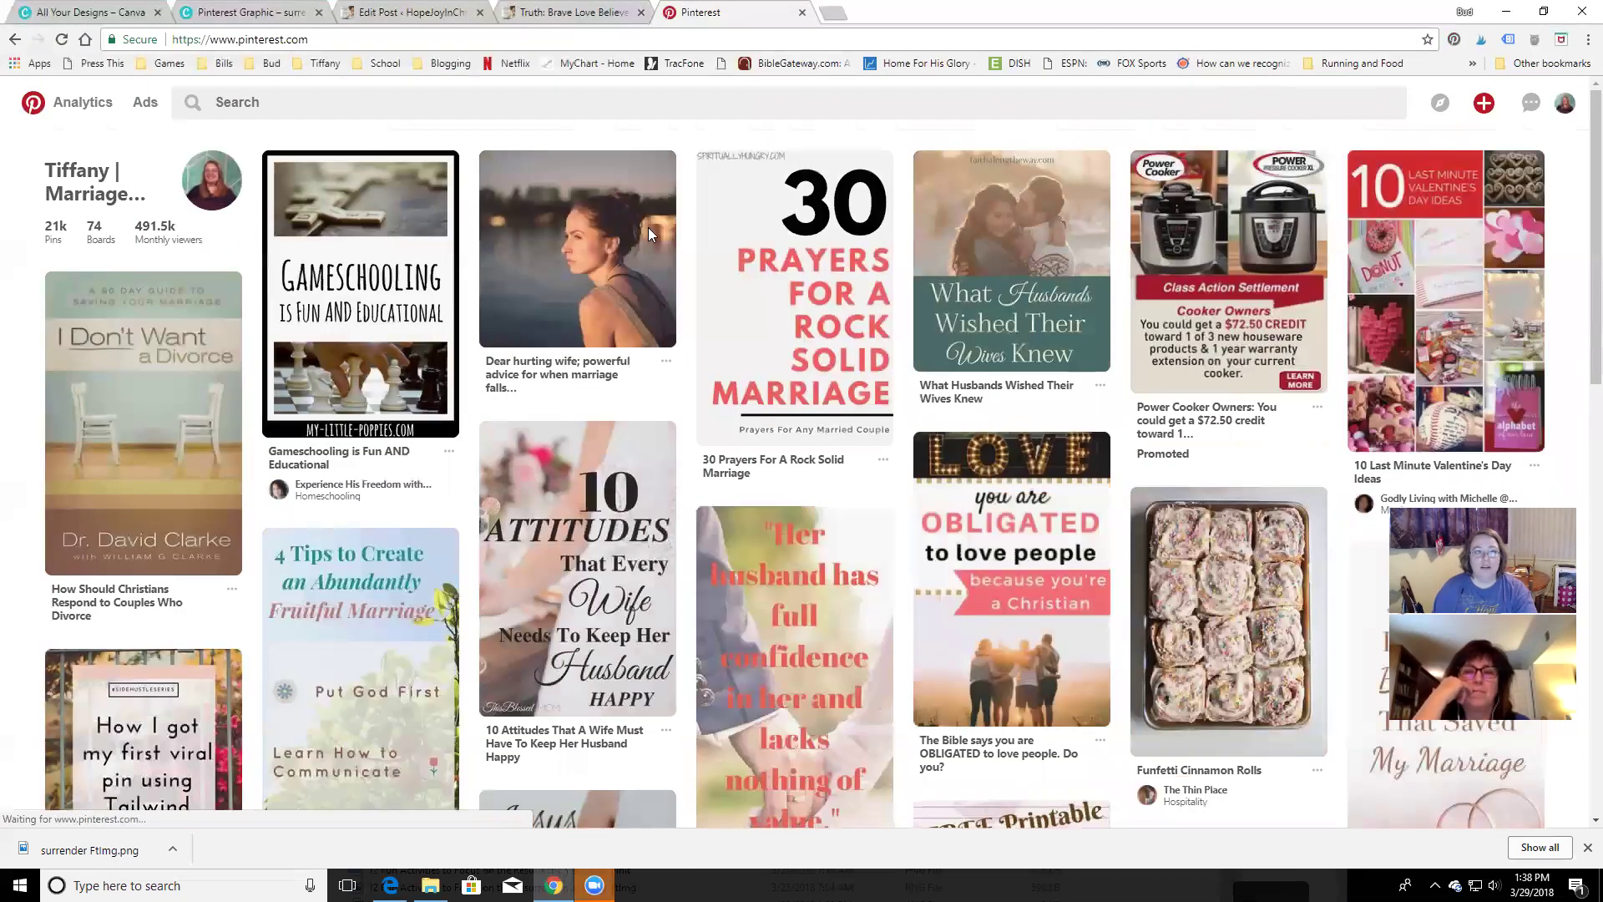
# Save the surrender image from the live post to the Hope Joy In Christ Blog Posts board
pyautogui.hotkey('ctrl', 'shift', 'Tab')
pyautogui.click(397, 380)
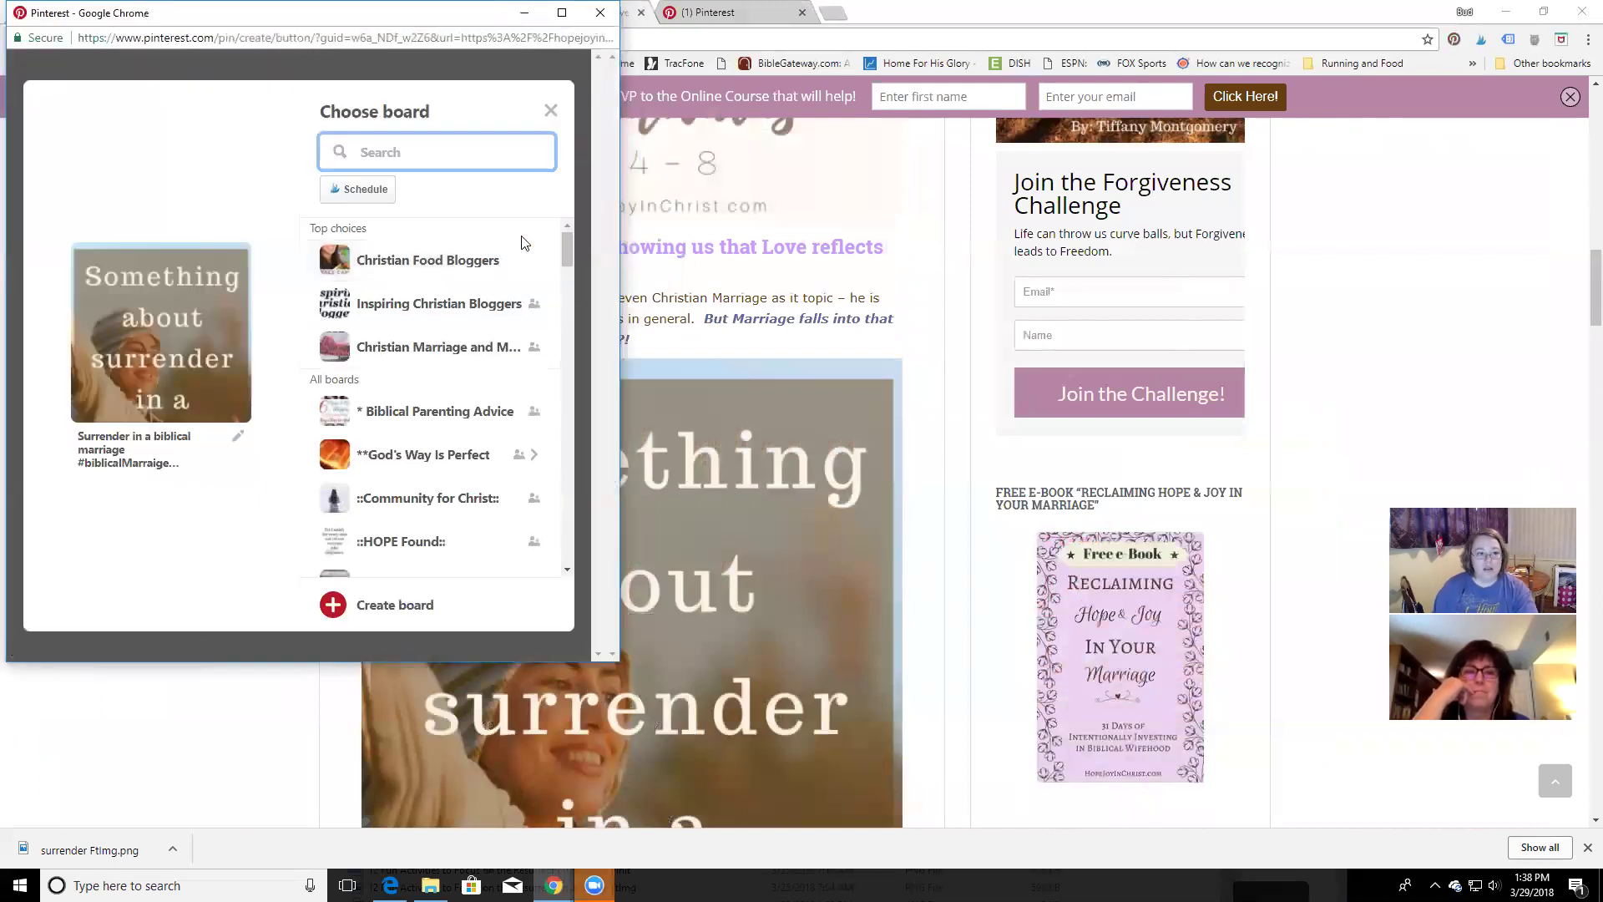
pyautogui.write('hope')
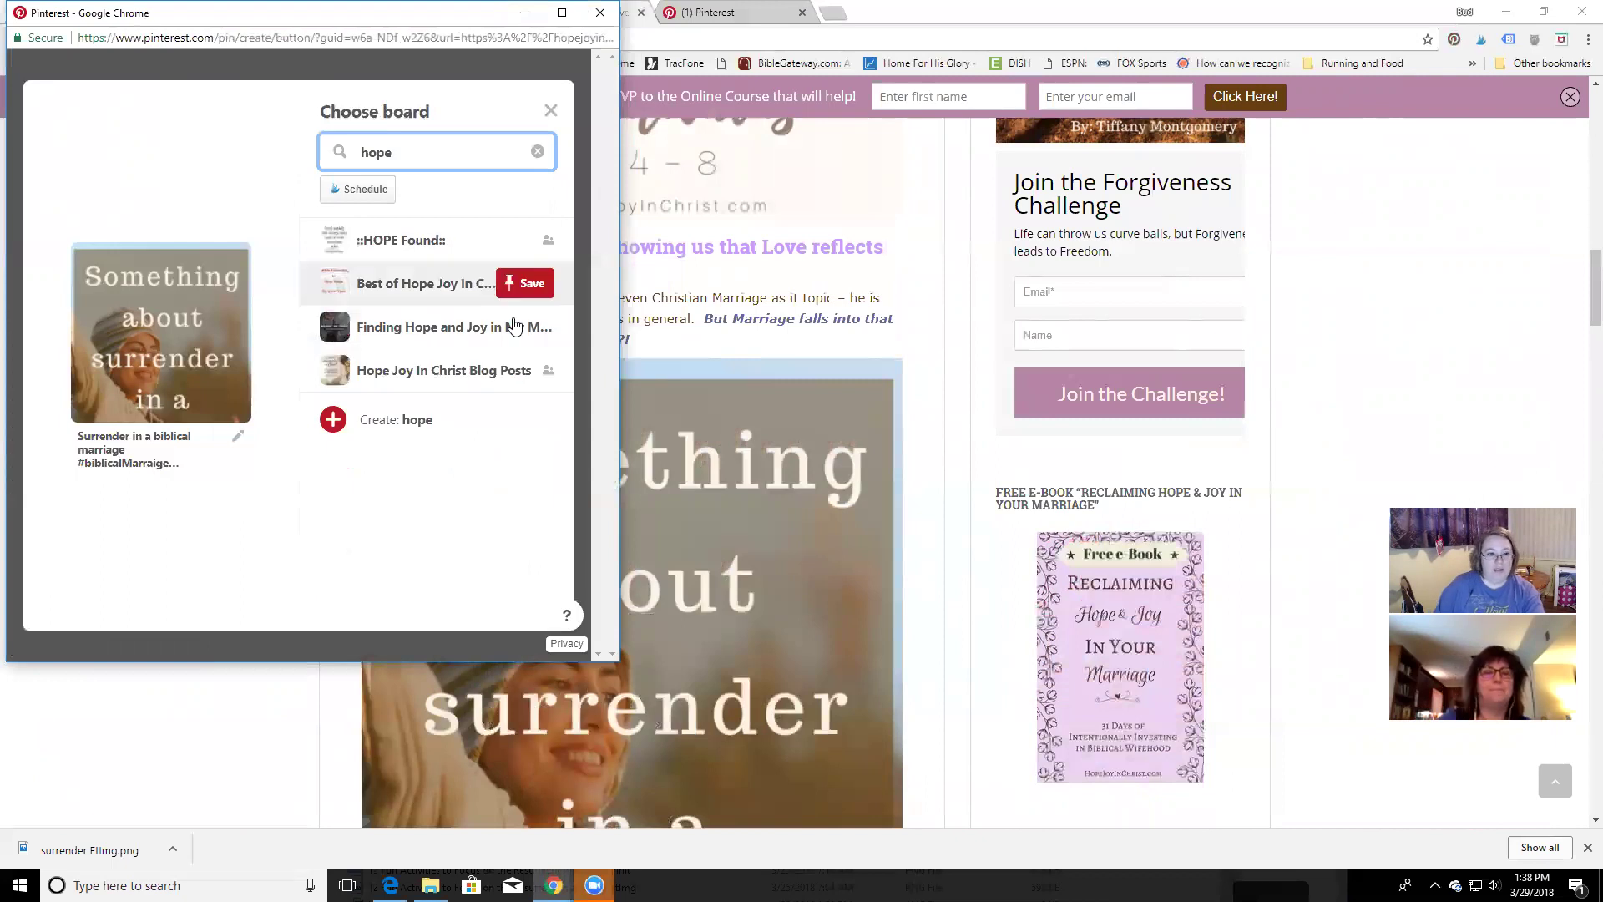
pyautogui.click(526, 368)
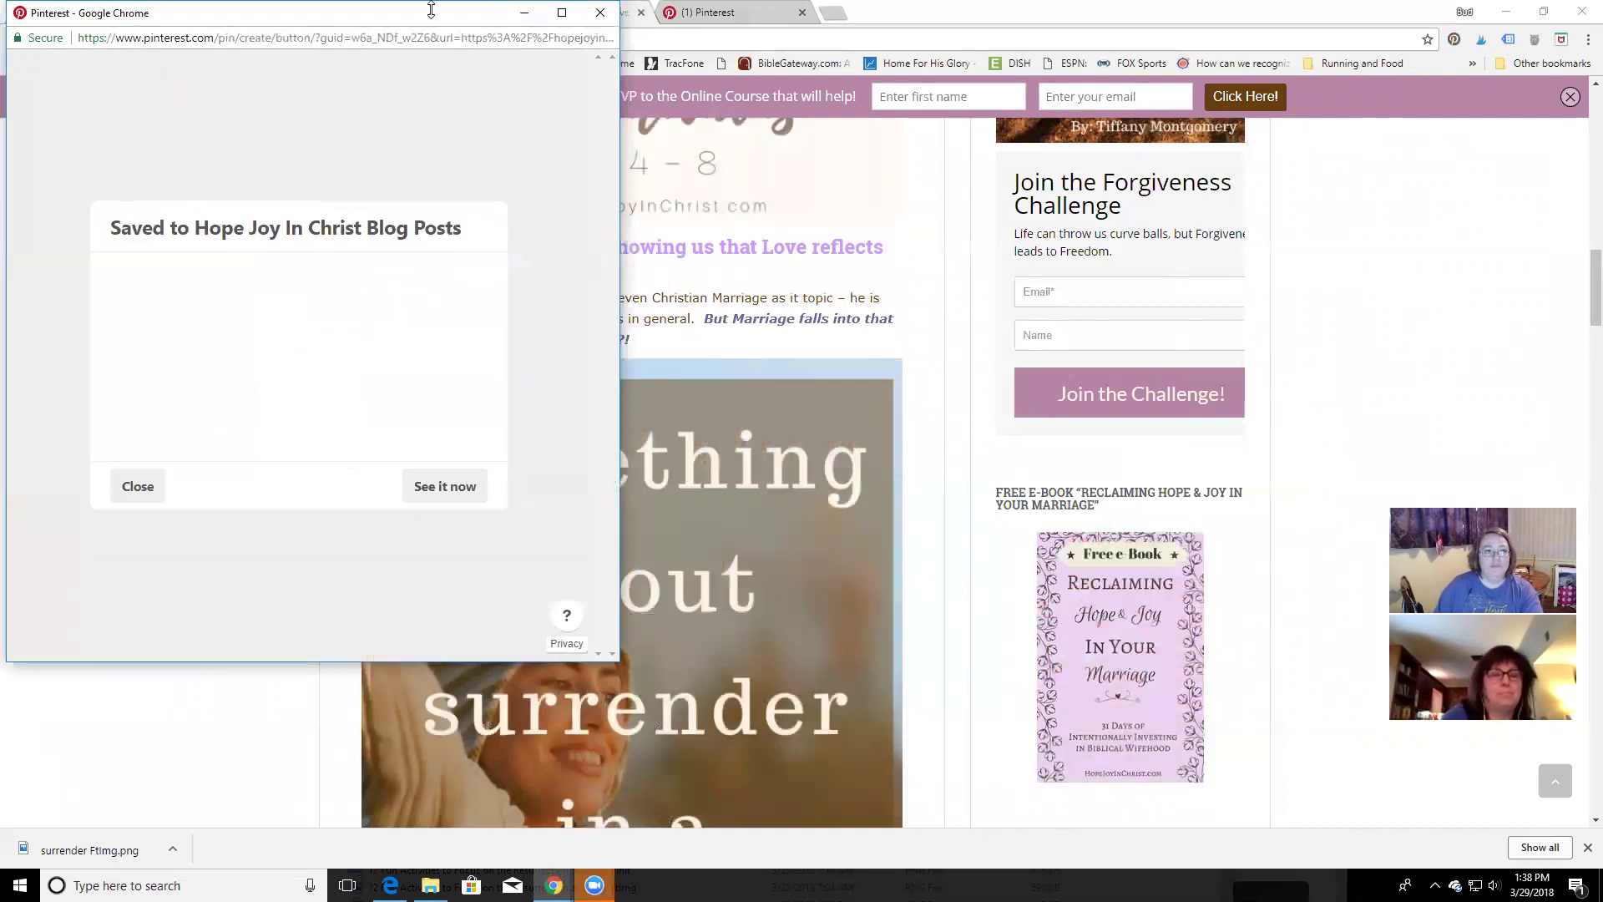
# Open the new surrender pin among the profile's pins and also save it to the Best of Hope Joy In Christ.com board
pyautogui.click(711, 11)
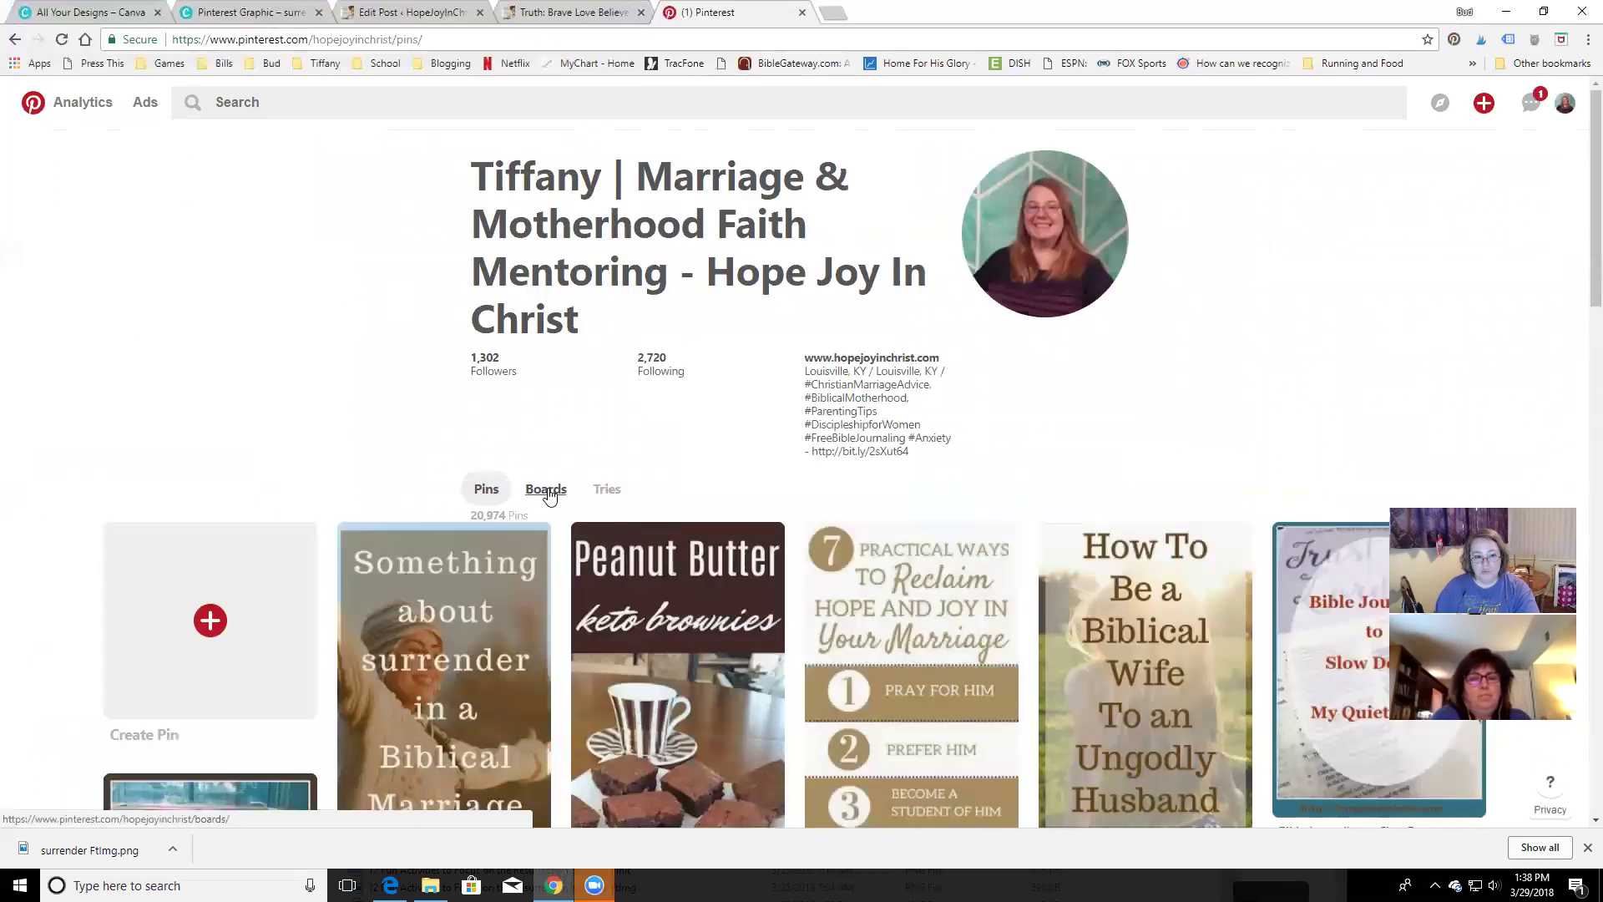
pyautogui.scroll(-3, 550, 494)
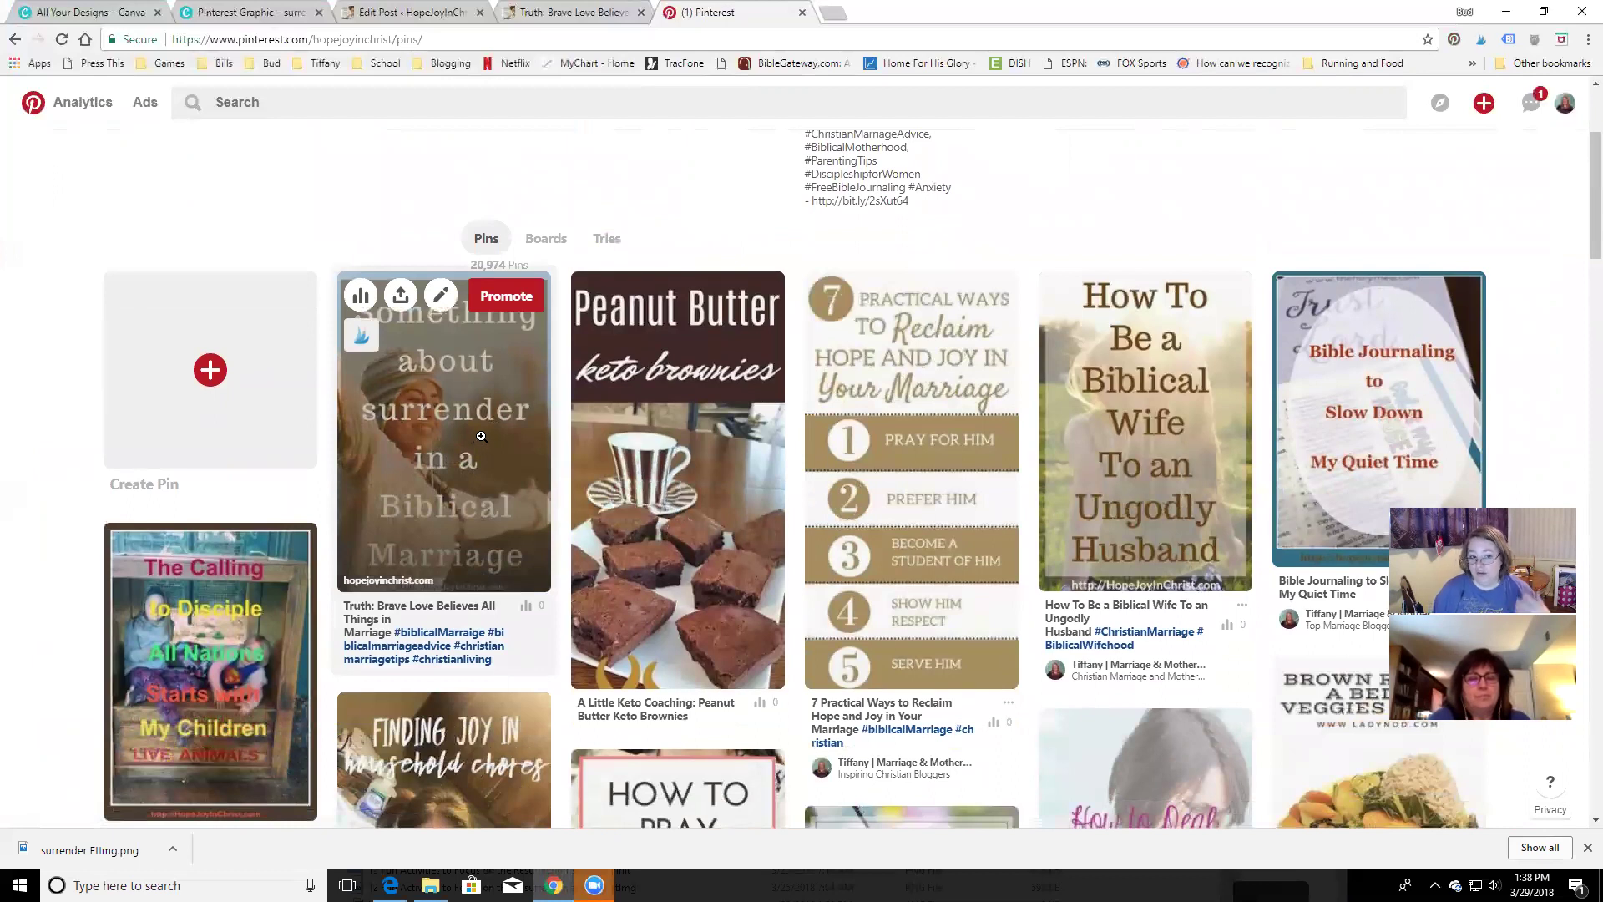
pyautogui.click(483, 417)
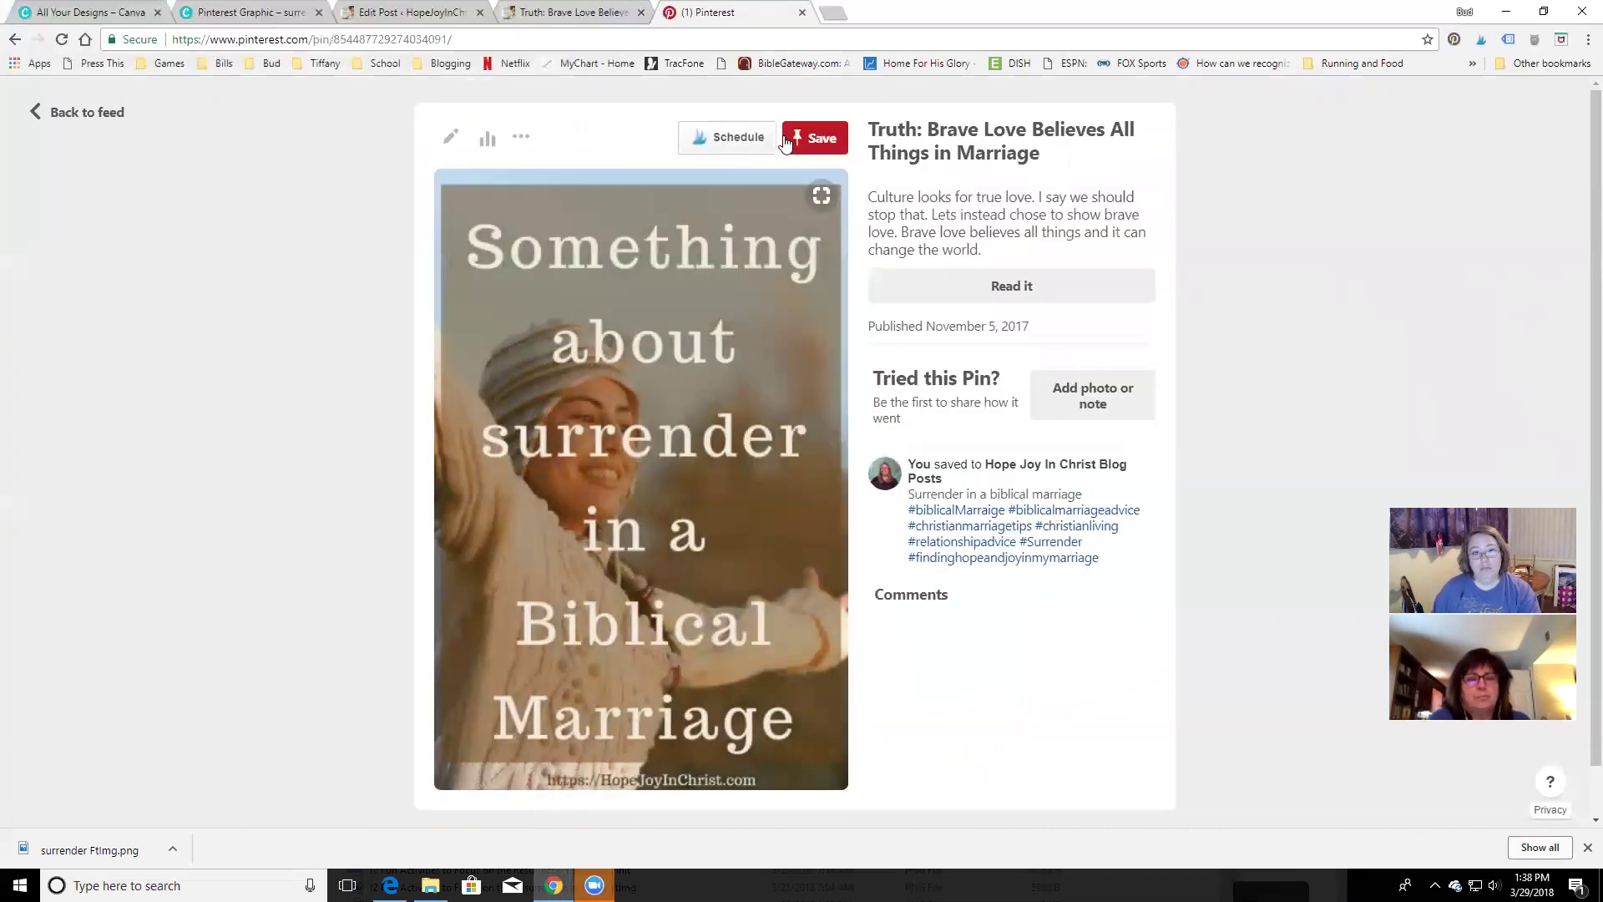
pyautogui.click(787, 140)
pyautogui.write('b')
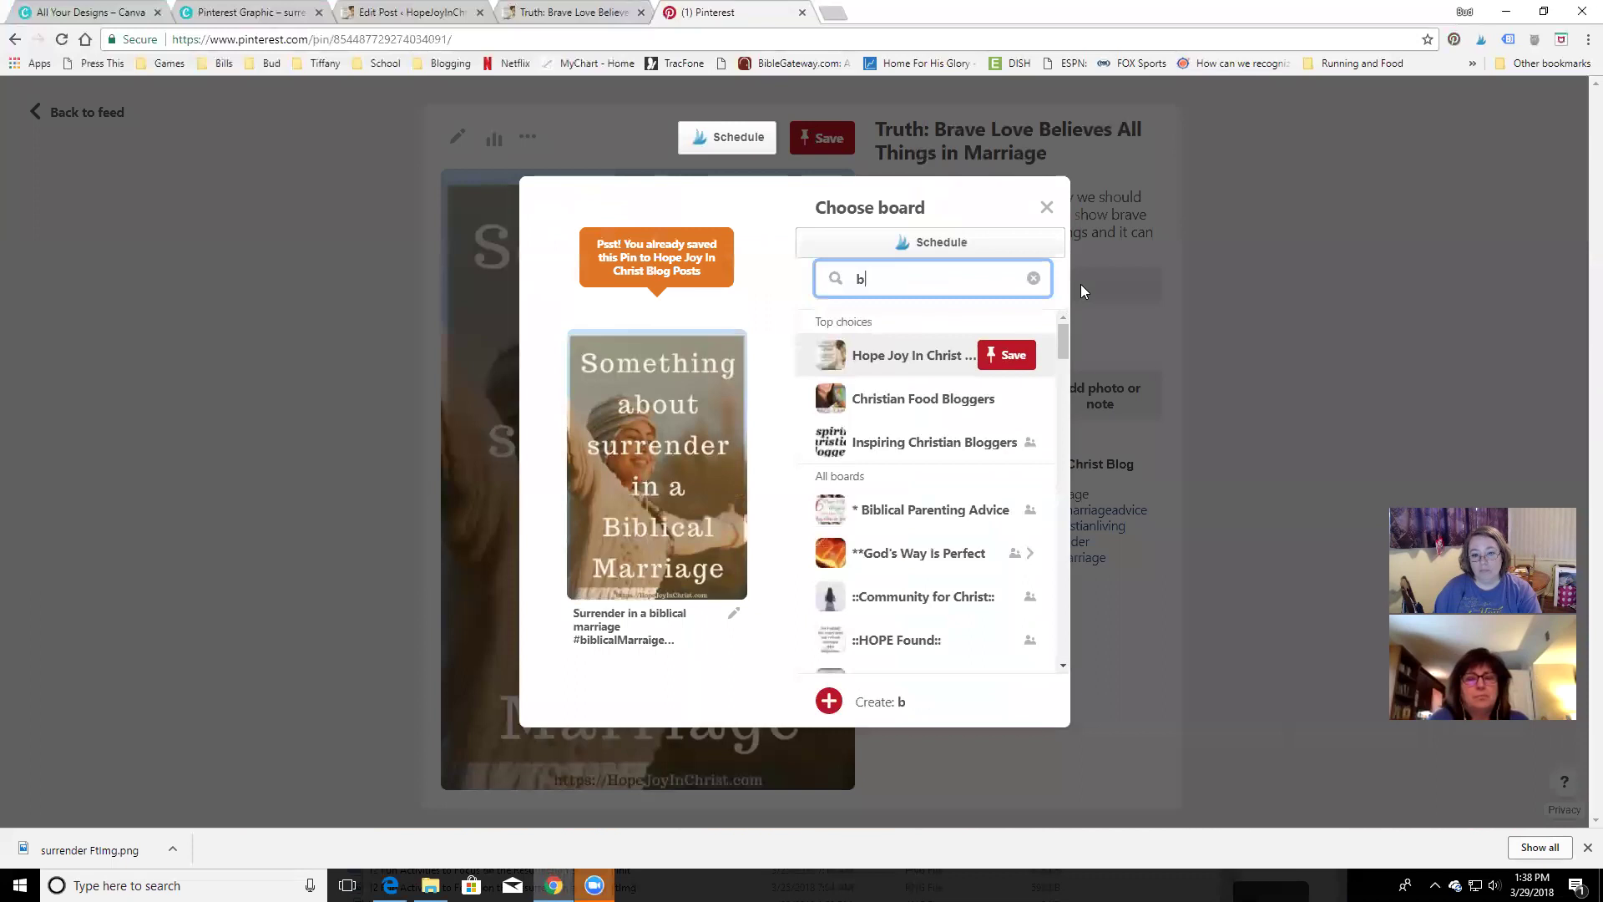
pyautogui.write('es')
pyautogui.click(1021, 335)
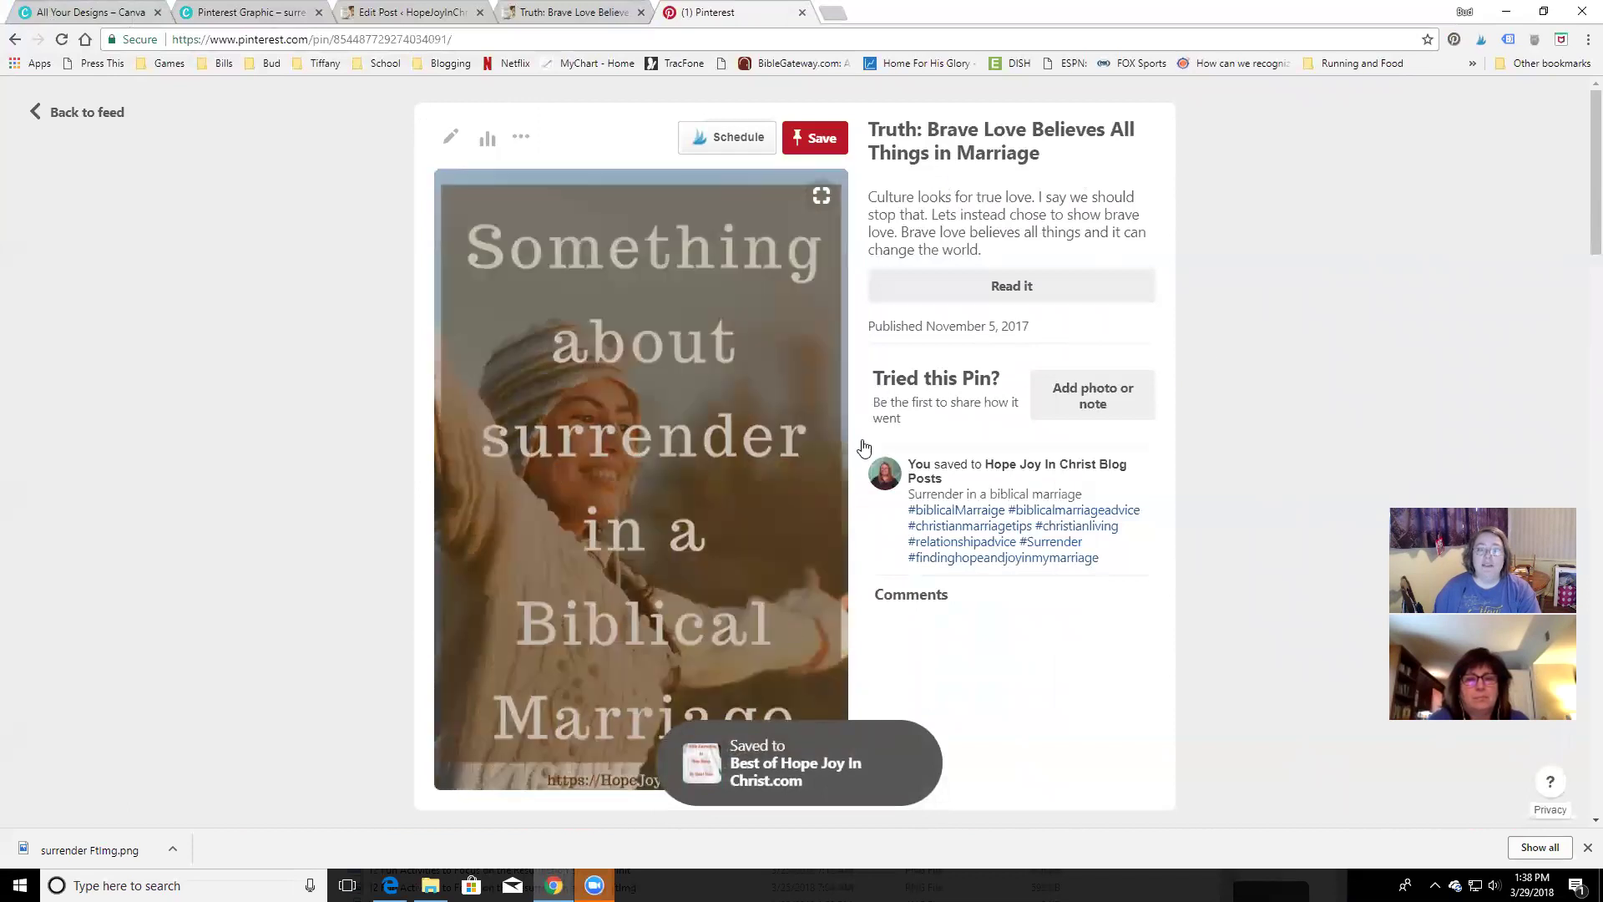
# Follow the surrender pin's link to check the blog post it leads to, and return to the pin
pyautogui.click(600, 435)
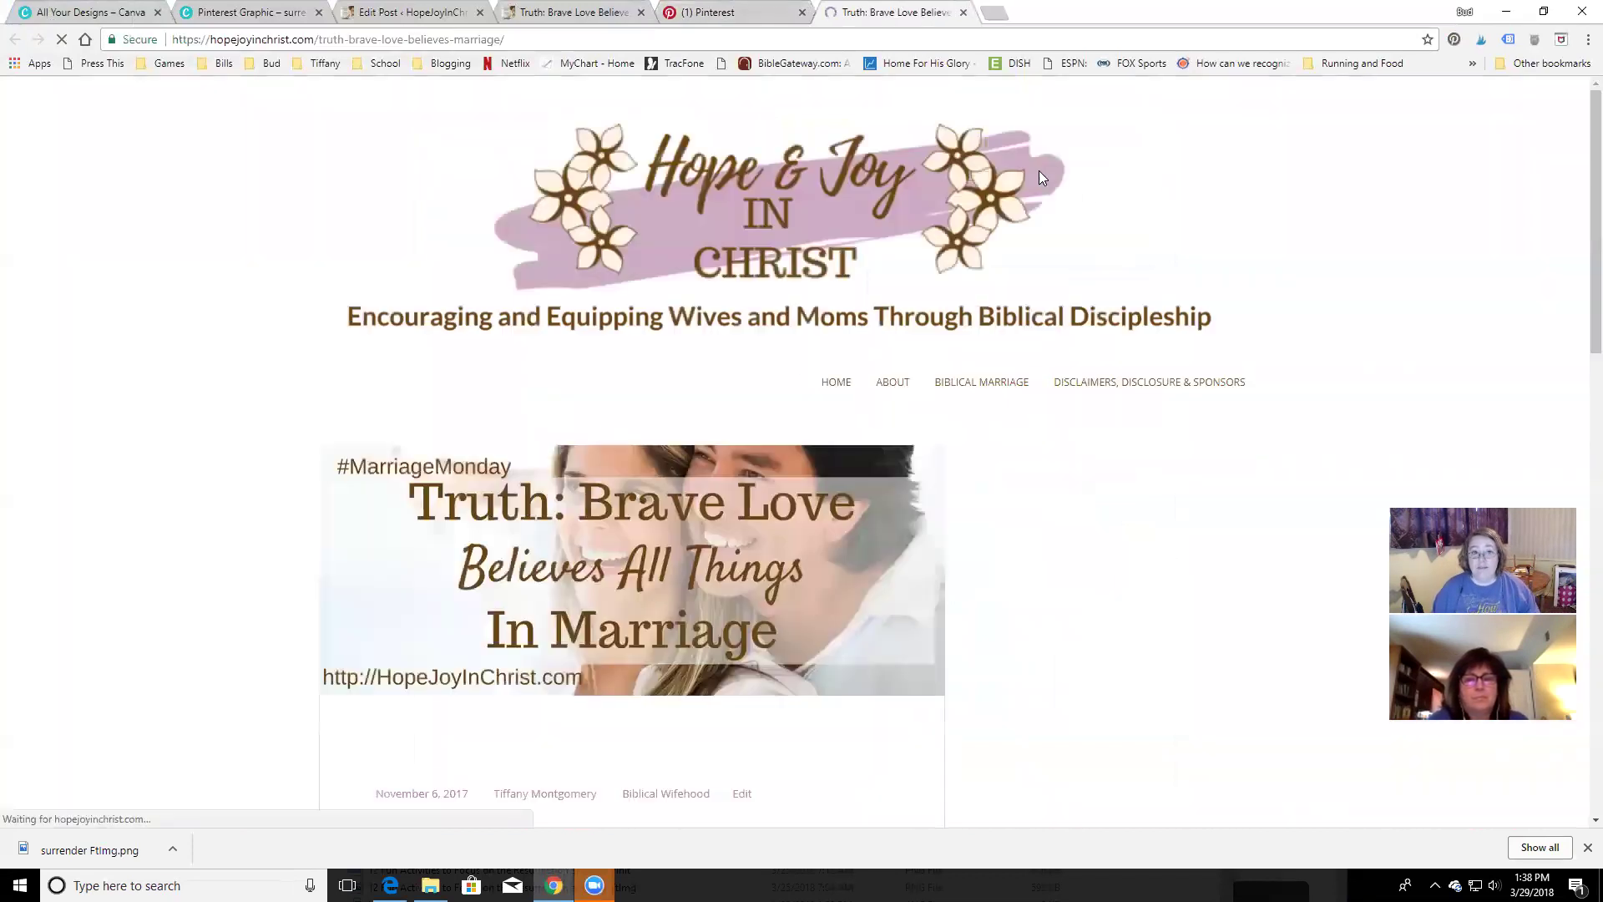
pyautogui.scroll(-4, 743, 541)
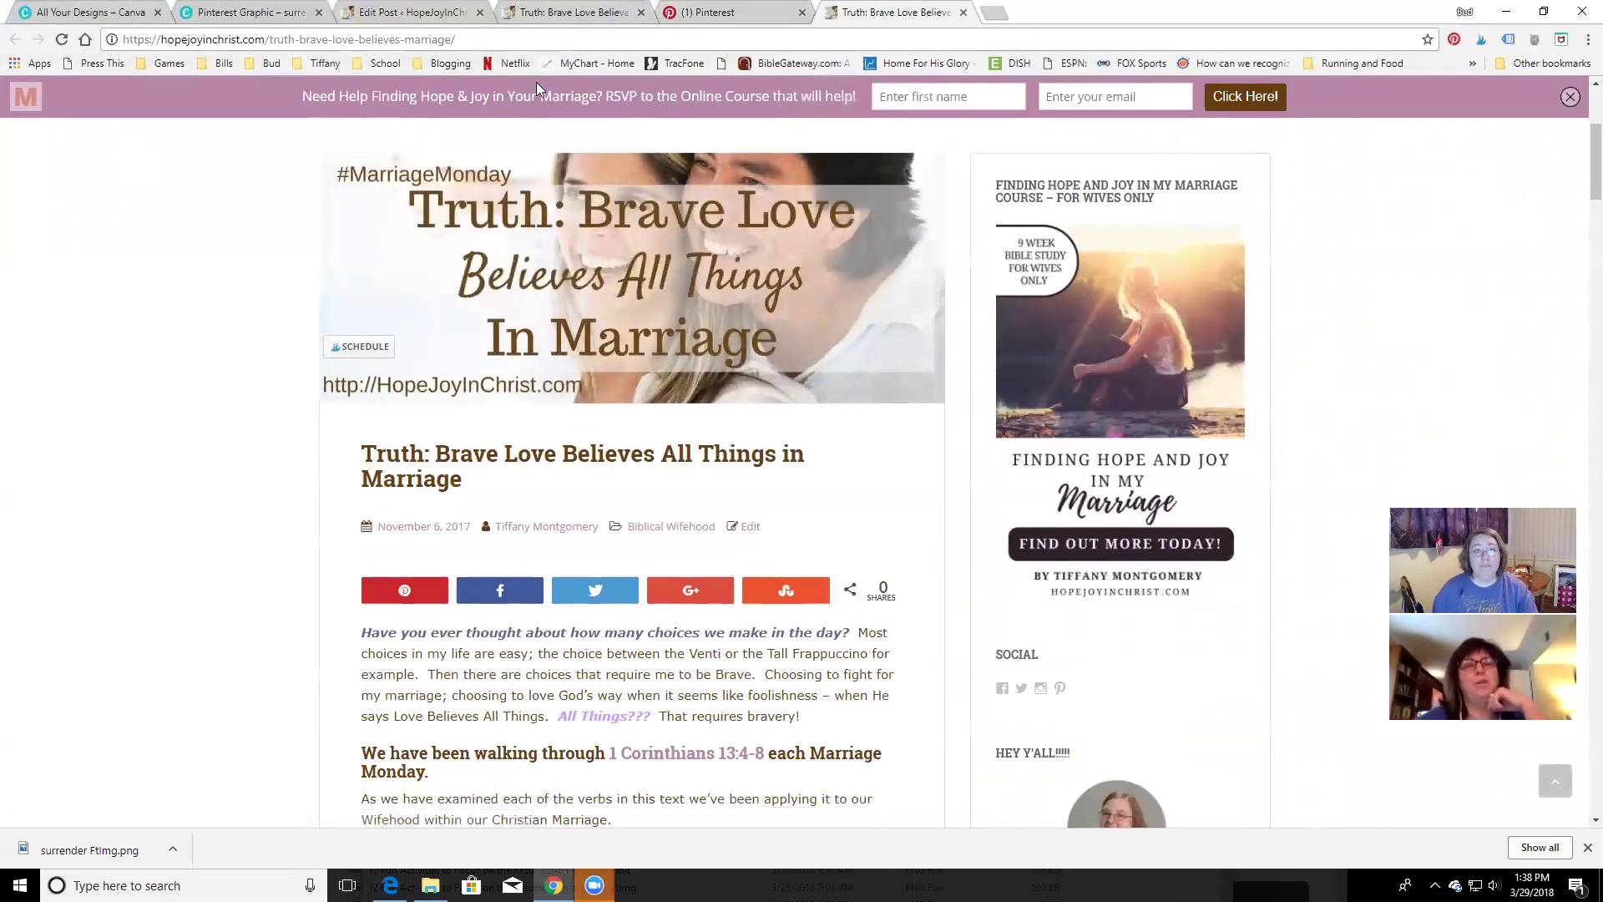
pyautogui.click(417, 12)
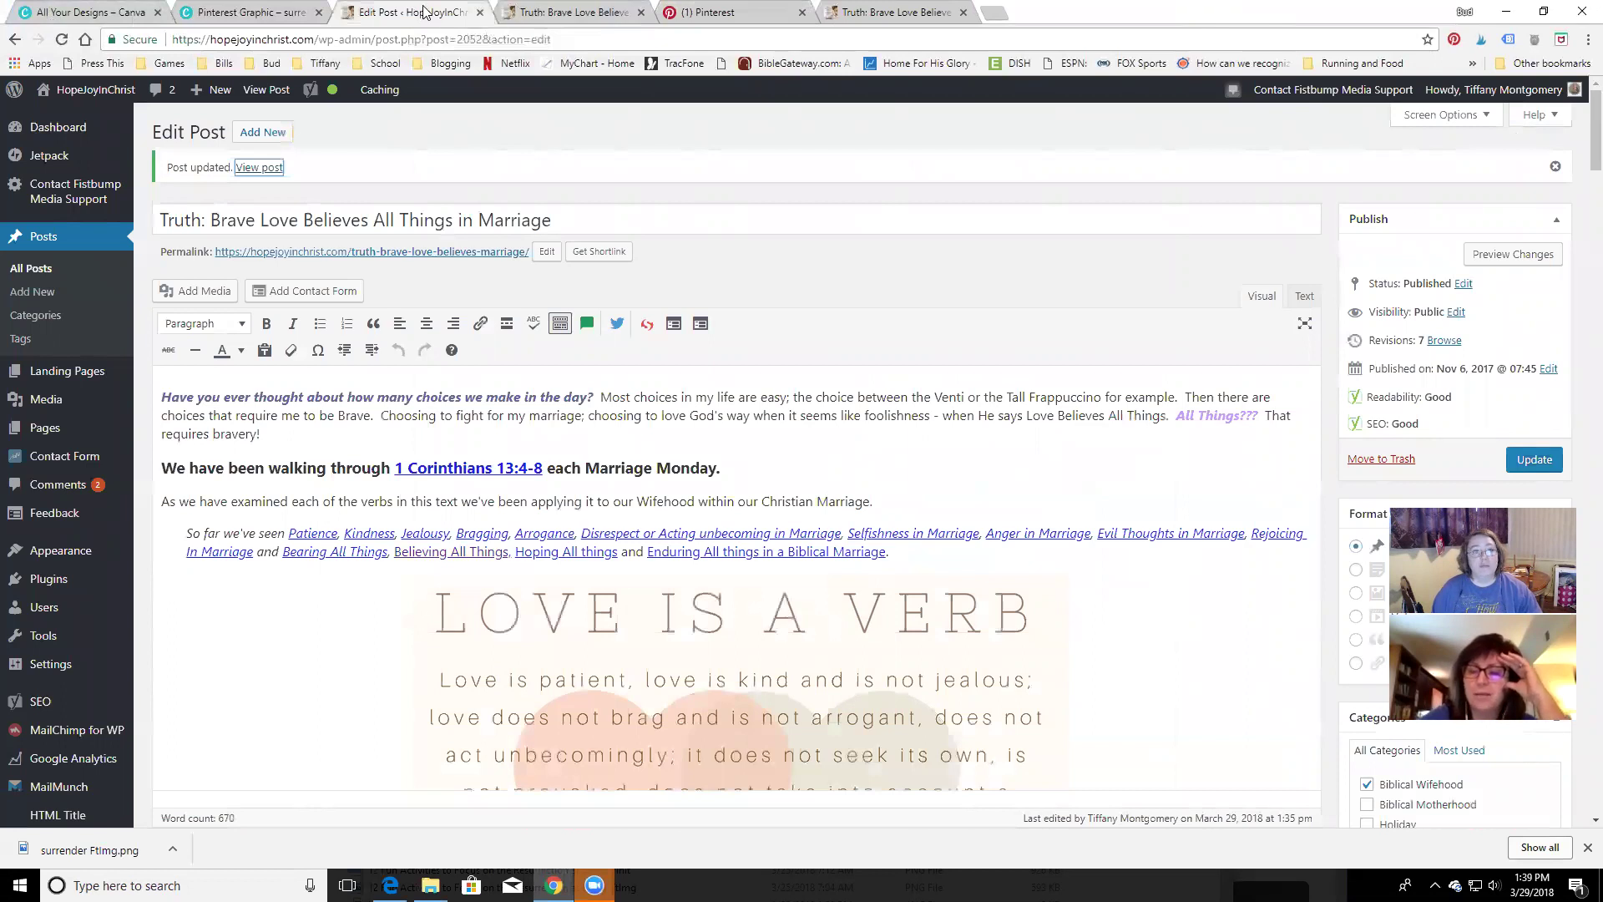
pyautogui.hotkey('ctrl', 'Tab')
pyautogui.hotkey('ctrl', 'Tab')
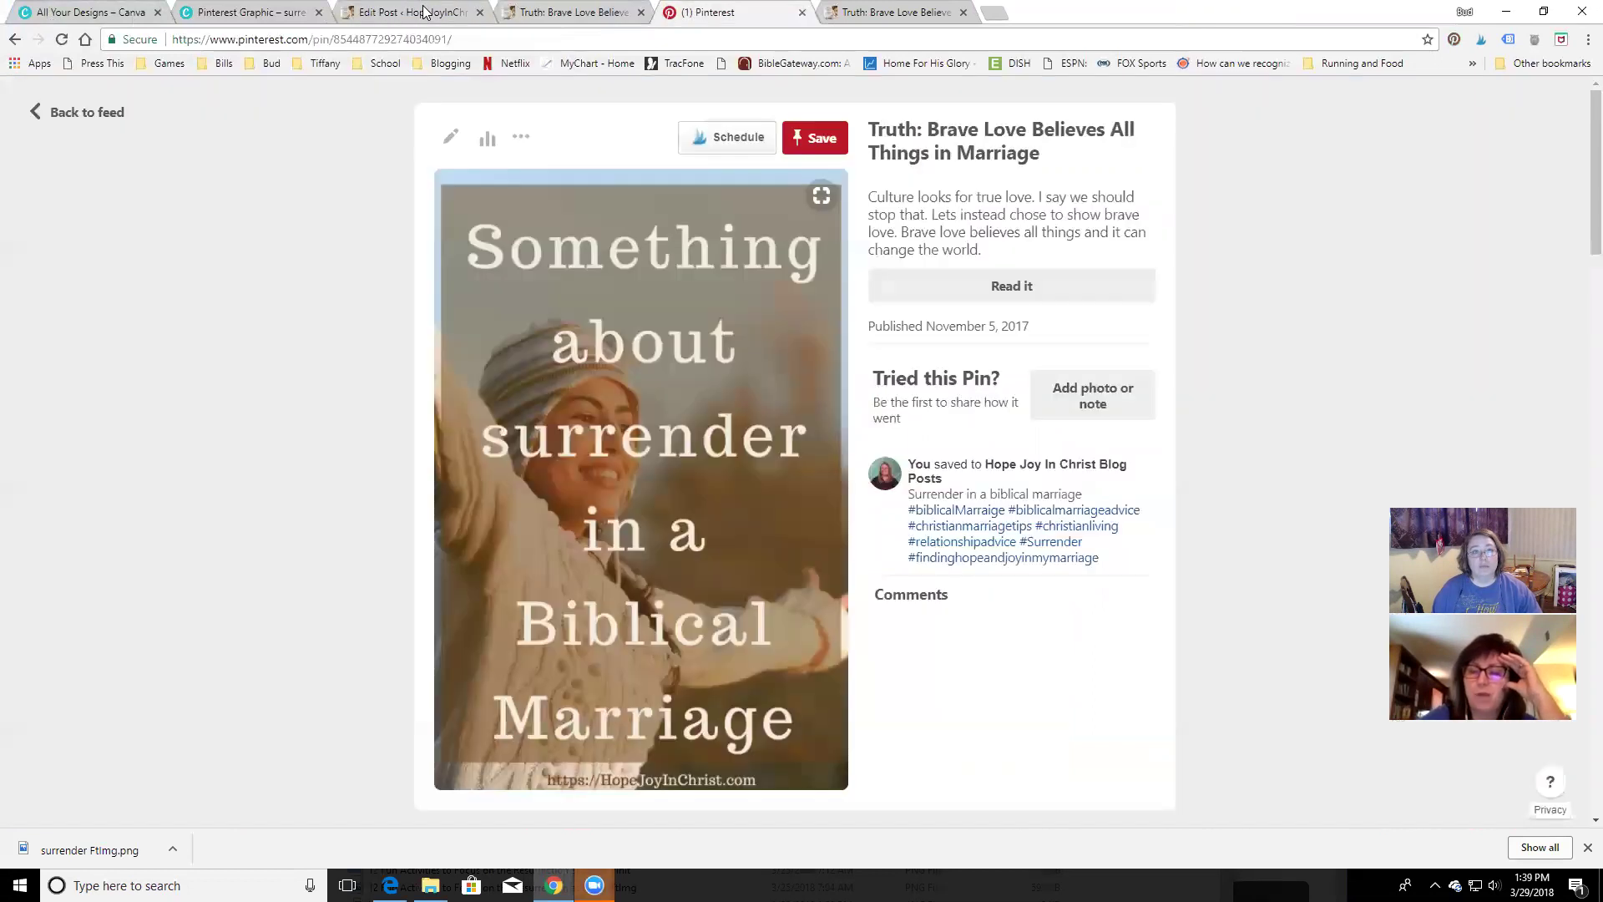
# Go back to the profile's pins and look through the most recent ones
pyautogui.click(83, 114)
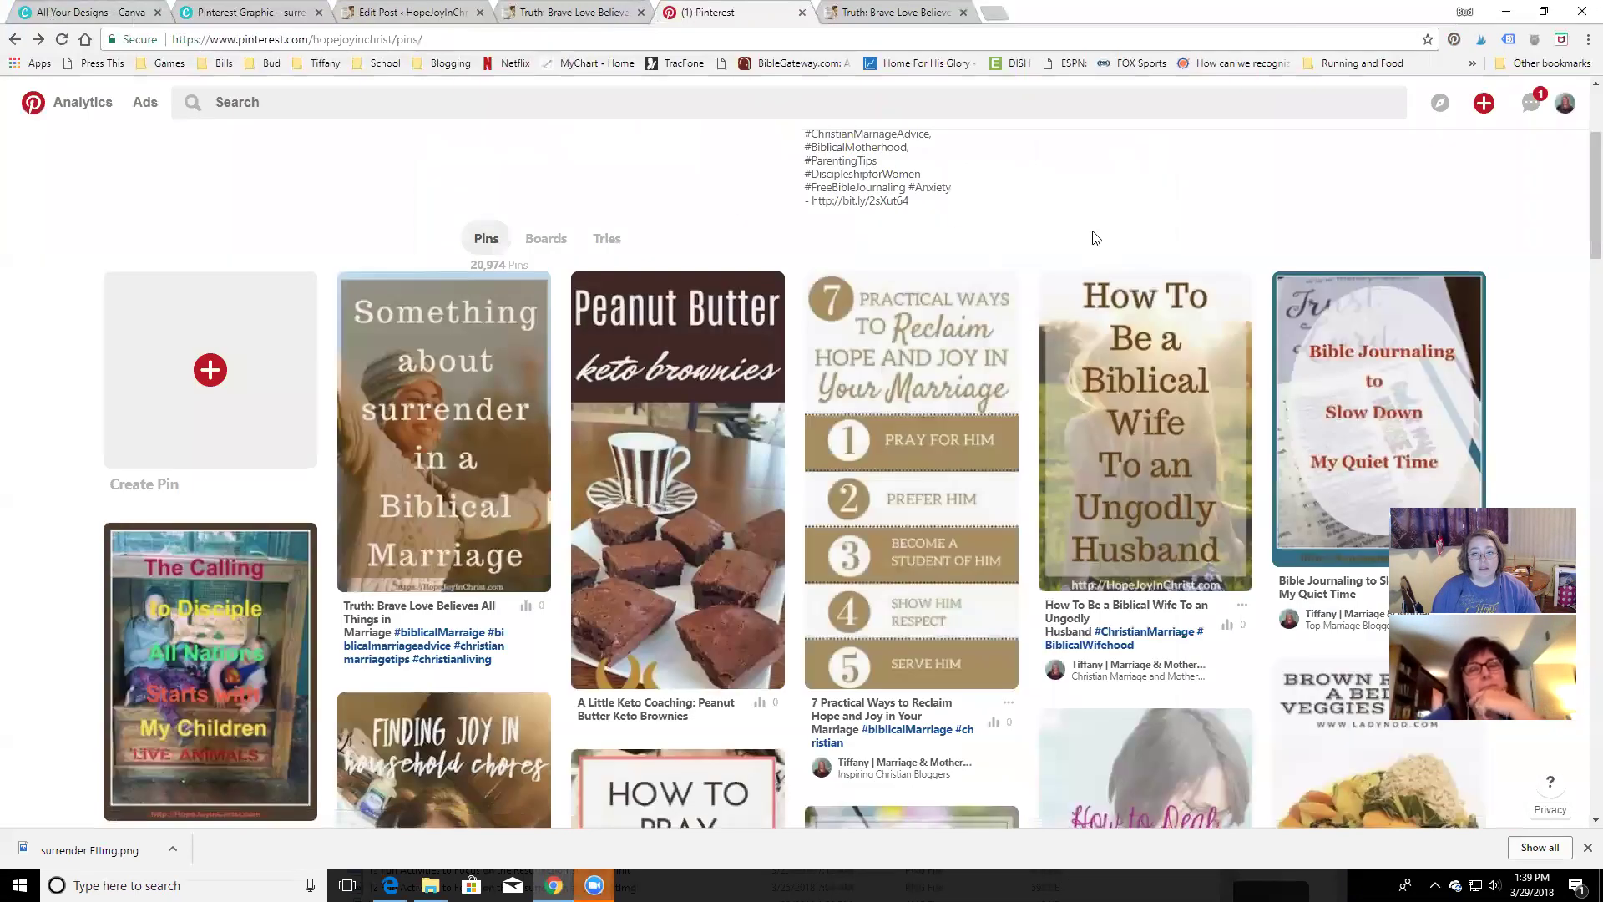
pyautogui.scroll(3, 735, 372)
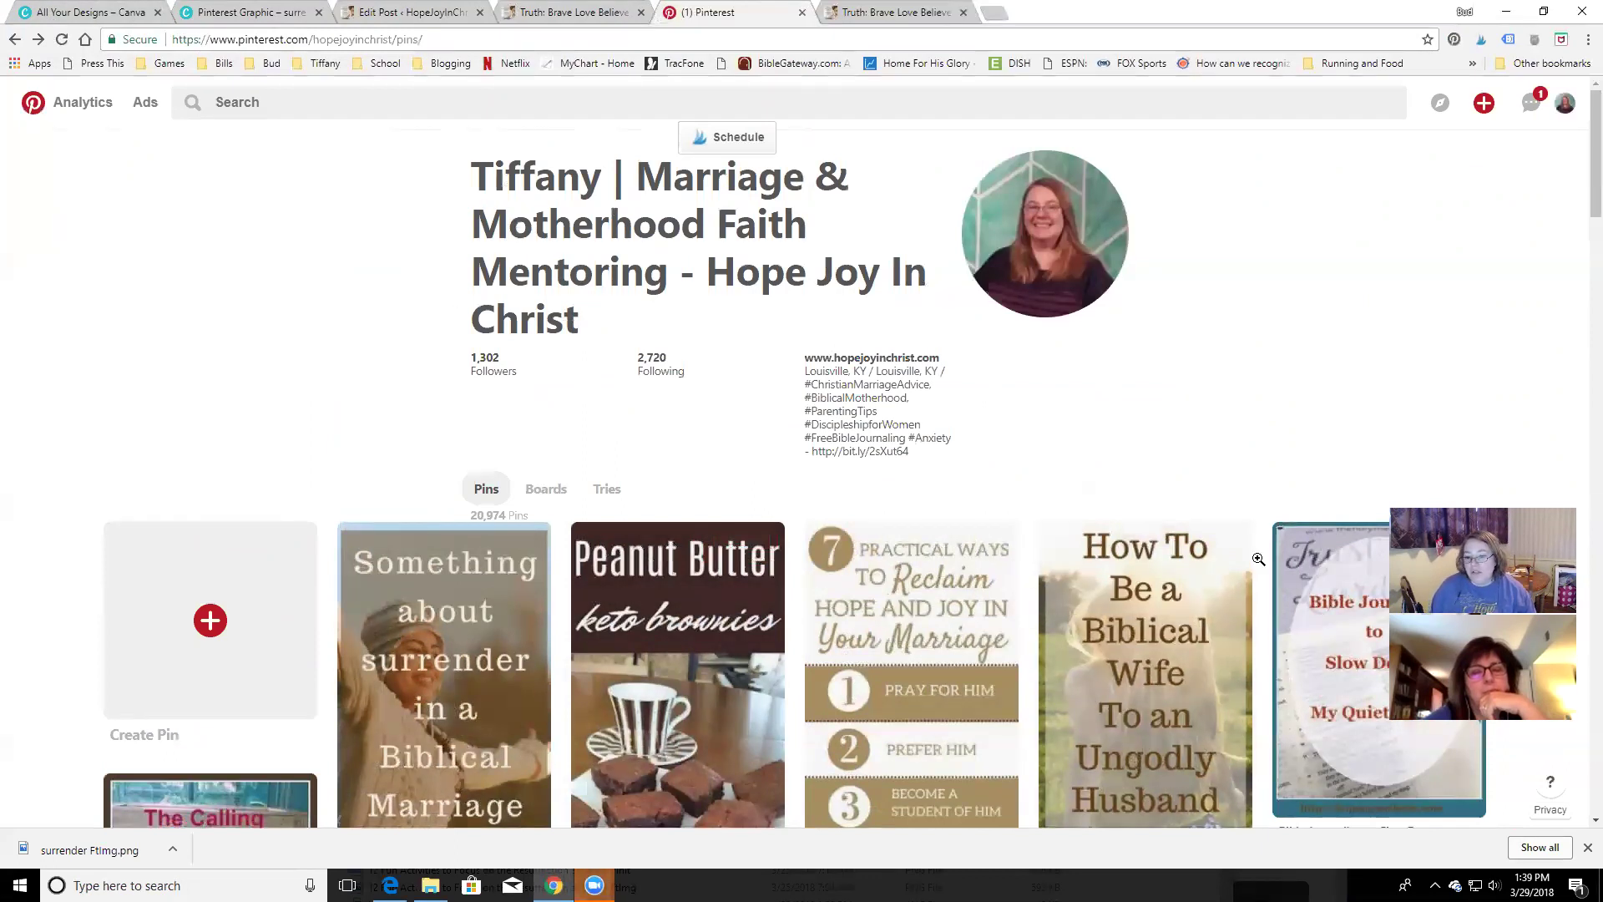
pyautogui.scroll(-4, 1112, 365)
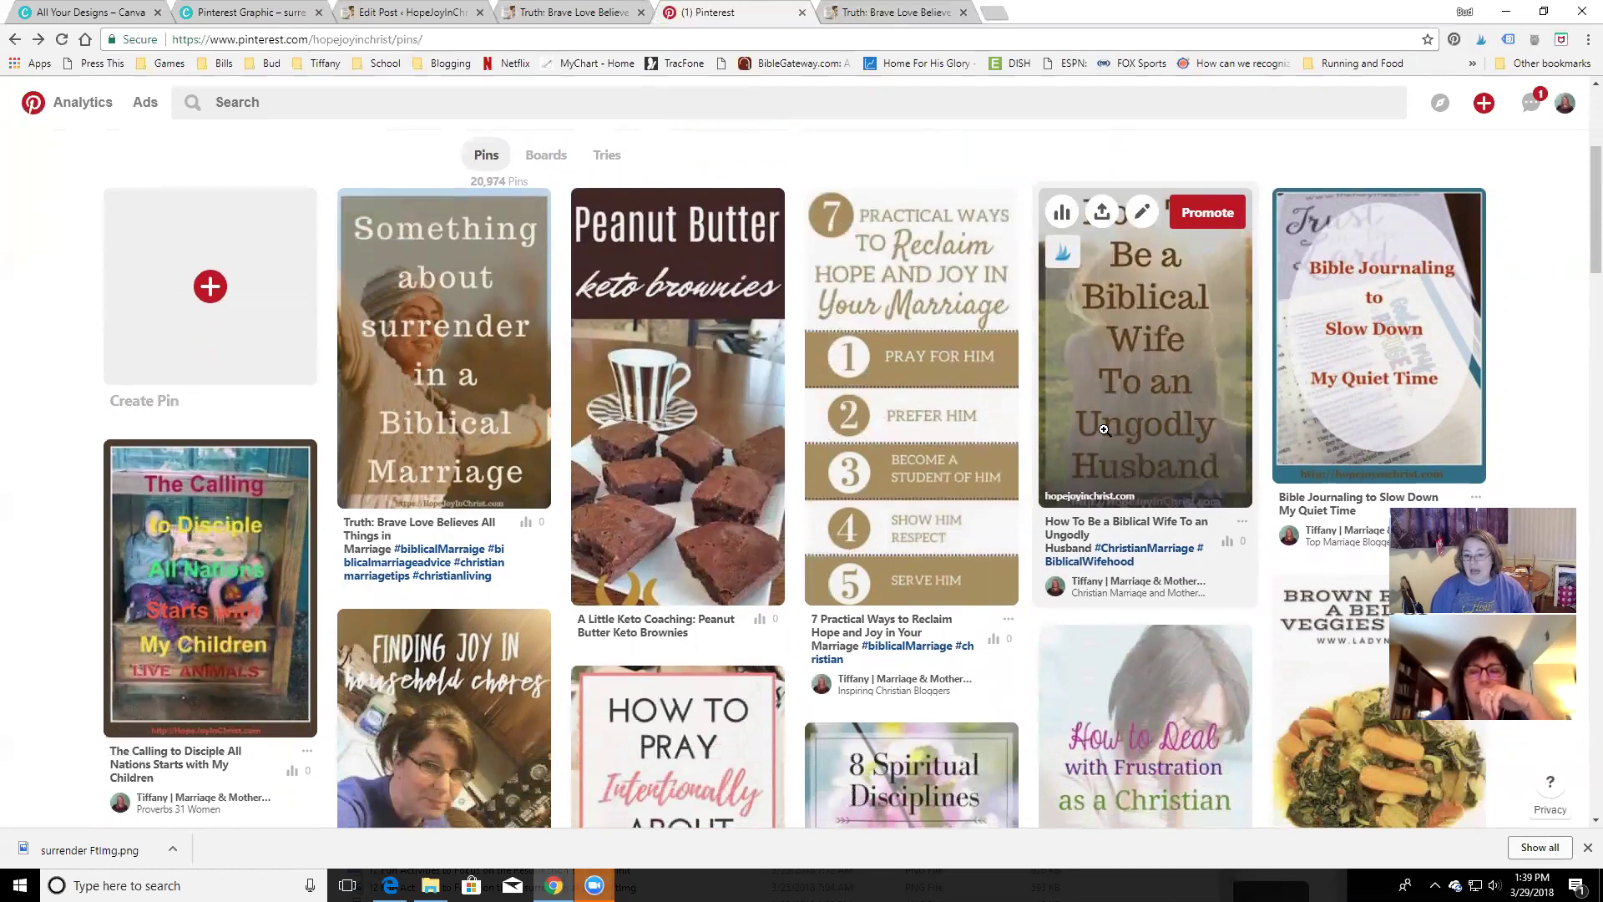
pyautogui.scroll(-8, 1104, 429)
pyautogui.scroll(12, 549, 482)
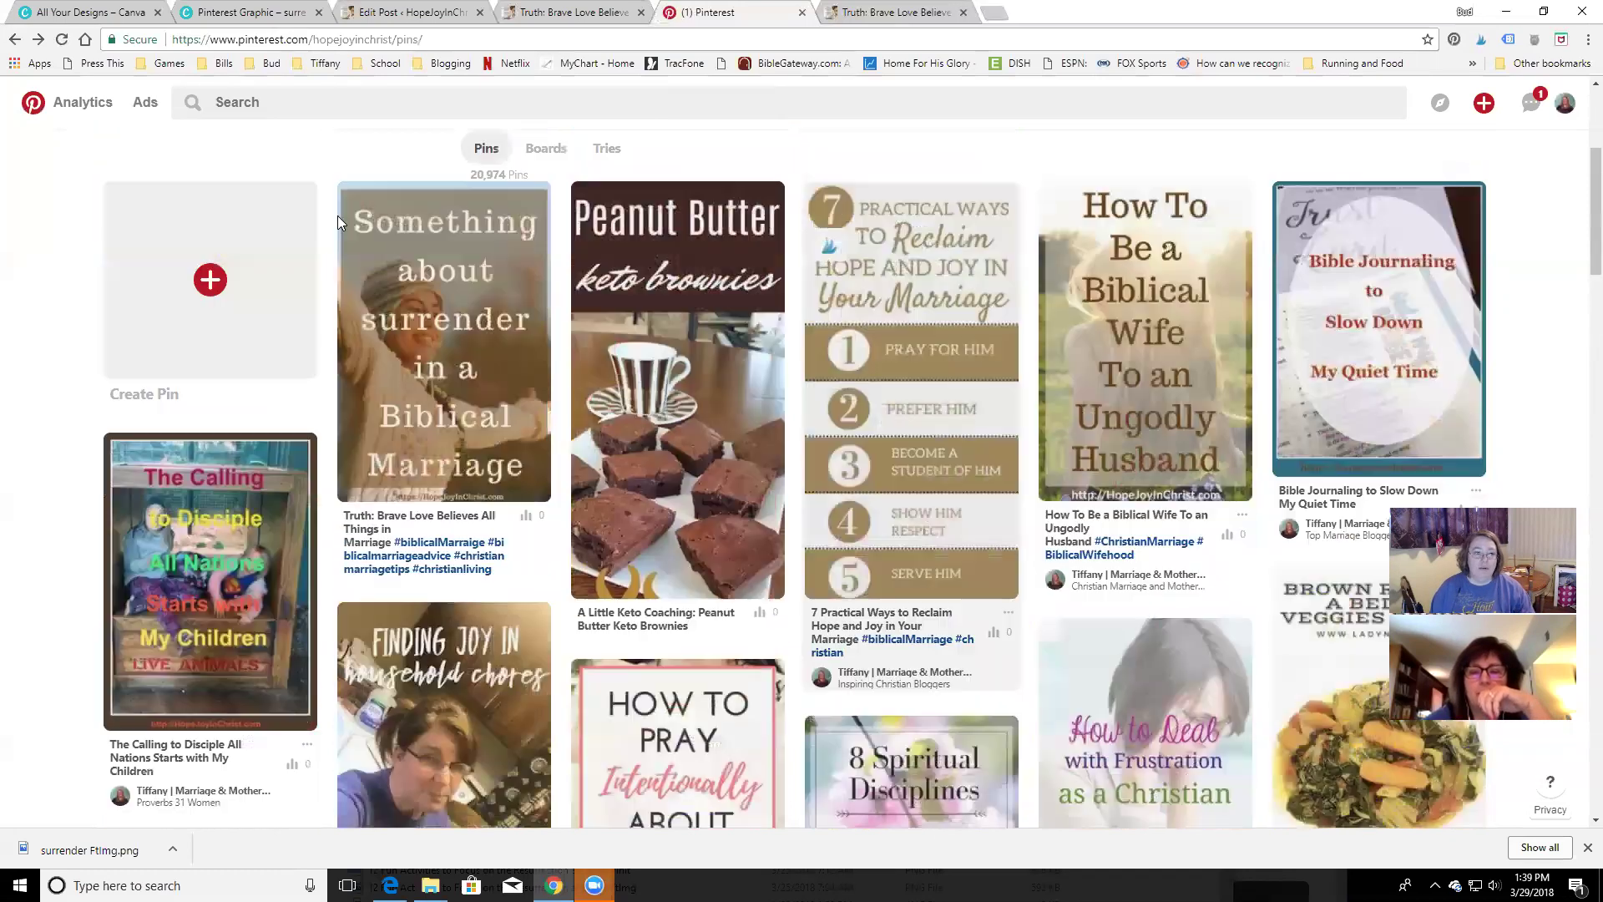
# Open the Best of Hope Joy In Christ.com board from the profile's boards and look through its older pins
pyautogui.click(553, 489)
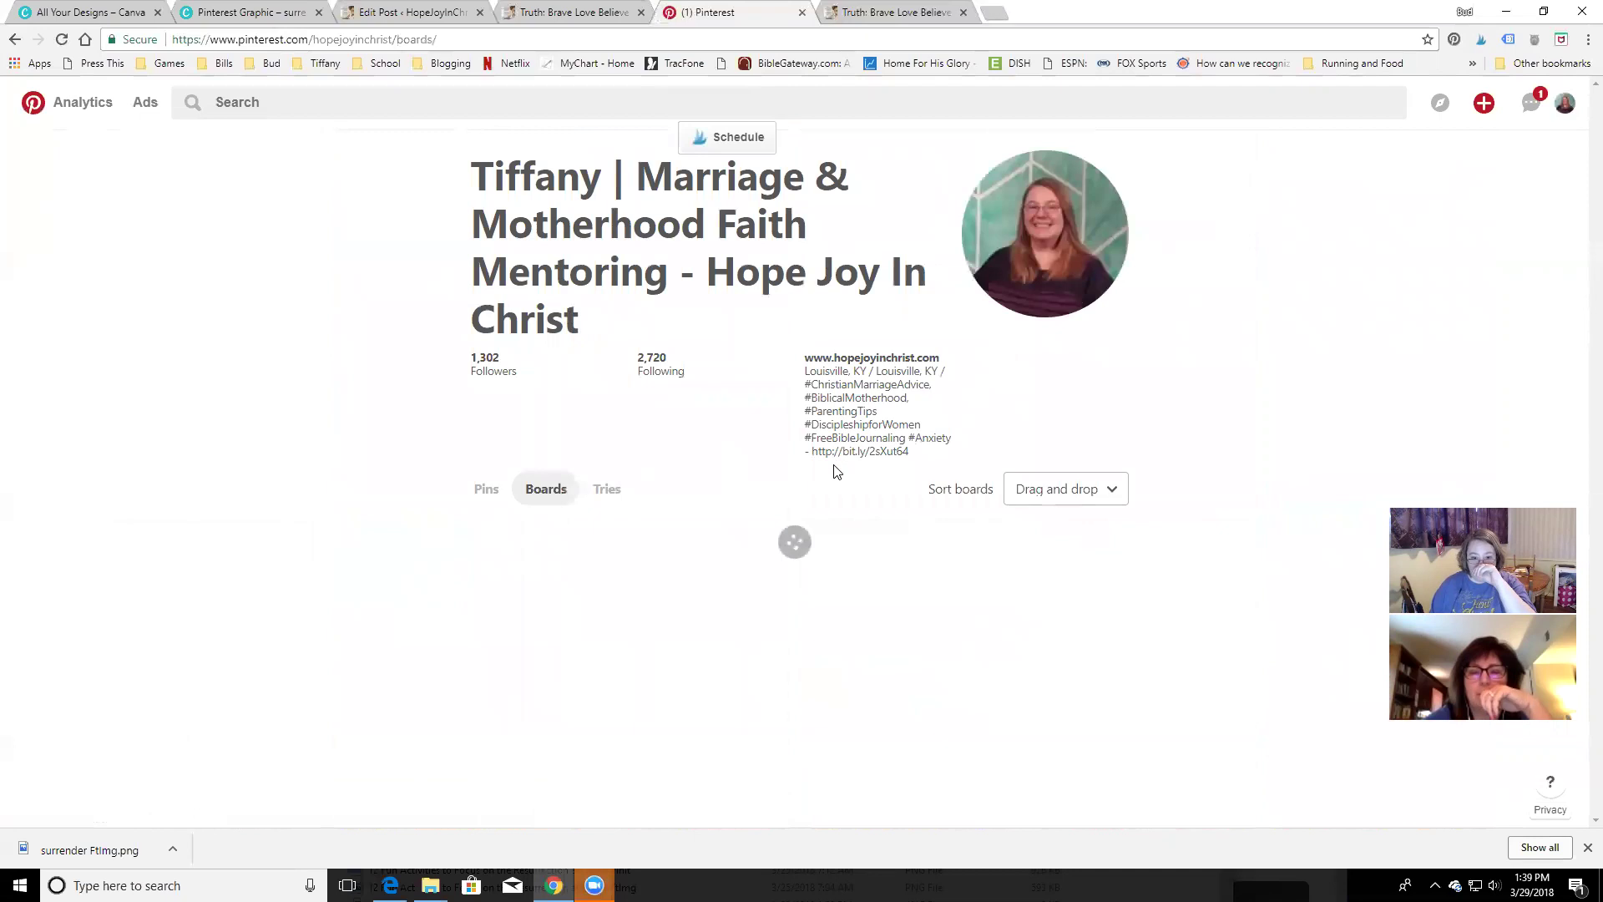
pyautogui.click(781, 602)
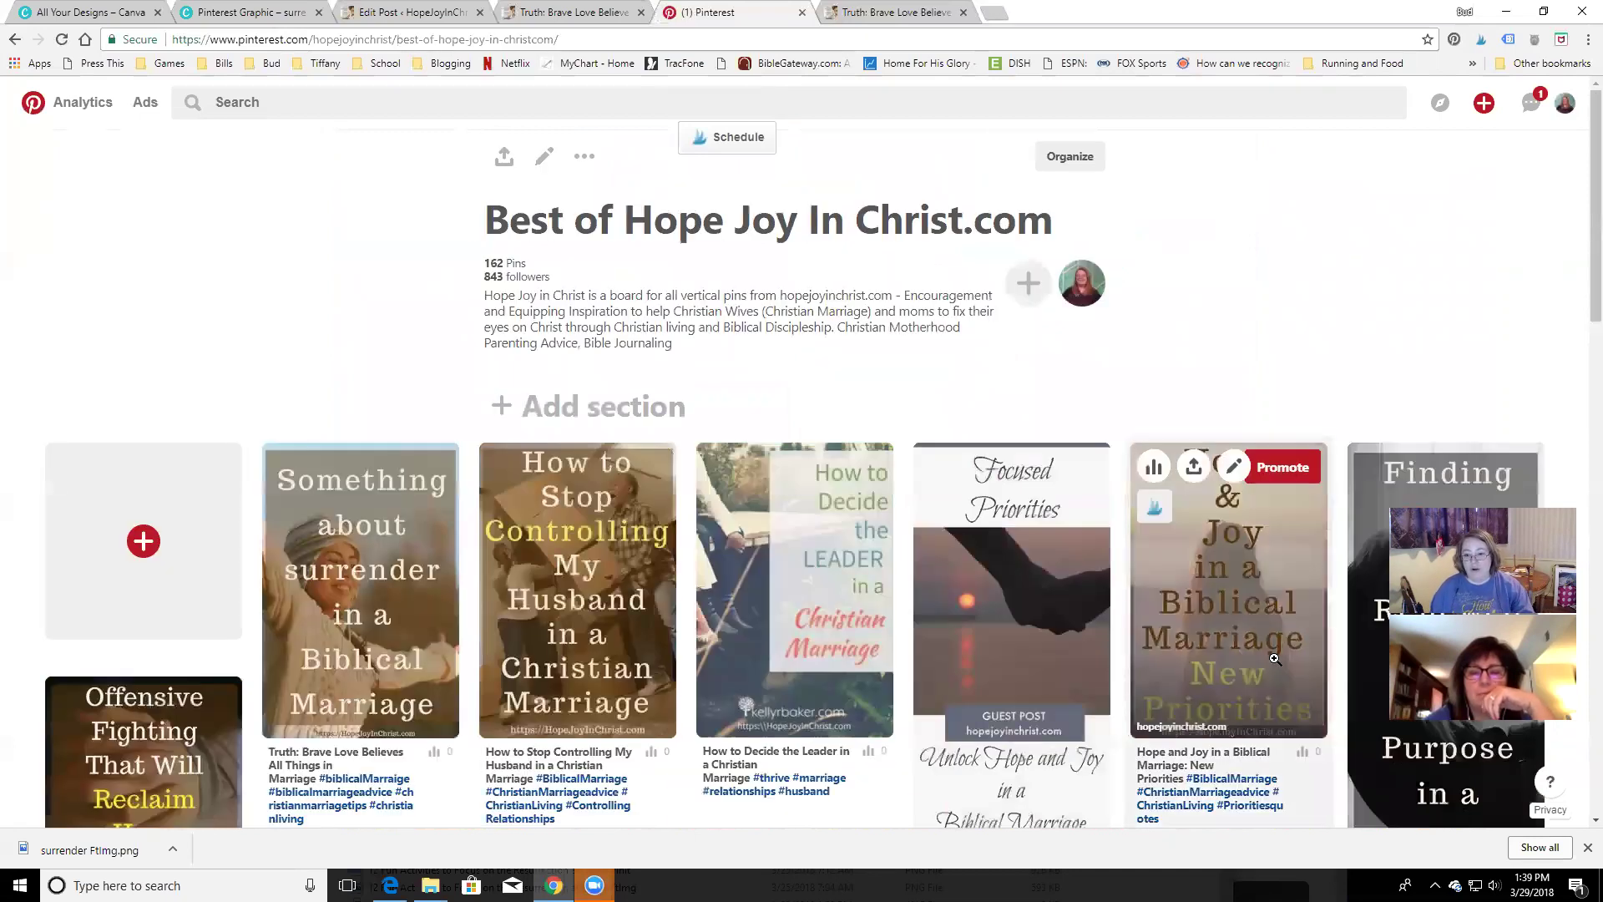
pyautogui.scroll(-15, 1274, 659)
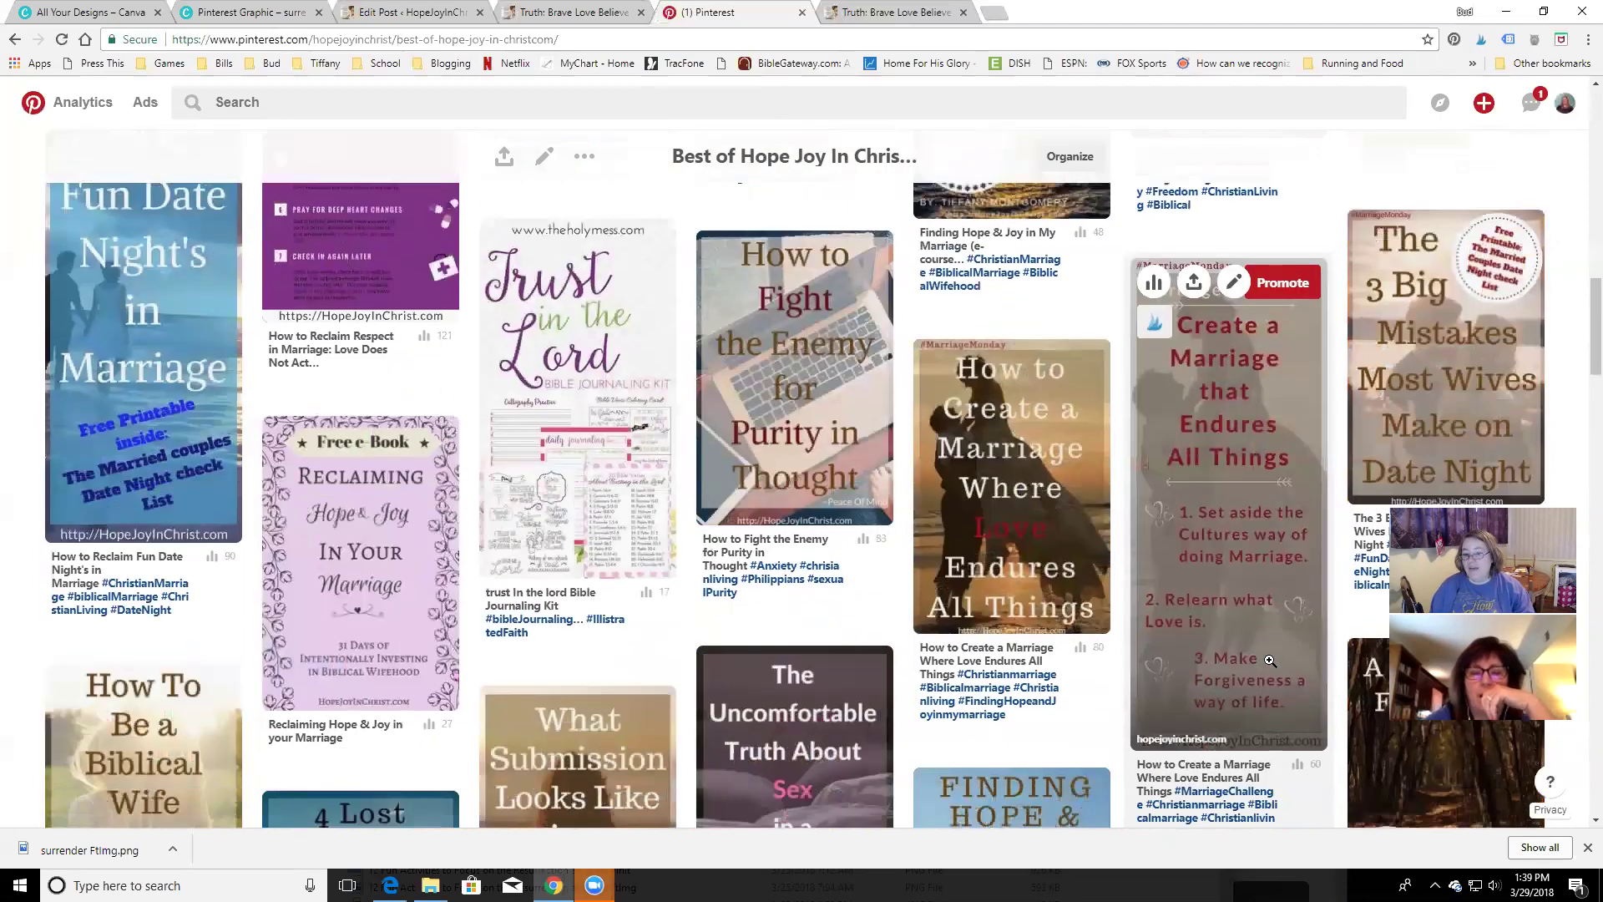
pyautogui.scroll(-8, 1269, 660)
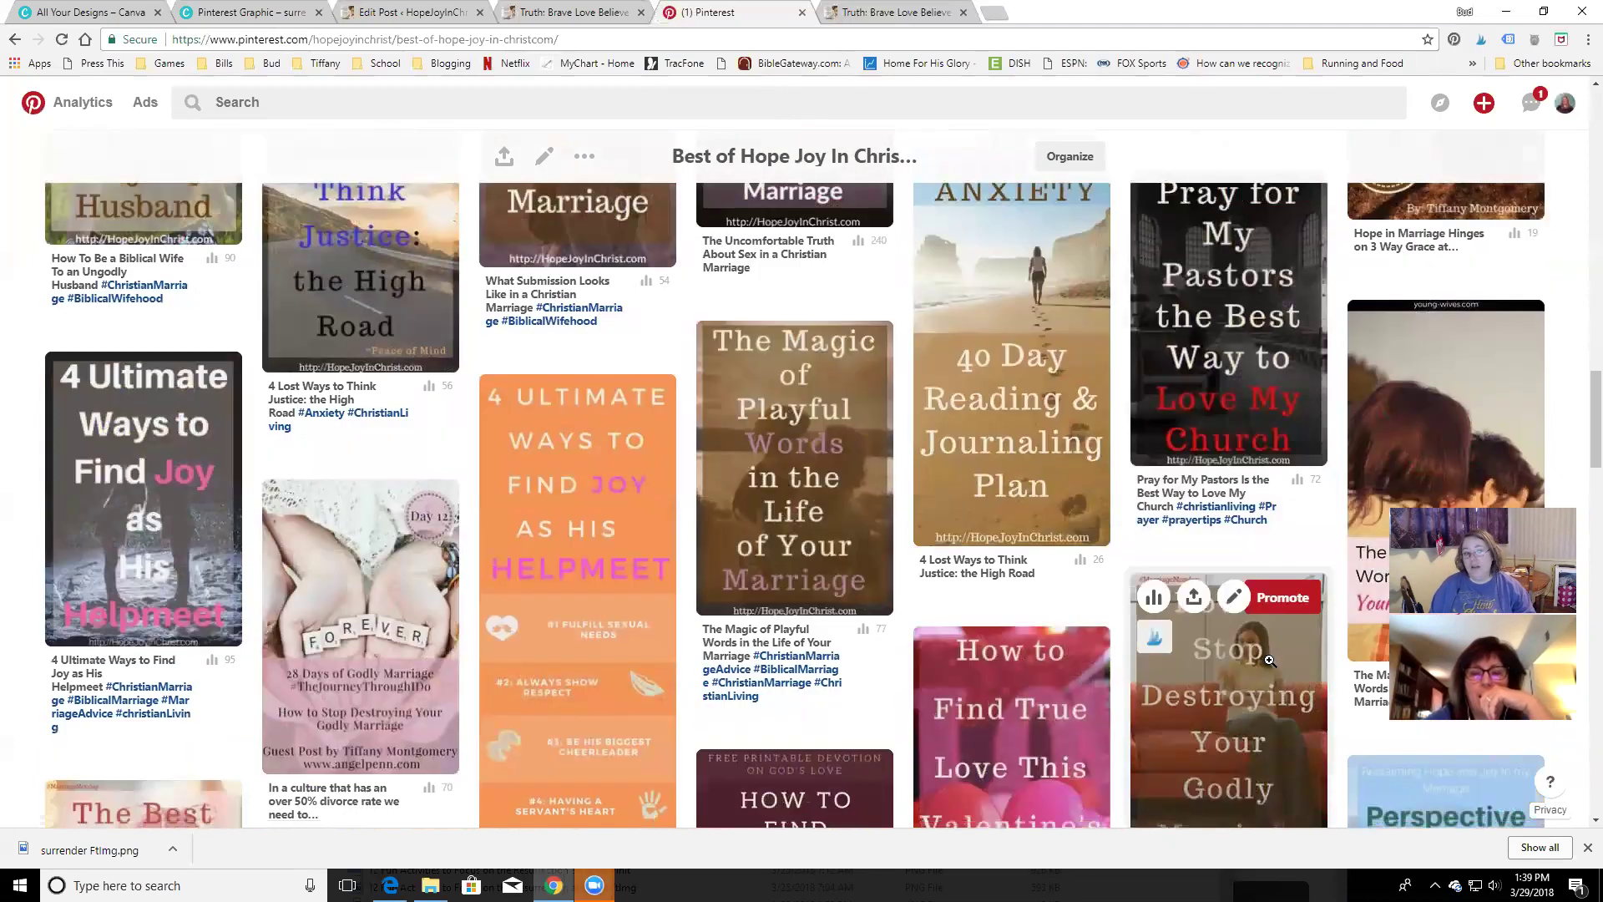
pyautogui.scroll(-1, 1269, 660)
pyautogui.scroll(6, 1269, 661)
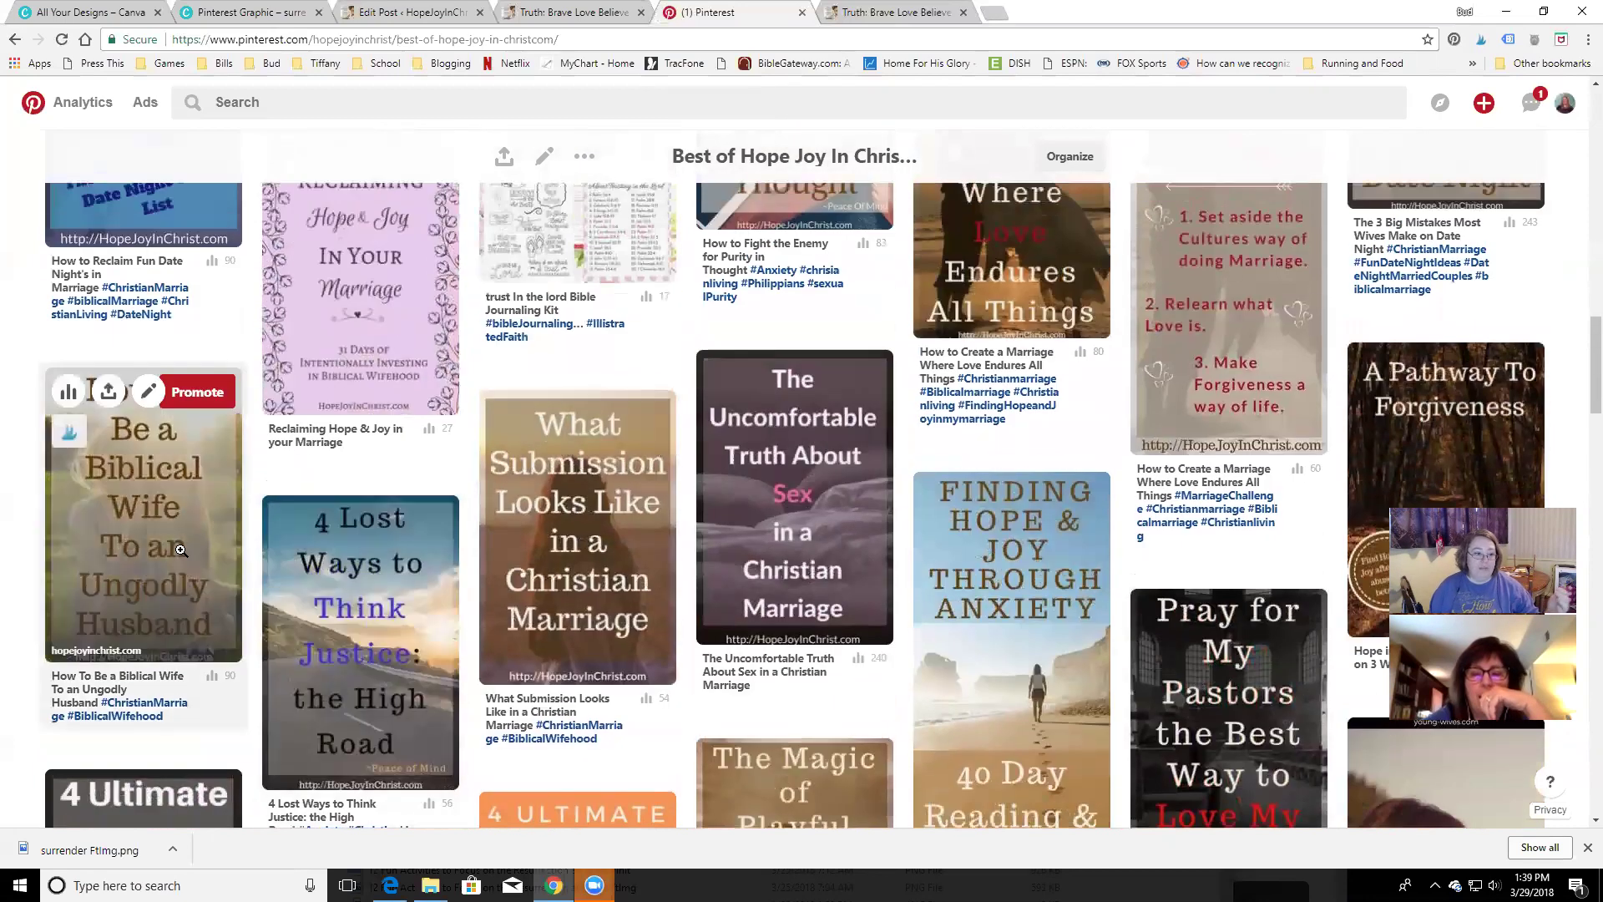
# Re-save the "How To Be a Biblical Wife To an Ungodly Husband" pin to the Best of Hope Joy In Christ.com board
pyautogui.click(149, 535)
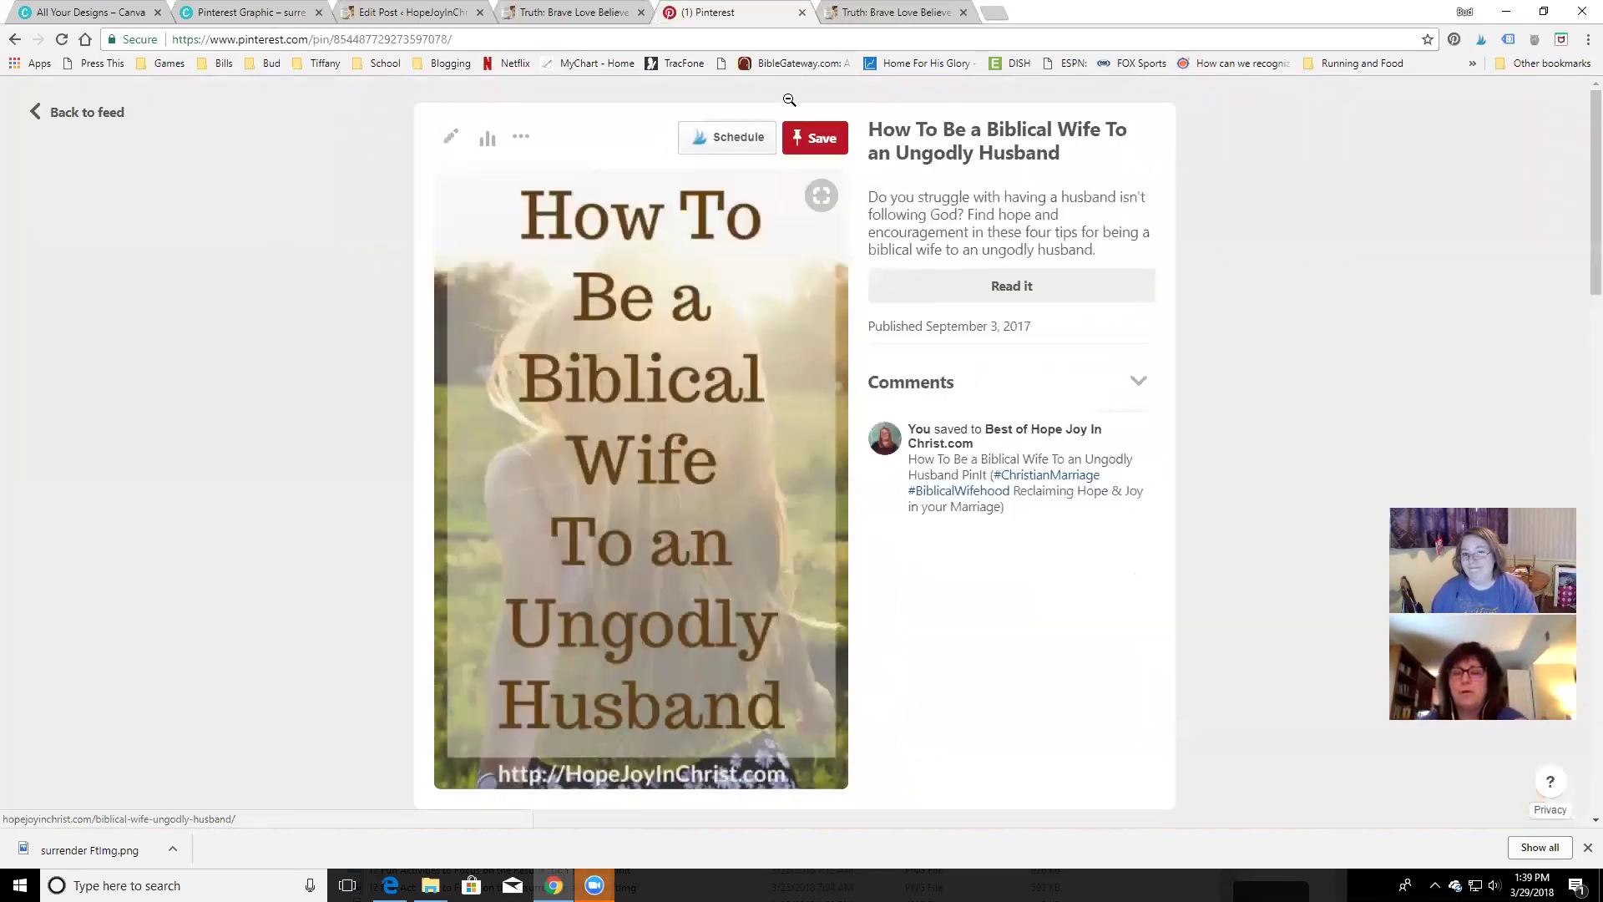
pyautogui.click(825, 137)
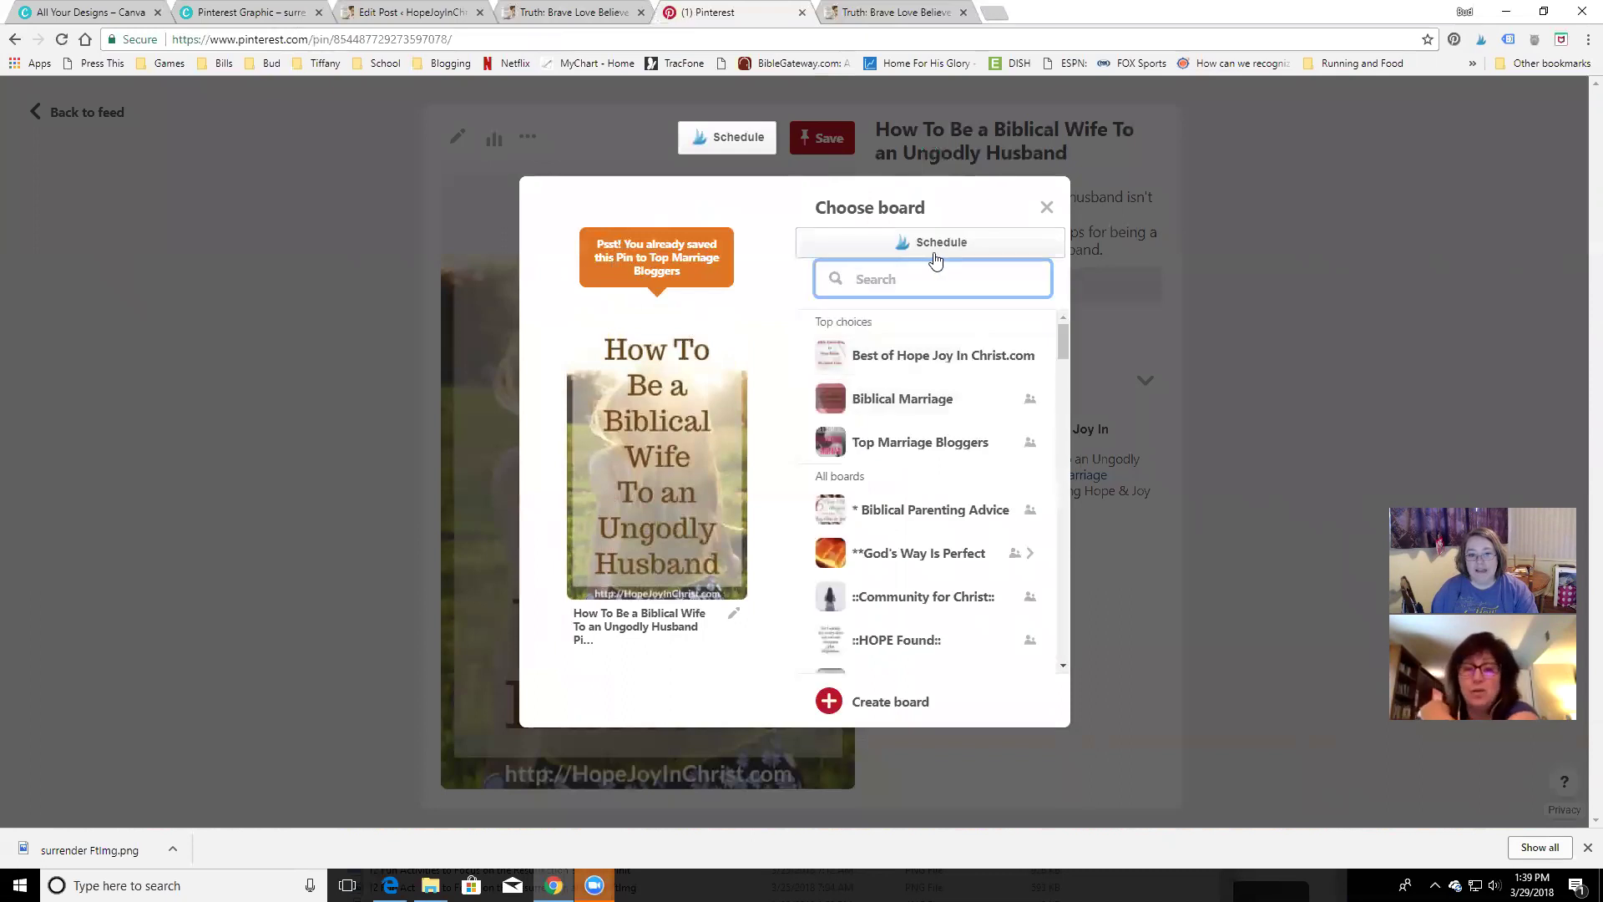
pyautogui.click(1022, 357)
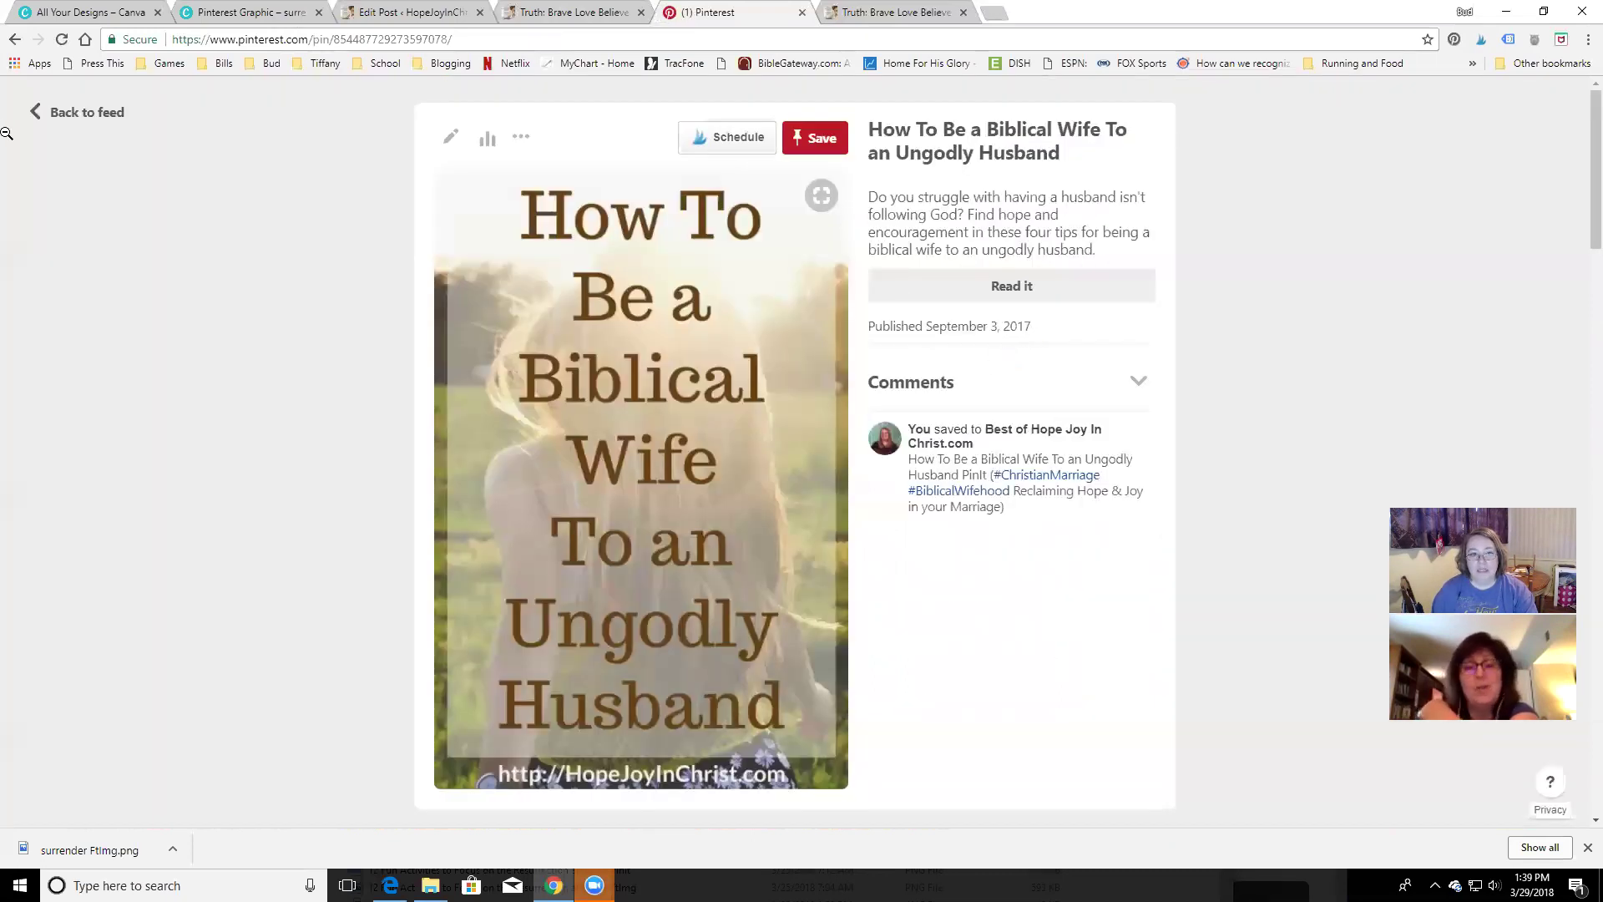
# Find the older copy of the "How To Be a Biblical Wife To an Ungodly Husband" pin on the board and delete it
pyautogui.click(57, 117)
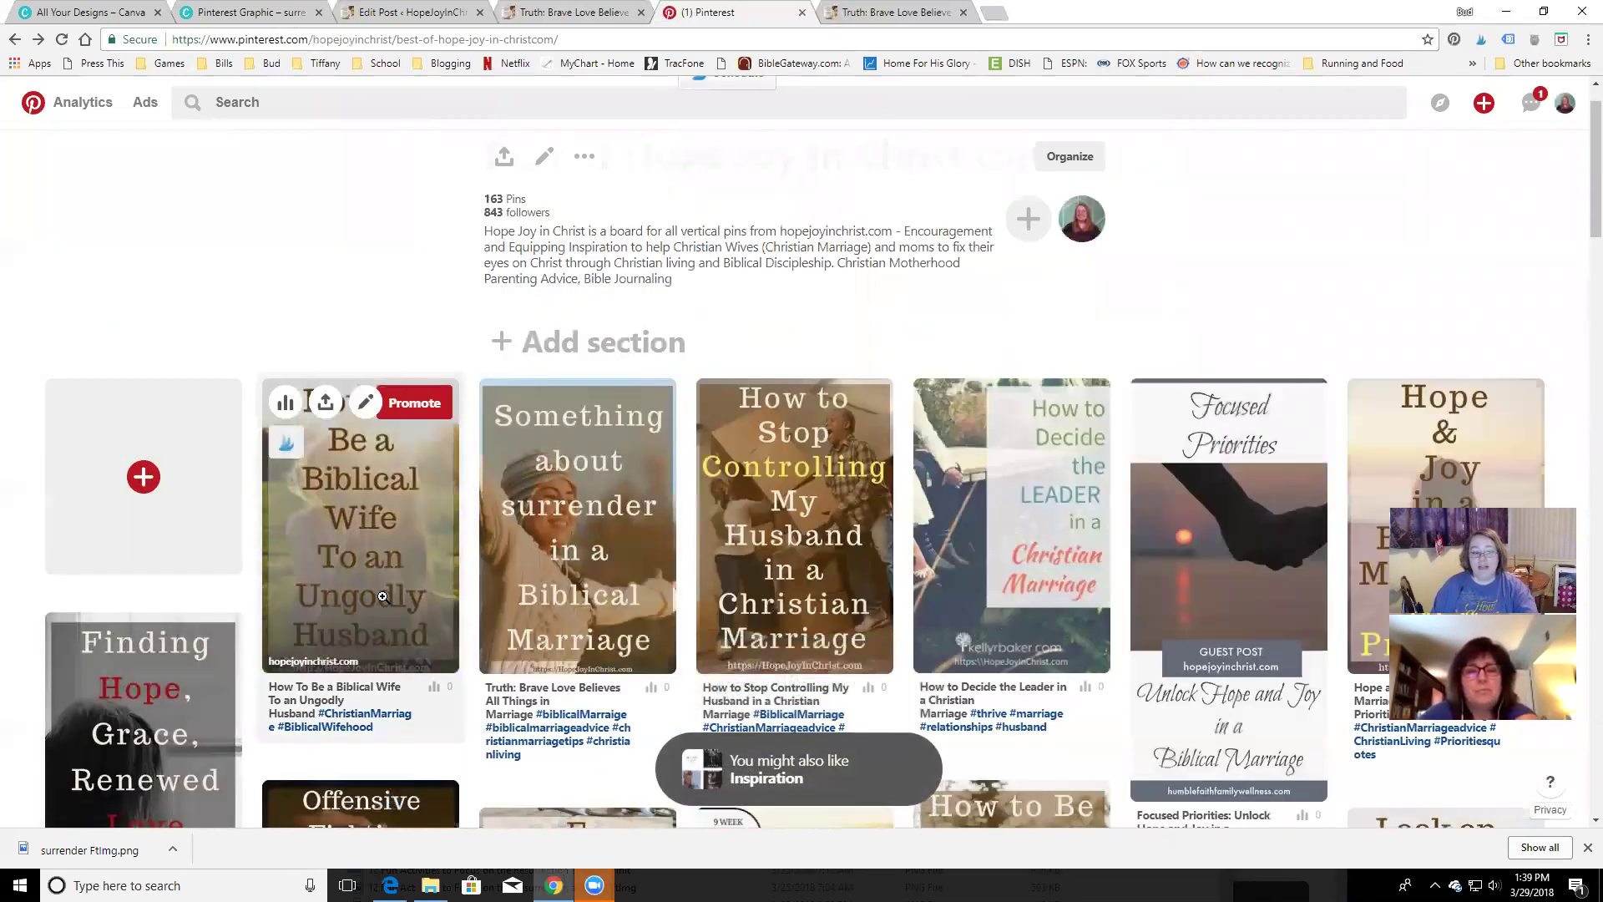
pyautogui.scroll(-15, 383, 596)
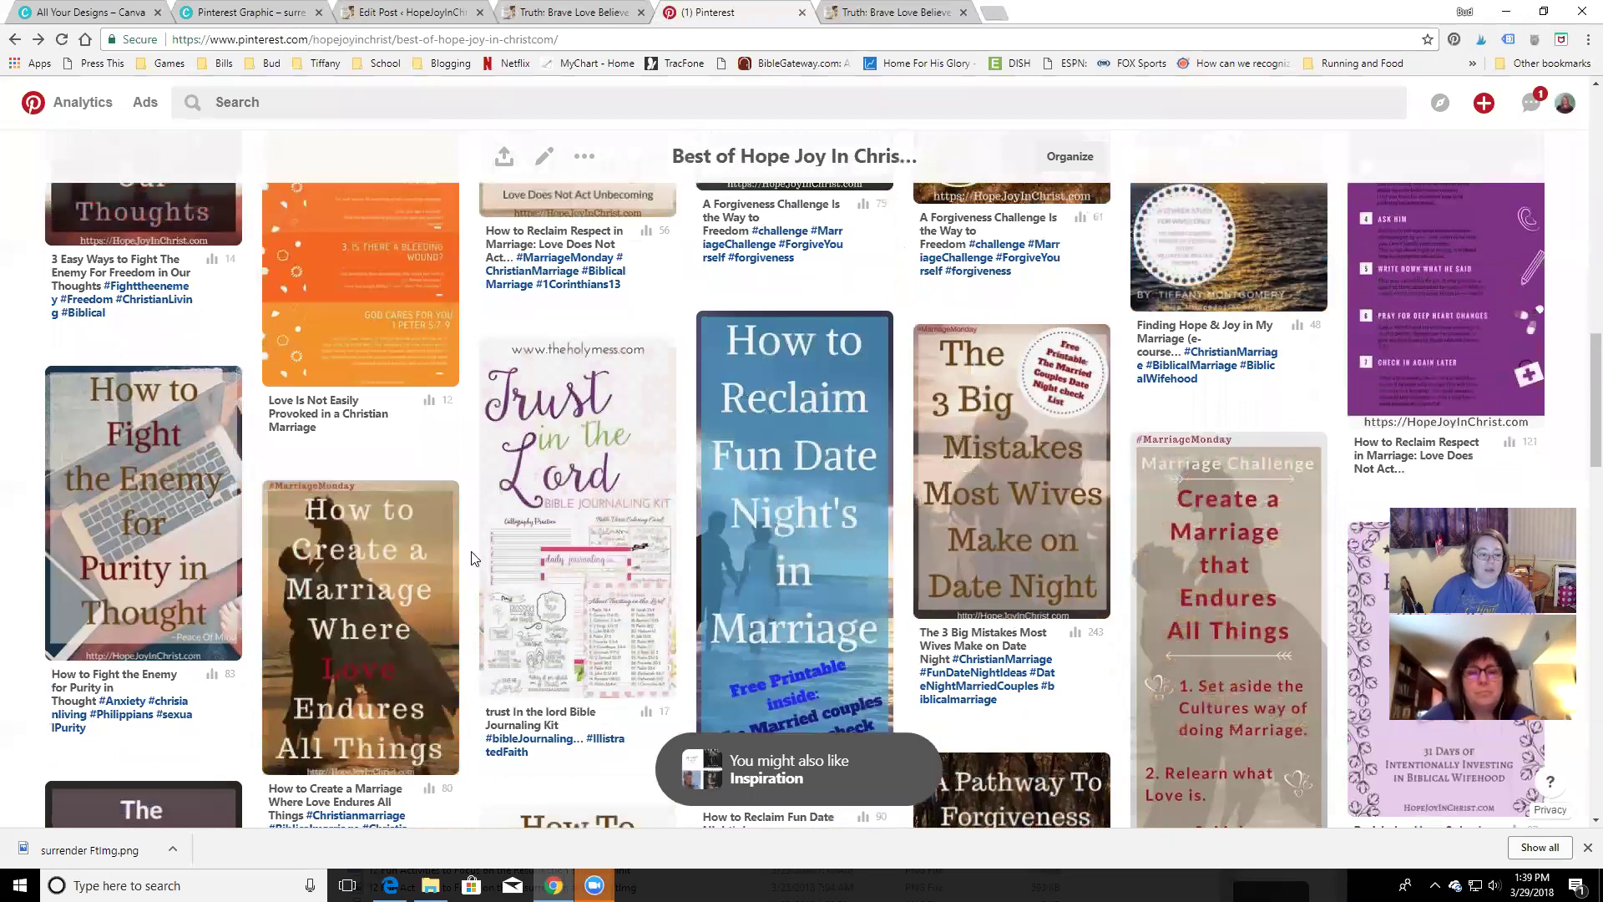
pyautogui.scroll(-5, 472, 558)
pyautogui.click(612, 525)
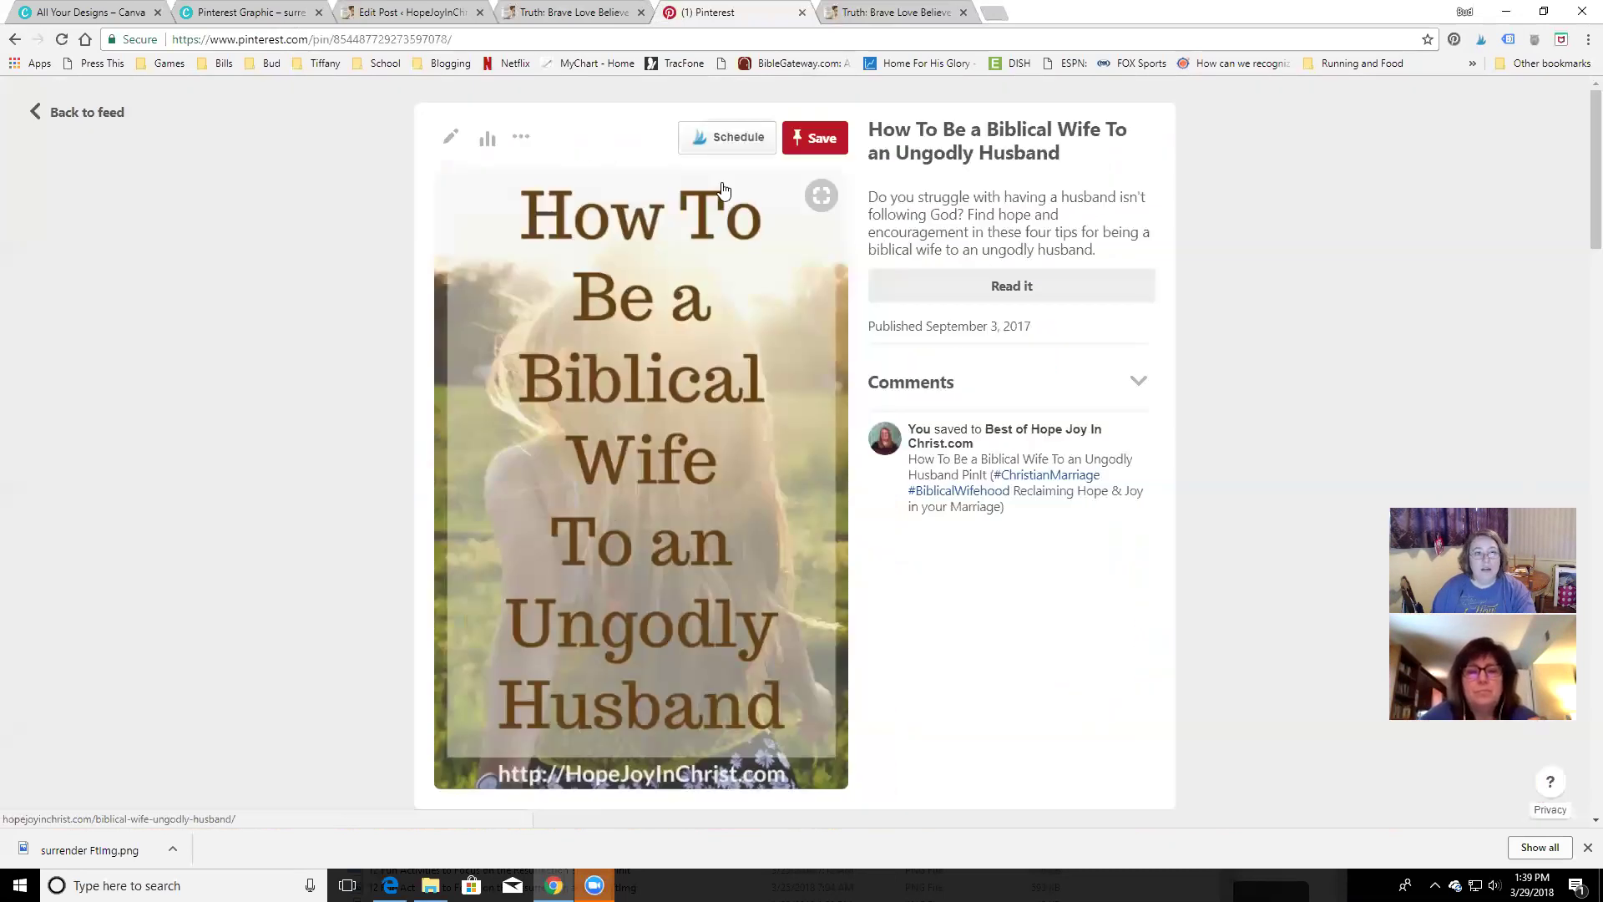
pyautogui.click(450, 137)
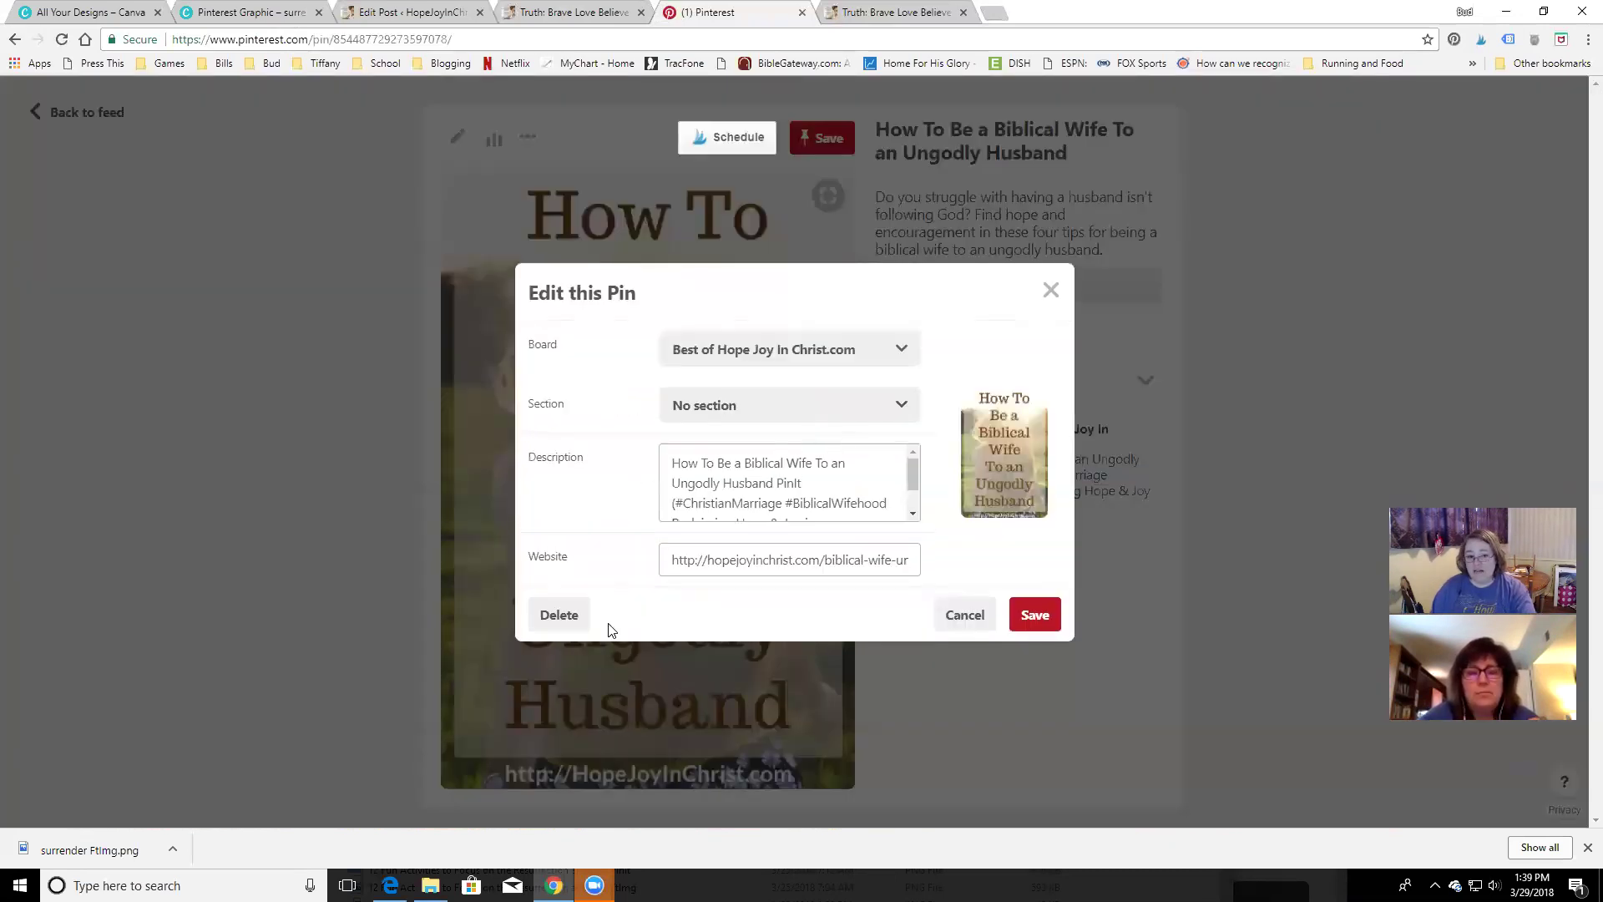
pyautogui.click(557, 615)
pyautogui.click(887, 494)
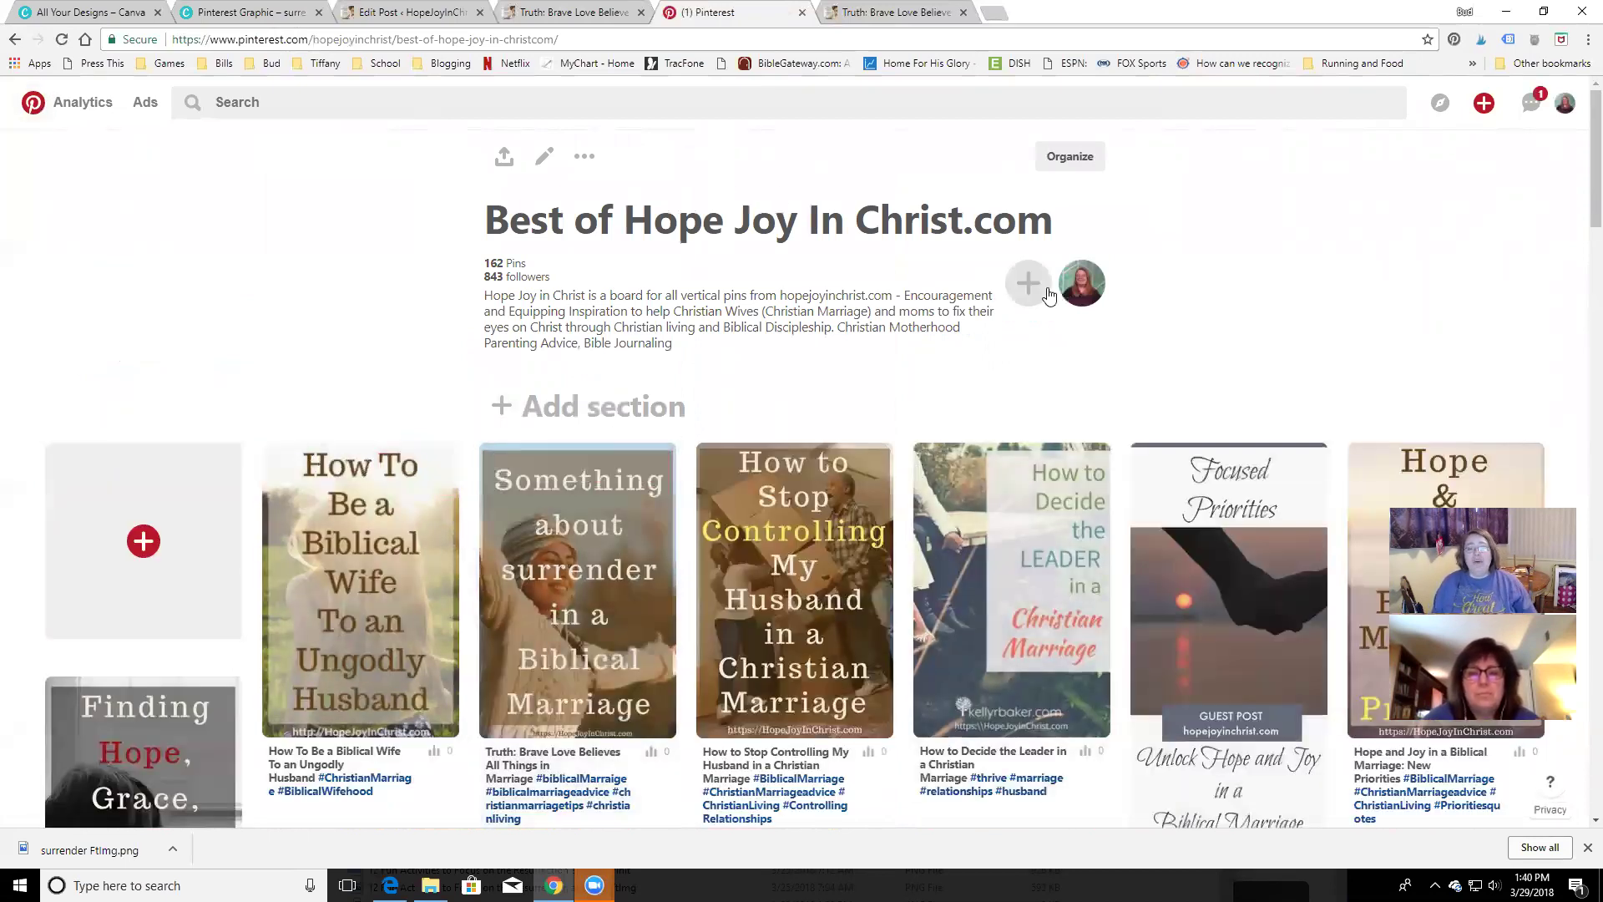
# View the sorting options for the profile's boards, and reopen the Best of Hope Joy In Christ.com board
pyautogui.click(1084, 286)
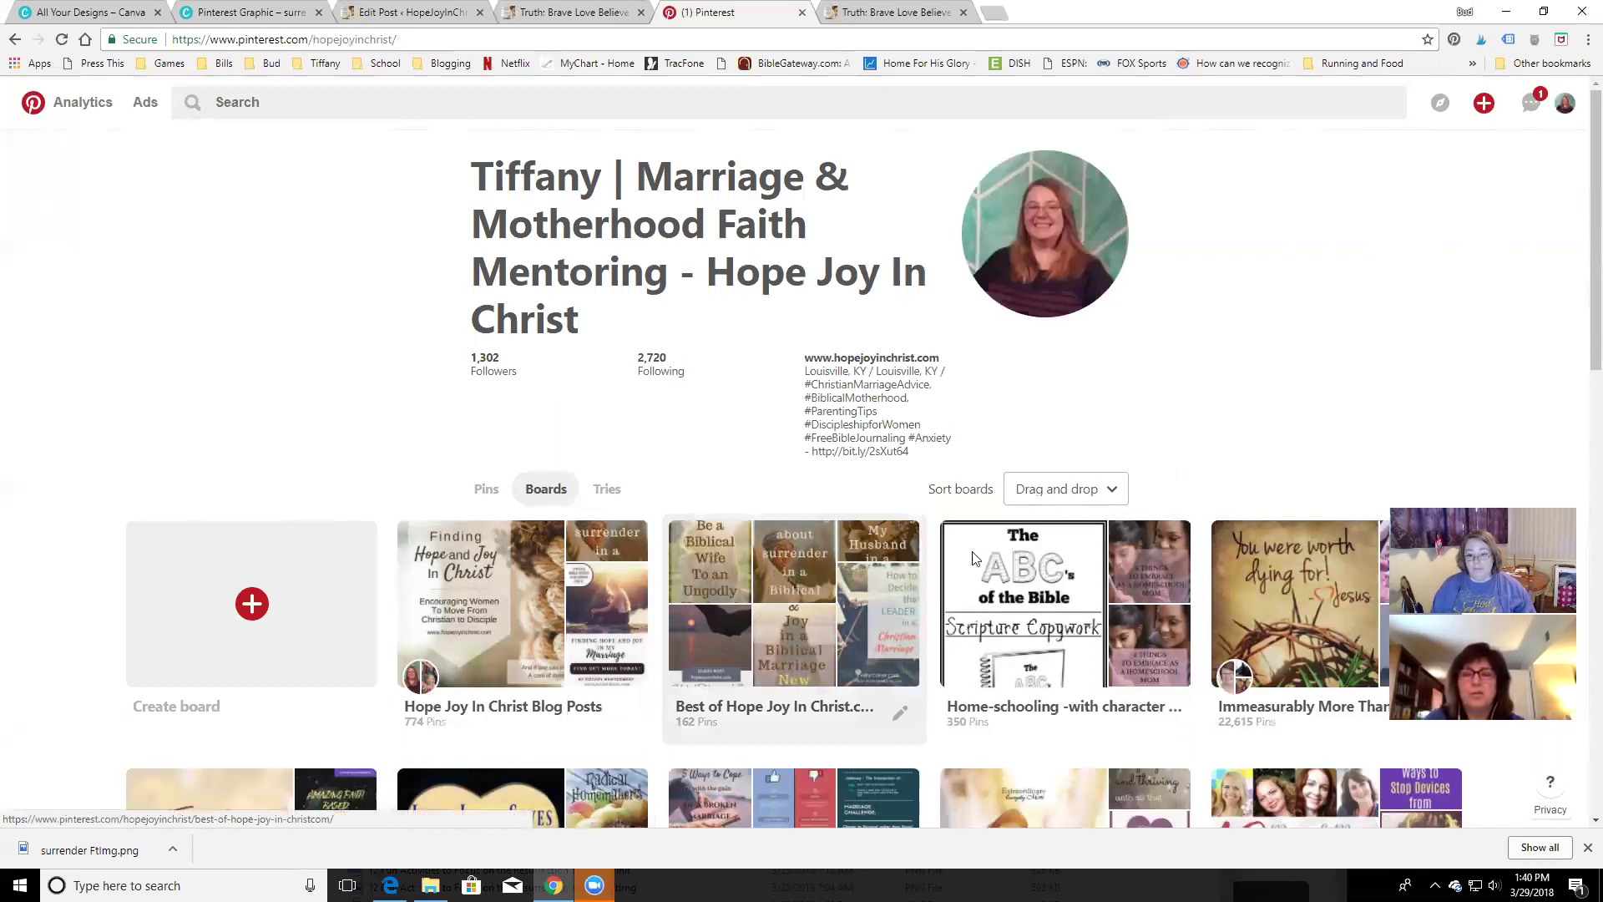
pyautogui.click(1110, 490)
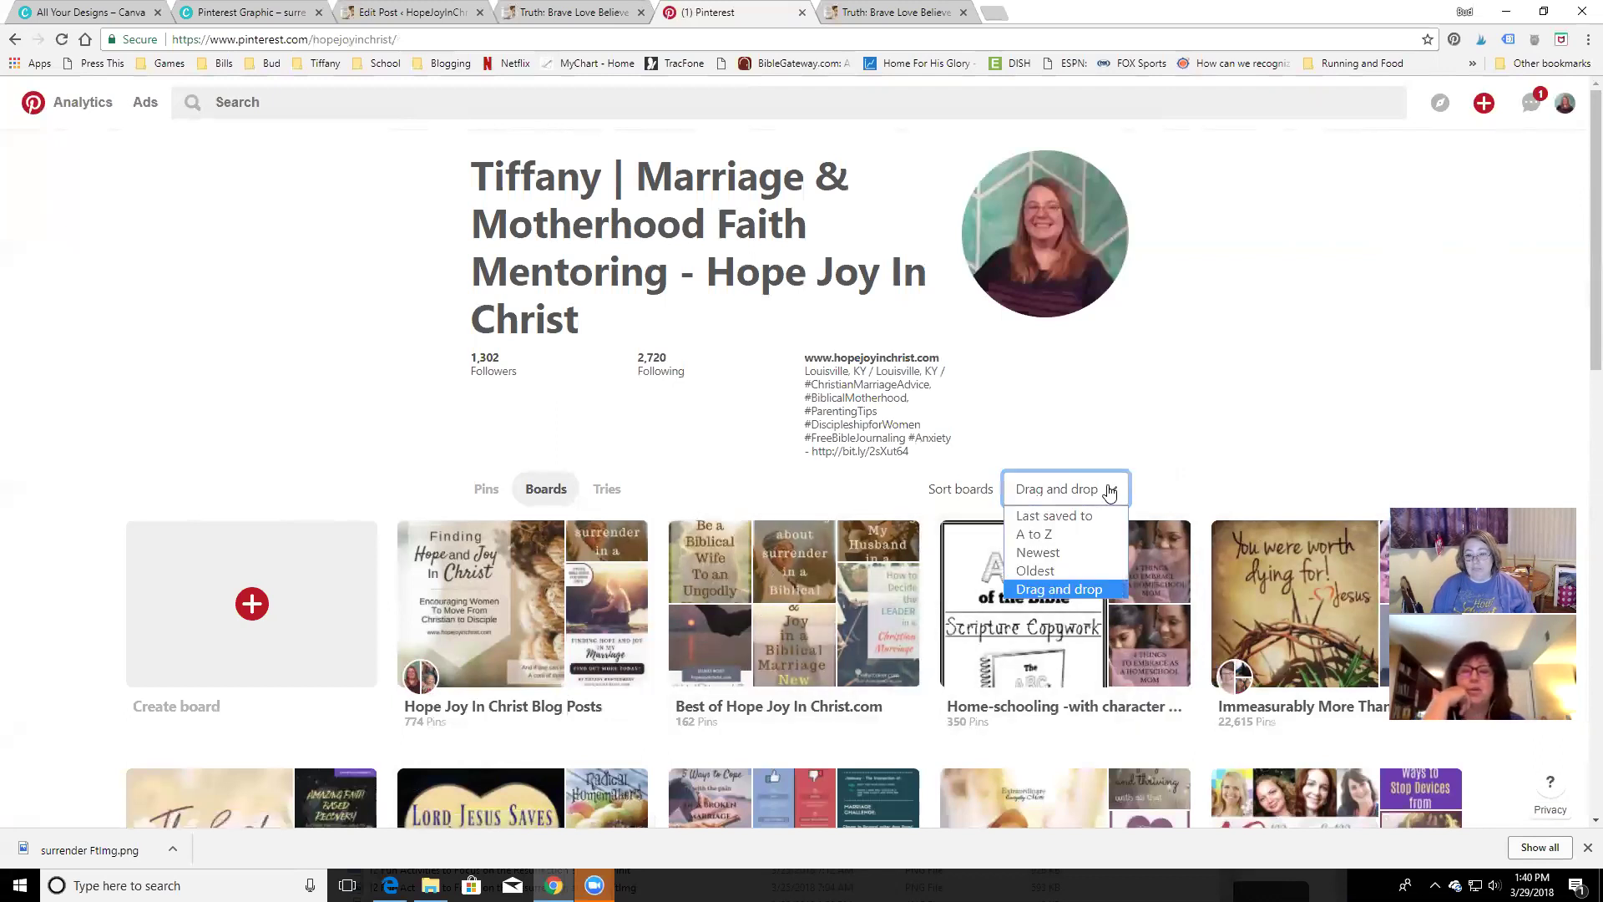
pyautogui.click(1110, 491)
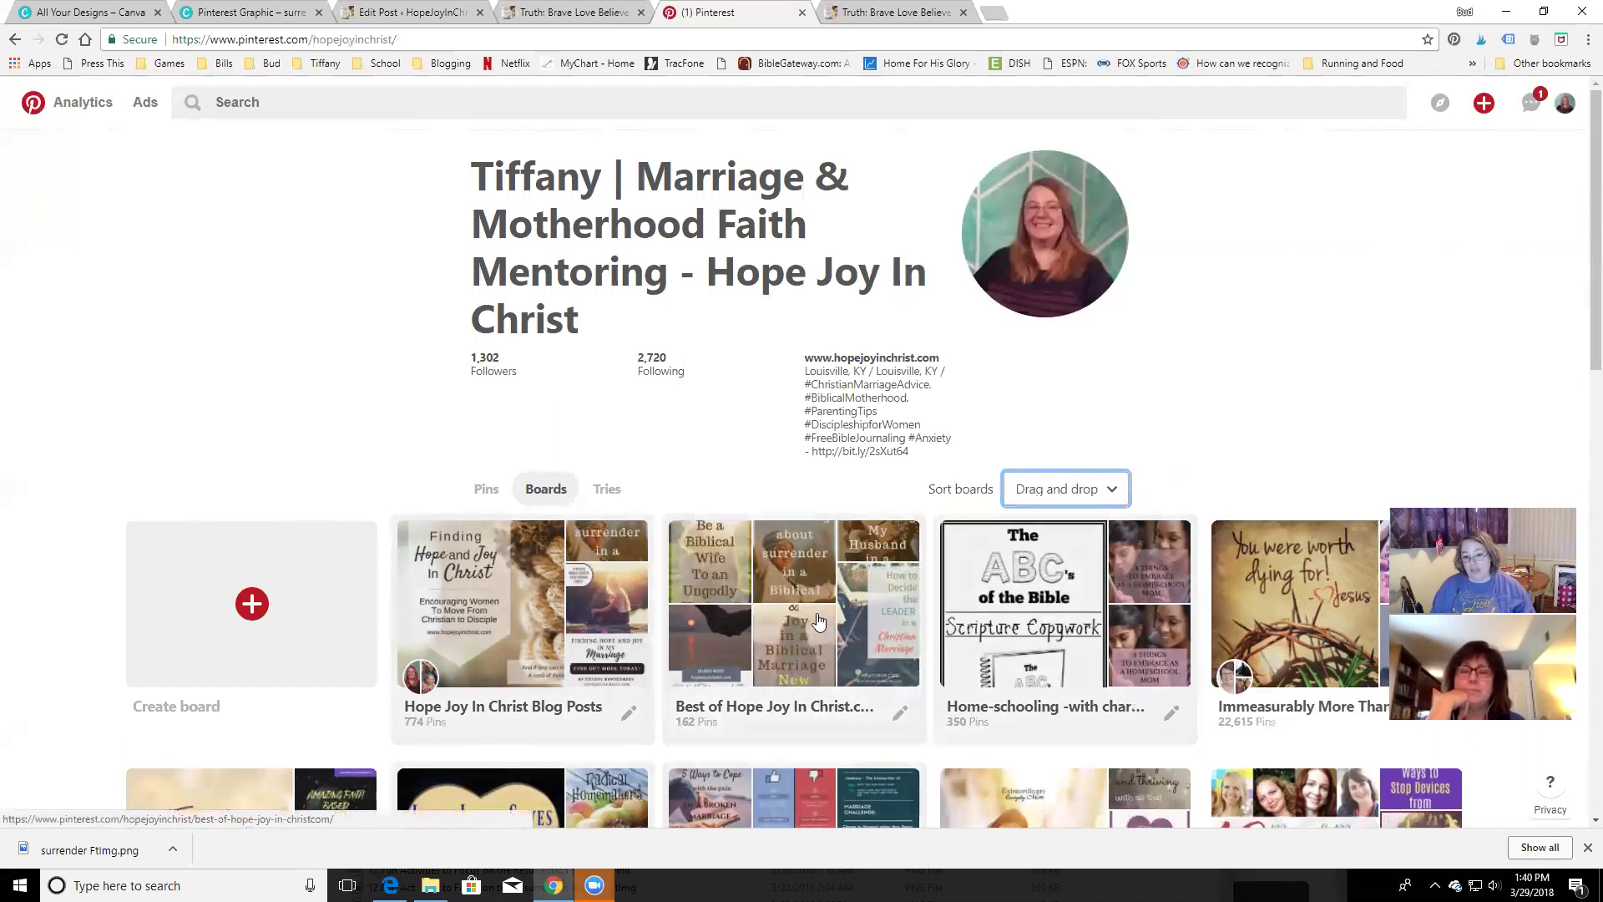
pyautogui.moveTo(818, 592)
pyautogui.mouseDown()
pyautogui.moveTo(393, 583)
pyautogui.moveTo(529, 643)
pyautogui.moveTo(651, 634)
pyautogui.moveTo(831, 586)
pyautogui.mouseUp()
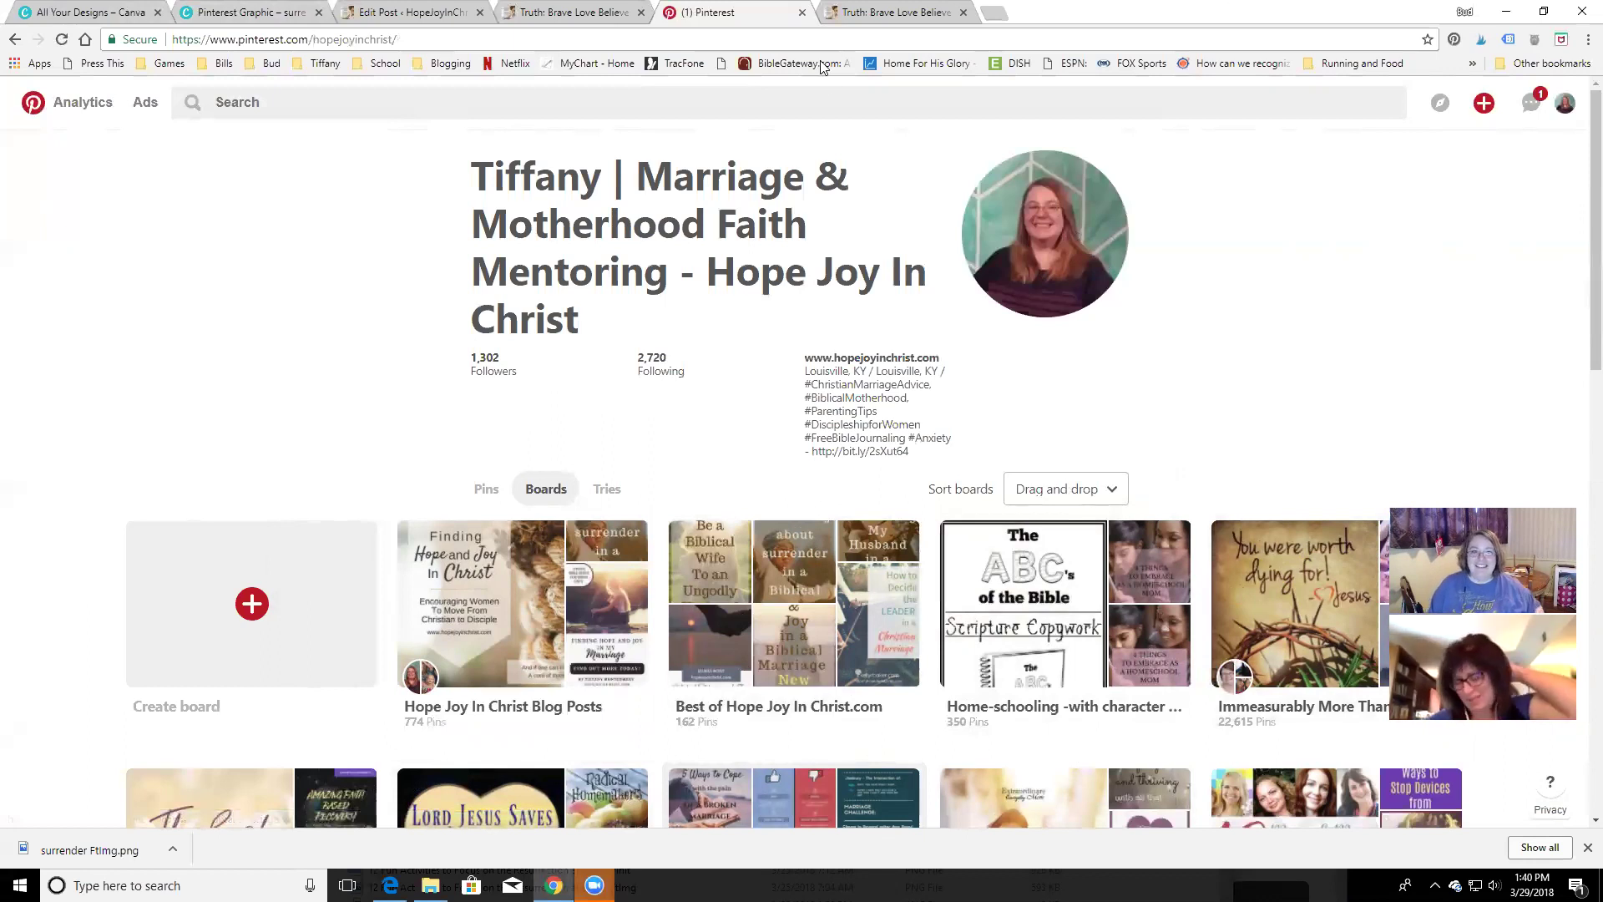
pyautogui.click(451, 42)
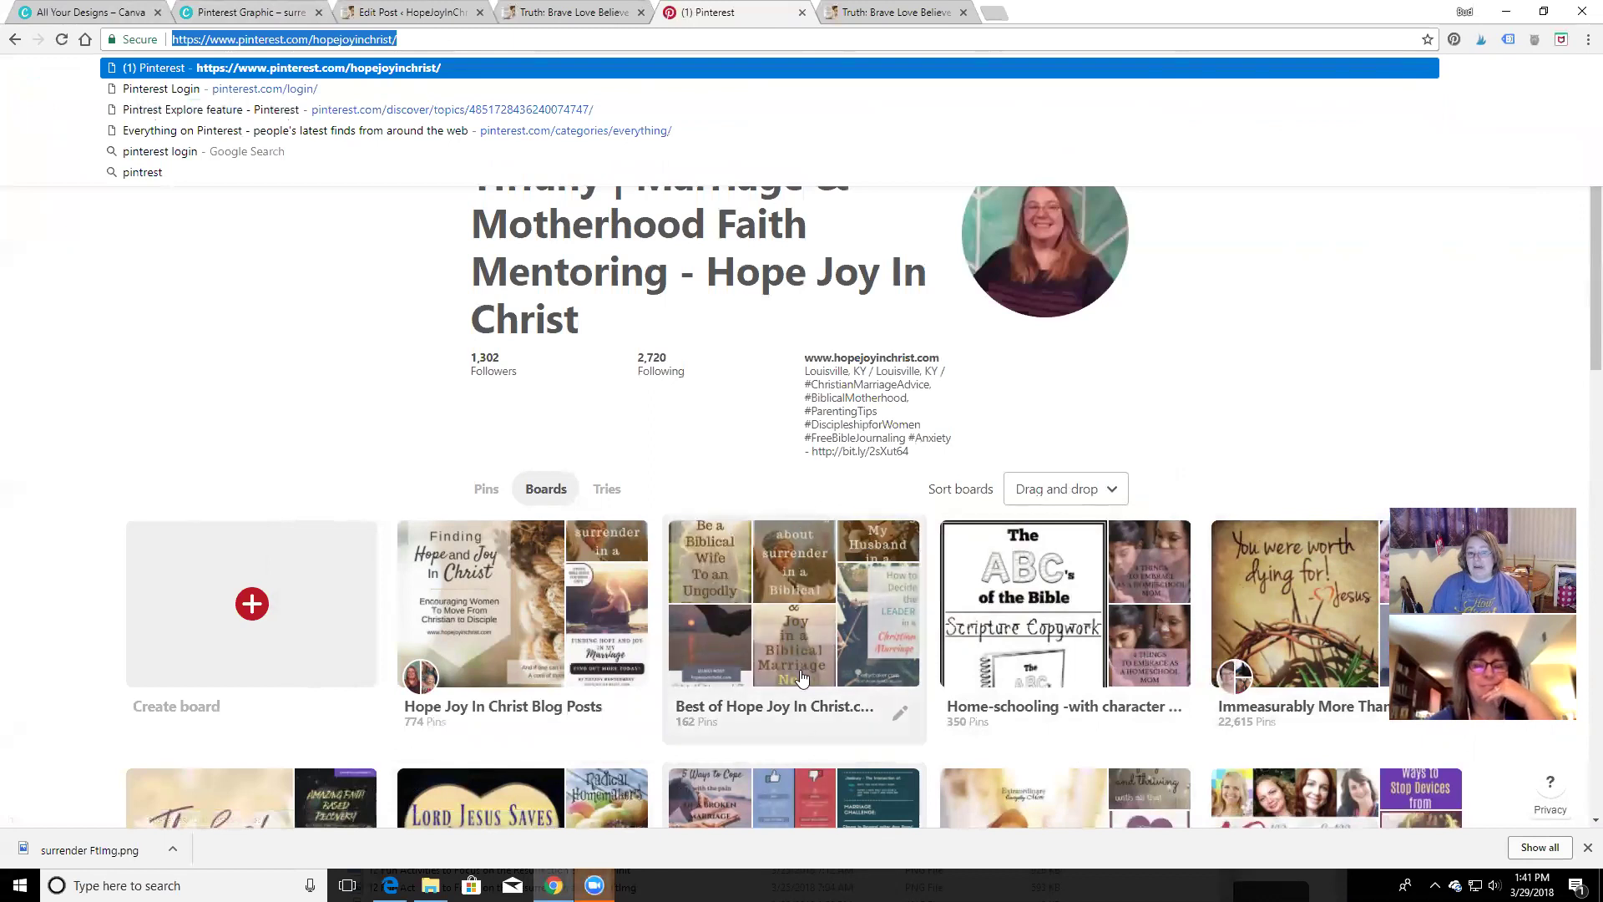
pyautogui.click(793, 601)
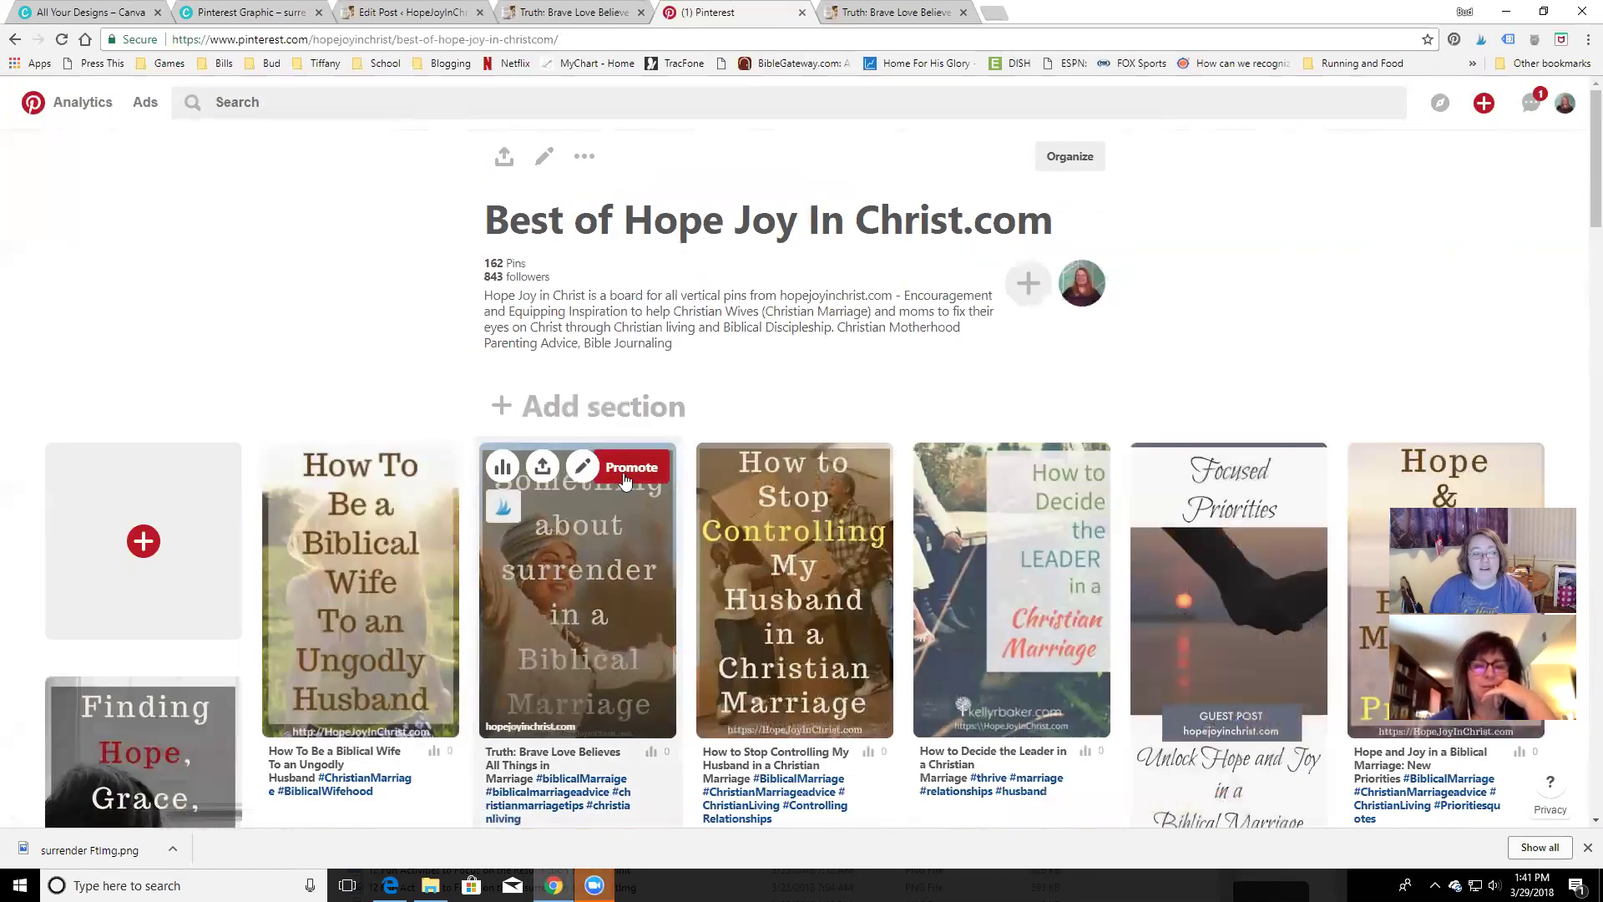
# Delete the "Something about surrender in a Biblical Marriage" pin from the Best of Hope Joy In Christ.com board
pyautogui.click(585, 467)
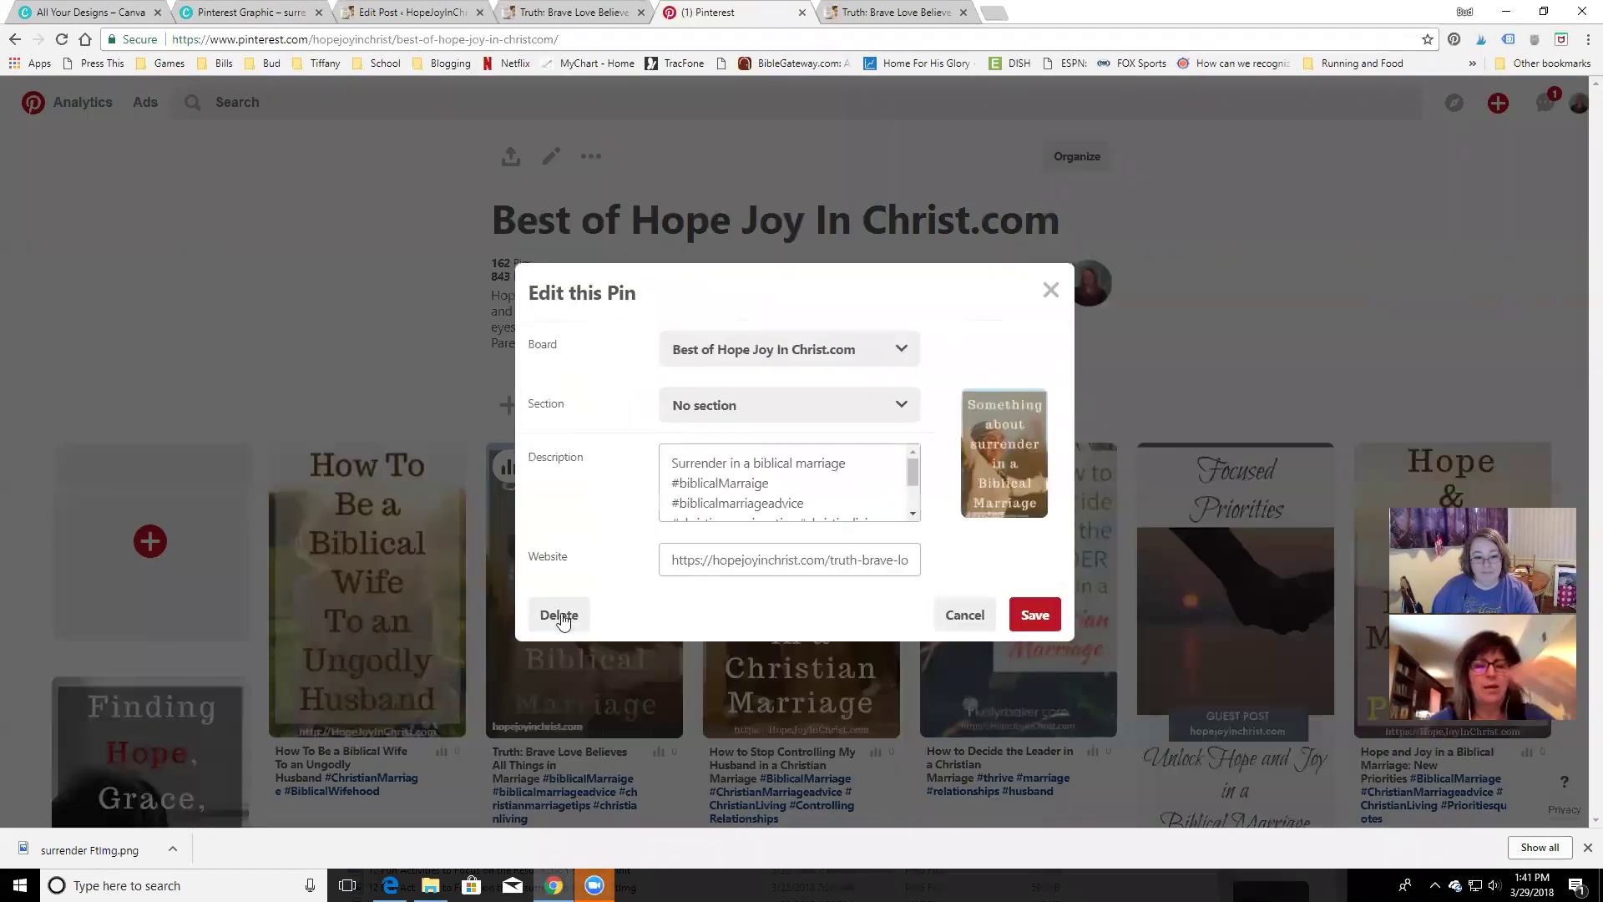
pyautogui.click(560, 613)
pyautogui.click(912, 496)
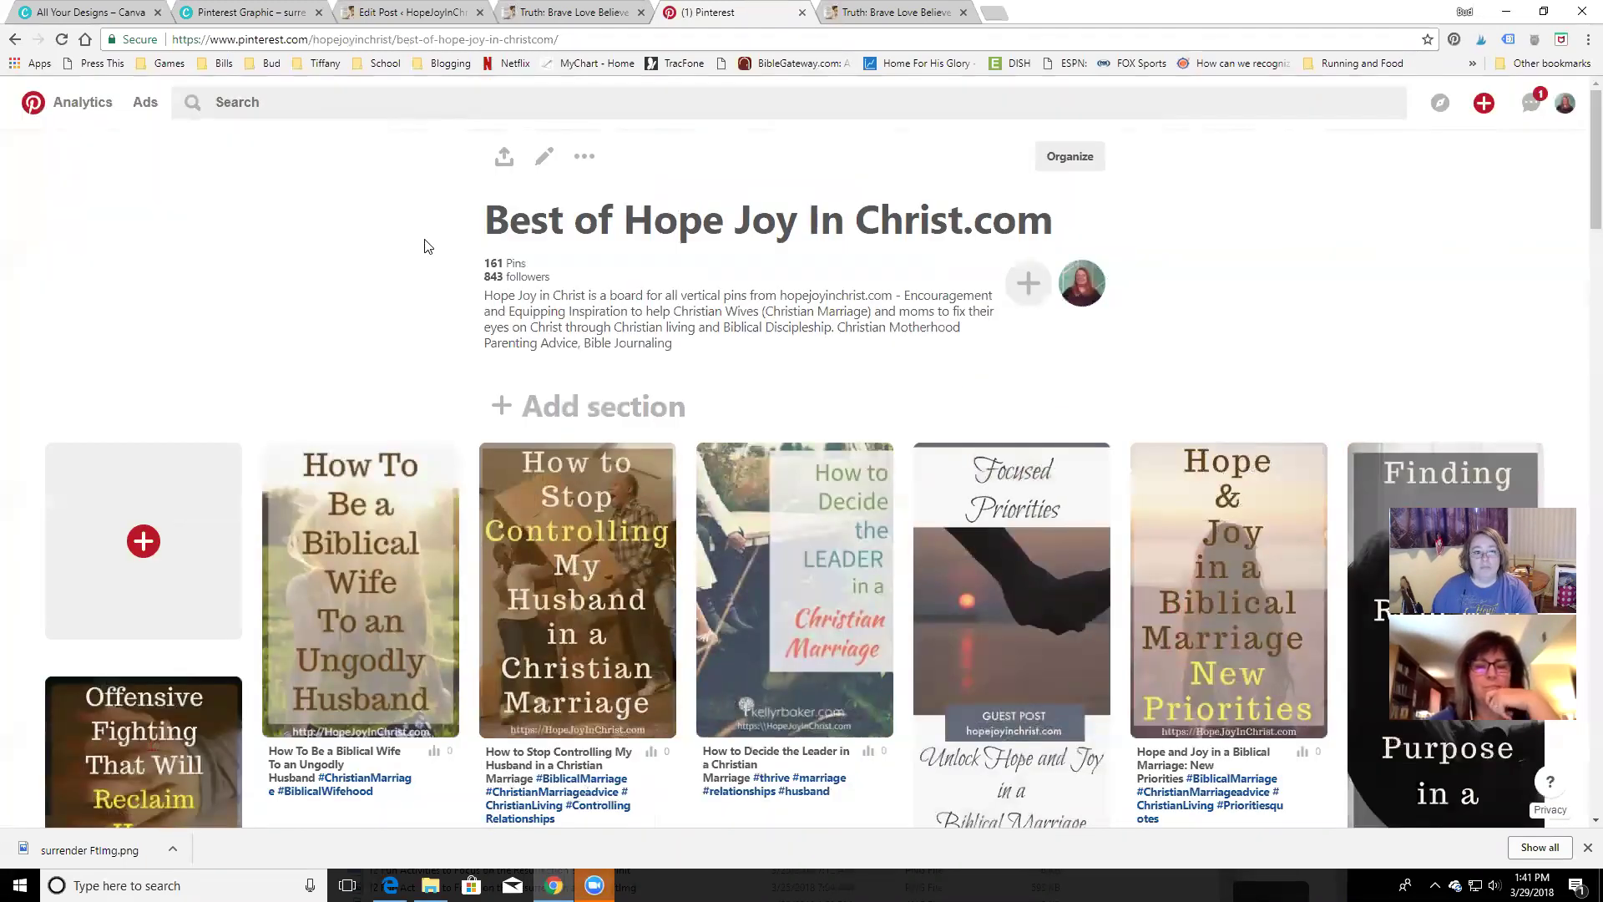
# From the profile's Hope Joy In Christ Blog Posts board, delete the "Something about surrender in a Biblical Marriage" pin and return to the board
pyautogui.click(1084, 286)
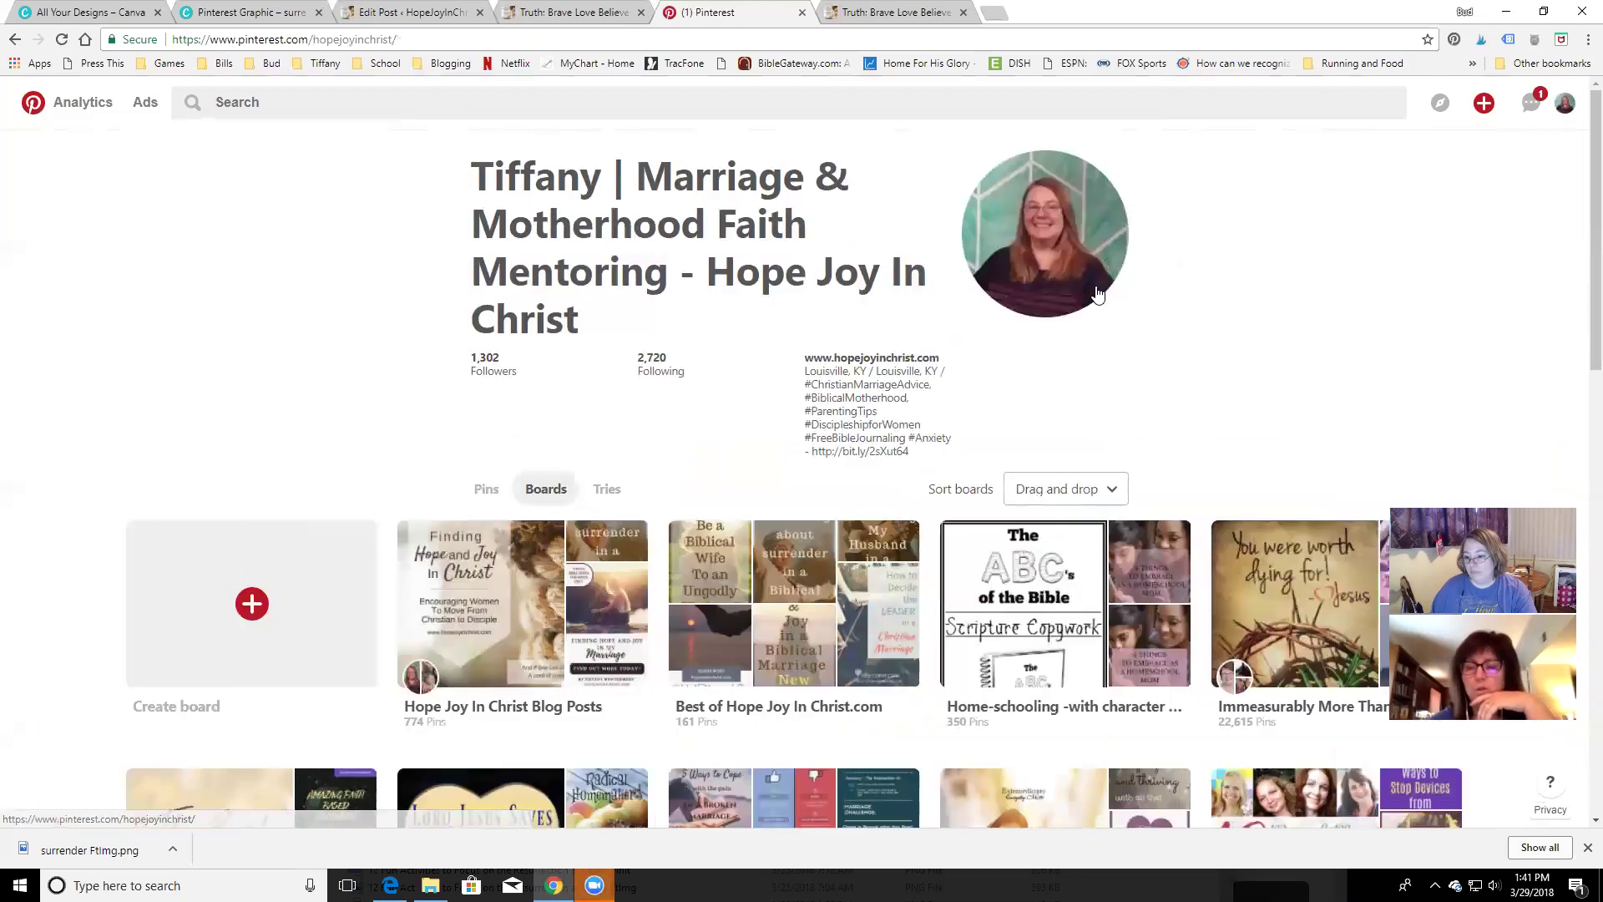
pyautogui.click(501, 618)
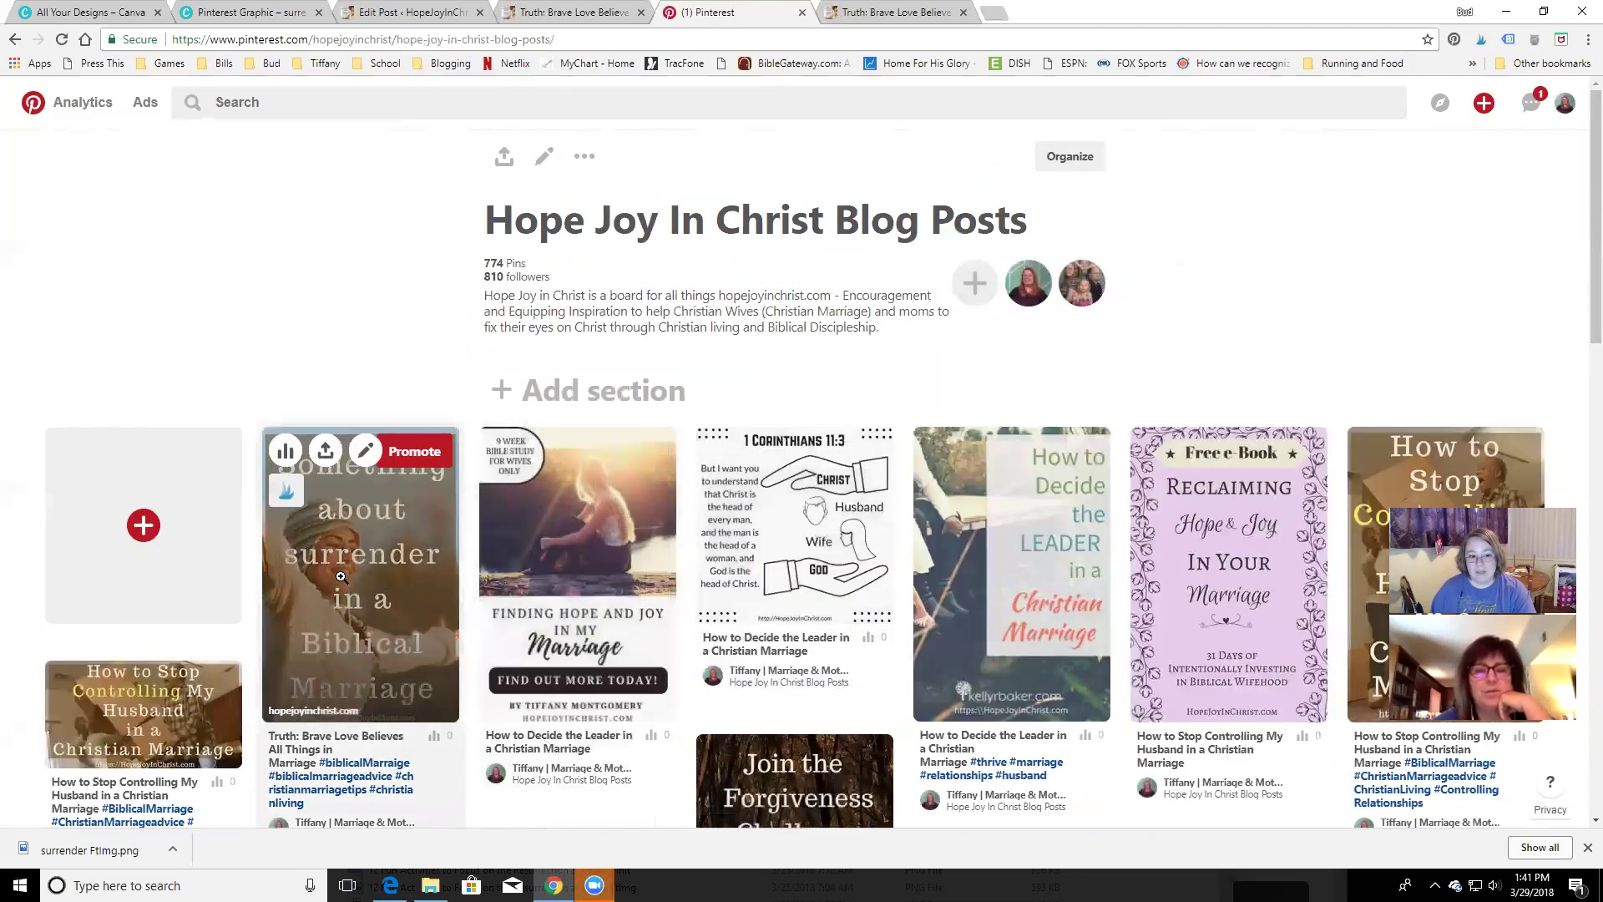
pyautogui.click(342, 577)
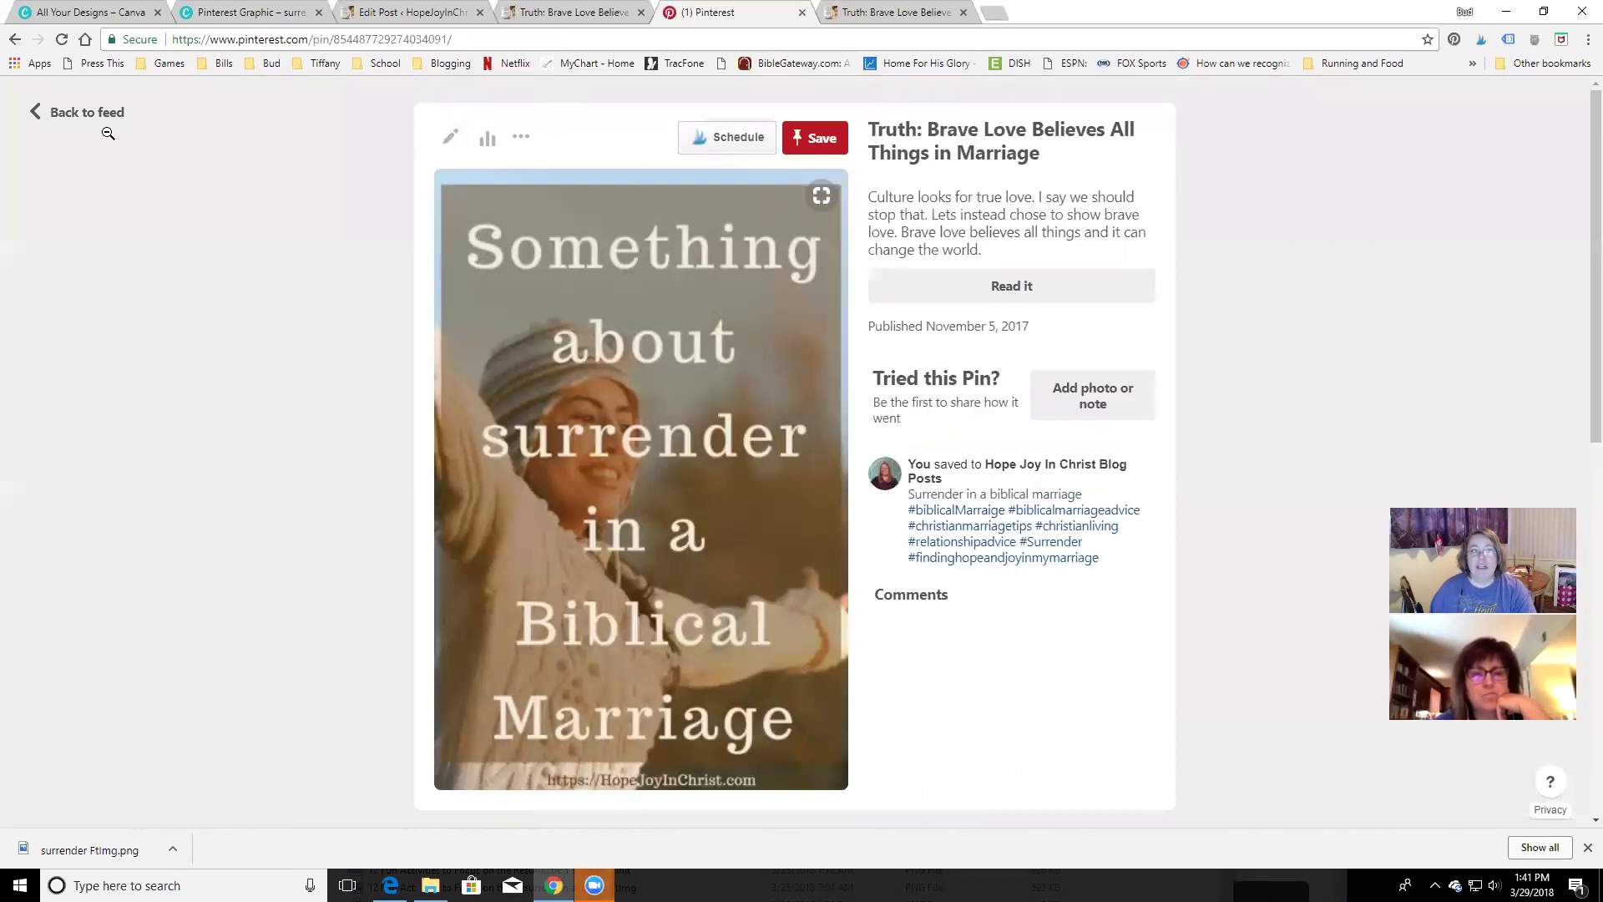
pyautogui.click(448, 137)
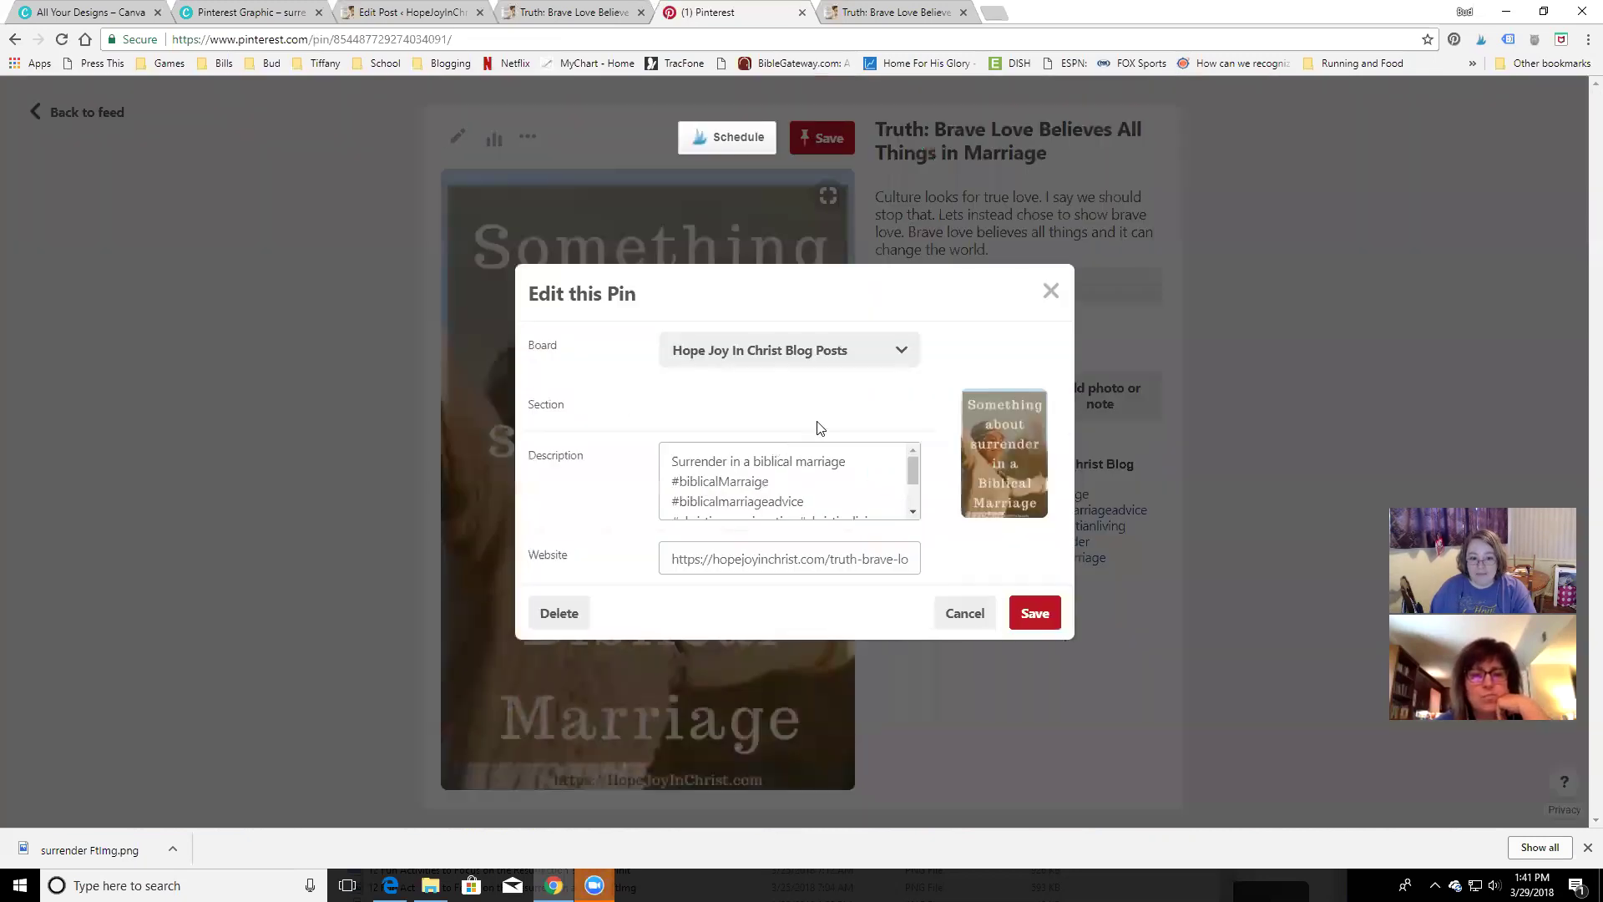
pyautogui.click(551, 615)
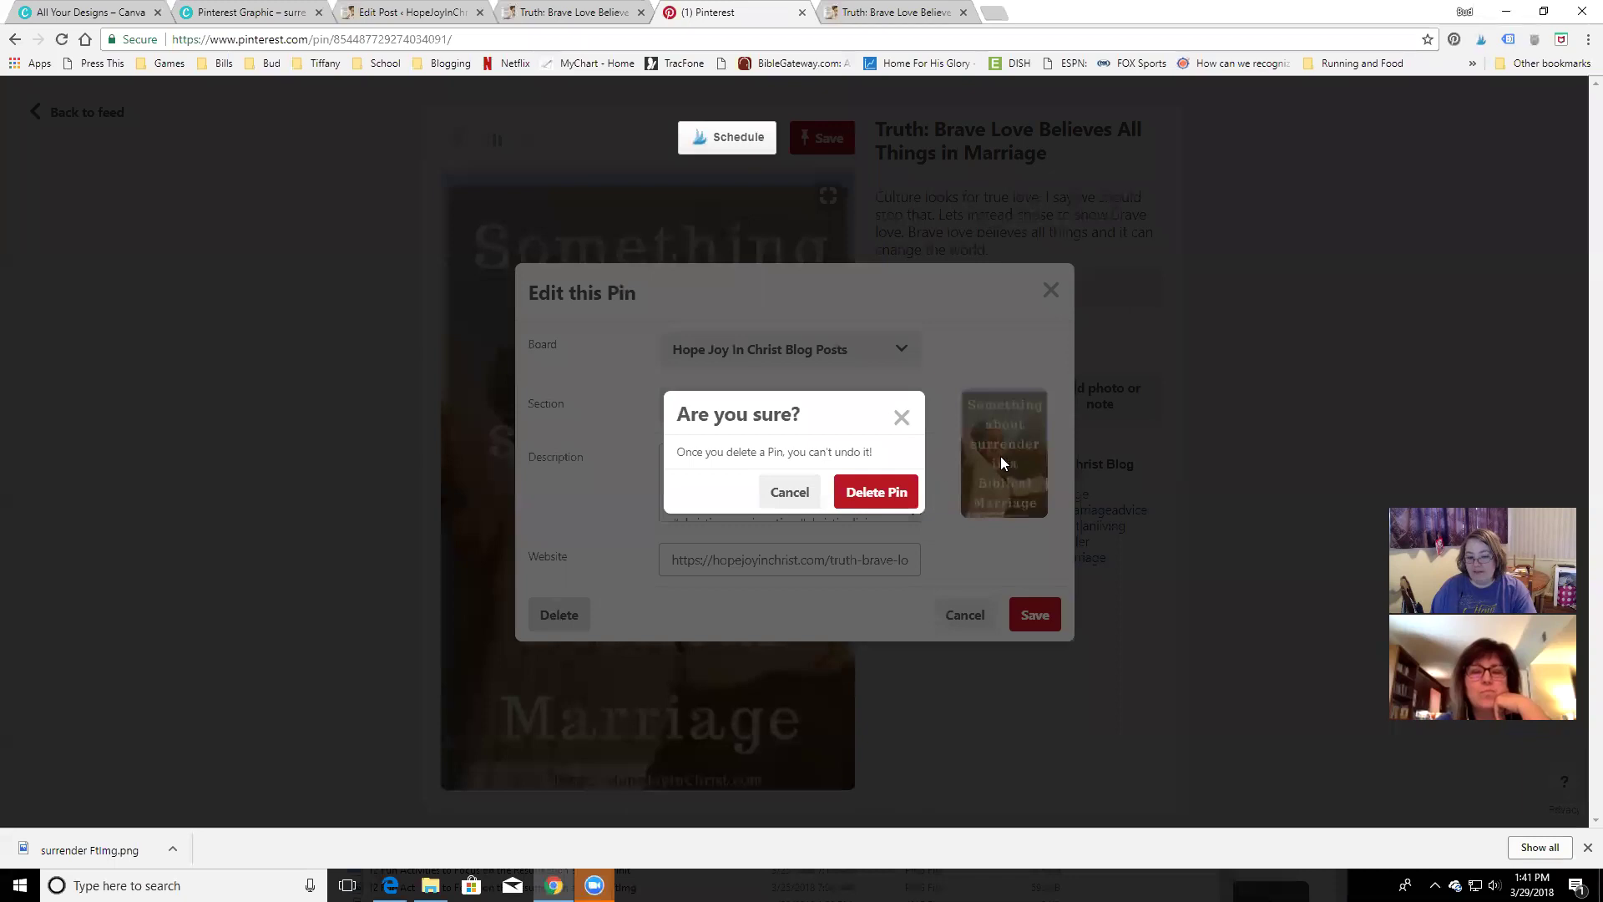
pyautogui.click(893, 491)
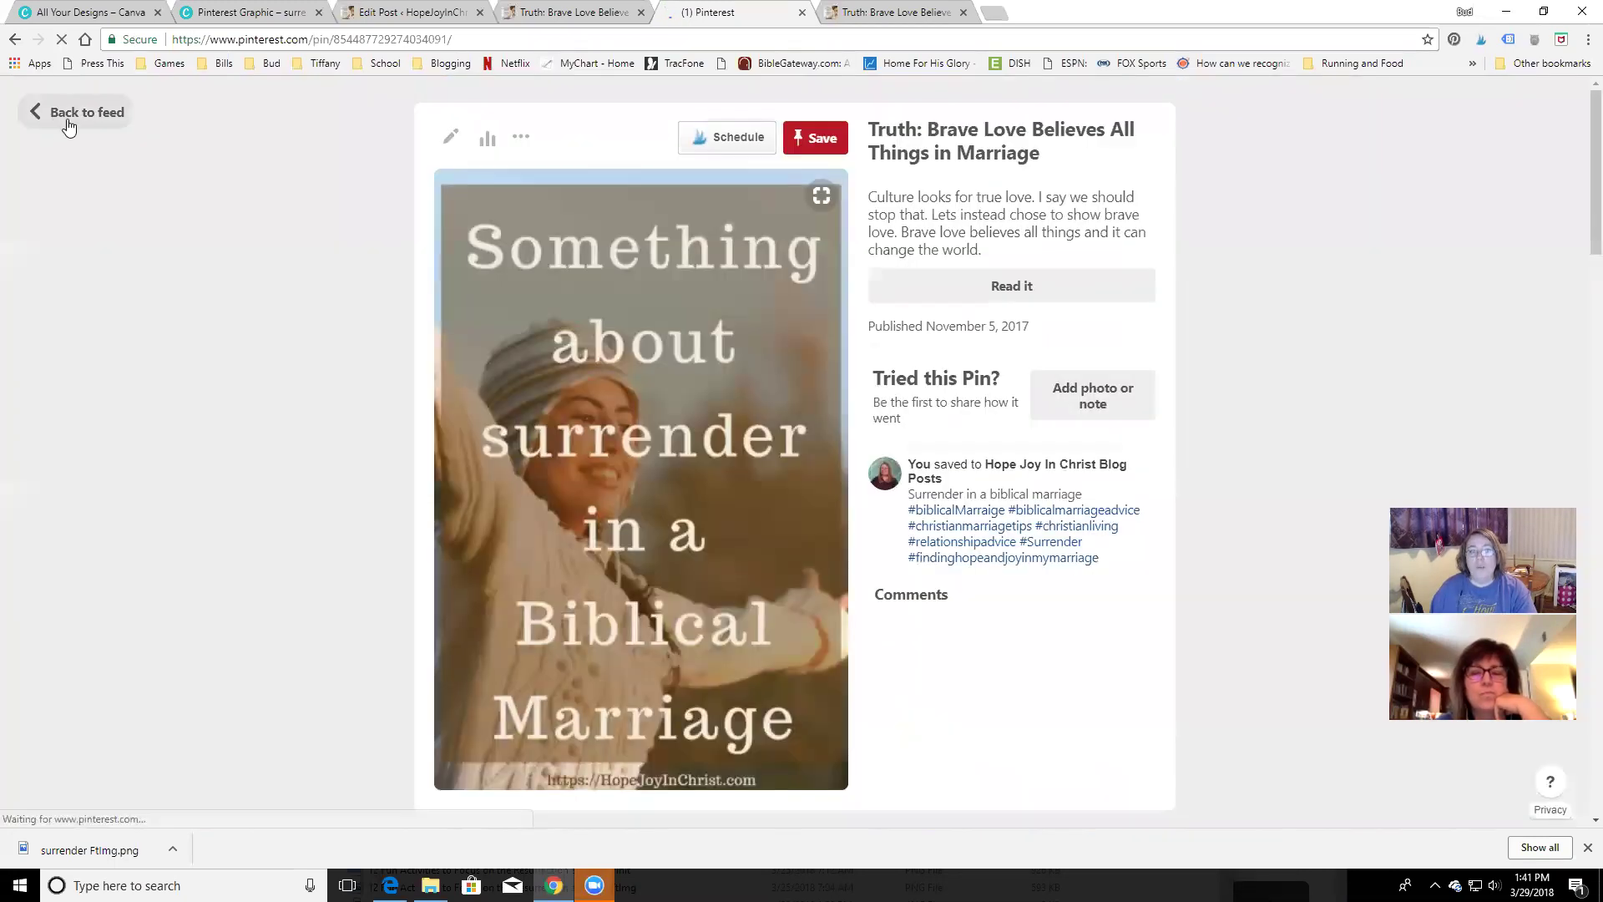
pyautogui.click(68, 113)
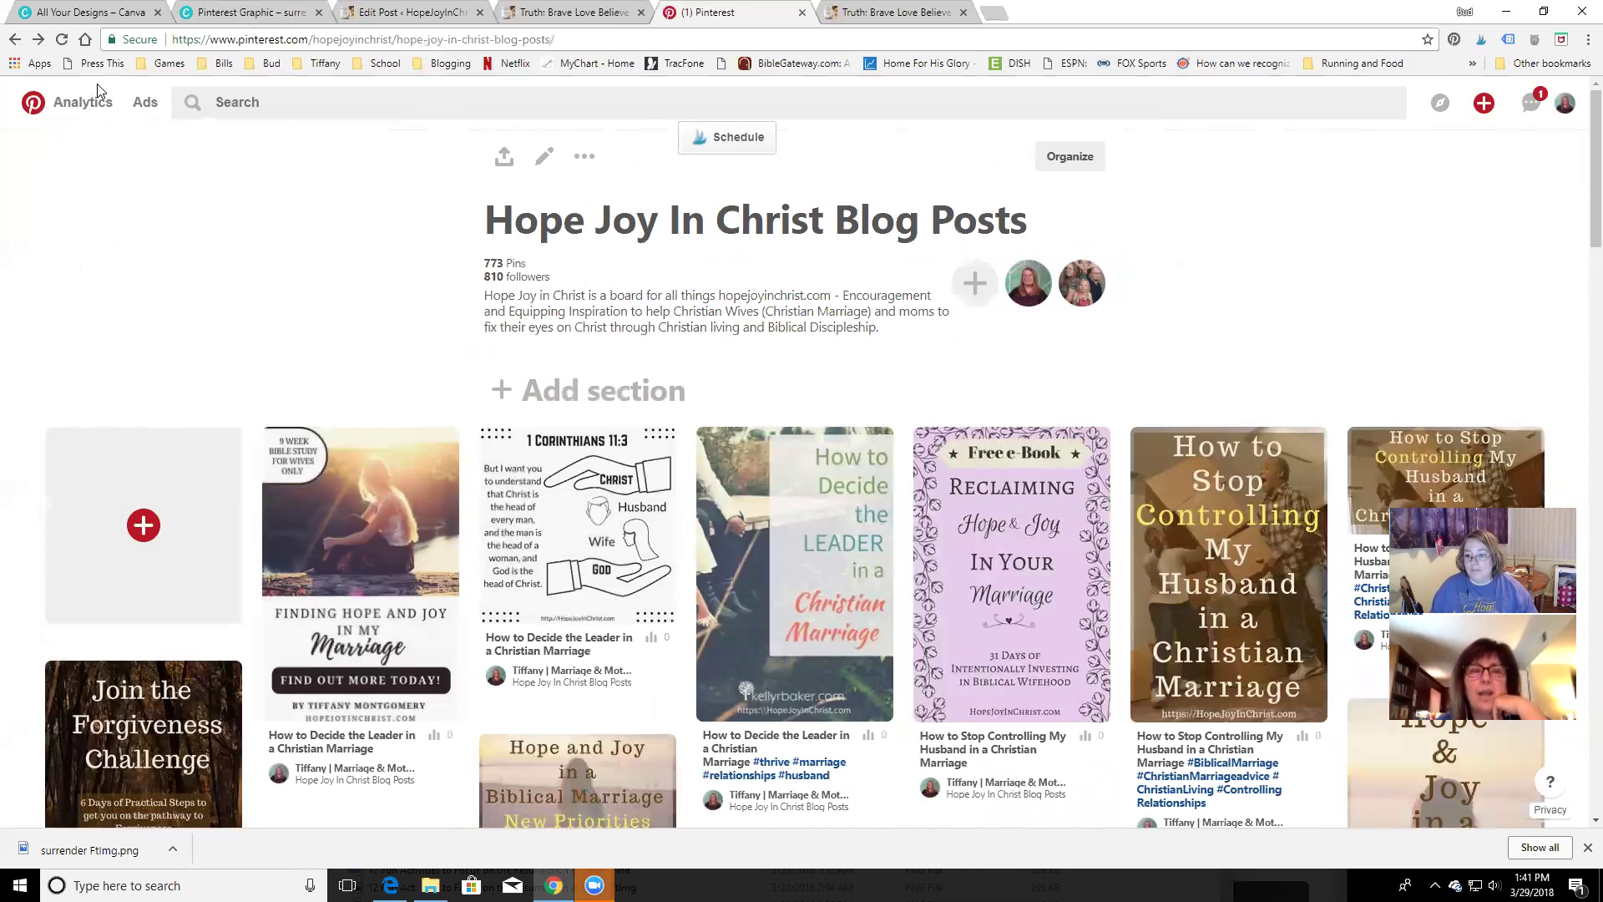
# Open the Pinterest analytics overview, look through its top pins, and open the detailed statistics for the Pinterest profile
pyautogui.moveTo(83, 104)
pyautogui.click(111, 158)
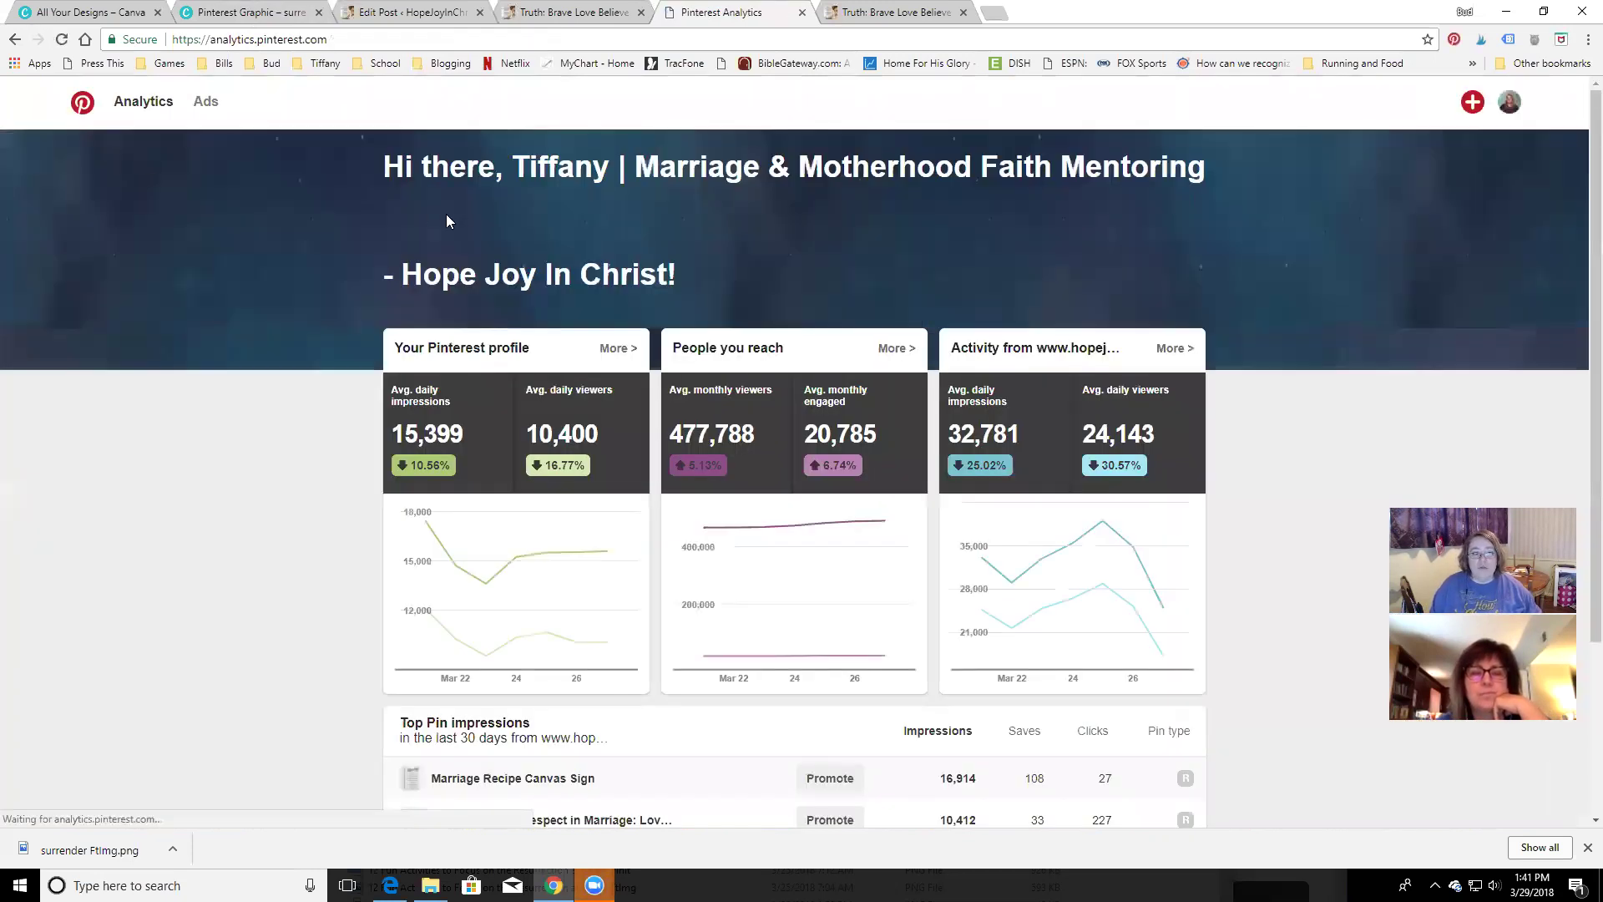
pyautogui.scroll(-2, 776, 601)
pyautogui.scroll(-1, 777, 601)
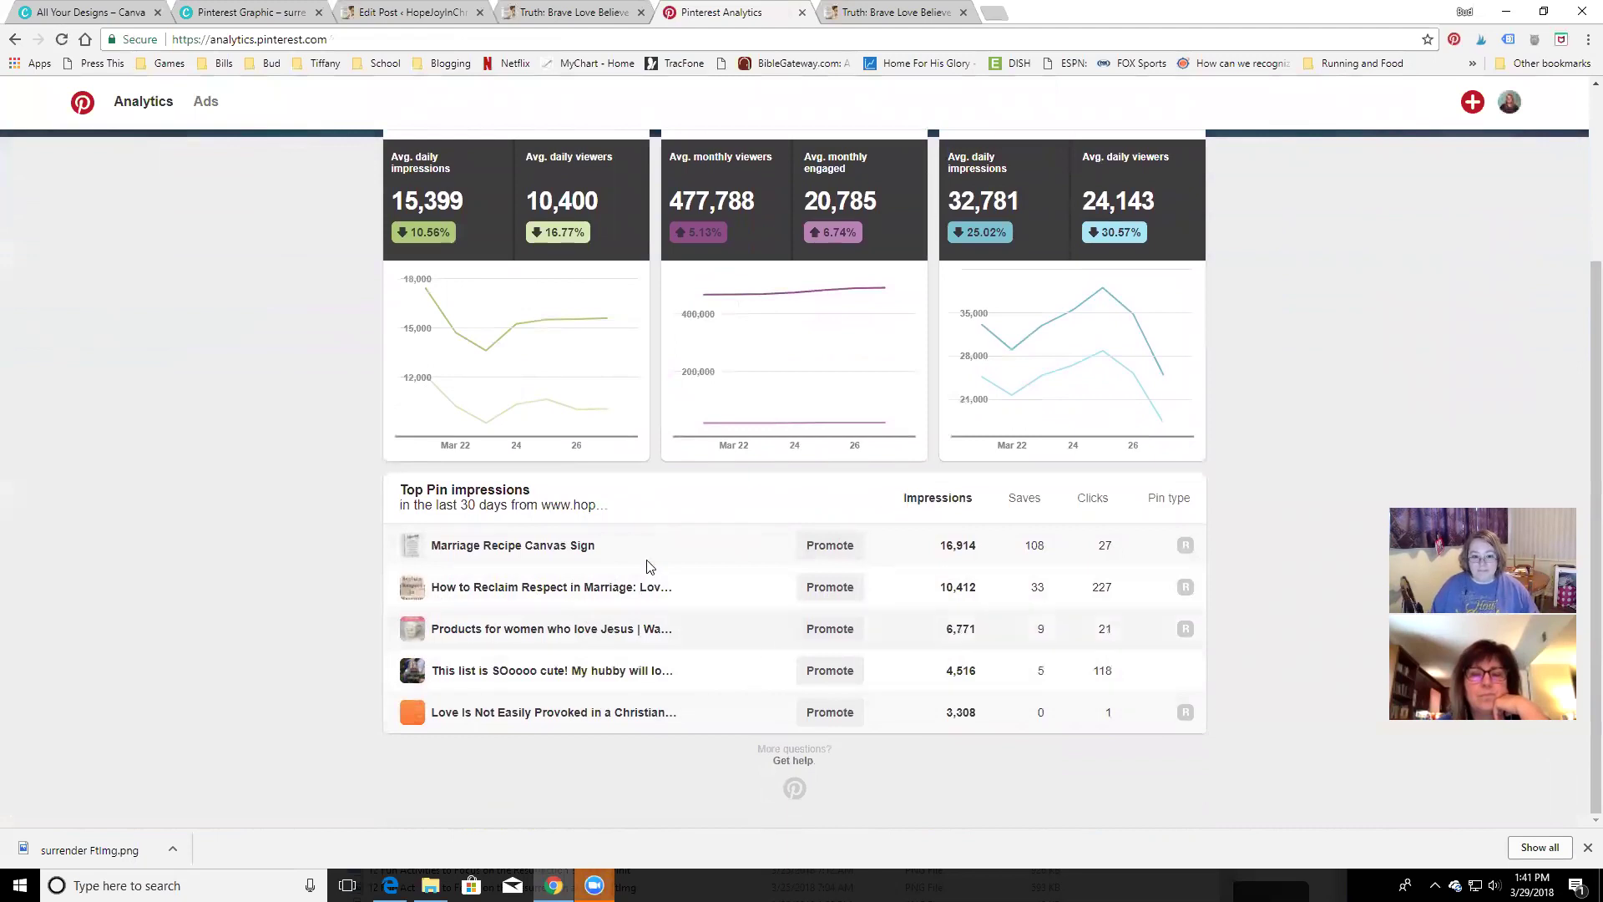
pyautogui.scroll(3, 743, 590)
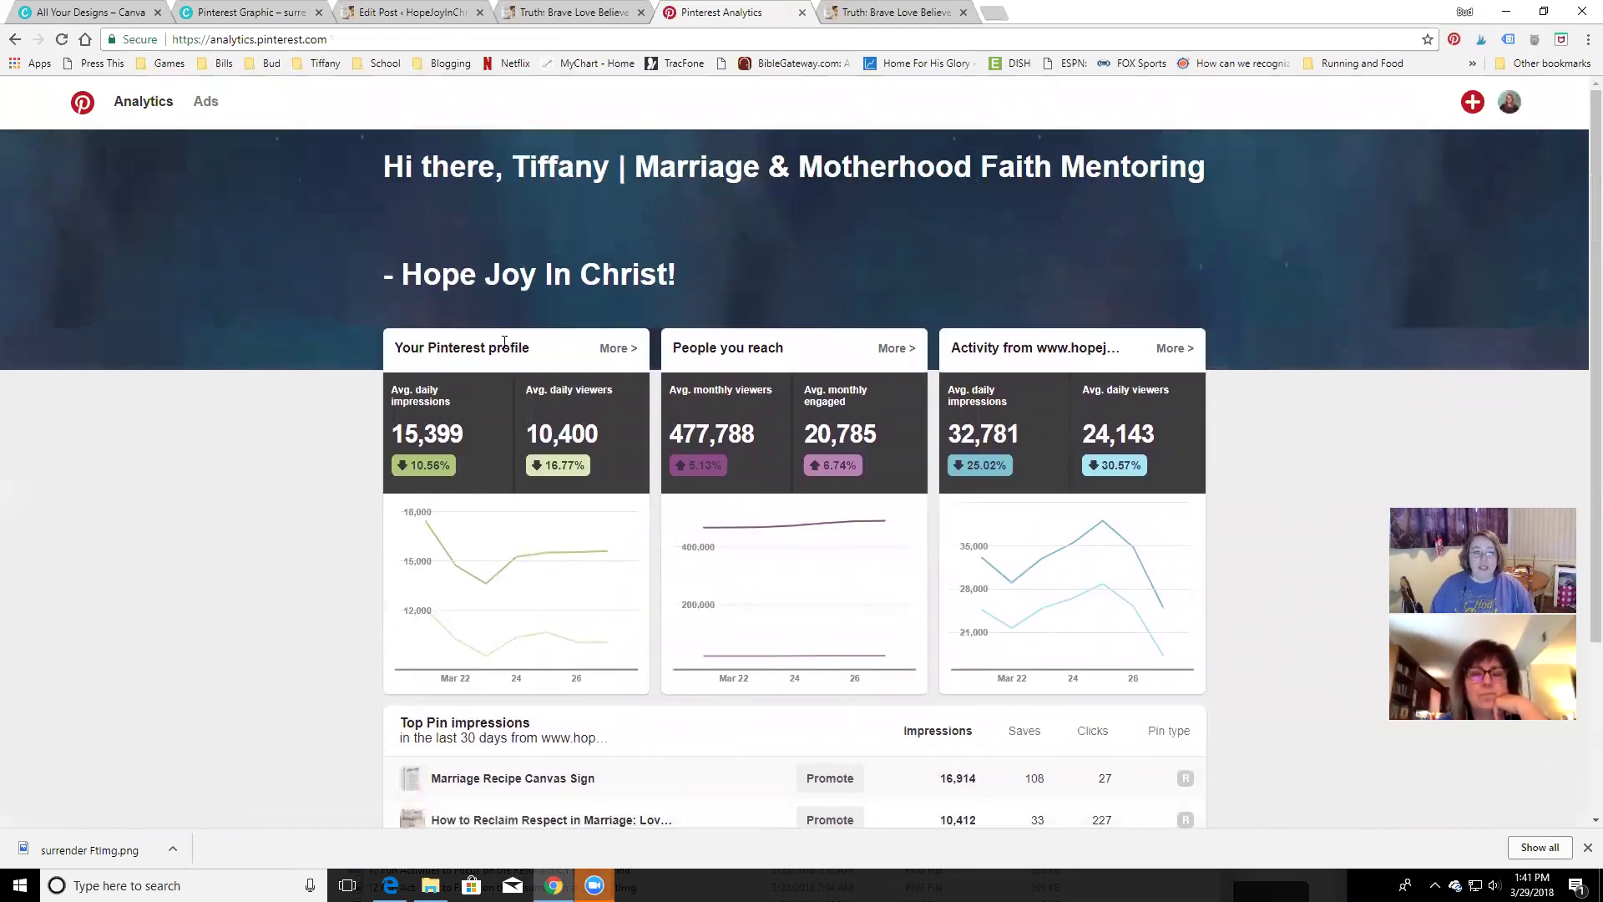
pyautogui.click(619, 357)
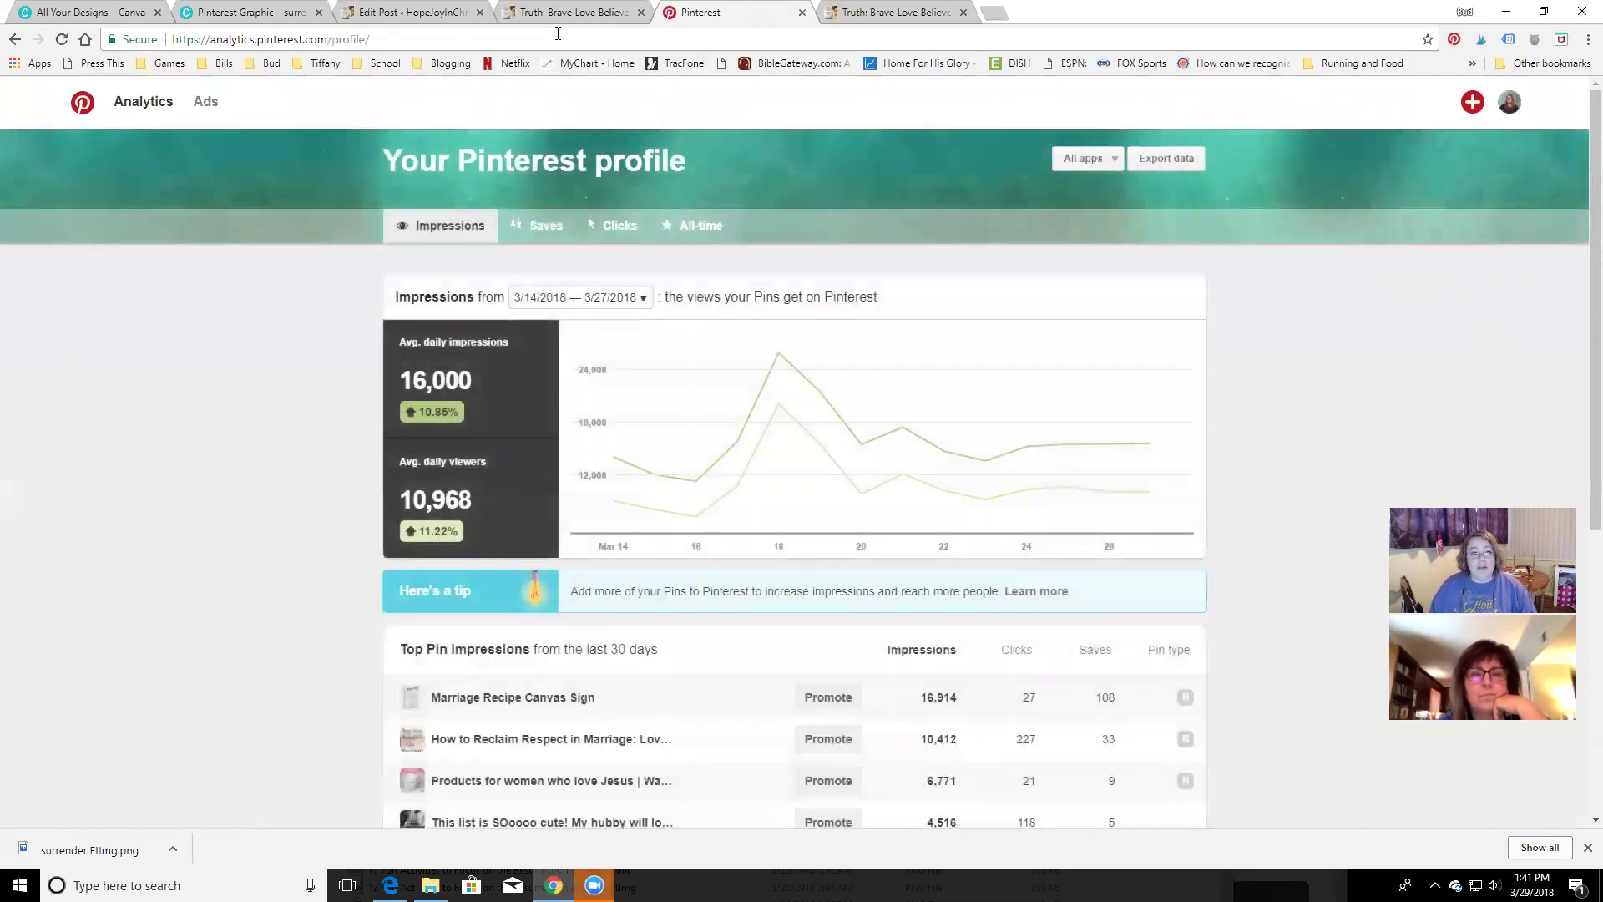
# Close the Canva pages and both blog post views, keeping only the WordPress post editor and the Pinterest analytics open
pyautogui.click(564, 12)
pyautogui.click(641, 12)
pyautogui.click(726, 11)
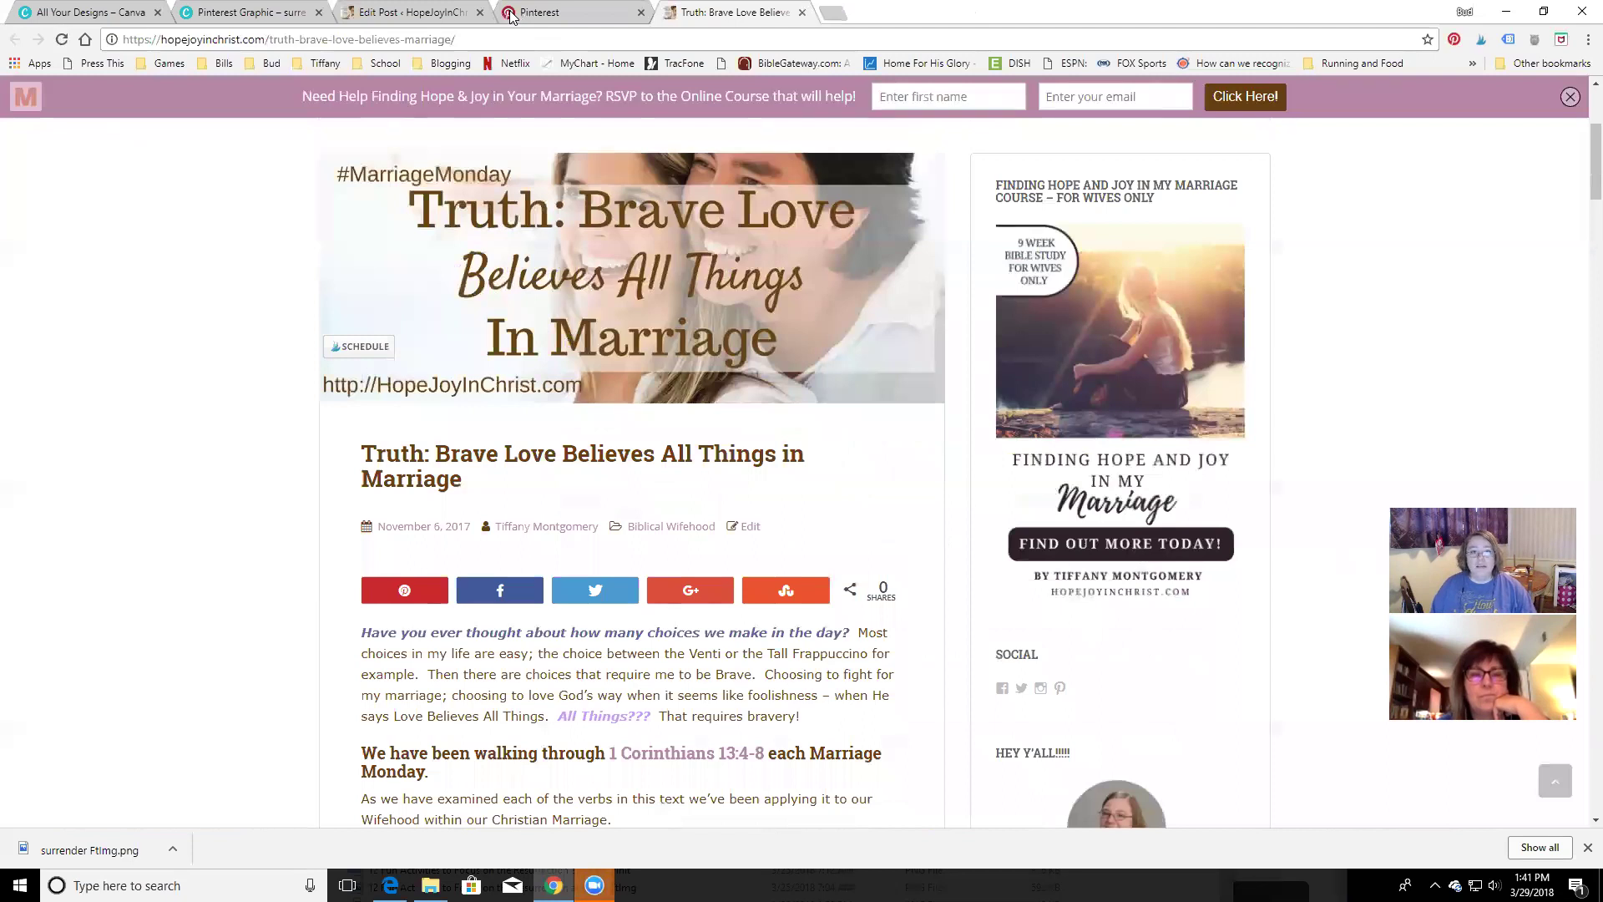
pyautogui.click(281, 12)
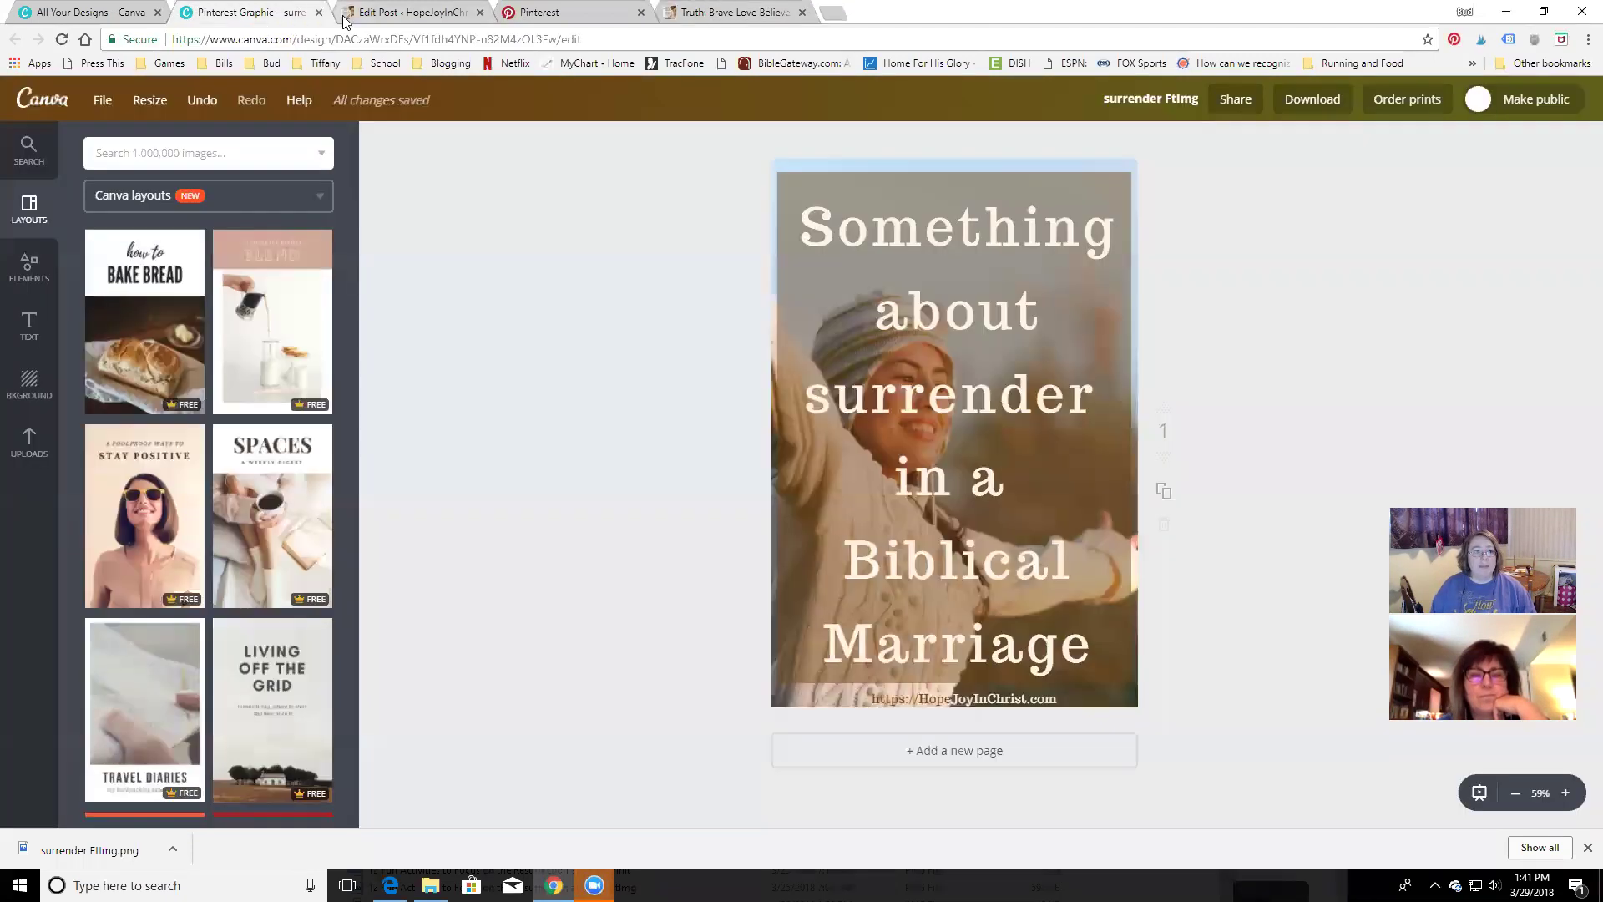
pyautogui.click(319, 11)
pyautogui.click(157, 11)
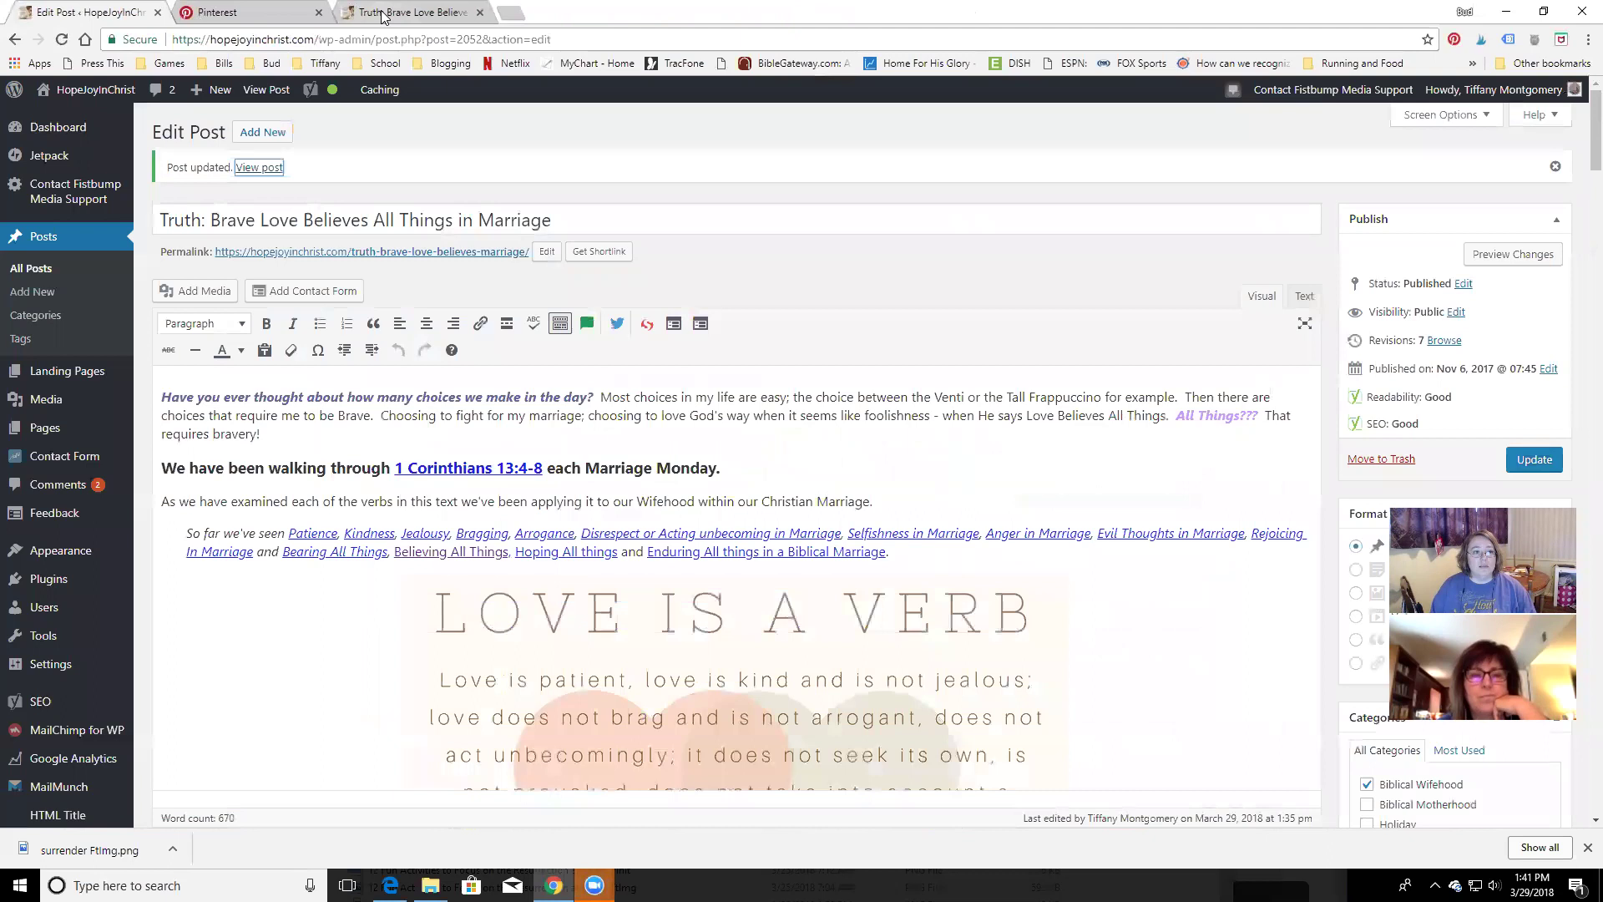
pyautogui.click(480, 12)
pyautogui.click(259, 11)
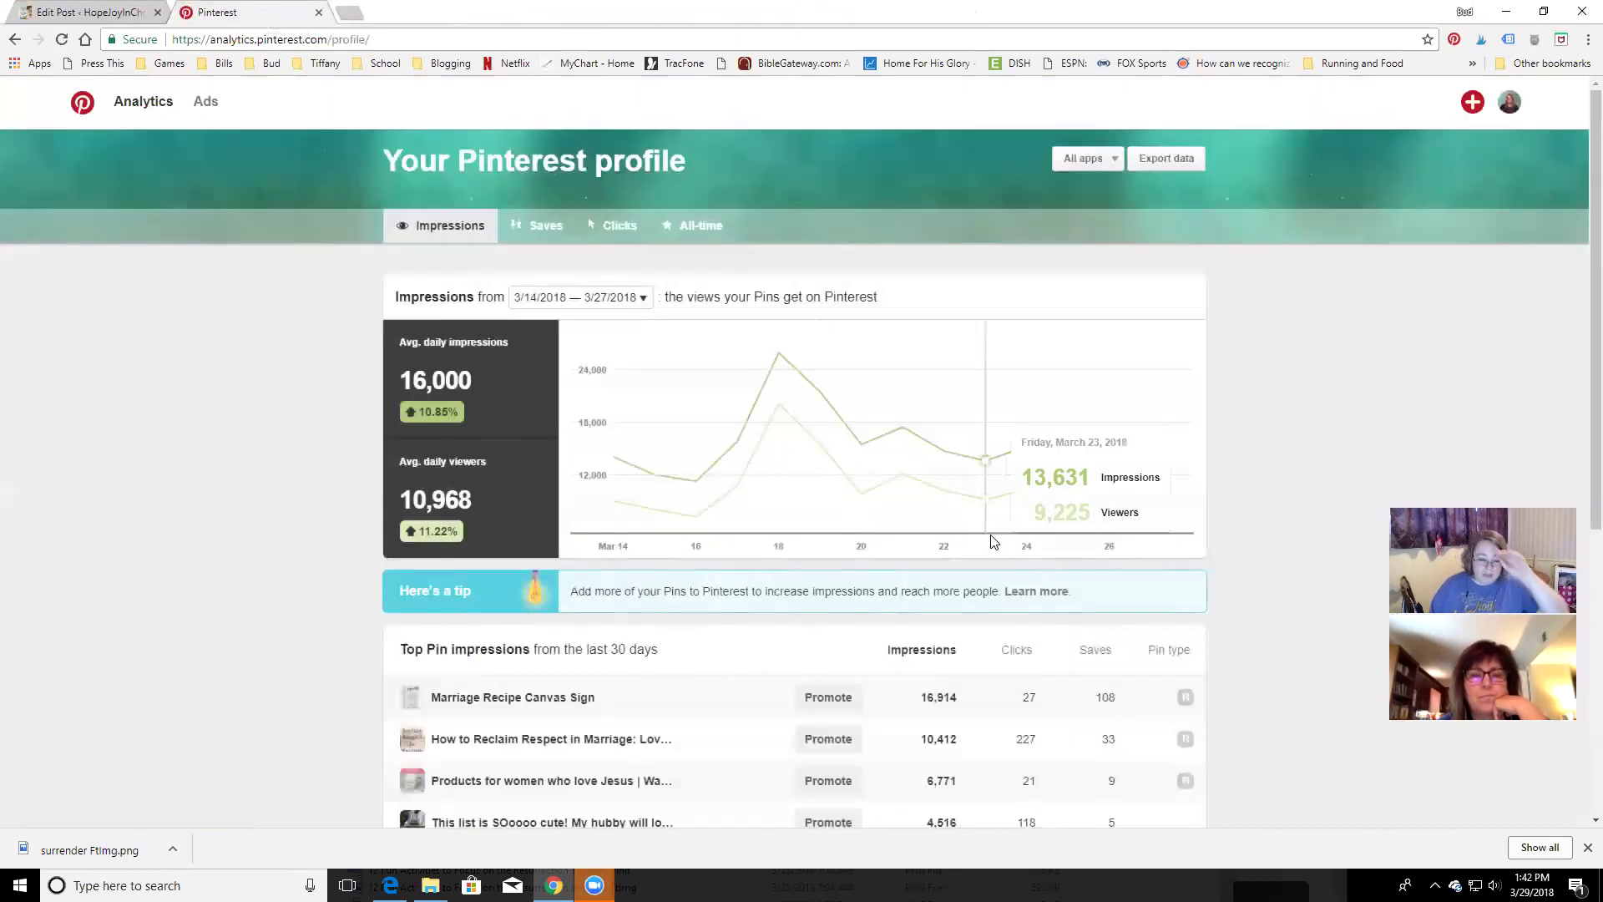
# Expand the top pin impressions list and examine the impressions, clicks and saves of the pins and top boards from the last 30 days
pyautogui.scroll(-2, 919, 601)
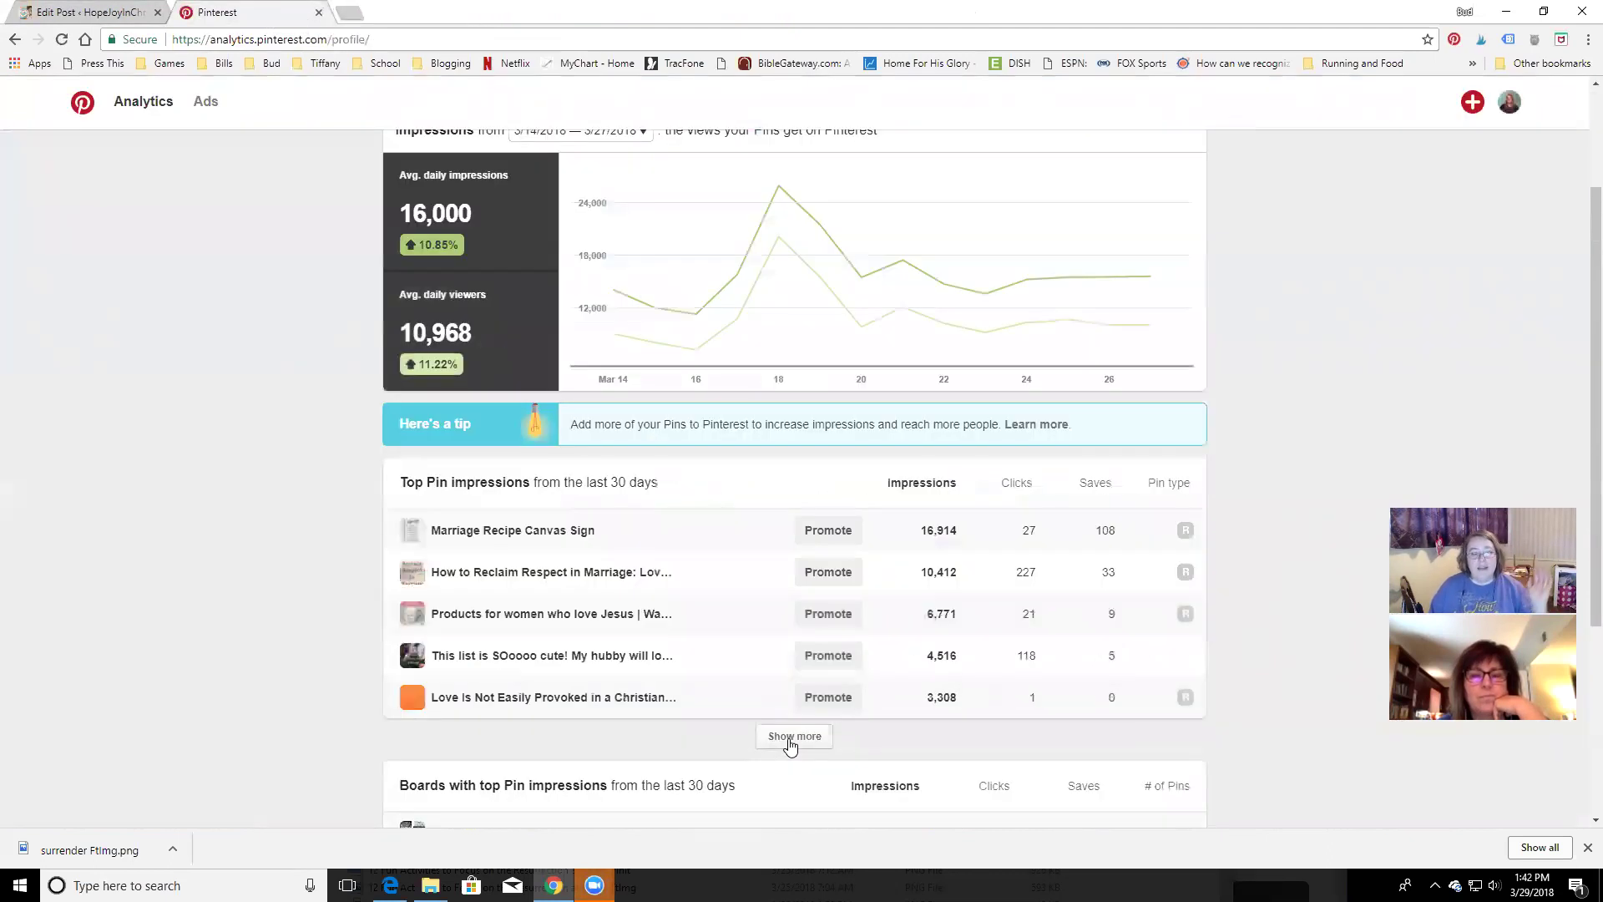
pyautogui.click(791, 738)
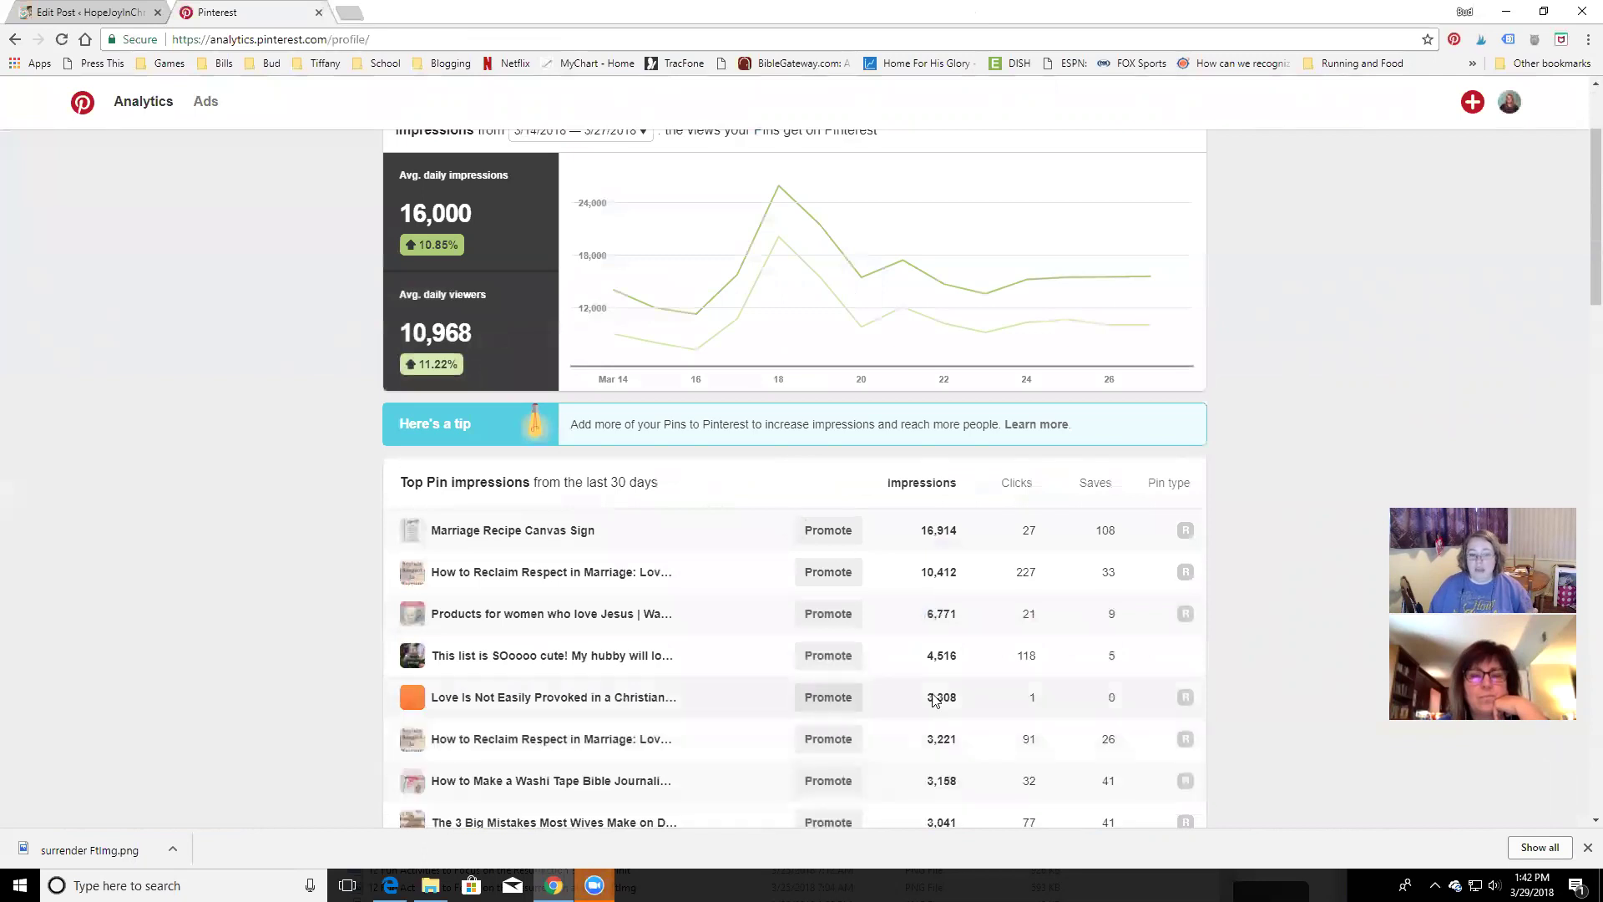
pyautogui.scroll(-2, 927, 668)
pyautogui.scroll(-10, 935, 680)
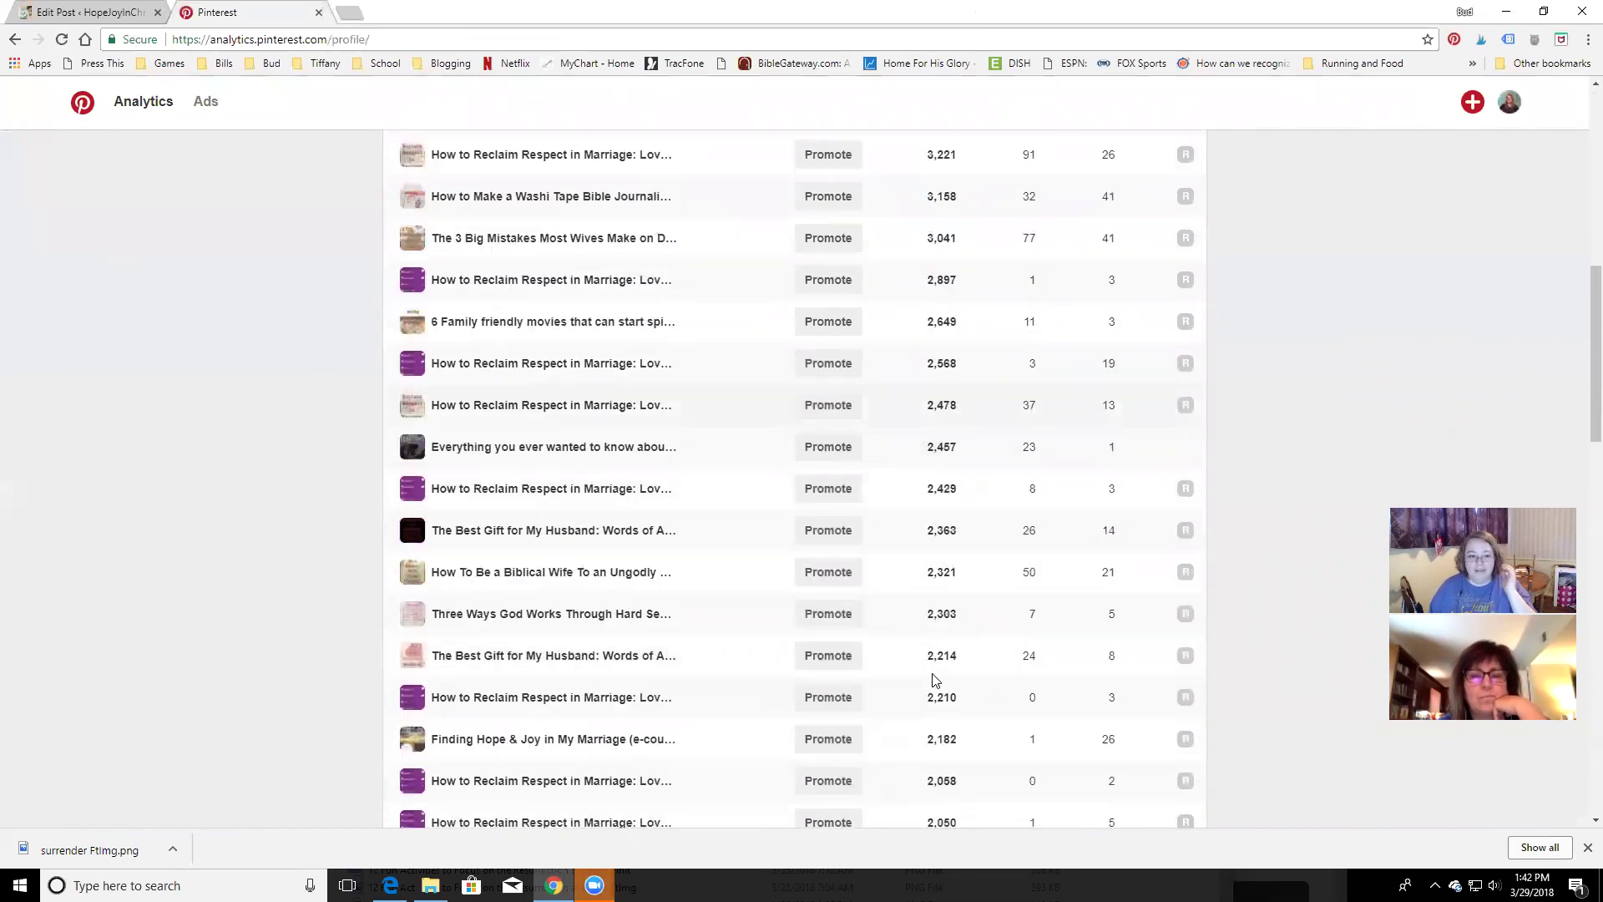
pyautogui.scroll(-13, 935, 680)
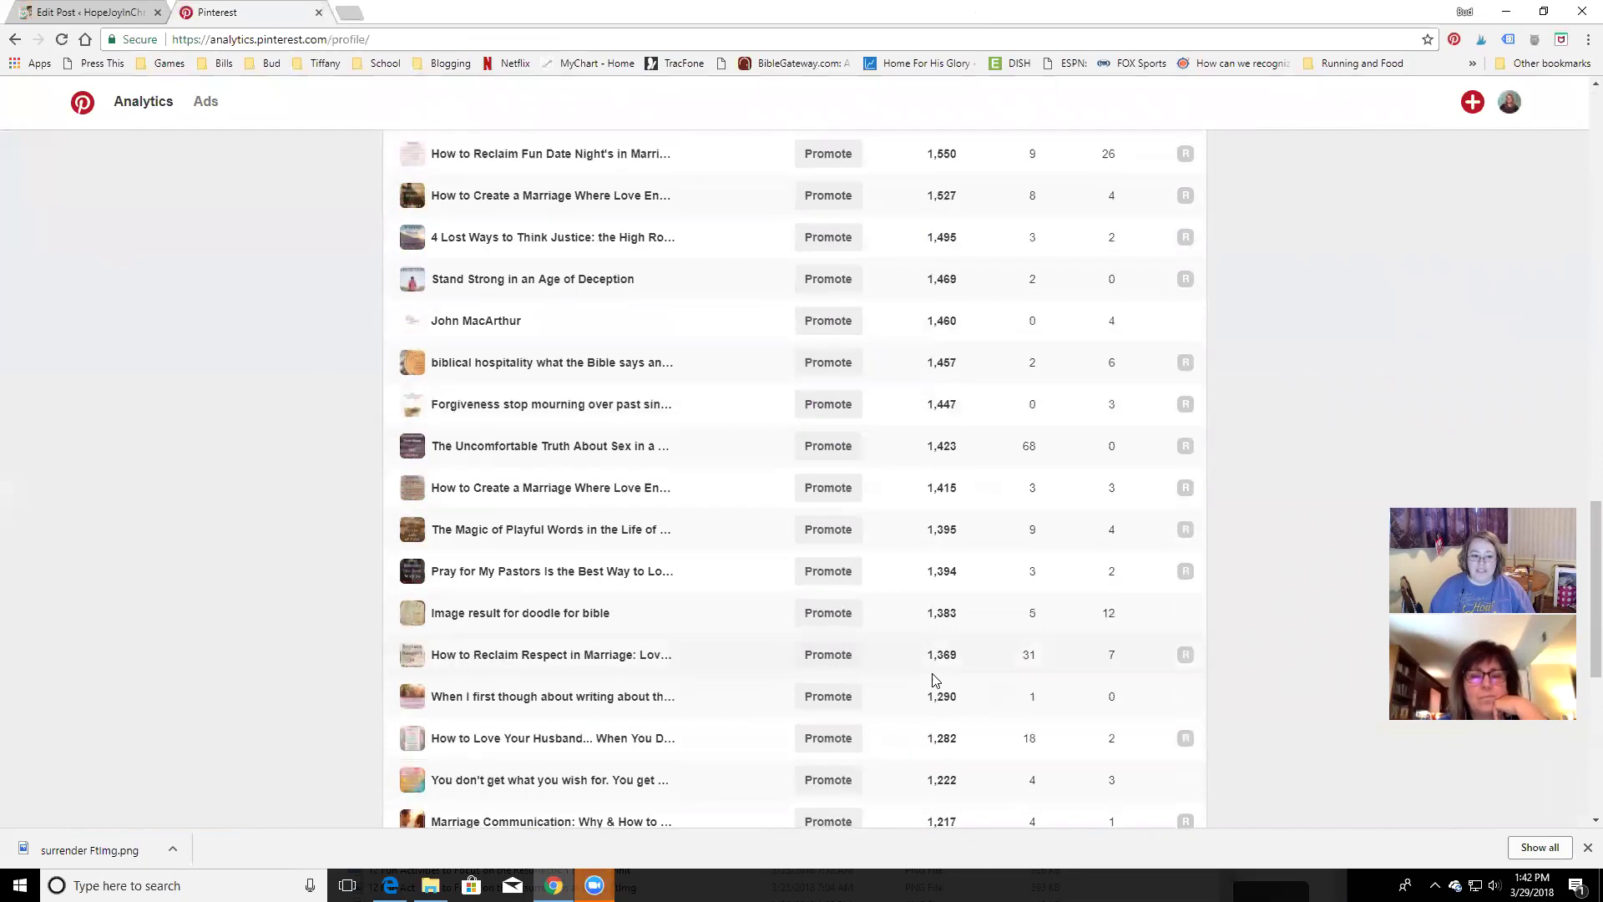
pyautogui.scroll(6, 934, 681)
pyautogui.scroll(6, 933, 680)
pyautogui.scroll(-6, 933, 683)
pyautogui.scroll(-8, 934, 683)
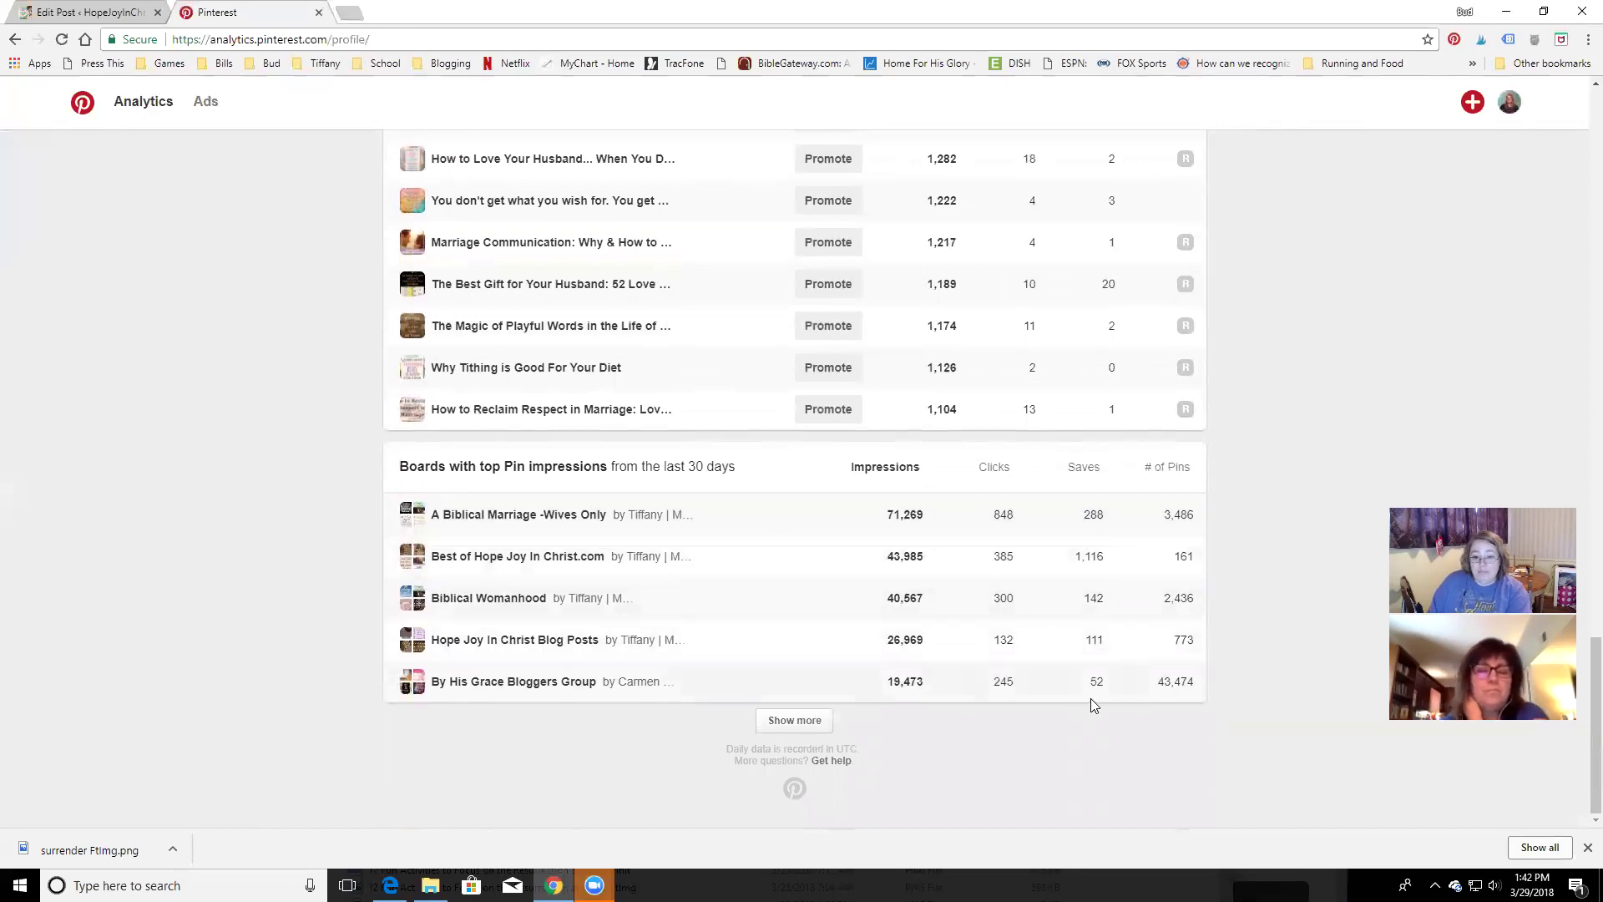
pyautogui.scroll(7, 1087, 622)
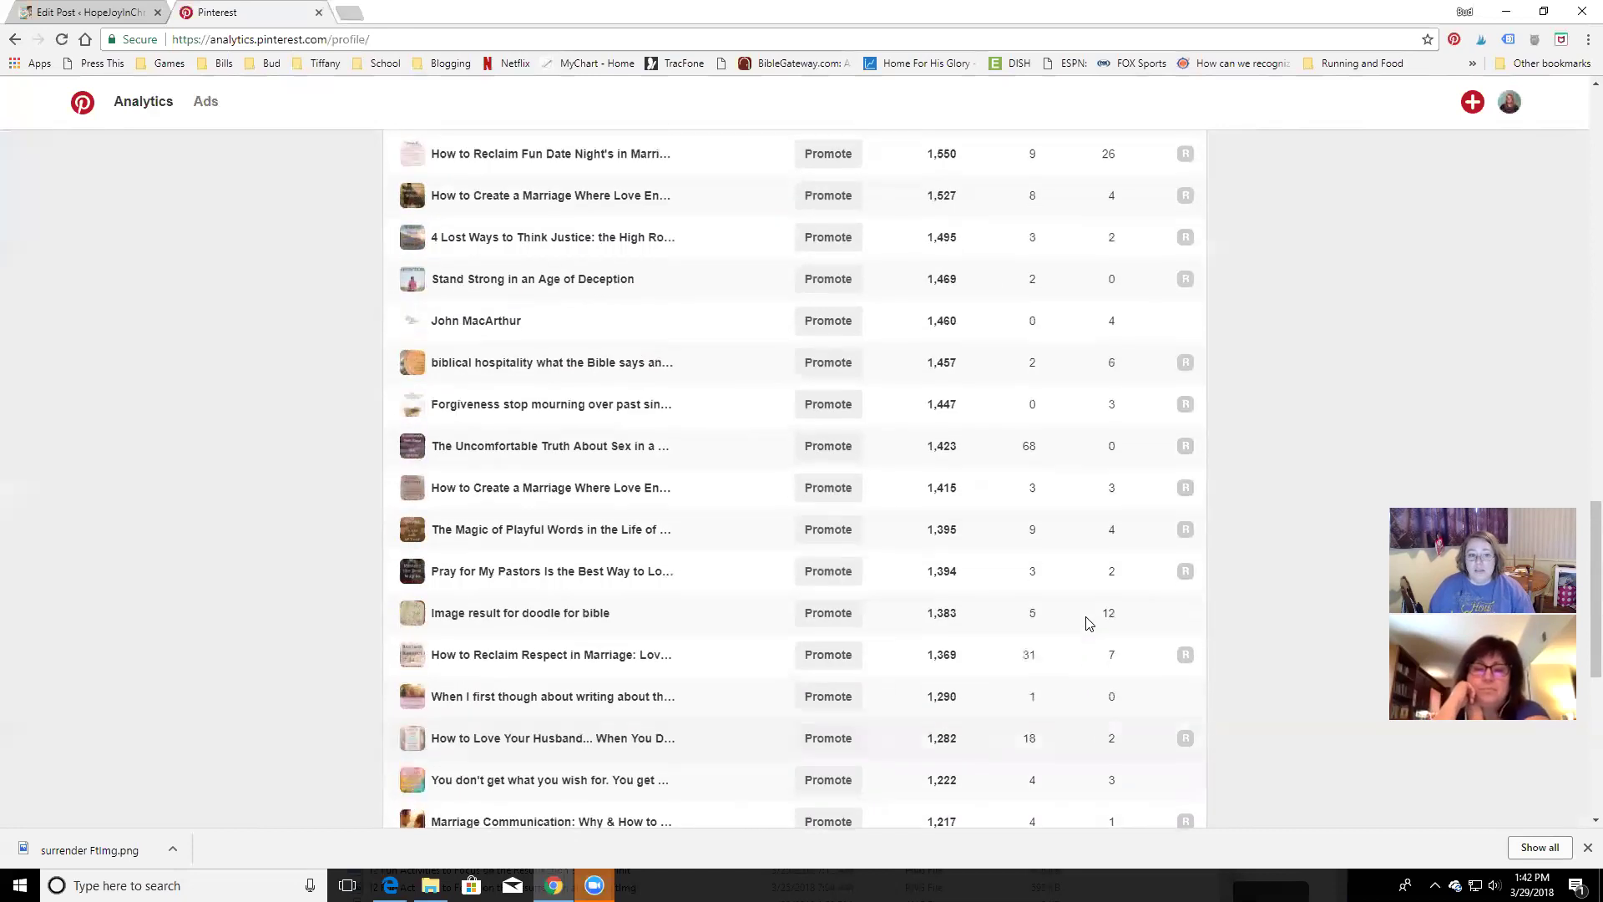
pyautogui.scroll(20, 1087, 622)
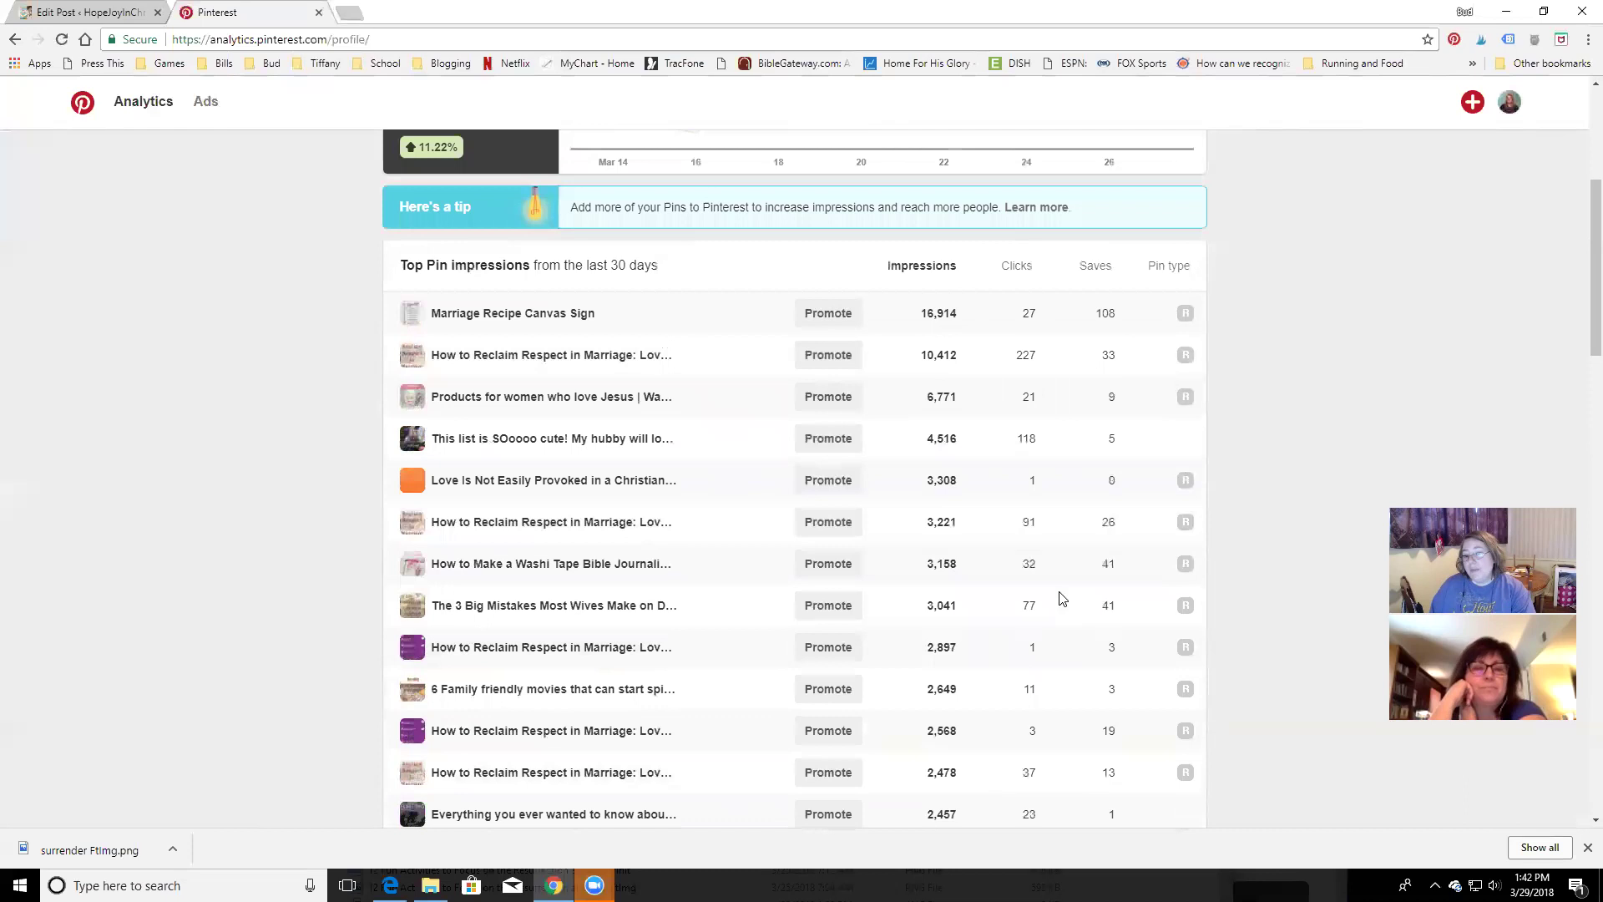
pyautogui.scroll(3, 1061, 599)
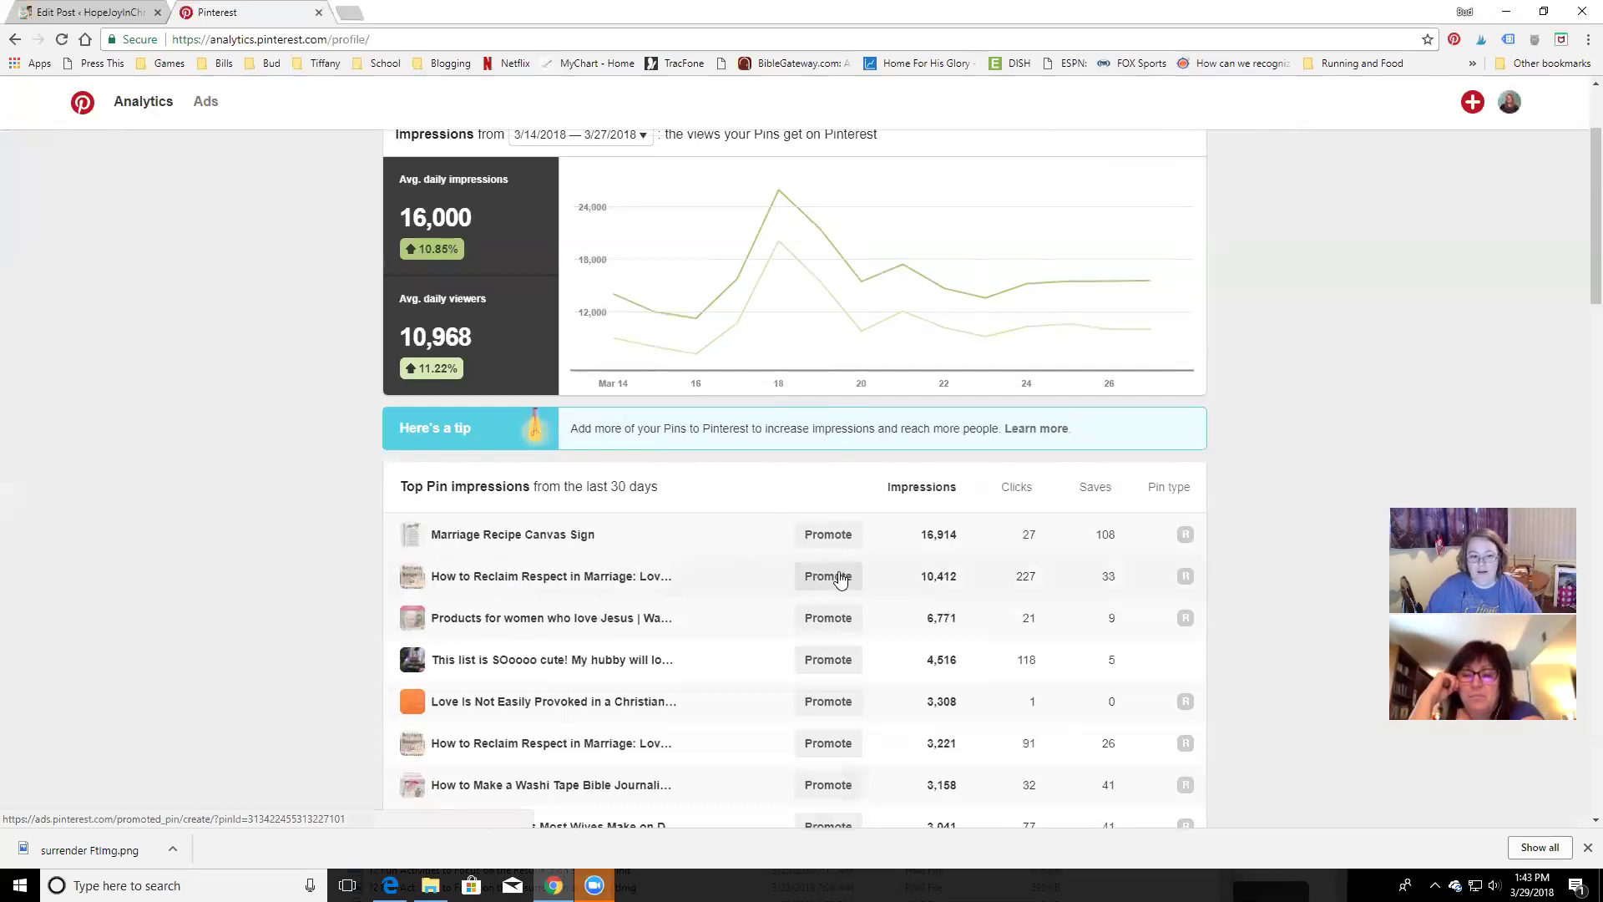
# Open the two "How to Reclaim Respect in Marriage" pins with 10,412 and 3,221 impressions and "The 3 Big Mistakes Most Wives Make" pin in separate tabs
pyautogui.rightClick(467, 570)
pyautogui.click(492, 582)
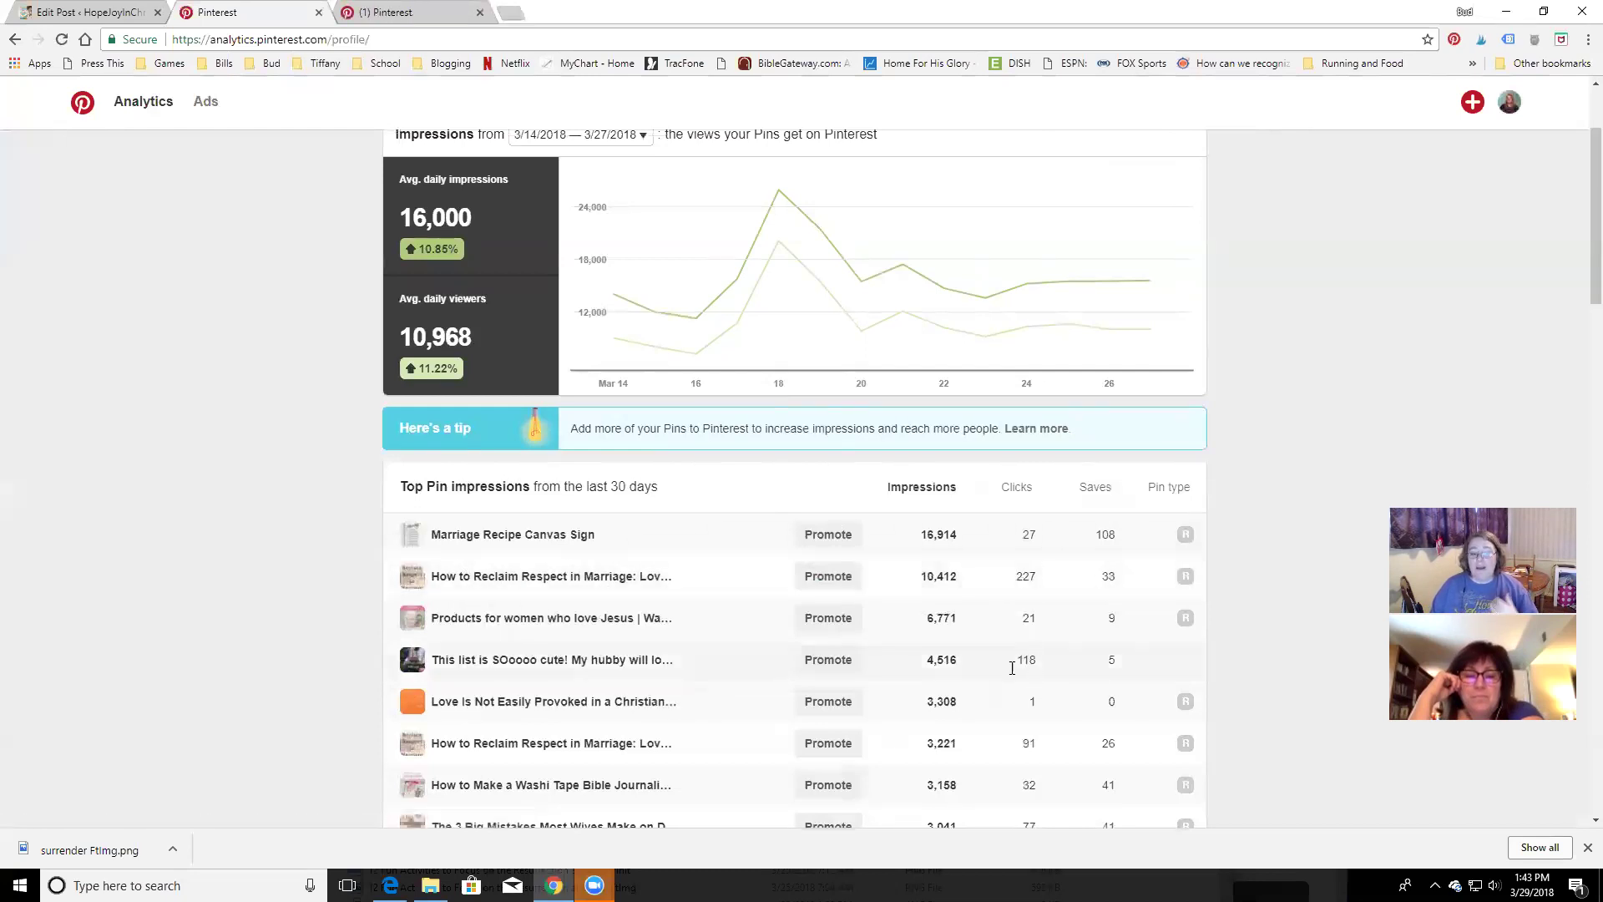
pyautogui.rightClick(472, 748)
pyautogui.click(539, 614)
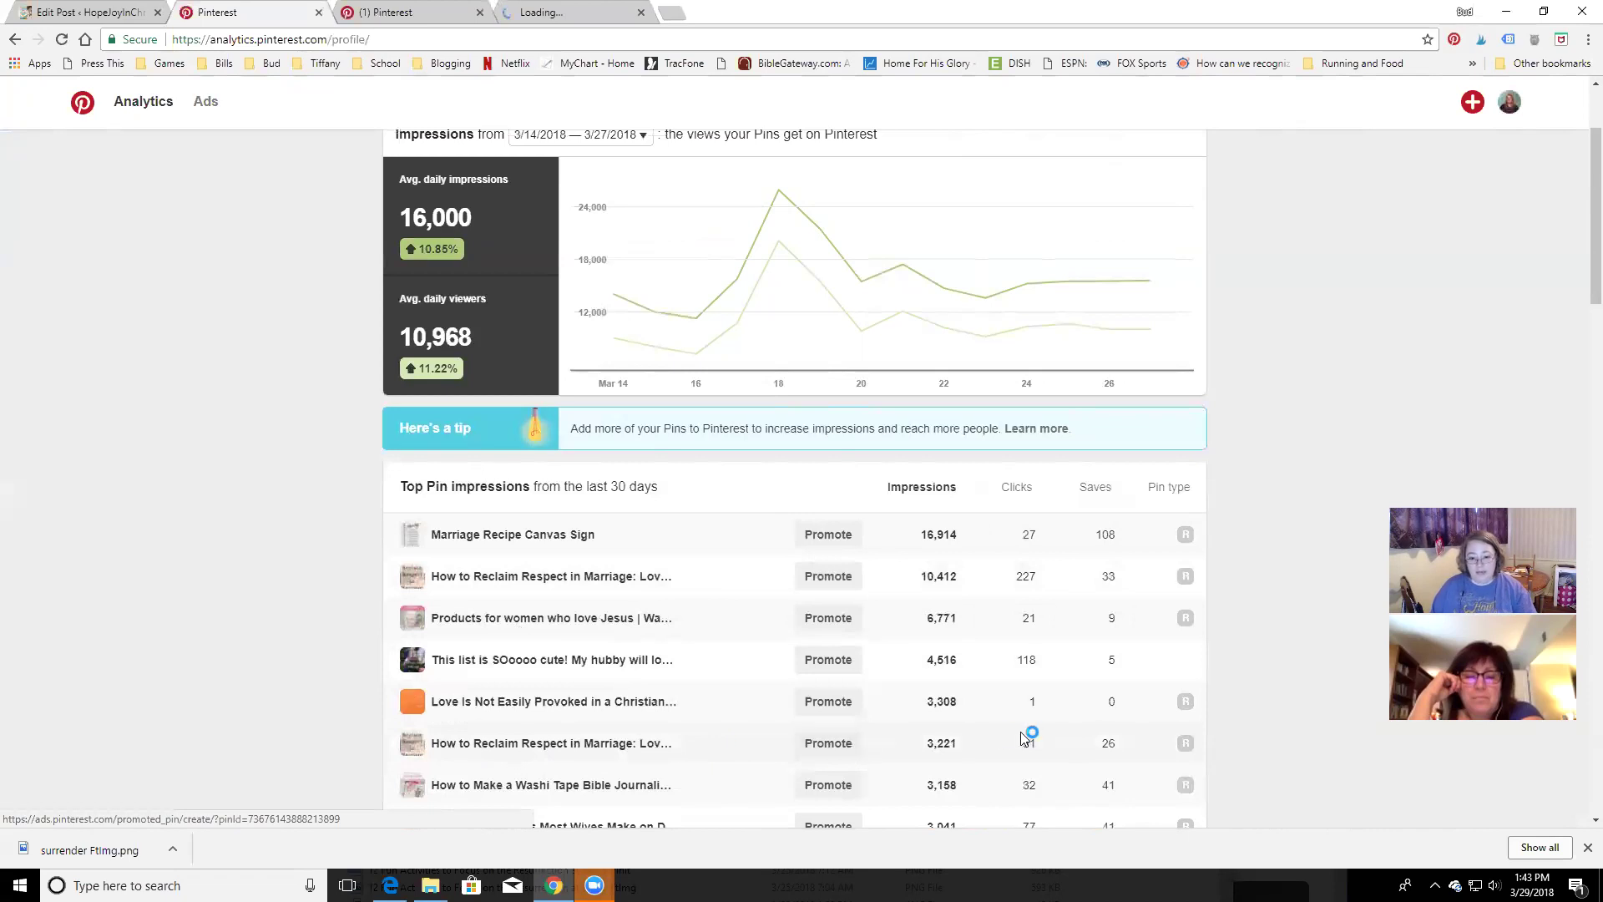
pyautogui.scroll(-1, 1037, 788)
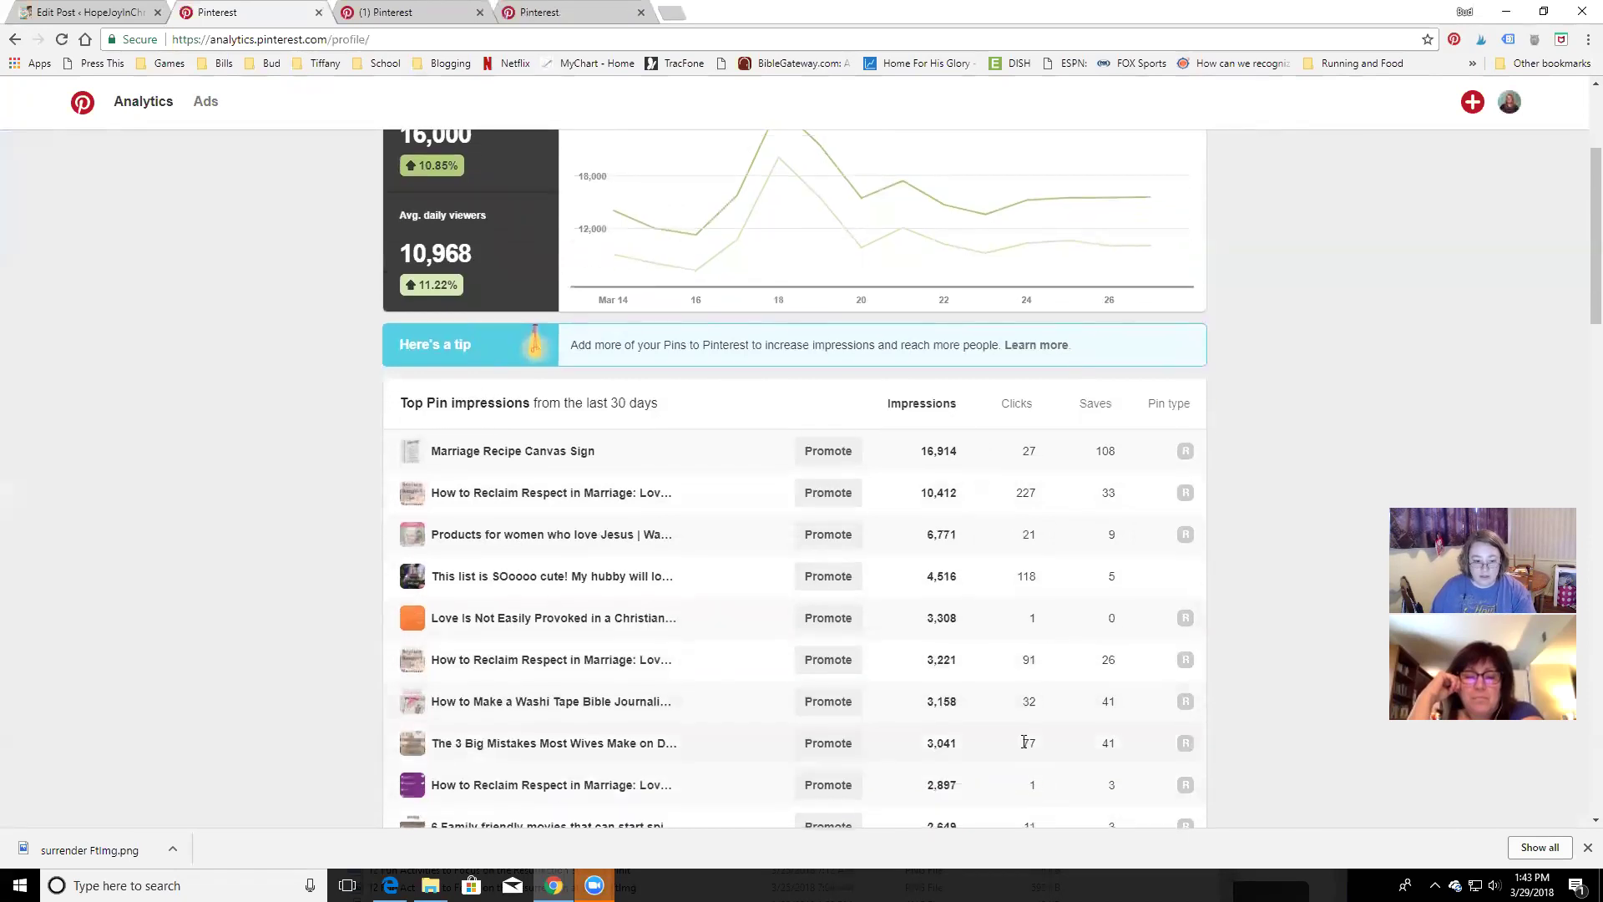
pyautogui.rightClick(501, 697)
pyautogui.click(551, 612)
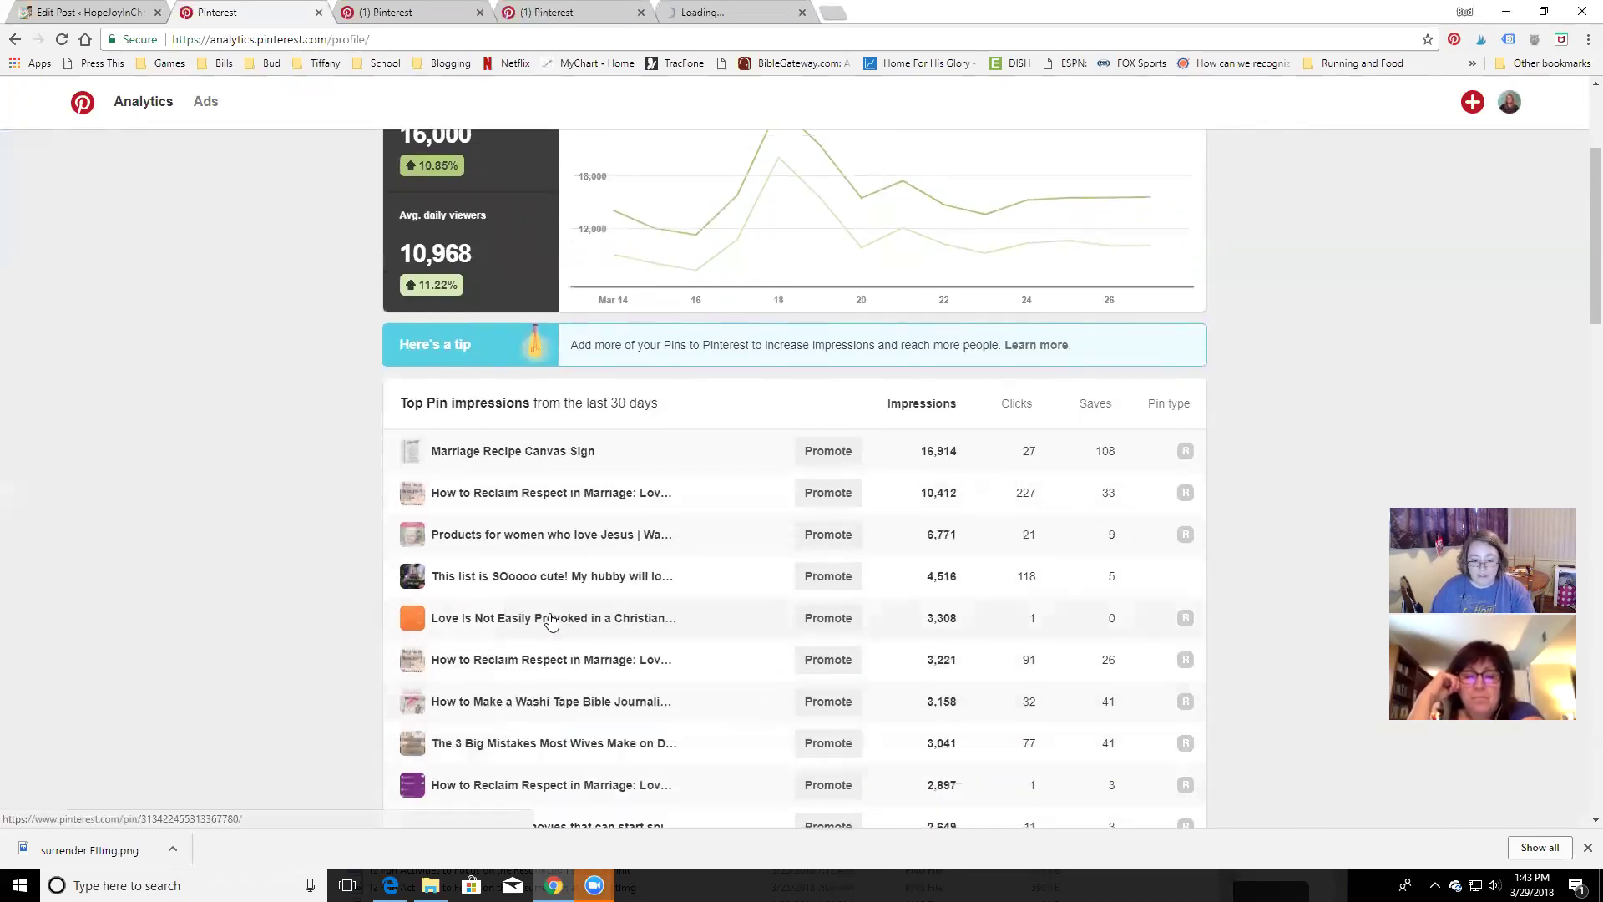
# Open the 2,478-impression "How to Reclaim Respect in Marriage", 2,363-impression "The Best Gift for My Husband" and "How To Be a Biblical Wife To an Ungodly" pins in separate tabs
pyautogui.scroll(-3, 518, 635)
pyautogui.rightClick(526, 659)
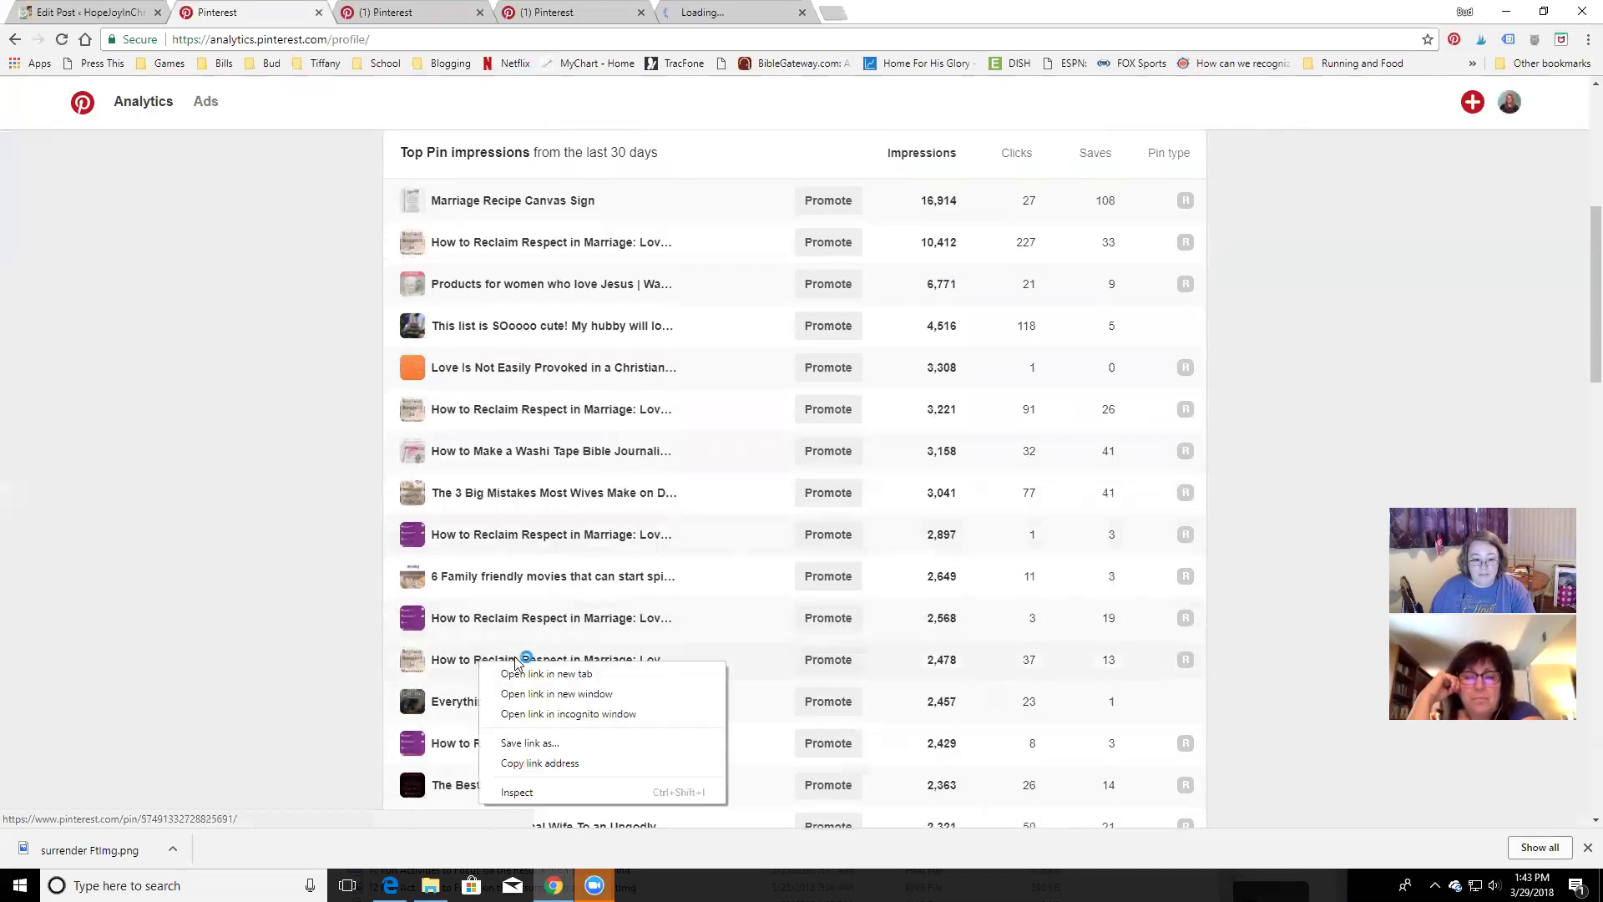
pyautogui.click(568, 675)
pyautogui.scroll(-2, 523, 679)
pyautogui.rightClick(492, 616)
pyautogui.click(543, 629)
pyautogui.rightClick(502, 668)
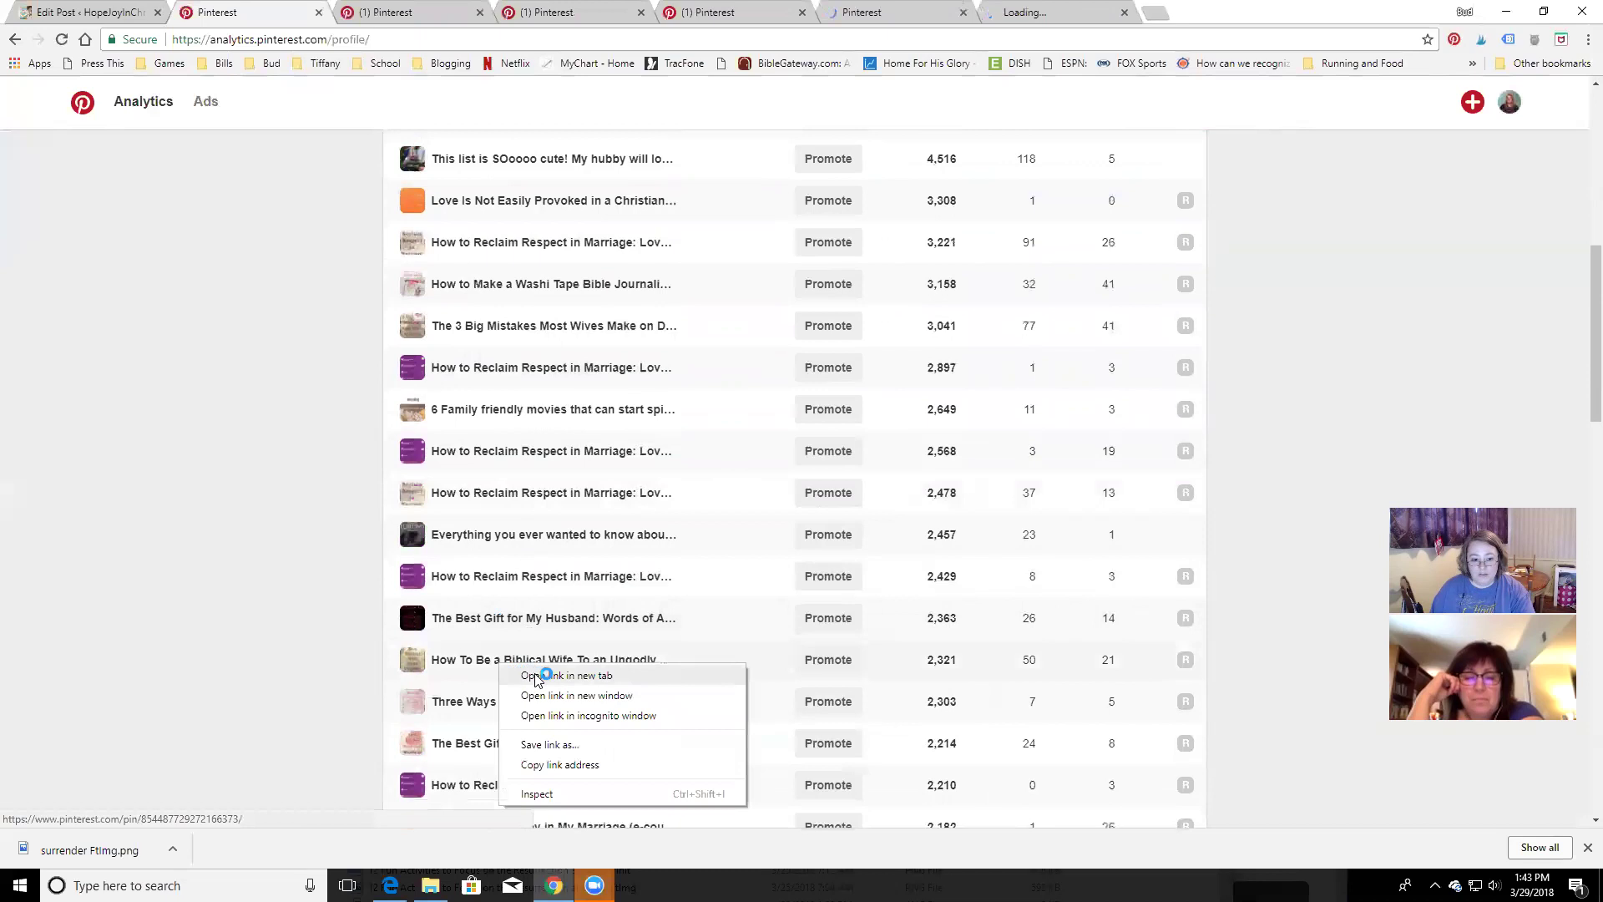
pyautogui.click(543, 680)
# Open the 2,214-impression "The Best Gift for My Husband" pin and "The Uncomfortable Truth About Sex" pin in separate tabs
pyautogui.scroll(-3, 518, 584)
pyautogui.rightClick(501, 492)
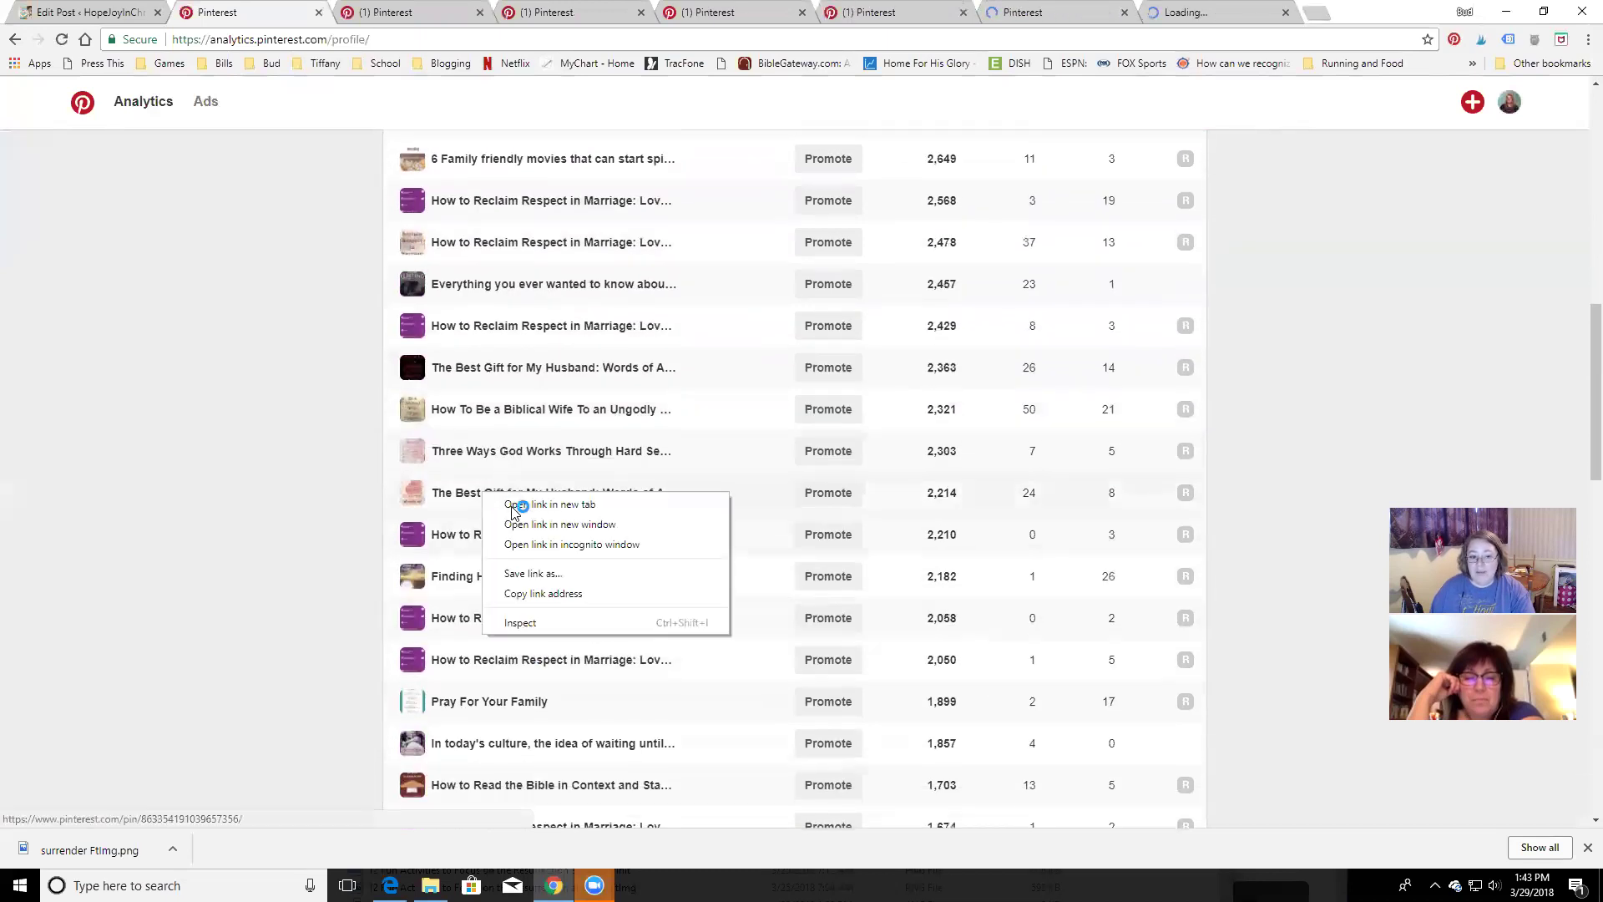
pyautogui.click(538, 505)
pyautogui.scroll(-1, 511, 626)
pyautogui.scroll(-9, 512, 625)
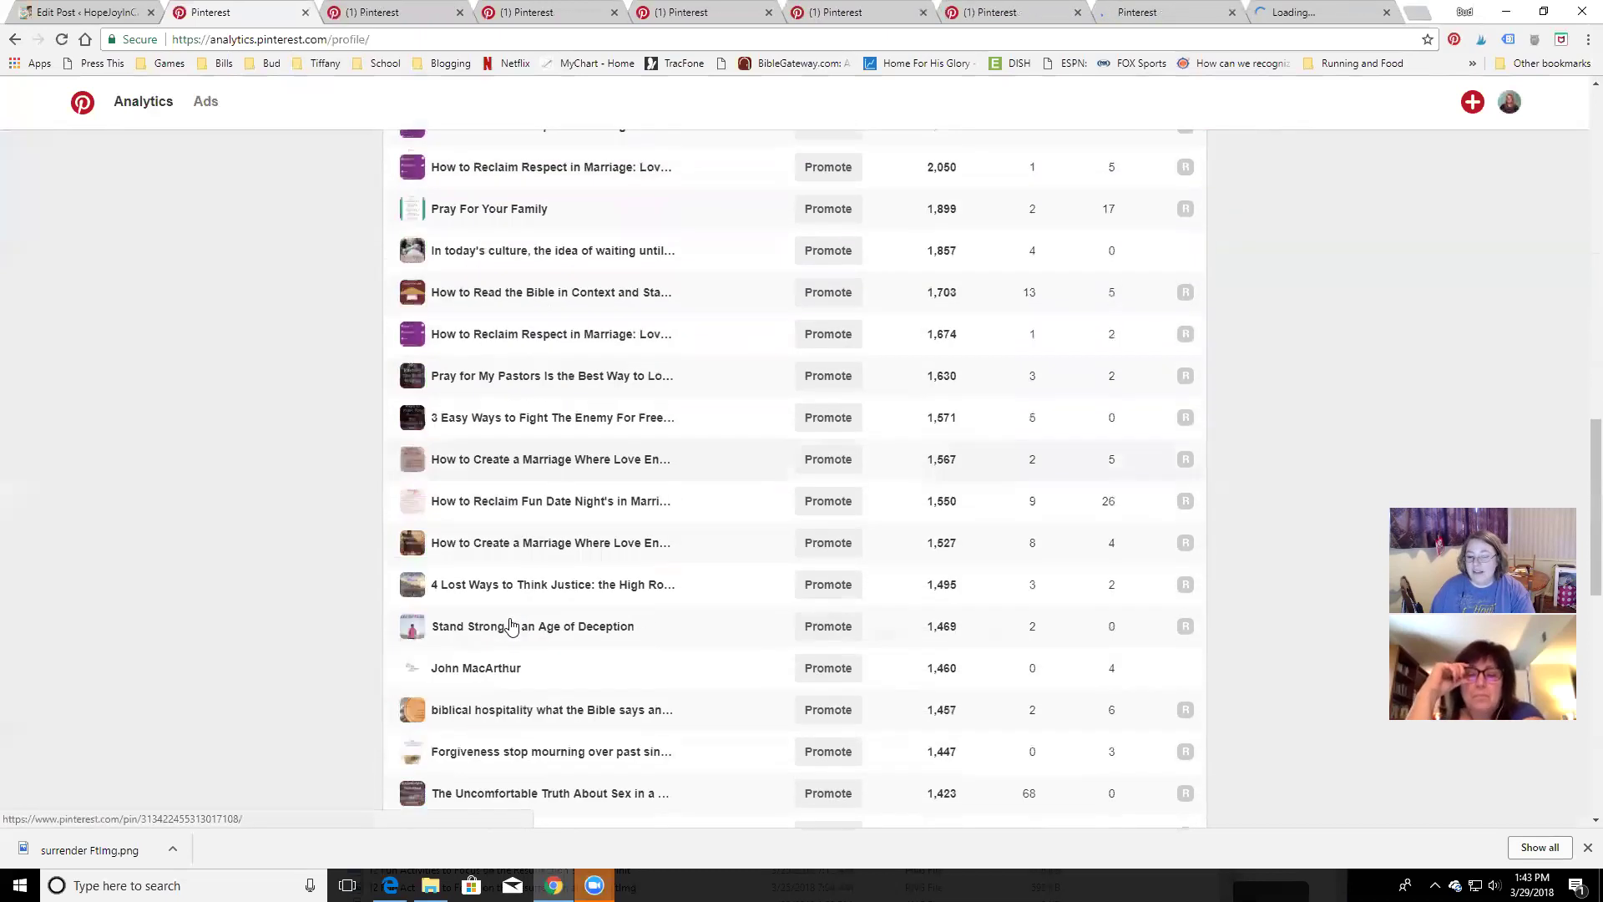
pyautogui.rightClick(509, 455)
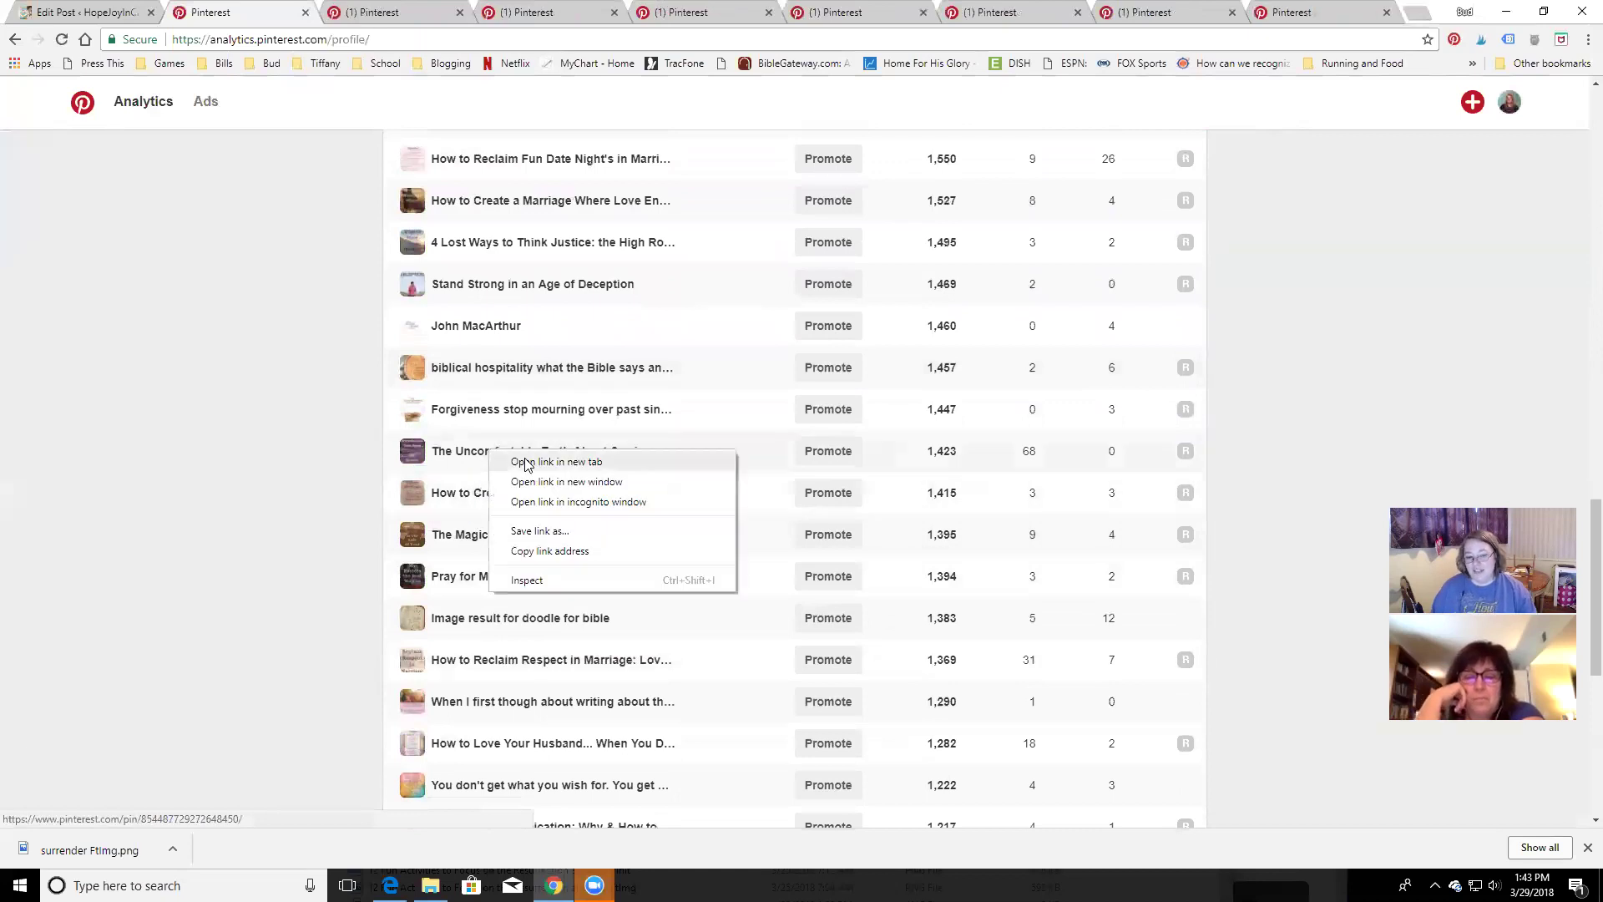
pyautogui.click(527, 462)
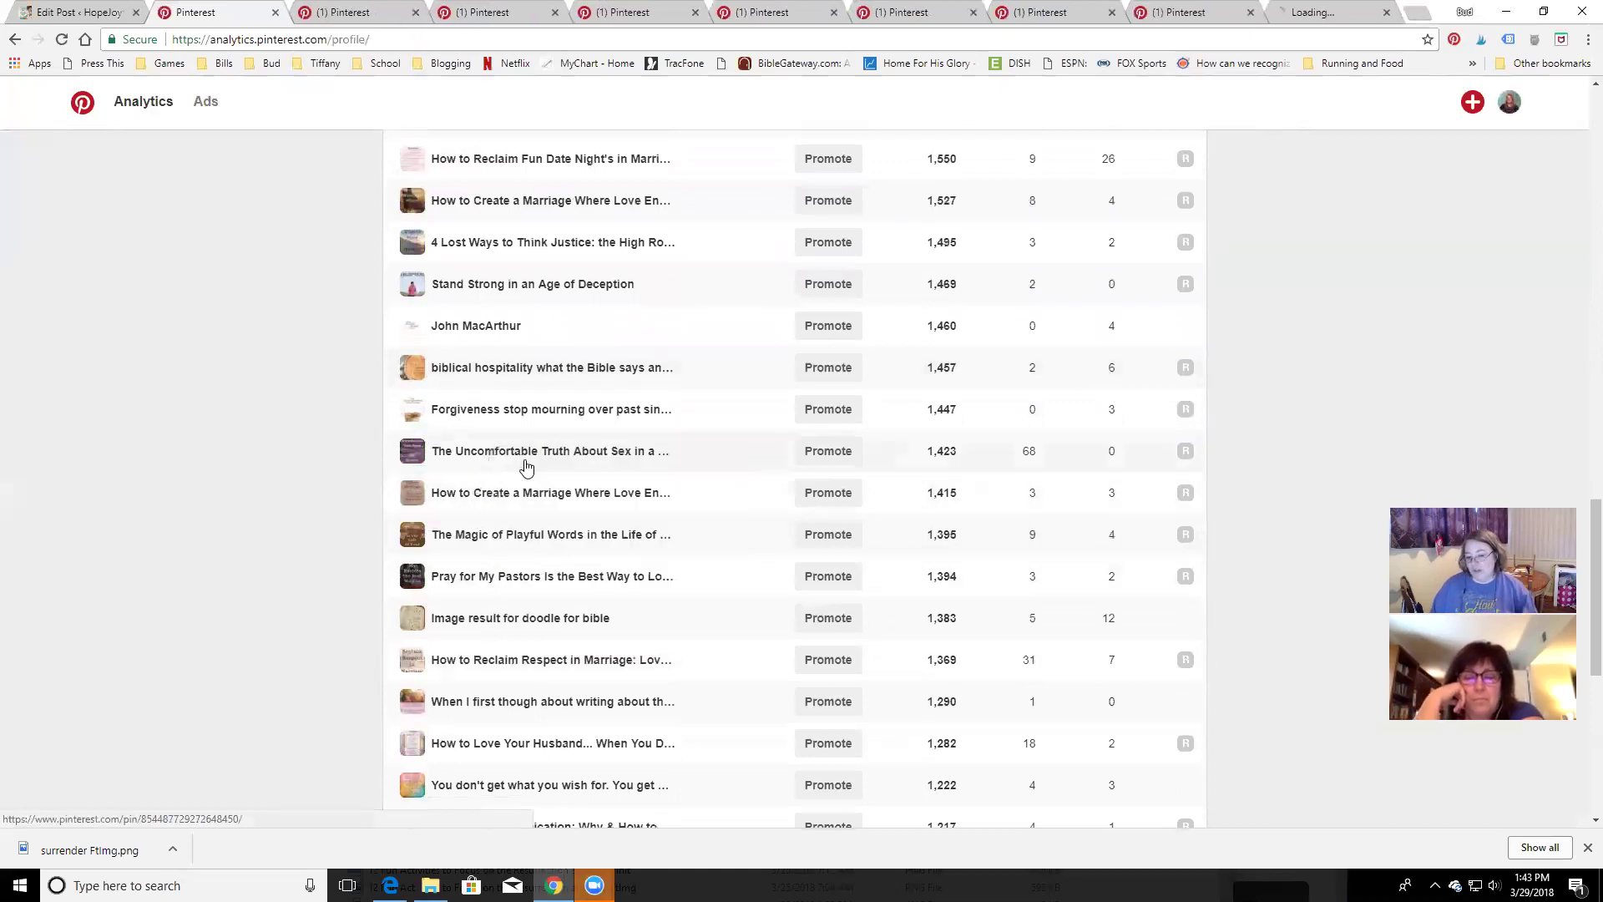
# Open the 1,369-impression "How to Reclaim Respect in Marriage" pin in a separate tab
pyautogui.rightClick(495, 668)
pyautogui.click(521, 675)
pyautogui.scroll(-3, 531, 674)
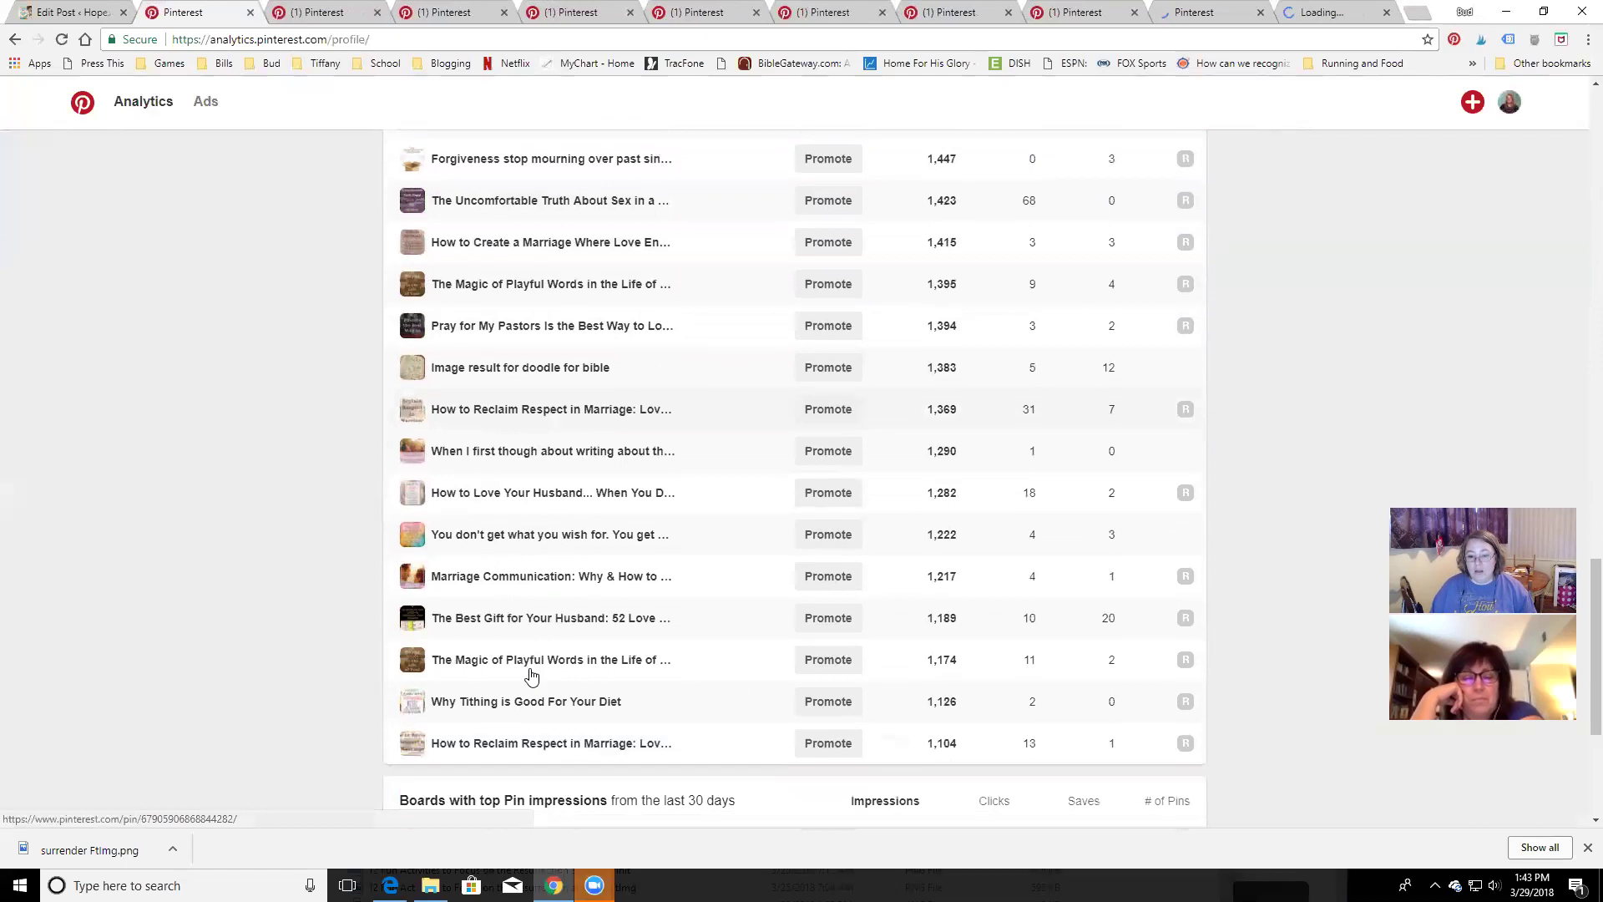
# Save the "How to Reclaim Respect in Marriage" pin from By His Grace Bloggers Group to the Support Bloggers board
pyautogui.click(274, 10)
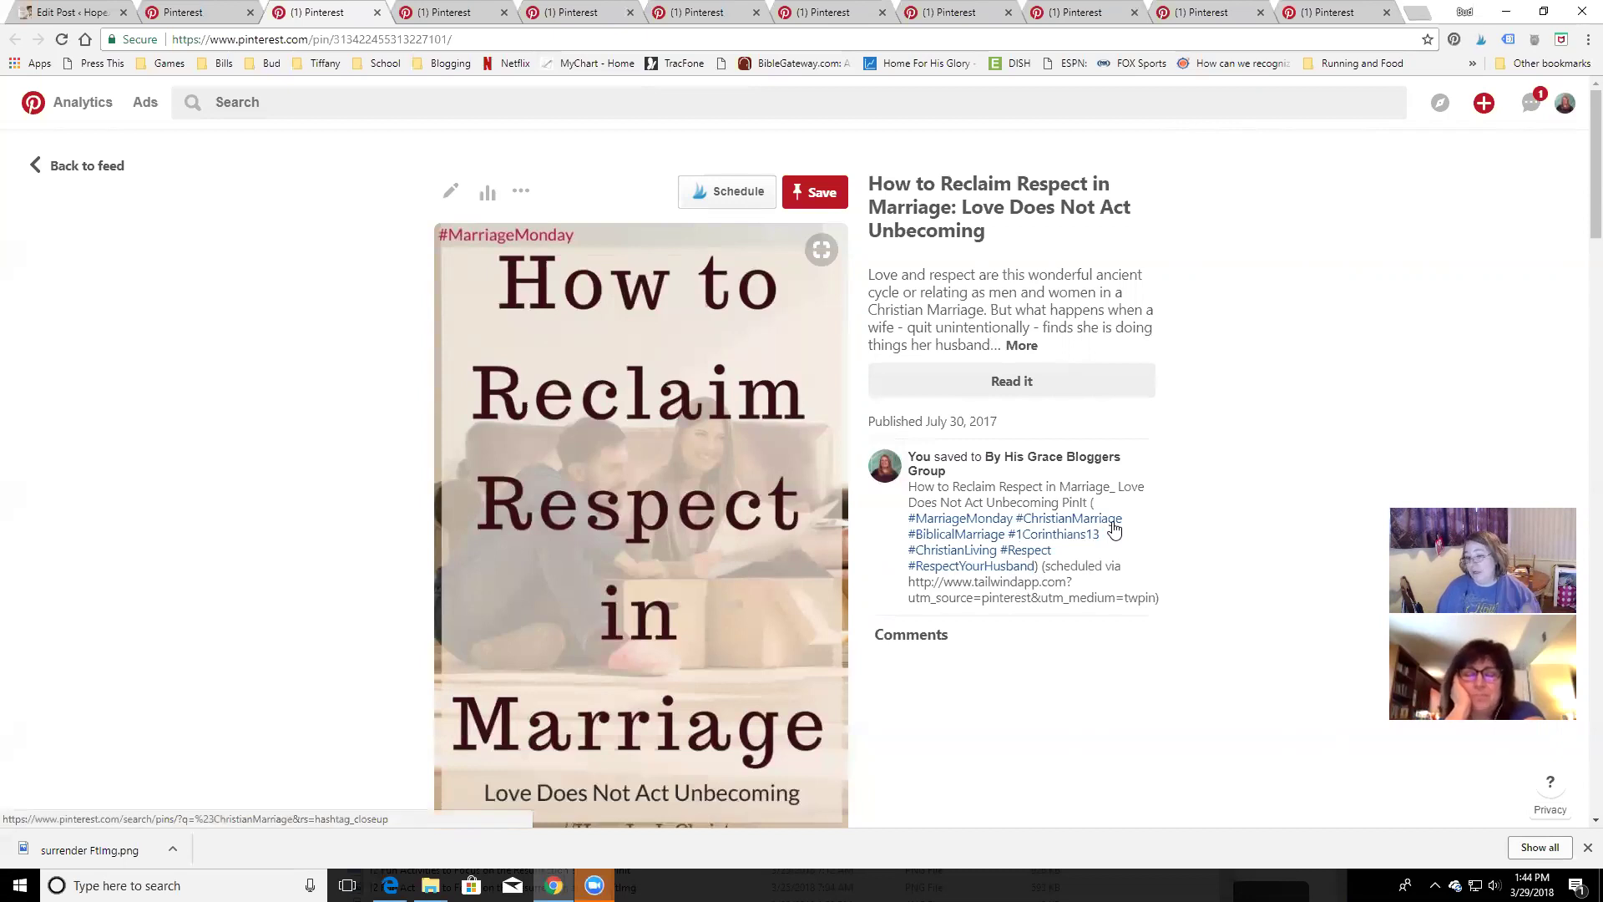
pyautogui.click(823, 193)
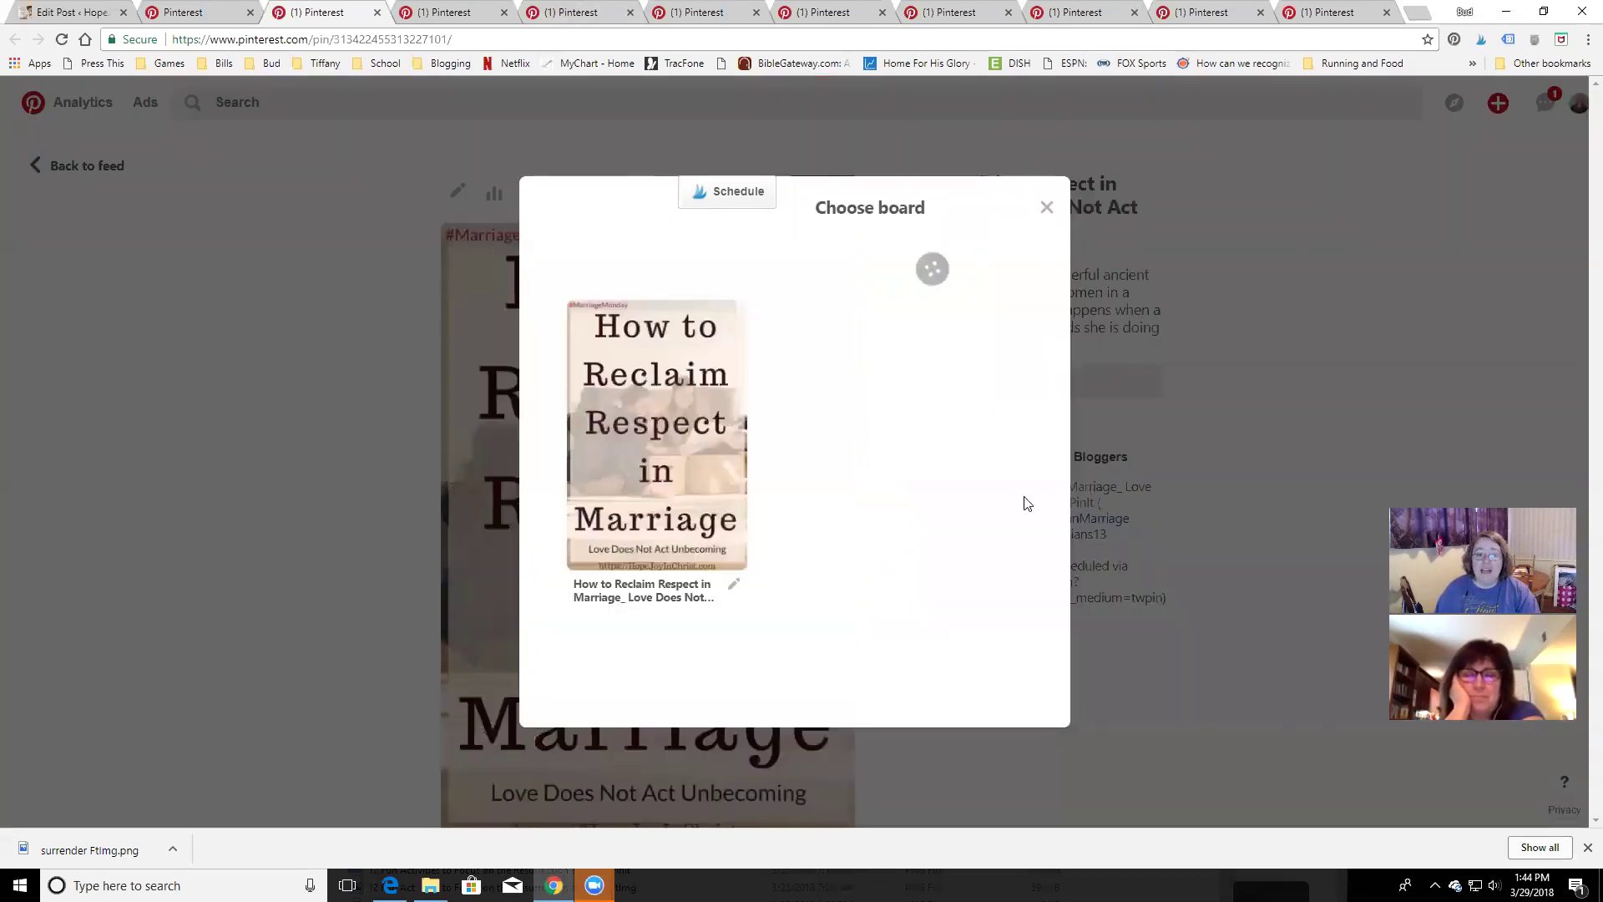
pyautogui.write('supp')
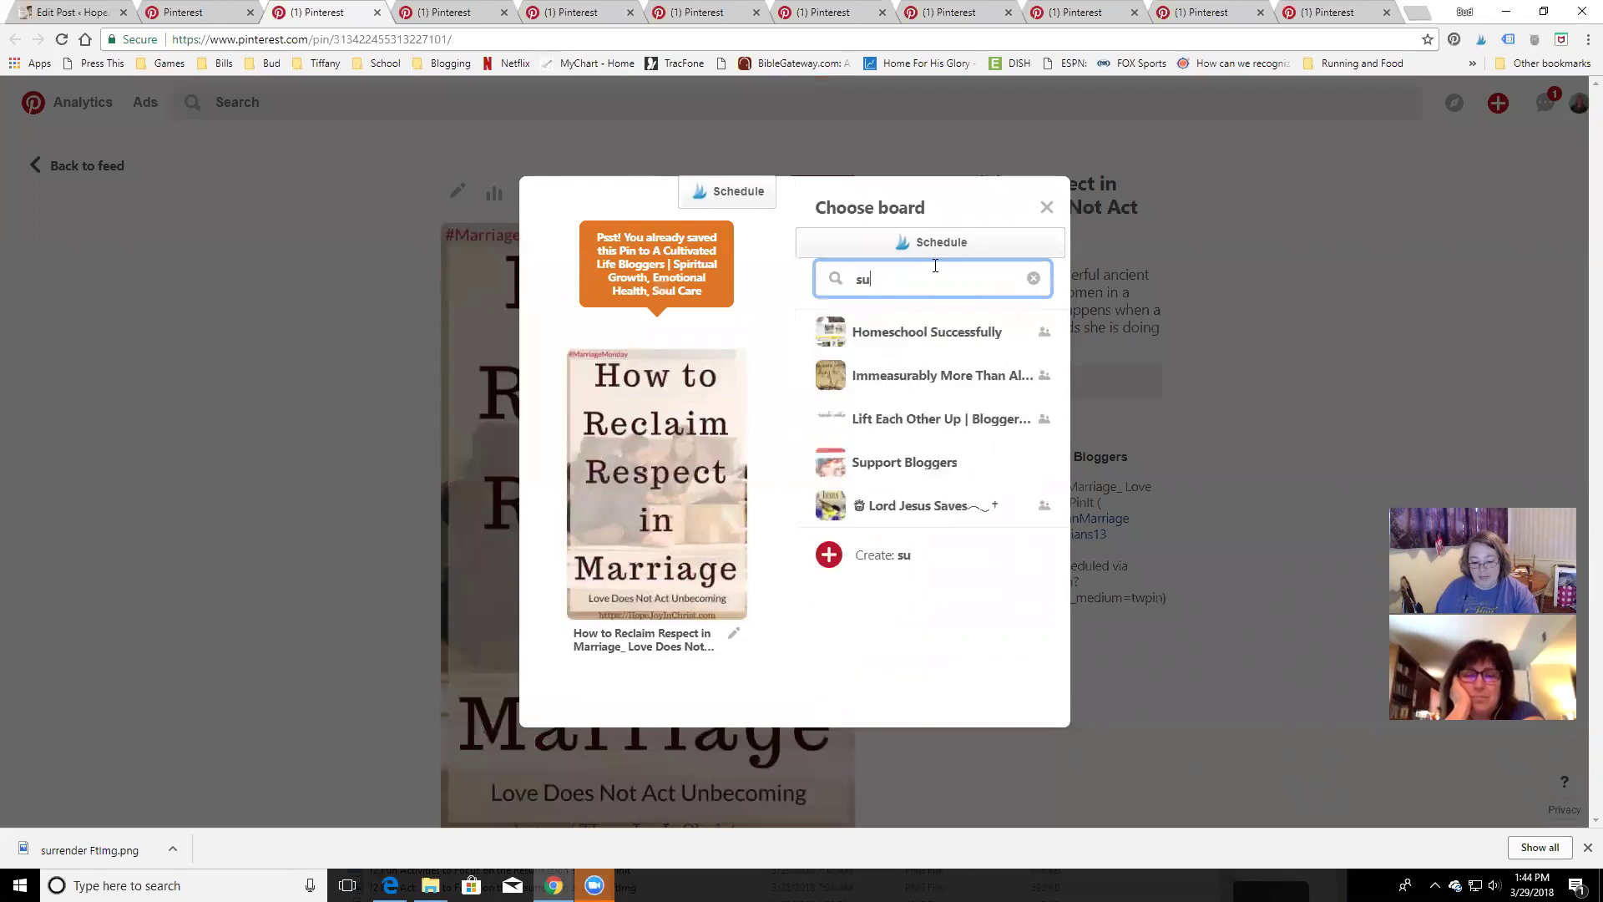
pyautogui.moveTo(974, 374)
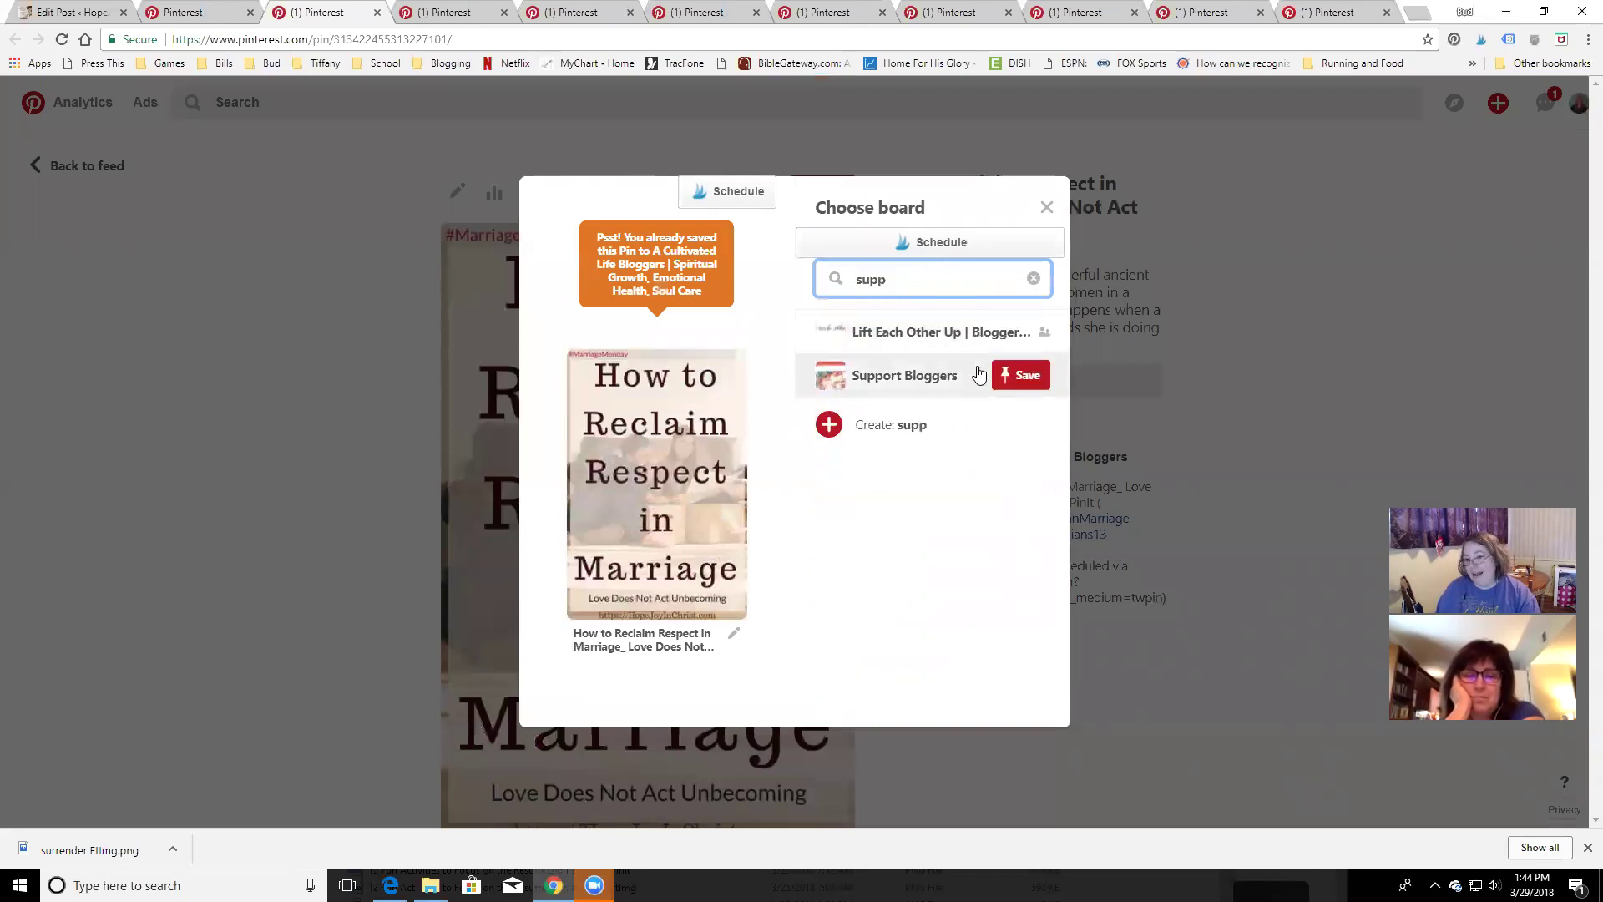
pyautogui.click(1025, 376)
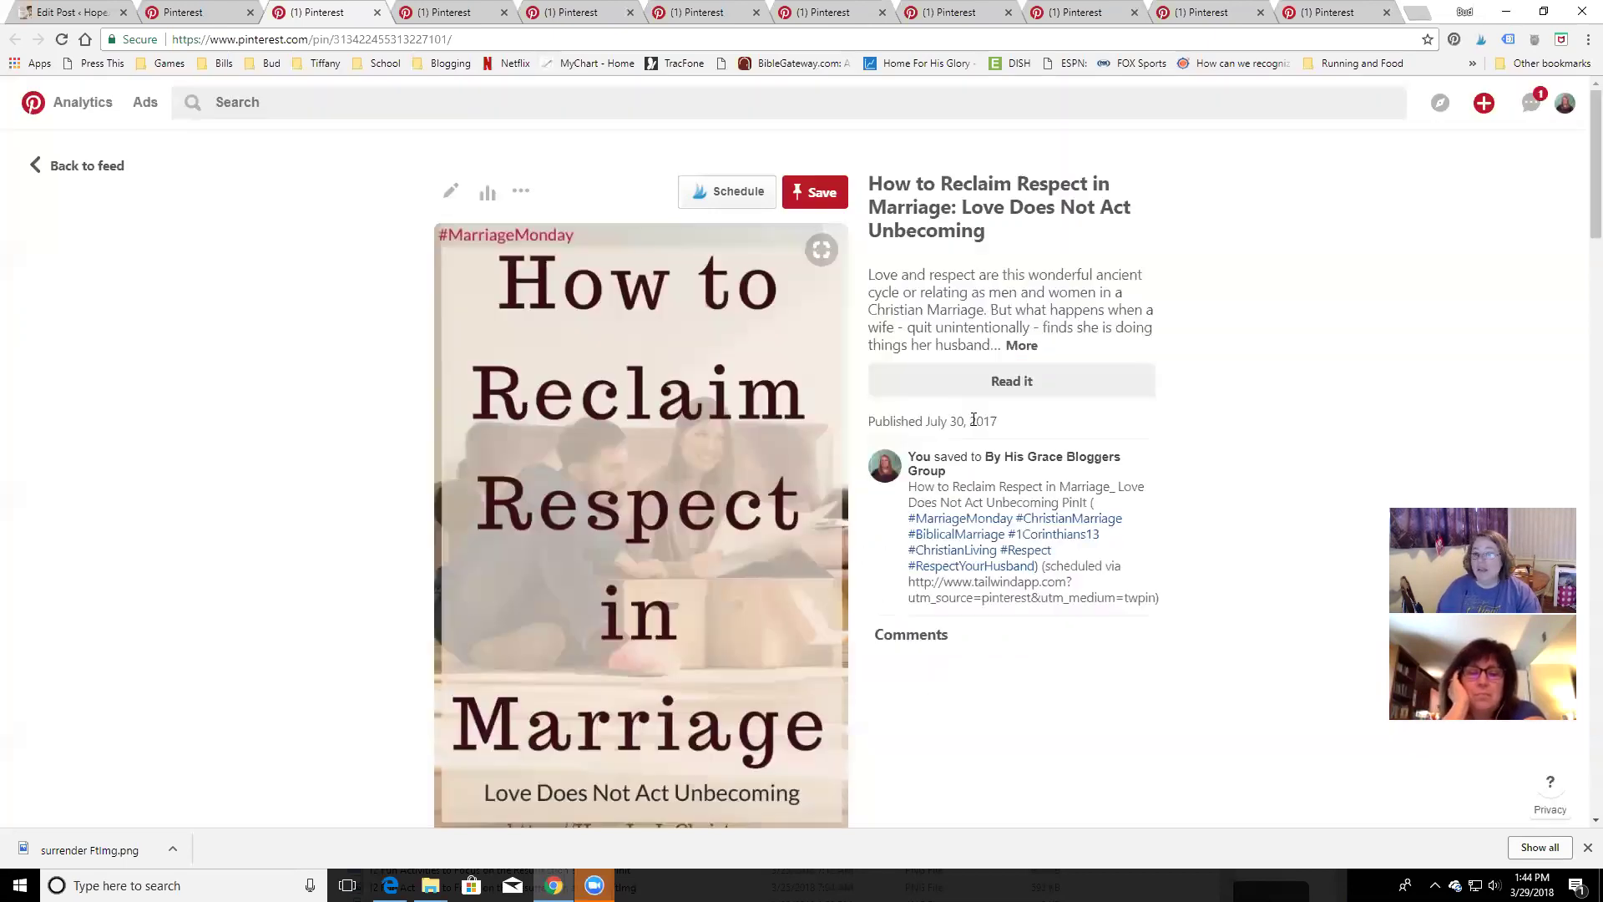
# Save the "How to Reclaim Respect in Marriage" pin from ::Community for Christ:: to the Support Bloggers board and close its tab
pyautogui.click(433, 12)
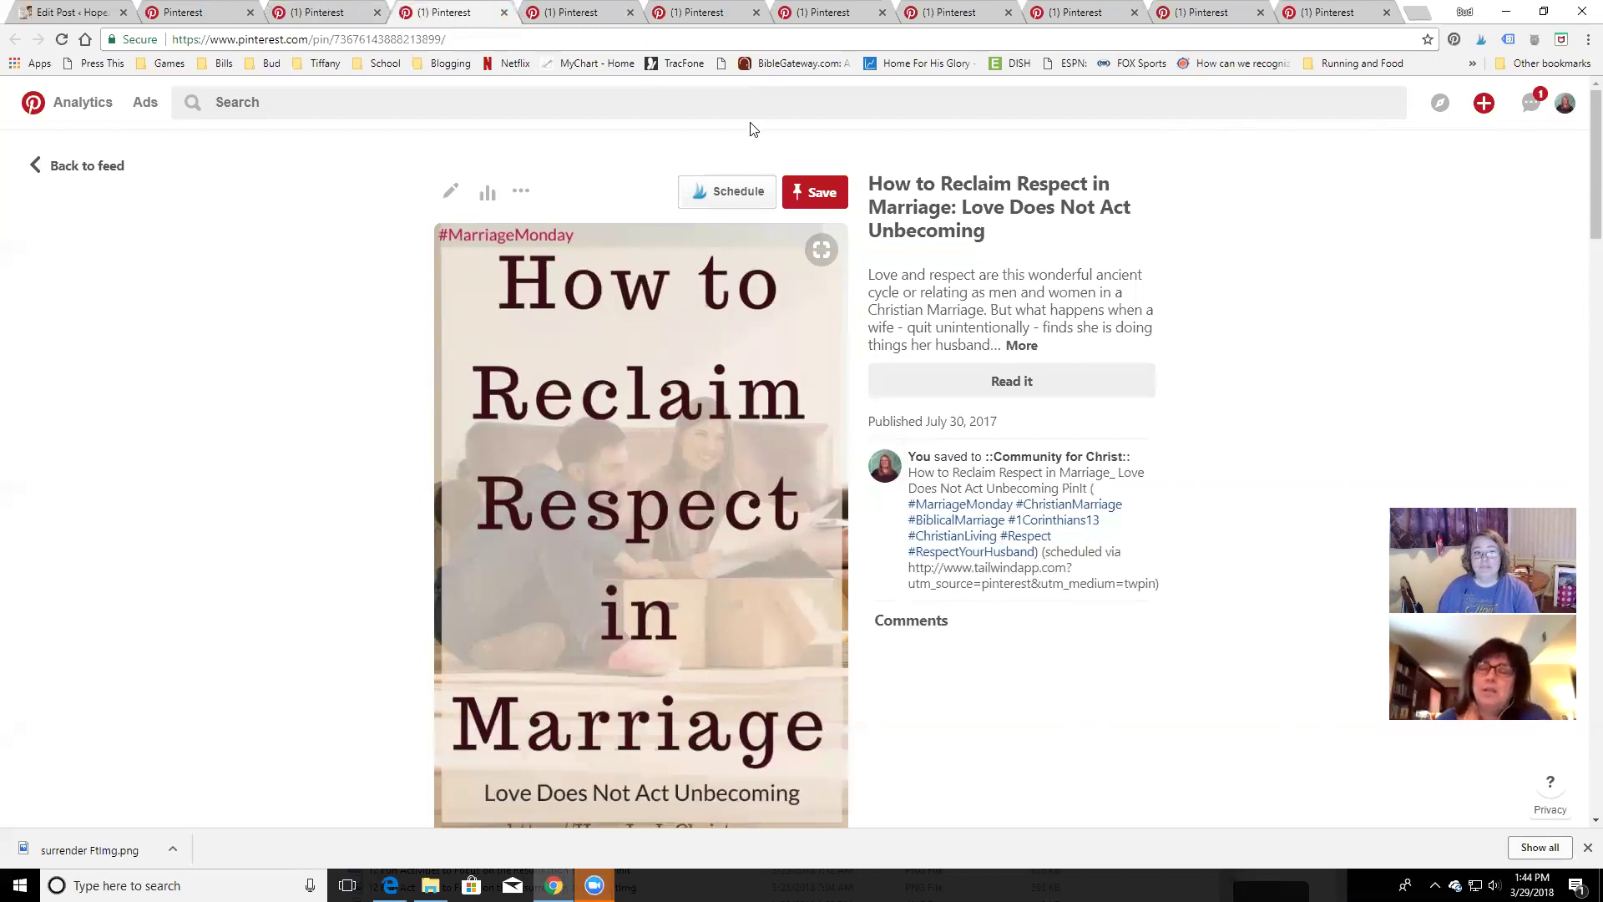
pyautogui.click(822, 194)
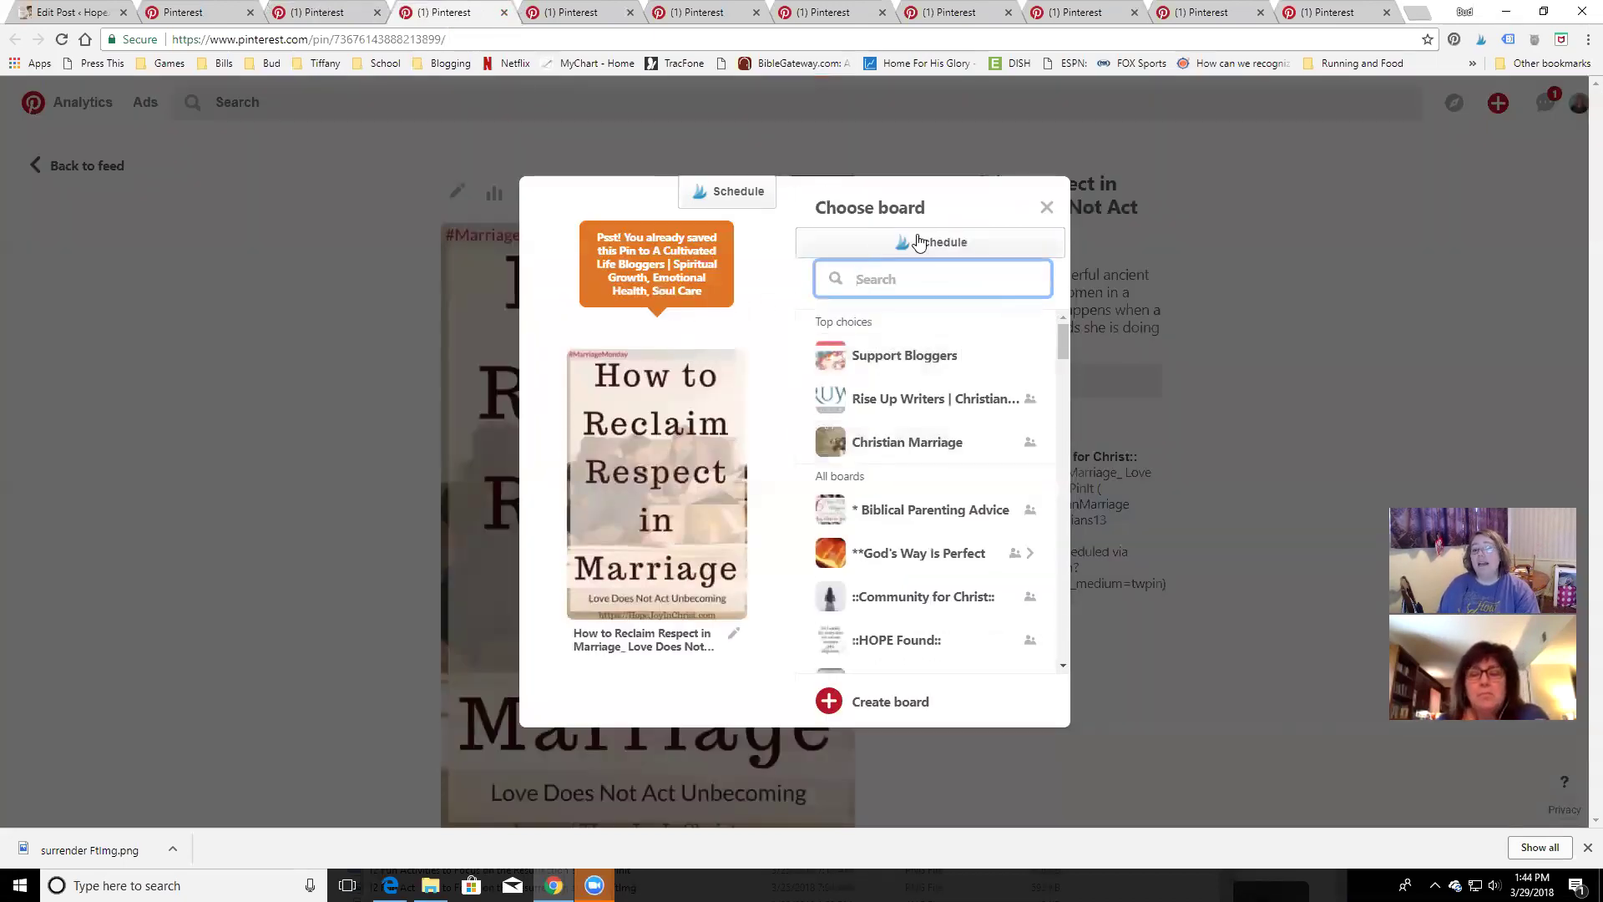
pyautogui.click(1007, 355)
pyautogui.click(505, 13)
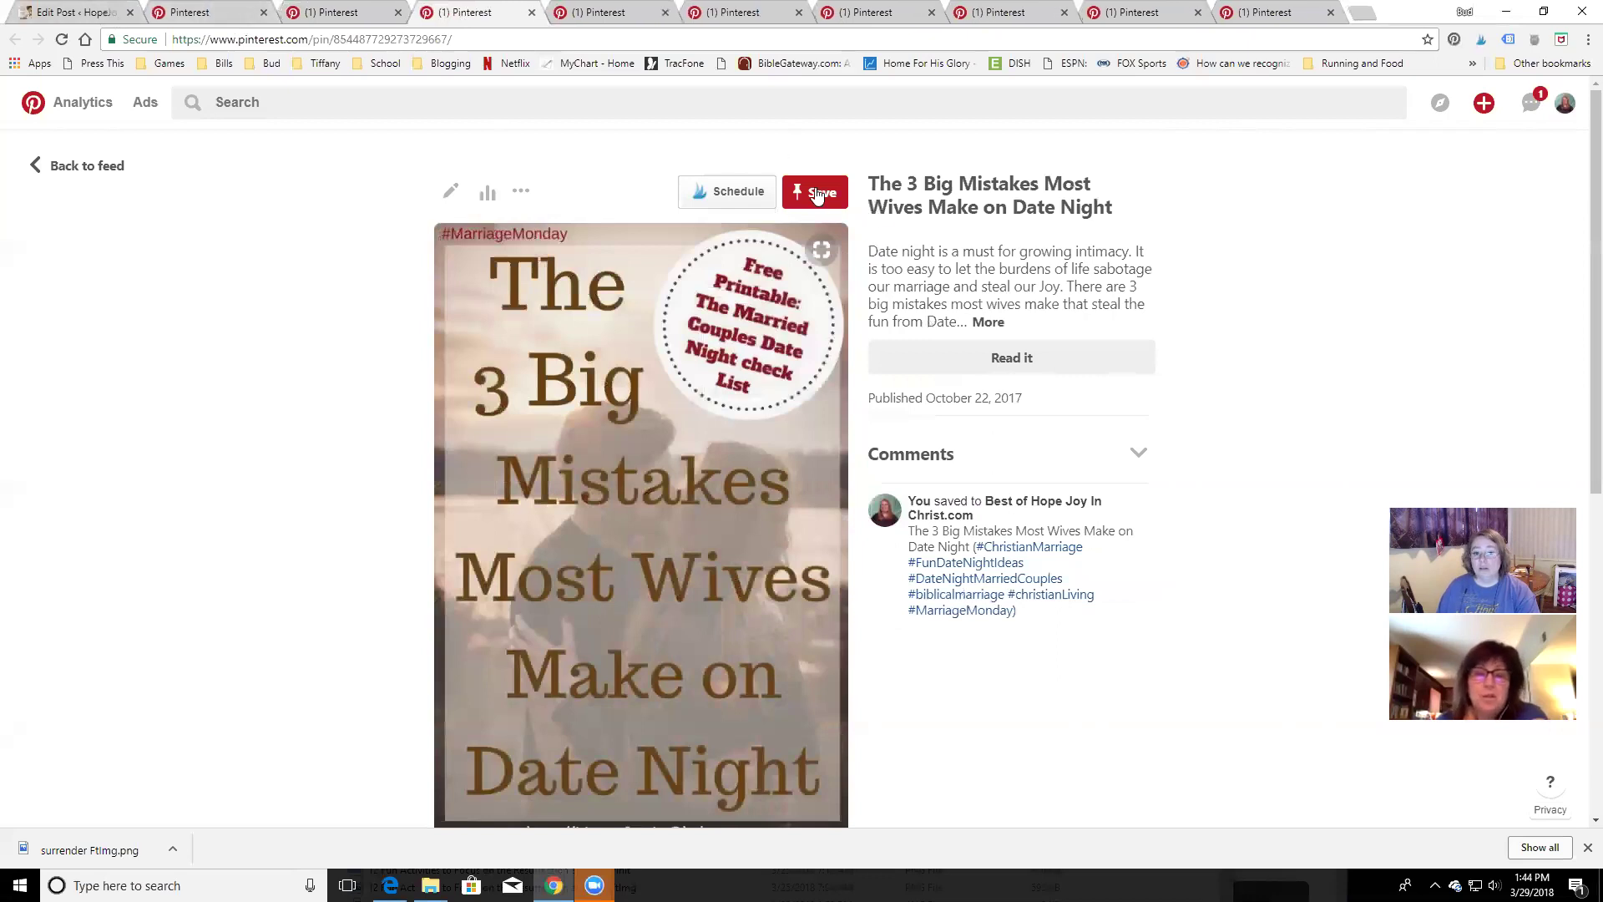
# Save "The 3 Big Mistakes Most Wives Make on Date Night" pin to the Support Bloggers board and close its tab
pyautogui.click(815, 192)
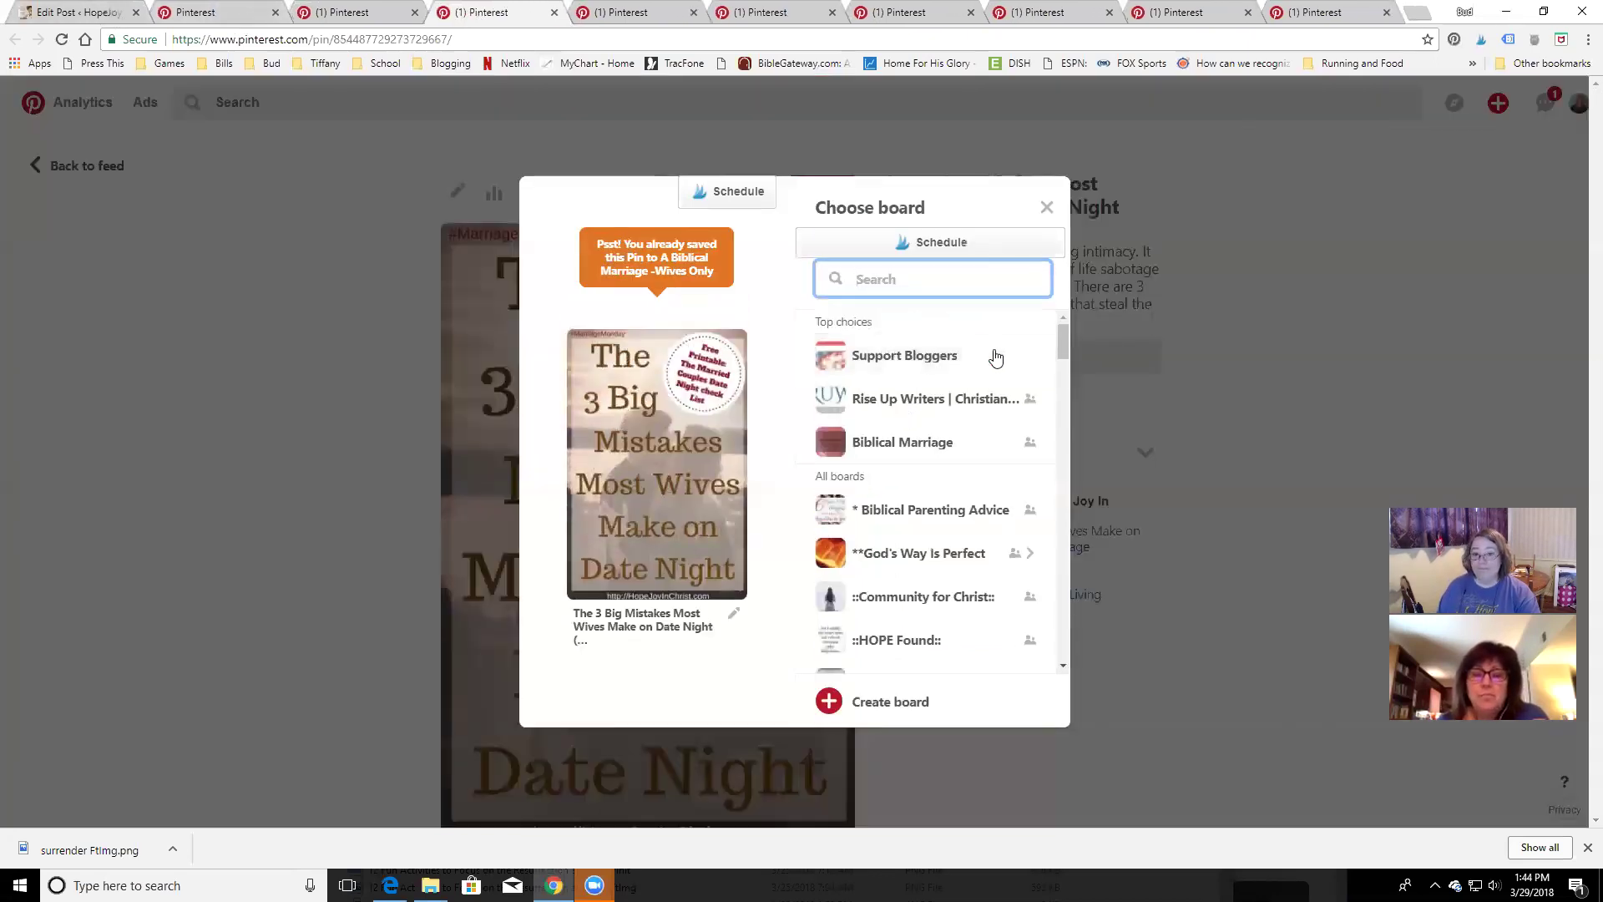
pyautogui.click(1007, 354)
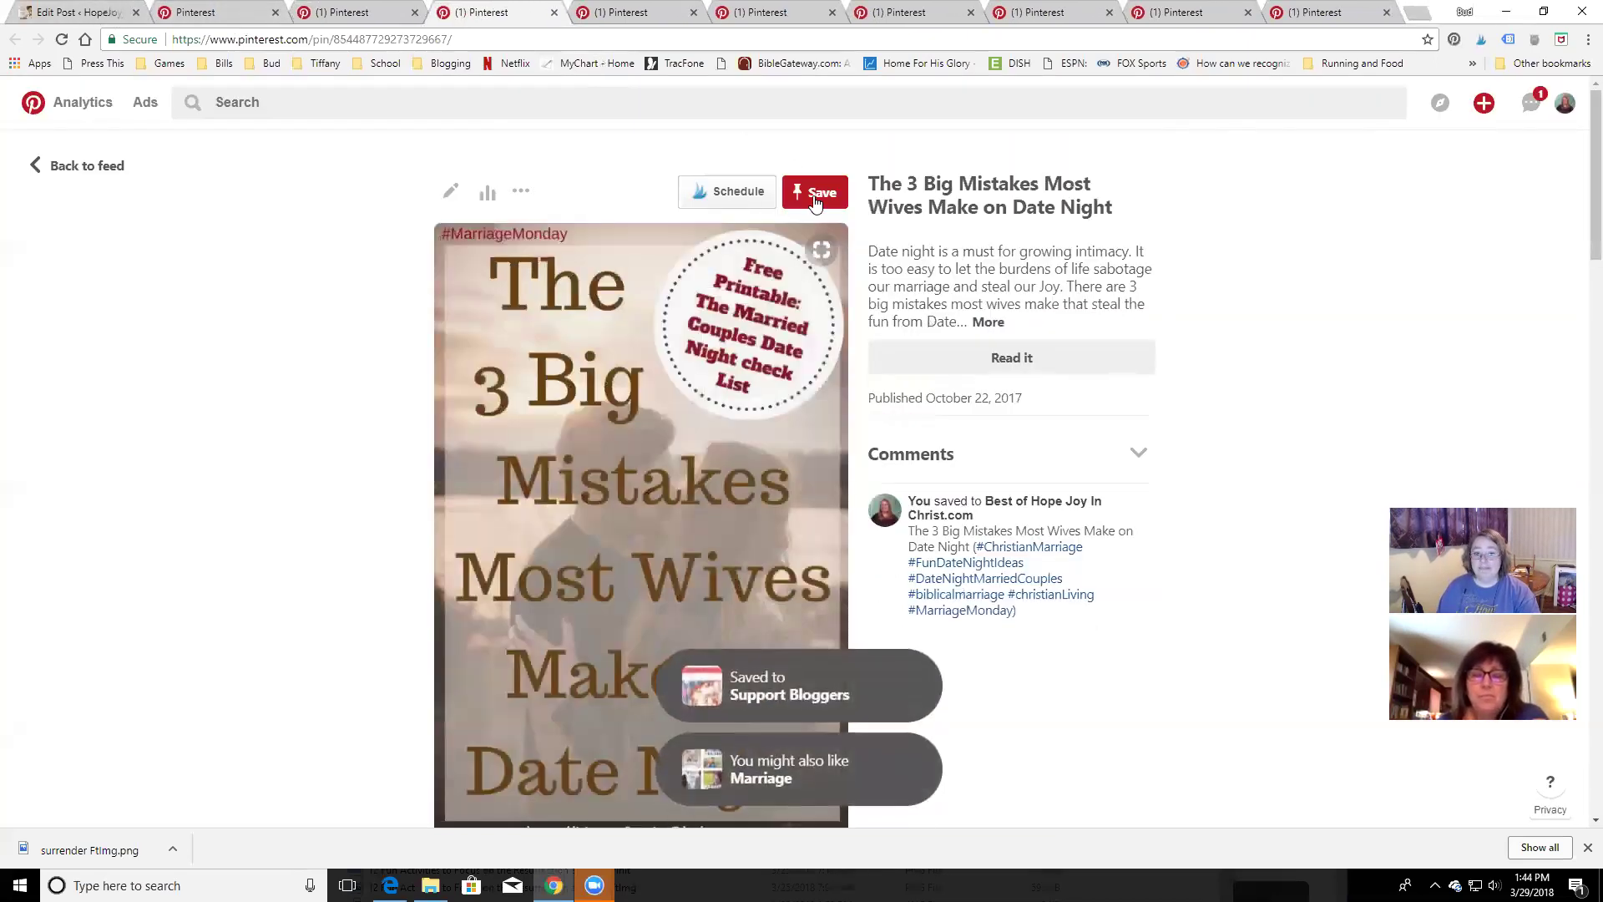
pyautogui.click(555, 12)
# Save the "How to Reclaim Respect in Marriage" pin from Christian Marriage to the Support Bloggers board and close its tab
pyautogui.rightClick(816, 199)
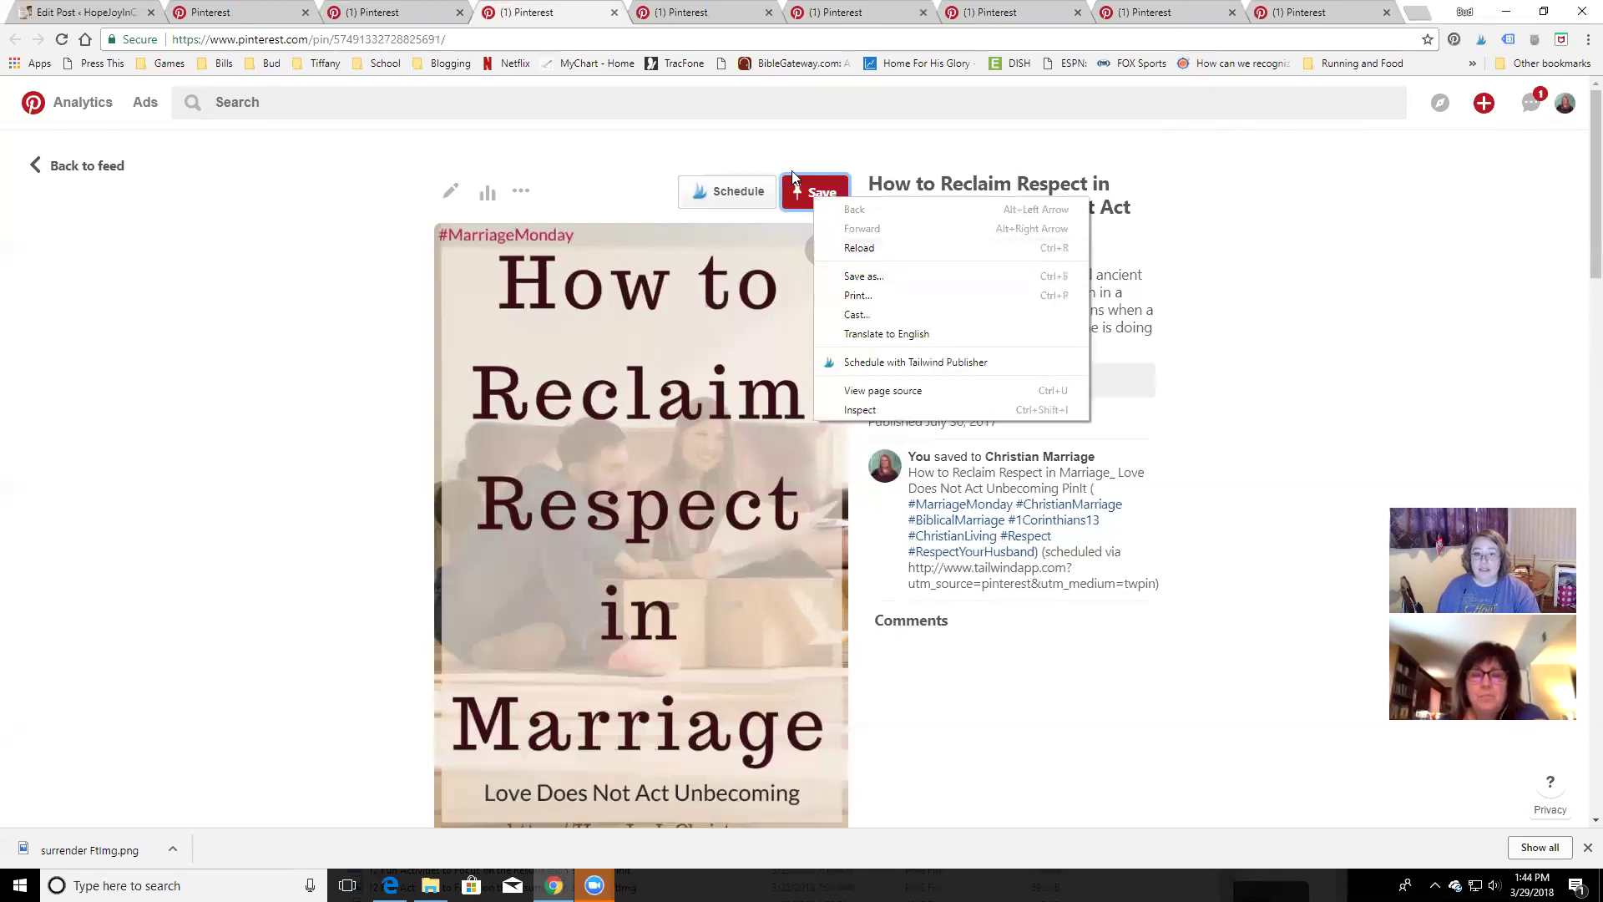
pyautogui.click(808, 193)
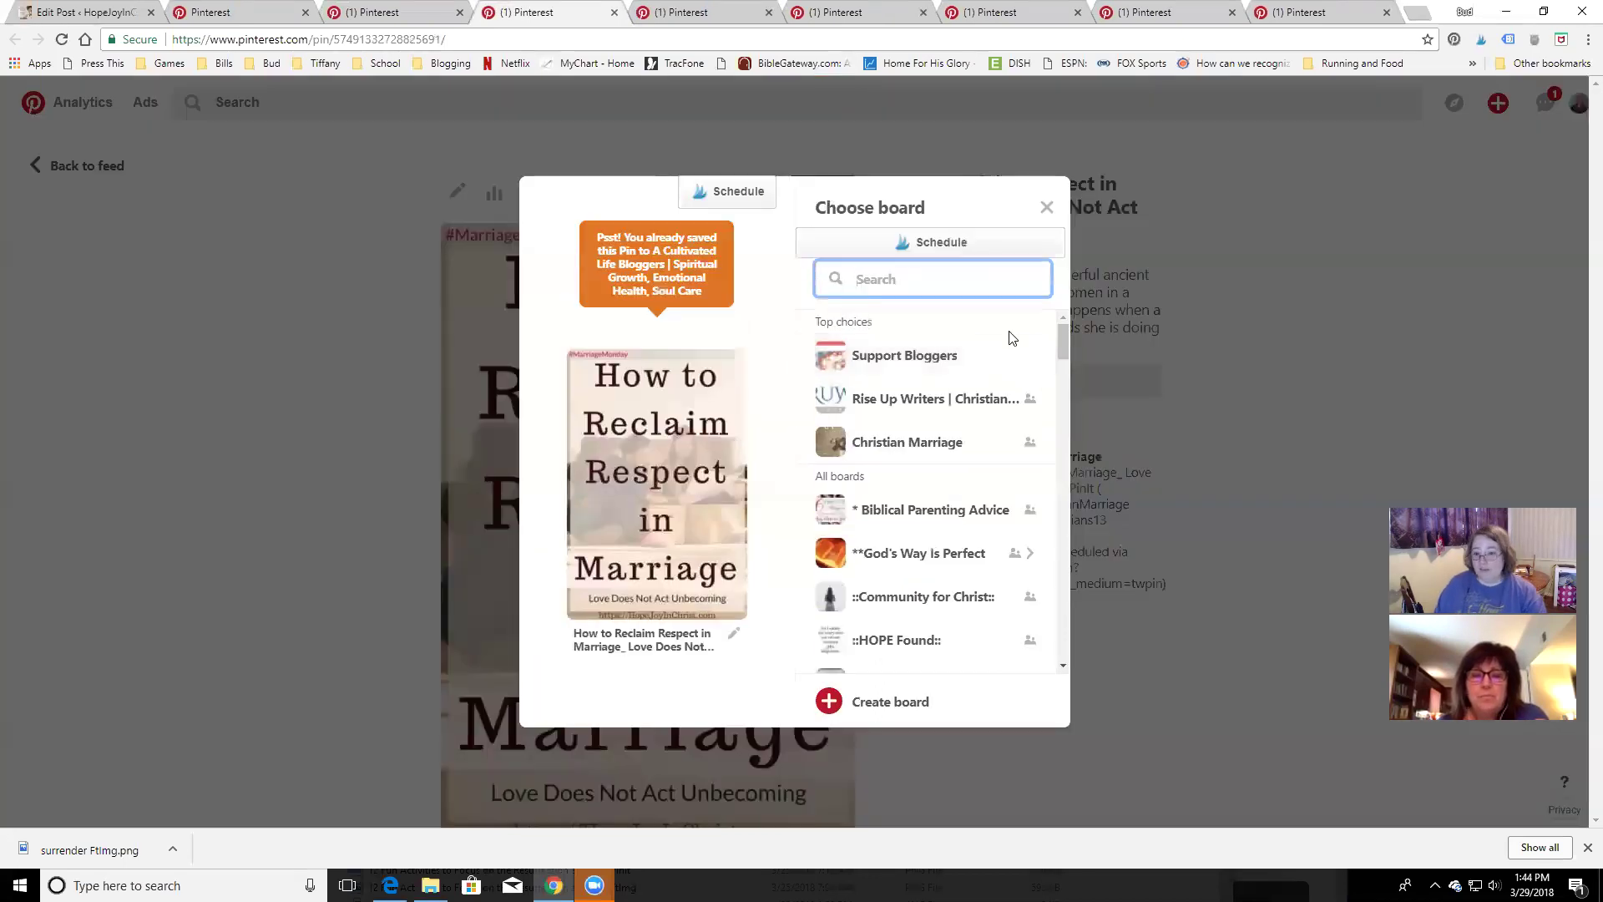
pyautogui.click(1008, 355)
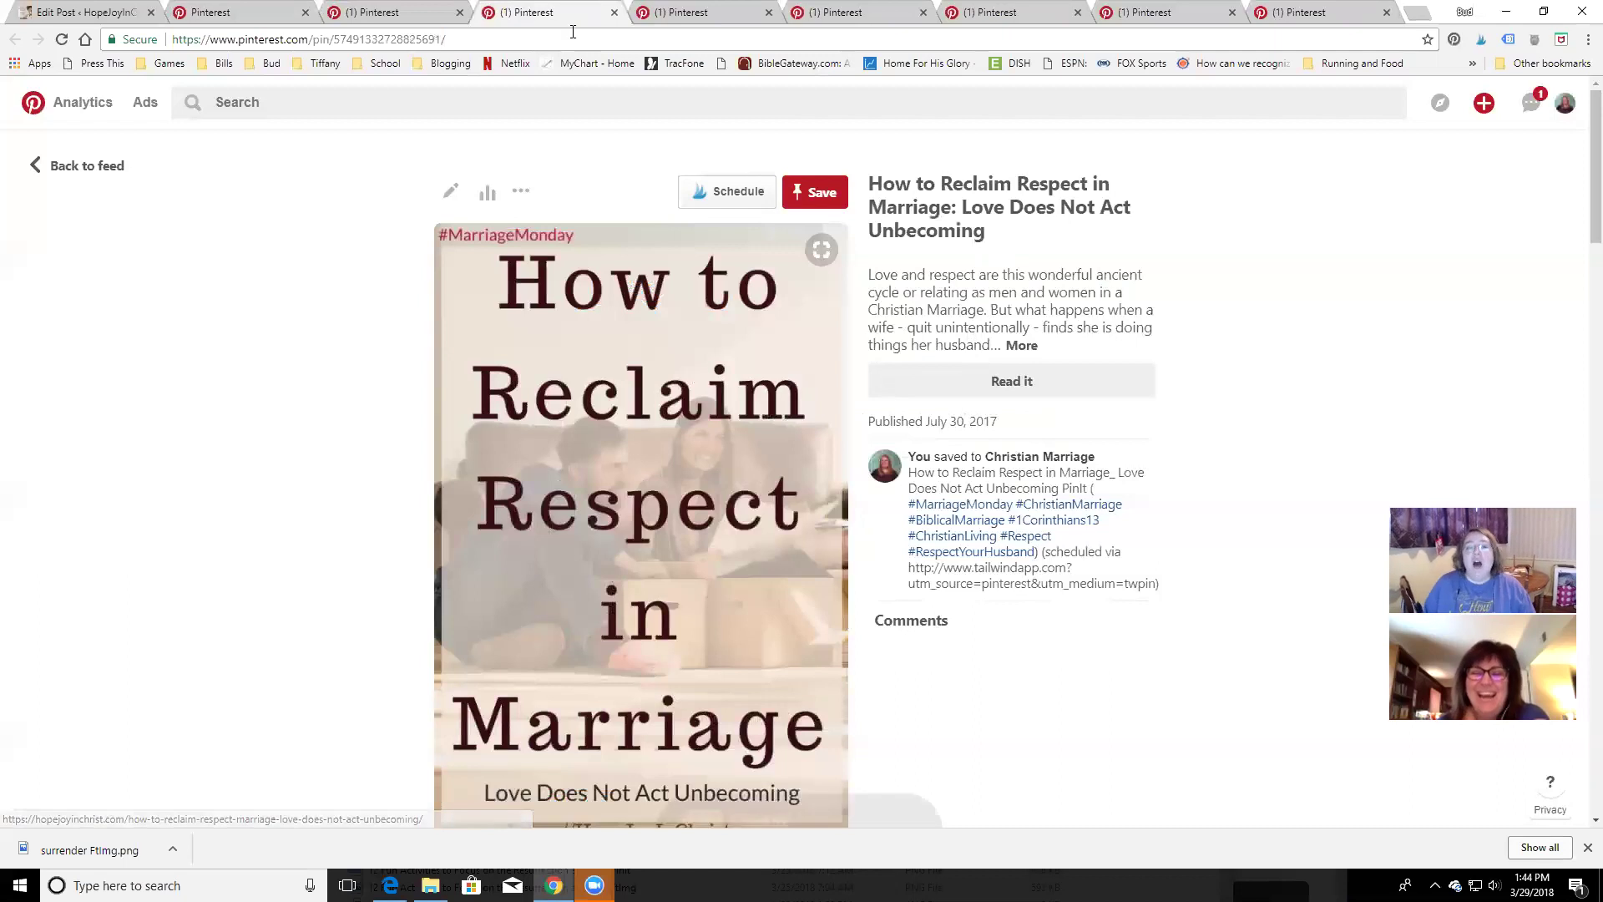
pyautogui.click(613, 12)
# Return to the Pinterest analytics, go to the overview and open the detailed activity report for hopejoyinchrist.com
pyautogui.click(192, 12)
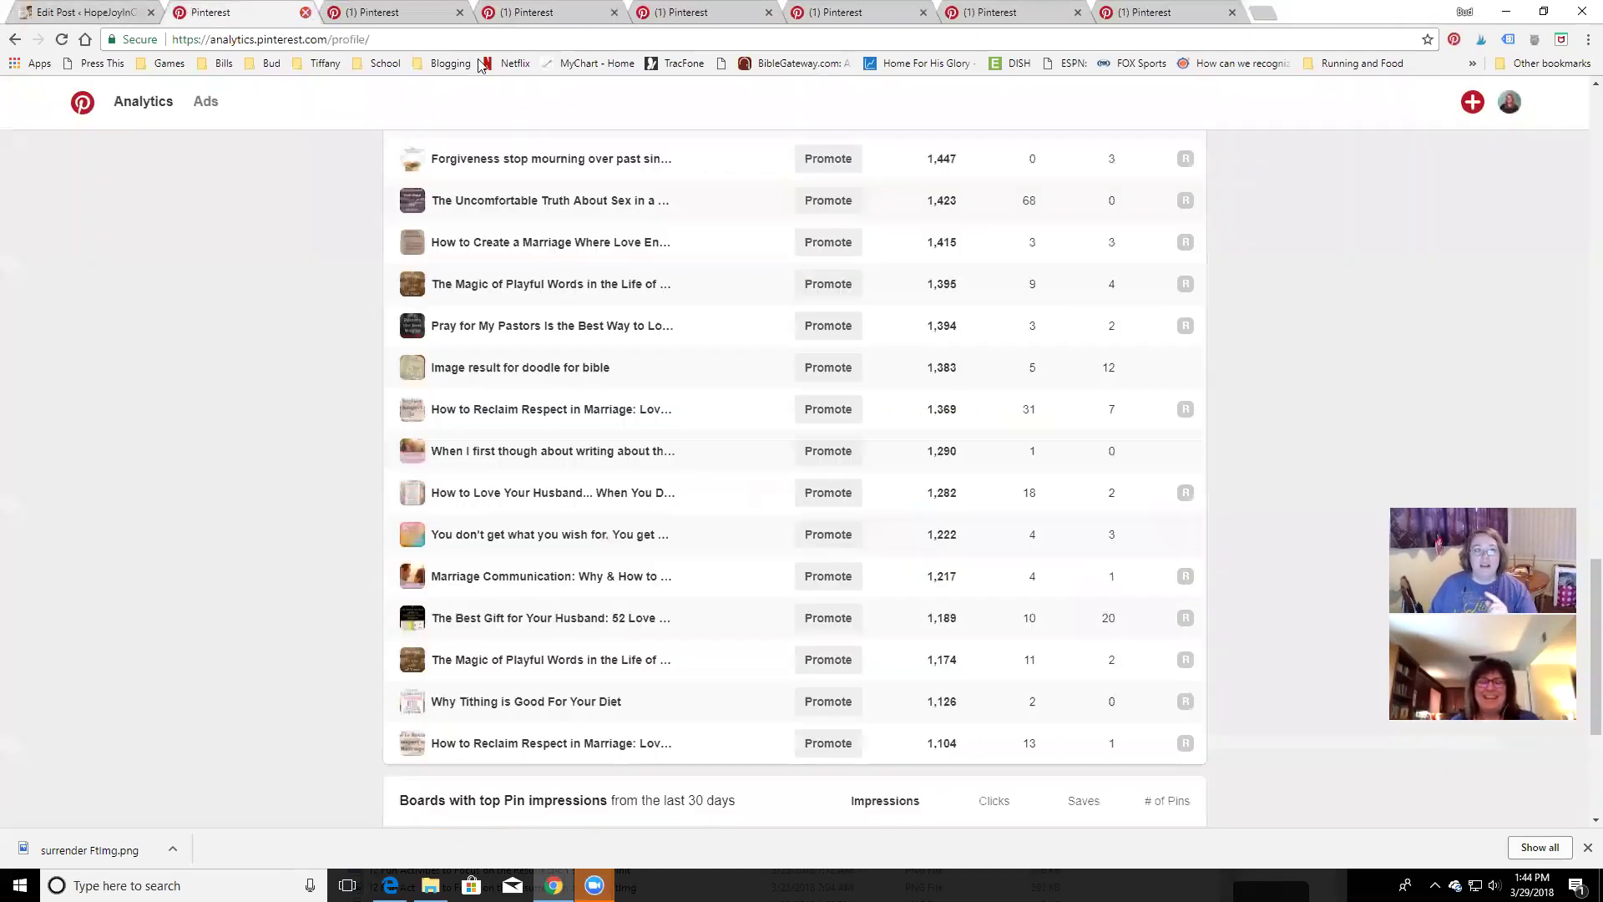
pyautogui.scroll(7, 274, 485)
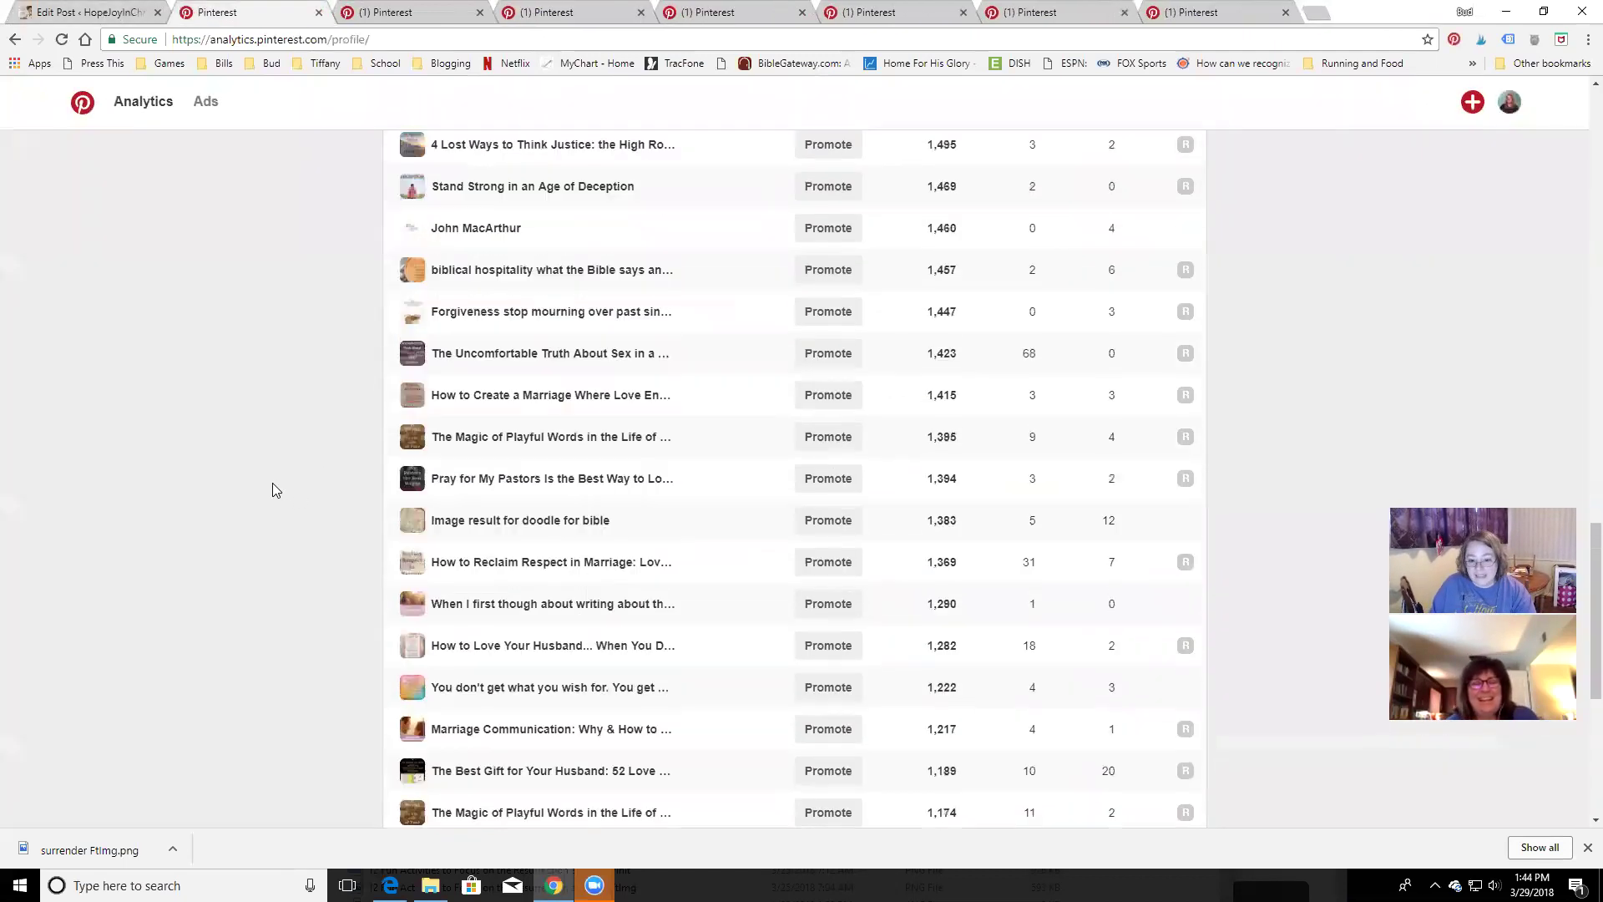
pyautogui.scroll(15, 324, 446)
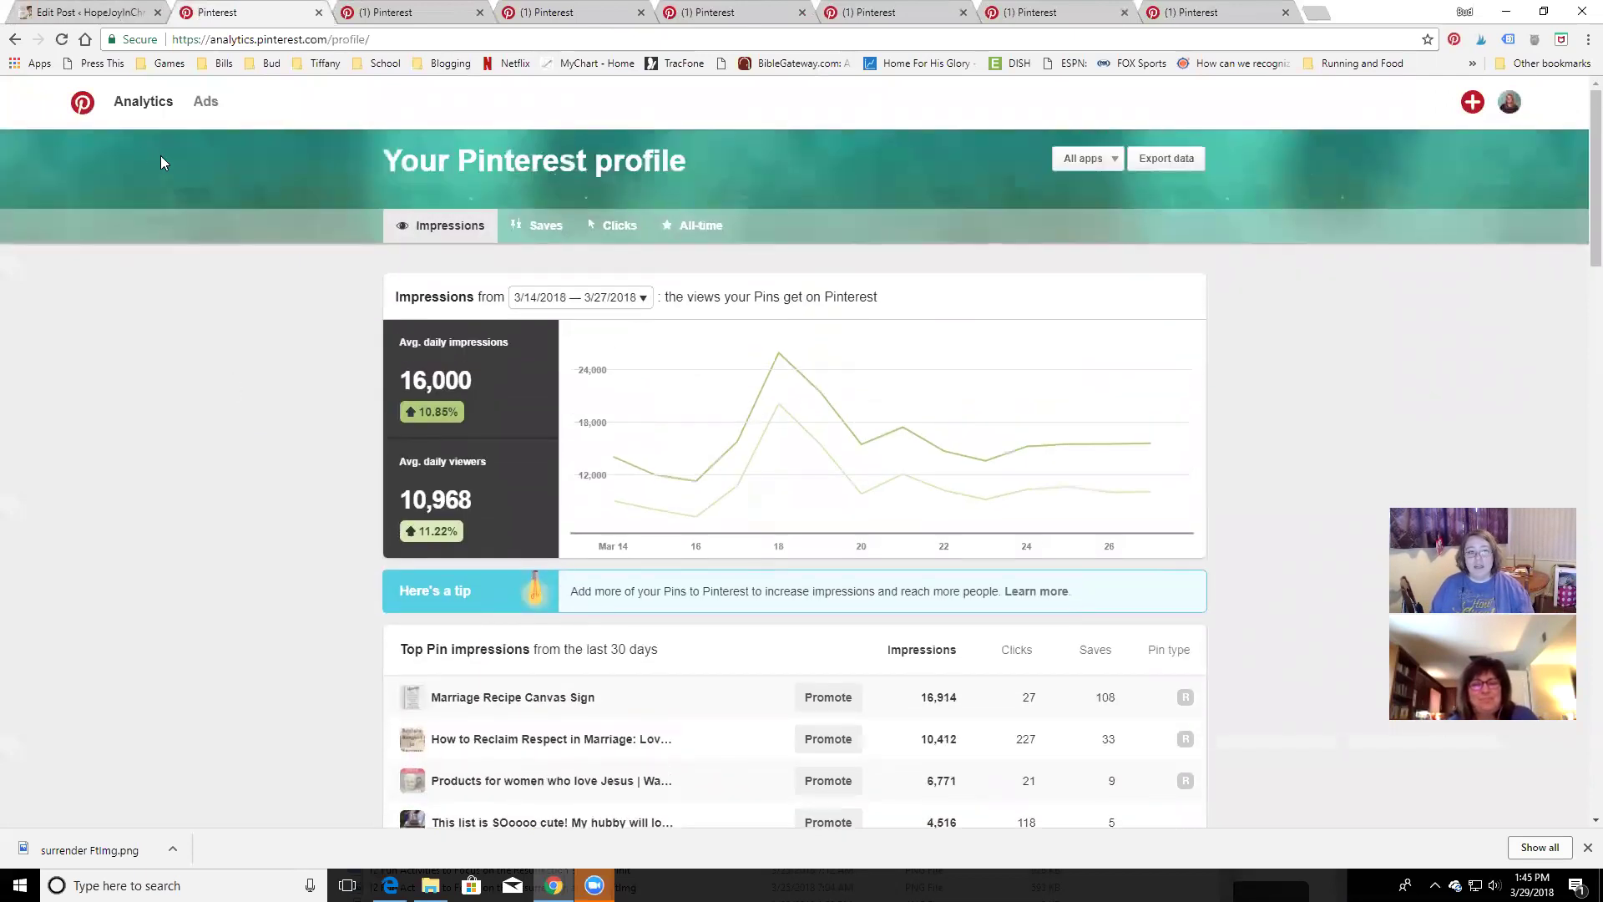
pyautogui.click(177, 108)
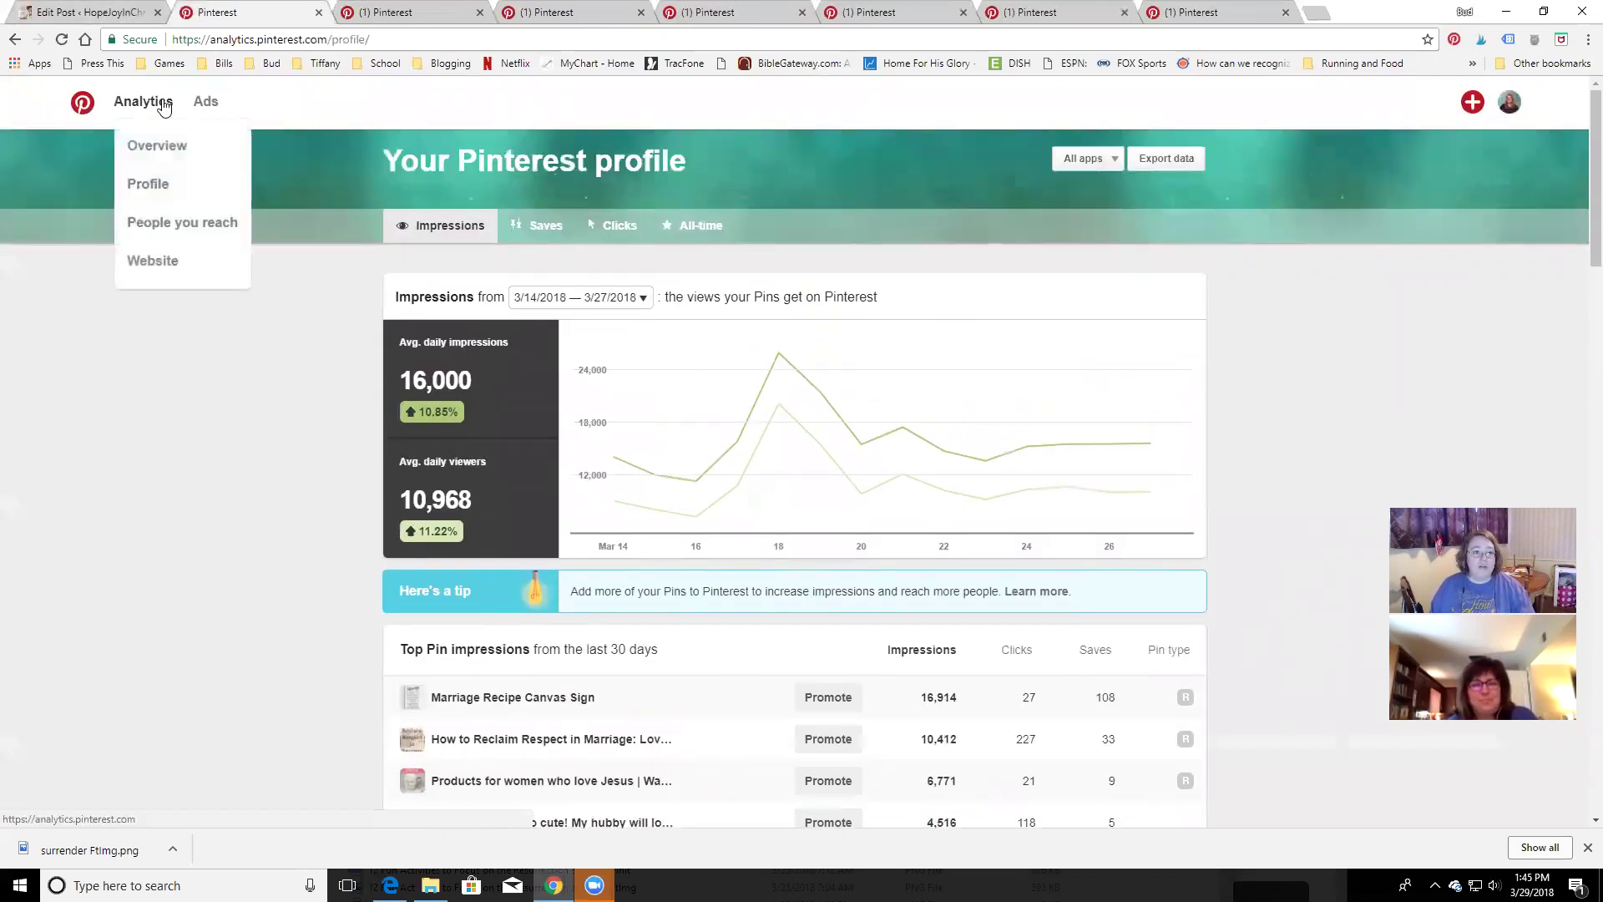
pyautogui.click(177, 148)
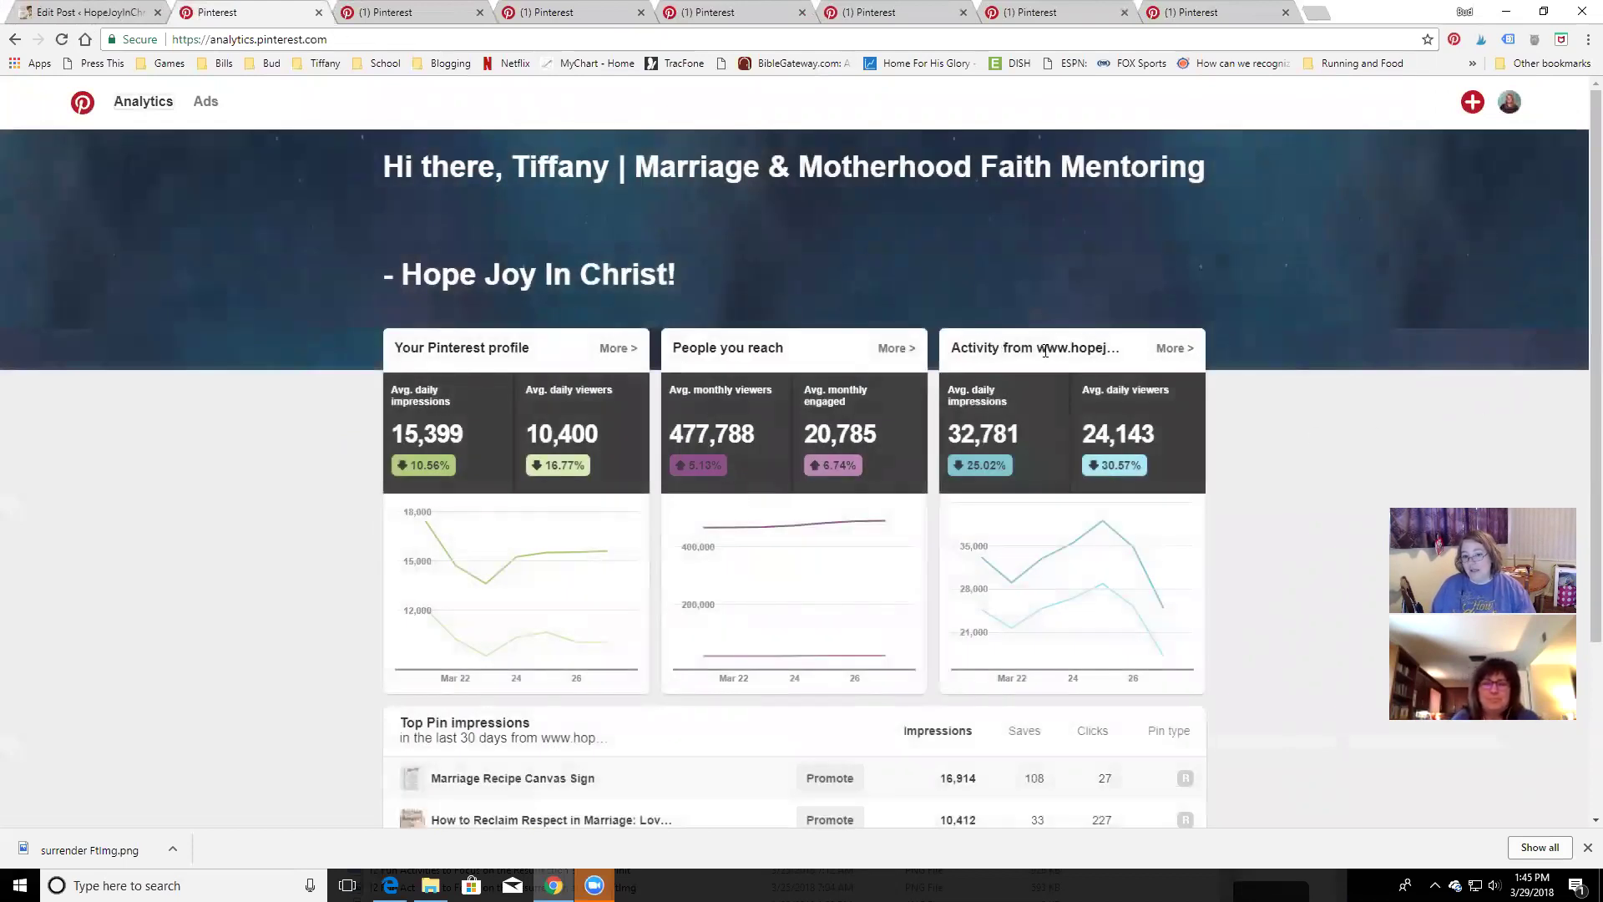
pyautogui.click(1183, 354)
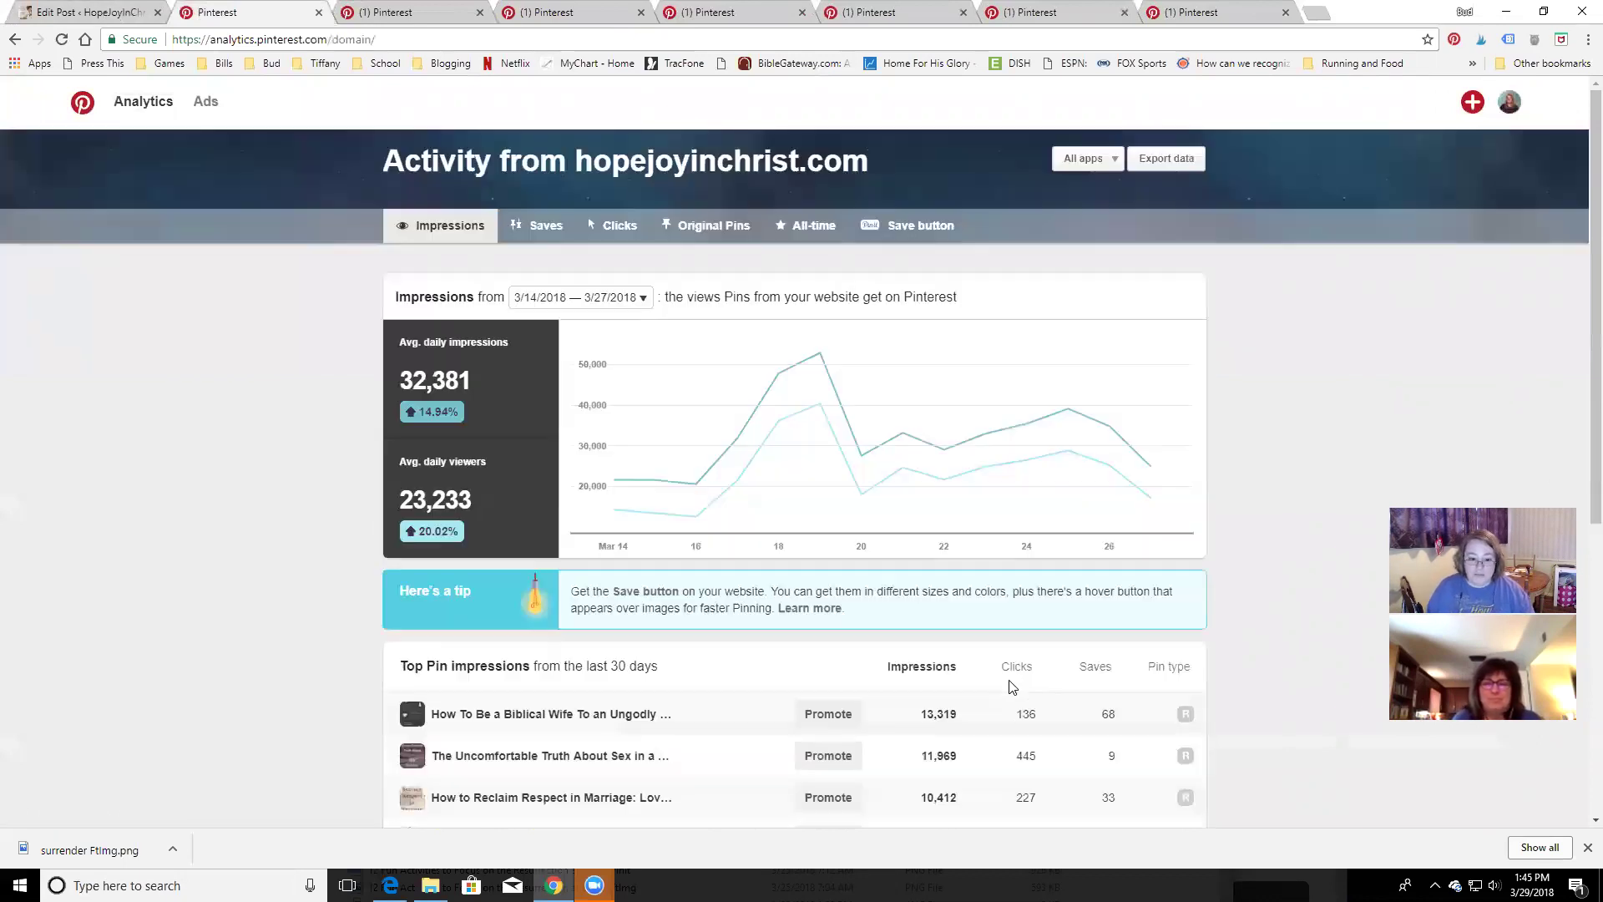
# Expand the website's top pin impressions list and examine the impressions, clicks and saves of its pins
pyautogui.scroll(-3, 1010, 676)
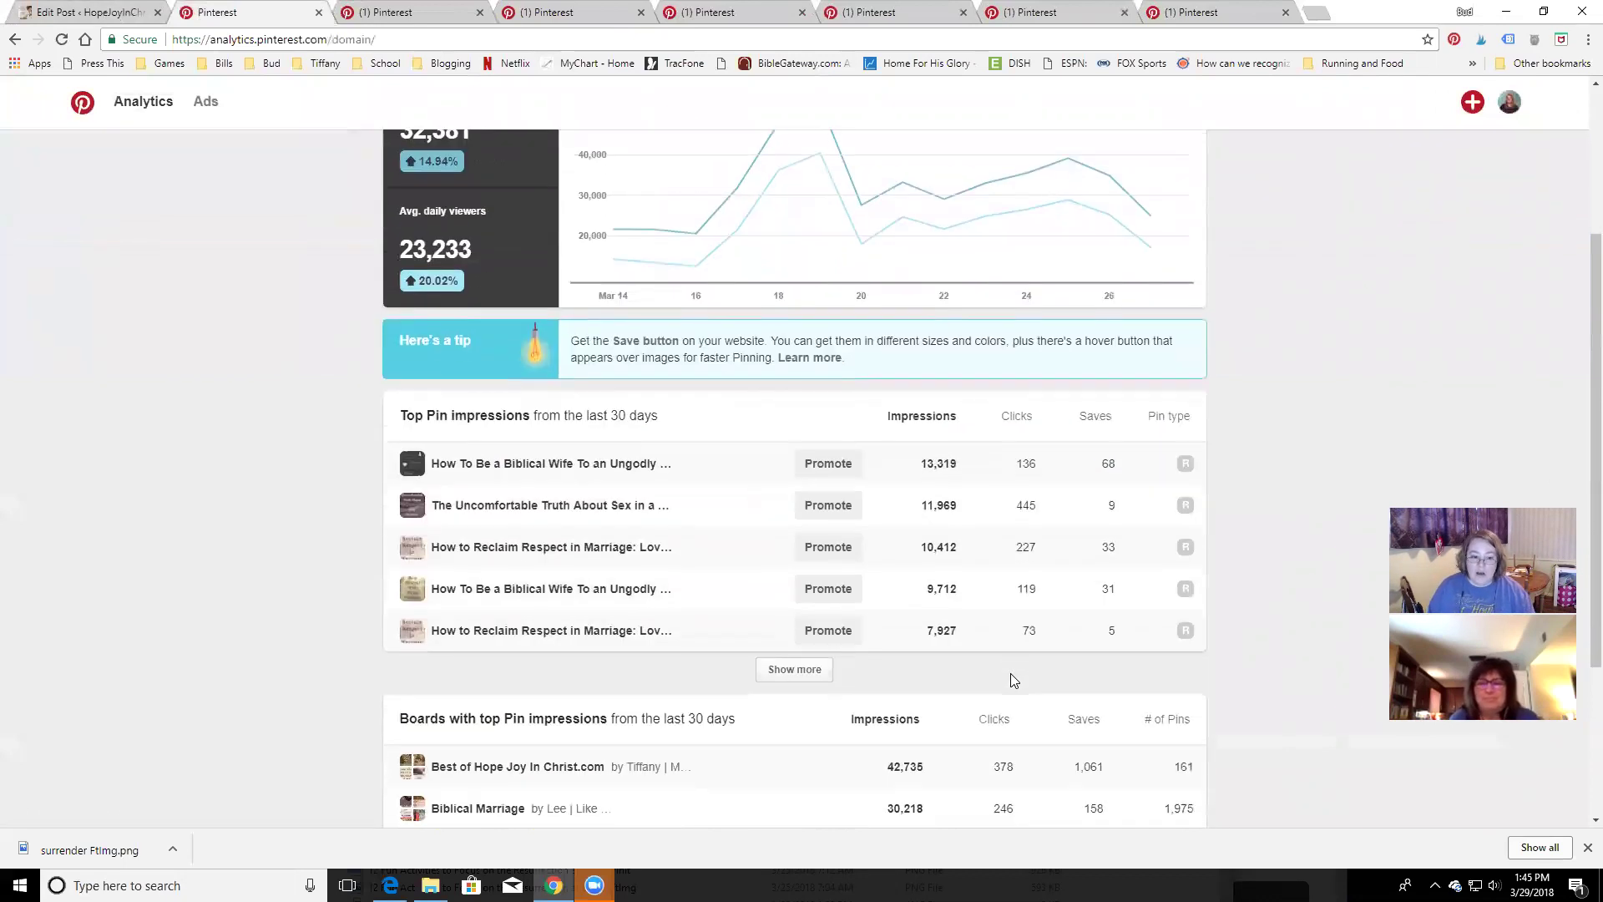
pyautogui.click(817, 677)
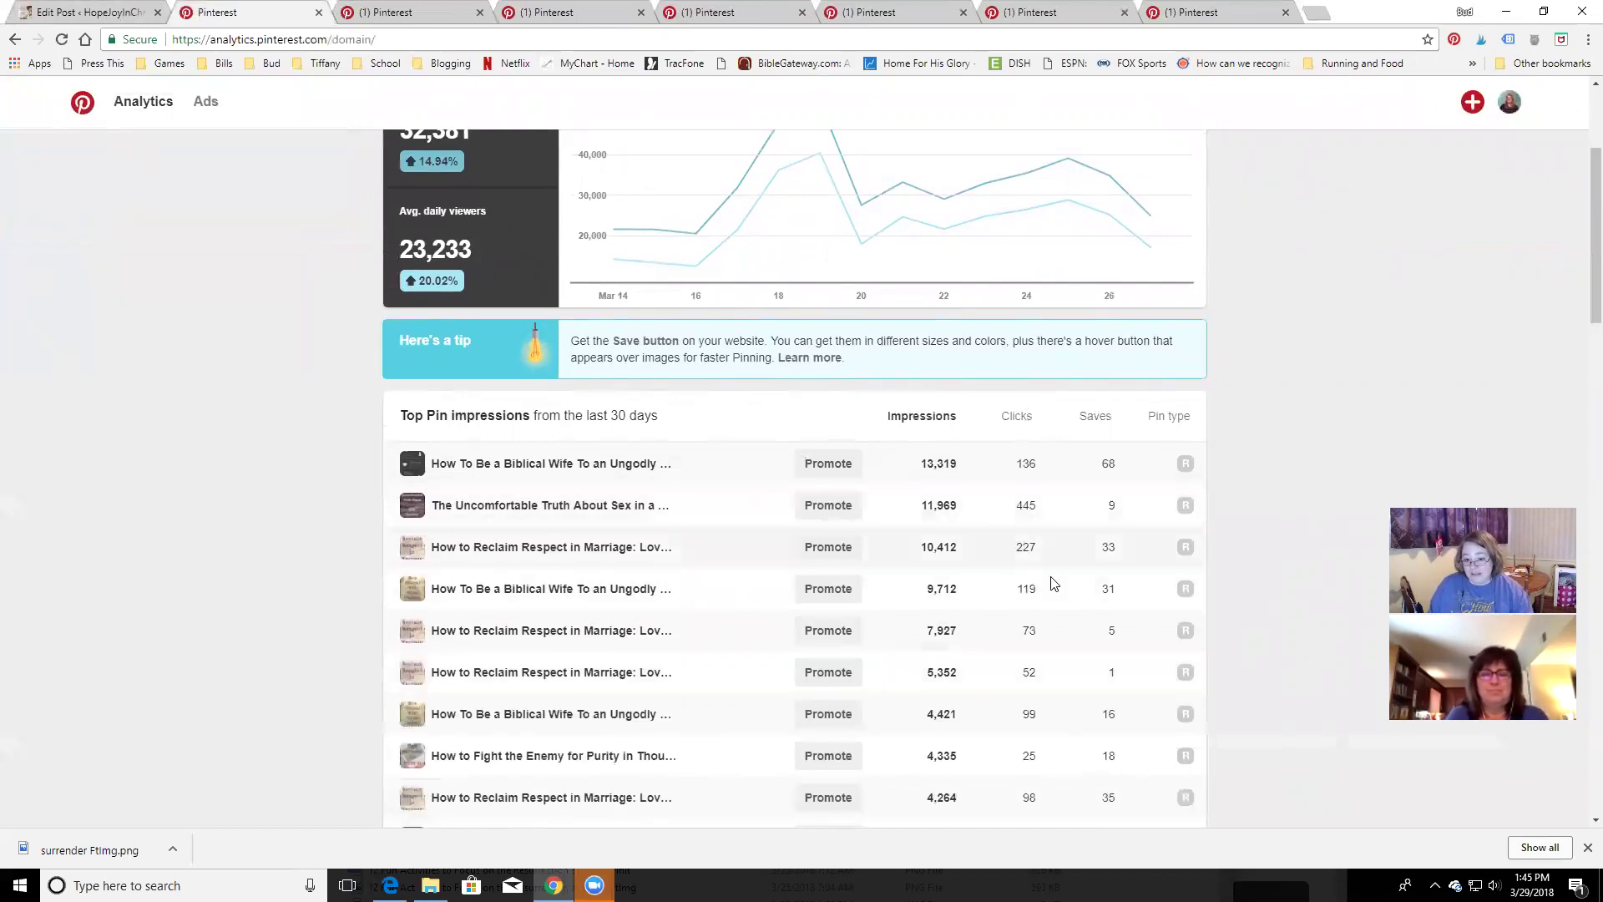
pyautogui.scroll(-2, 1019, 781)
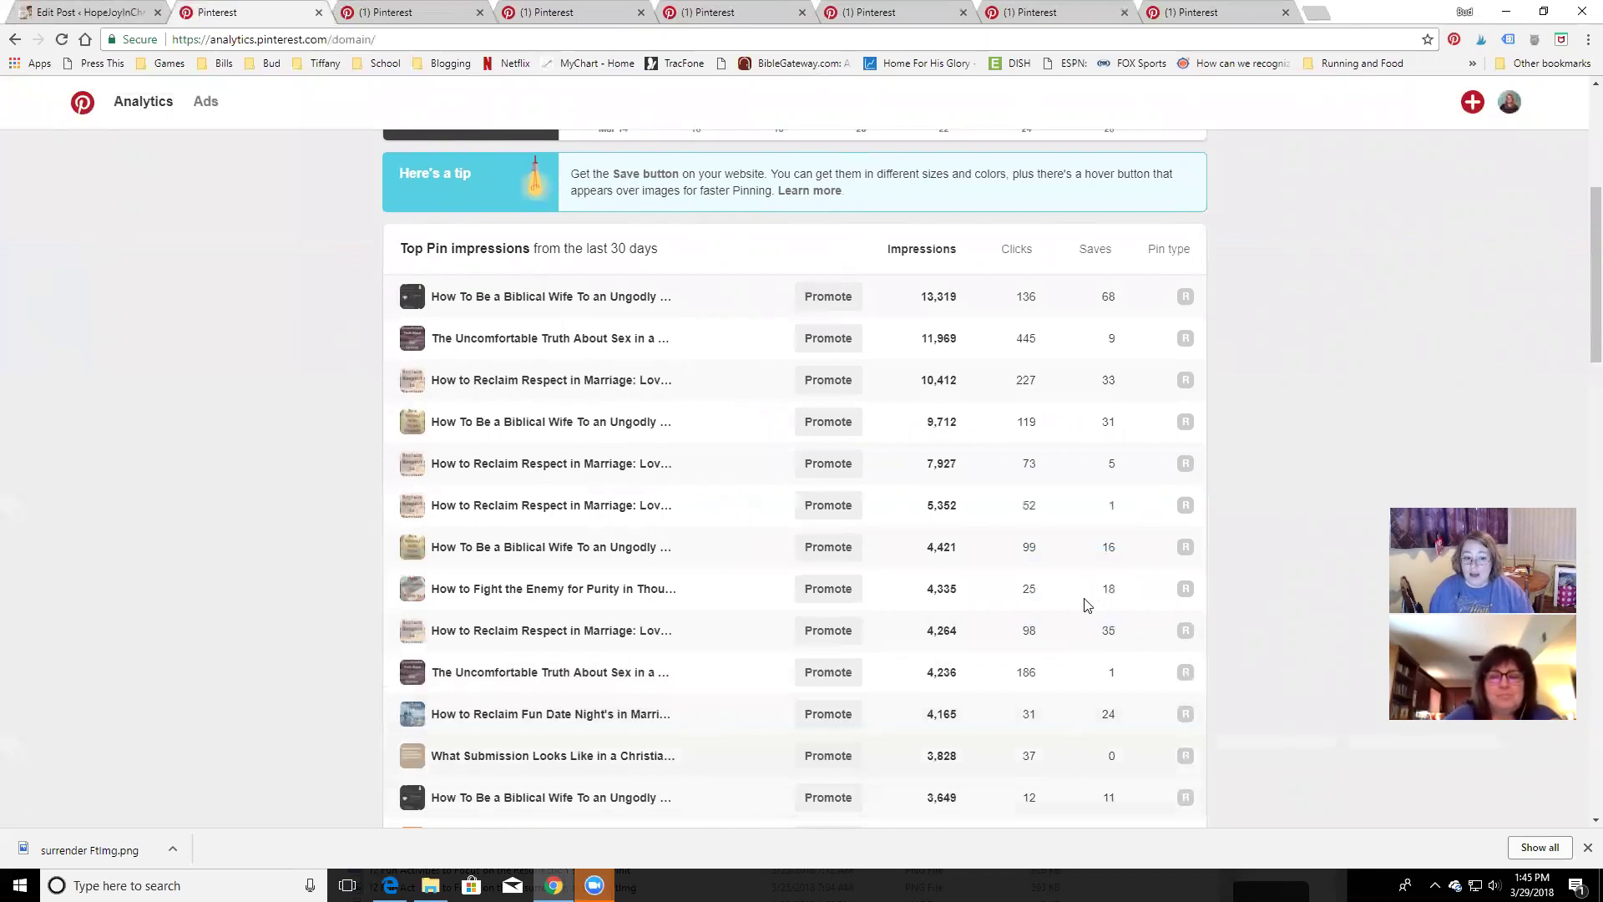
pyautogui.scroll(1, 1009, 359)
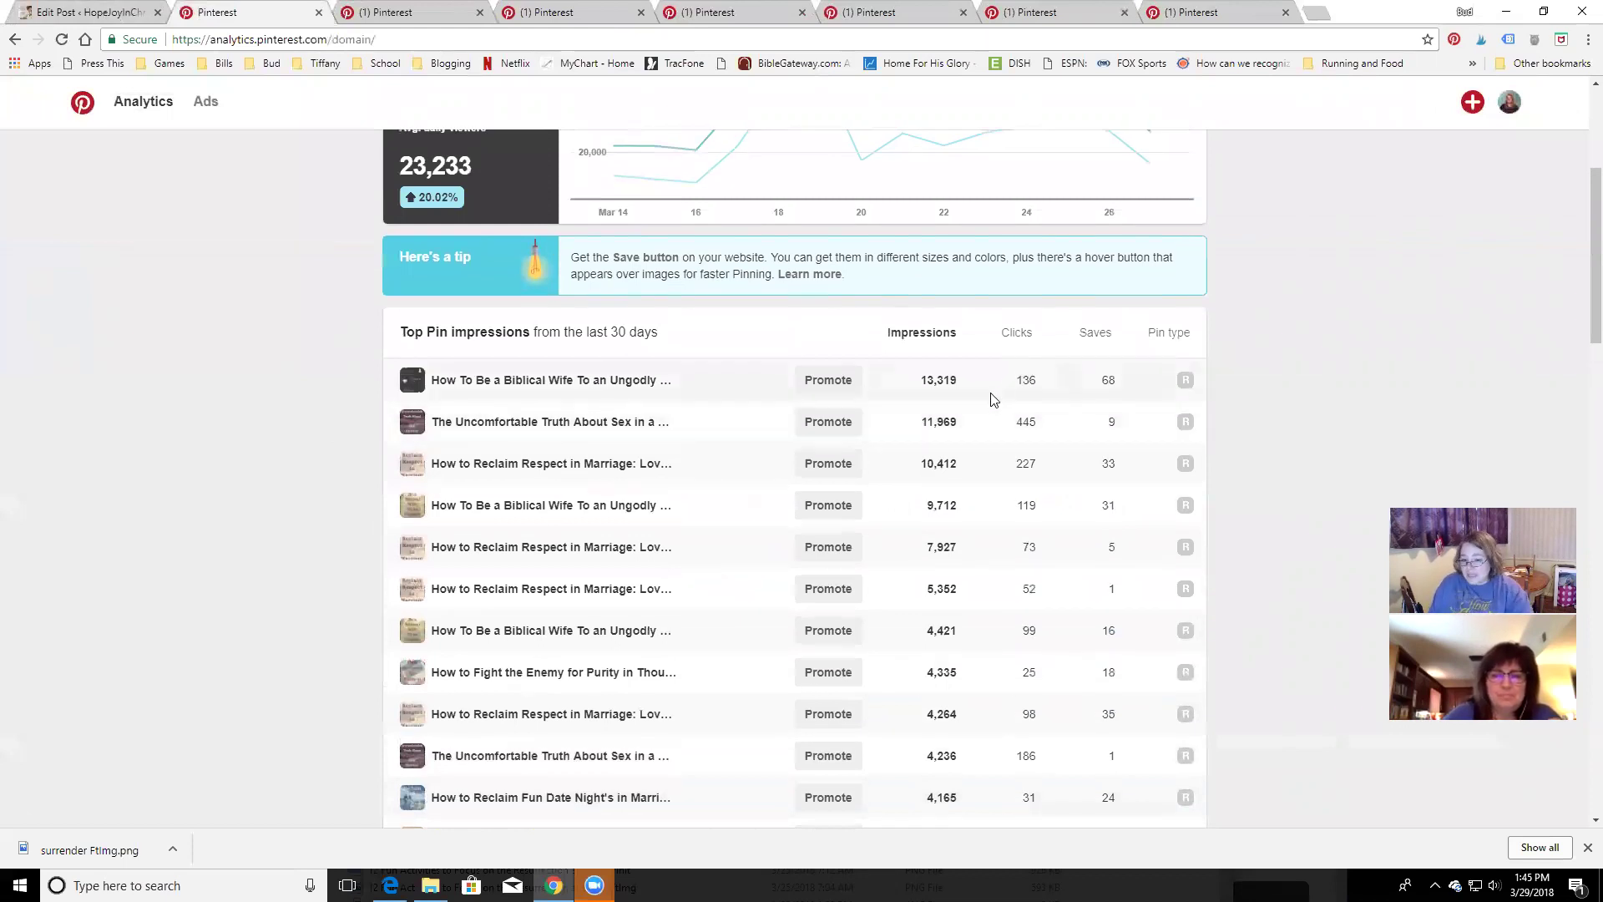
# Open the 11,969-impression "The Uncomfortable Truth About Sex in a Christian Marriage" pin in a separate tab and save it to Support Bloggers
pyautogui.rightClick(506, 428)
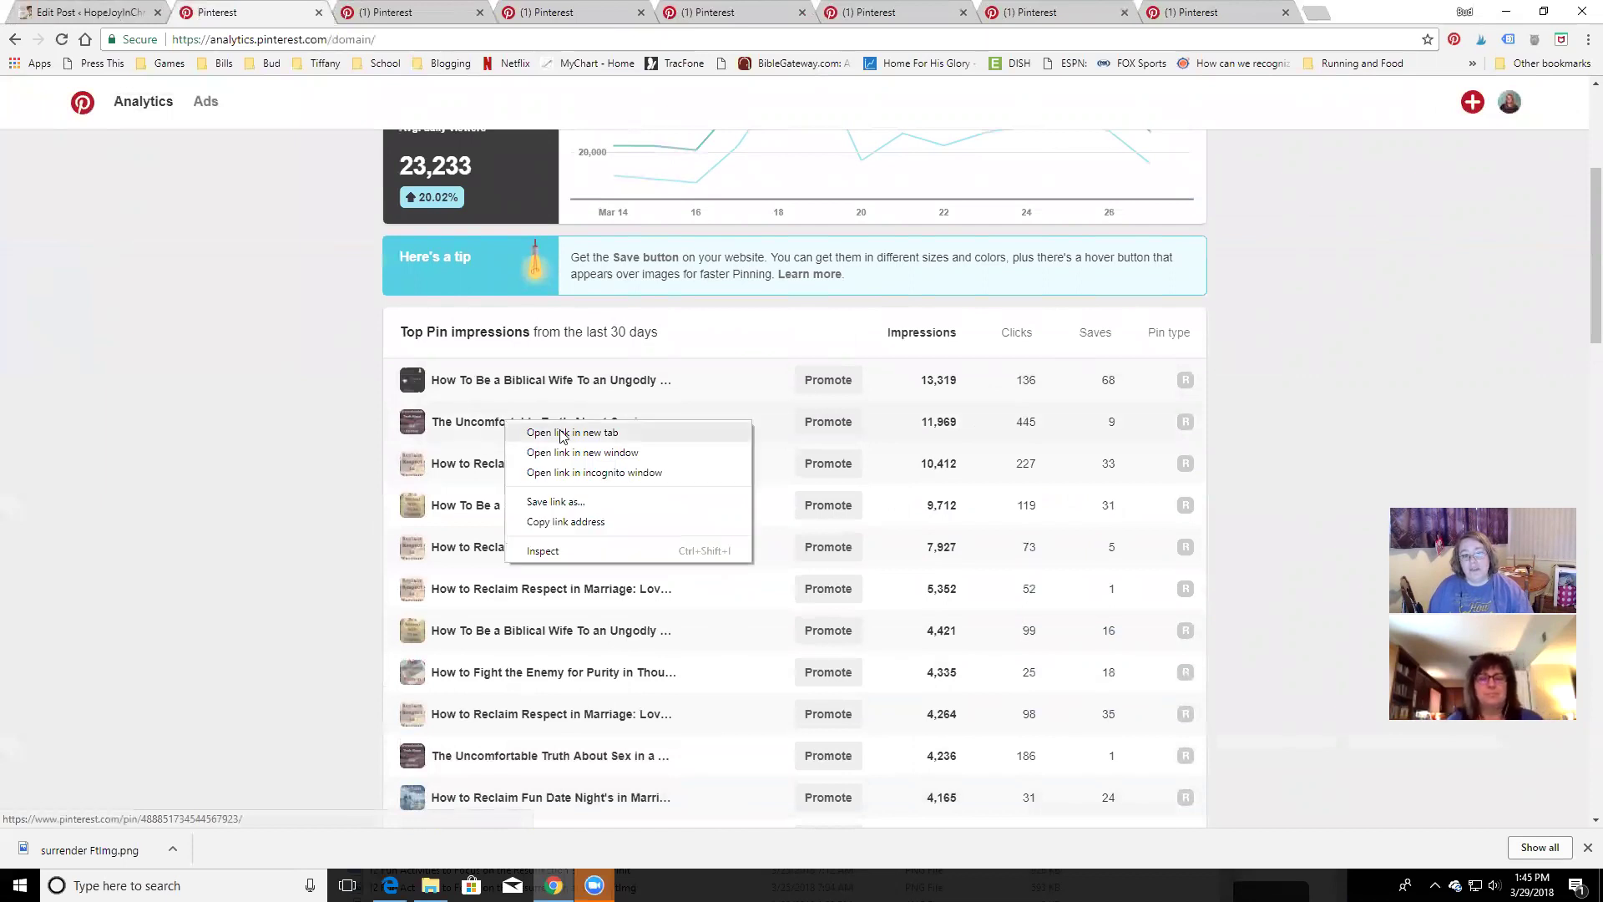
pyautogui.click(605, 433)
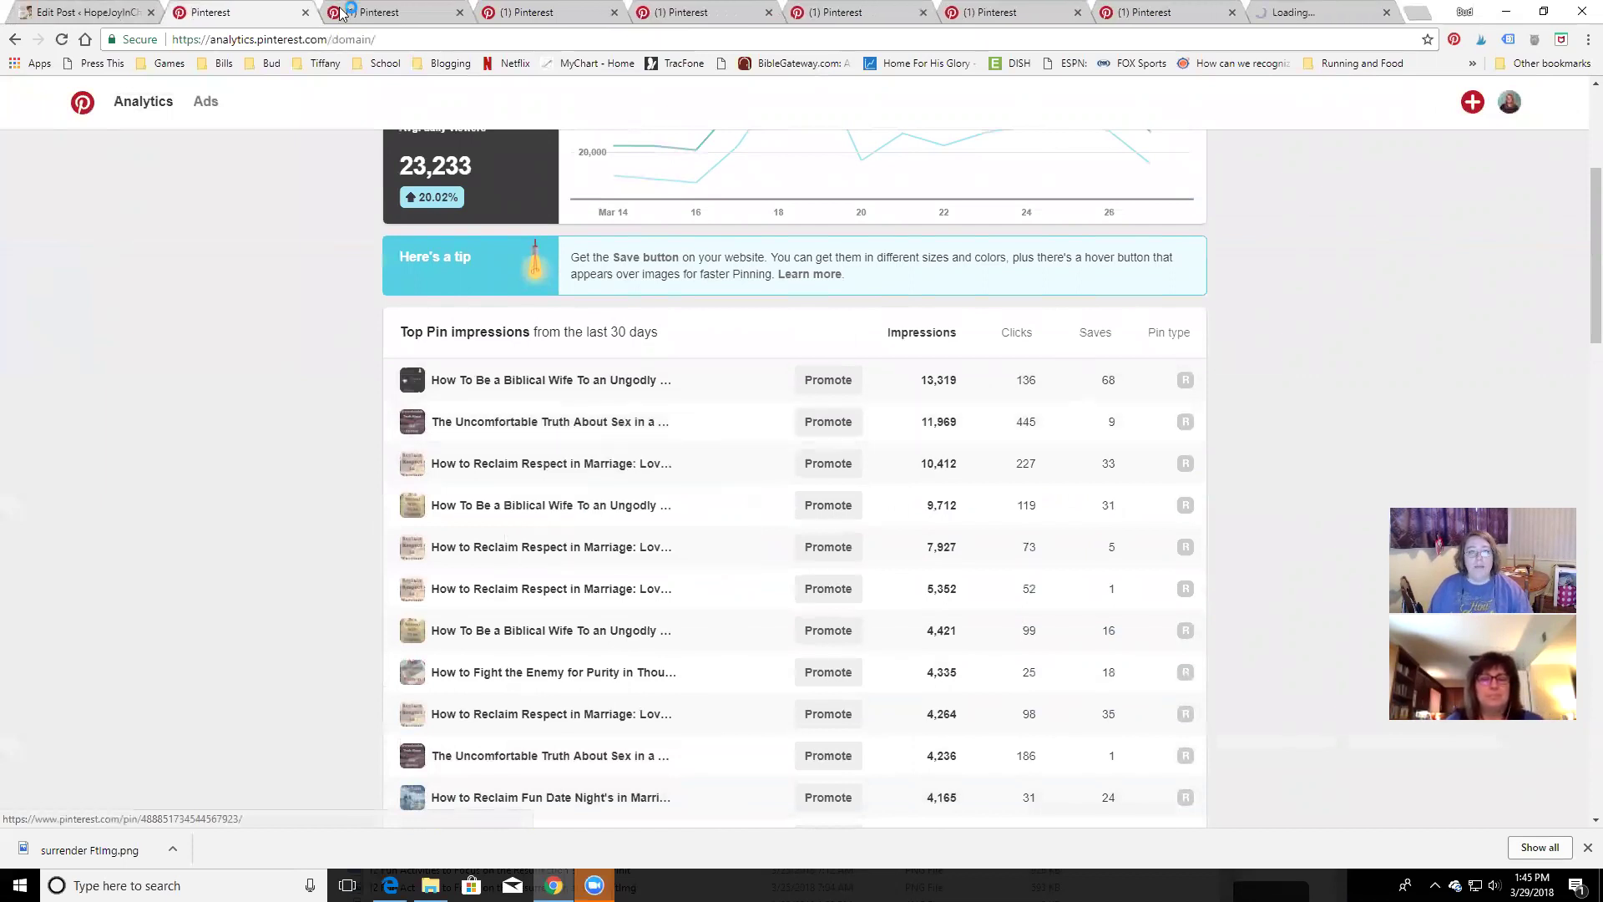
pyautogui.click(1294, 13)
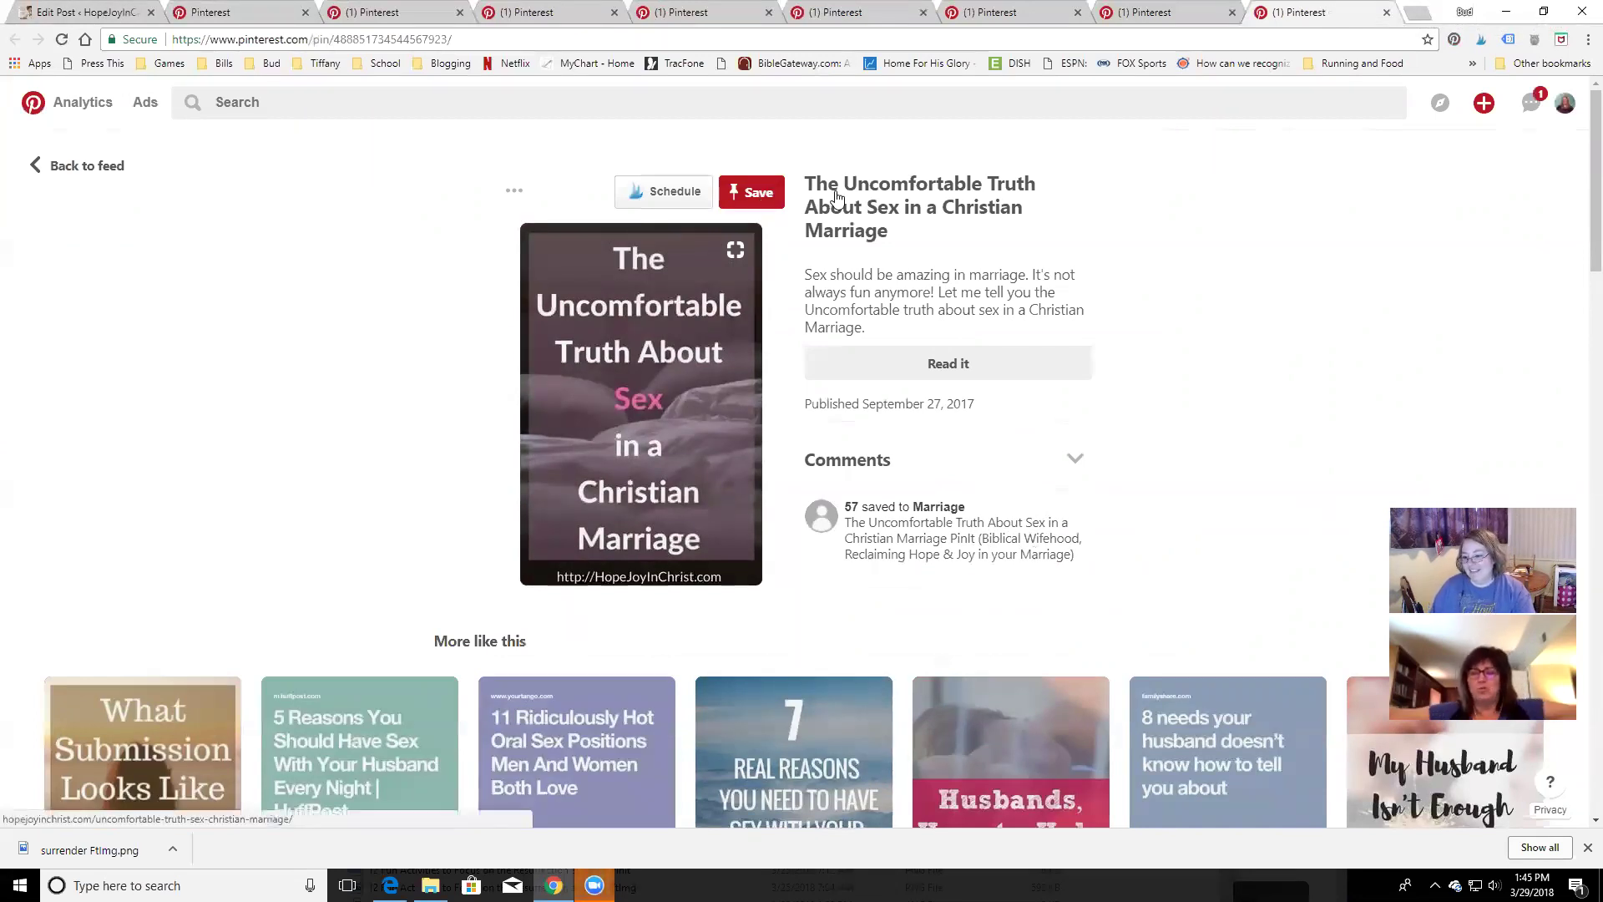
pyautogui.click(767, 192)
pyautogui.click(1010, 352)
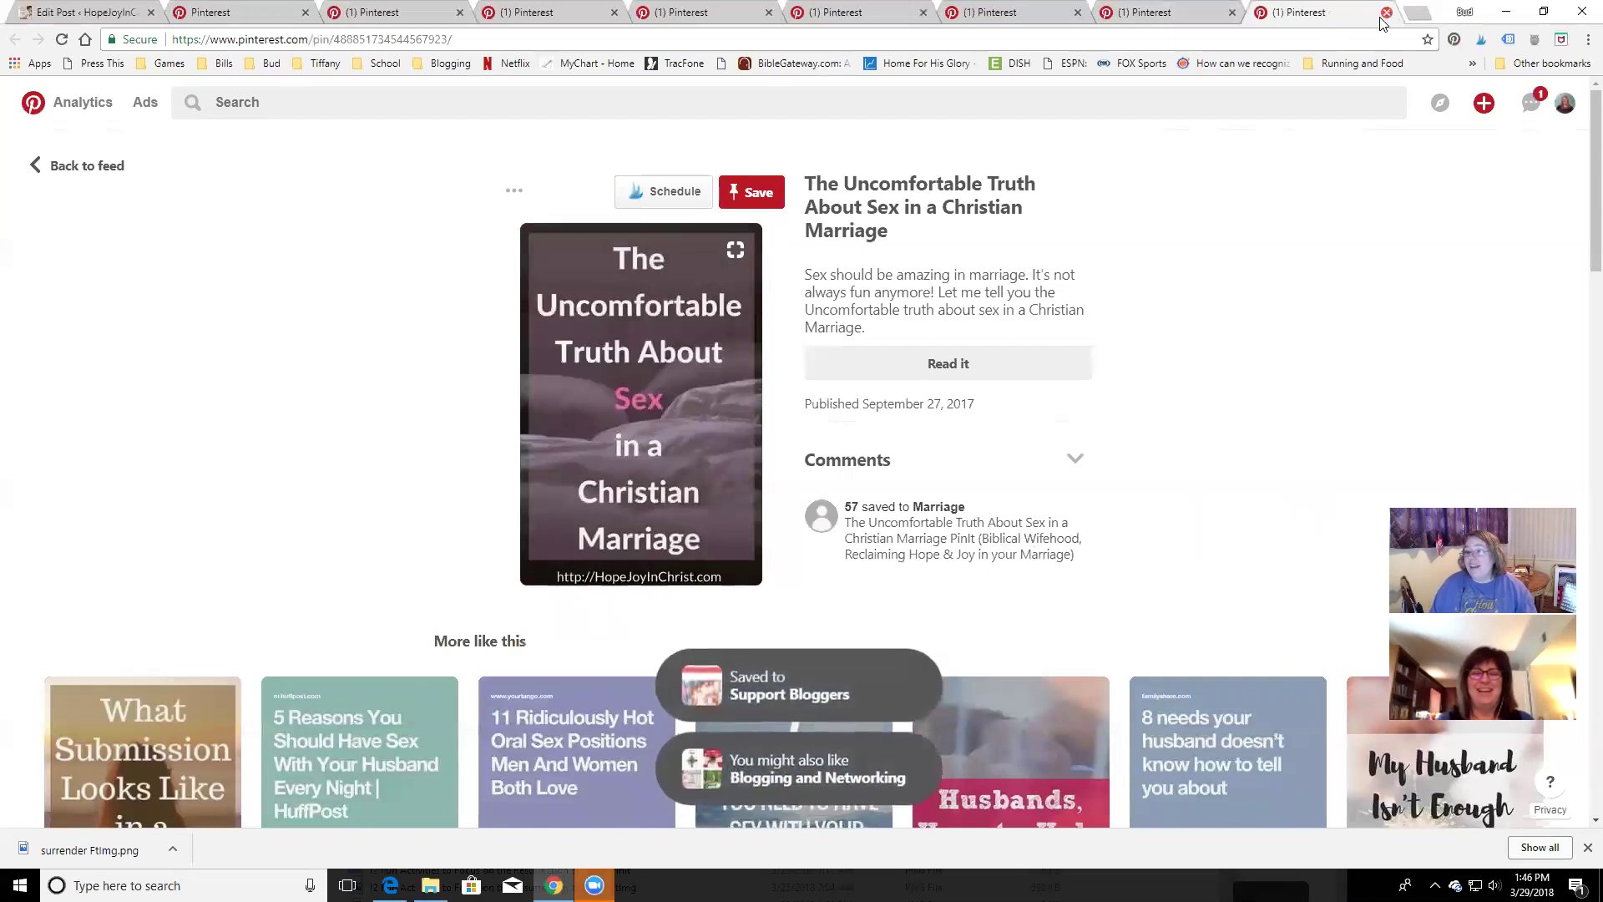
# Close the tabs of "The Uncomfortable Truth About Sex" pin and the "How to Reclaim Respect in Marriage" pin from God's Way Is Perfect
pyautogui.click(1386, 12)
pyautogui.click(839, 193)
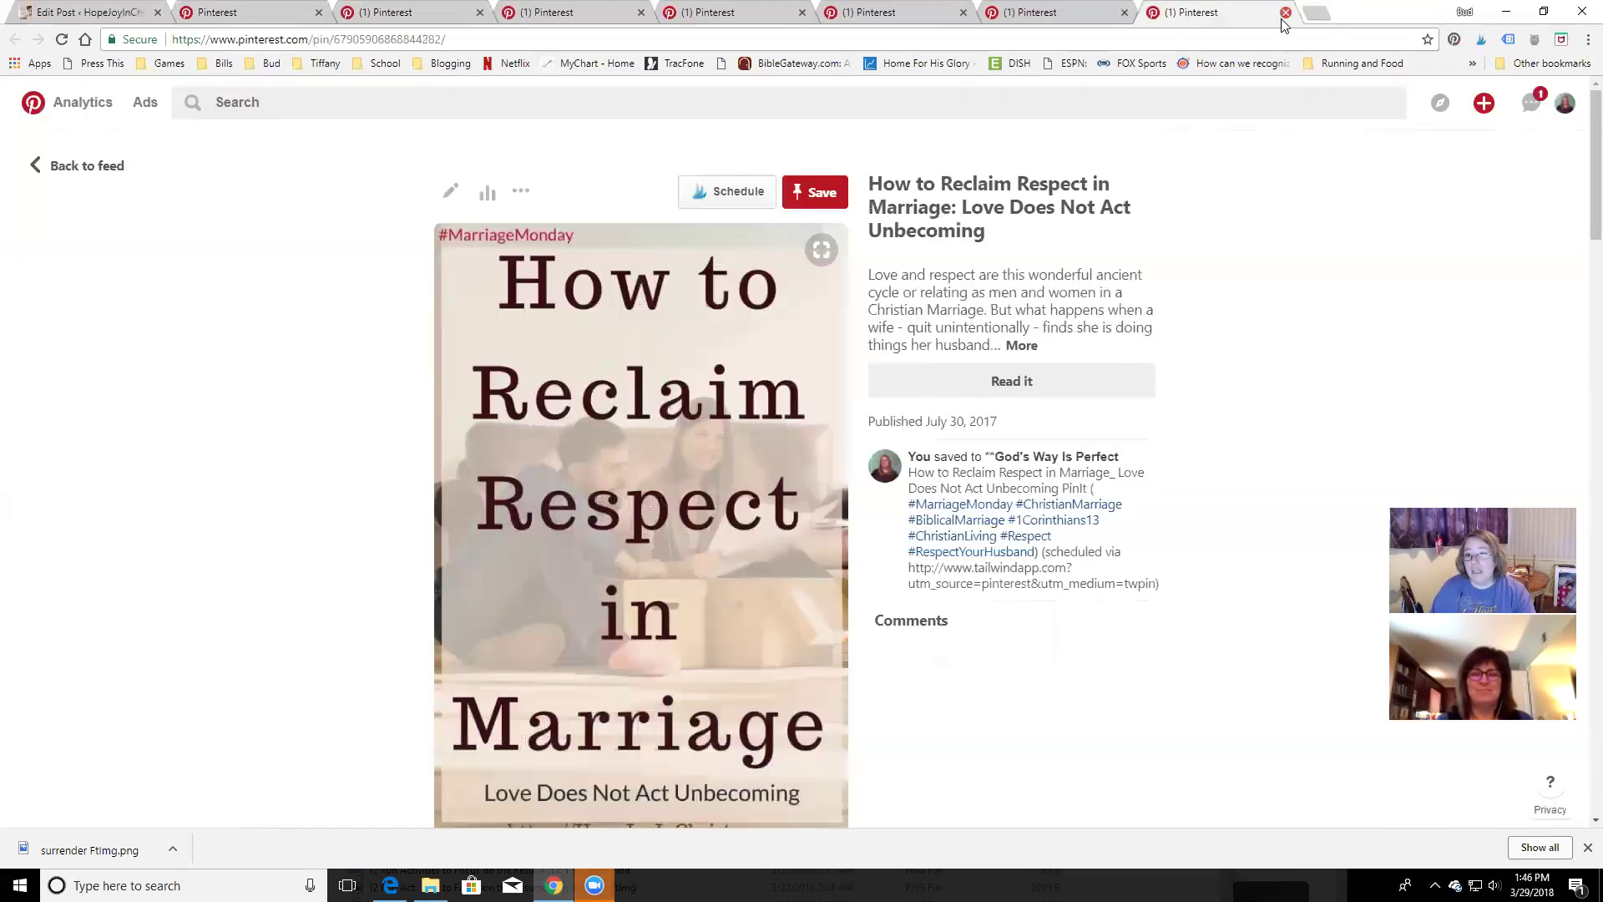
pyautogui.click(1285, 13)
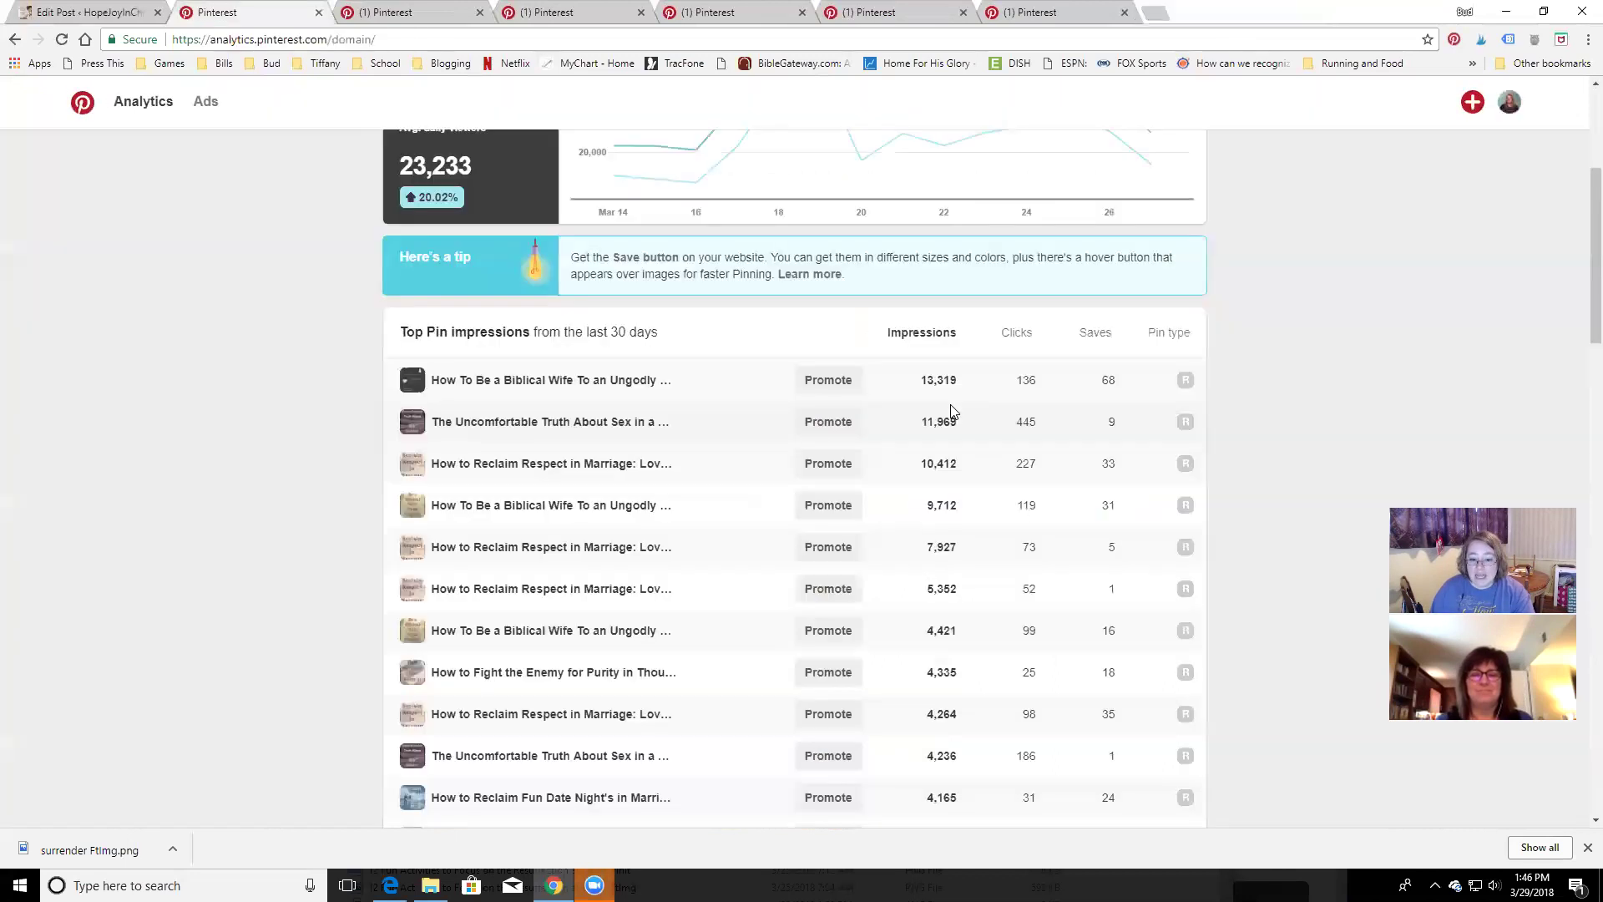
# Find the purple 2,897-impression "How to Reclaim Respect in Marriage" pin in the website's top pins and view it in a separate tab
pyautogui.scroll(-2, 950, 412)
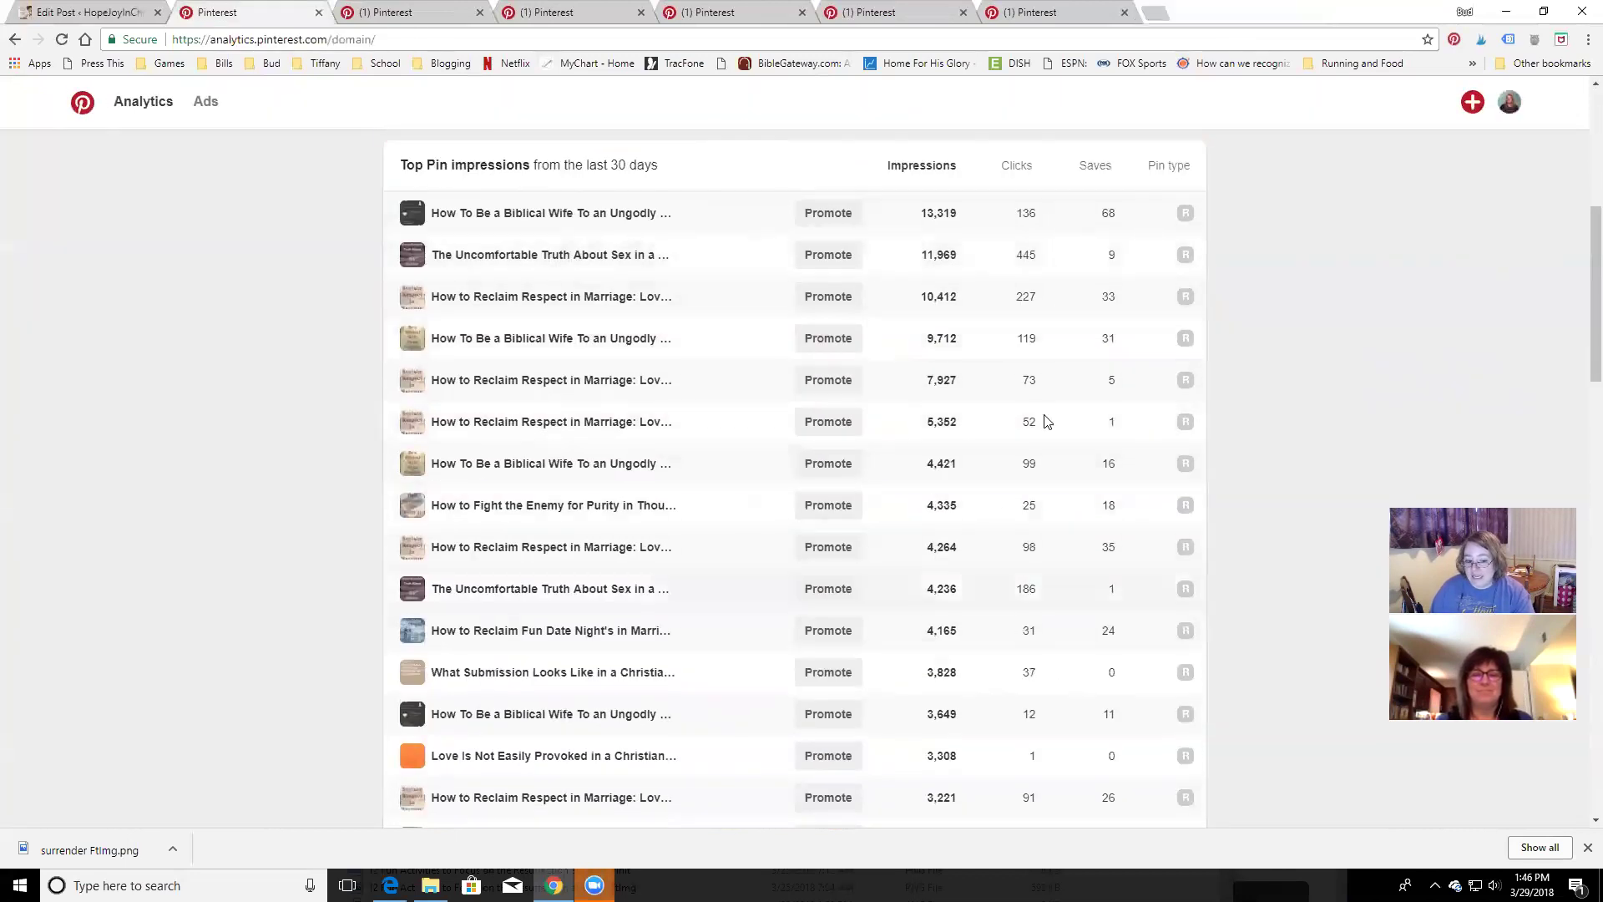
pyautogui.scroll(-3, 1013, 626)
pyautogui.scroll(-2, 1013, 676)
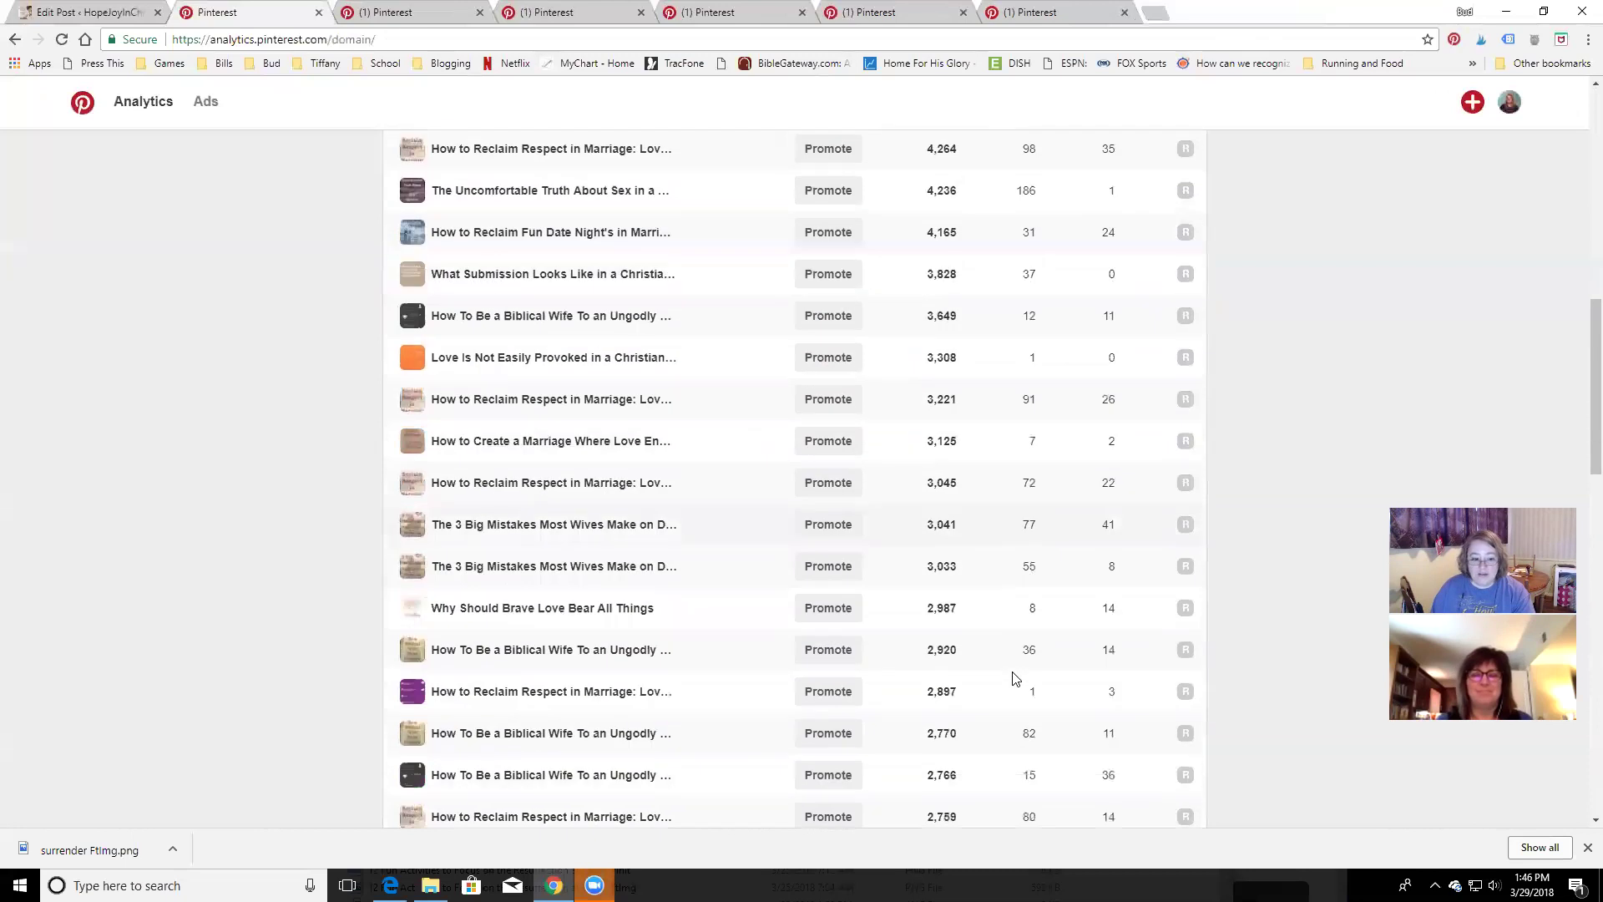
pyautogui.scroll(-2, 1015, 678)
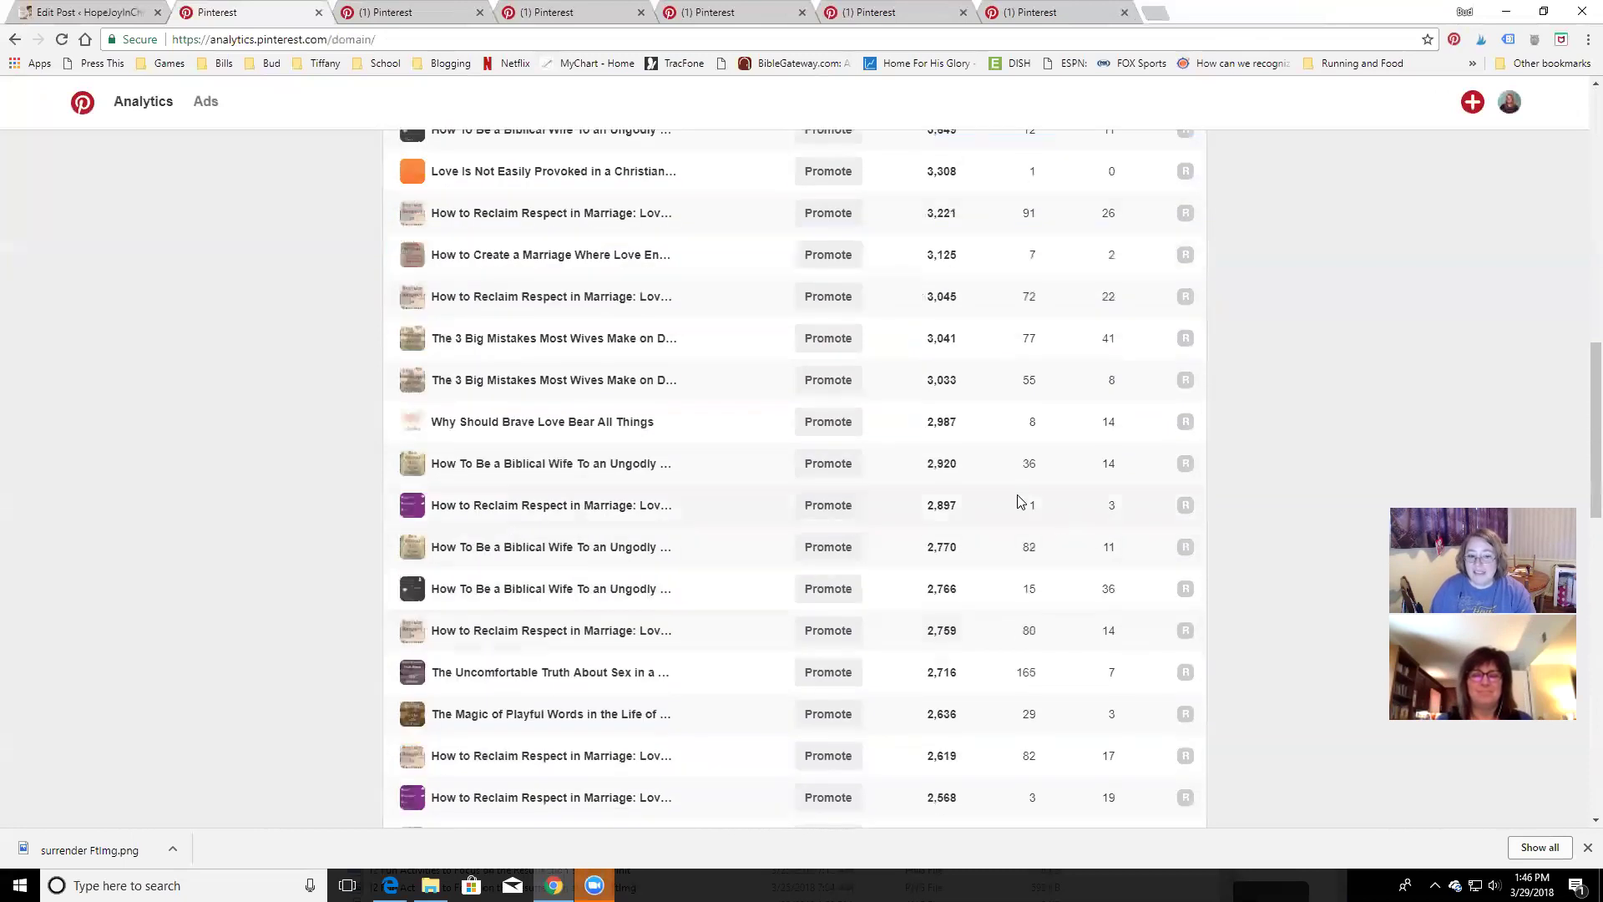
pyautogui.rightClick(538, 507)
pyautogui.click(597, 519)
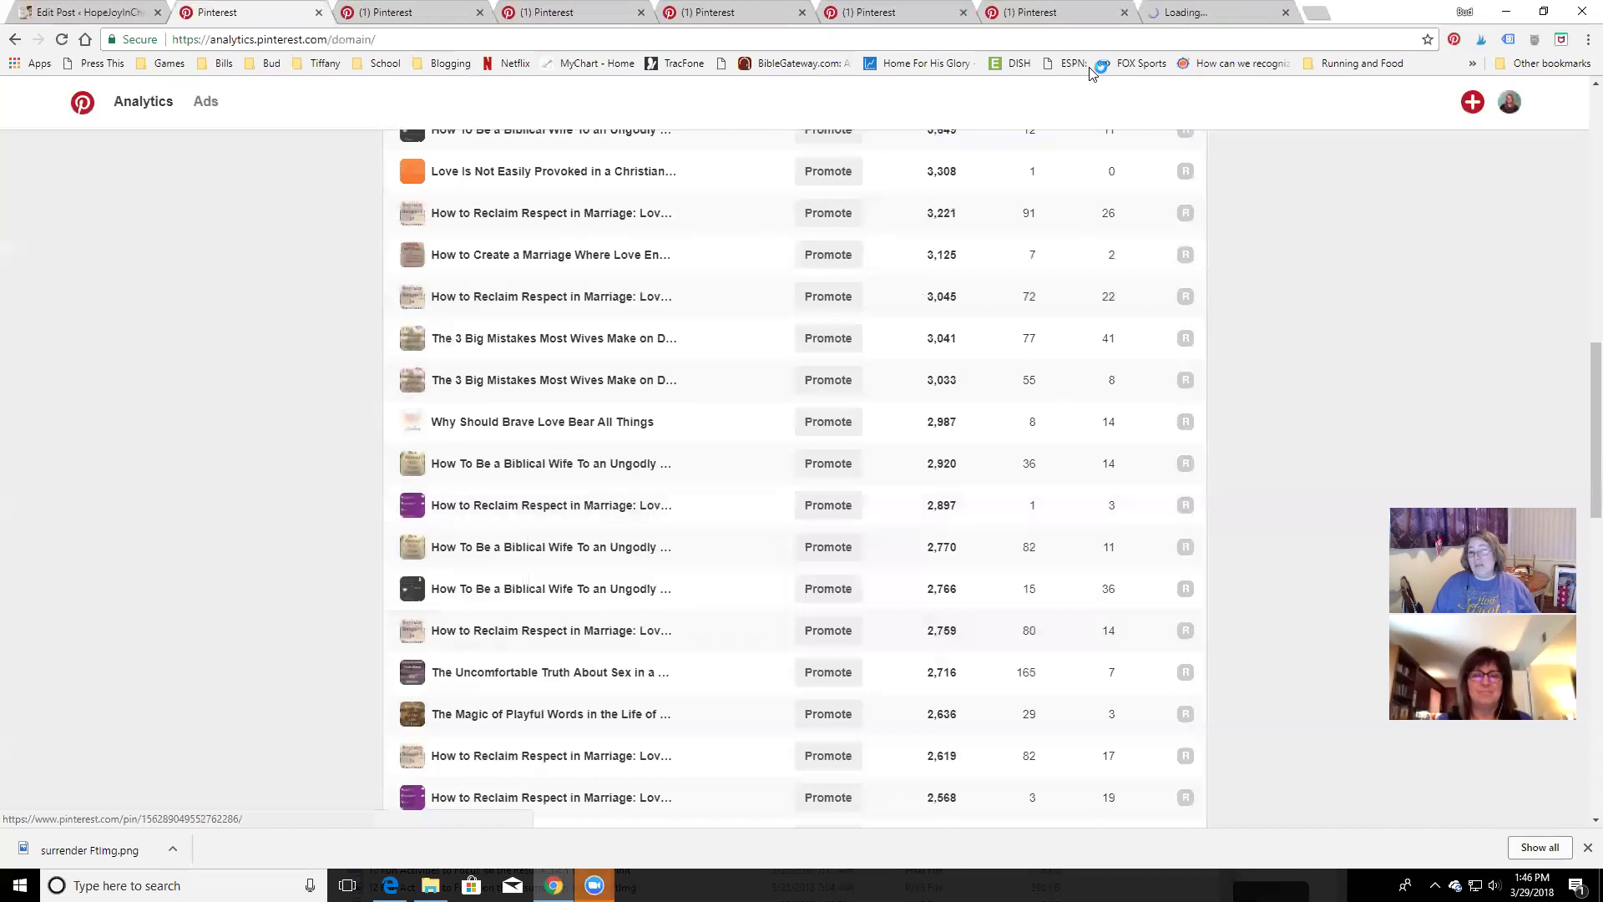
pyautogui.click(1215, 15)
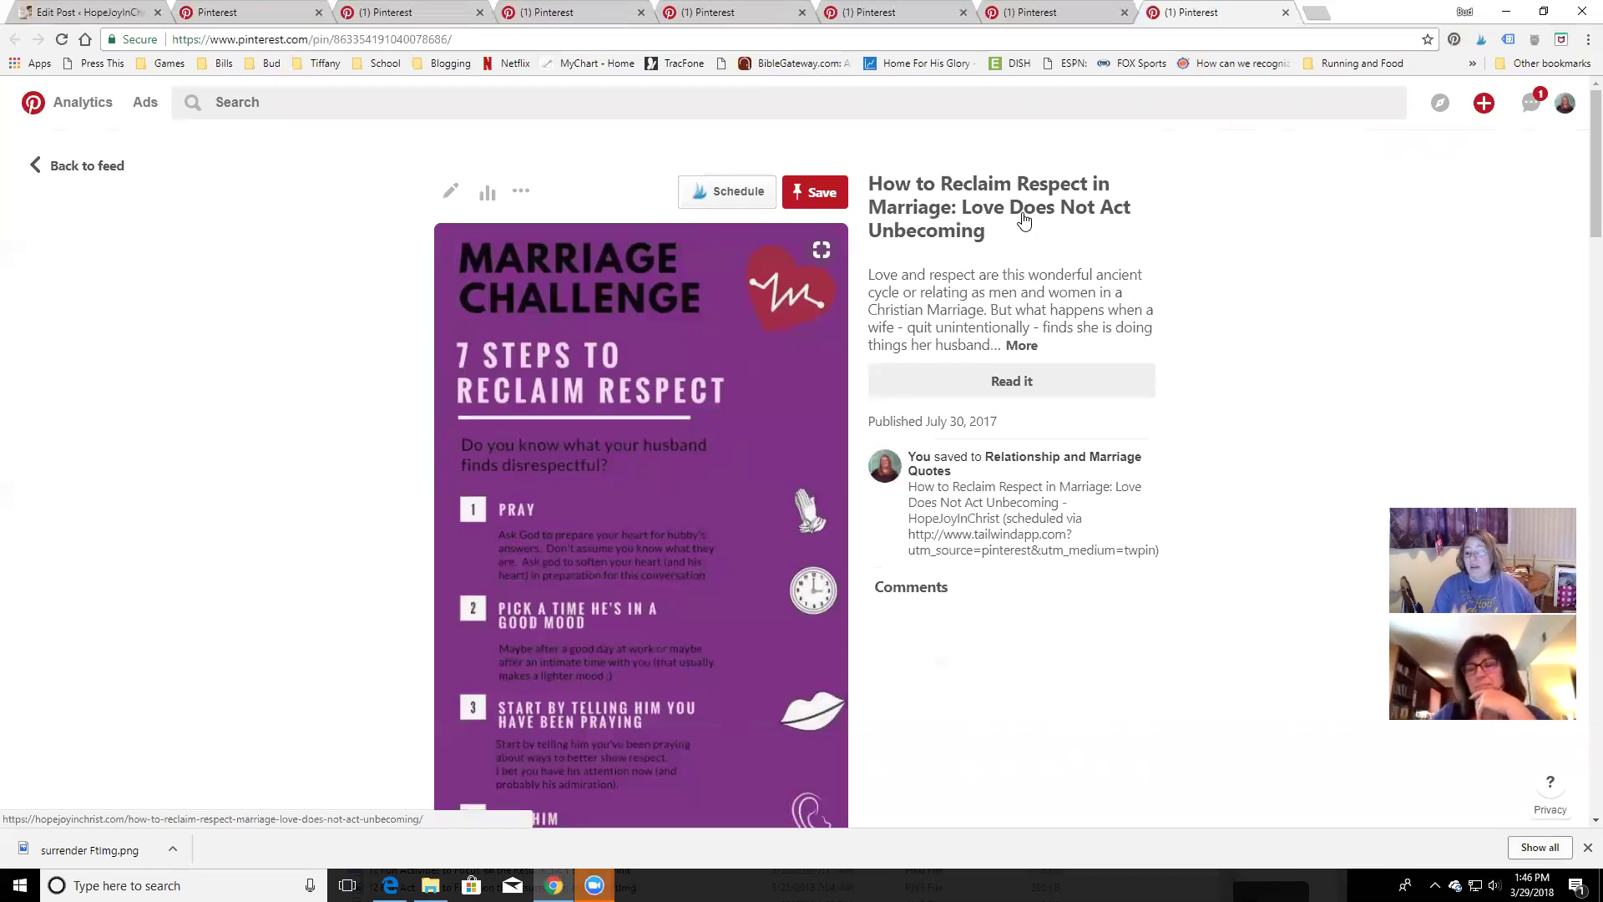
# Review the purple "How to Reclaim Respect in Marriage" pin's infographic, and compare impressions, clicks and saves in the website's top pins list
pyautogui.scroll(-3, 718, 454)
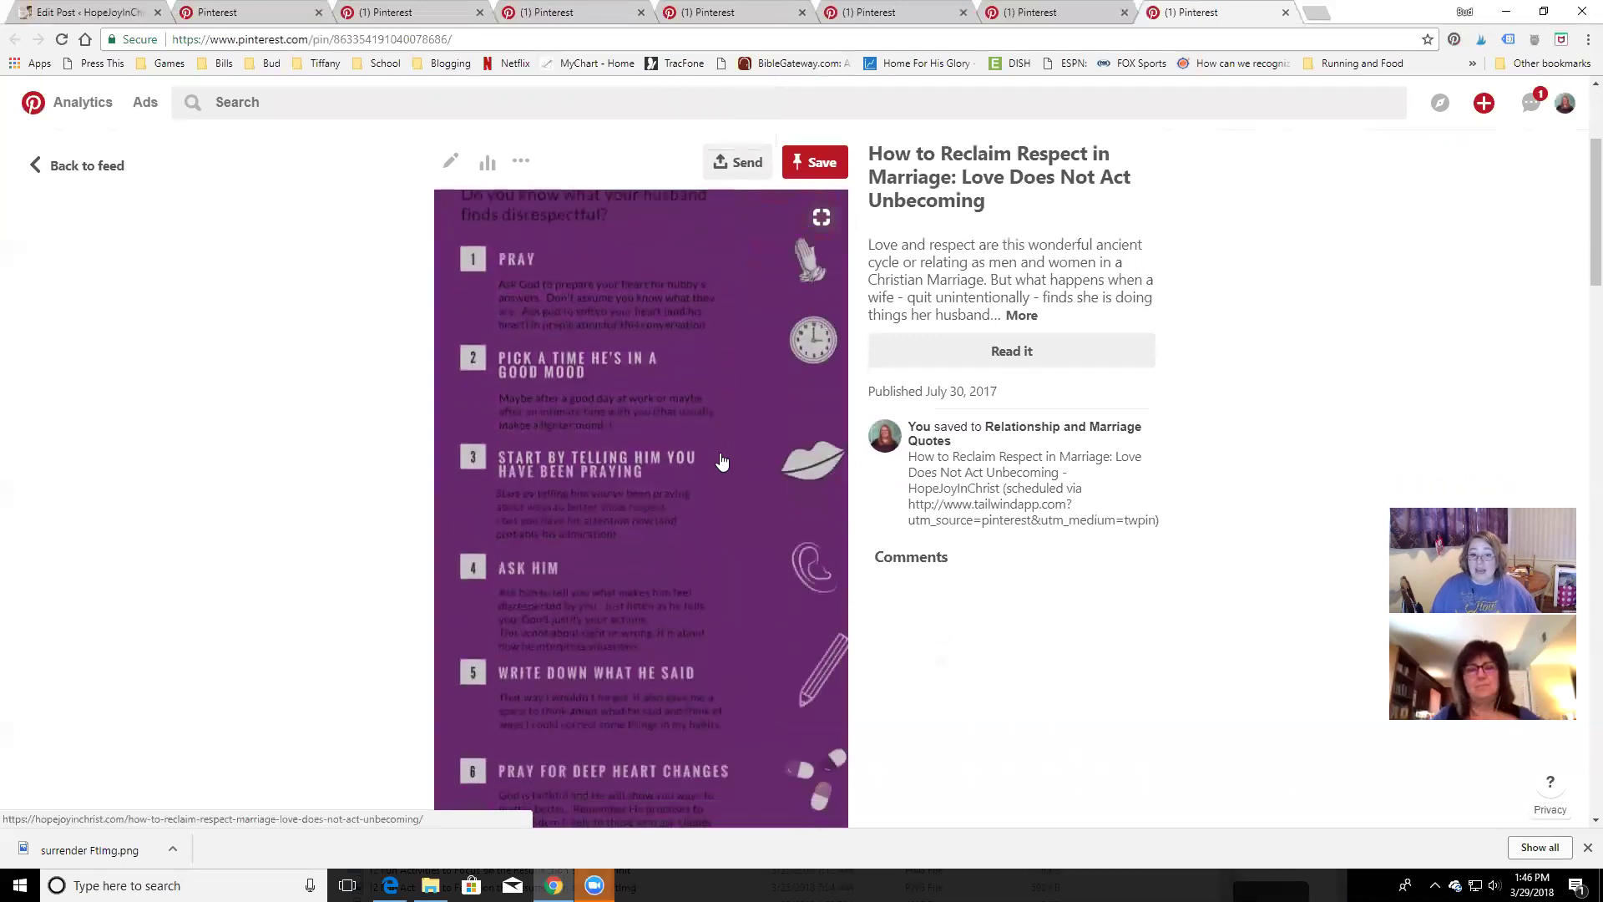
pyautogui.scroll(3, 719, 455)
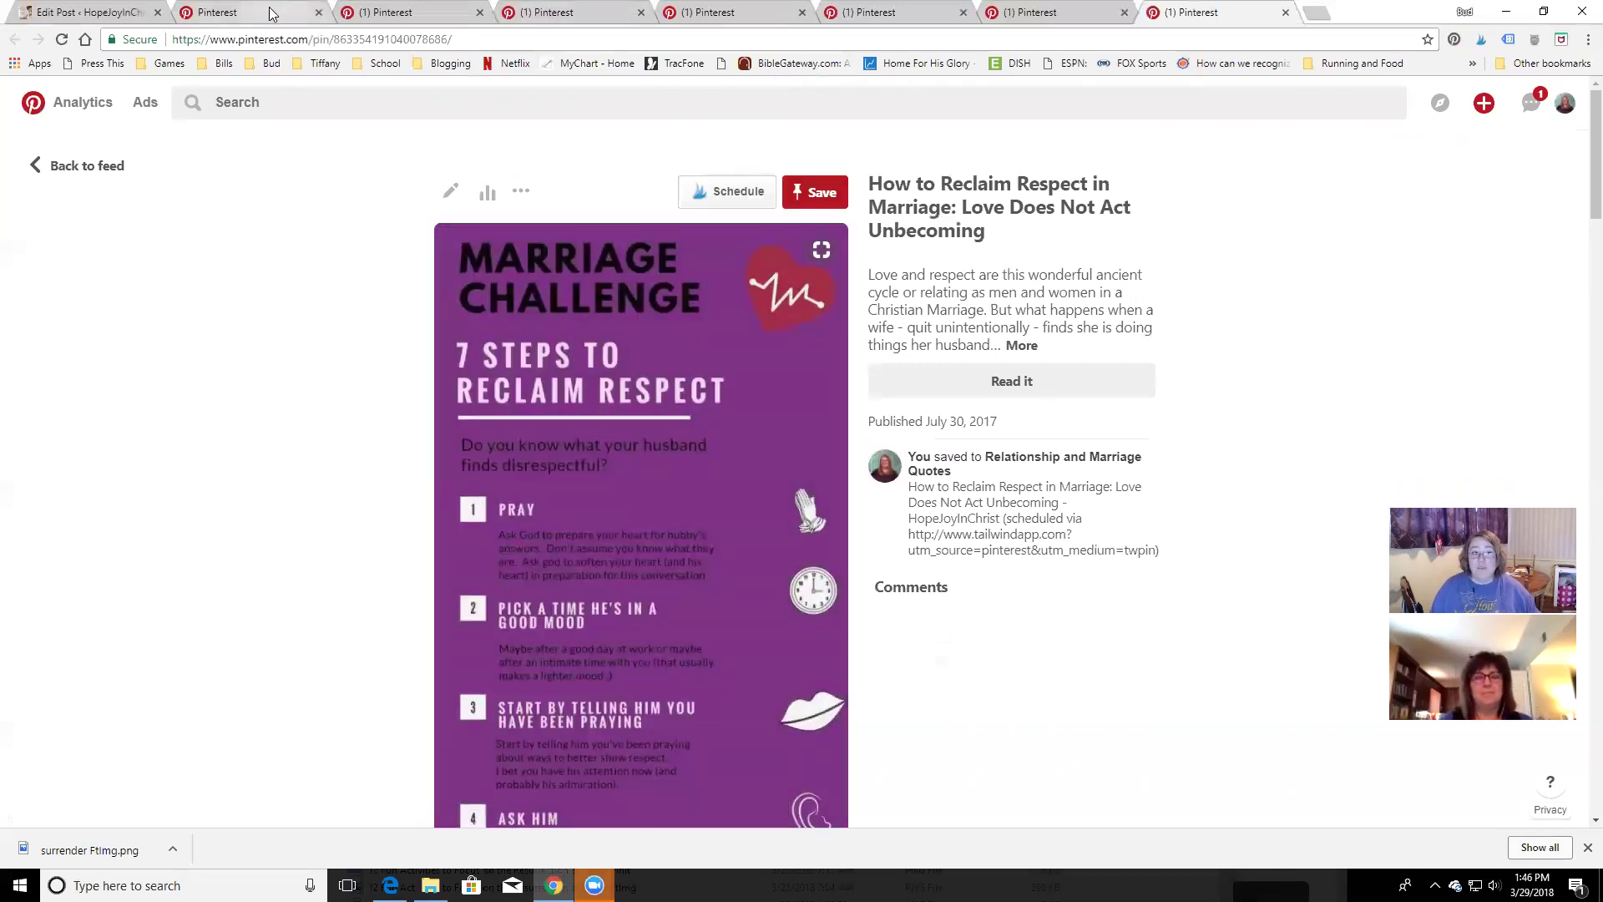
pyautogui.click(305, 13)
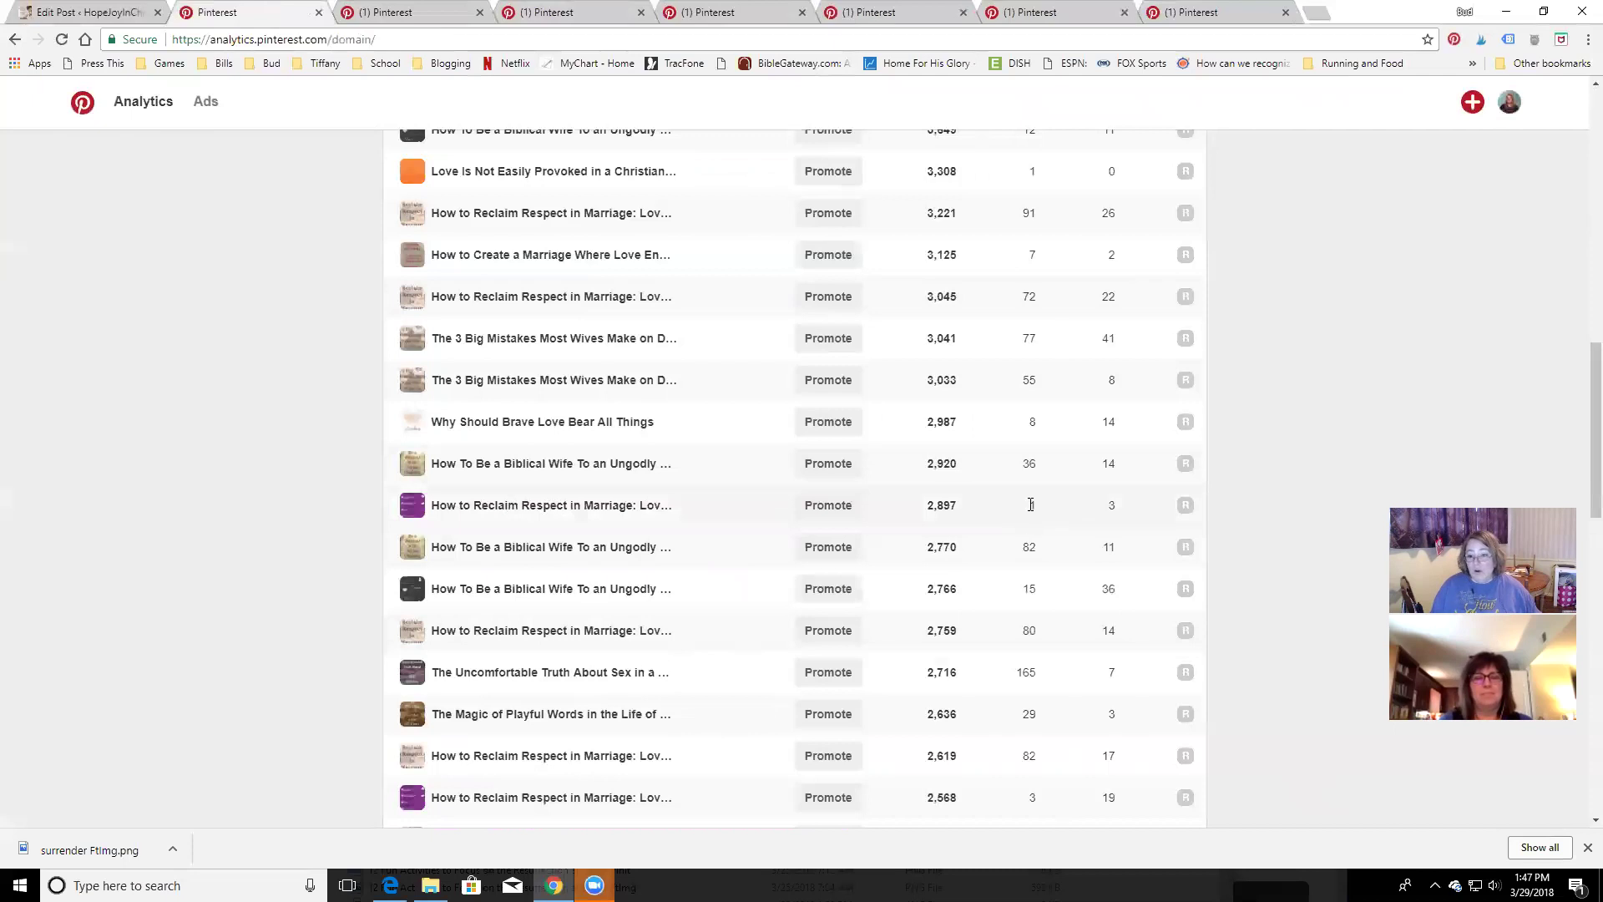
pyautogui.scroll(6, 1046, 519)
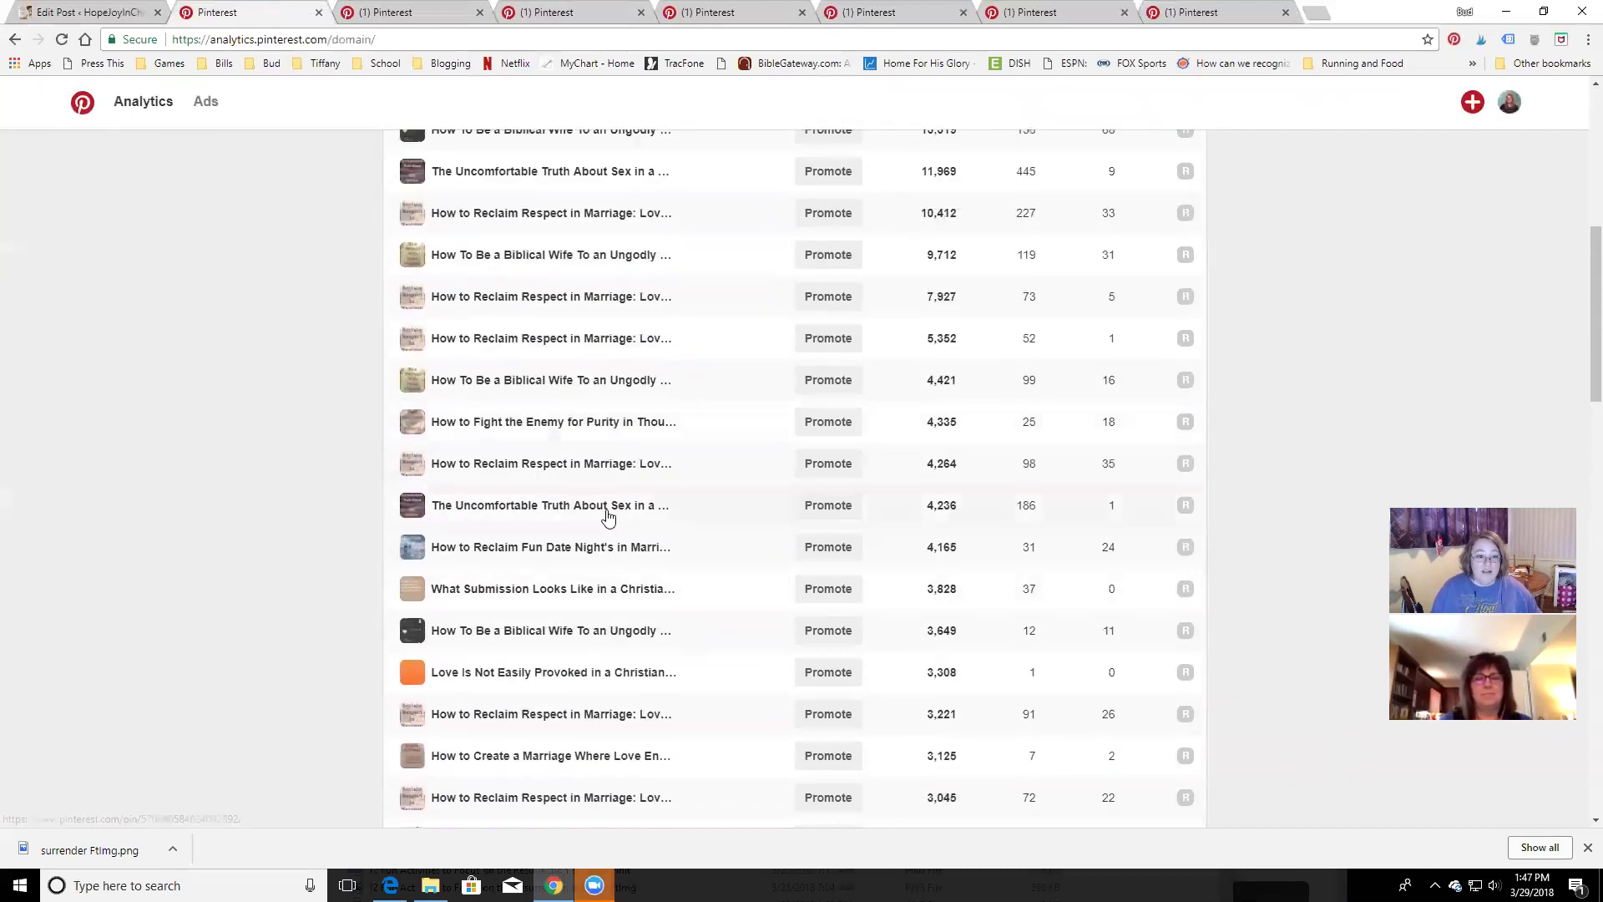
pyautogui.scroll(3, 607, 517)
pyautogui.scroll(-1, 573, 512)
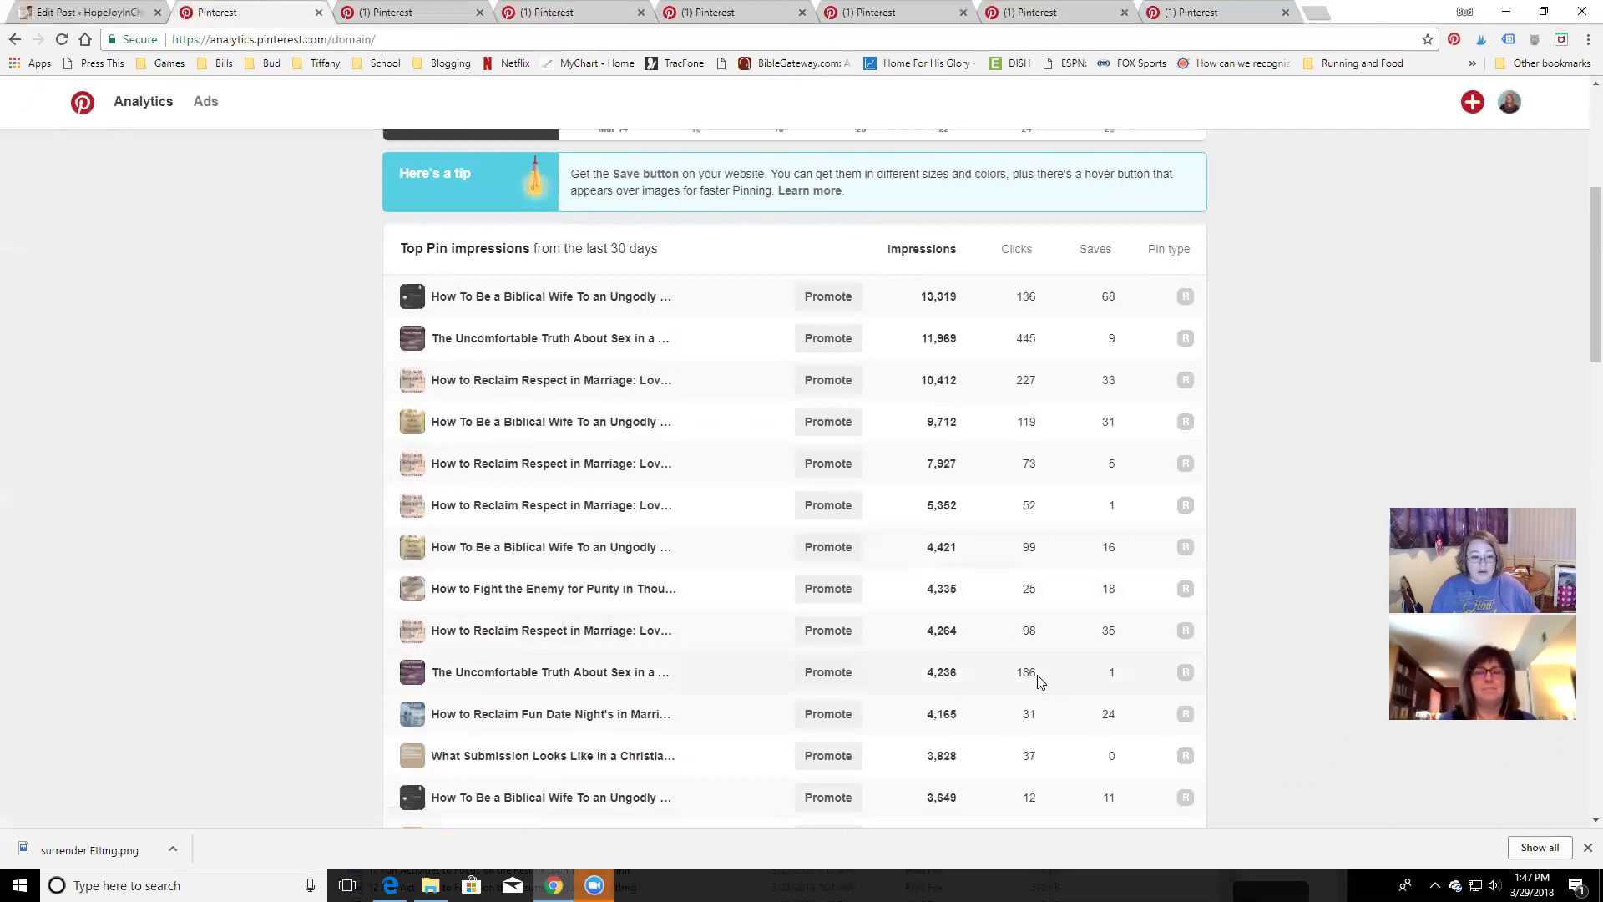
# Dismiss saving the purple "7 Steps to Reclaim Respect" pin, and close its tab and the By His Grace Bloggers Group pin's tab
pyautogui.click(1216, 13)
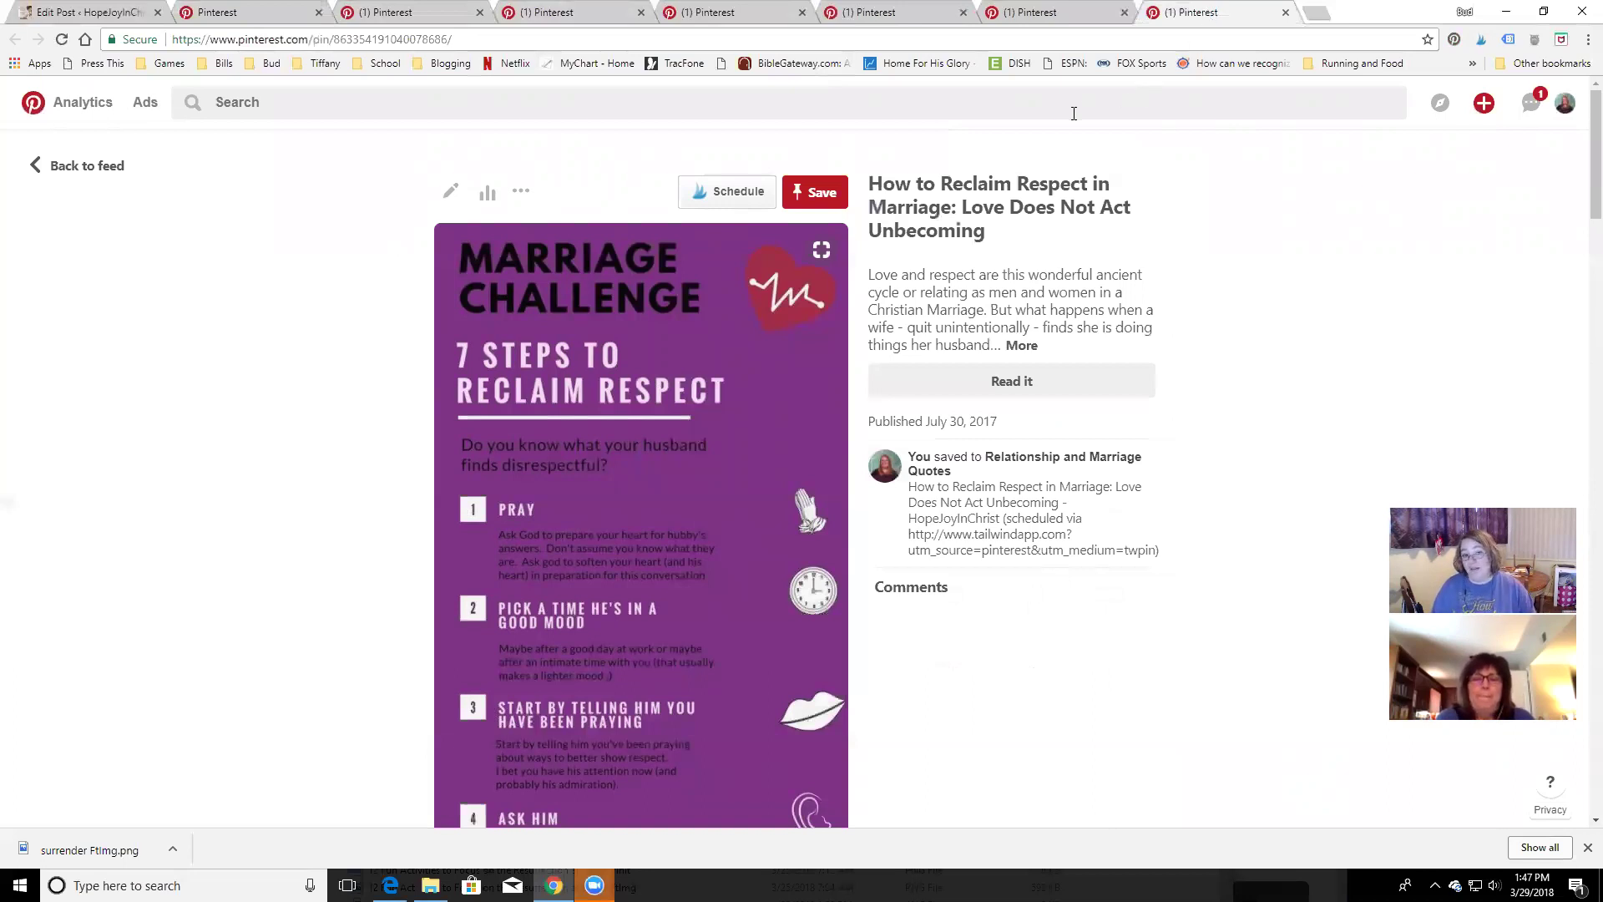
pyautogui.click(809, 193)
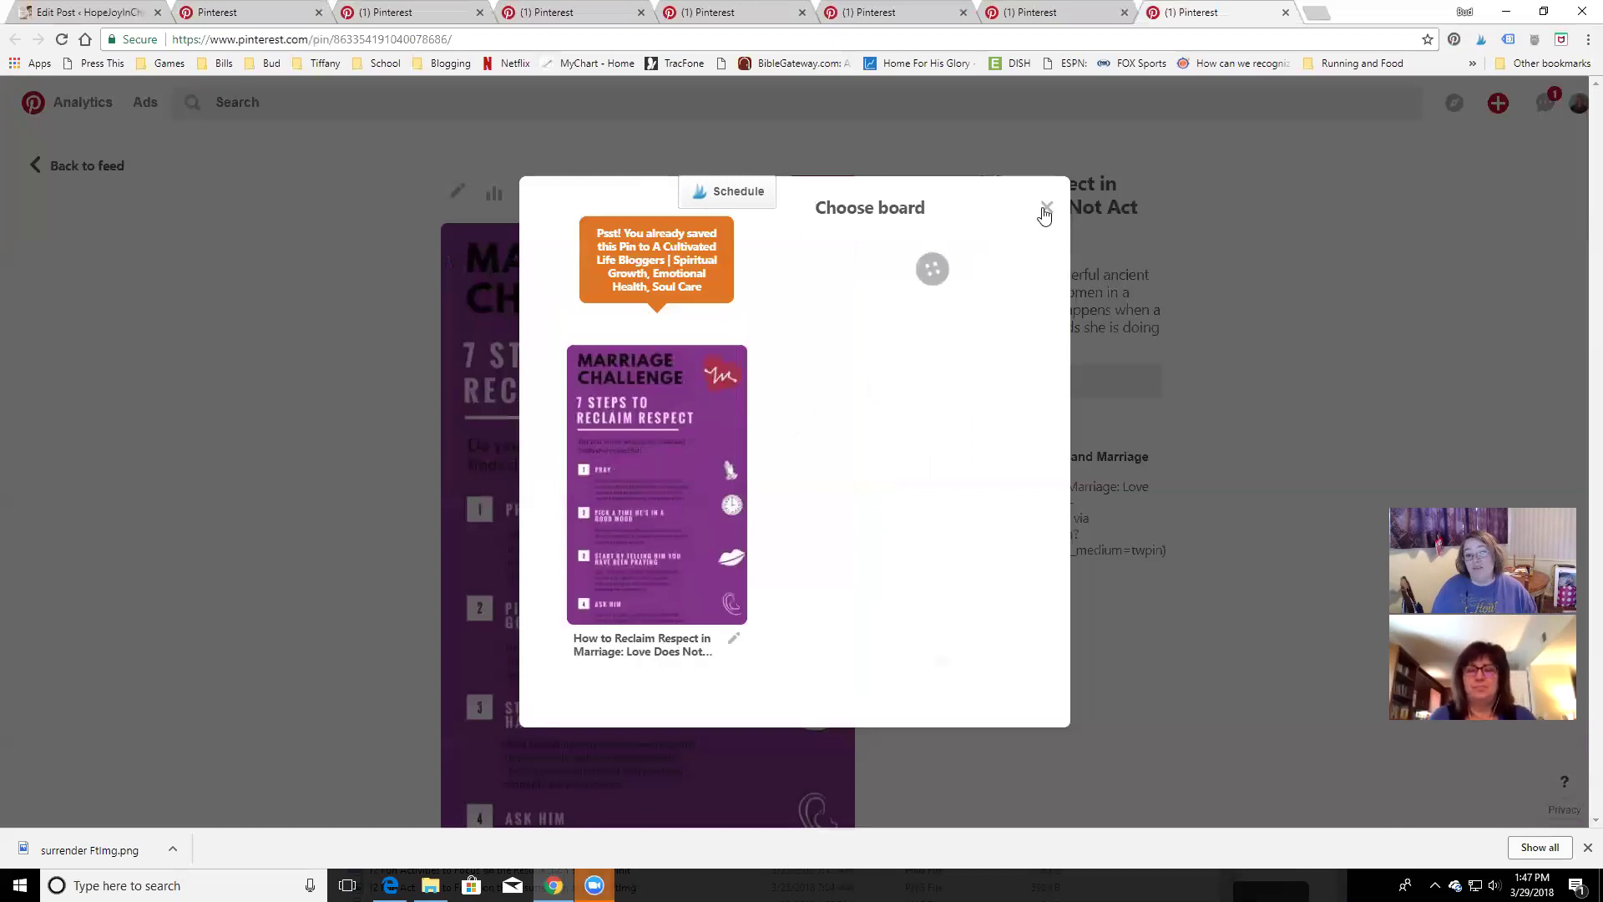
pyautogui.click(1049, 209)
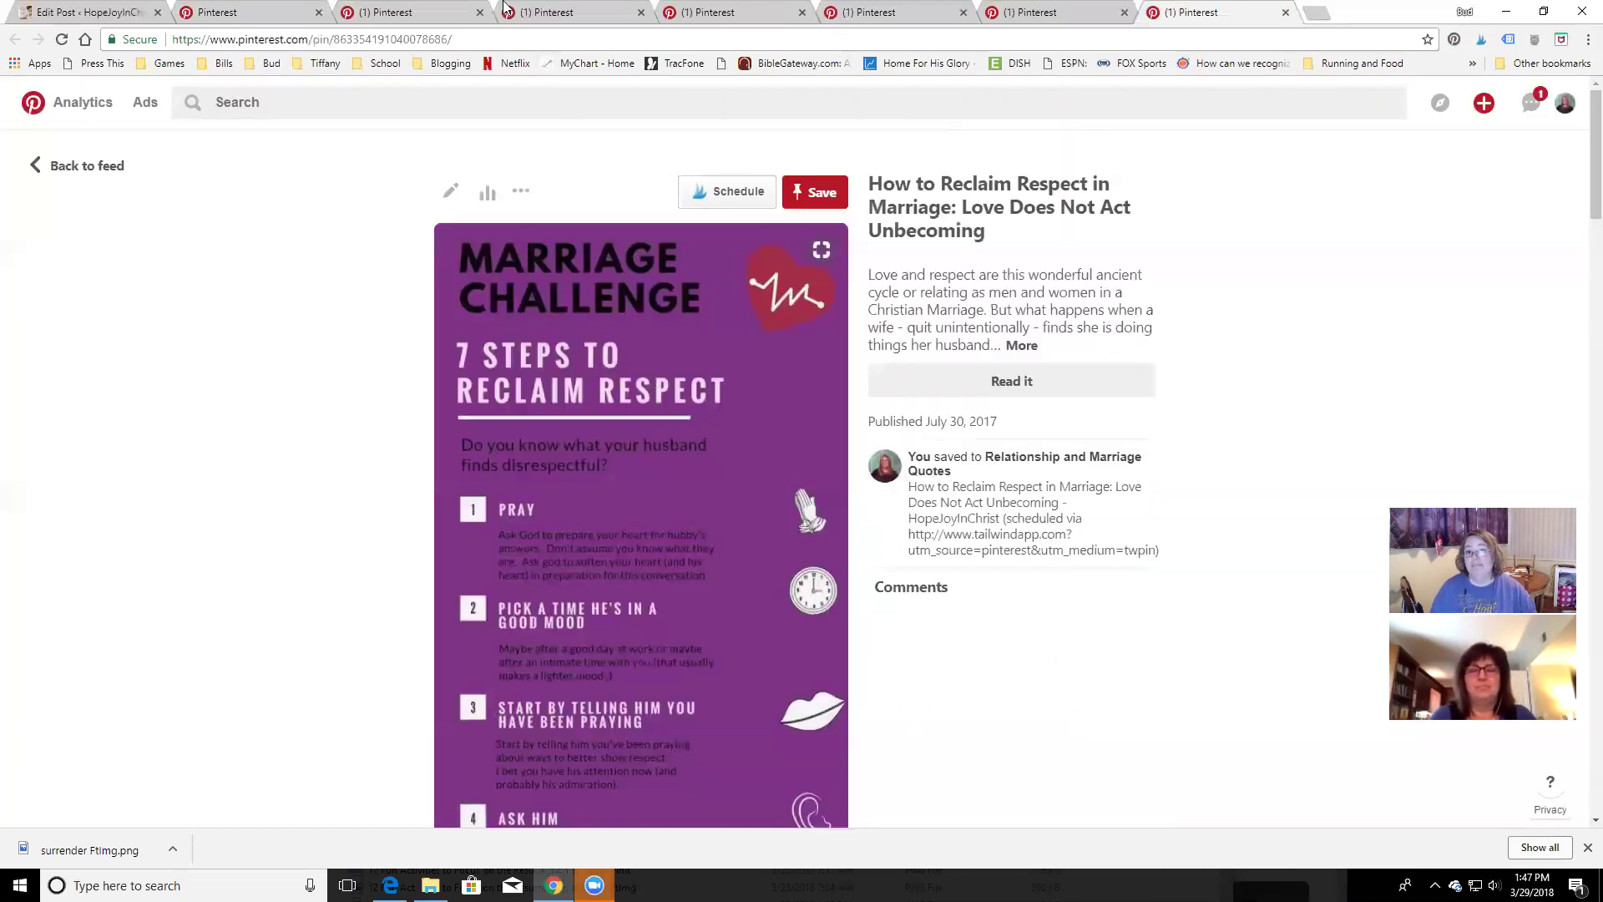
pyautogui.hotkey('ctrl', 'w')
pyautogui.click(445, 16)
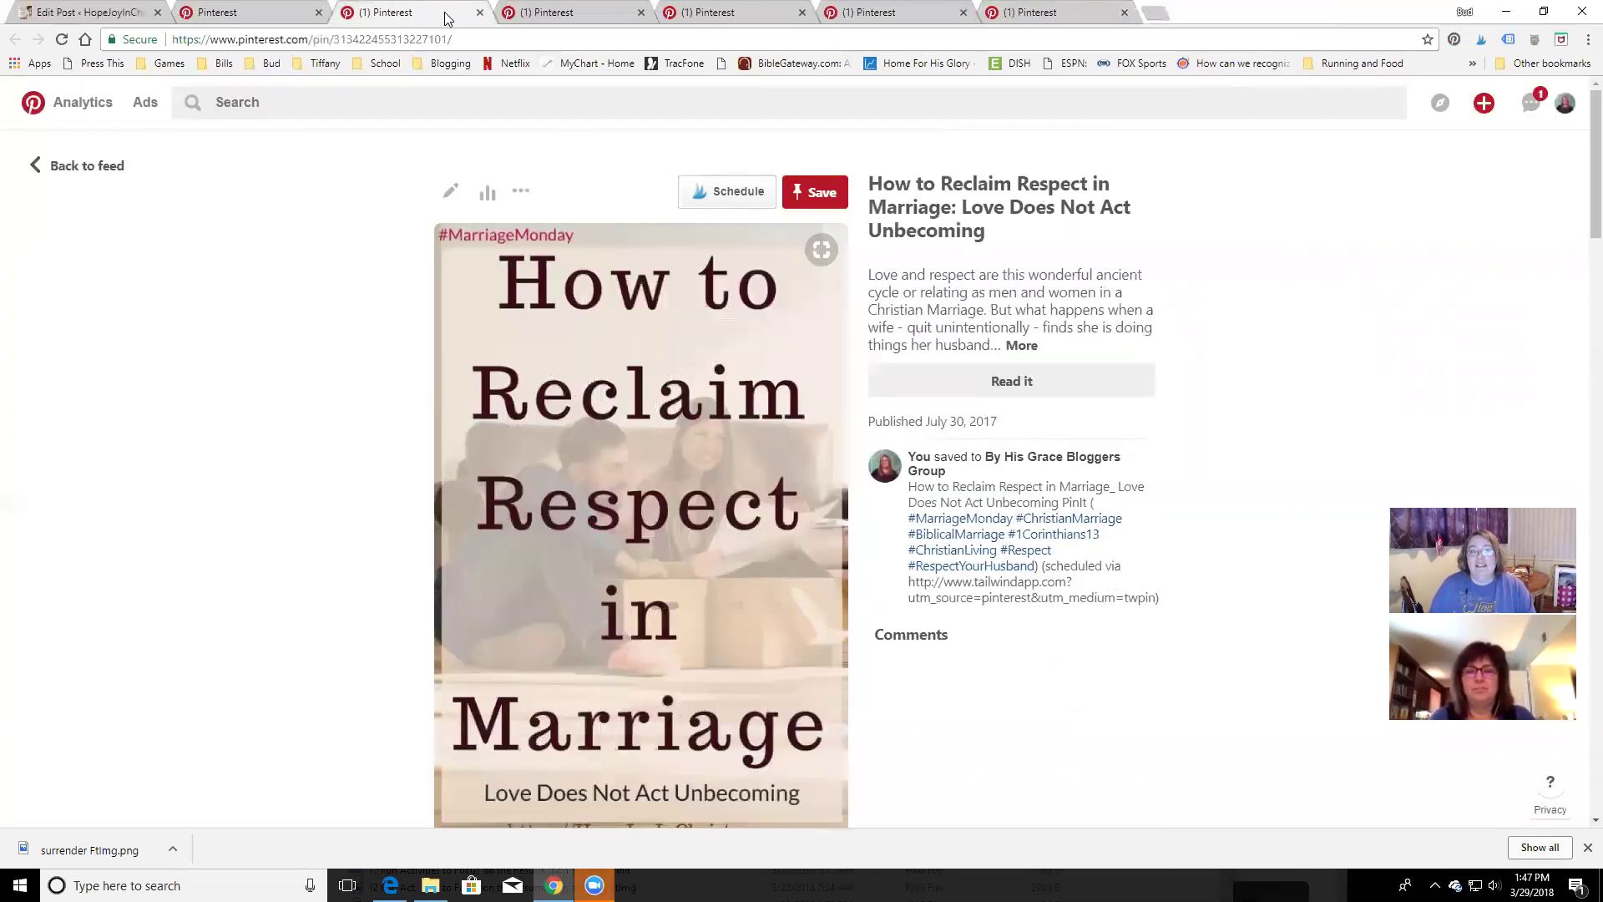
pyautogui.hotkey('ctrl', 'w')
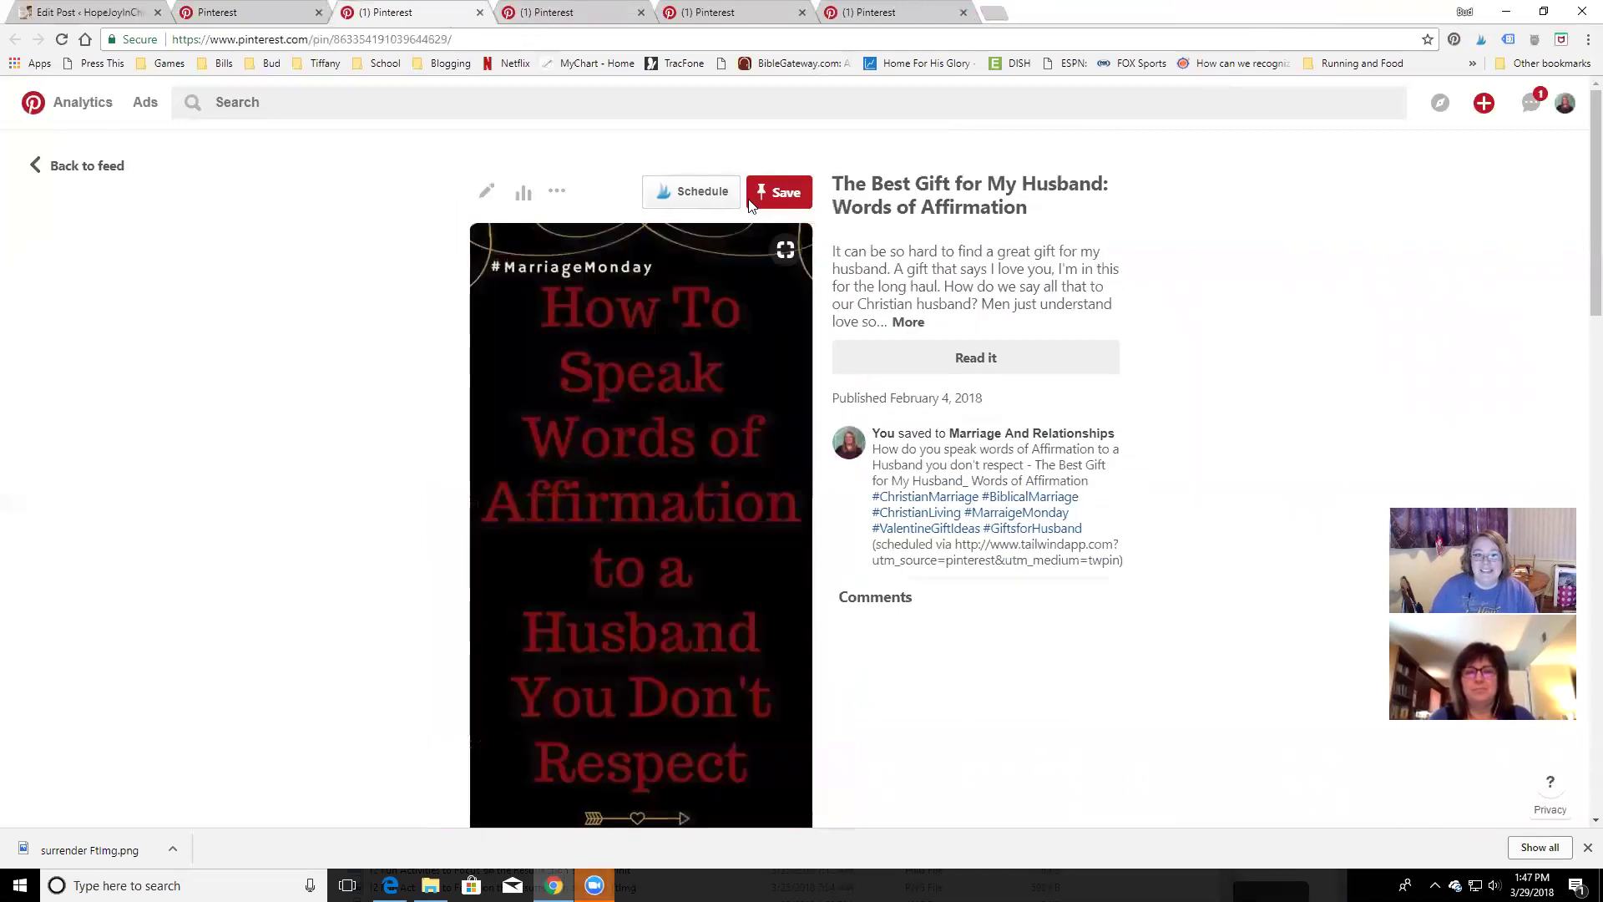
# Save the "How To Speak Words of Affirmation to a Husband You Don't Respect" pin to Support Bloggers and close its tab
pyautogui.click(779, 191)
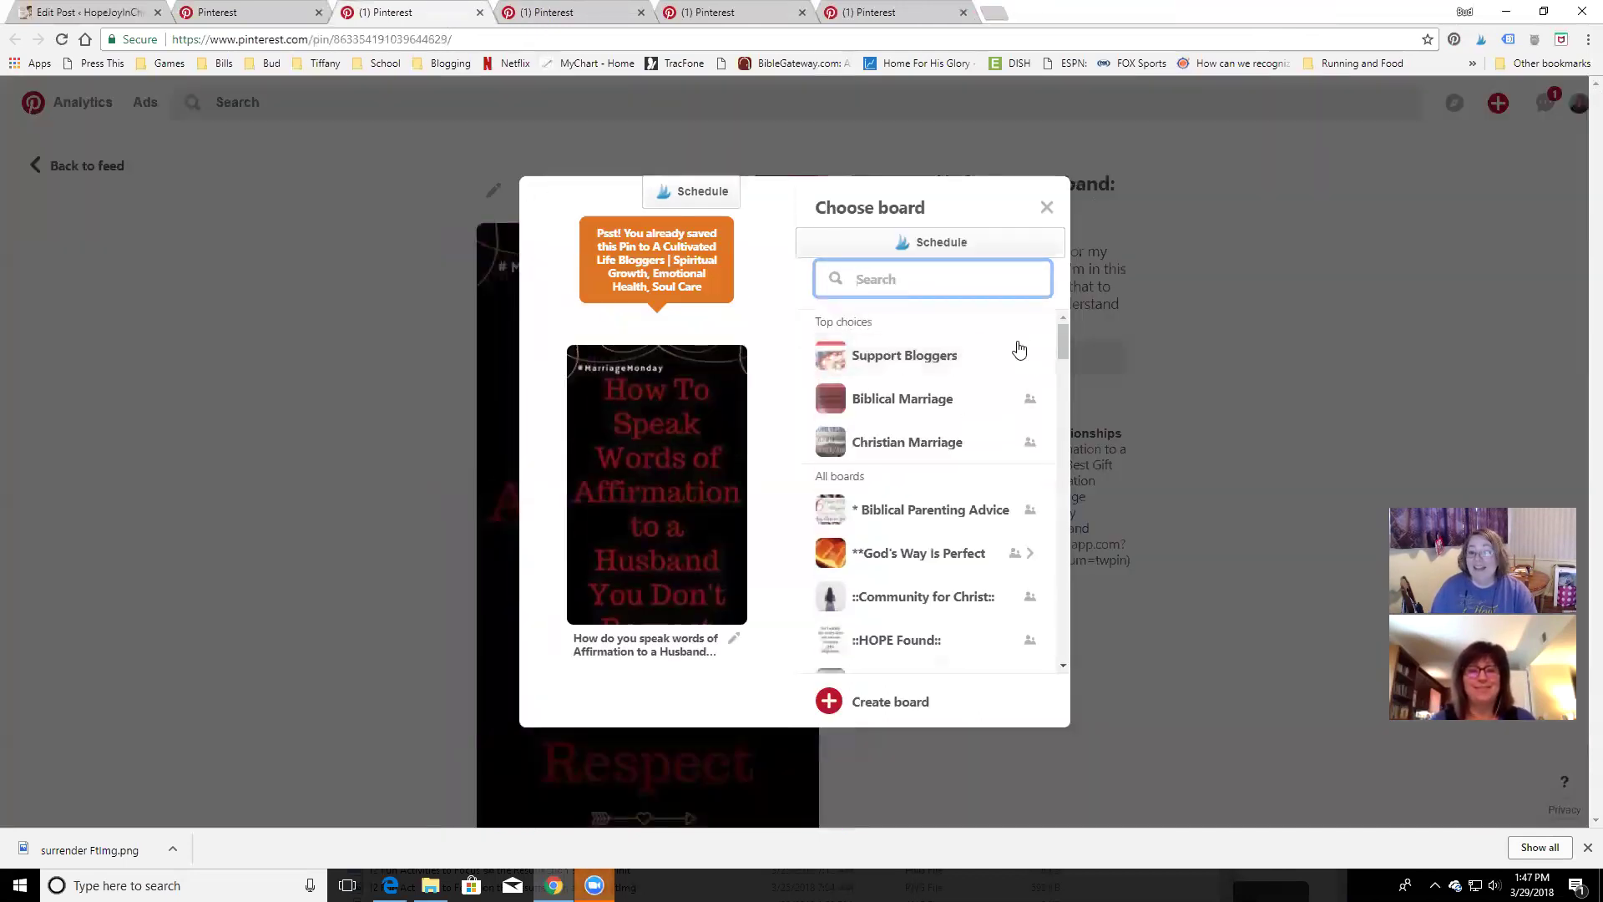
pyautogui.click(1047, 207)
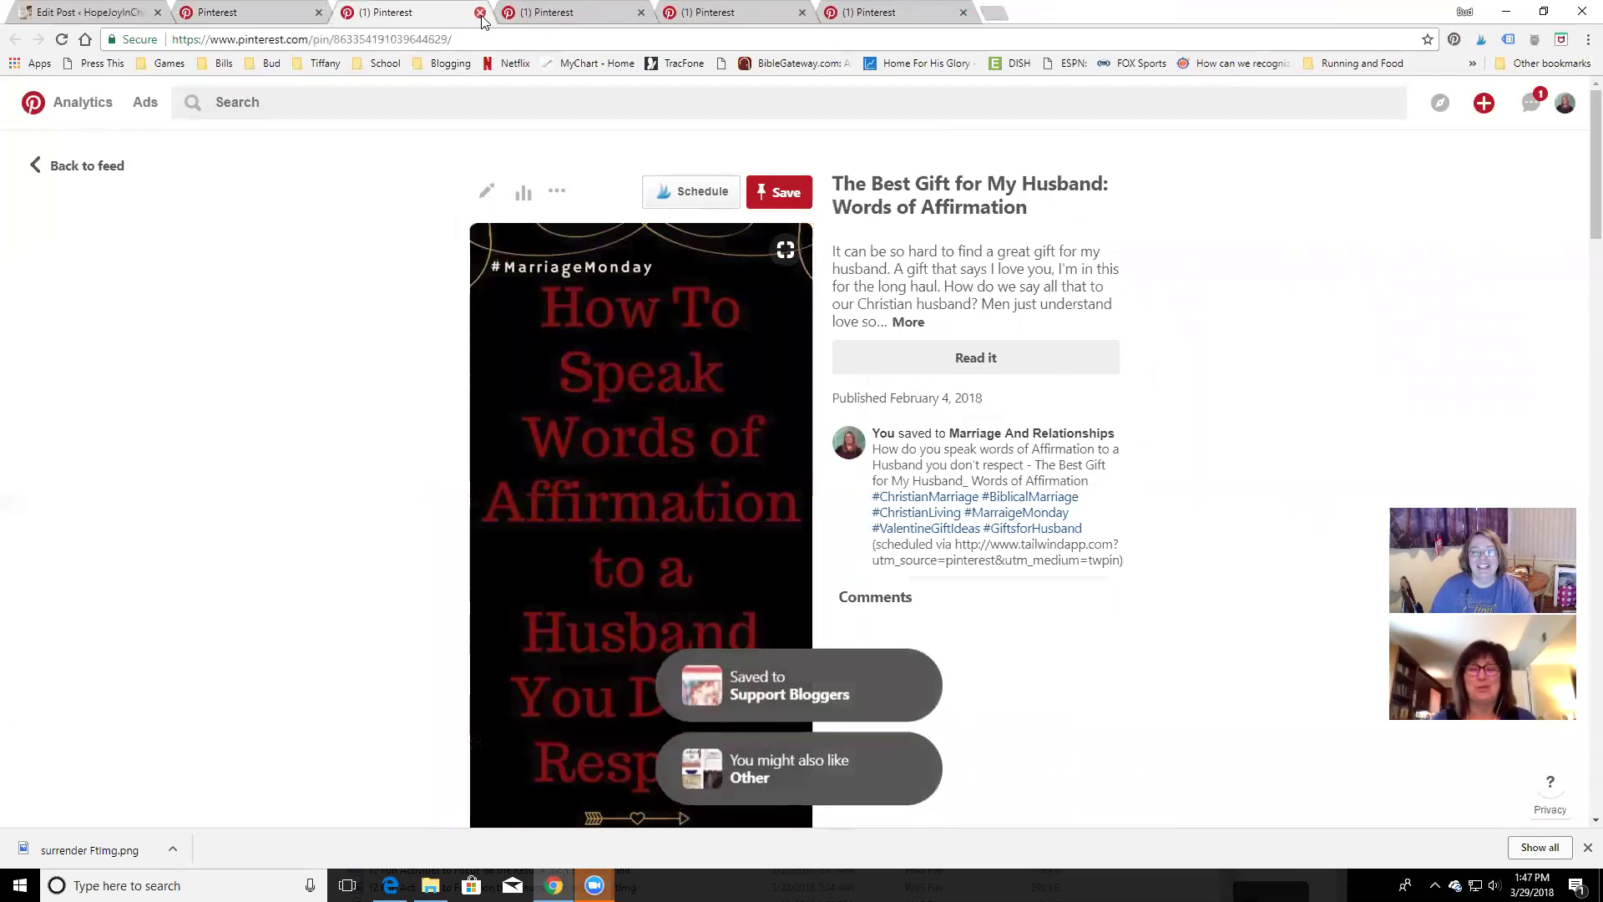
pyautogui.click(479, 13)
# Save the "How To Be a Biblical Wife To an Ungodly Husband" pin to Support Bloggers and close its tab
pyautogui.click(801, 197)
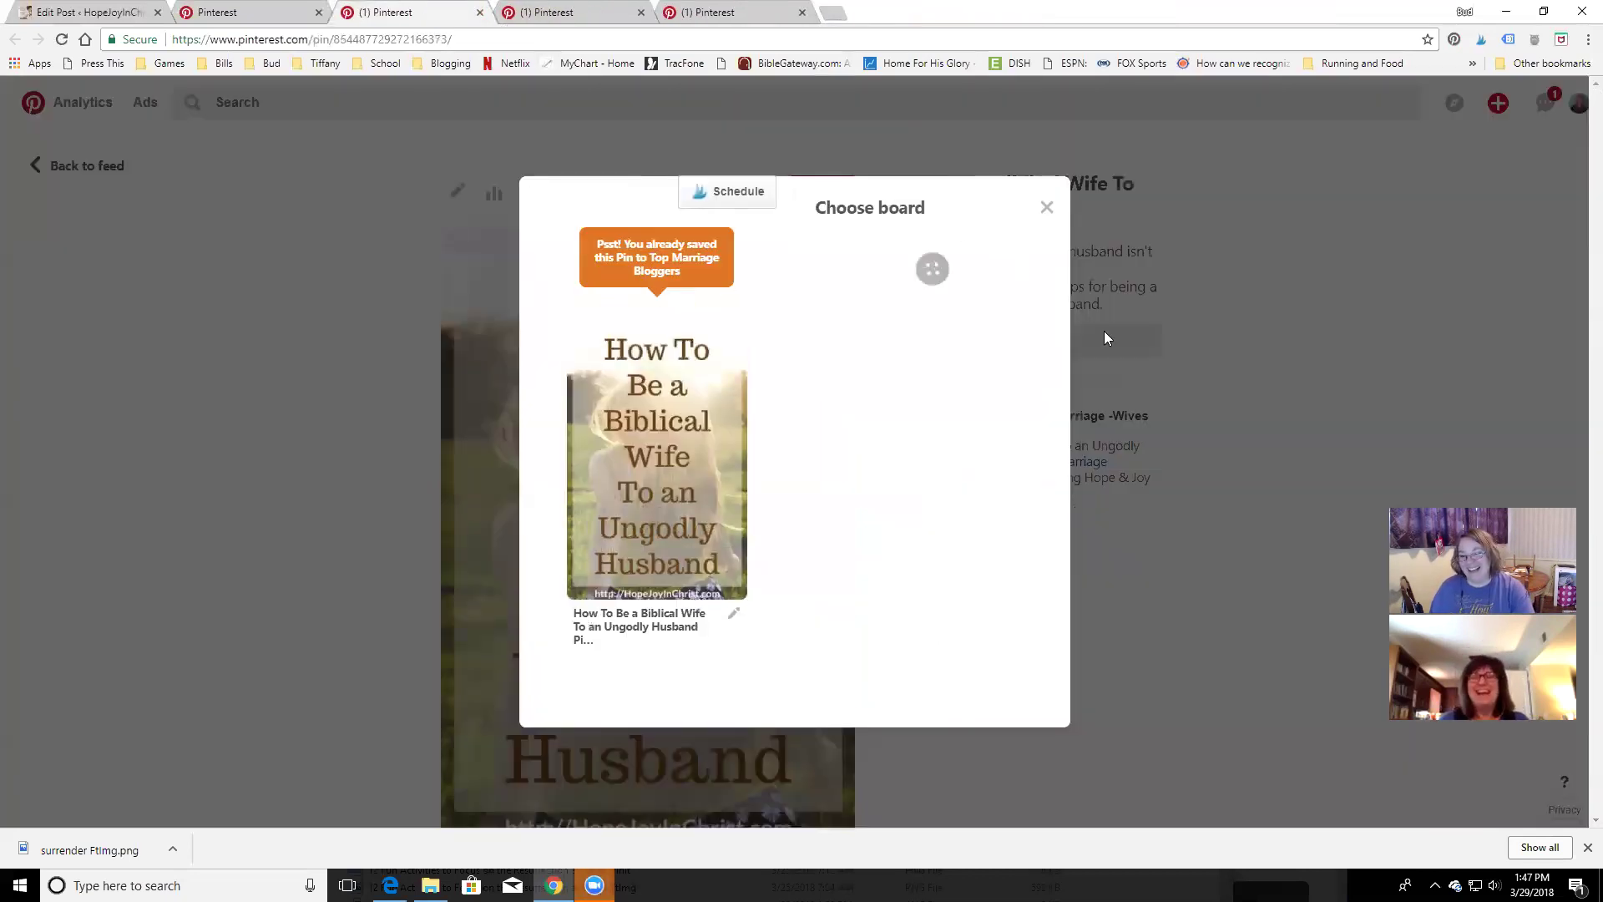
pyautogui.click(1013, 354)
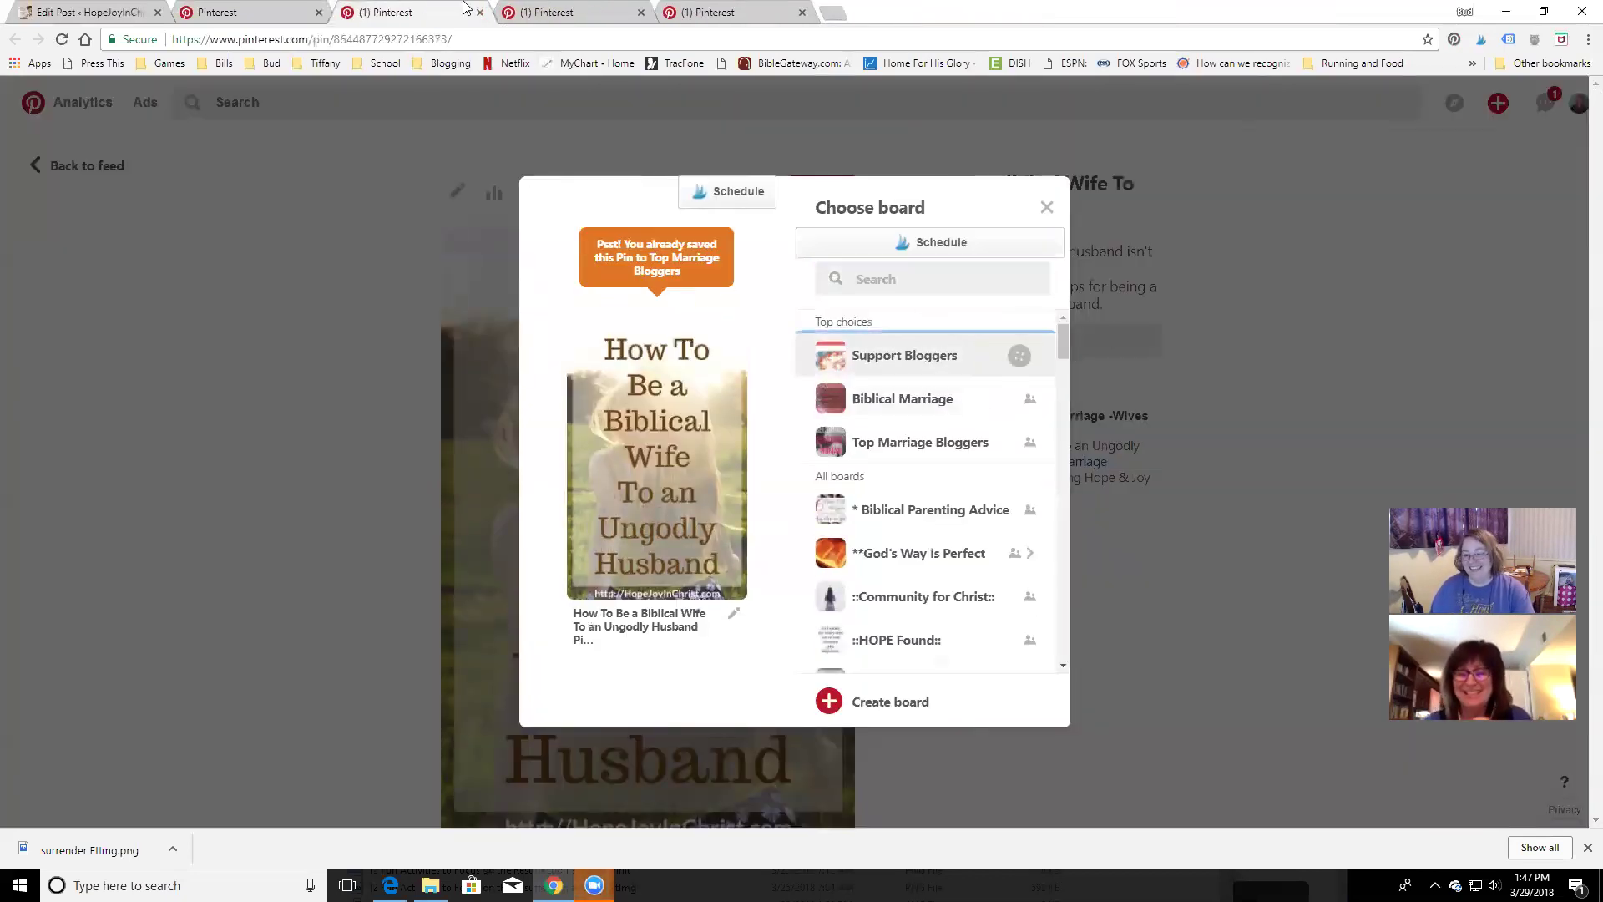
pyautogui.click(479, 13)
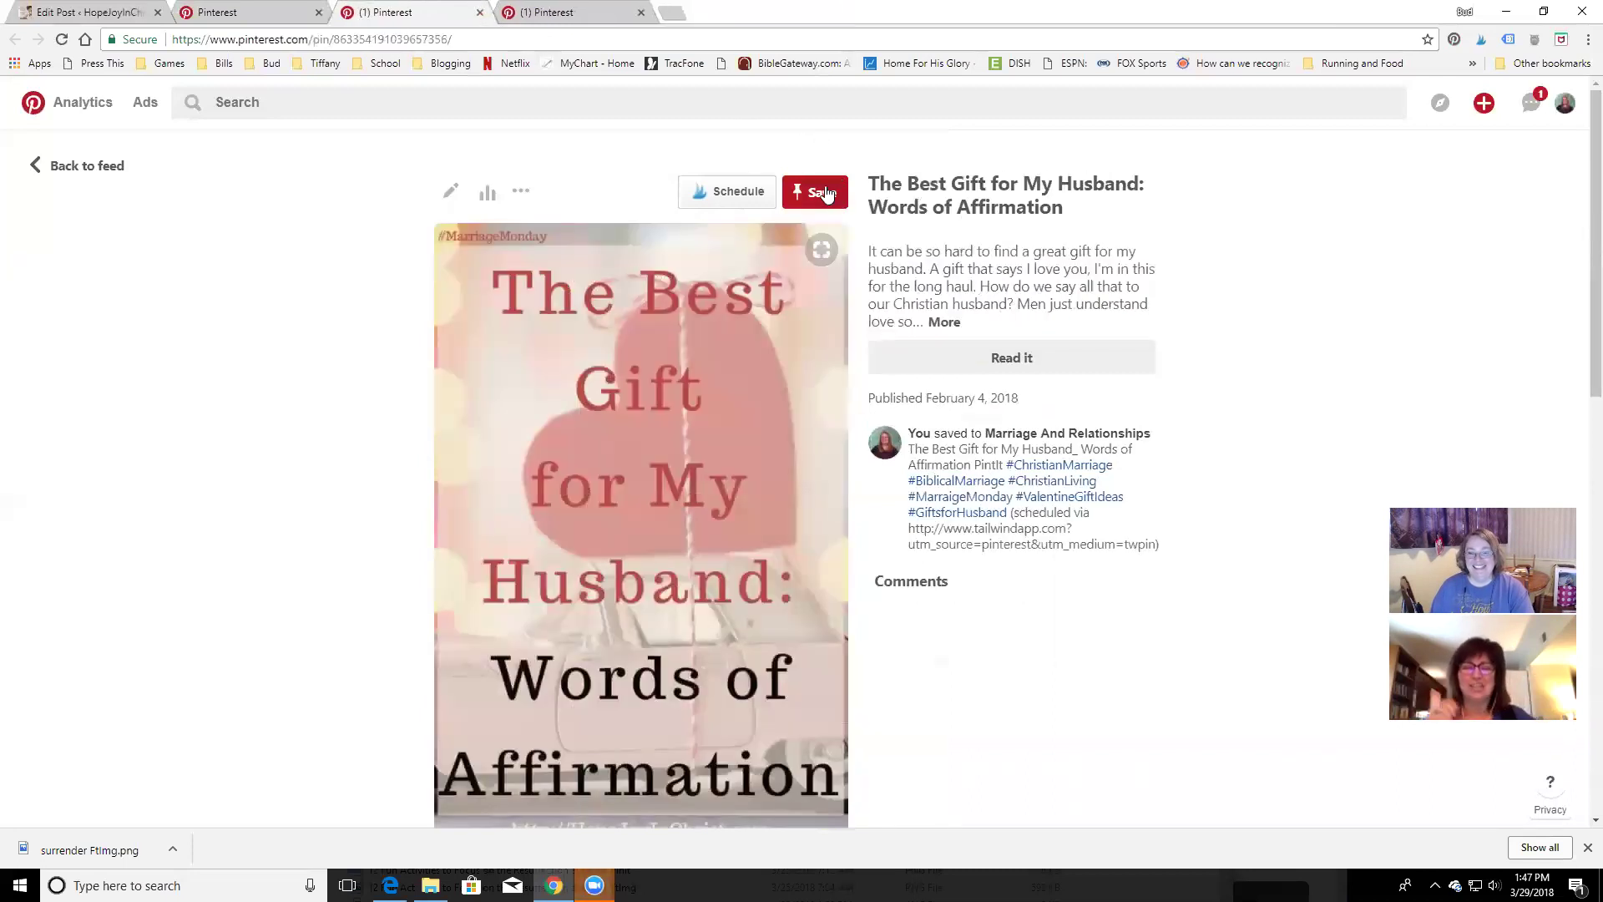
# Save the "The Best Gift for My Husband: Words of Affirmation" pin to Support Bloggers and close its tab
pyautogui.click(818, 191)
pyautogui.click(1011, 353)
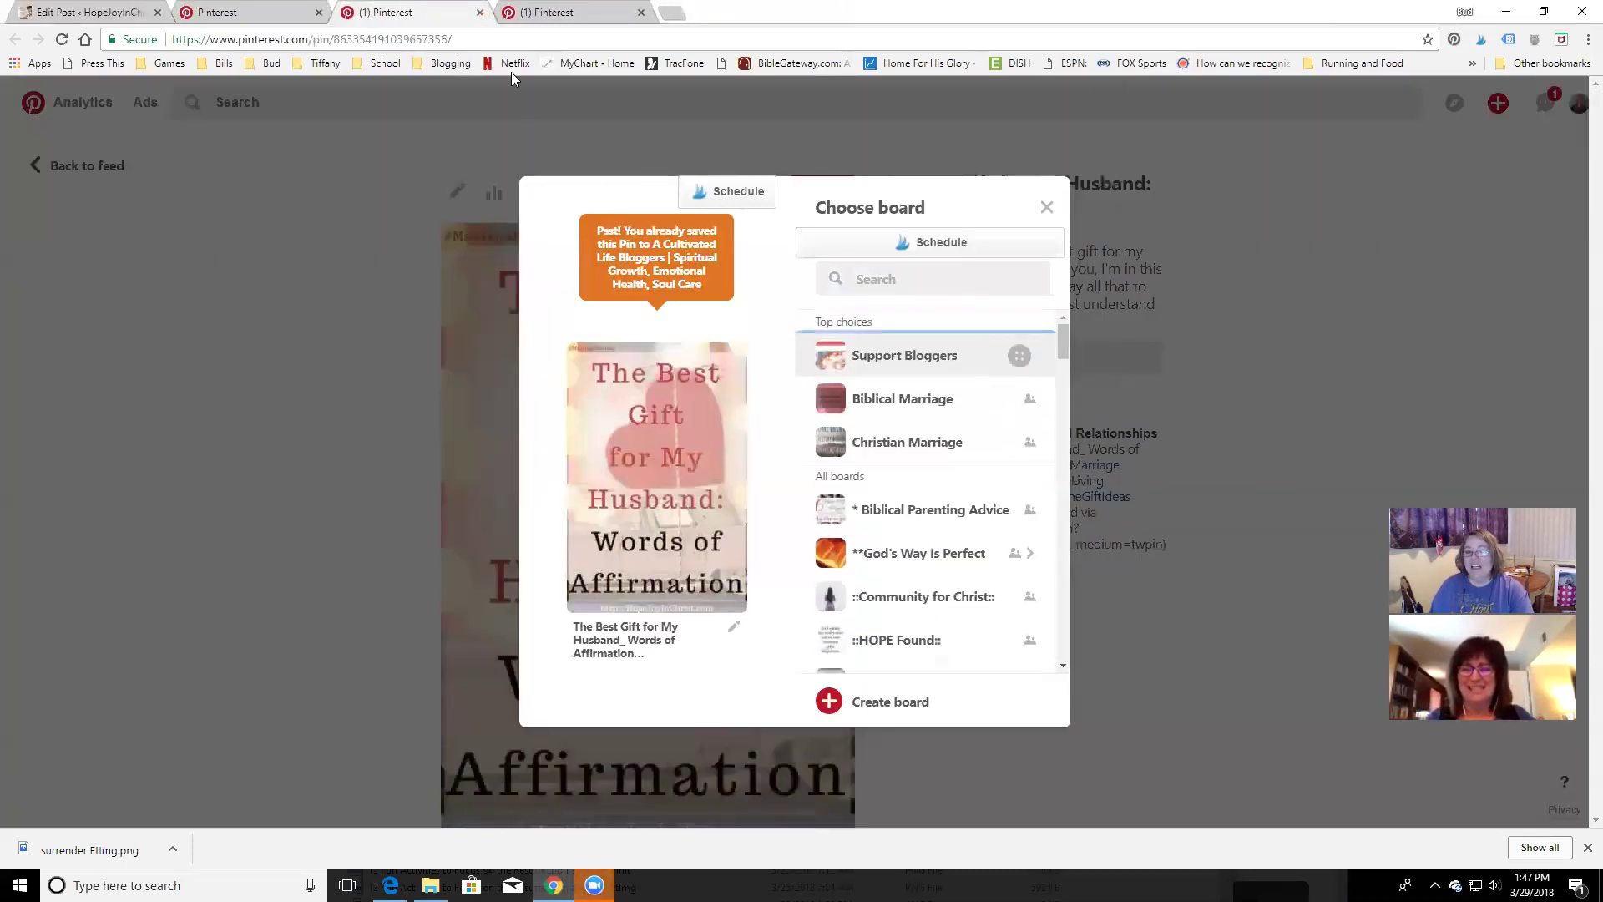
pyautogui.hotkey('ctrl', 'w')
# Save the remaining "The Uncomfortable Truth About Sex in a Christian Marriage" pin to Support Bloggers and close its tab
pyautogui.click(818, 191)
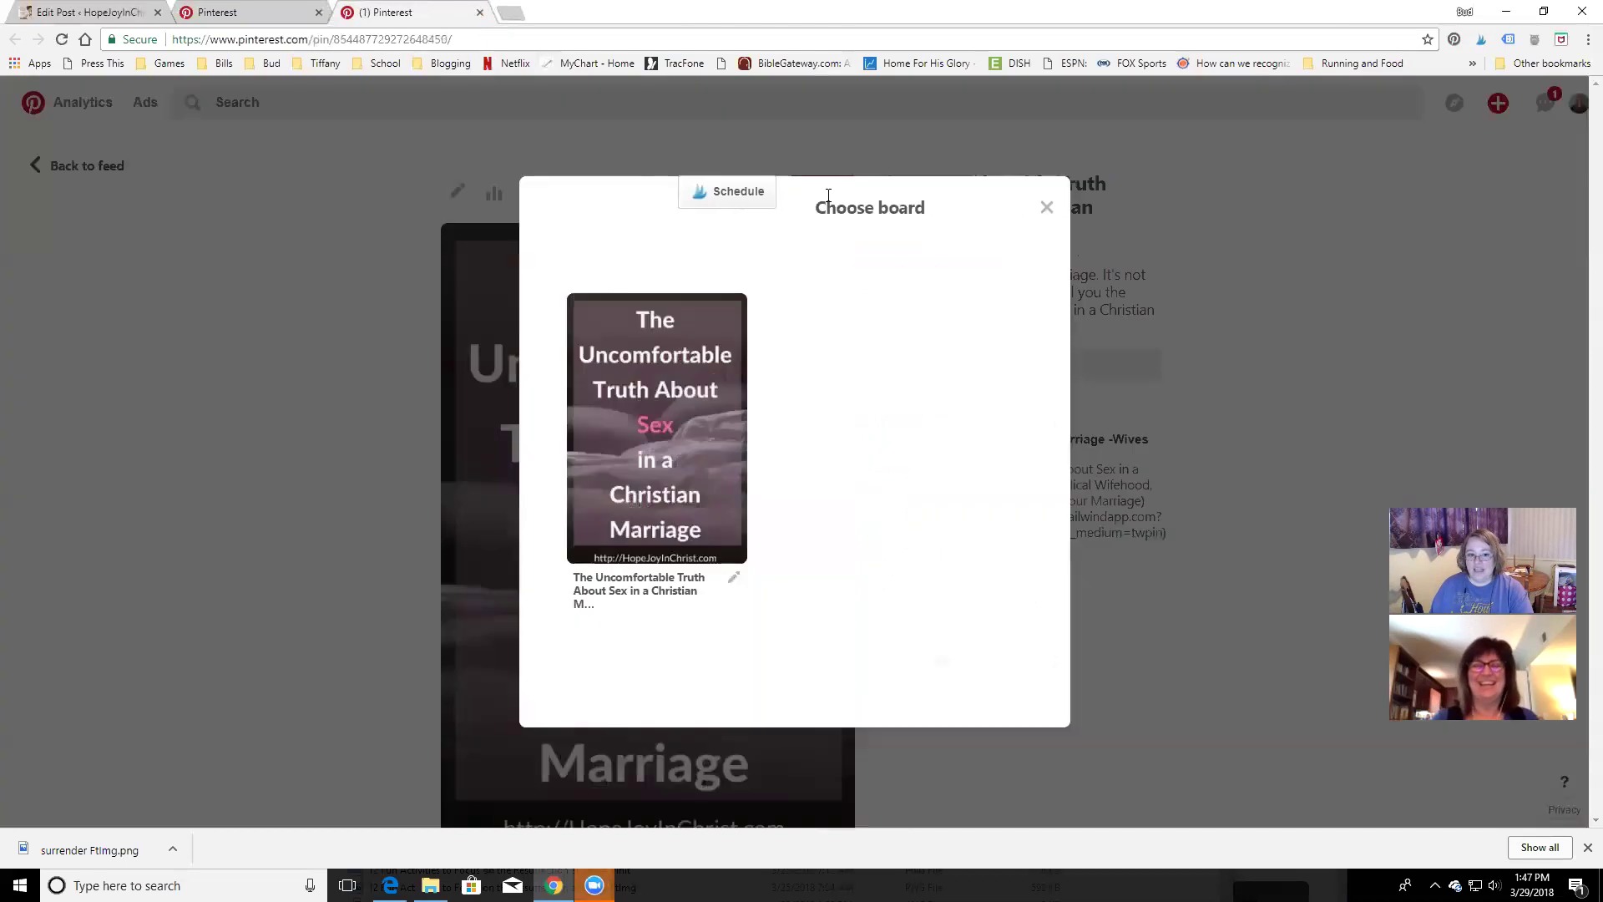
pyautogui.click(1010, 355)
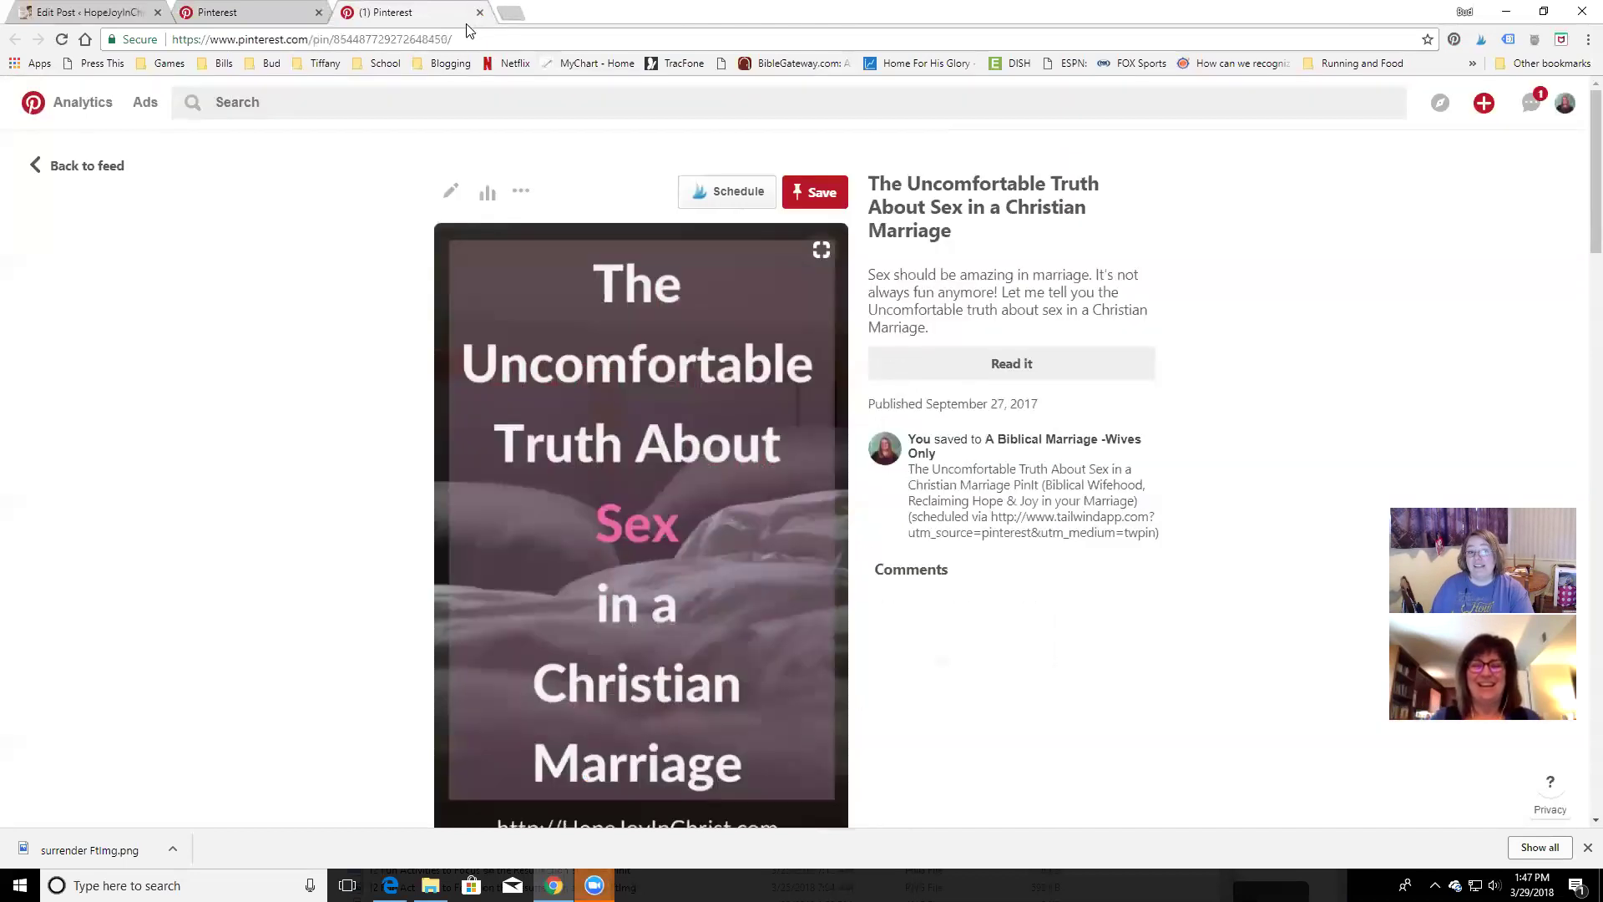
pyautogui.hotkey('ctrl', 'w')
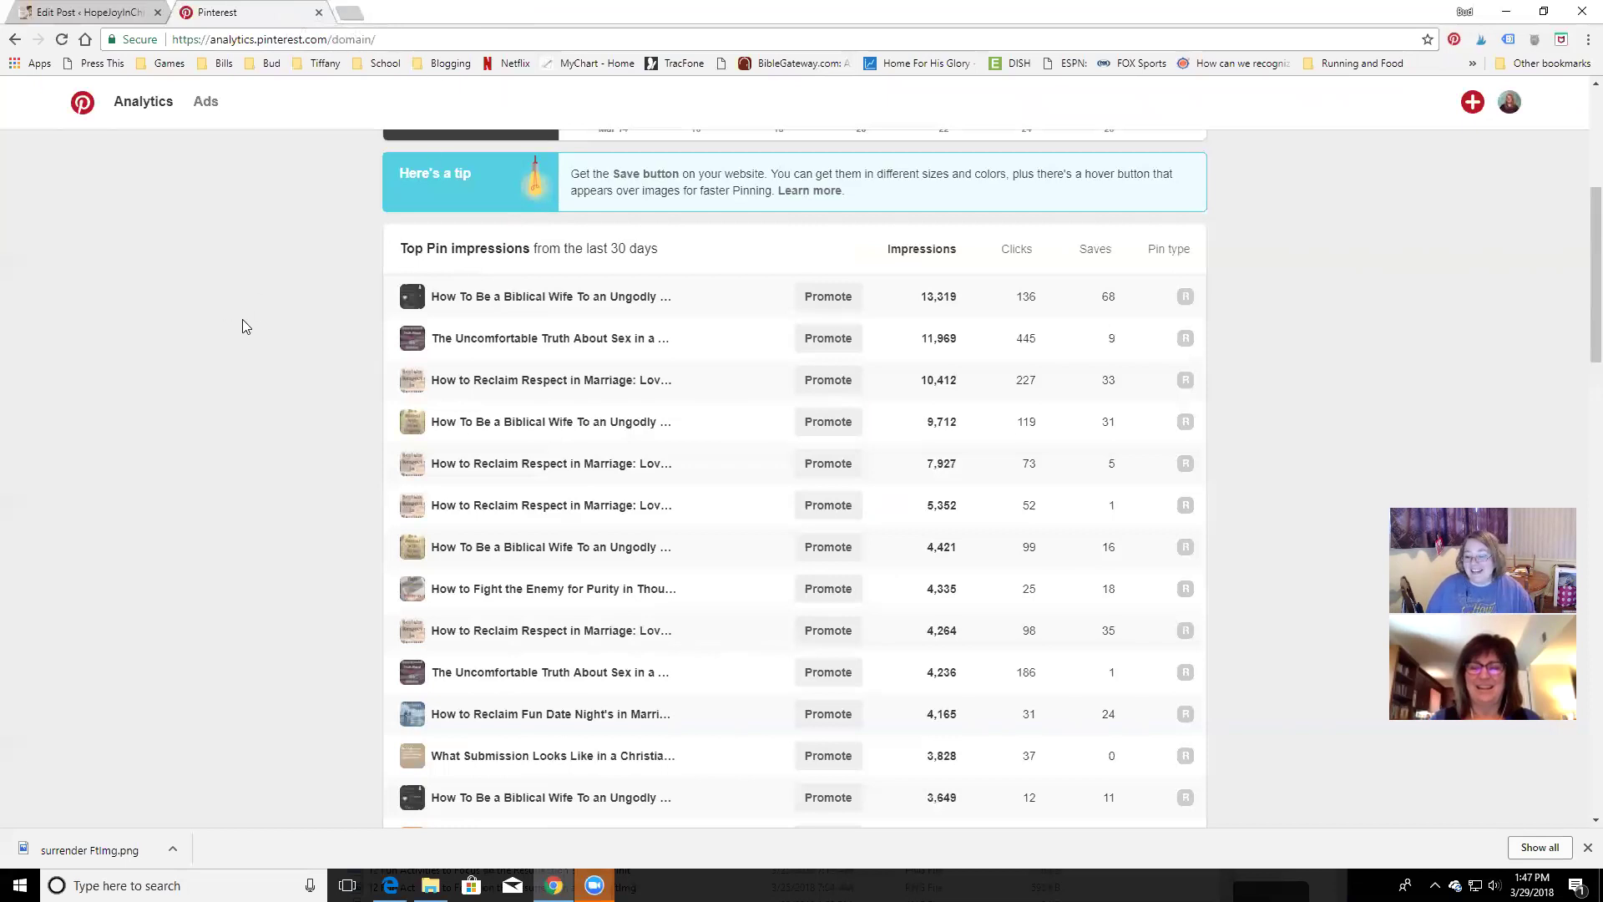
# Leave the website analytics for the home feed and show the boards on the account's own profile
pyautogui.scroll(5, 175, 306)
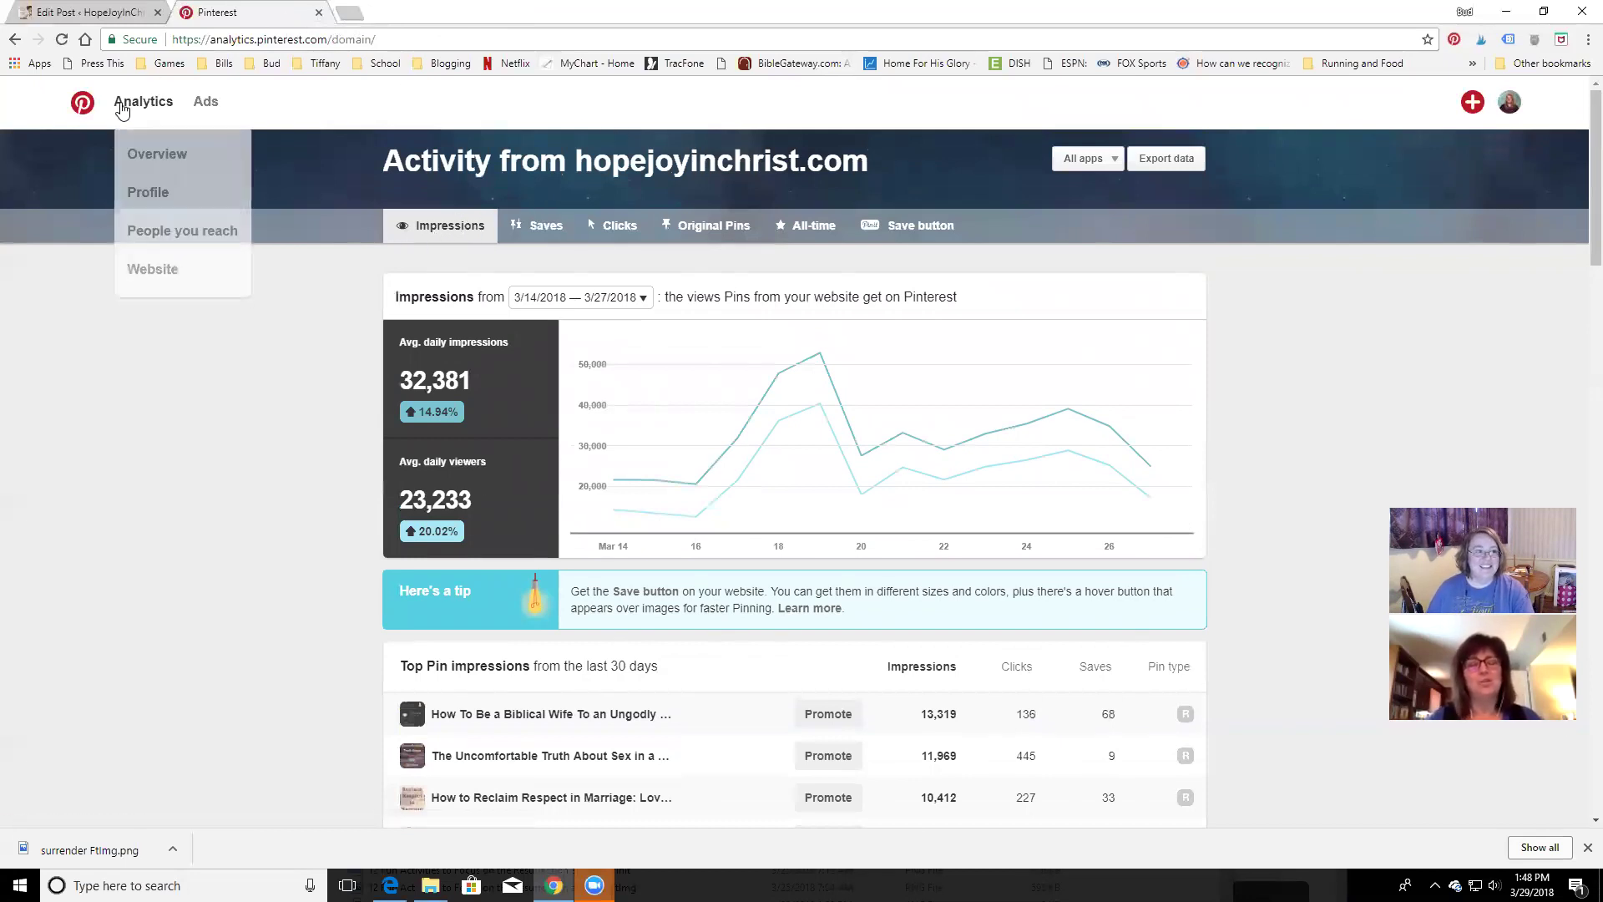
pyautogui.click(82, 105)
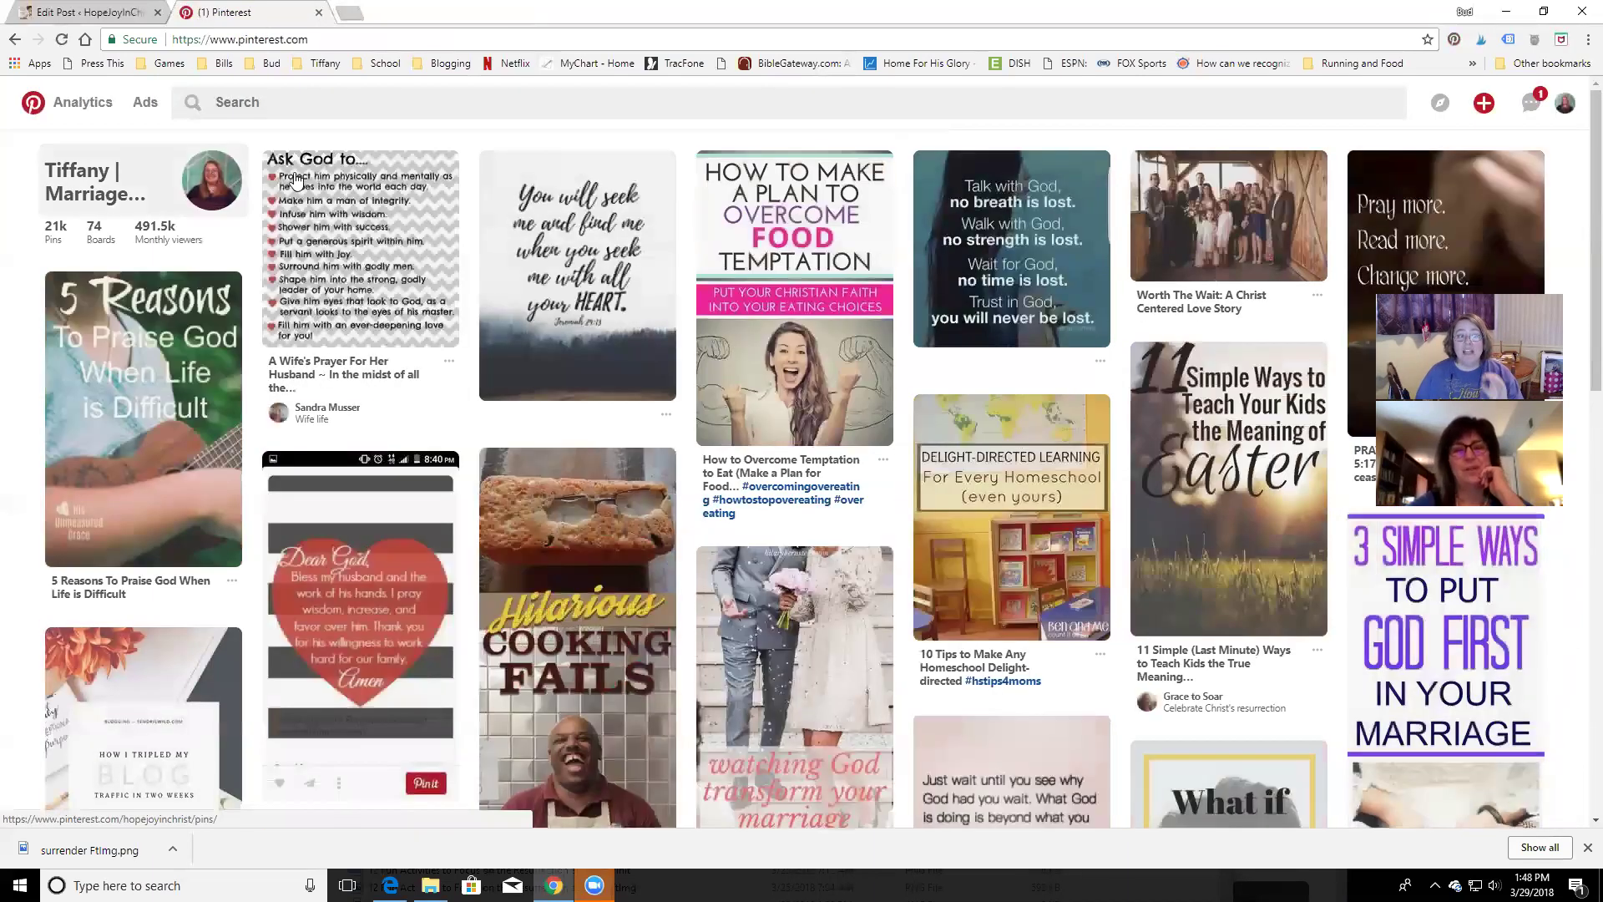
pyautogui.click(227, 178)
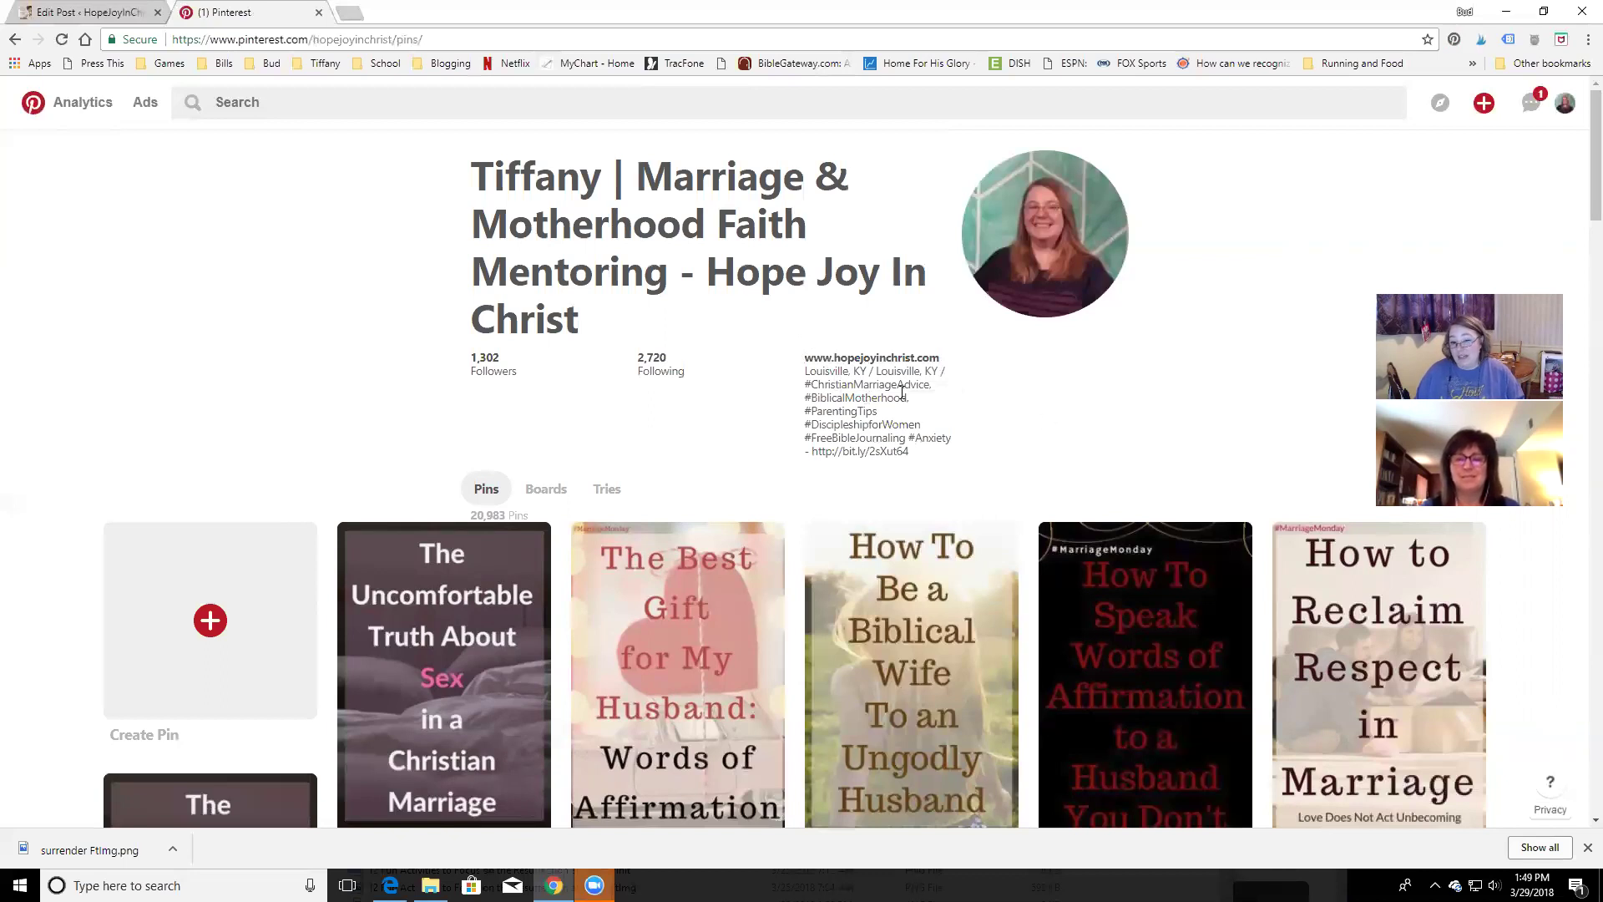
pyautogui.click(560, 499)
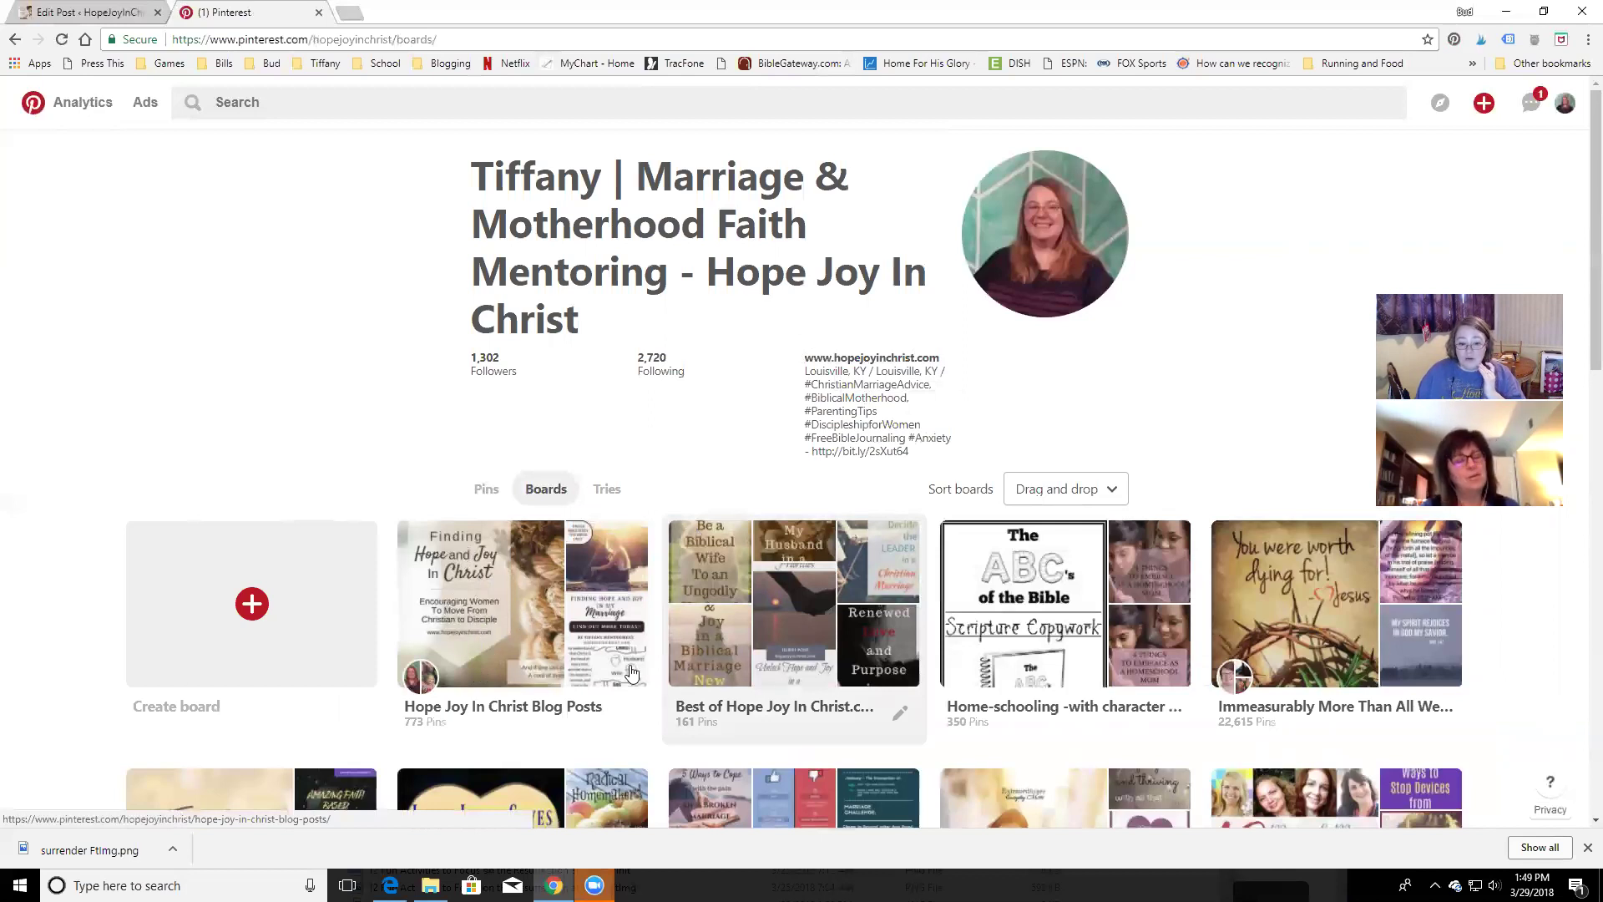
# Examine the description in the "Best of Hope Joy In Christ.com" board's edit settings and close them without saving
pyautogui.click(901, 716)
pyautogui.click(739, 291)
pyautogui.moveTo(688, 290); pyautogui.dragTo(905, 361)
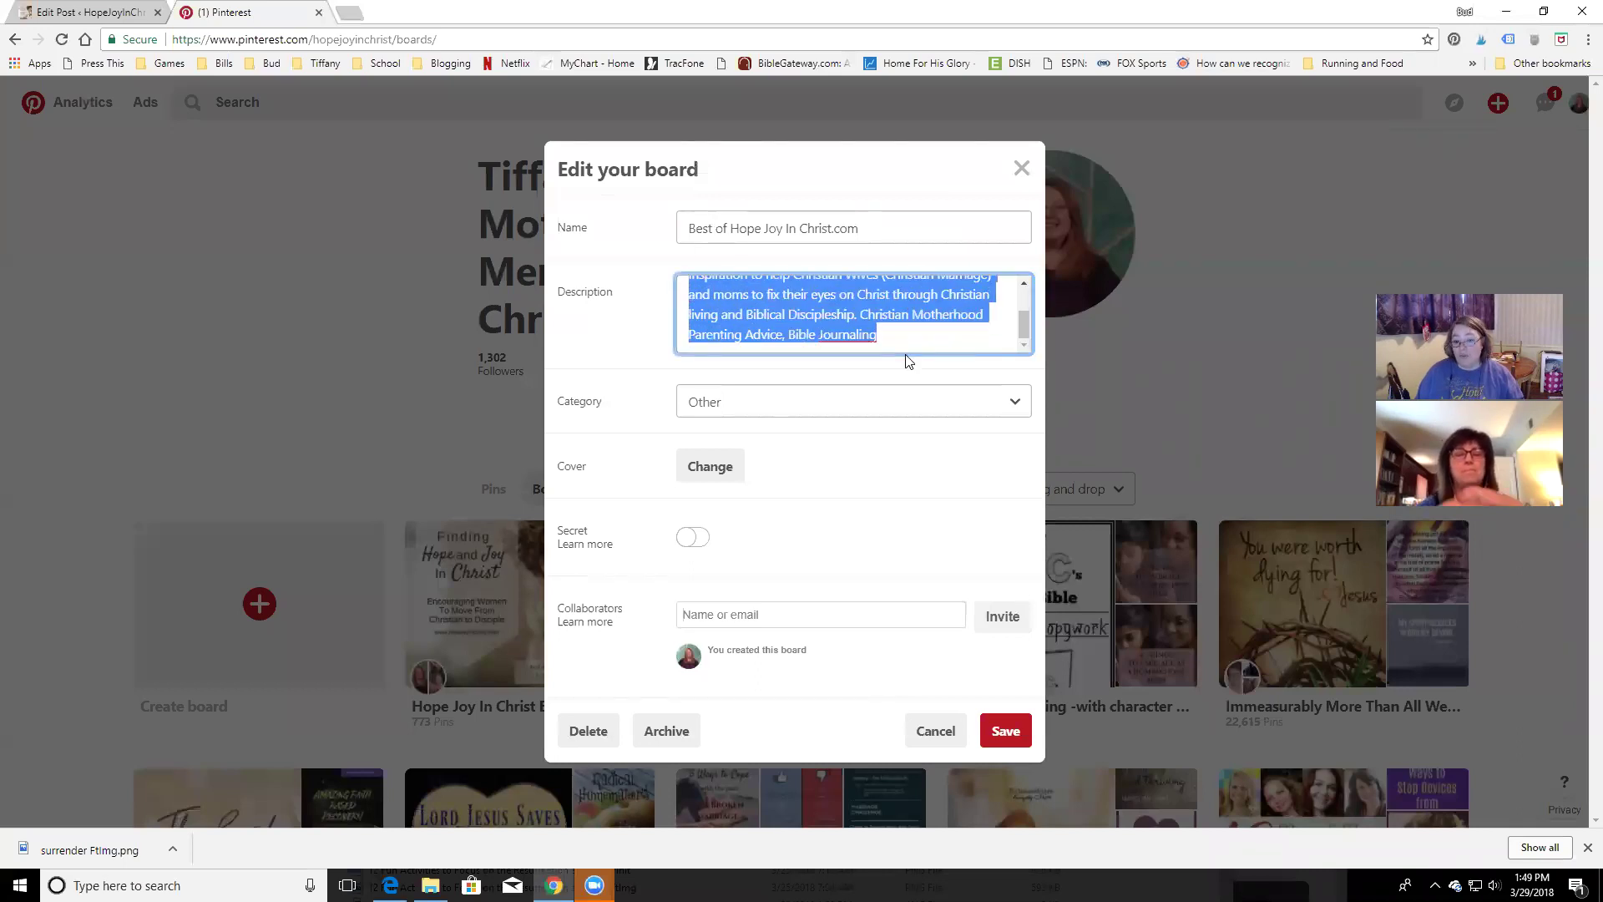
pyautogui.click(893, 311)
pyautogui.scroll(2, 899, 304)
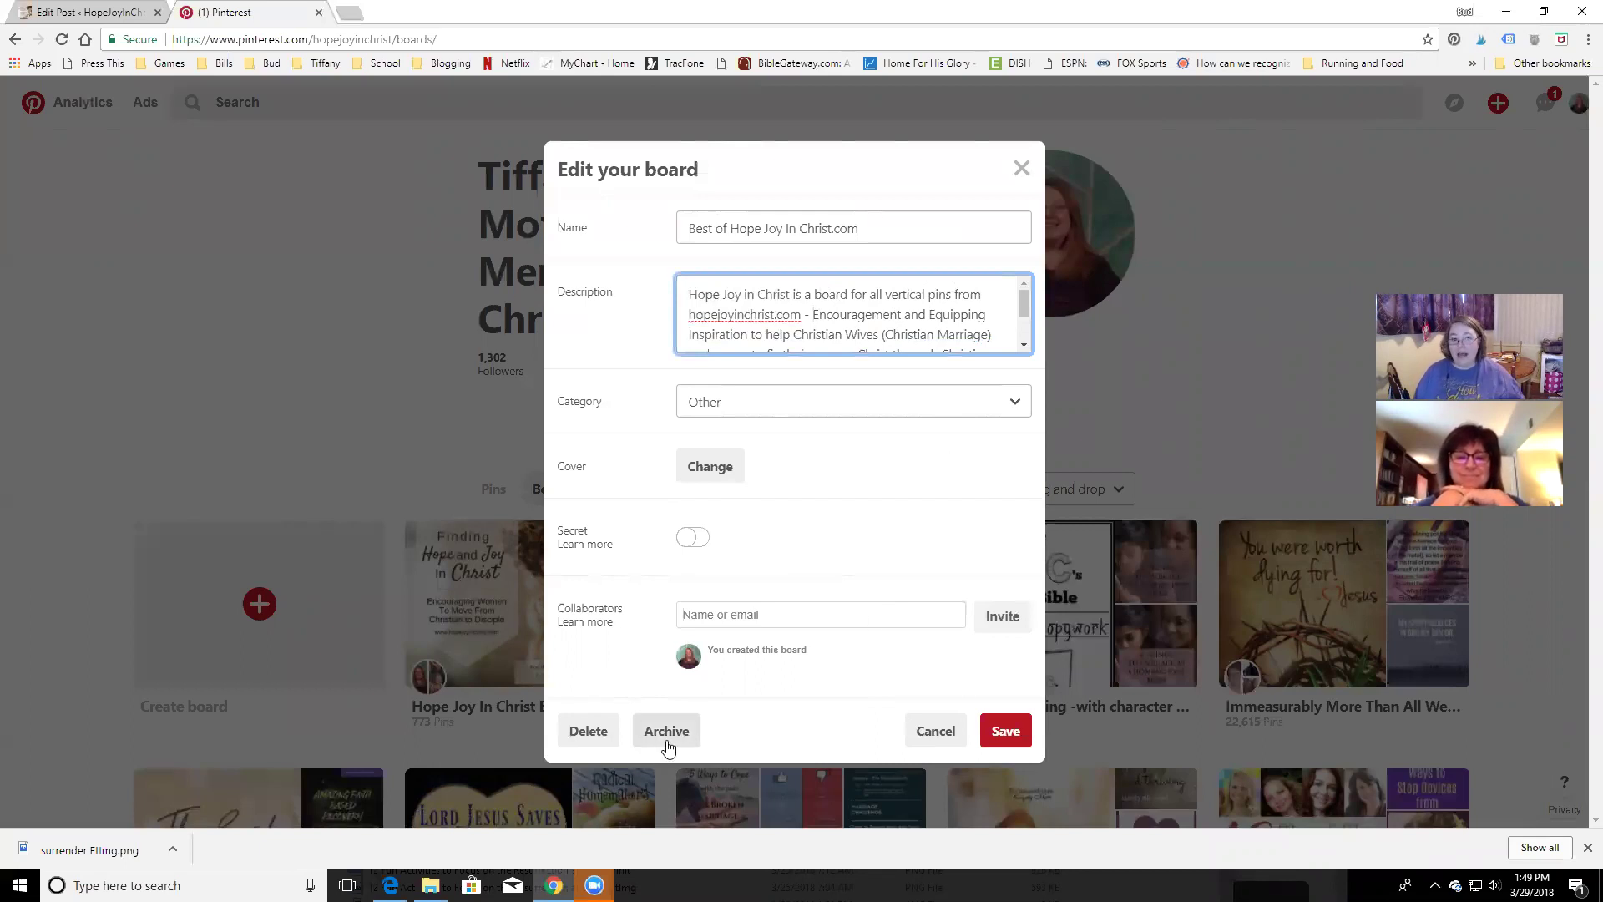
pyautogui.click(1021, 168)
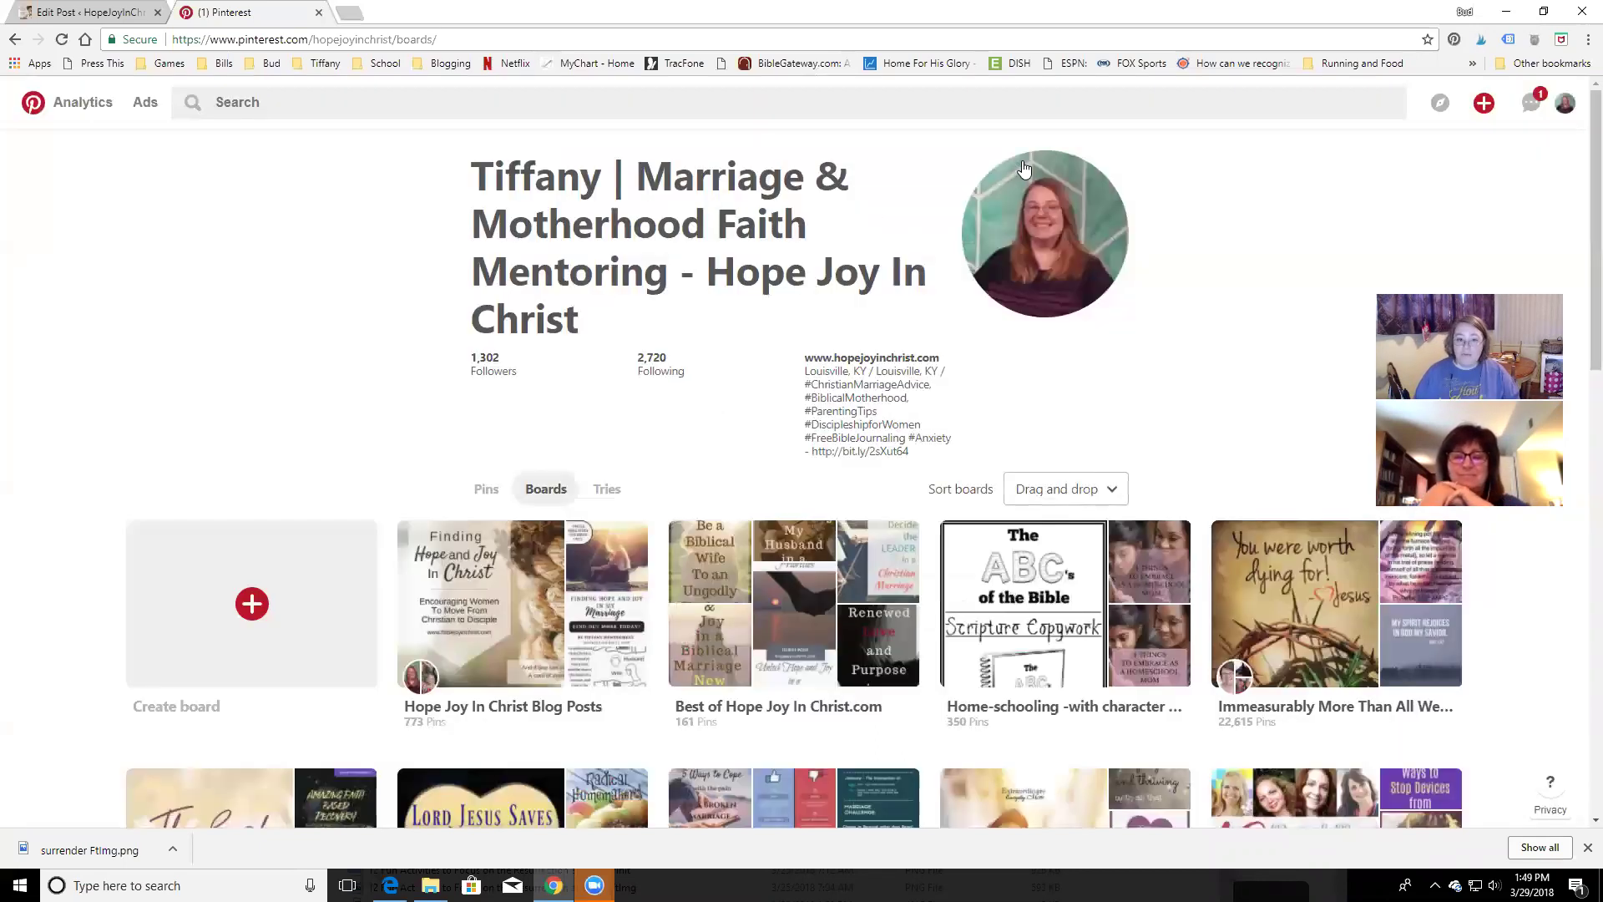